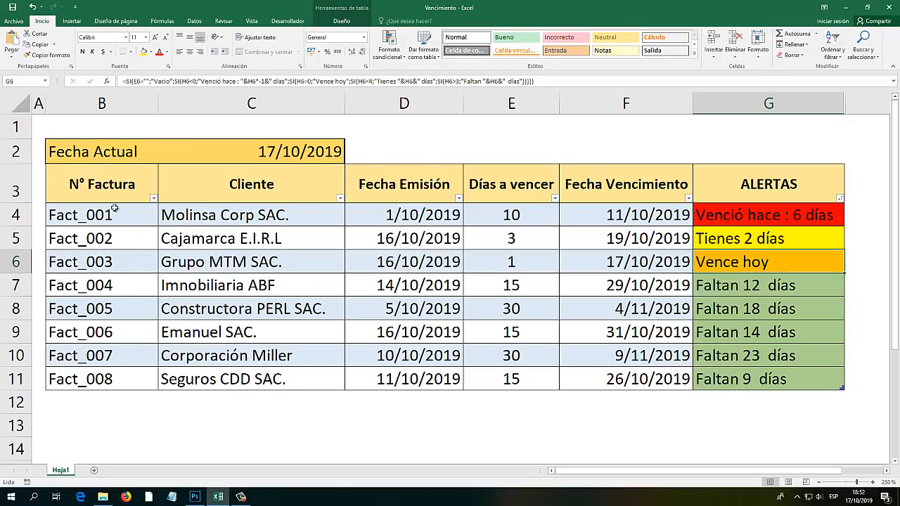
Examine the N° Factura, Cliente, Fecha Emisión, Días a vencer and Fecha Vencimiento columns of the invoice table.
{"action": "left_click_drag", "start_coordinate": [113, 186], "coordinate": [117, 378]}
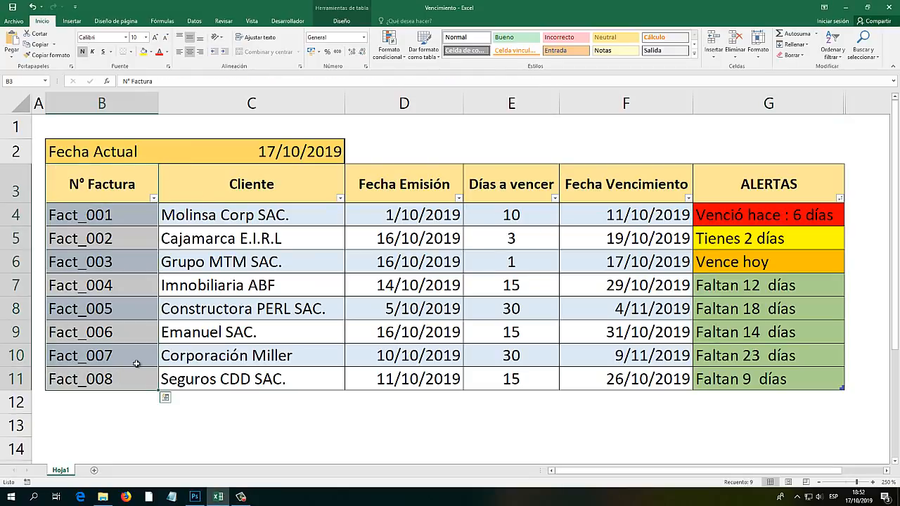
{"action": "left_click_drag", "start_coordinate": [208, 194], "coordinate": [252, 373]}
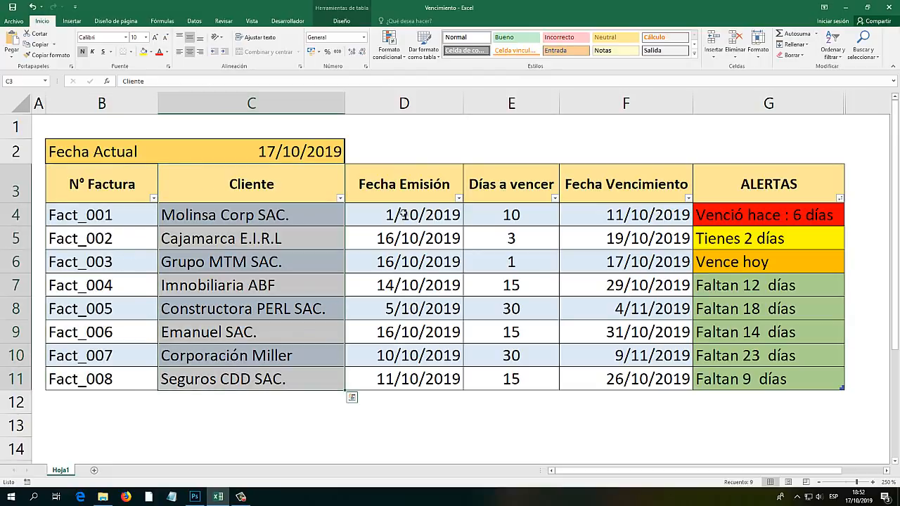
{"action": "left_click_drag", "start_coordinate": [408, 194], "coordinate": [418, 380]}
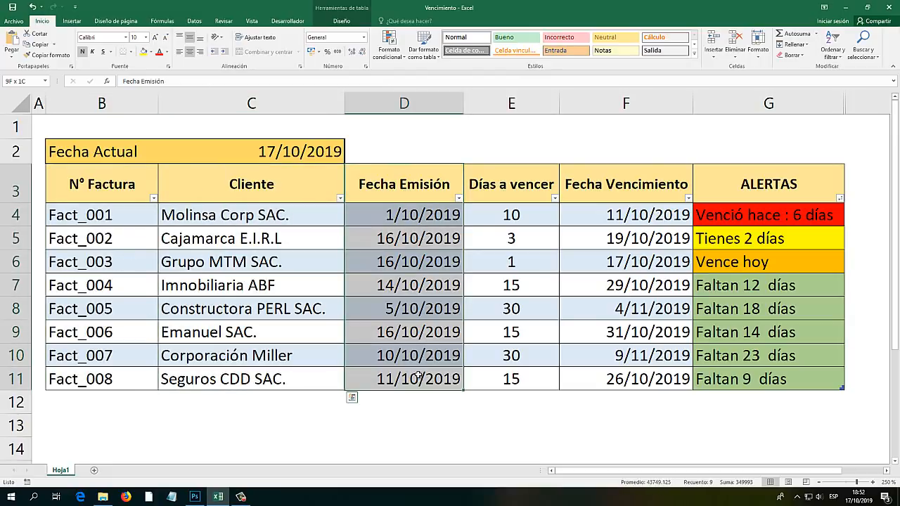
{"action": "left_click", "coordinate": [408, 266]}
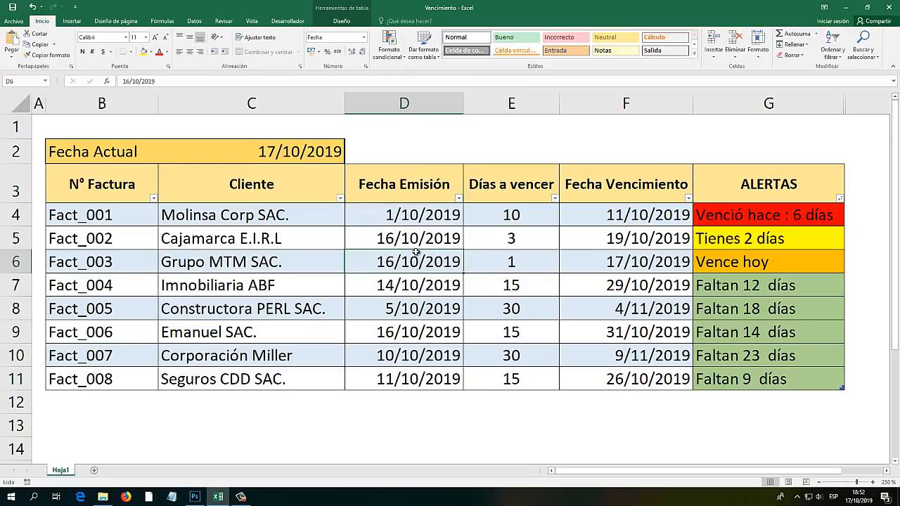
{"action": "left_click_drag", "start_coordinate": [517, 193], "coordinate": [520, 378]}
{"action": "left_click", "coordinate": [516, 219]}
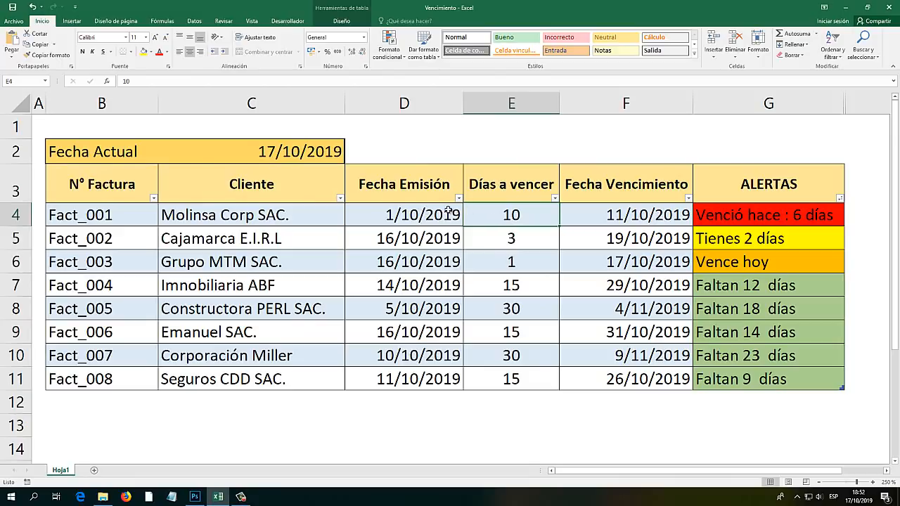
{"action": "left_click", "coordinate": [413, 219]}
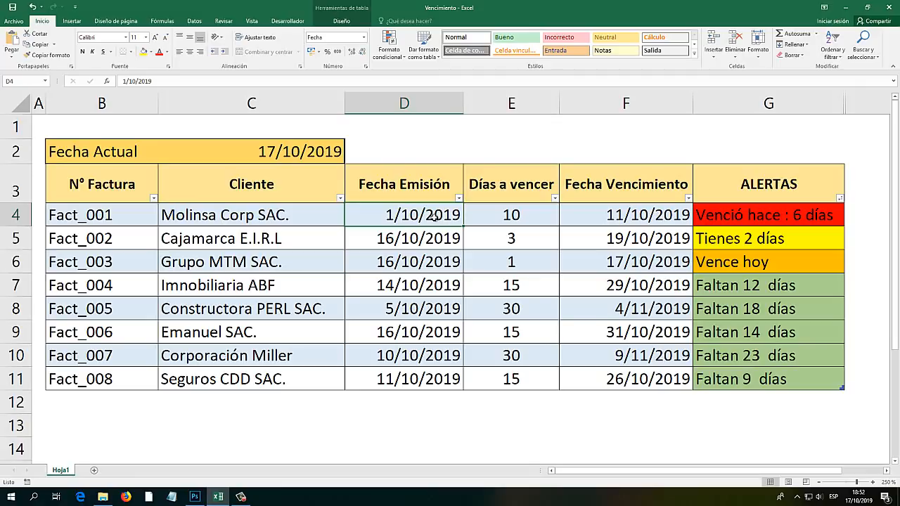
{"action": "left_click_drag", "start_coordinate": [640, 192], "coordinate": [653, 371]}
{"action": "left_click", "coordinate": [538, 267]}
{"action": "left_click", "coordinate": [514, 217]}
{"action": "left_click", "coordinate": [430, 217]}
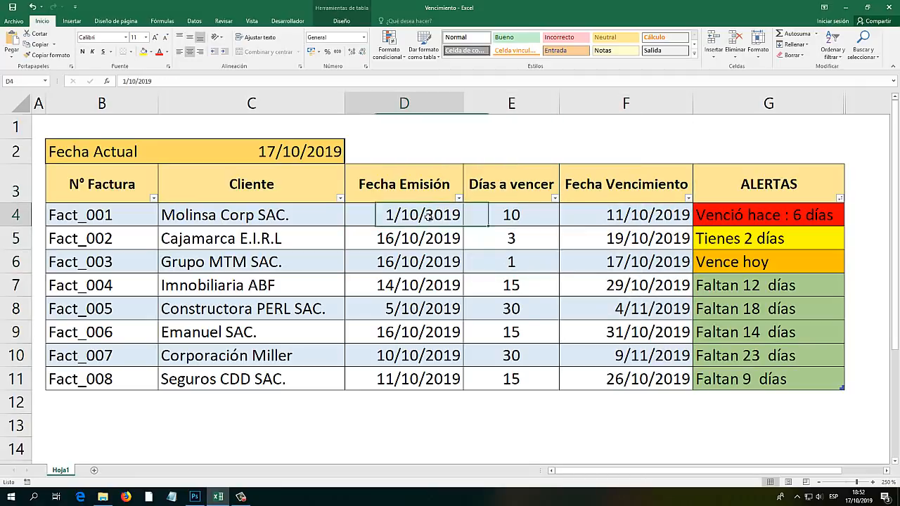
{"action": "left_click", "coordinate": [415, 104]}
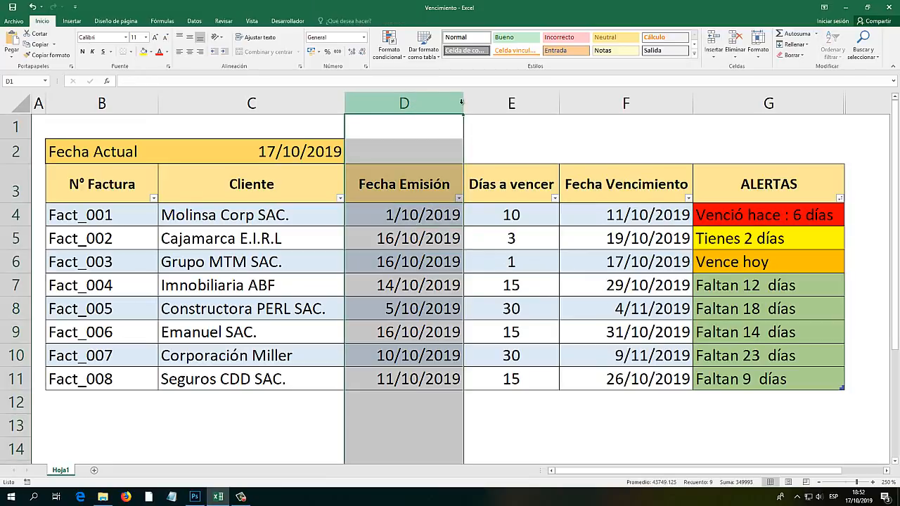
{"action": "left_click", "coordinate": [507, 107]}
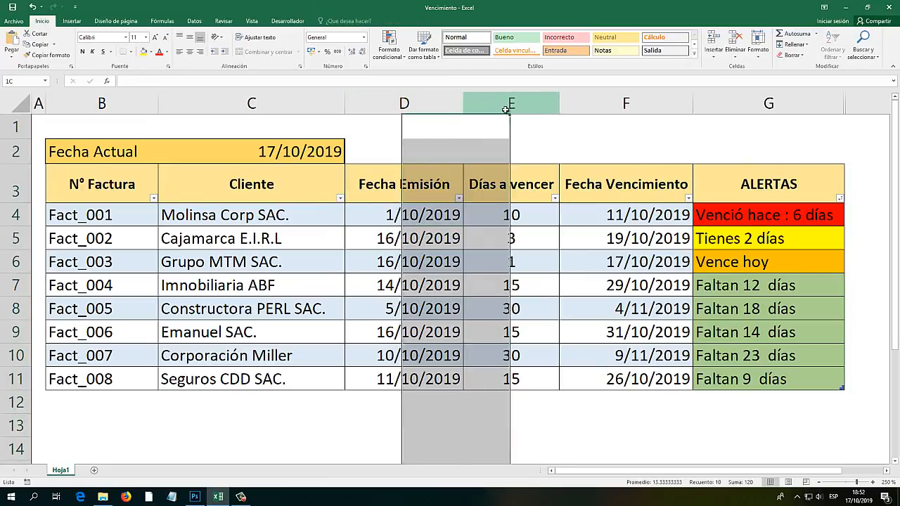
{"action": "left_click", "coordinate": [598, 105]}
Examine the alert messages and colours in the ALERTAS column for Fact_001 to Fact_008.
{"action": "left_click", "coordinate": [746, 213]}
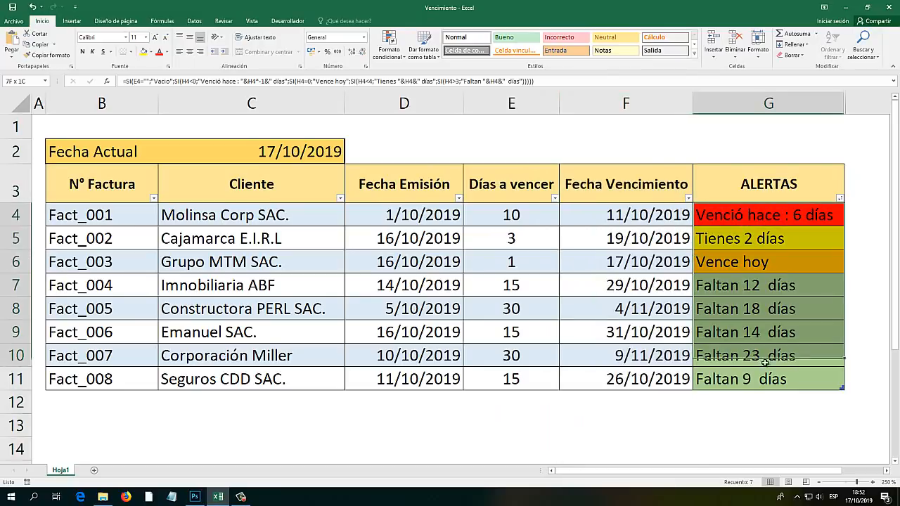
{"action": "key", "text": "Left"}
{"action": "key", "text": "Down"}
{"action": "key", "text": "Down"}
{"action": "key", "text": "Down"}
{"action": "key", "text": "Down"}
{"action": "left_click_drag", "start_coordinate": [744, 217], "coordinate": [762, 381]}
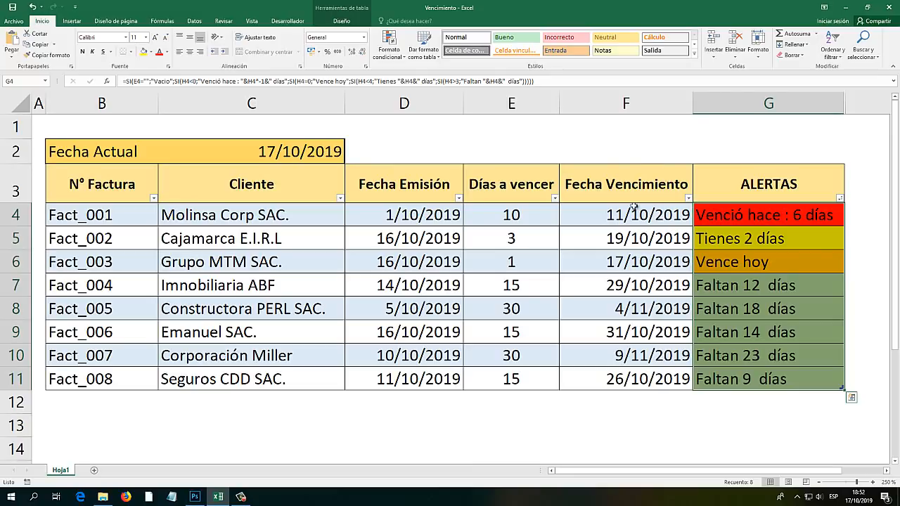
Close the workbook, reopen Vencimiento from the Aviso vencimiento folder, and read and dismiss the invoice summary message.
{"action": "left_click", "coordinate": [618, 156]}
{"action": "left_click", "coordinate": [888, 7]}
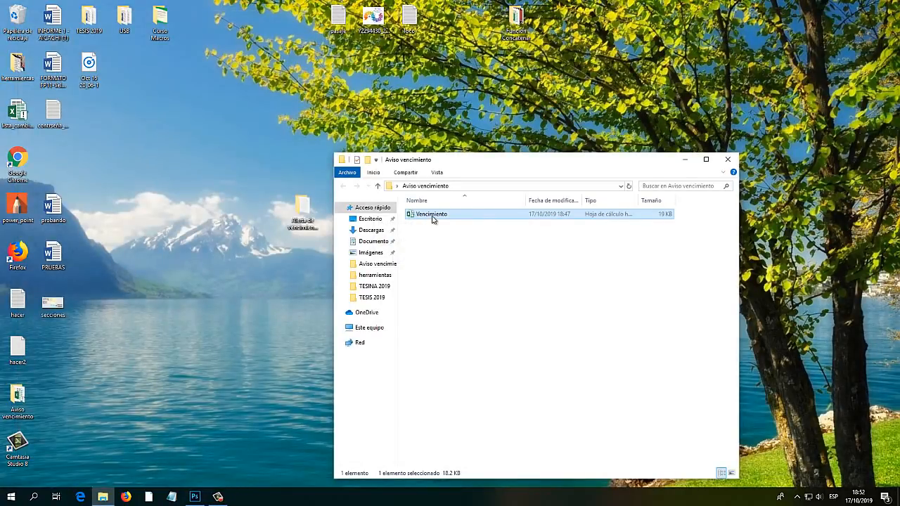
{"action": "double_click", "coordinate": [432, 215]}
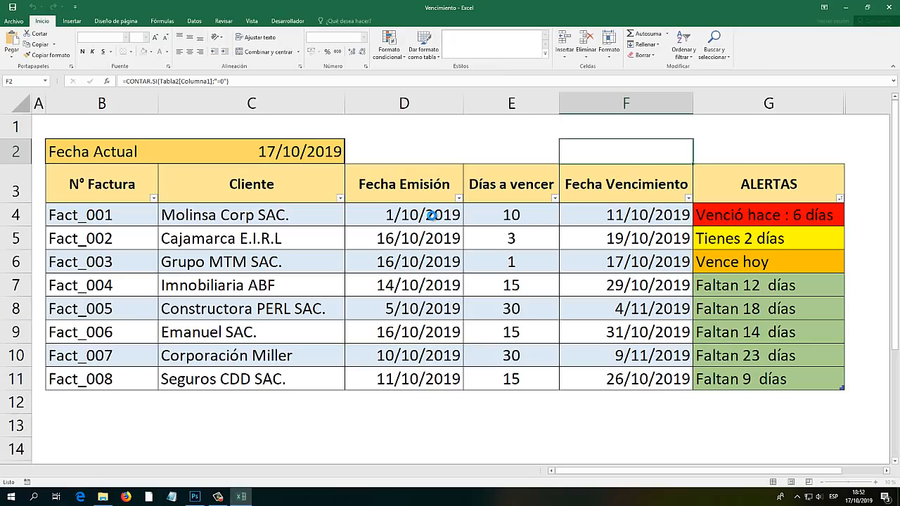
{"action": "left_click_drag", "start_coordinate": [432, 219], "coordinate": [378, 196]}
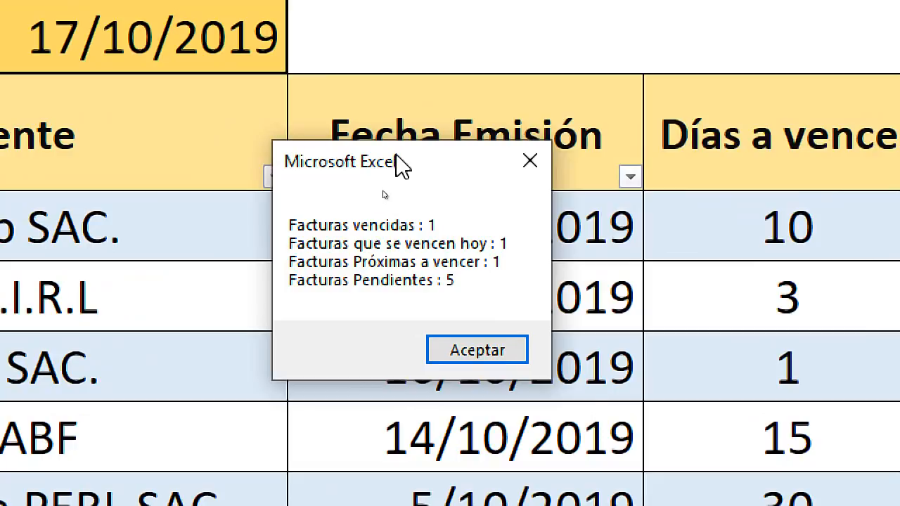
{"action": "left_click_drag", "start_coordinate": [396, 161], "coordinate": [356, 145]}
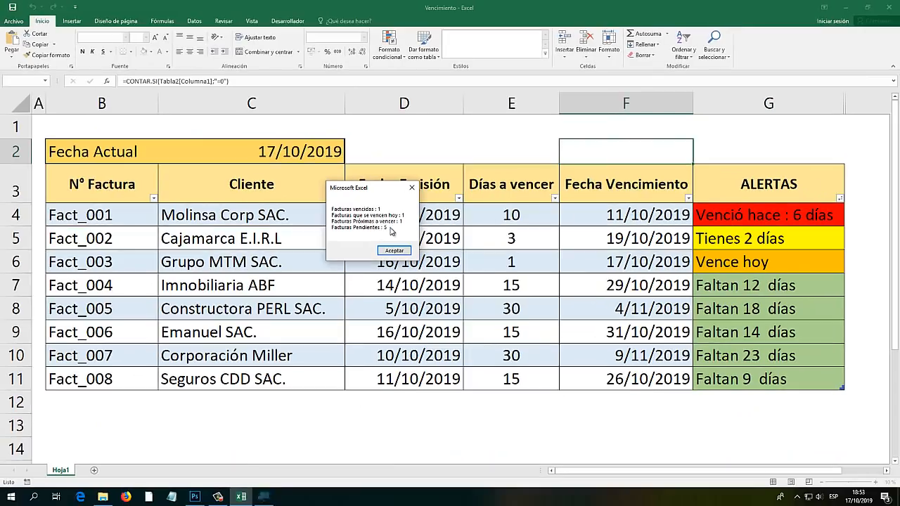
{"action": "left_click", "coordinate": [393, 252]}
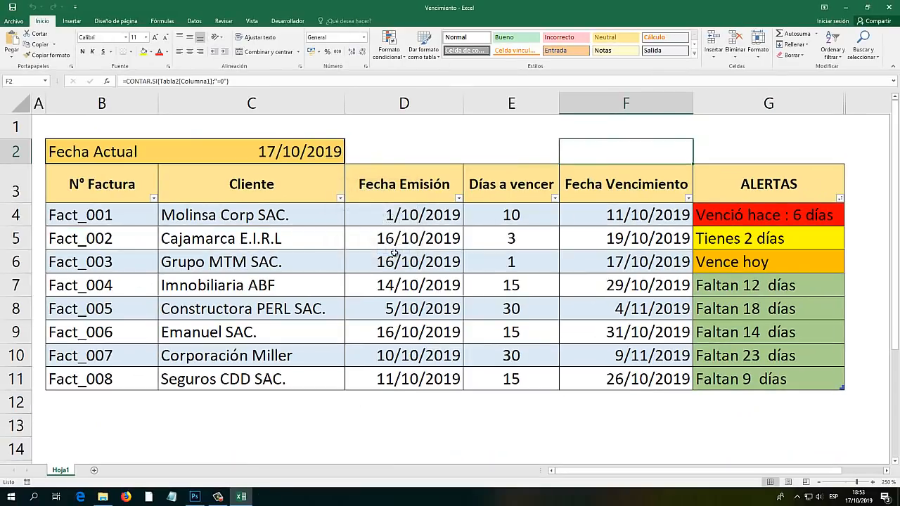
Set Días a vencer for invoice Fact_001 to 20.
{"action": "left_click", "coordinate": [717, 220]}
{"action": "left_click", "coordinate": [517, 216]}
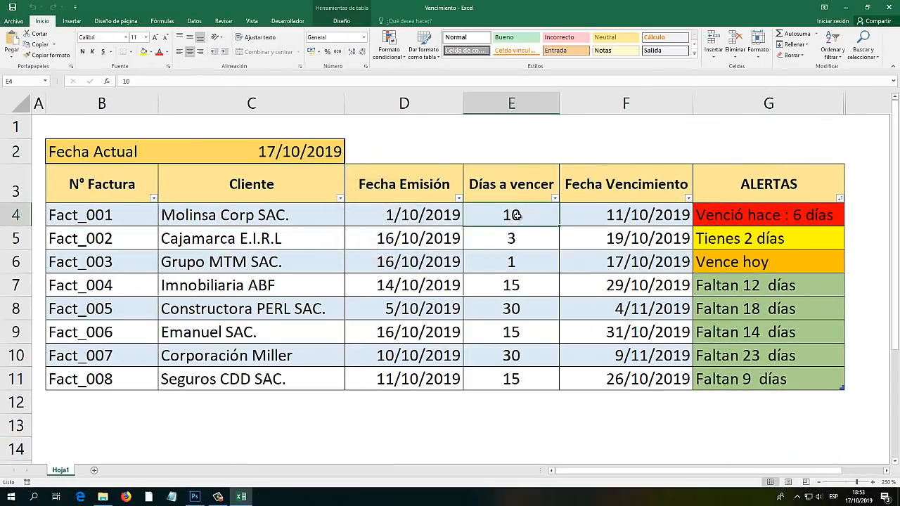
{"action": "type", "text": "20"}
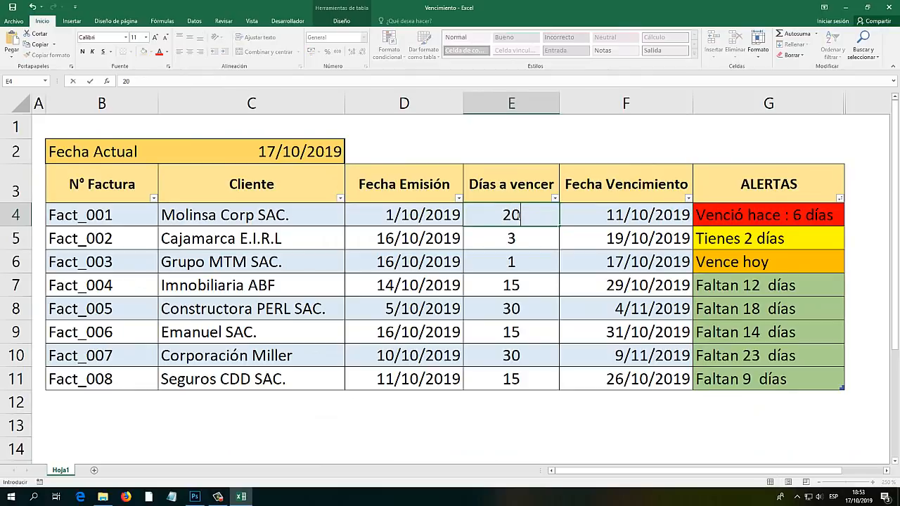
{"action": "key", "text": "Return"}
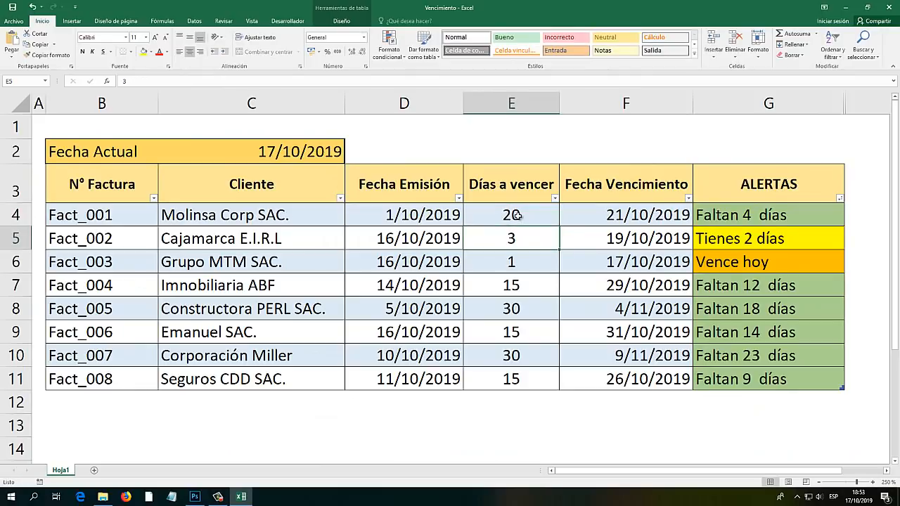
Save and close the workbook, reopen it, and check the updated invoice summary message before dismissing it.
{"action": "left_click", "coordinate": [889, 7]}
{"action": "left_click", "coordinate": [410, 263]}
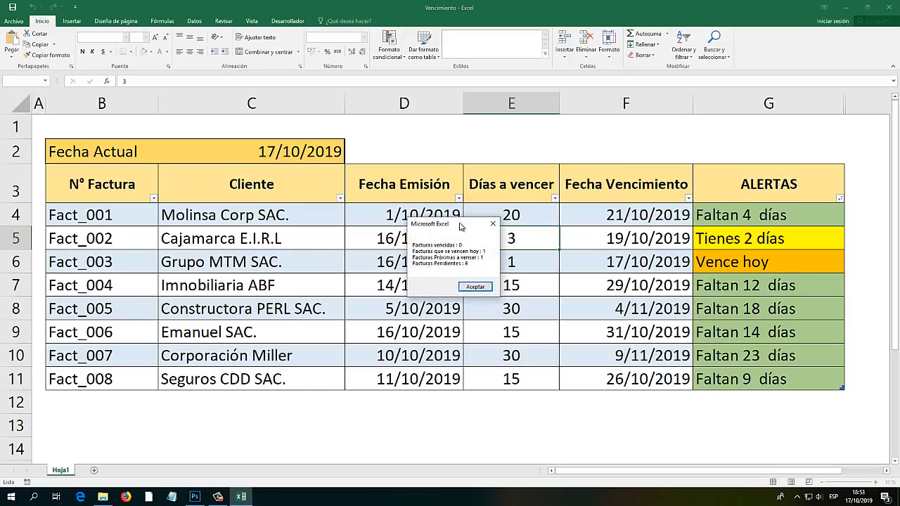
{"action": "left_click_drag", "start_coordinate": [461, 226], "coordinate": [482, 165]}
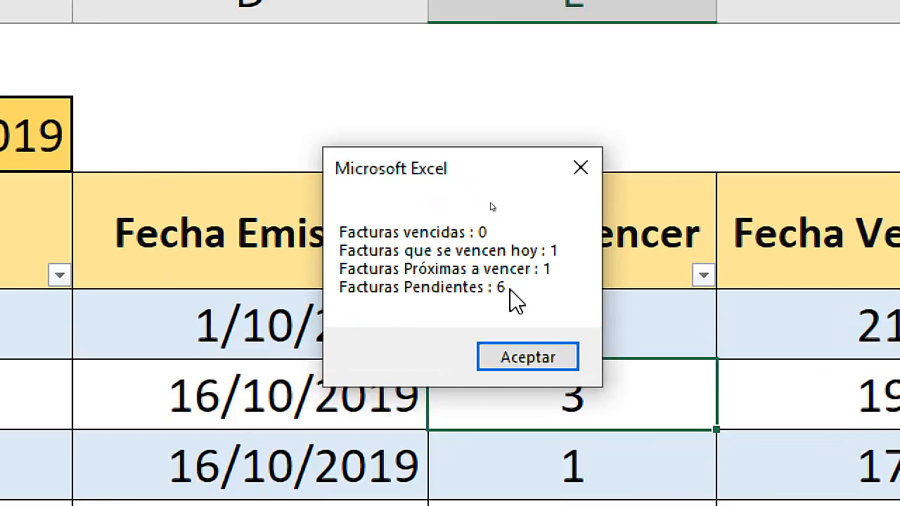
{"action": "left_click", "coordinate": [538, 359]}
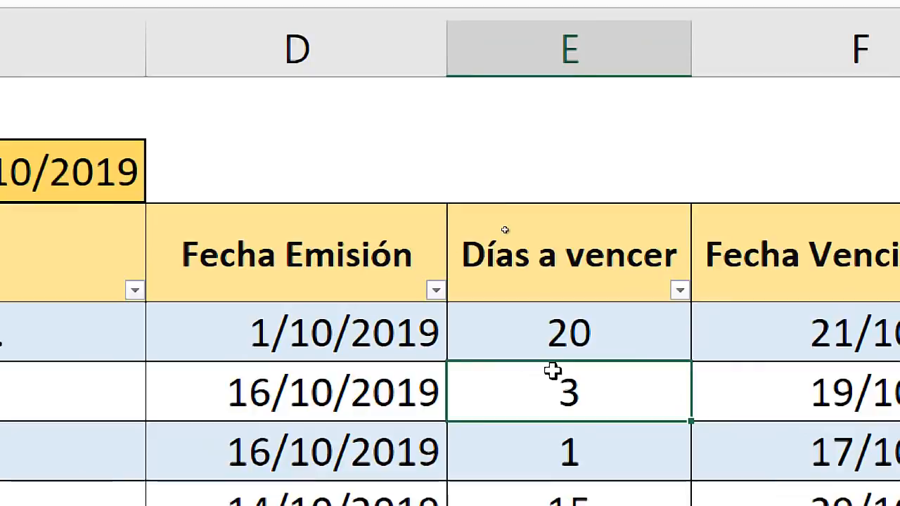
Compare the alerts of Fact_005, Fact_003, Fact_002 and Fact_001 with the summary message.
{"action": "left_click", "coordinate": [688, 316]}
{"action": "left_click", "coordinate": [730, 309]}
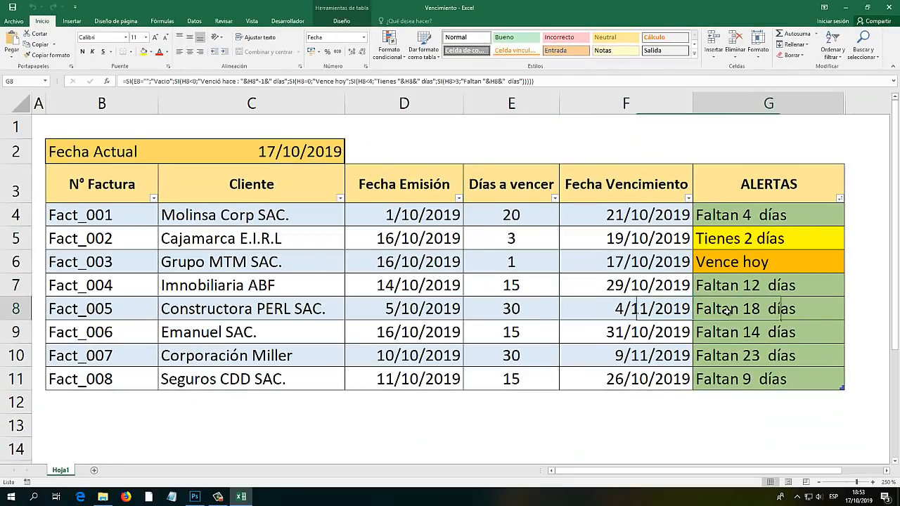
{"action": "left_click", "coordinate": [734, 267]}
{"action": "left_click", "coordinate": [733, 238]}
{"action": "left_click", "coordinate": [733, 216]}
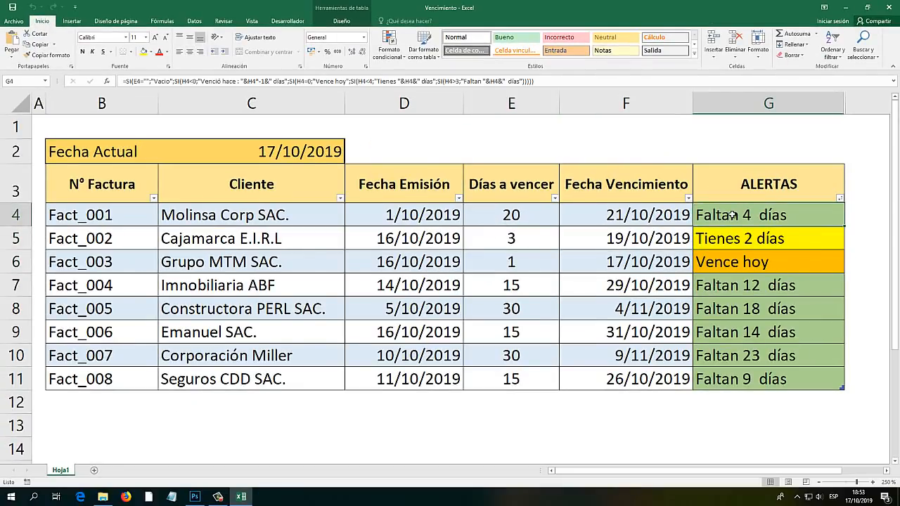
{"action": "left_click", "coordinate": [736, 236]}
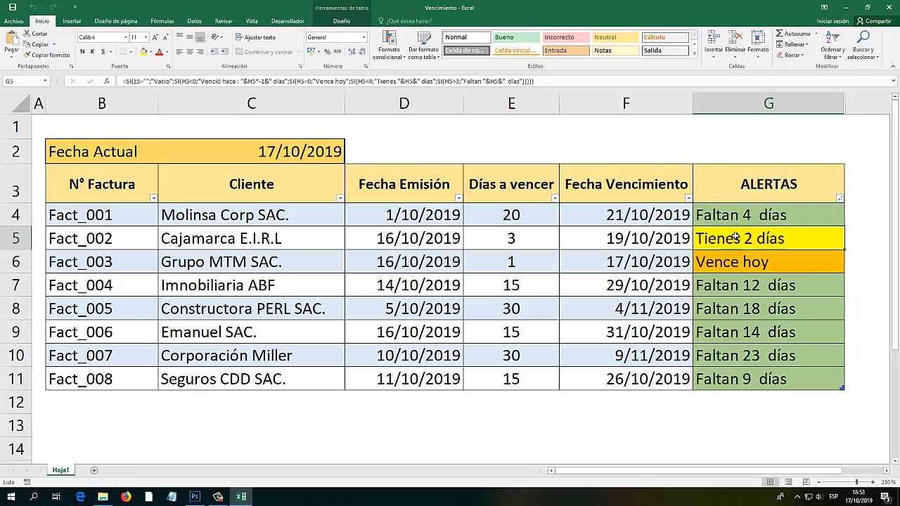
{"action": "left_click", "coordinate": [742, 263]}
Set Días a vencer for invoice Fact_001 to 10.
{"action": "left_click", "coordinate": [529, 222]}
{"action": "key", "text": "Delete"}
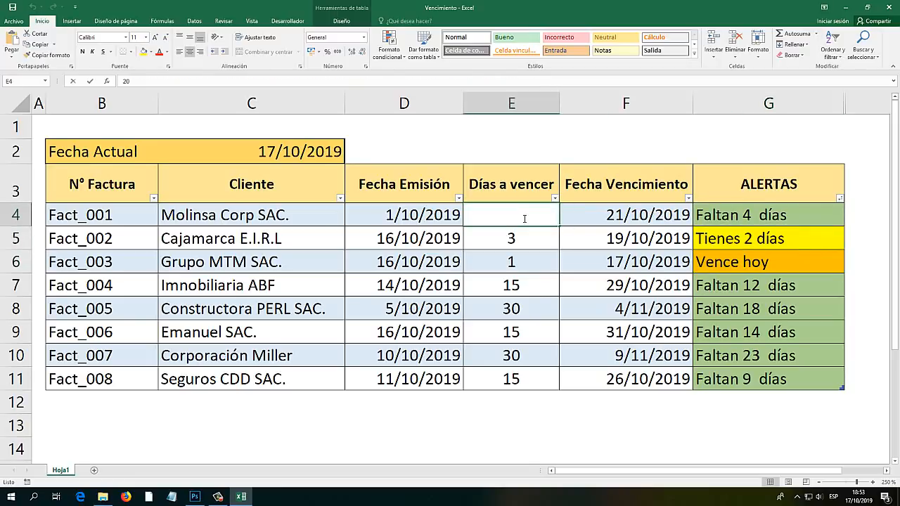
{"action": "type", "text": "10"}
{"action": "key", "text": "Return"}
Examine the alerts of Fact_001, Fact_002 and Fact_003, comparing the Fact_003 due date with the system date.
{"action": "left_click", "coordinate": [745, 218]}
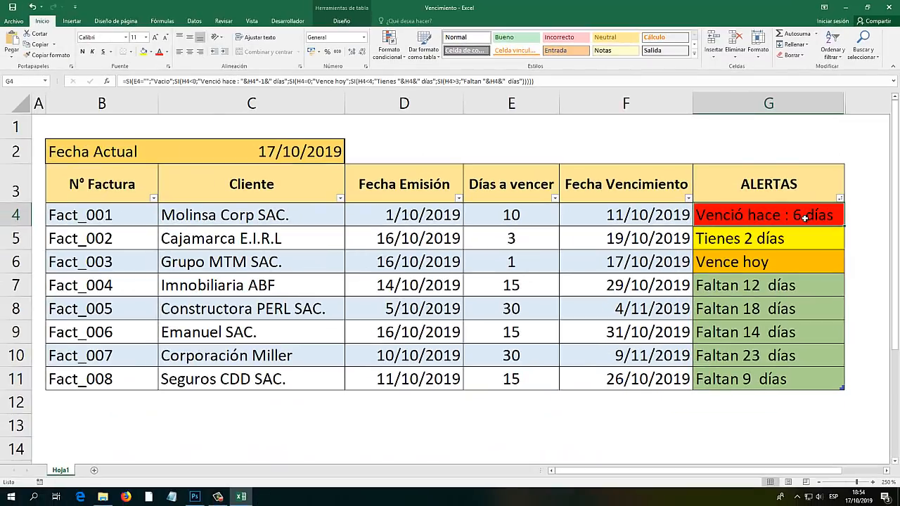
{"action": "left_click", "coordinate": [764, 238]}
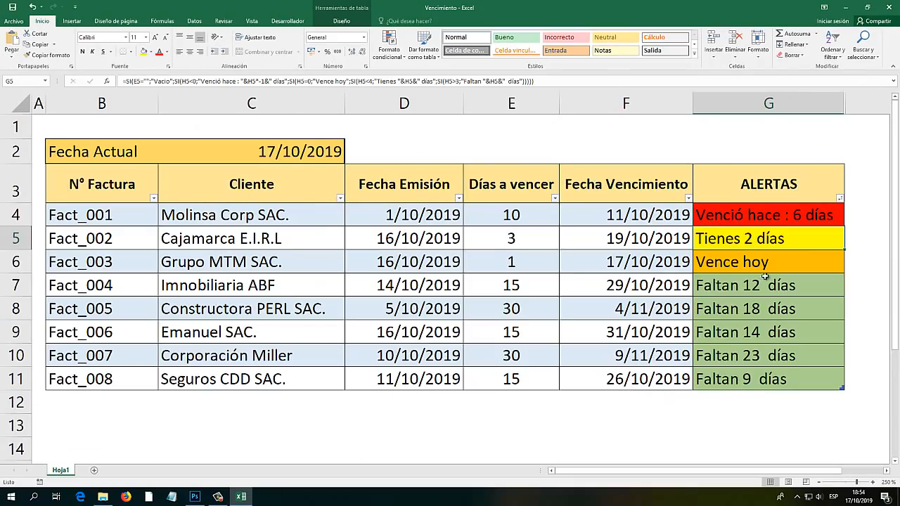
{"action": "left_click", "coordinate": [580, 334]}
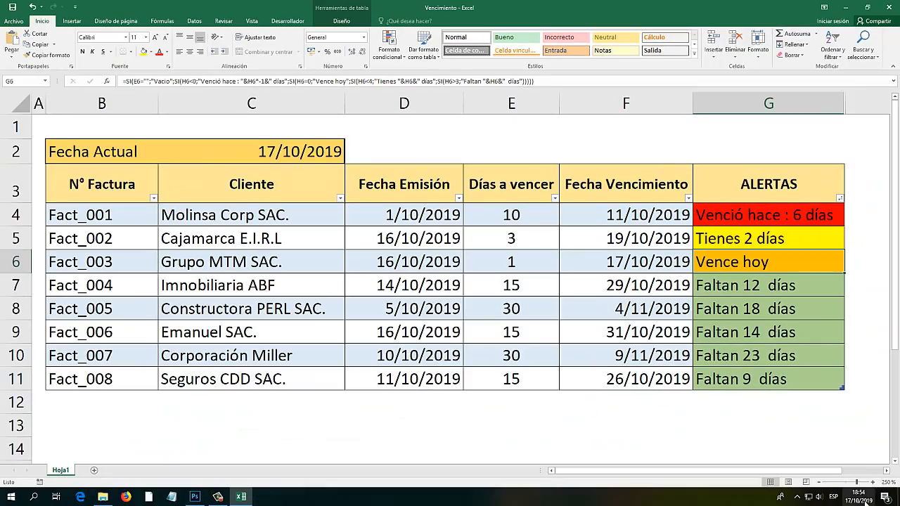
{"action": "mouse_move", "coordinate": [862, 502]}
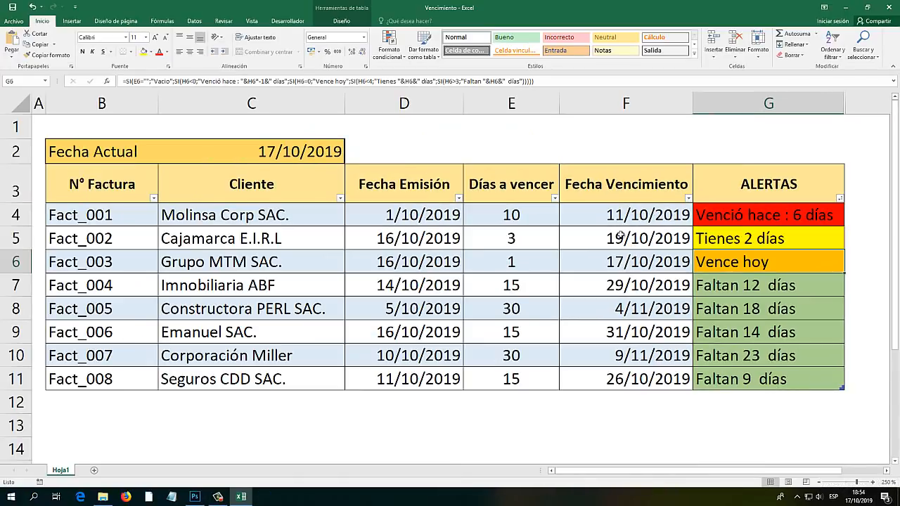
{"action": "left_click", "coordinate": [624, 261]}
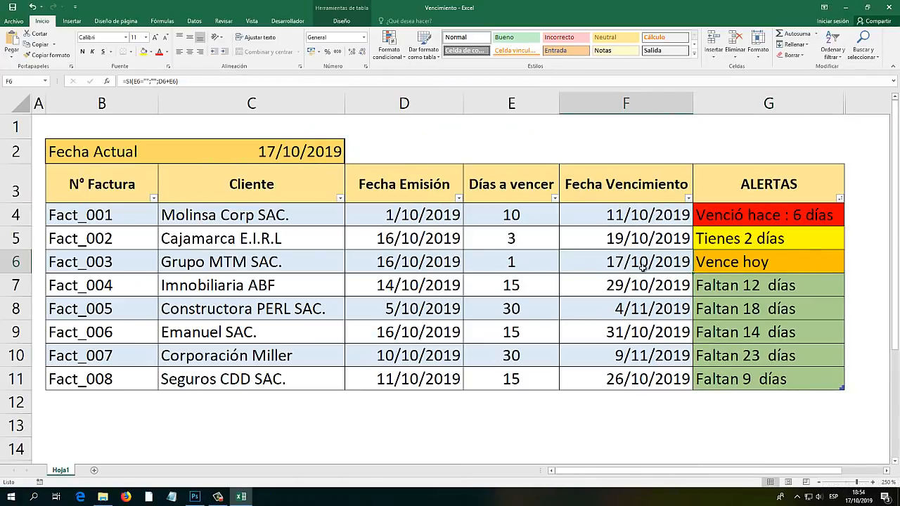
{"action": "left_click", "coordinate": [711, 263]}
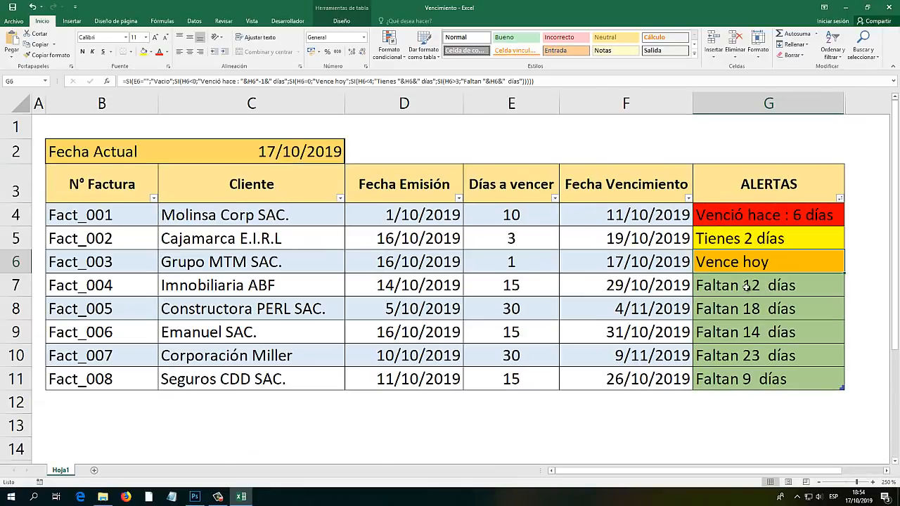
Examine the green pending alerts of Fact_004 to Fact_008 and the yellow alert of Fact_002.
{"action": "left_click_drag", "start_coordinate": [580, 253], "coordinate": [581, 327]}
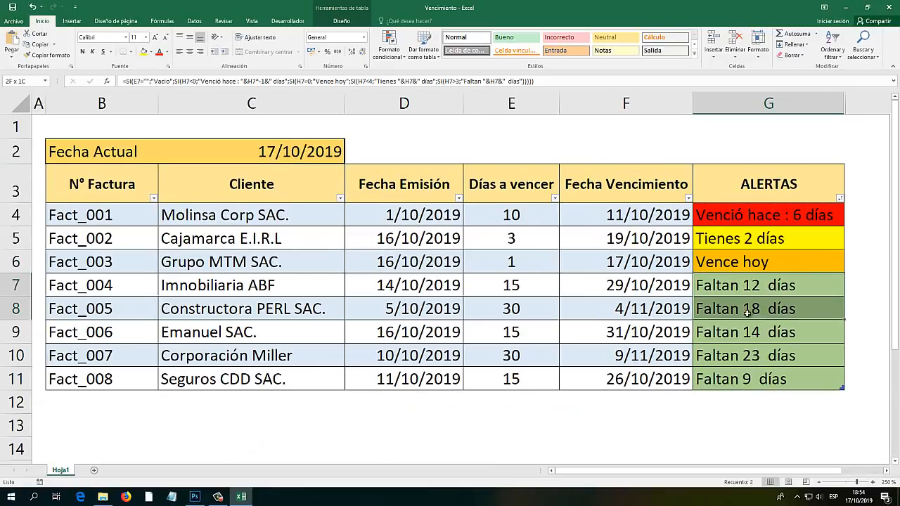
{"action": "left_click_drag", "start_coordinate": [748, 314], "coordinate": [747, 379]}
{"action": "left_click_drag", "start_coordinate": [744, 348], "coordinate": [747, 380]}
{"action": "left_click_drag", "start_coordinate": [739, 285], "coordinate": [748, 375]}
{"action": "left_click", "coordinate": [748, 328]}
{"action": "left_click_drag", "start_coordinate": [751, 289], "coordinate": [756, 375]}
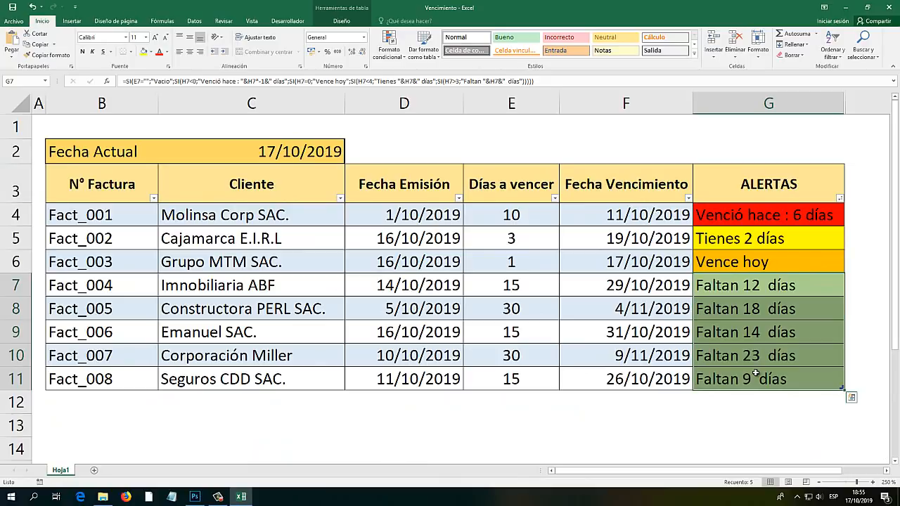
{"action": "left_click", "coordinate": [777, 239]}
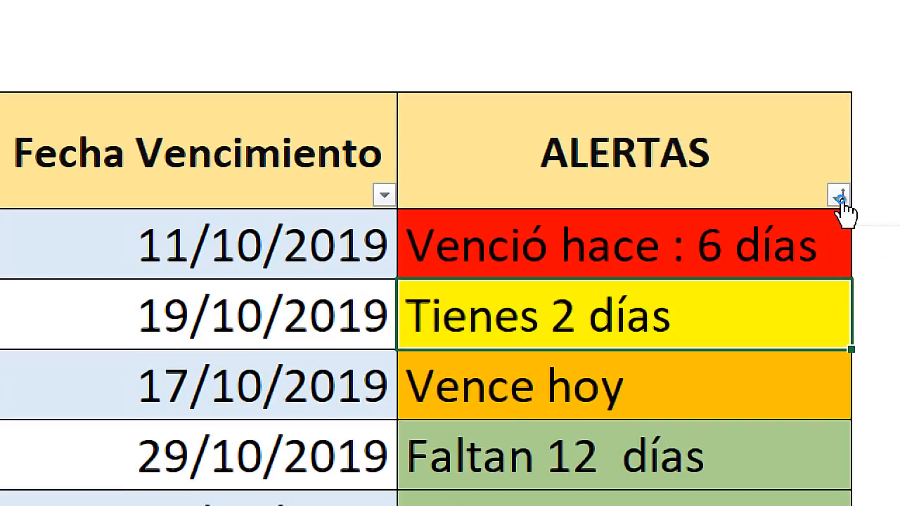
Filter the ALERTAS column by the red cell colour to show only overdue invoices.
{"action": "left_click", "coordinate": [841, 199]}
{"action": "mouse_move", "coordinate": [629, 363]}
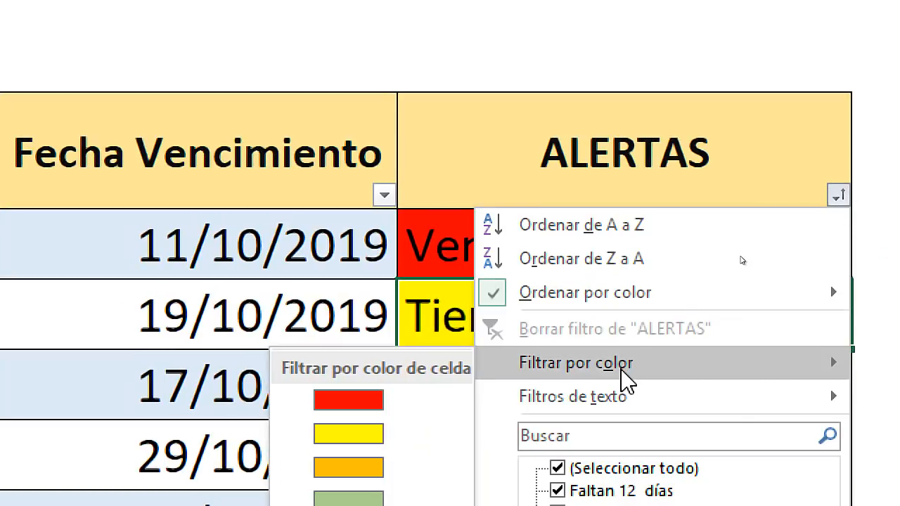
{"action": "left_click", "coordinate": [349, 400]}
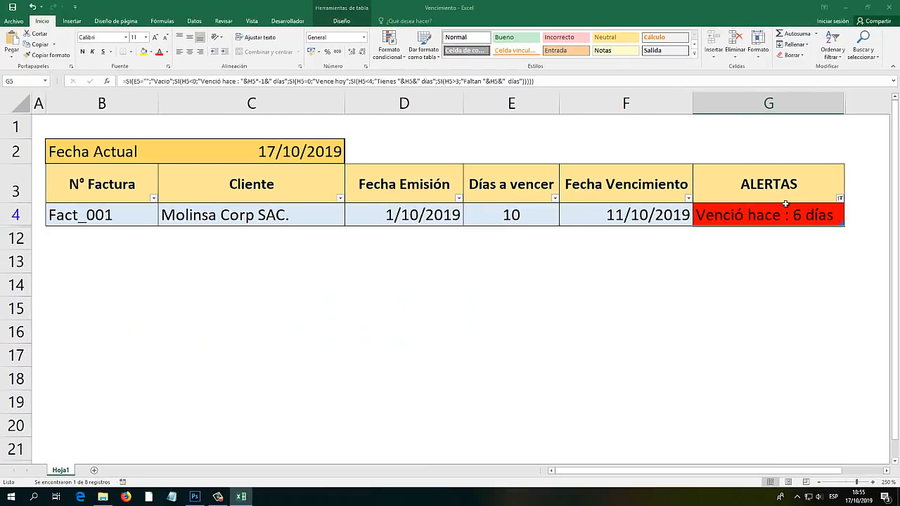
Change the ALERTAS colour filter to yellow to show only invoices close to their due date.
{"action": "left_click", "coordinate": [840, 199]}
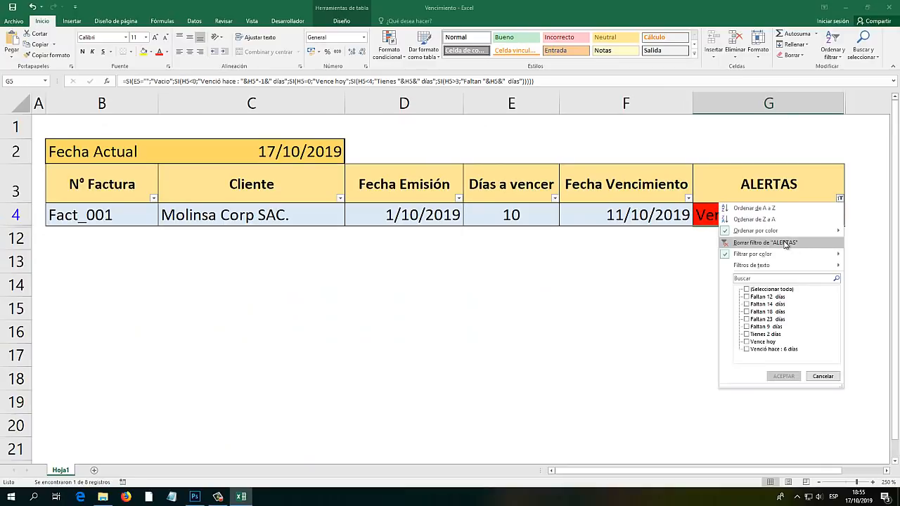
{"action": "mouse_move", "coordinate": [765, 254]}
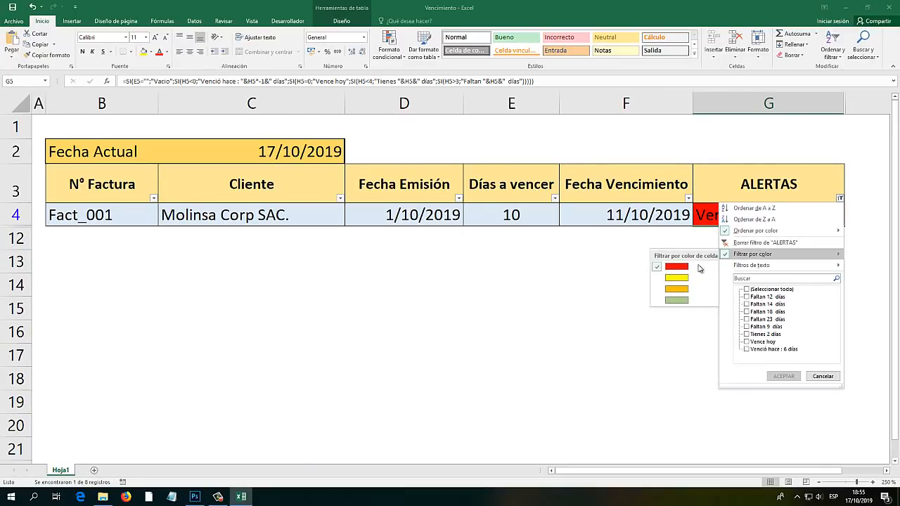
{"action": "left_click", "coordinate": [699, 268]}
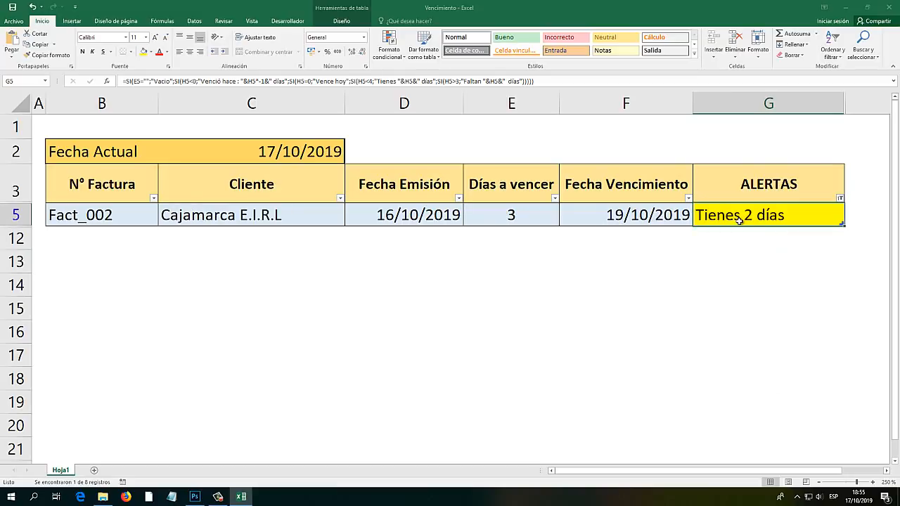
Change the ALERTAS colour filter to orange to show only invoices due today.
{"action": "left_click", "coordinate": [840, 200]}
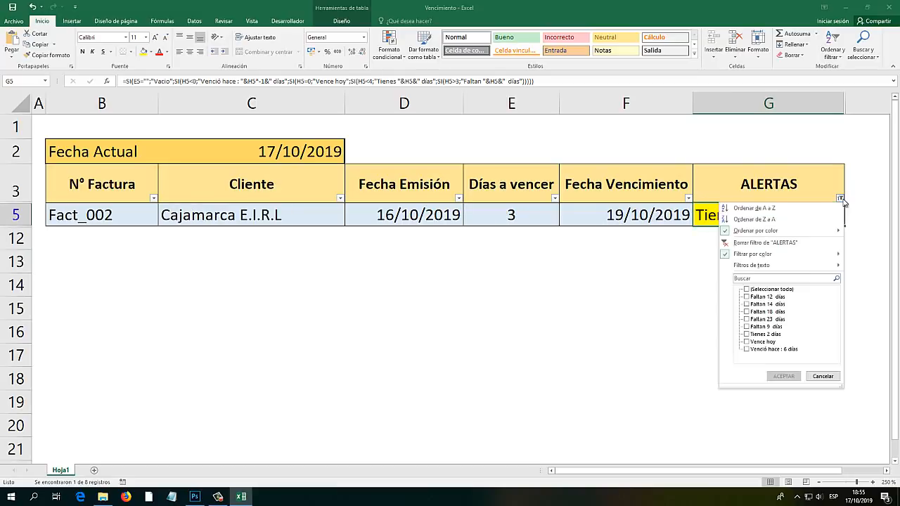
{"action": "mouse_move", "coordinate": [770, 239]}
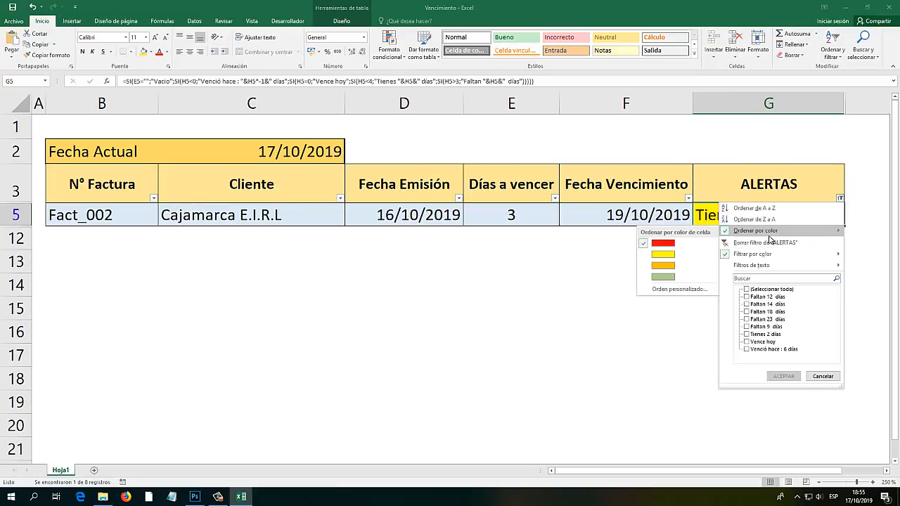
{"action": "left_click", "coordinate": [677, 266]}
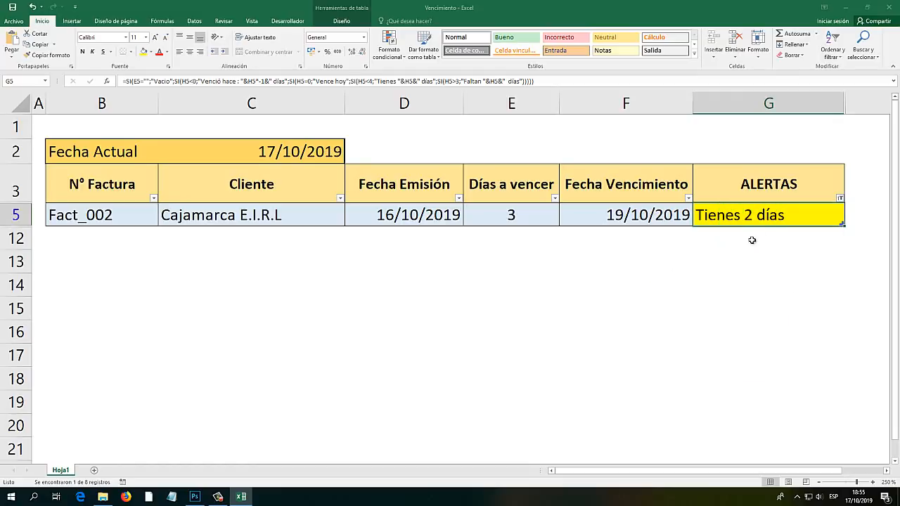
{"action": "left_click", "coordinate": [841, 200]}
{"action": "mouse_move", "coordinate": [739, 255]}
{"action": "left_click", "coordinate": [676, 291]}
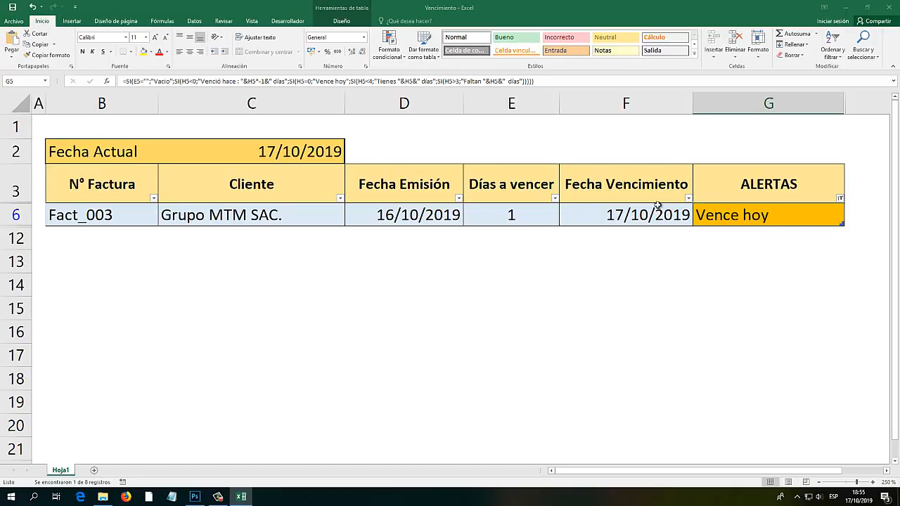
Change the ALERTAS colour filter to green to show only invoices with days remaining.
{"action": "left_click", "coordinate": [839, 200]}
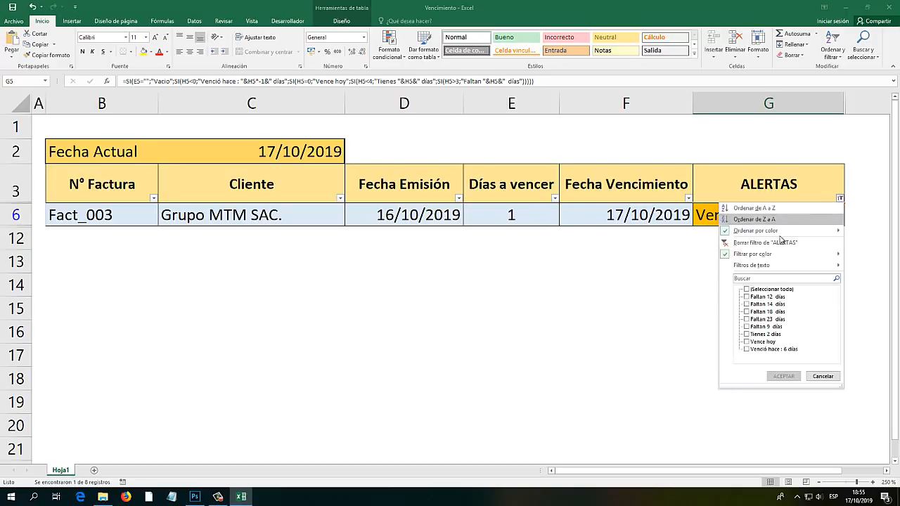
{"action": "mouse_move", "coordinate": [753, 253]}
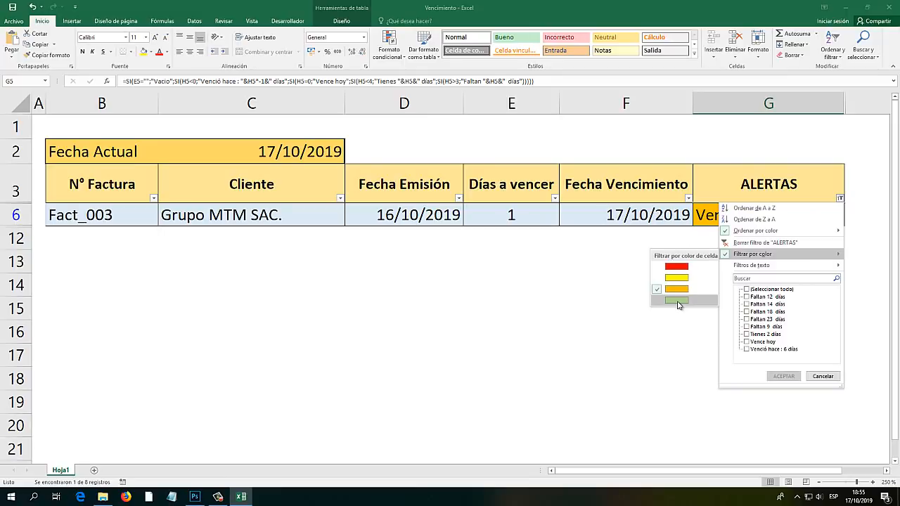
{"action": "left_click", "coordinate": [677, 301]}
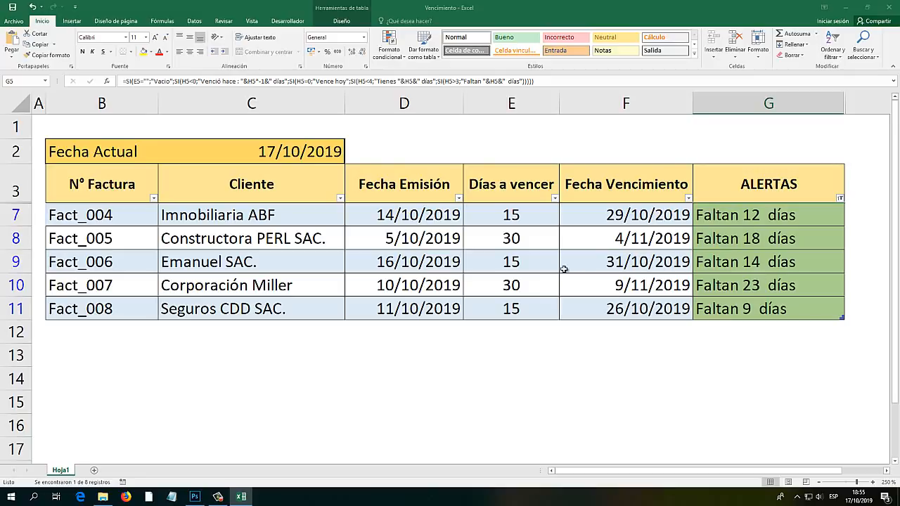
Clear the filter from the ALERTAS column and select the empty cell F13 below the table.
{"action": "left_click", "coordinate": [841, 199]}
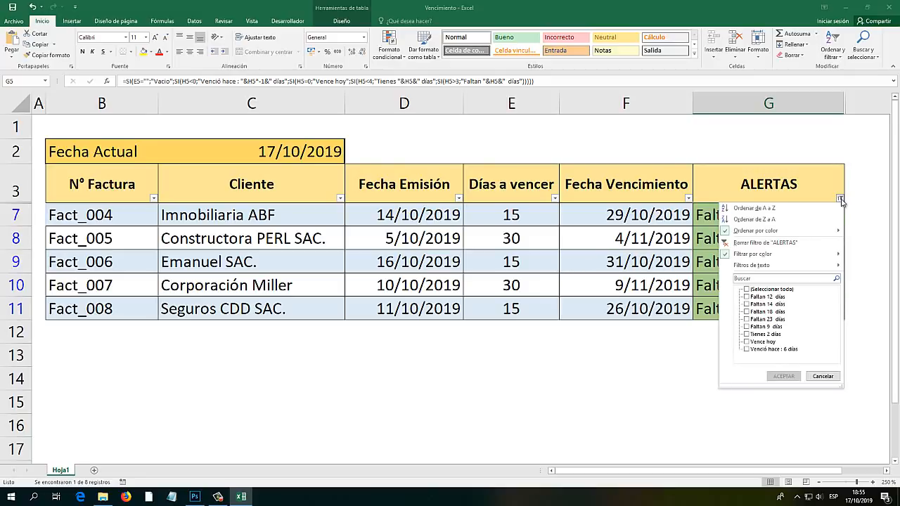
{"action": "left_click", "coordinate": [766, 242]}
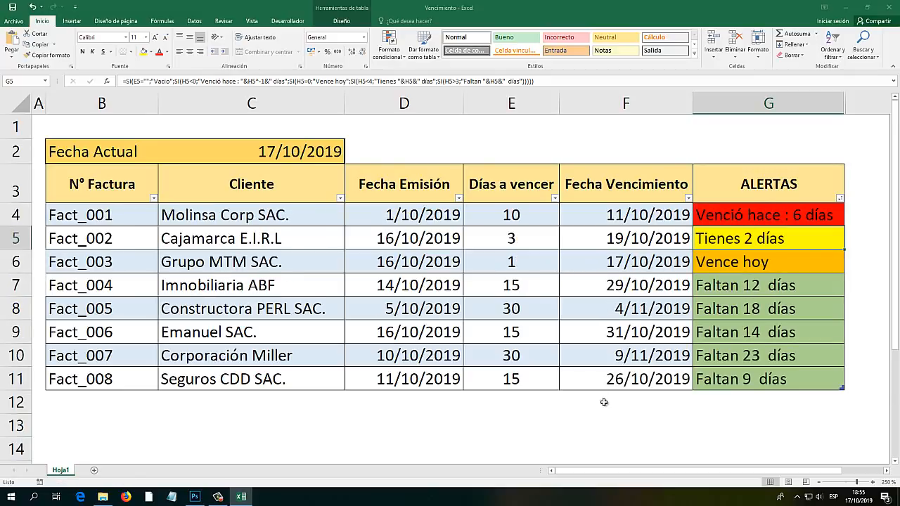
{"action": "left_click", "coordinate": [602, 420]}
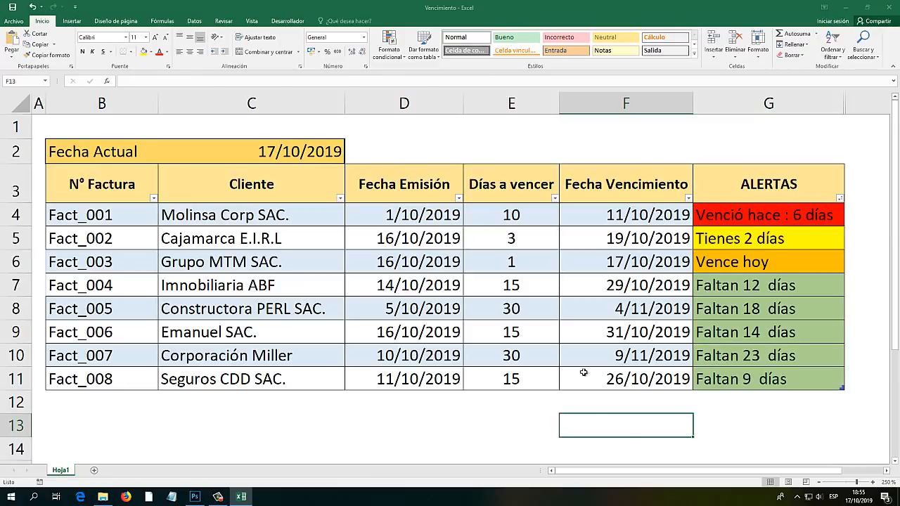
Find Excel through the Windows search and launch it with a new blank workbook.
{"action": "left_click", "coordinate": [37, 501]}
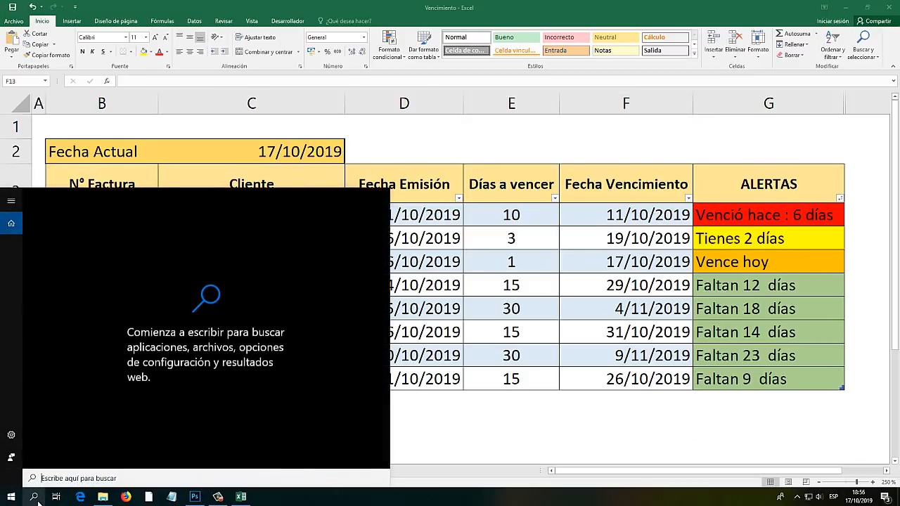
{"action": "type", "text": "excel"}
{"action": "key", "text": "Return"}
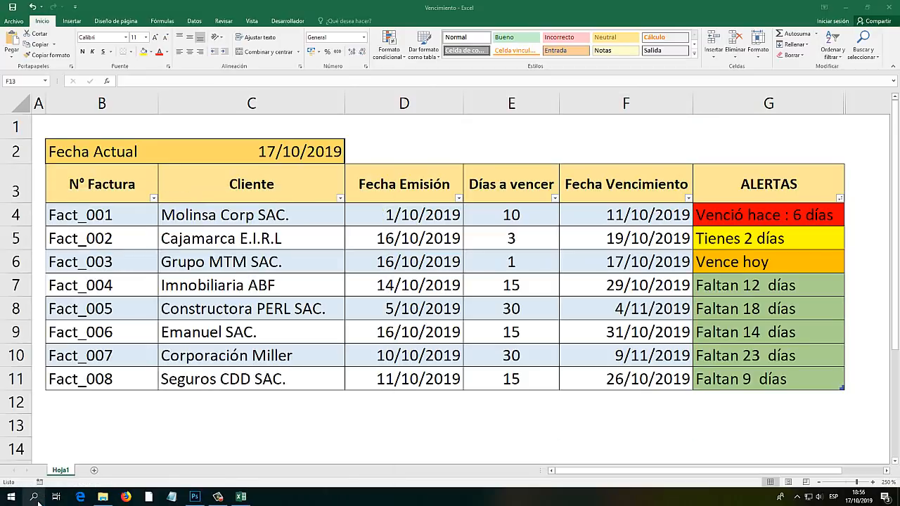
Start saving the new workbook under a new name and choose the Fecha Vencimiento folder on the desktop as its location.
{"action": "left_click", "coordinate": [14, 21]}
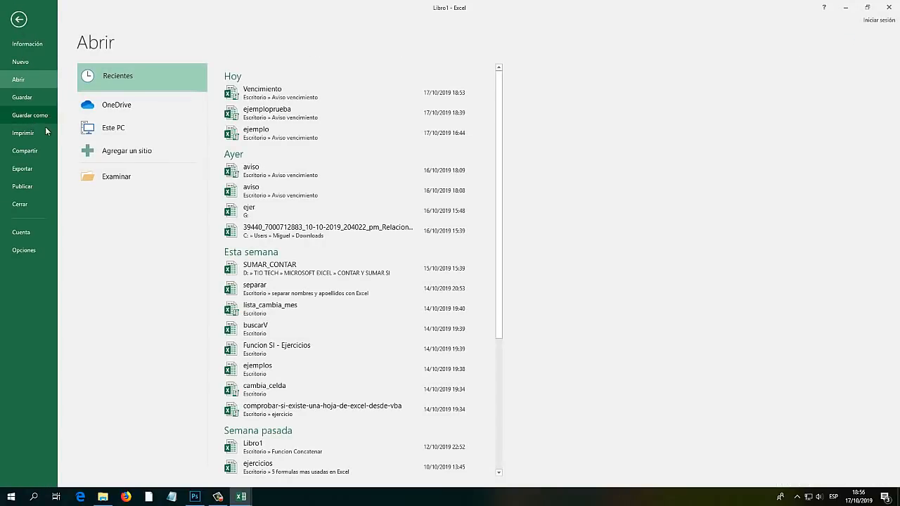
{"action": "left_click", "coordinate": [19, 20]}
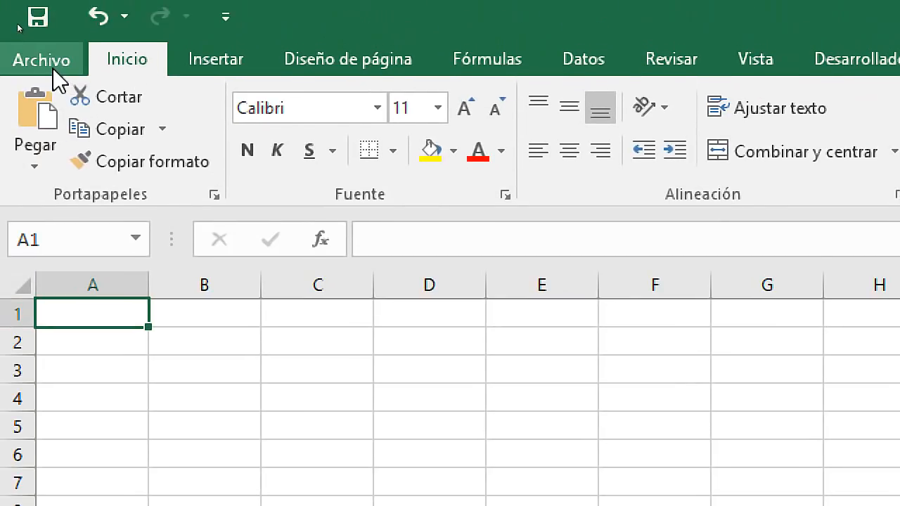
{"action": "left_click", "coordinate": [15, 22]}
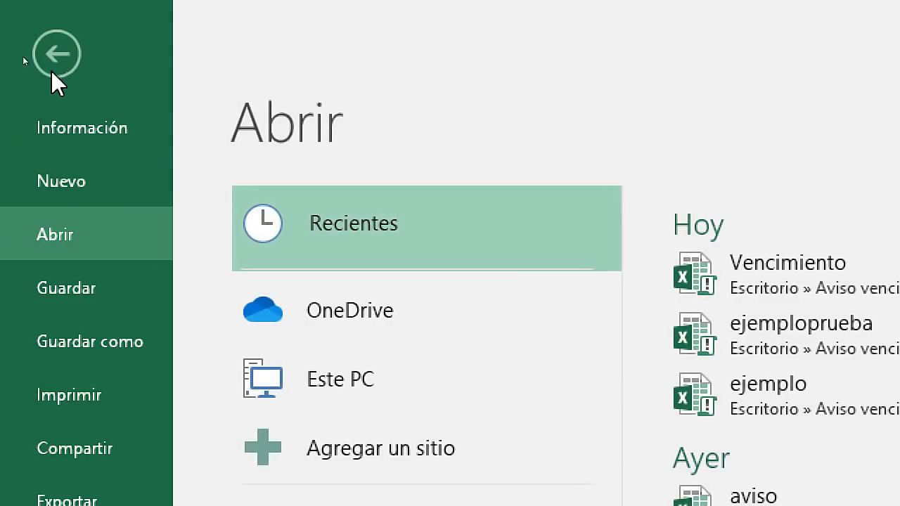
{"action": "left_click", "coordinate": [88, 346]}
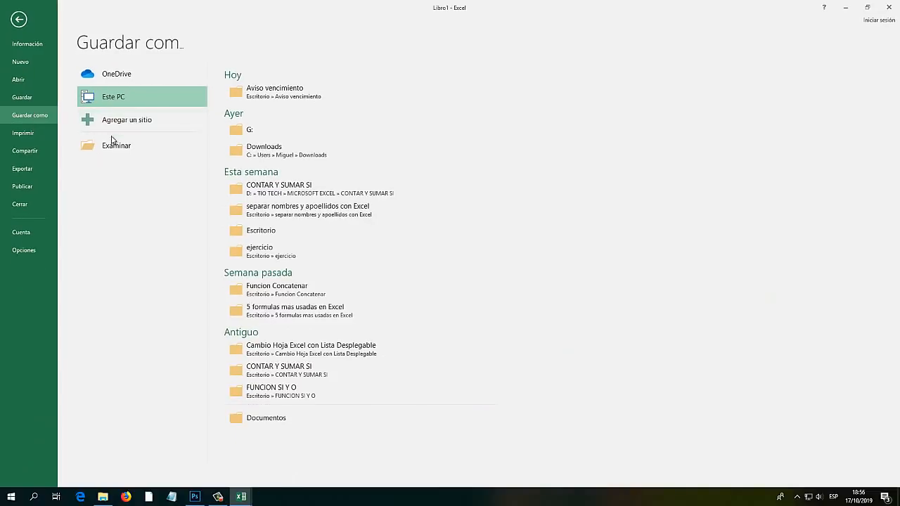
{"action": "left_click", "coordinate": [179, 230]}
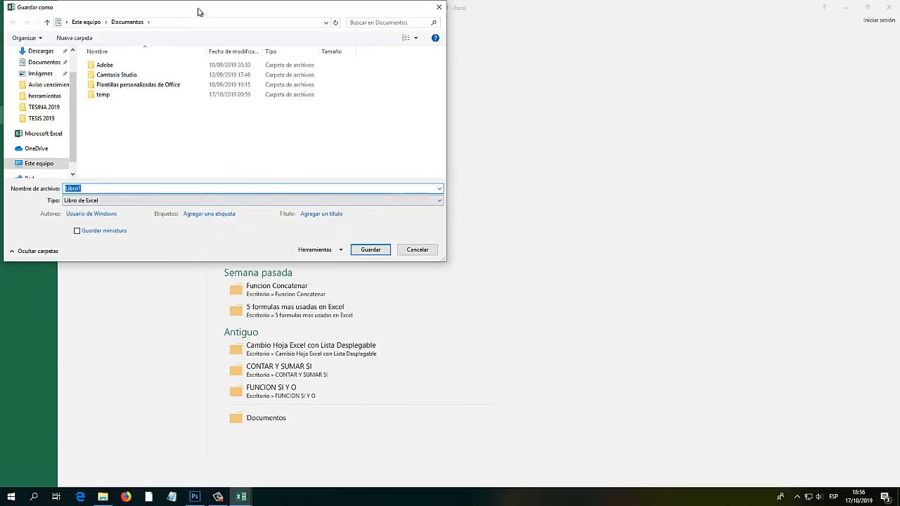
{"action": "left_click_drag", "start_coordinate": [197, 9], "coordinate": [516, 113]}
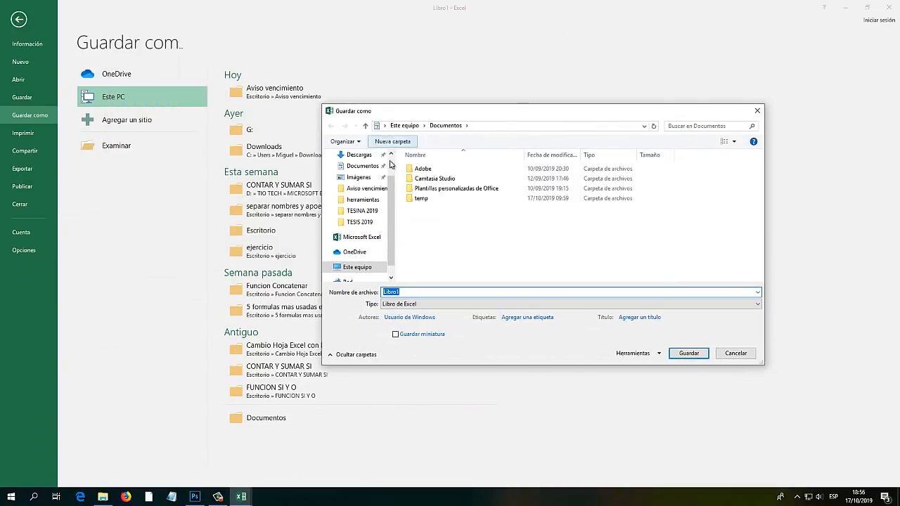
{"action": "left_click", "coordinate": [385, 125]}
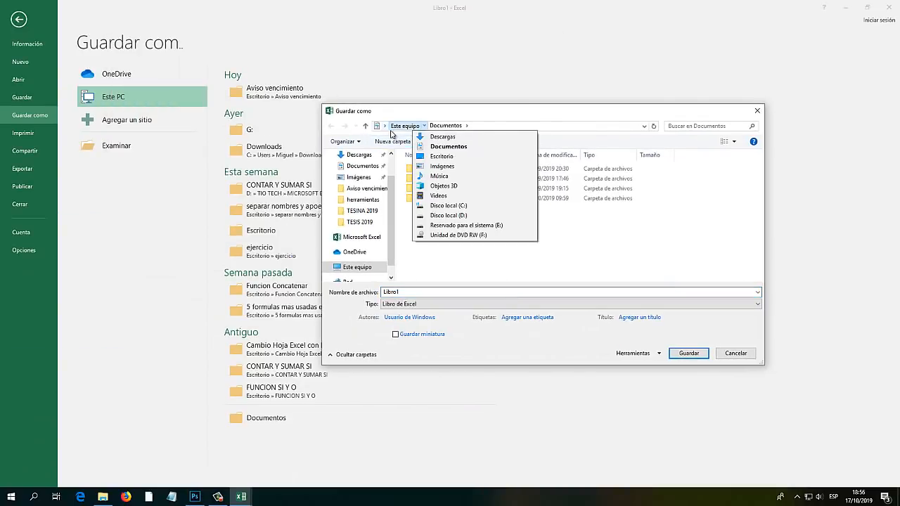
{"action": "left_click", "coordinate": [391, 139]}
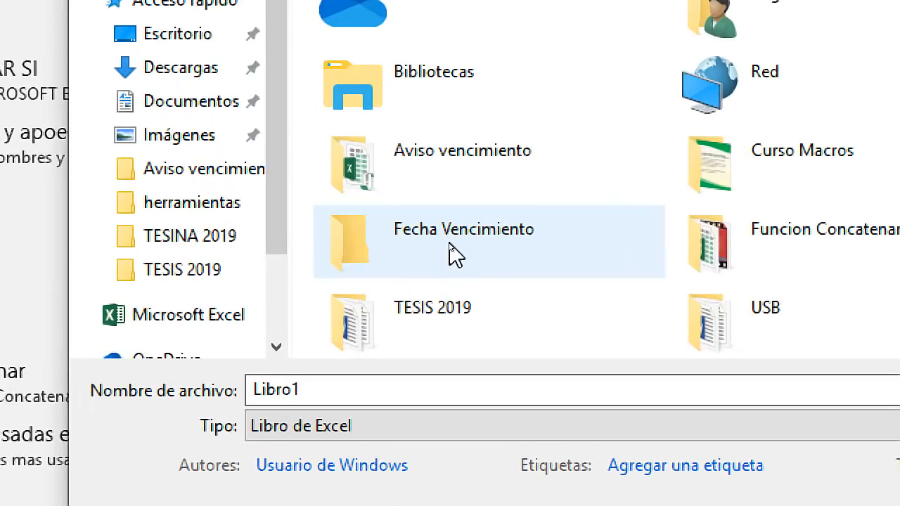
{"action": "double_click", "coordinate": [451, 245]}
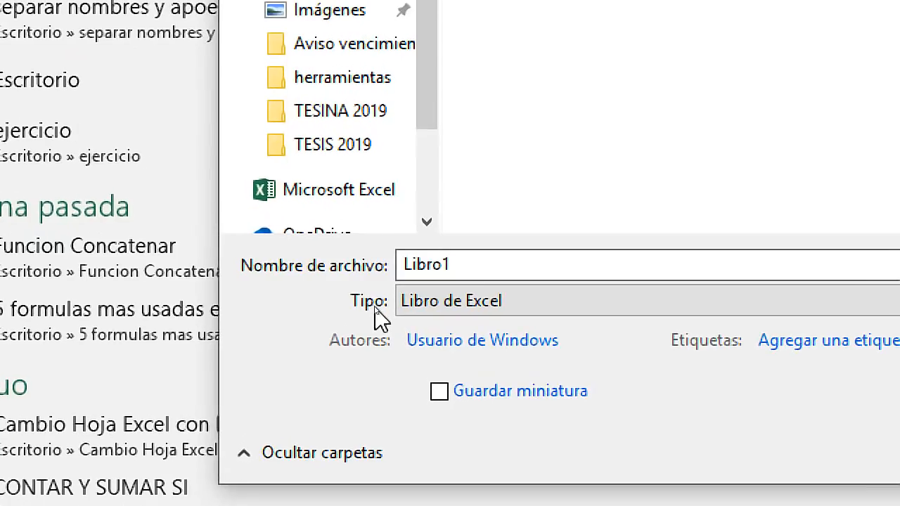
Save the workbook as factura with the file type Libro de Excel habilitado para macros.
{"action": "left_click", "coordinate": [395, 304]}
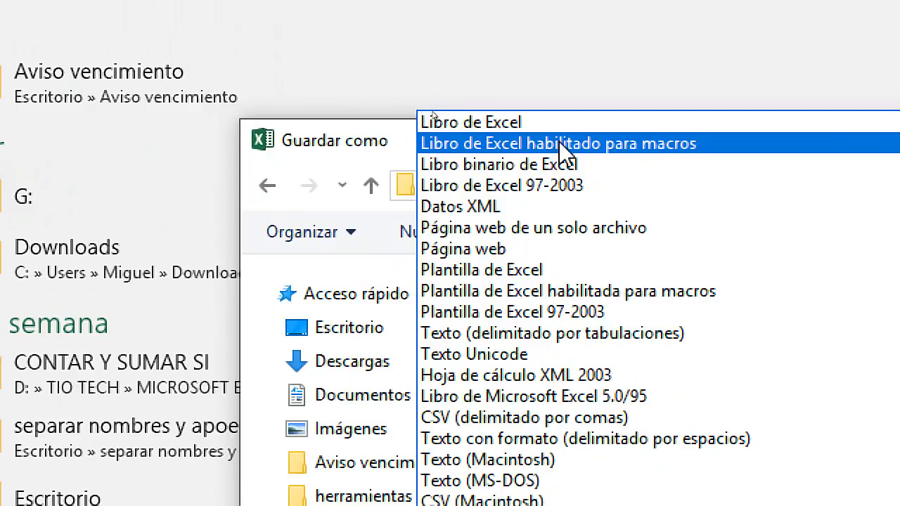
{"action": "left_click", "coordinate": [654, 144]}
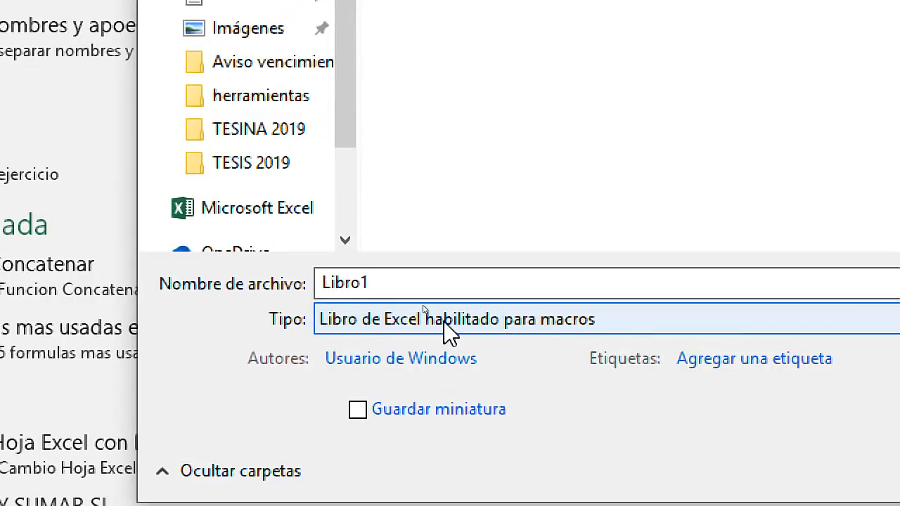
{"action": "double_click", "coordinate": [396, 284]}
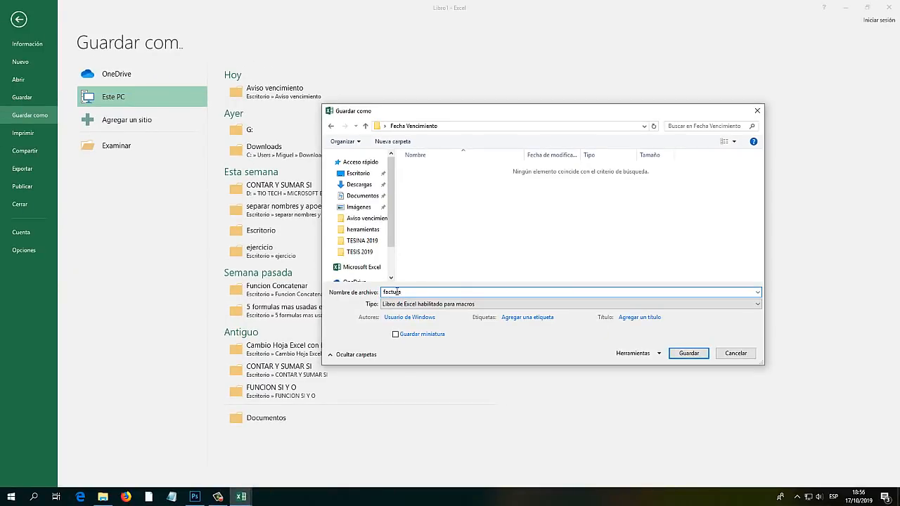
{"action": "key", "text": "Return"}
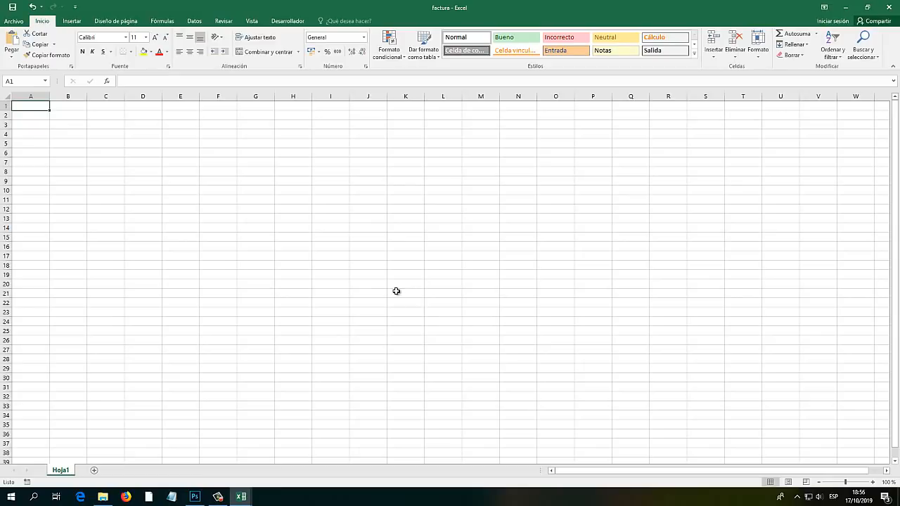
Check the table layout in the finished Vencimiento workbook and return to the factura workbook.
{"action": "mouse_move", "coordinate": [240, 496]}
{"action": "left_click", "coordinate": [219, 470]}
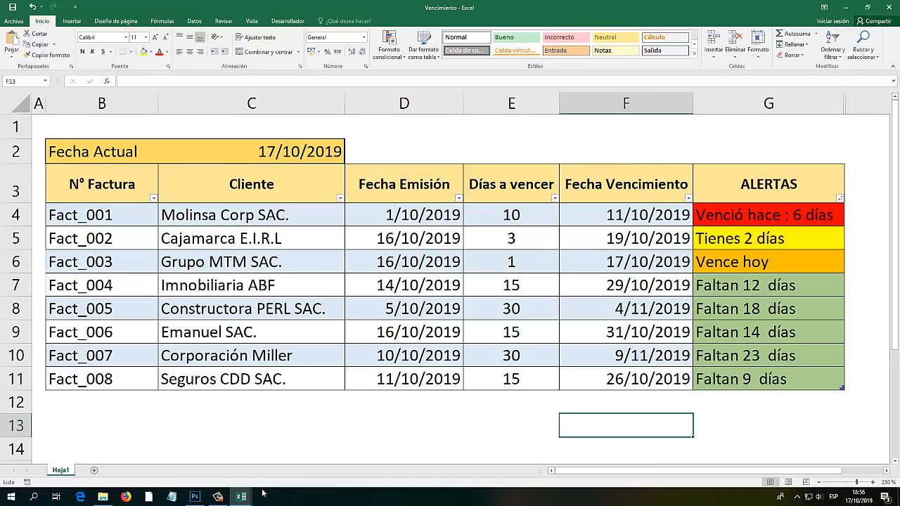
{"action": "mouse_move", "coordinate": [262, 494]}
{"action": "left_click", "coordinate": [299, 461]}
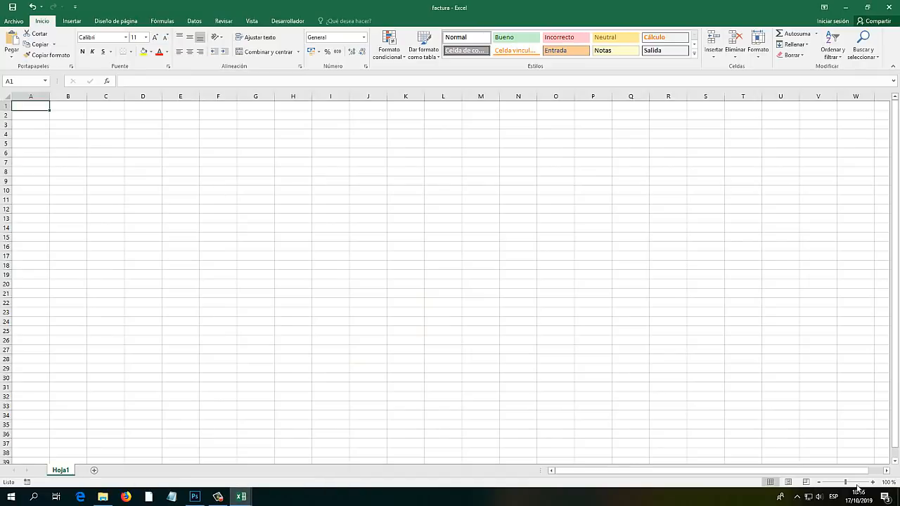
Enter the table headings N° Factura in B3 and Cliente in C3 of the factura sheet.
{"action": "left_click_drag", "start_coordinate": [861, 482], "coordinate": [863, 484]}
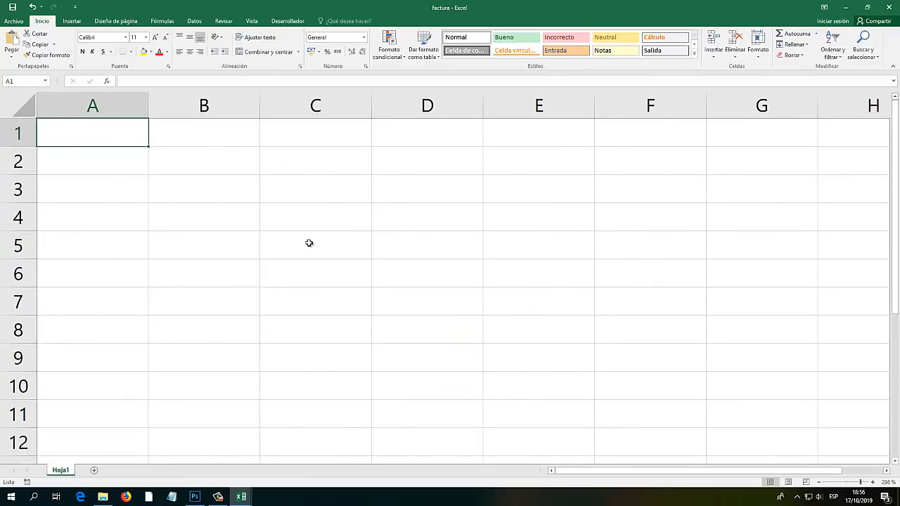
{"action": "left_click", "coordinate": [196, 200]}
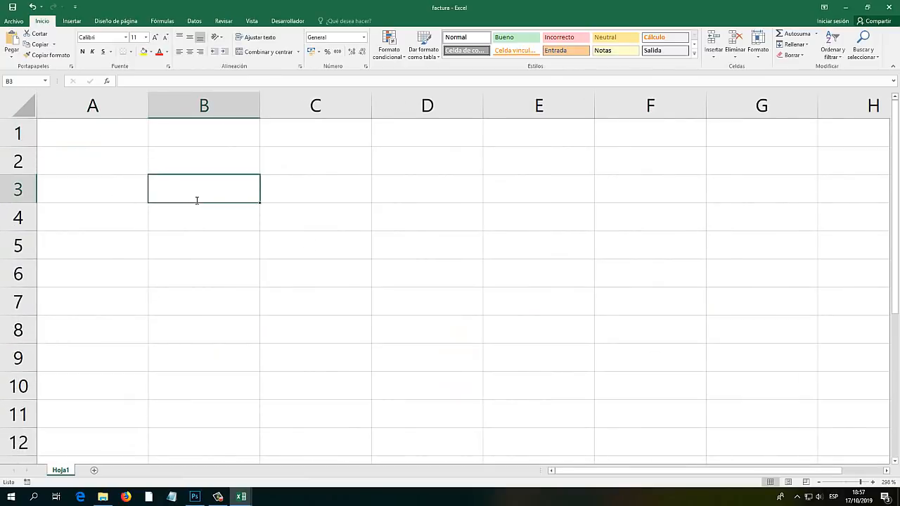
{"action": "type", "text": "N"}
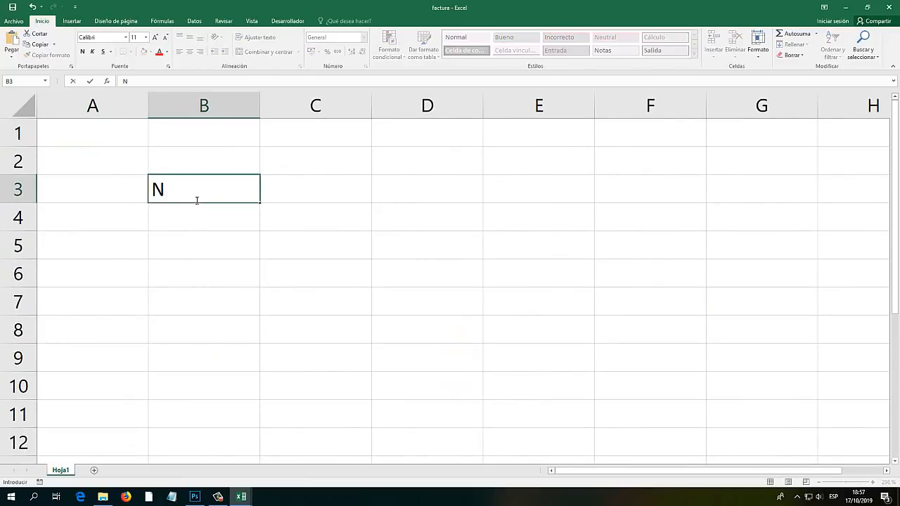
{"action": "type", "text": "° Factura"}
{"action": "key", "text": "Tab"}
{"action": "type", "text": "Cliente"}
{"action": "key", "text": "Tab"}
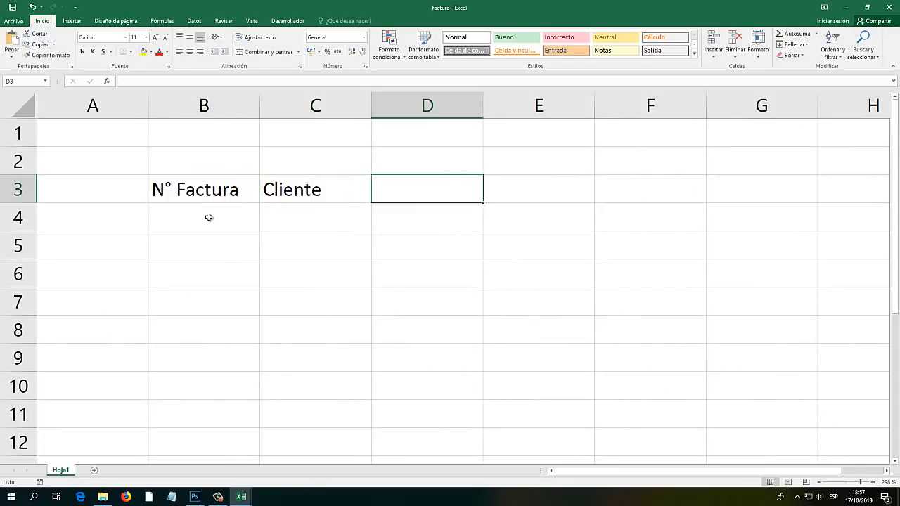
Check the headings in the Vencimiento workbook and enter Fecha Emisión, Días a vencer and Fecha Vencimiento in D3:F3 of factura.
{"action": "mouse_move", "coordinate": [259, 494]}
{"action": "left_click", "coordinate": [185, 458]}
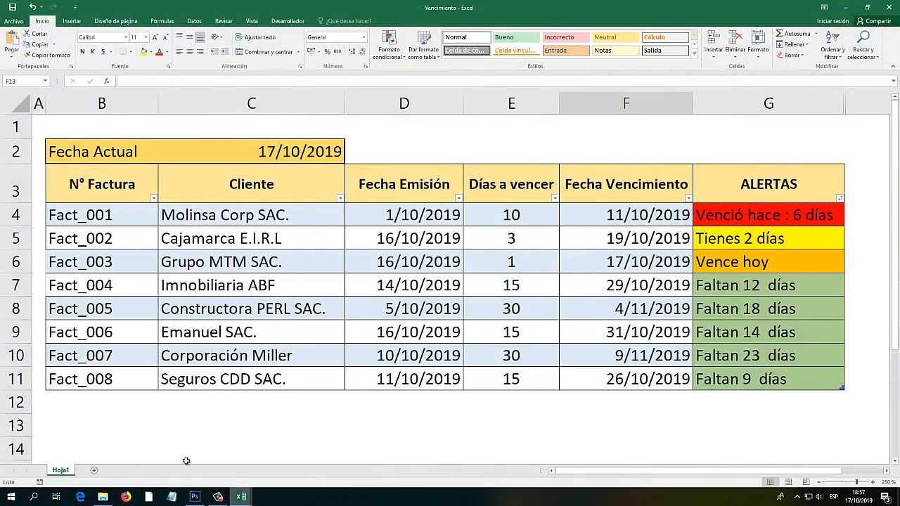
{"action": "key", "text": "alt+Tab"}
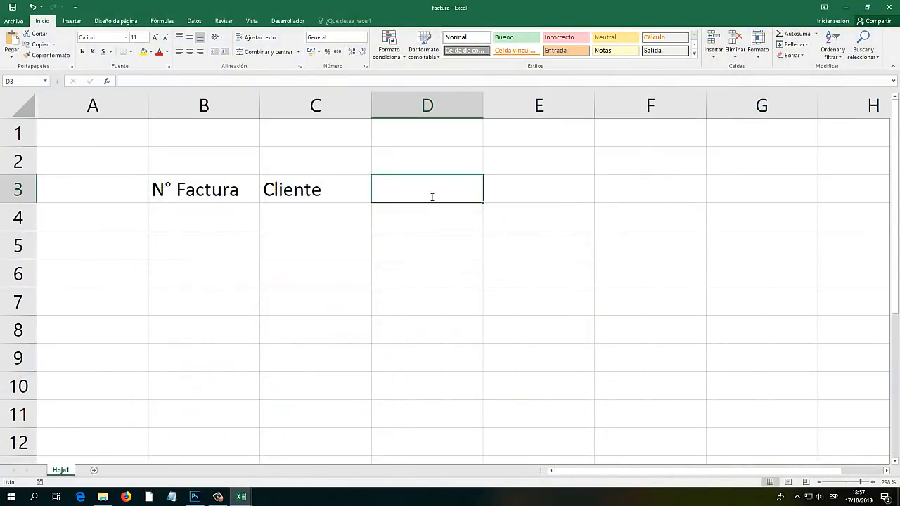
{"action": "type", "text": "Fecha Emisión"}
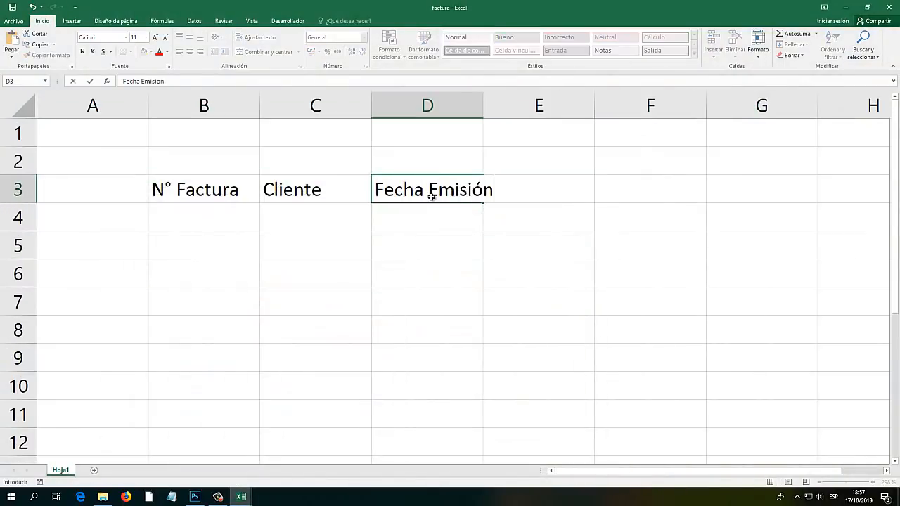
{"action": "key", "text": "Tab"}
{"action": "type", "text": "Días a vencer"}
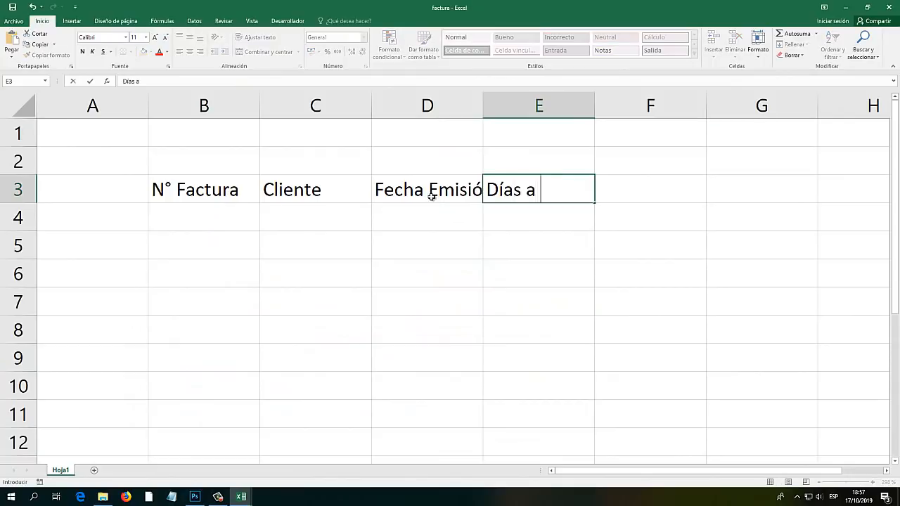
{"action": "key", "text": "Tab"}
{"action": "type", "text": "Fecha V"}
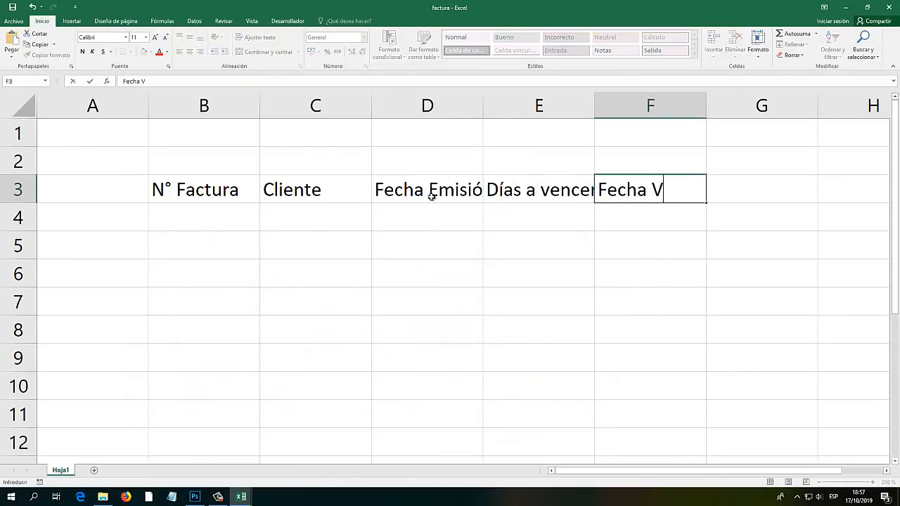
{"action": "type", "text": "encimiento"}
{"action": "key", "text": "Tab"}
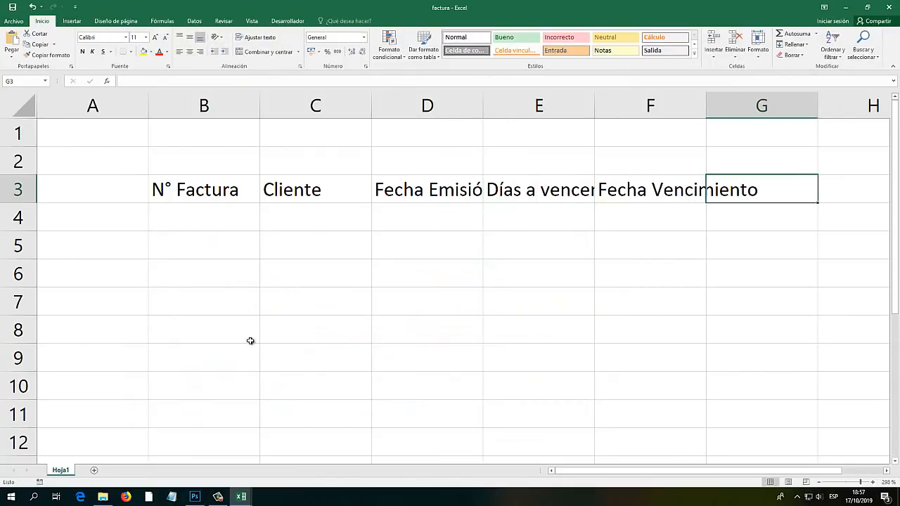
Consult the Vencimiento workbook for the last heading and enter Alertas in G3 of factura.
{"action": "mouse_move", "coordinate": [241, 497]}
{"action": "left_click", "coordinate": [235, 442]}
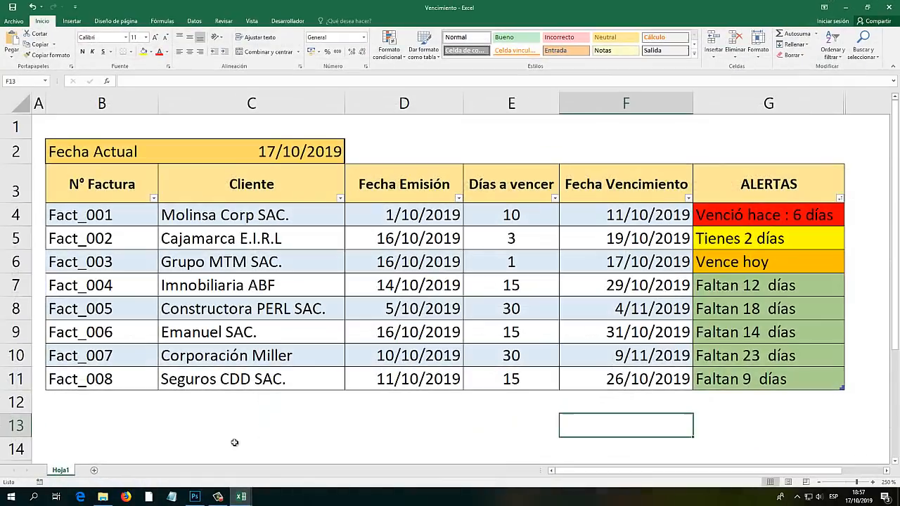
{"action": "key", "text": "alt+Tab"}
{"action": "type", "text": "Ale"}
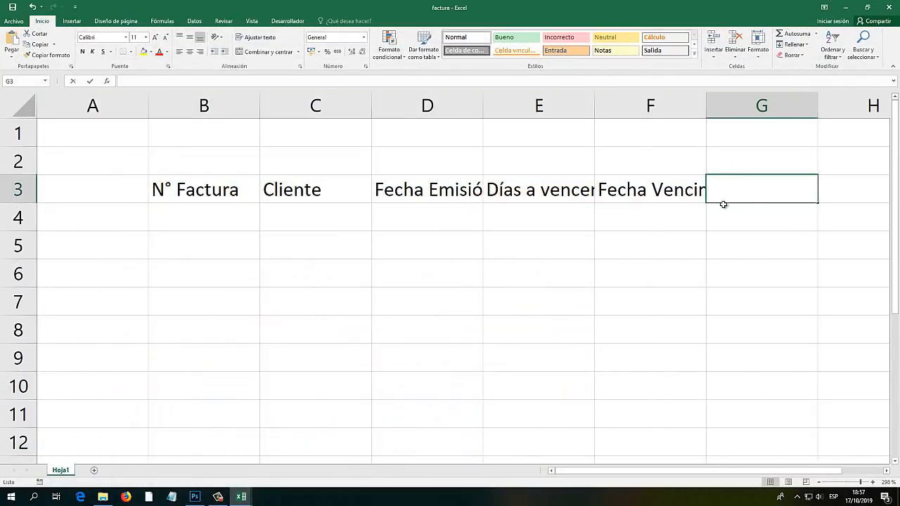
{"action": "type", "text": "rtas"}
{"action": "key", "text": "Return"}
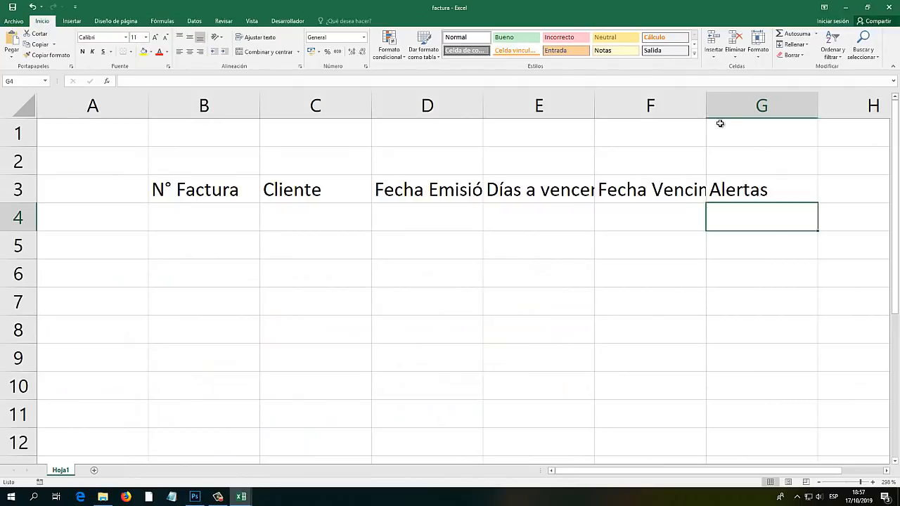
Reduce the headings in B3:G3 to font size 8 and narrow column A to about half its width.
{"action": "left_click", "coordinate": [820, 483]}
{"action": "left_click", "coordinate": [820, 483]}
{"action": "left_click", "coordinate": [820, 484]}
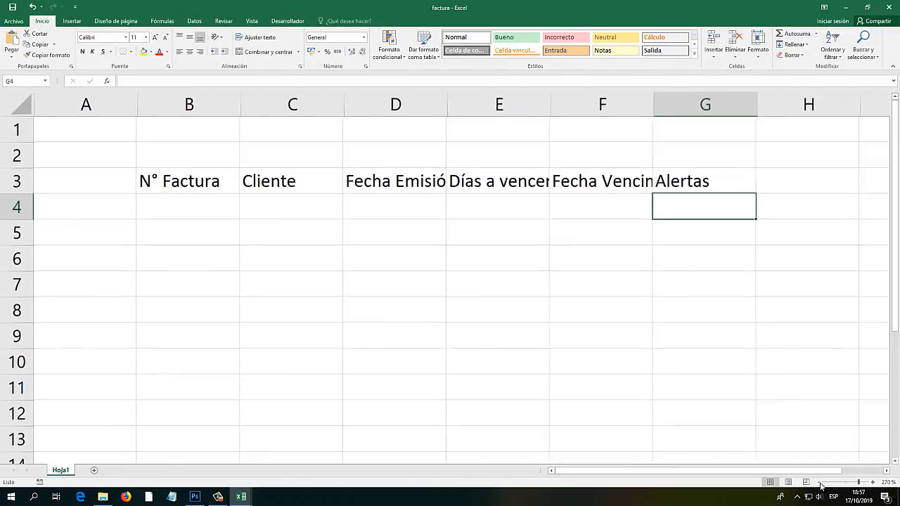
{"action": "left_click_drag", "start_coordinate": [683, 184], "coordinate": [153, 175]}
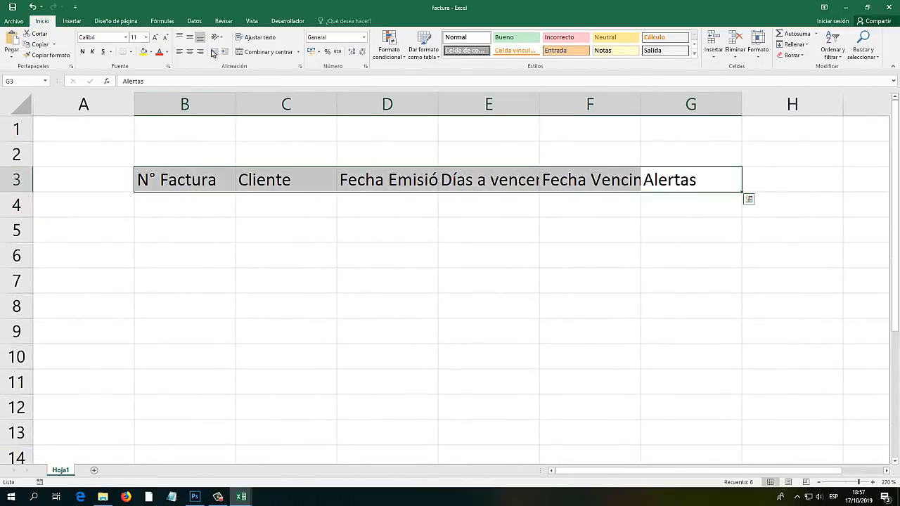
{"action": "left_click", "coordinate": [165, 37]}
{"action": "left_click", "coordinate": [165, 37]}
{"action": "left_click", "coordinate": [164, 37]}
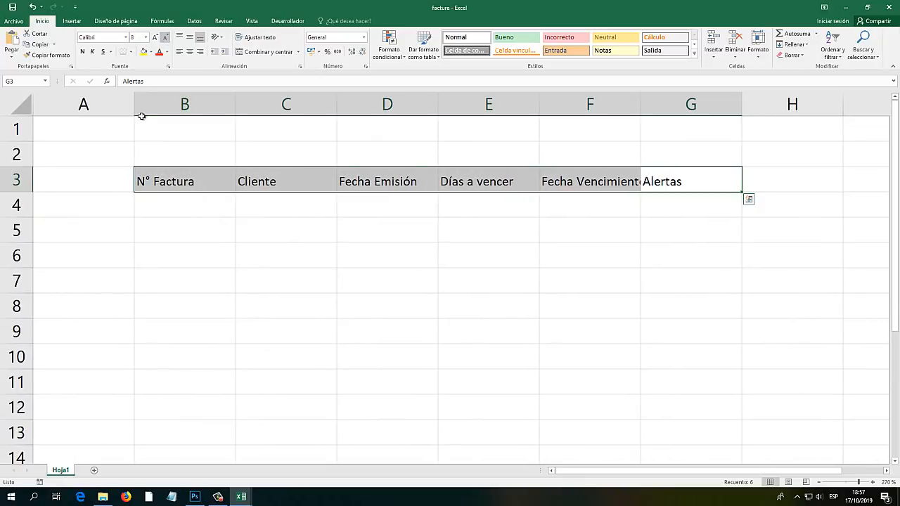
{"action": "left_click_drag", "start_coordinate": [134, 104], "coordinate": [81, 104]}
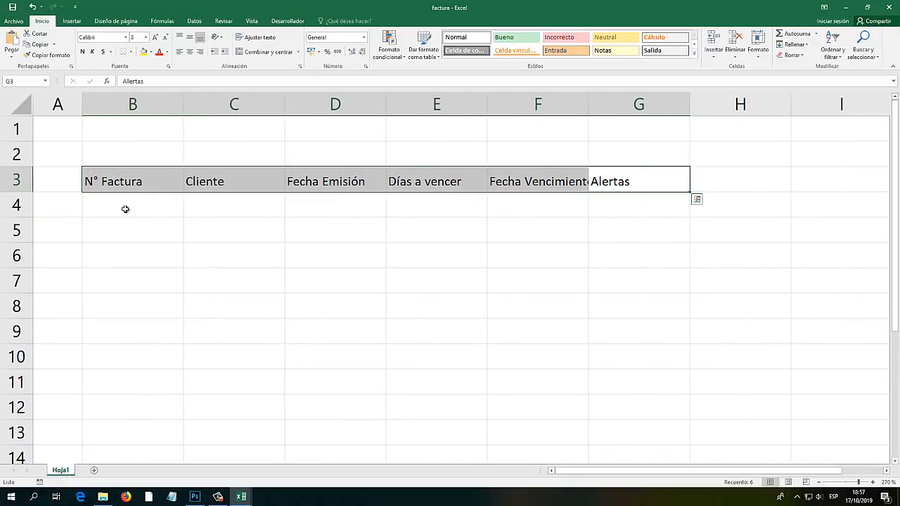
Apply all borders to the table range B3:G10.
{"action": "left_click", "coordinate": [128, 222]}
{"action": "left_click_drag", "start_coordinate": [119, 186], "coordinate": [624, 370]}
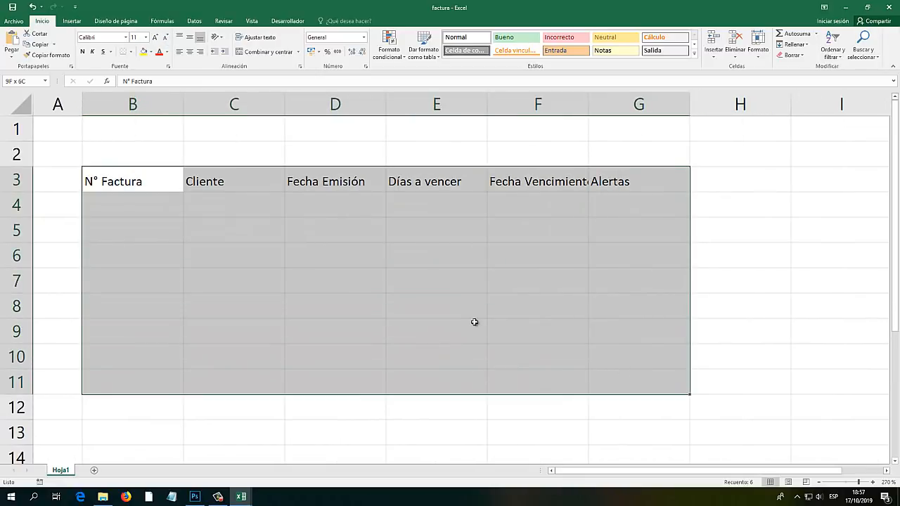
{"action": "left_click_drag", "start_coordinate": [475, 322], "coordinate": [394, 296]}
{"action": "left_click", "coordinate": [335, 280]}
{"action": "left_click_drag", "start_coordinate": [133, 183], "coordinate": [464, 282]}
{"action": "left_click", "coordinate": [158, 176]}
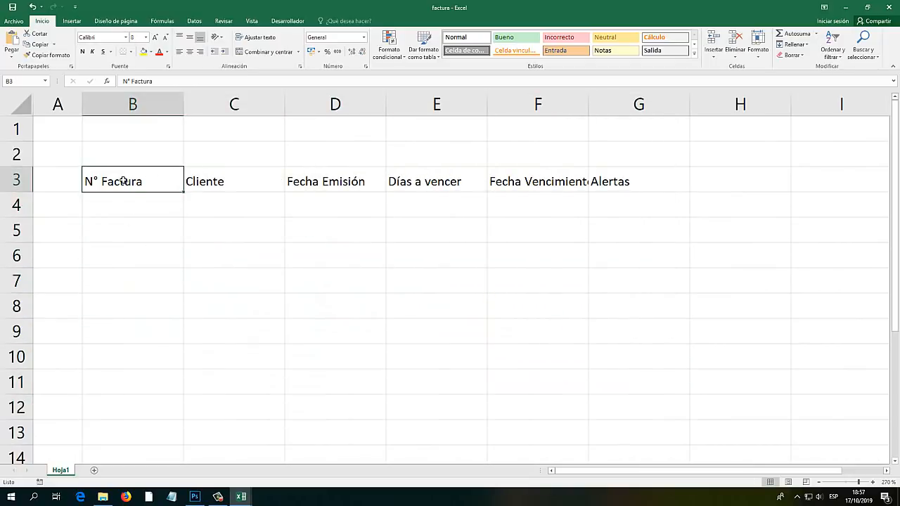
{"action": "left_click_drag", "start_coordinate": [123, 181], "coordinate": [619, 357]}
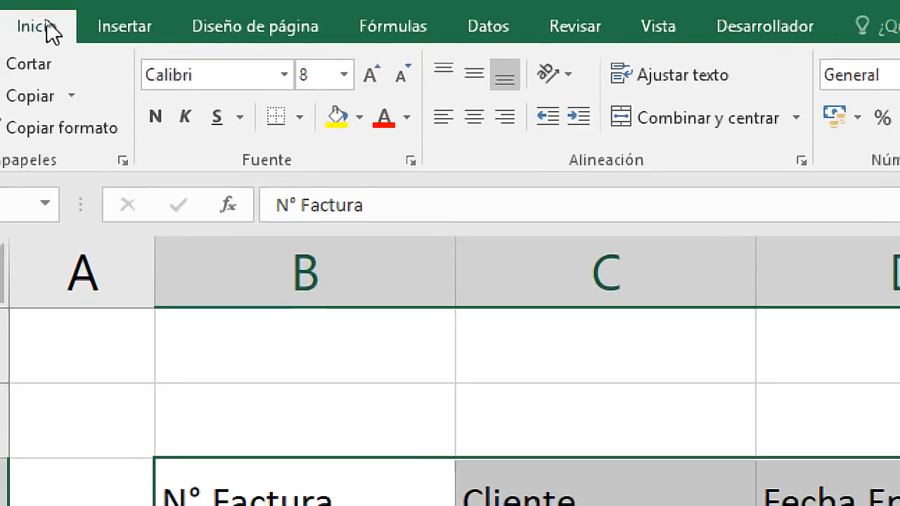
{"action": "left_click", "coordinate": [131, 52]}
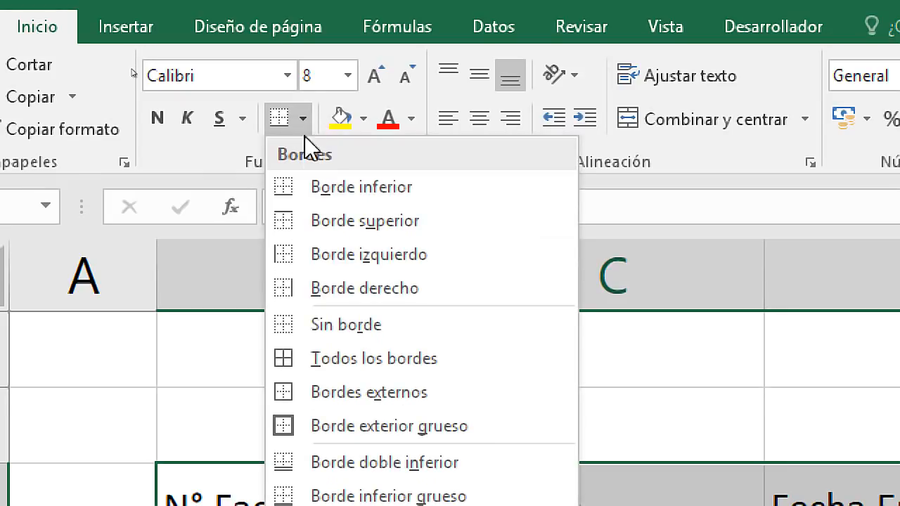
{"action": "left_click", "coordinate": [328, 366]}
{"action": "left_click", "coordinate": [155, 247]}
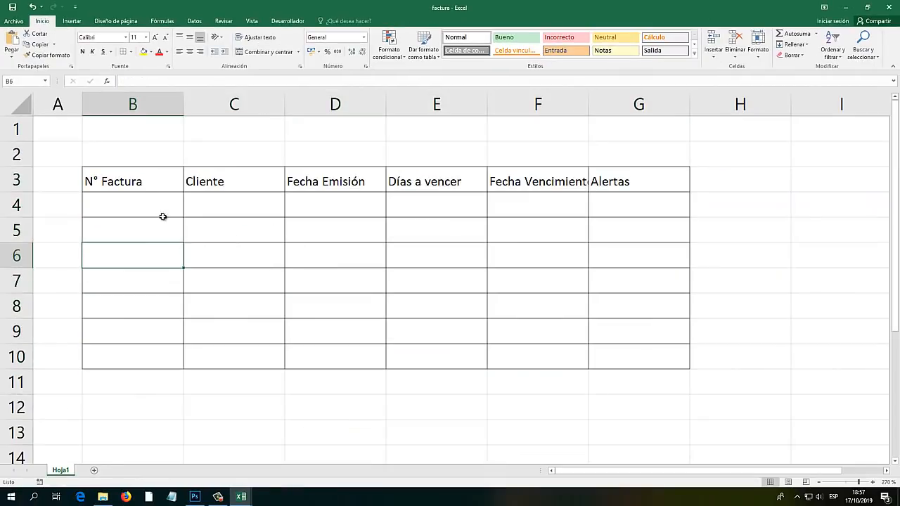
Format the heading row B3:G3 with horizontal and vertical centring, bold text and a golden yellow fill.
{"action": "left_click_drag", "start_coordinate": [133, 182], "coordinate": [633, 181]}
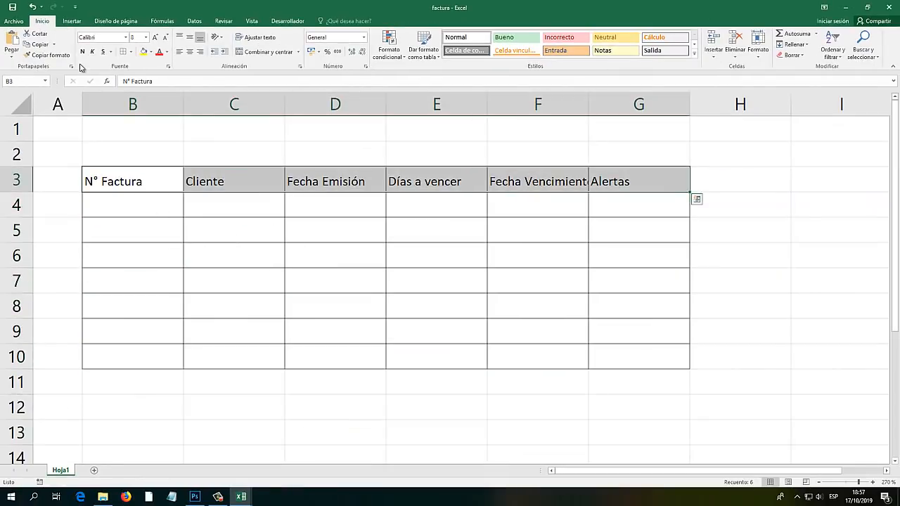
{"action": "left_click", "coordinate": [191, 53]}
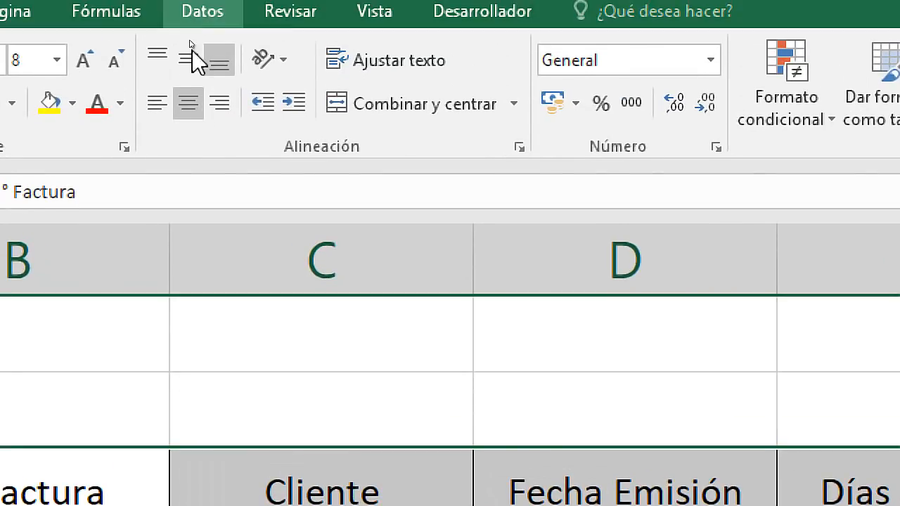
{"action": "left_click", "coordinate": [190, 39]}
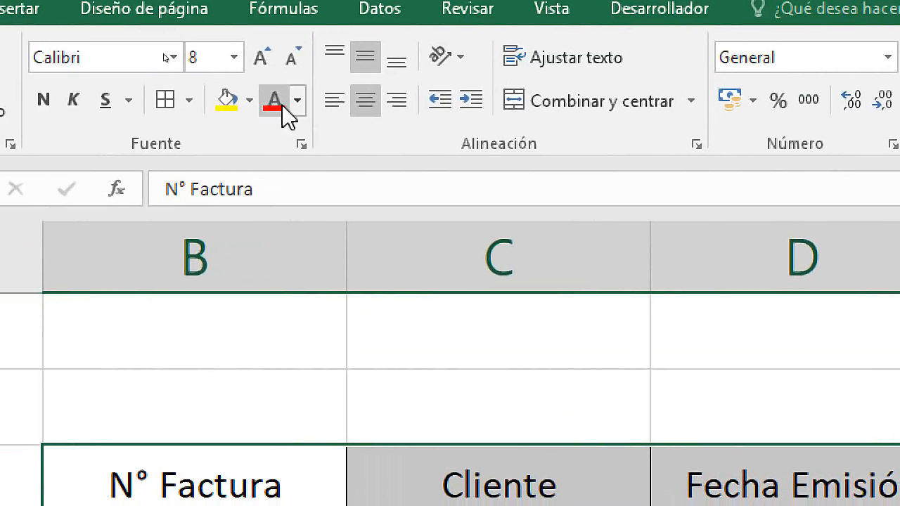
{"action": "left_click", "coordinate": [43, 100]}
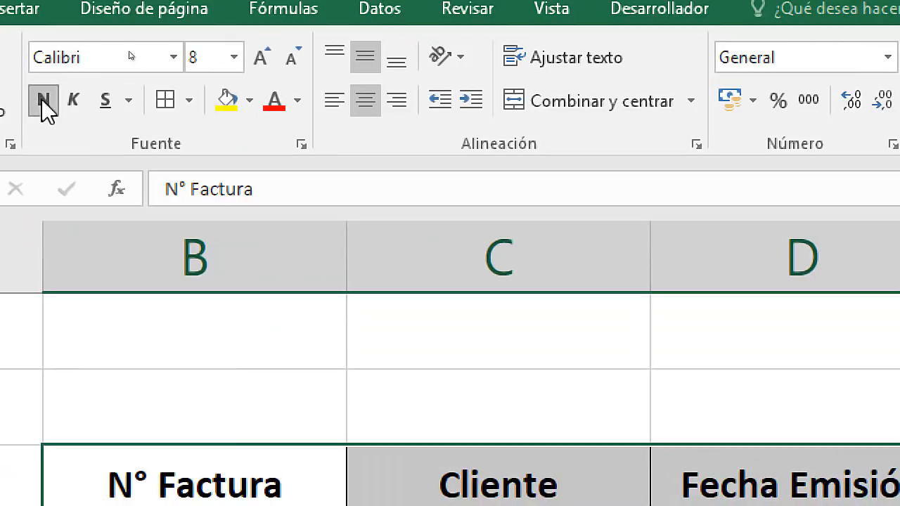
{"action": "left_click", "coordinate": [250, 100]}
{"action": "left_click", "coordinate": [394, 225]}
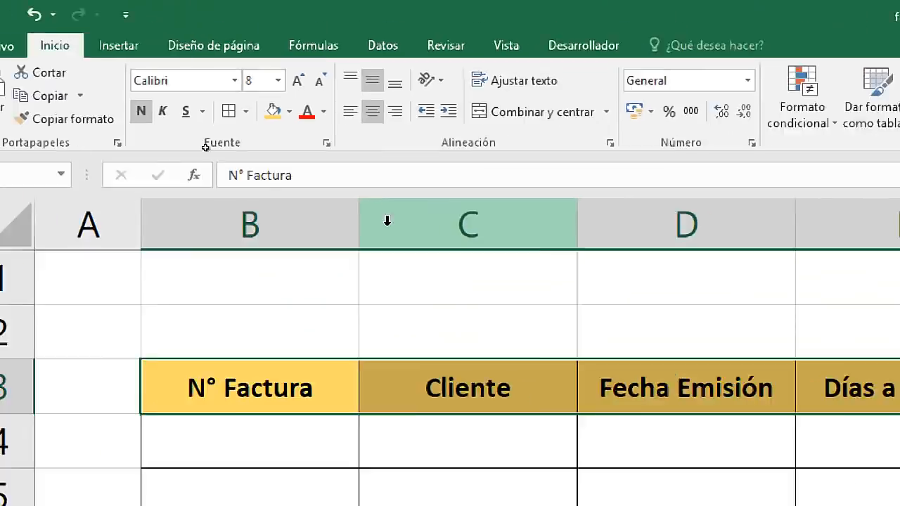
{"action": "left_click", "coordinate": [264, 269]}
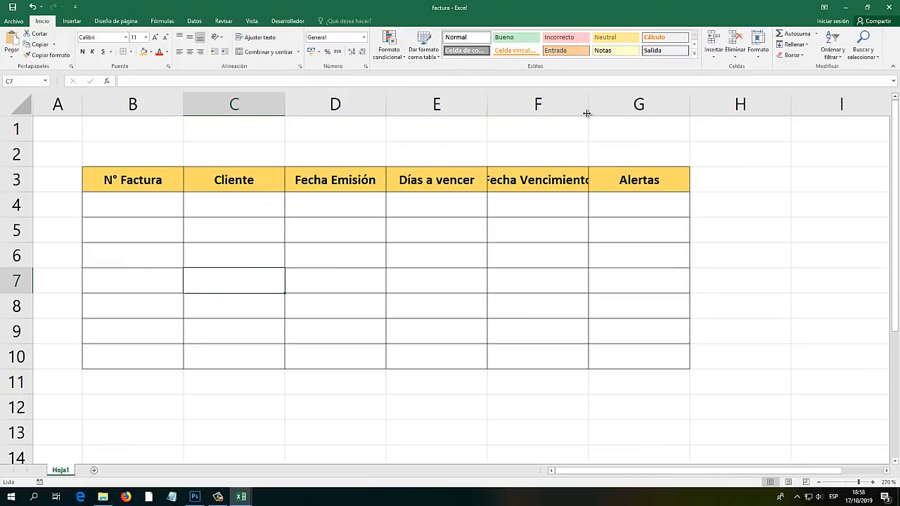
Widen column F to fit the Fecha Vencimiento heading and hide the sheet's gridlines.
{"action": "left_click_drag", "start_coordinate": [587, 113], "coordinate": [625, 106]}
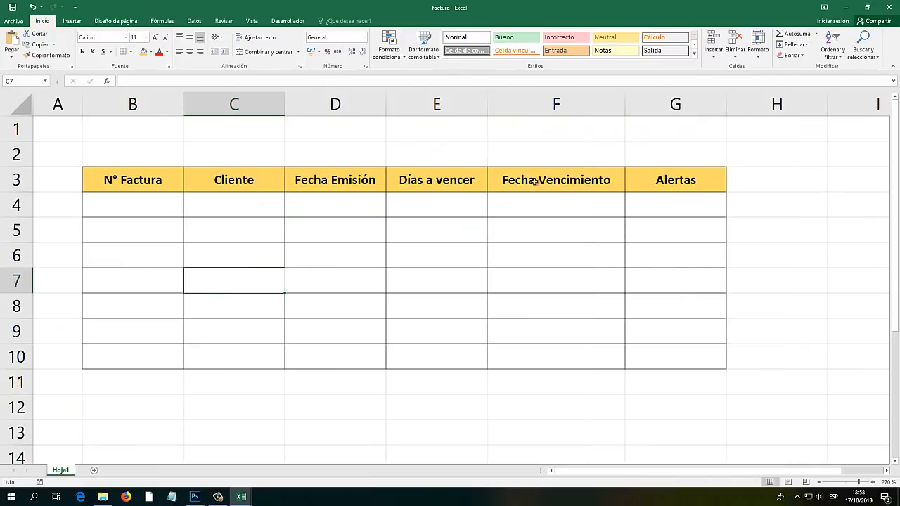
{"action": "left_click", "coordinate": [257, 24]}
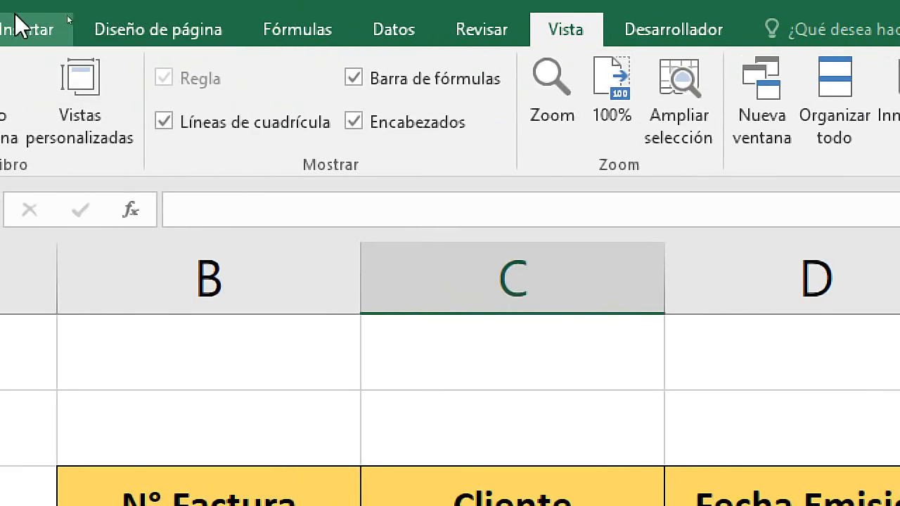
{"action": "left_click", "coordinate": [246, 133]}
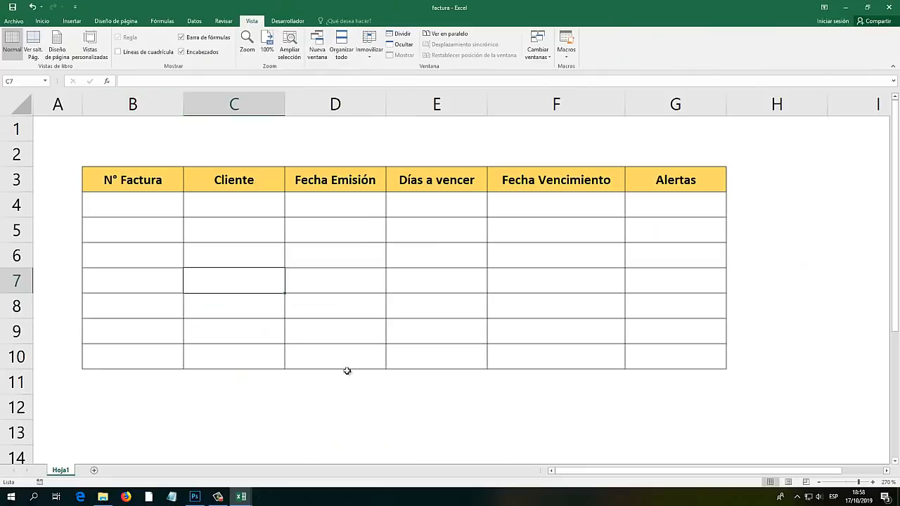
{"action": "left_click", "coordinate": [421, 385]}
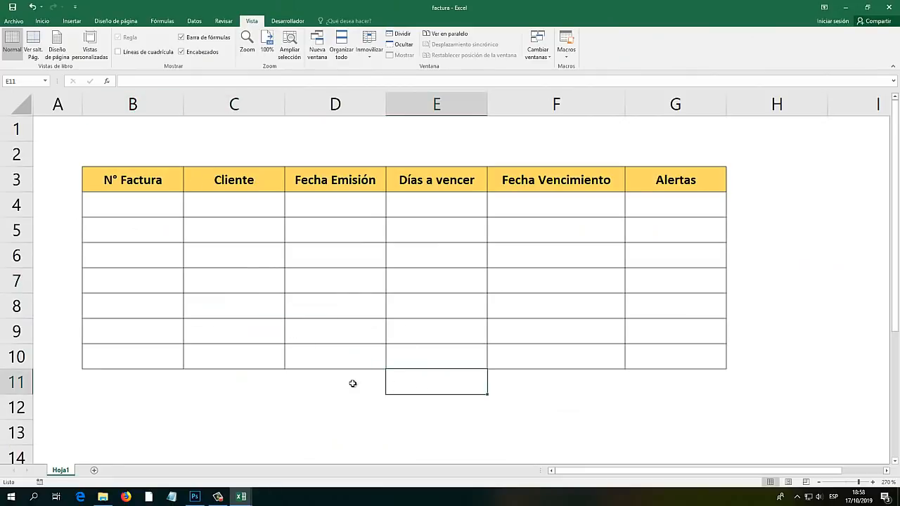
Switch to the Vencimiento workbook and reveal its hidden column H beside the ALERTAS column.
{"action": "mouse_move", "coordinate": [242, 497]}
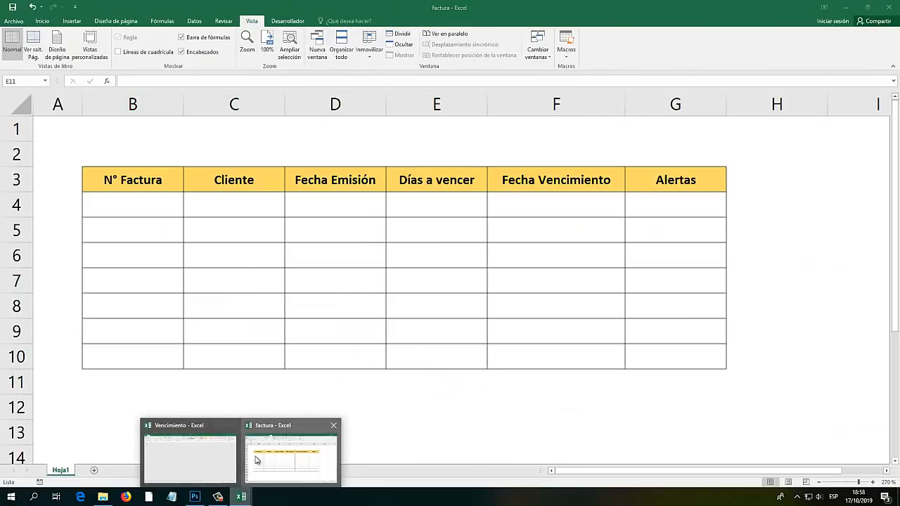
{"action": "left_click", "coordinate": [211, 454]}
{"action": "left_click_drag", "start_coordinate": [686, 471], "coordinate": [737, 472]}
{"action": "right_click", "coordinate": [830, 107]}
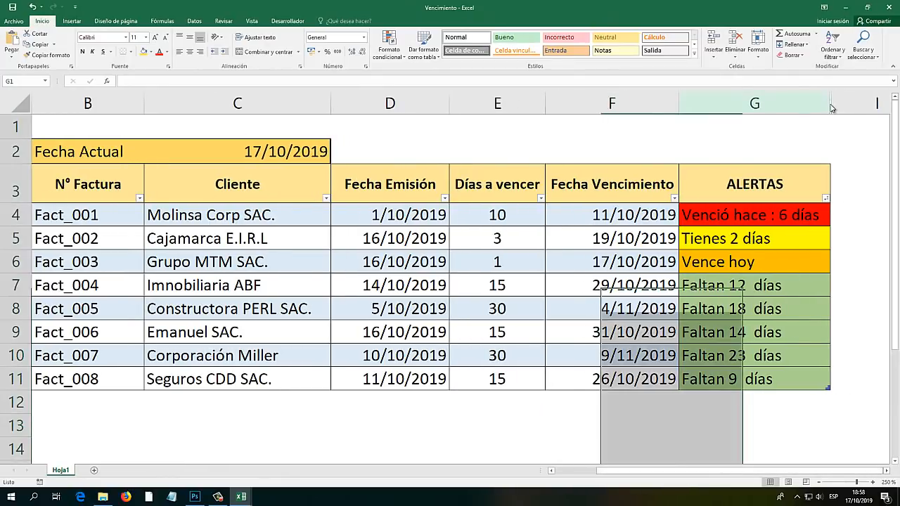
{"action": "left_click", "coordinate": [783, 235]}
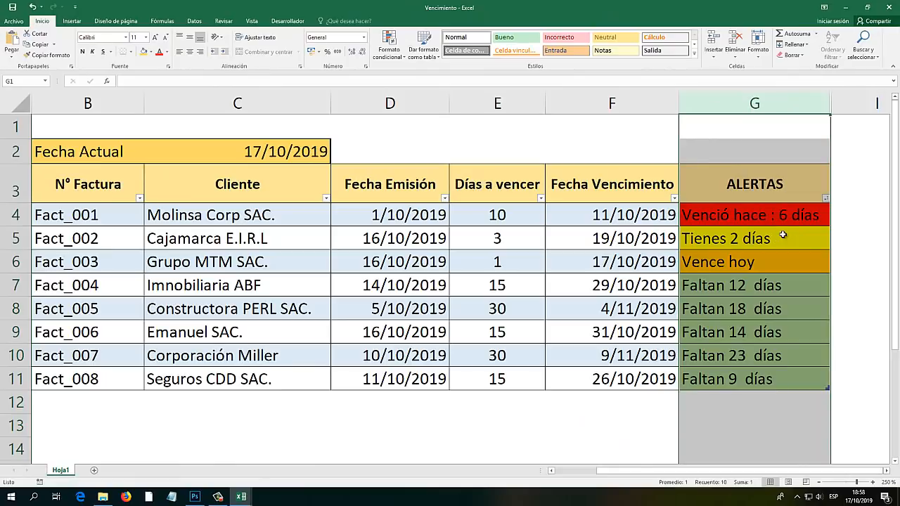
{"action": "right_click", "coordinate": [836, 105]}
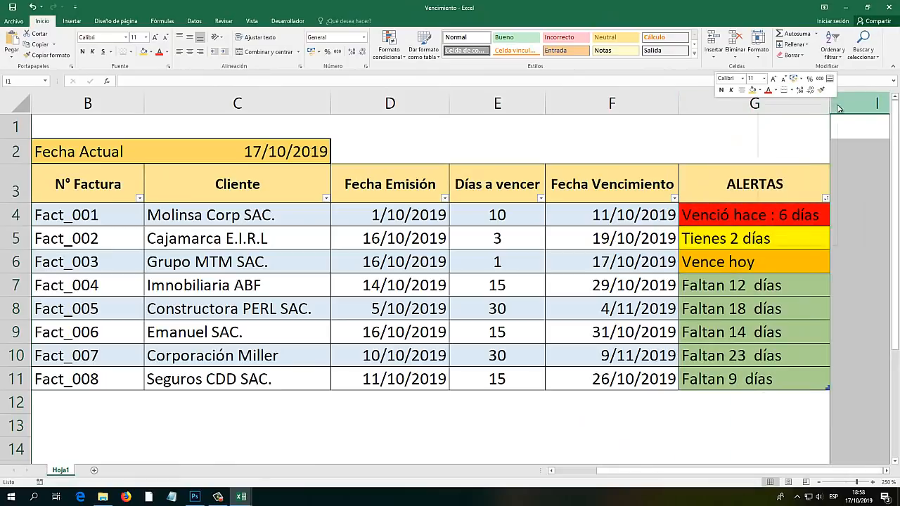
{"action": "left_click", "coordinate": [786, 237]}
{"action": "scroll", "coordinate": [602, 226], "scroll_direction": "right", "scroll_amount": 1}
{"action": "left_click", "coordinate": [564, 234]}
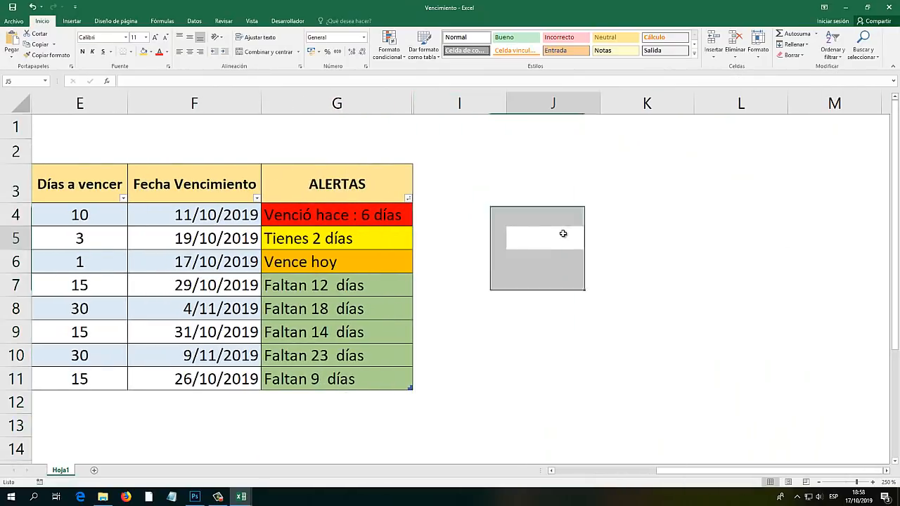
{"action": "left_click_drag", "start_coordinate": [415, 104], "coordinate": [545, 106]}
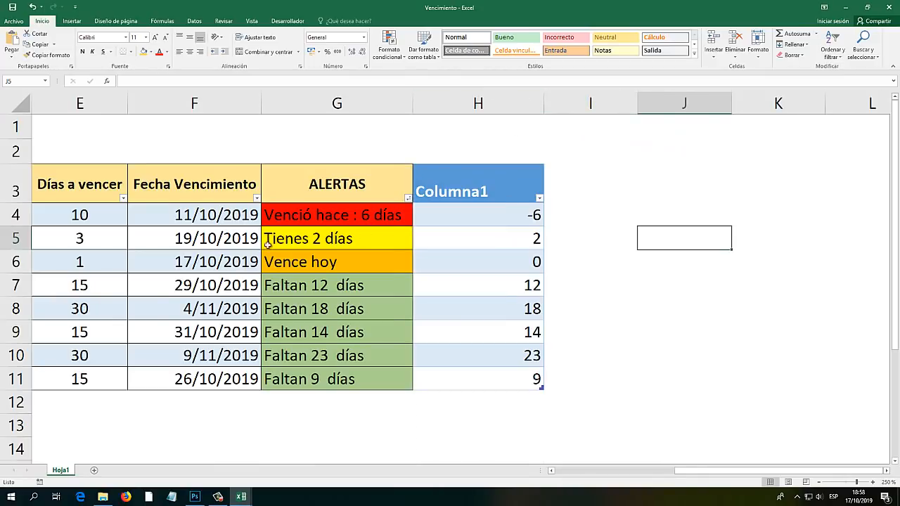
Examine the day-difference formulas in H4:H11 of the Vencimiento workbook alongside their alerts and the current date.
{"action": "left_click_drag", "start_coordinate": [689, 473], "coordinate": [663, 471]}
{"action": "left_click_drag", "start_coordinate": [597, 210], "coordinate": [595, 373]}
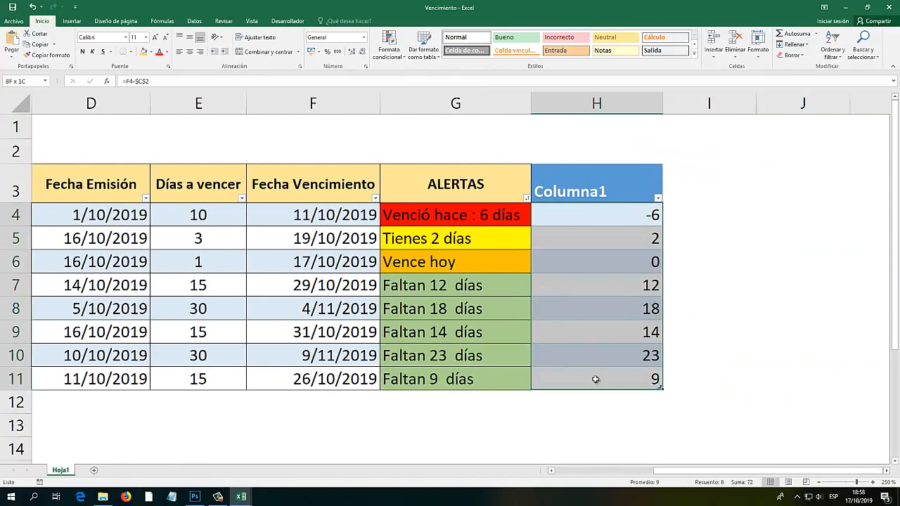
{"action": "left_click", "coordinate": [598, 327]}
{"action": "left_click_drag", "start_coordinate": [593, 218], "coordinate": [599, 371]}
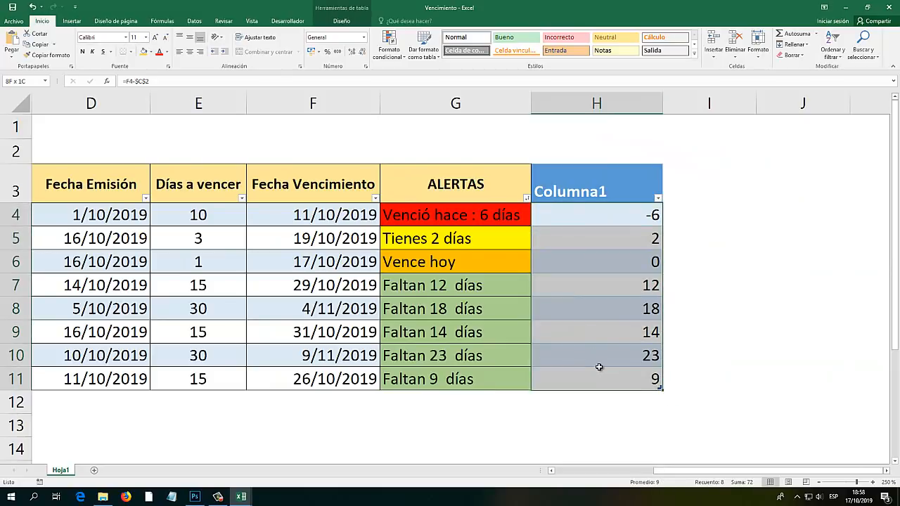
{"action": "left_click", "coordinate": [601, 349]}
{"action": "left_click", "coordinate": [600, 331]}
{"action": "left_click", "coordinate": [600, 311]}
{"action": "left_click", "coordinate": [595, 291]}
{"action": "left_click", "coordinate": [597, 265]}
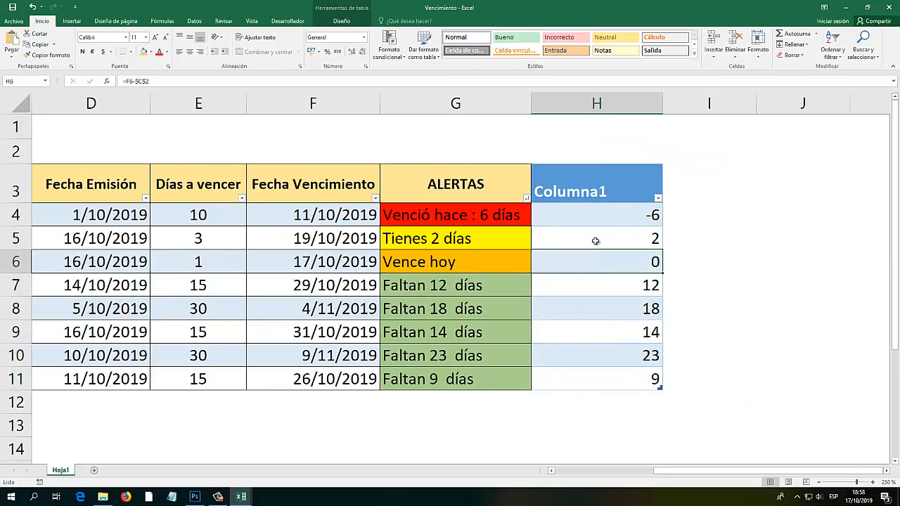
{"action": "left_click", "coordinate": [603, 235]}
{"action": "left_click", "coordinate": [606, 215]}
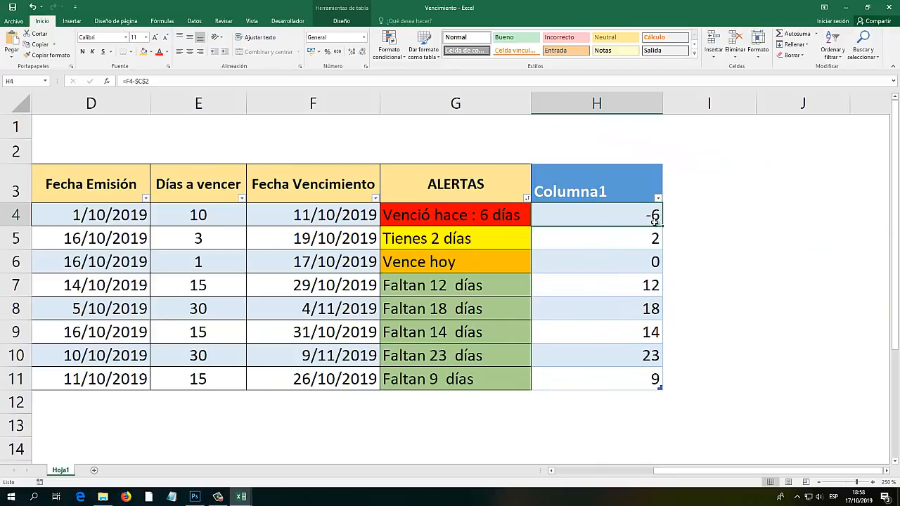
{"action": "left_click_drag", "start_coordinate": [661, 472], "coordinate": [550, 484]}
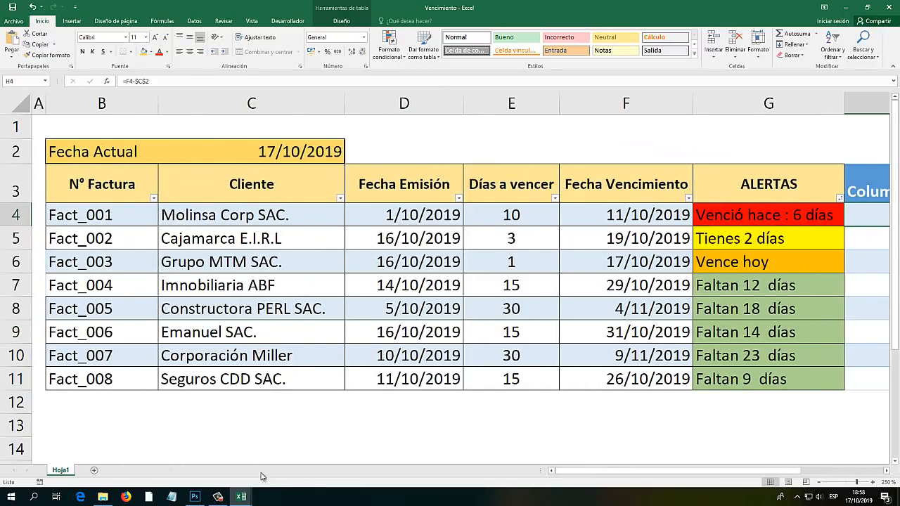
Switch back to the factura workbook and enter the heading días in H3, next to Alertas.
{"action": "left_click", "coordinate": [240, 498]}
{"action": "left_click", "coordinate": [312, 452]}
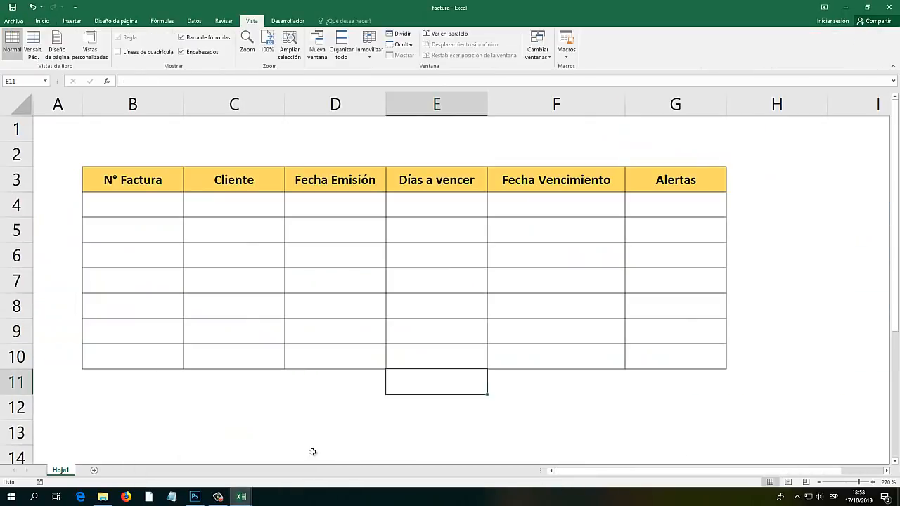
{"action": "left_click", "coordinate": [751, 183]}
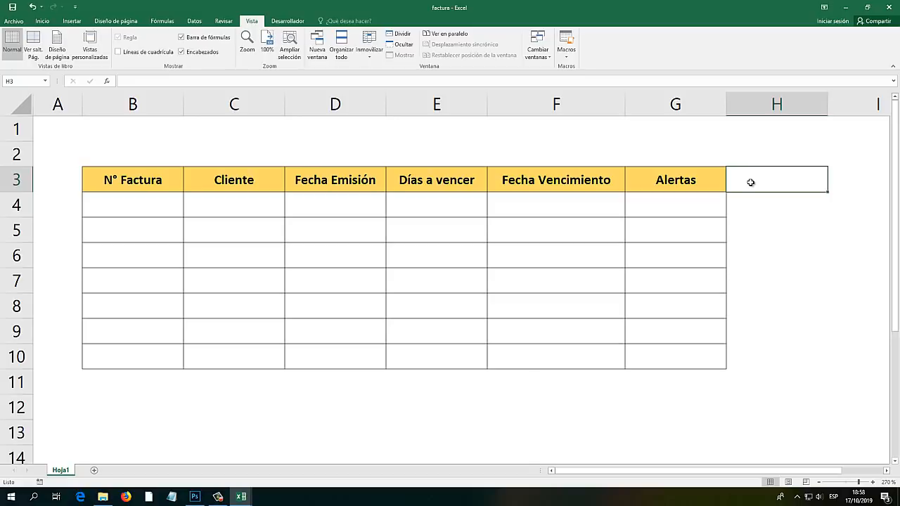
{"action": "type", "text": "días"}
{"action": "key", "text": "Return"}
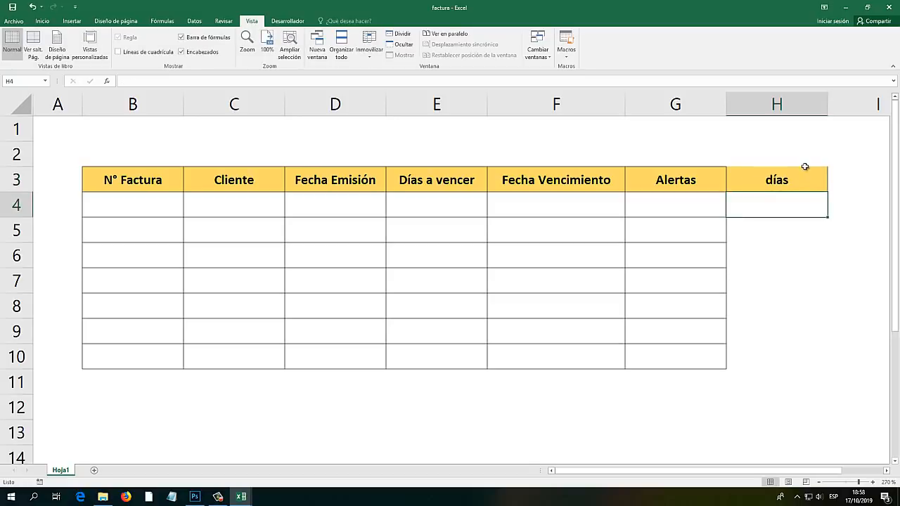
Apply all borders to the días column range H3:H10.
{"action": "left_click_drag", "start_coordinate": [760, 183], "coordinate": [760, 361]}
{"action": "left_click", "coordinate": [43, 21]}
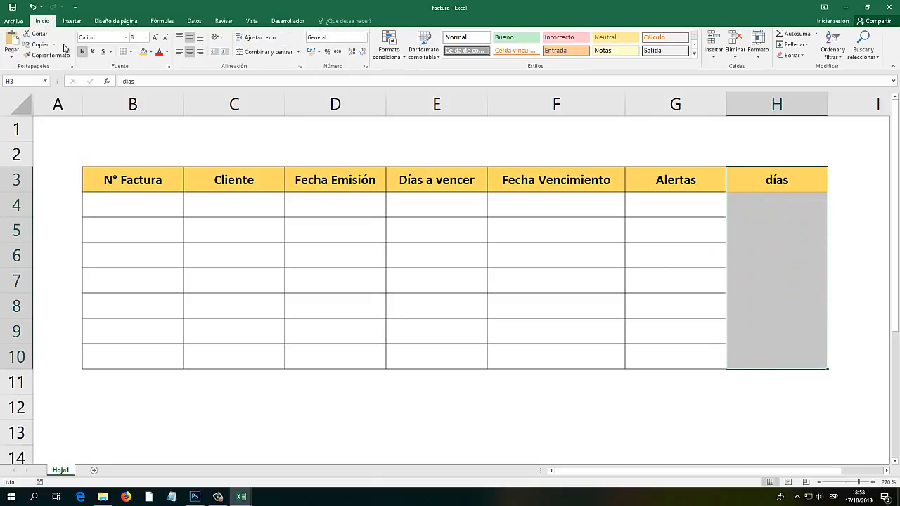
{"action": "left_click", "coordinate": [124, 53]}
{"action": "left_click", "coordinate": [591, 307]}
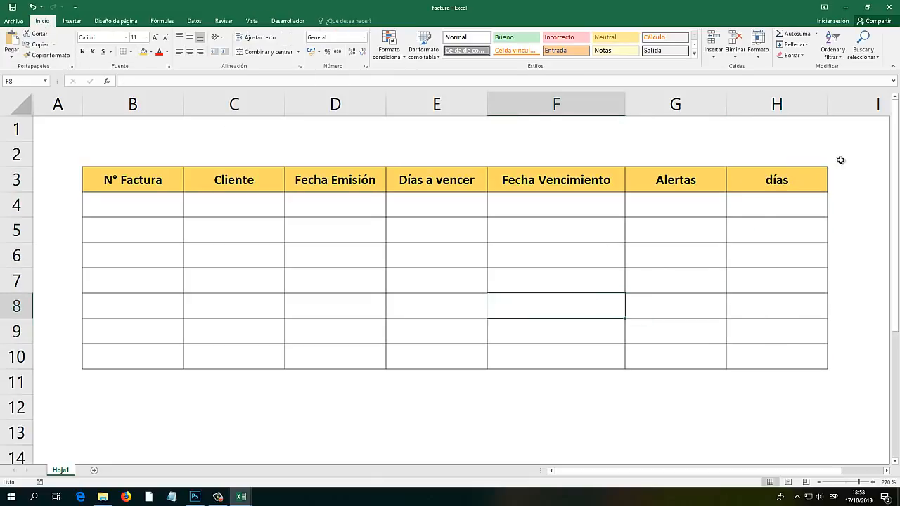
Hide column H, which holds the días heading.
{"action": "right_click", "coordinate": [800, 110]}
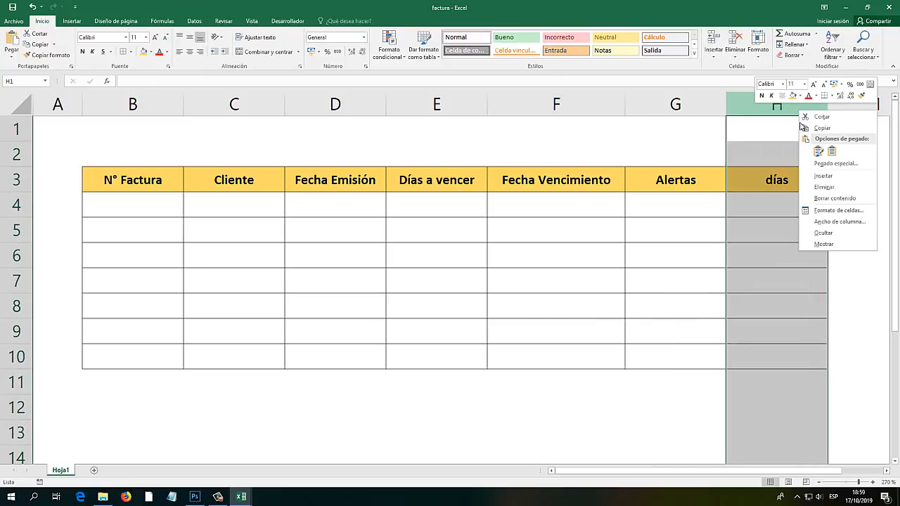
{"action": "left_click", "coordinate": [777, 101]}
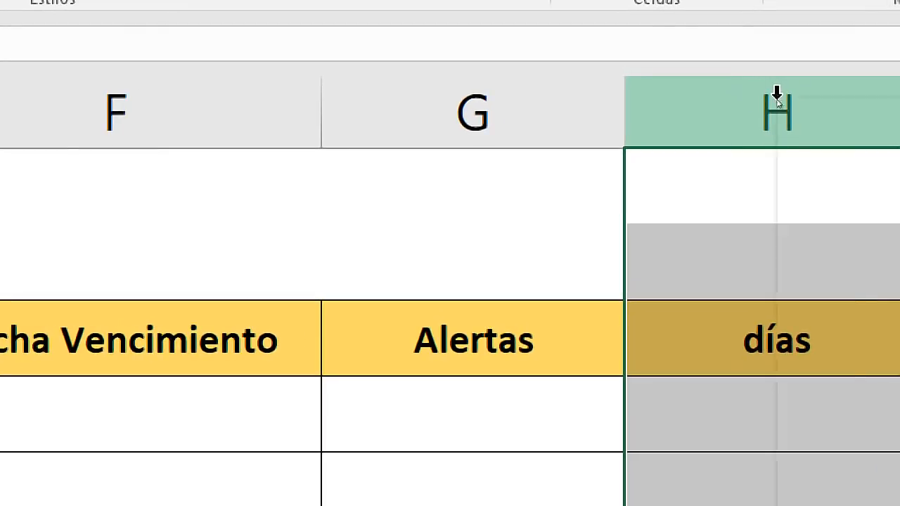
{"action": "right_click", "coordinate": [777, 101]}
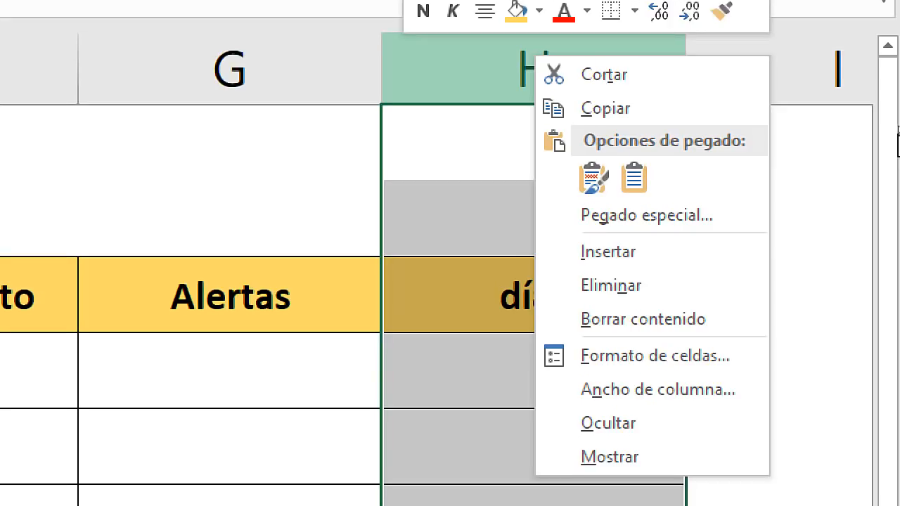
{"action": "left_click", "coordinate": [621, 423]}
{"action": "left_click_drag", "start_coordinate": [556, 382], "coordinate": [563, 400]}
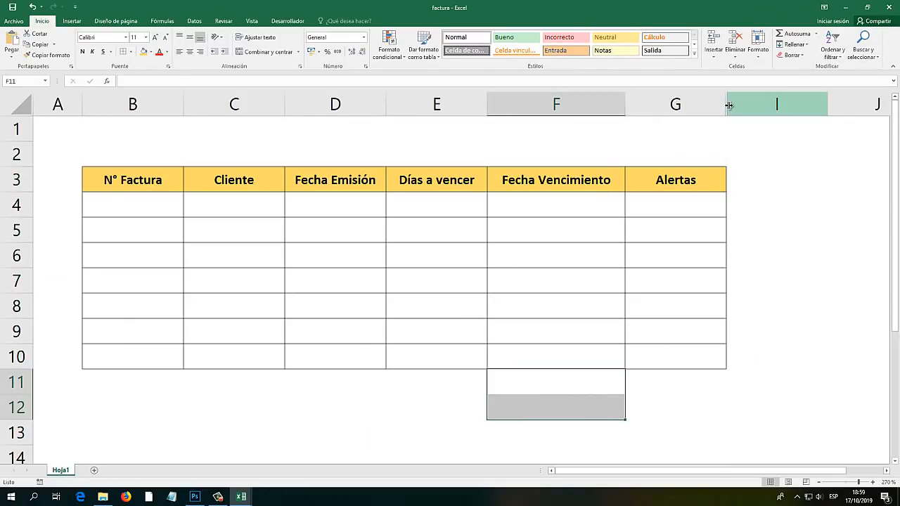
Show the días column H at a narrower width and make row 2 slightly taller than the heading row.
{"action": "left_click_drag", "start_coordinate": [730, 106], "coordinate": [791, 106]}
{"action": "left_click_drag", "start_coordinate": [14, 167], "coordinate": [17, 199]}
{"action": "left_click_drag", "start_coordinate": [125, 183], "coordinate": [242, 182]}
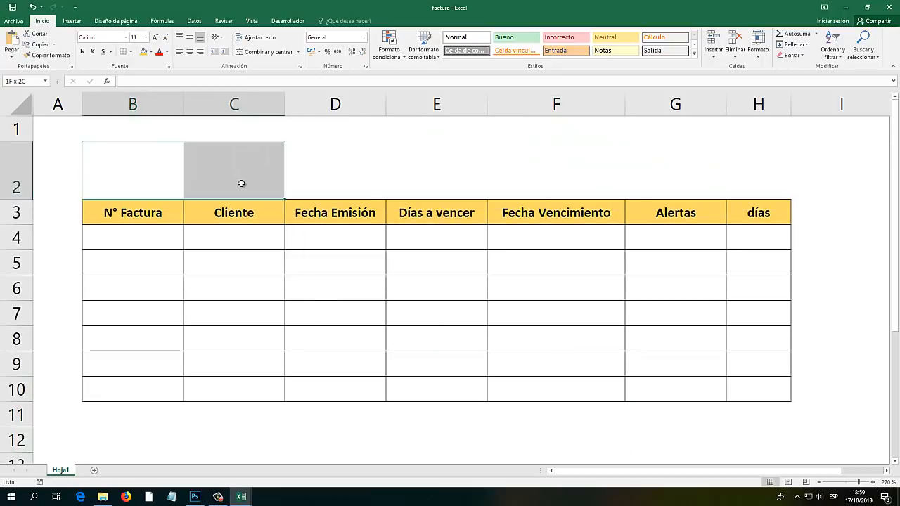
{"action": "left_click_drag", "start_coordinate": [25, 199], "coordinate": [21, 175]}
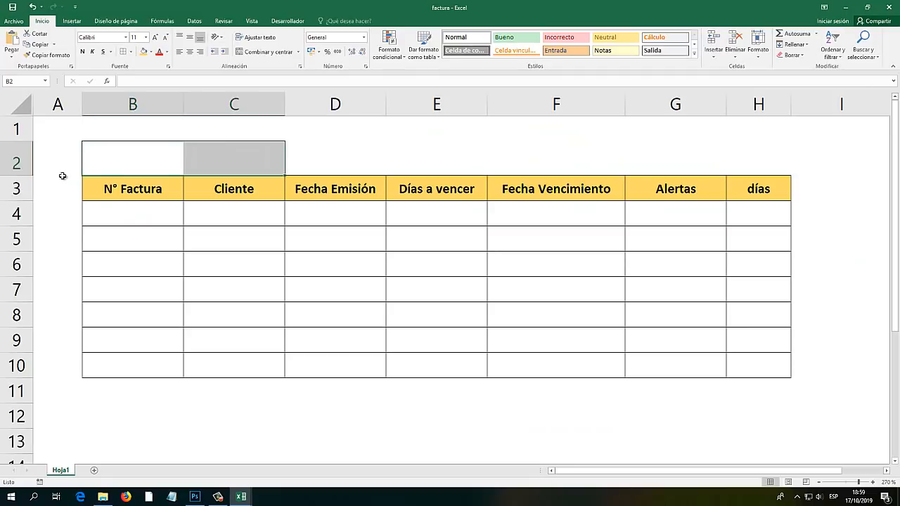
Enter the current-date formula =hoy() in B2, above the N° Factura heading.
{"action": "left_click", "coordinate": [171, 162]}
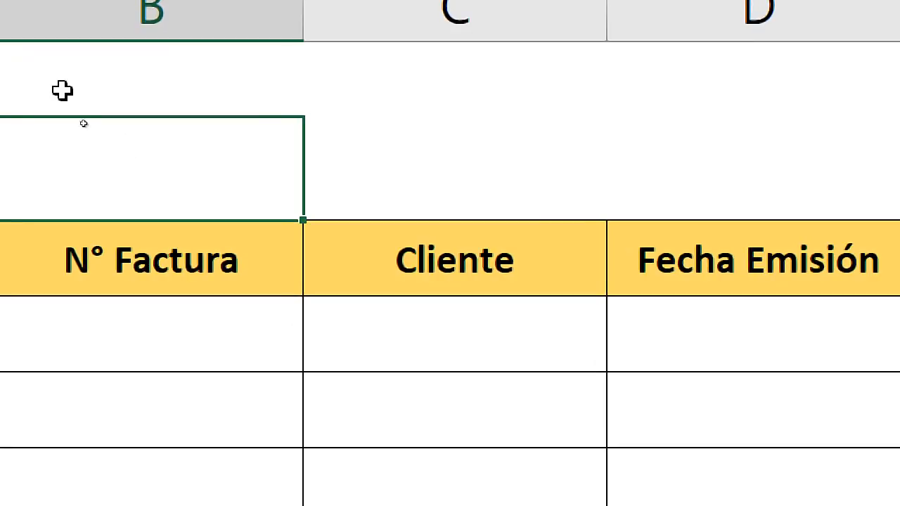
{"action": "type", "text": "=ho"}
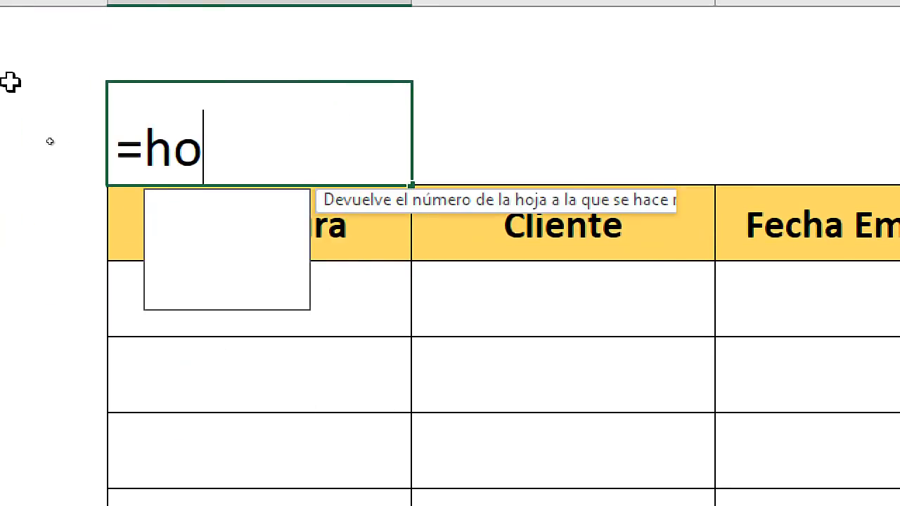
{"action": "type", "text": "y()"}
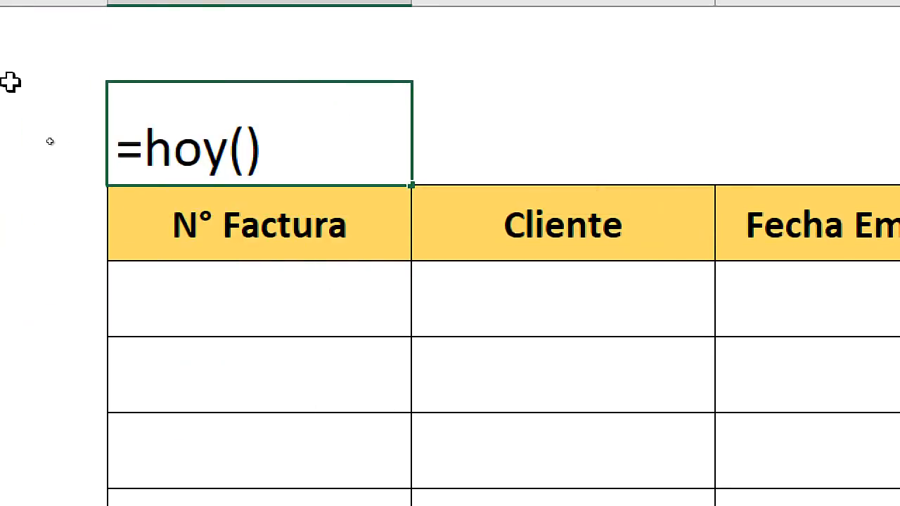
{"action": "key", "text": "Return"}
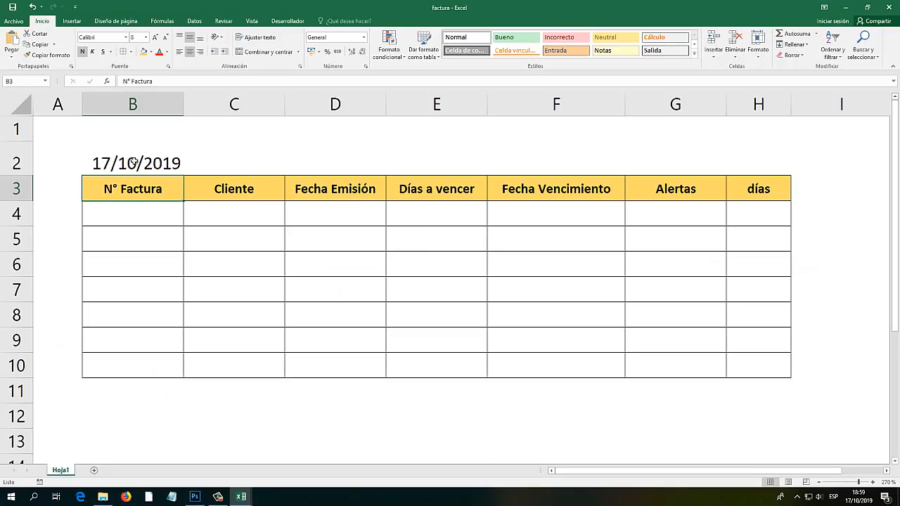
Give the date cell B2 a golden yellow fill matching the headings and an outside border.
{"action": "left_click", "coordinate": [124, 161]}
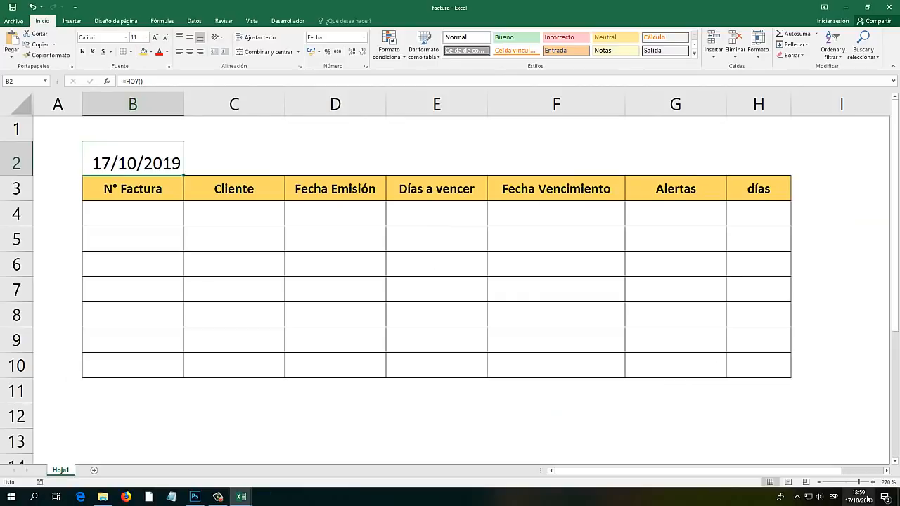
{"action": "mouse_move", "coordinate": [868, 497]}
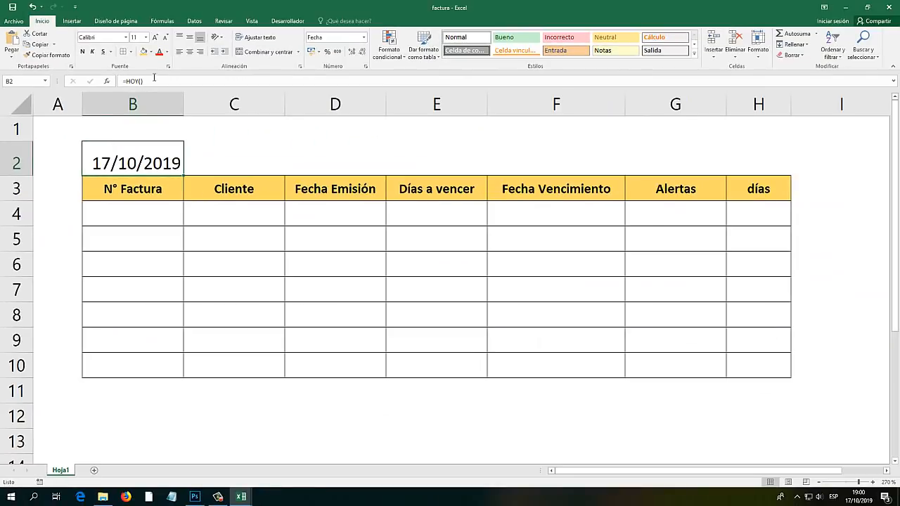
{"action": "left_click", "coordinate": [150, 52]}
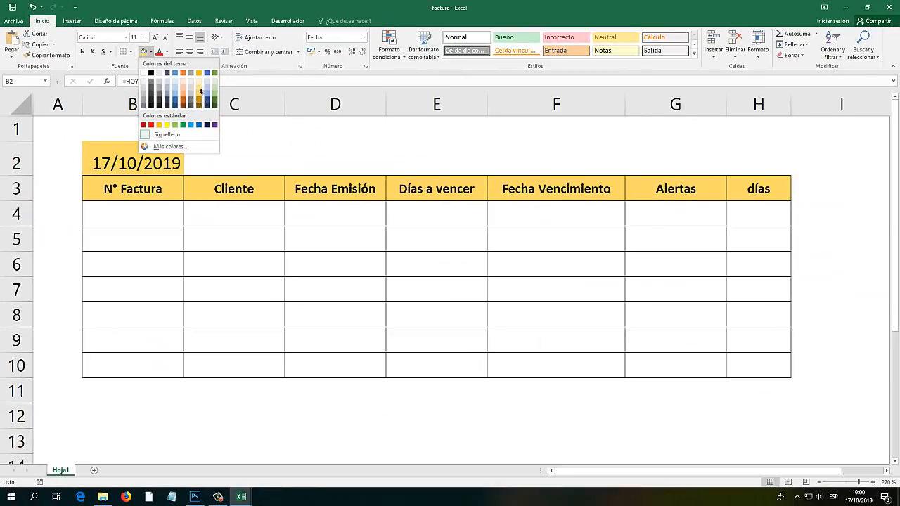
{"action": "left_click", "coordinate": [200, 82]}
{"action": "left_click", "coordinate": [131, 52]}
{"action": "left_click", "coordinate": [145, 176]}
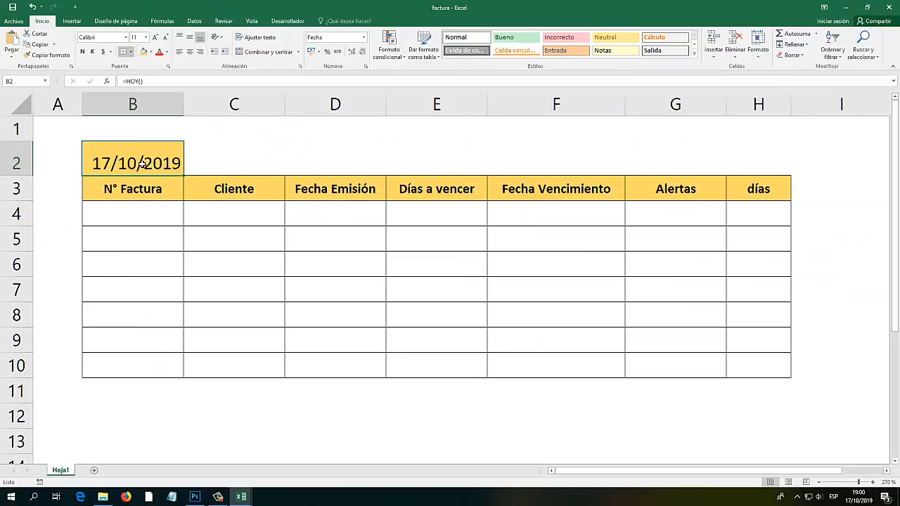
Reduce the height of row 2 to fit the date closely.
{"action": "left_click", "coordinate": [172, 215]}
{"action": "left_click_drag", "start_coordinate": [21, 178], "coordinate": [21, 171]}
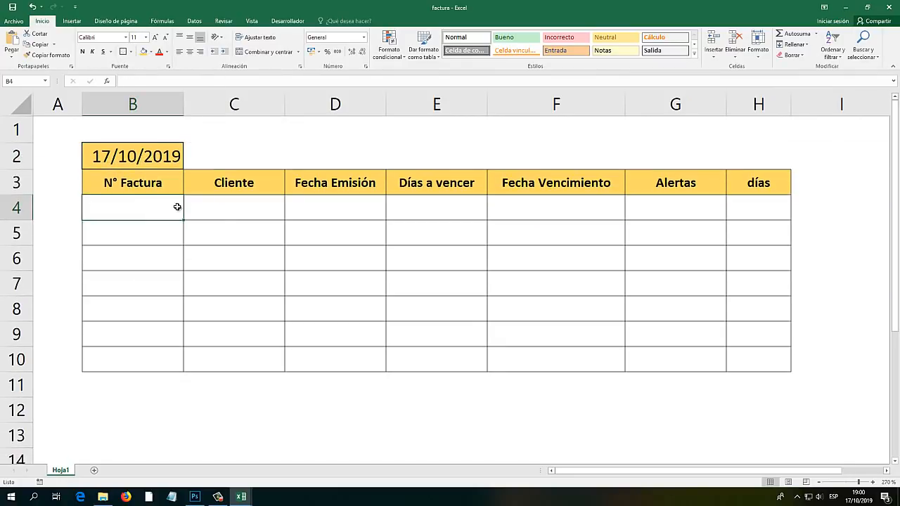
{"action": "left_click", "coordinate": [193, 161]}
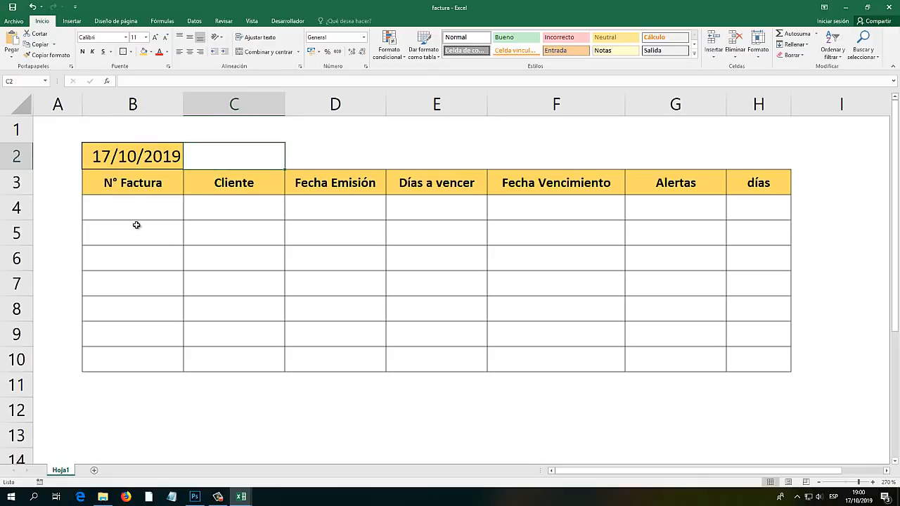
Switch to the Vencimiento workbook and copy the invoice numbers and client names in B4:C11.
{"action": "mouse_move", "coordinate": [221, 498]}
{"action": "left_click", "coordinate": [200, 461]}
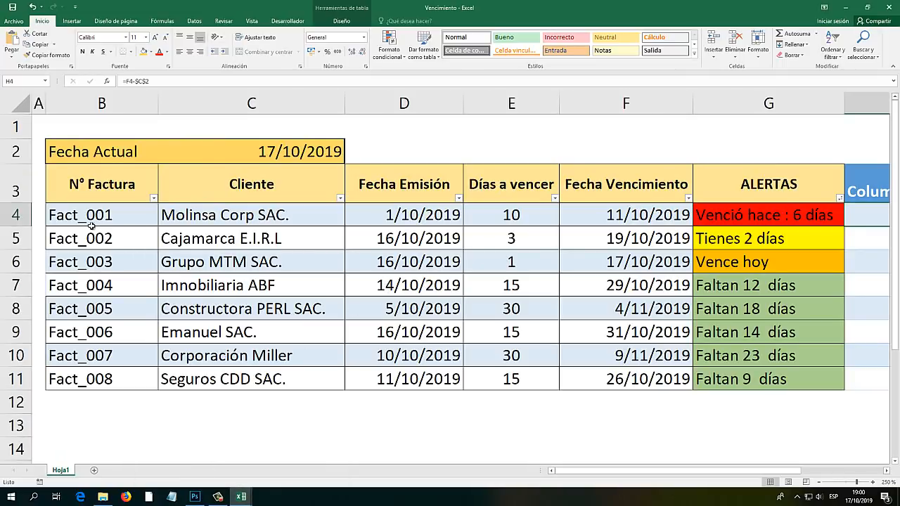
{"action": "left_click_drag", "start_coordinate": [74, 209], "coordinate": [245, 379]}
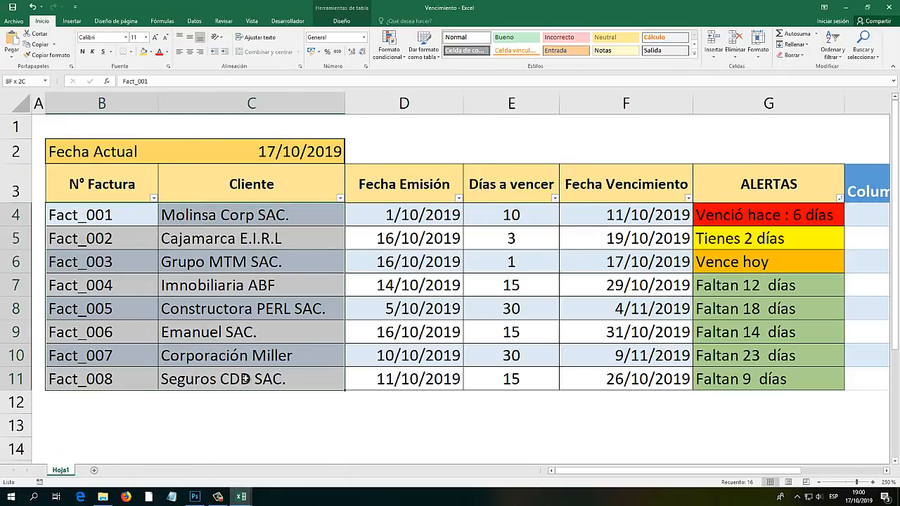
{"action": "right_click", "coordinate": [223, 288]}
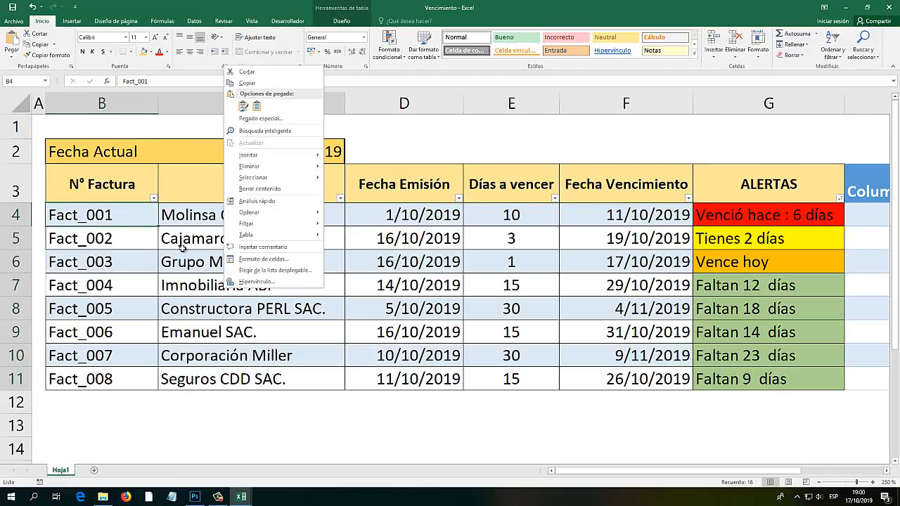
{"action": "key", "text": "Escape"}
{"action": "left_click_drag", "start_coordinate": [128, 222], "coordinate": [314, 380]}
{"action": "key", "text": "super+c"}
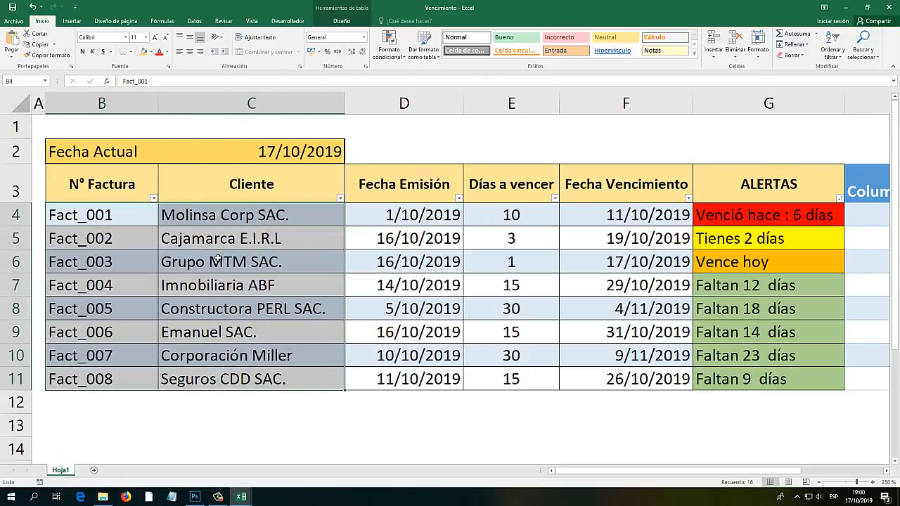
{"action": "right_click", "coordinate": [214, 242]}
{"action": "left_click", "coordinate": [232, 260]}
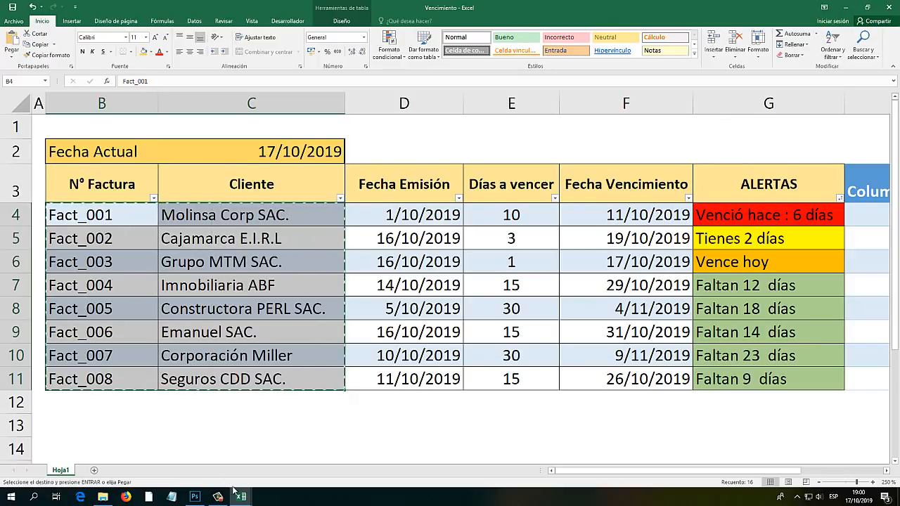
Switch to the factura workbook and paste the copied invoices and clients as values only, starting at B4.
{"action": "mouse_move", "coordinate": [241, 497]}
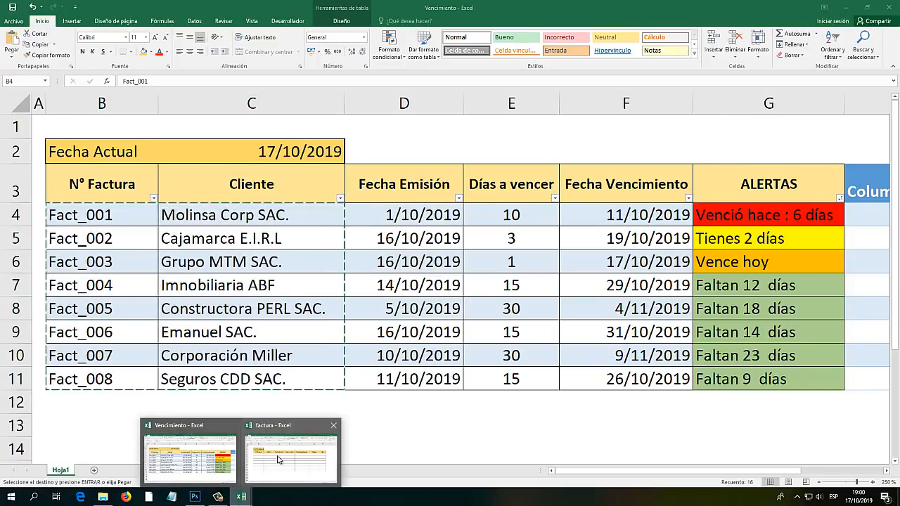
{"action": "left_click", "coordinate": [283, 452]}
{"action": "left_click", "coordinate": [137, 213]}
{"action": "right_click", "coordinate": [138, 219]}
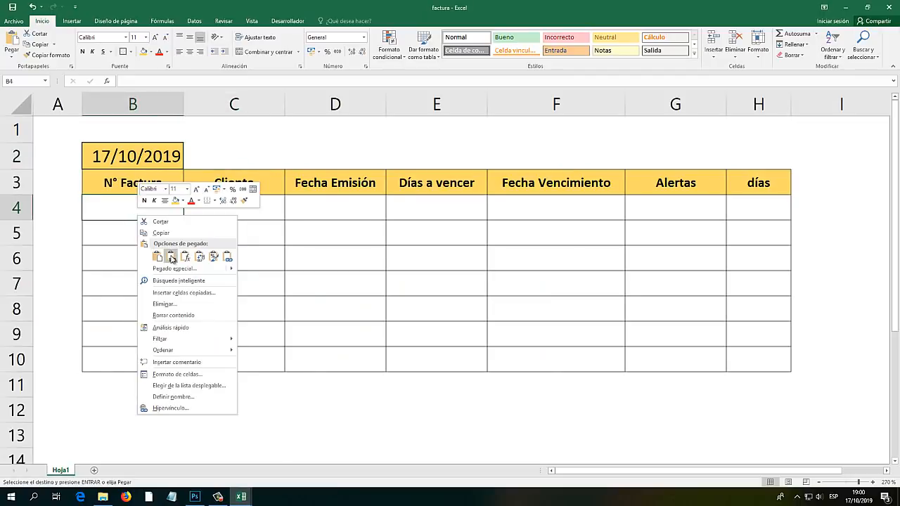
{"action": "left_click", "coordinate": [171, 257]}
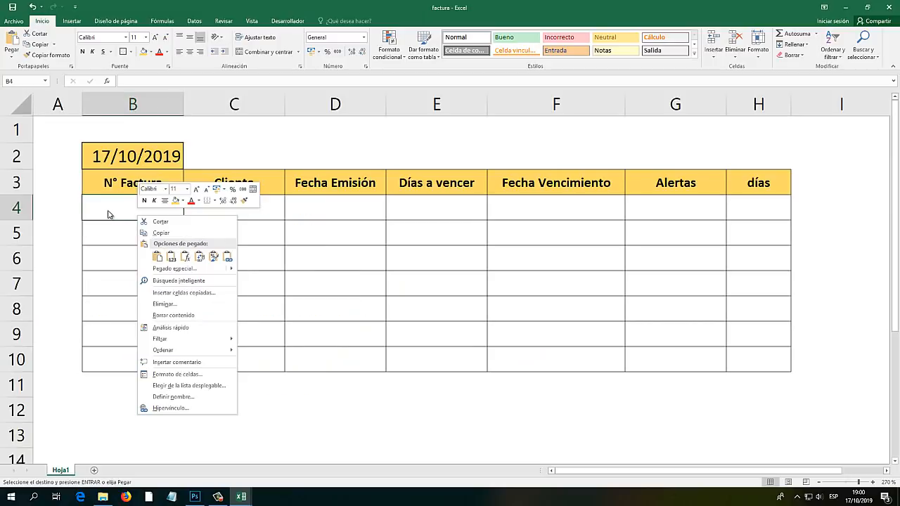
{"action": "right_click", "coordinate": [109, 213]}
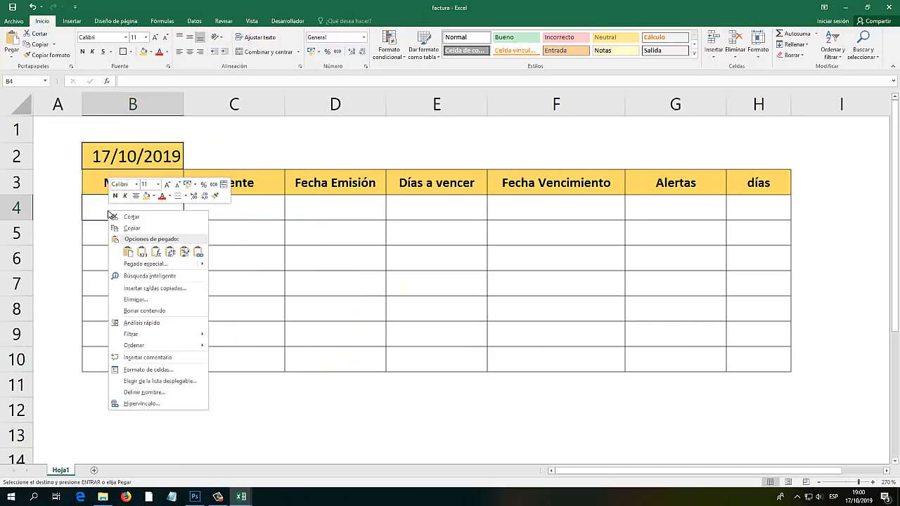
{"action": "left_click", "coordinate": [141, 253]}
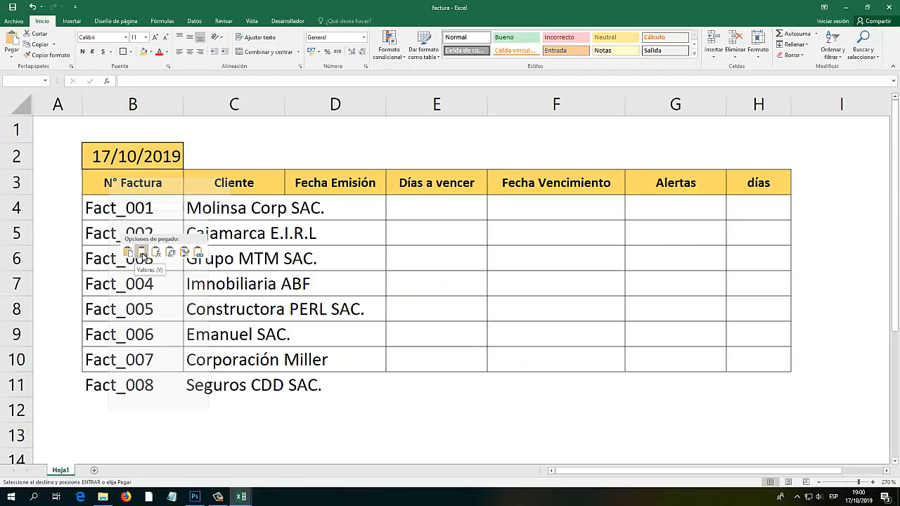
Apply all borders to the Fact_008 row, from B11 to H11, to match the rest of the table.
{"action": "left_click", "coordinate": [348, 310]}
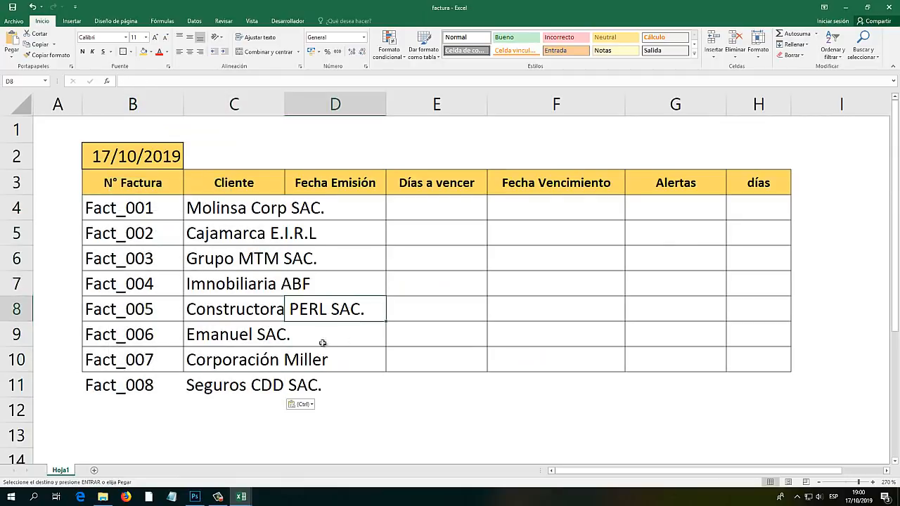
{"action": "left_click_drag", "start_coordinate": [134, 387], "coordinate": [774, 385]}
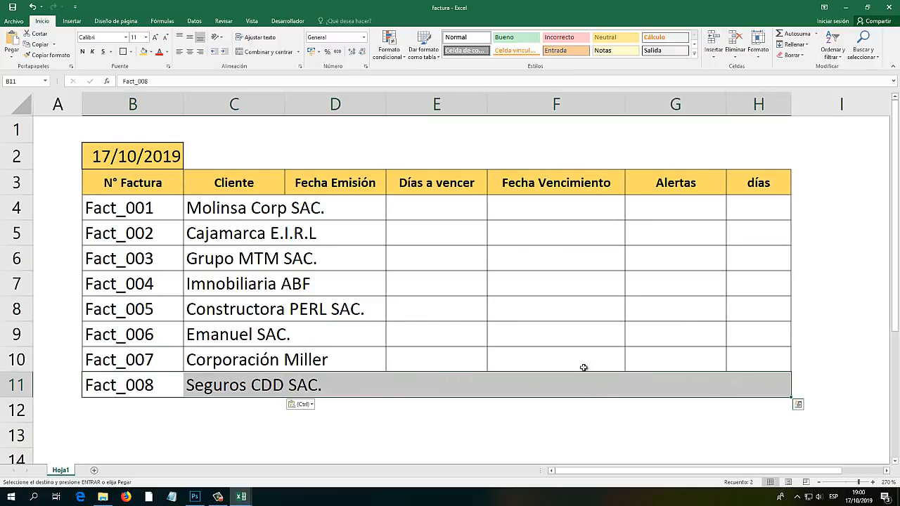
{"action": "left_click", "coordinate": [130, 51]}
{"action": "left_click", "coordinate": [153, 132]}
{"action": "left_click", "coordinate": [236, 310]}
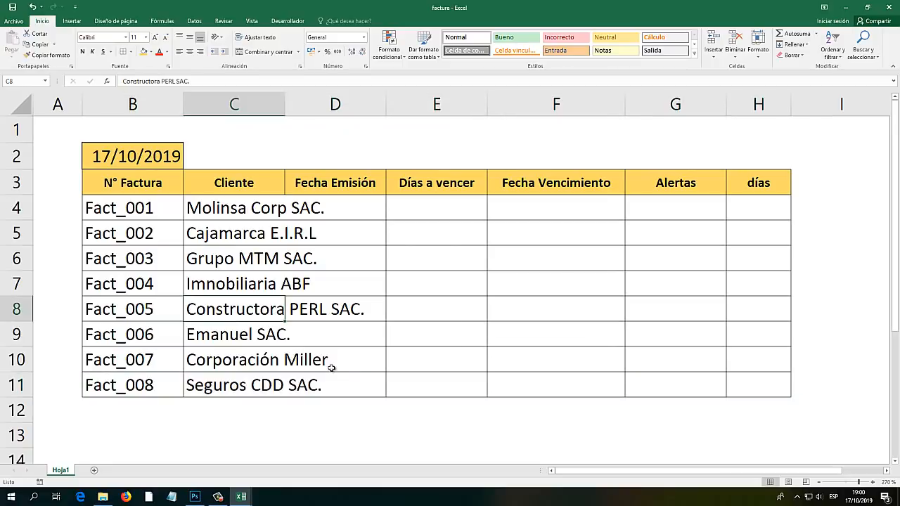
{"action": "left_click", "coordinate": [423, 434]}
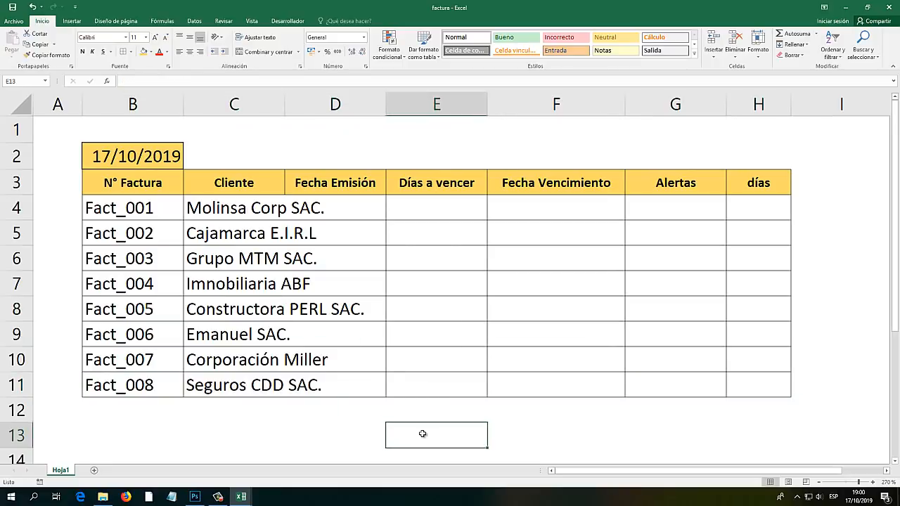
Widen the Cliente column C and reduce the font size of B4:C11 to 10 so the client names fit.
{"action": "left_click_drag", "start_coordinate": [285, 106], "coordinate": [343, 105]}
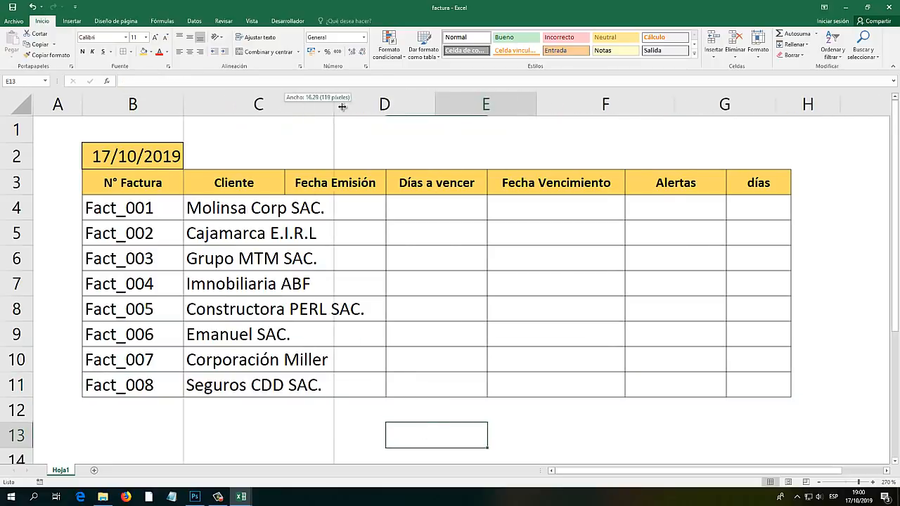
{"action": "left_click_drag", "start_coordinate": [137, 216], "coordinate": [281, 386]}
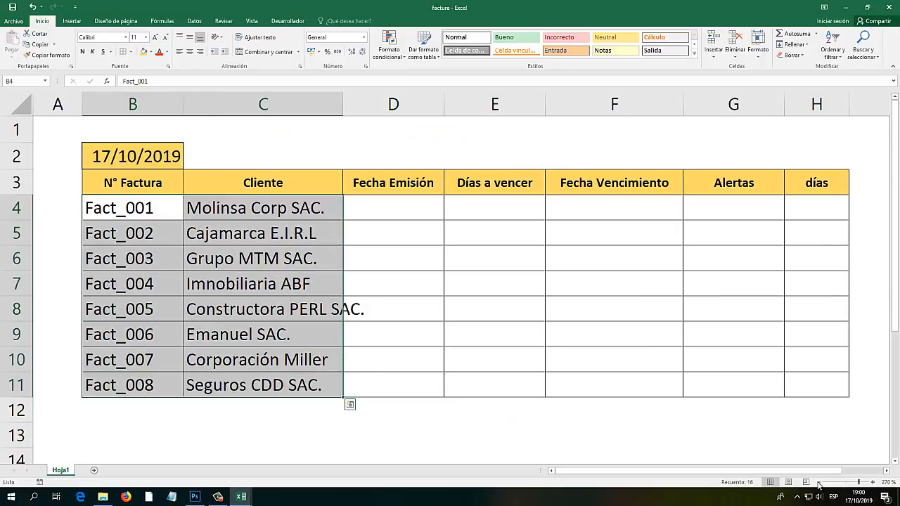
{"action": "left_click", "coordinate": [819, 483]}
{"action": "left_click", "coordinate": [819, 483]}
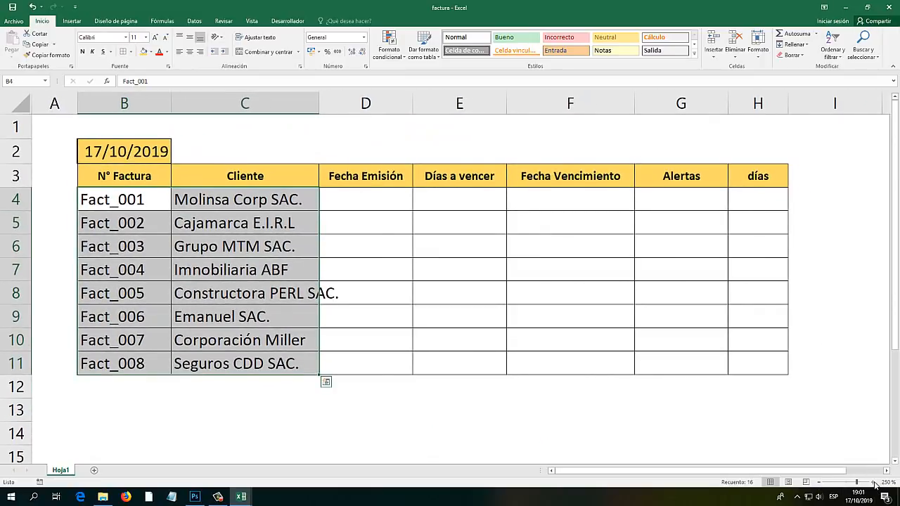
{"action": "left_click", "coordinate": [873, 482]}
{"action": "left_click", "coordinate": [872, 483]}
{"action": "left_click", "coordinate": [873, 482]}
{"action": "left_click", "coordinate": [166, 37]}
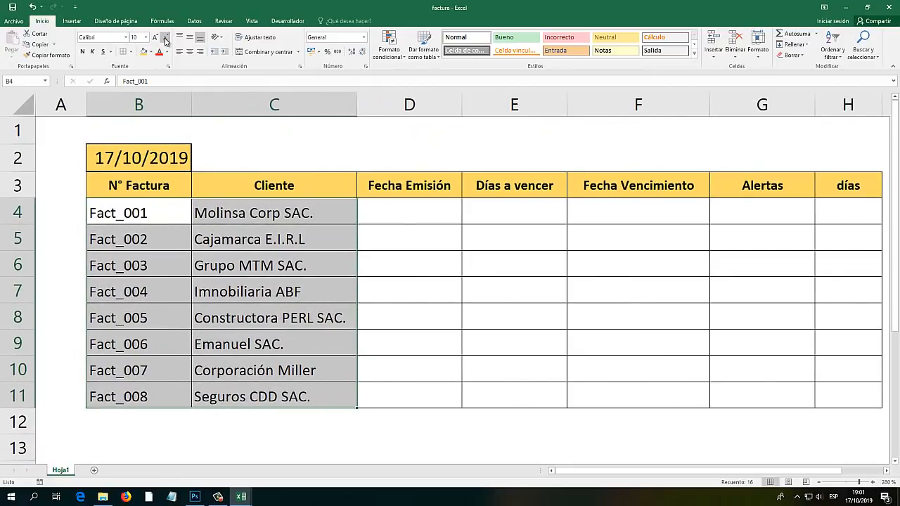
Narrow the empty column A to the left of the table.
{"action": "left_click", "coordinate": [420, 273]}
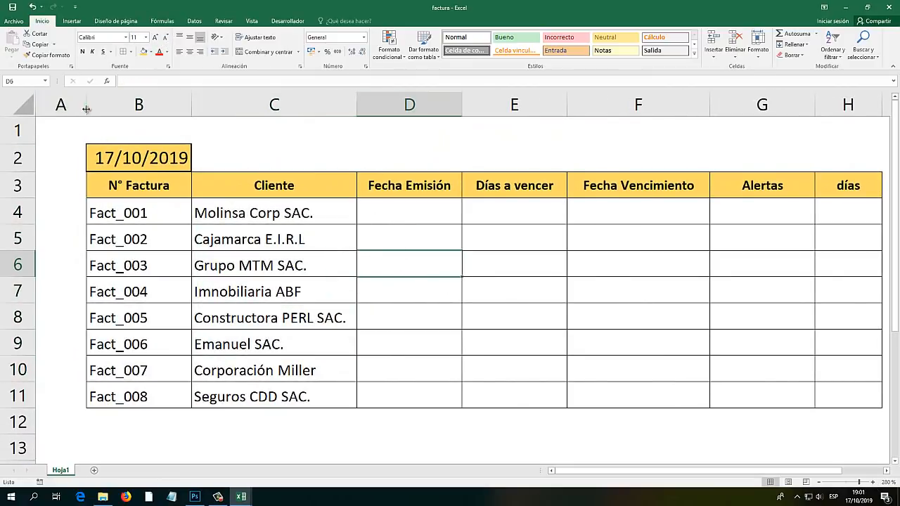
{"action": "left_click_drag", "start_coordinate": [86, 109], "coordinate": [61, 109]}
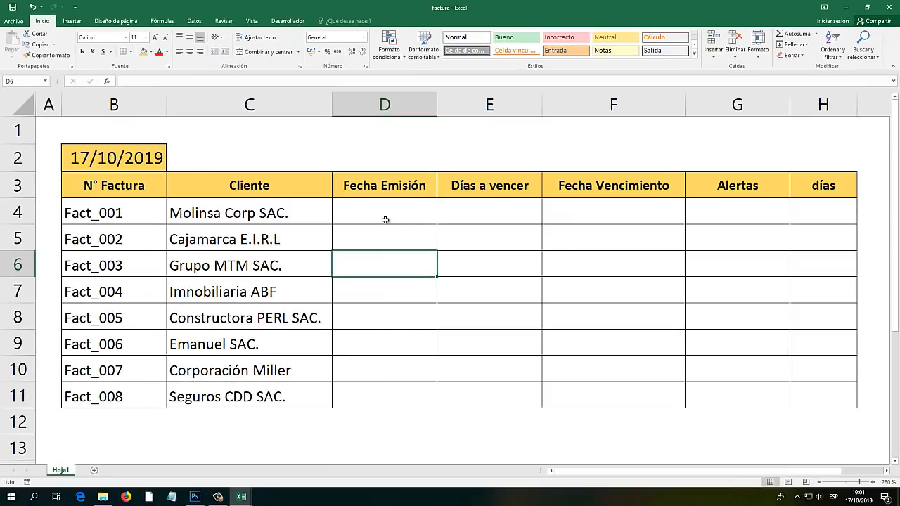
Enter the emission date 10/10/2019 for Fact_001 in D4.
{"action": "left_click", "coordinate": [385, 220]}
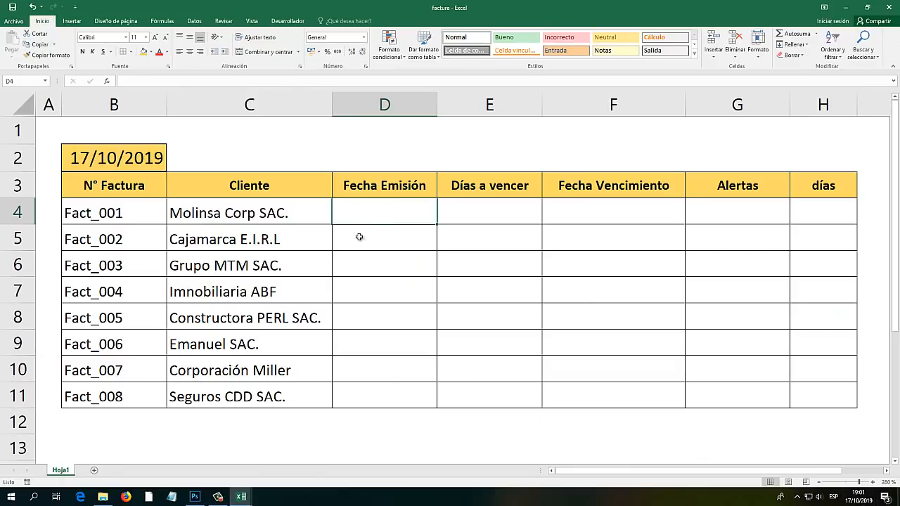
{"action": "type", "text": "10/"}
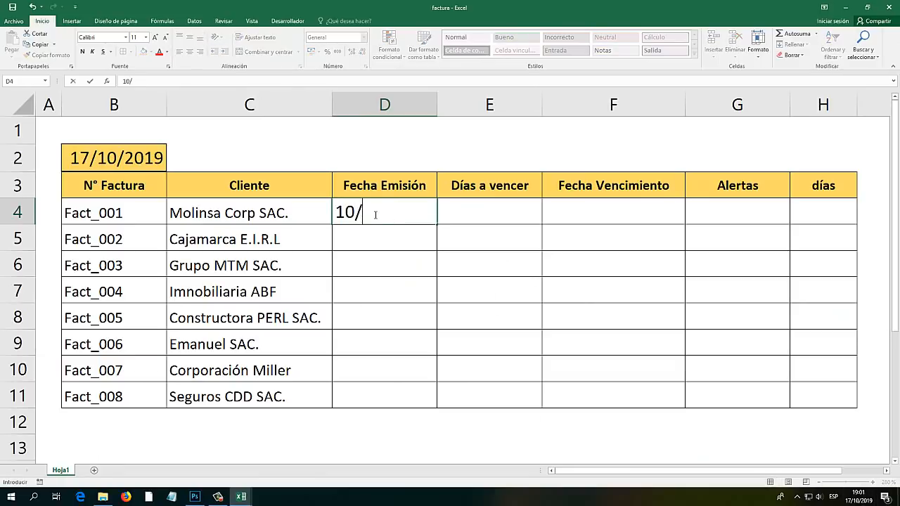
{"action": "type", "text": "10/2019"}
{"action": "key", "text": "Return"}
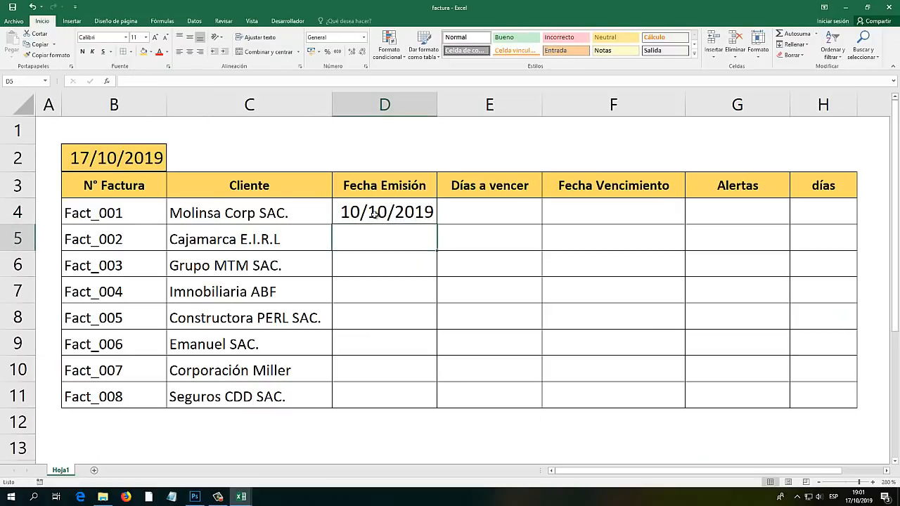
{"action": "left_click", "coordinate": [102, 212]}
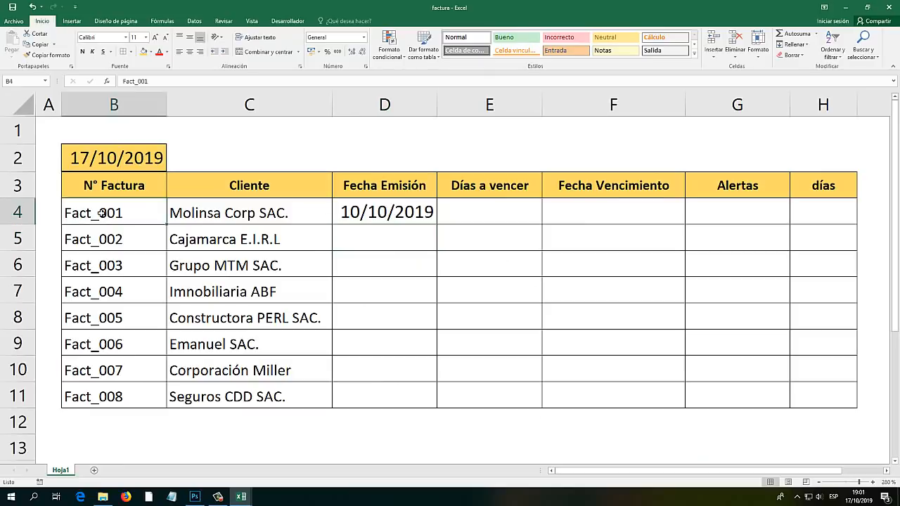
{"action": "left_click", "coordinate": [389, 214]}
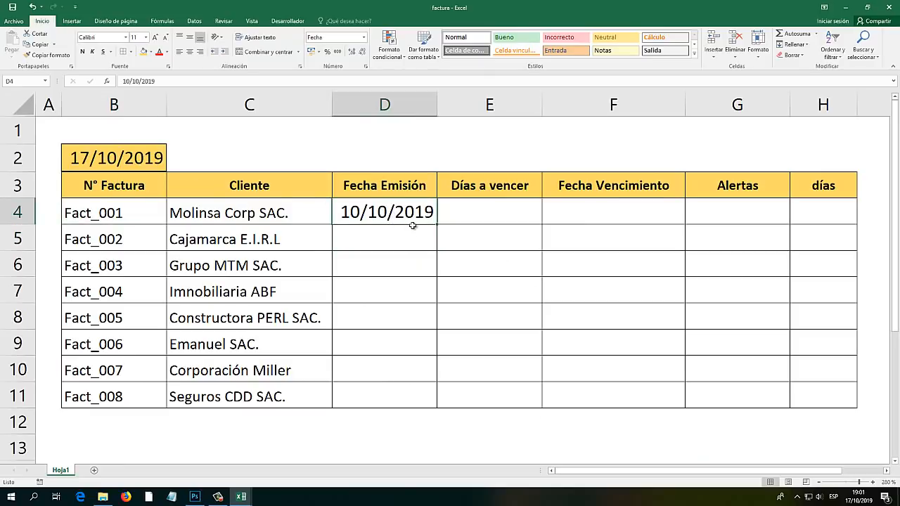
Enter the emission dates 12/10/2019 for Fact_002 in D5 and 10/10/2019 for Fact_003 in D6.
{"action": "left_click", "coordinate": [384, 236]}
{"action": "type", "text": "12"}
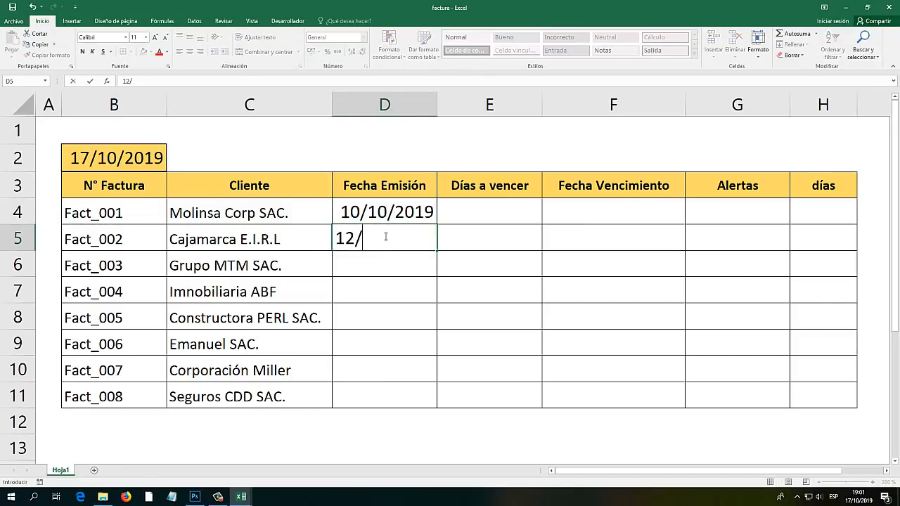
{"action": "type", "text": "/10/2019"}
{"action": "key", "text": "Return"}
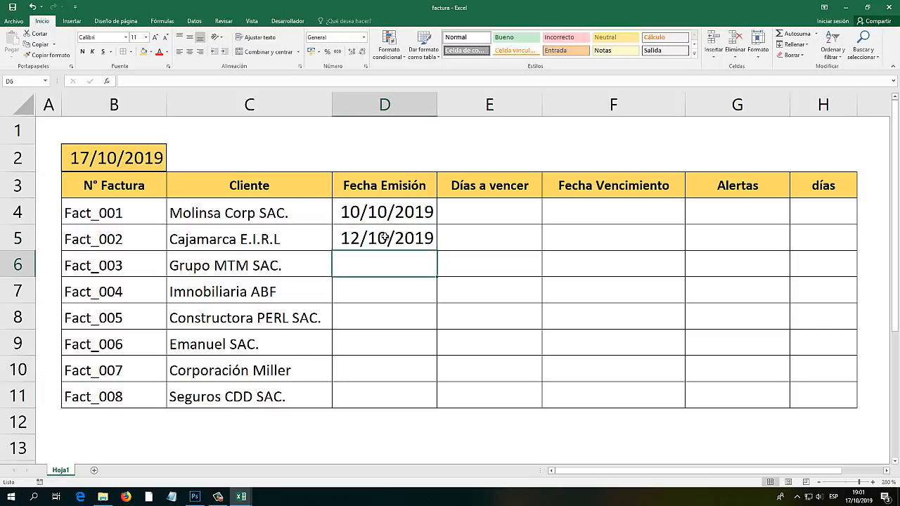
{"action": "type", "text": "10/10"}
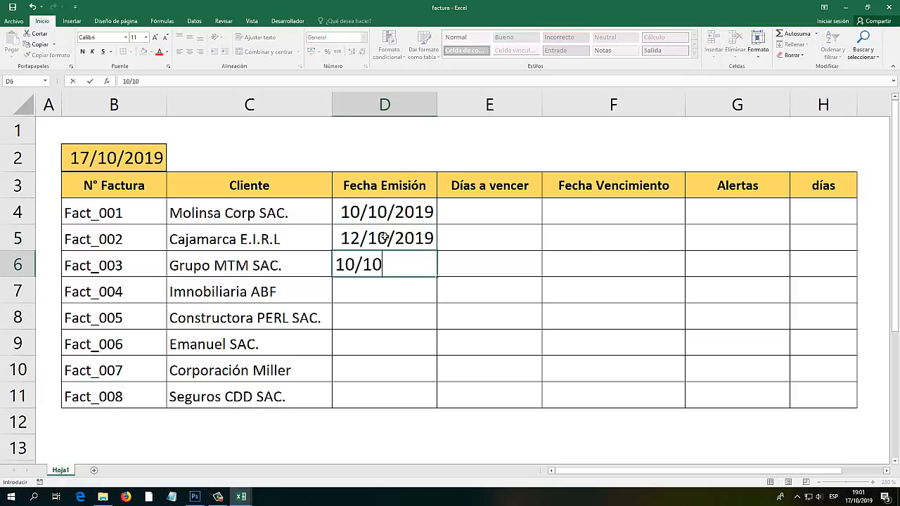
{"action": "type", "text": "/2019"}
{"action": "key", "text": "Return"}
Enter the emission dates 08/10/2019 for Fact_004 in D7 and 09/10/2019 for Fact_005 in D8.
{"action": "type", "text": "08/109"}
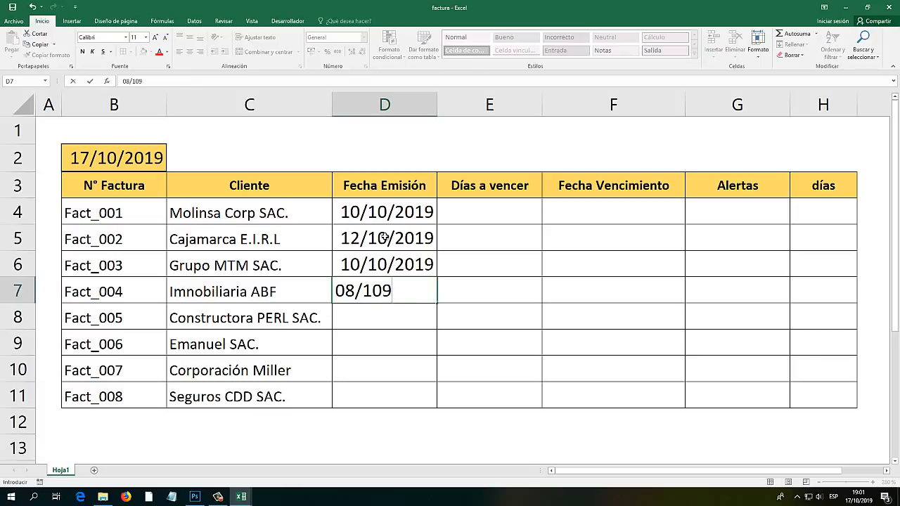
{"action": "key", "text": "BackSpace"}
{"action": "type", "text": "/2019"}
{"action": "key", "text": "Return"}
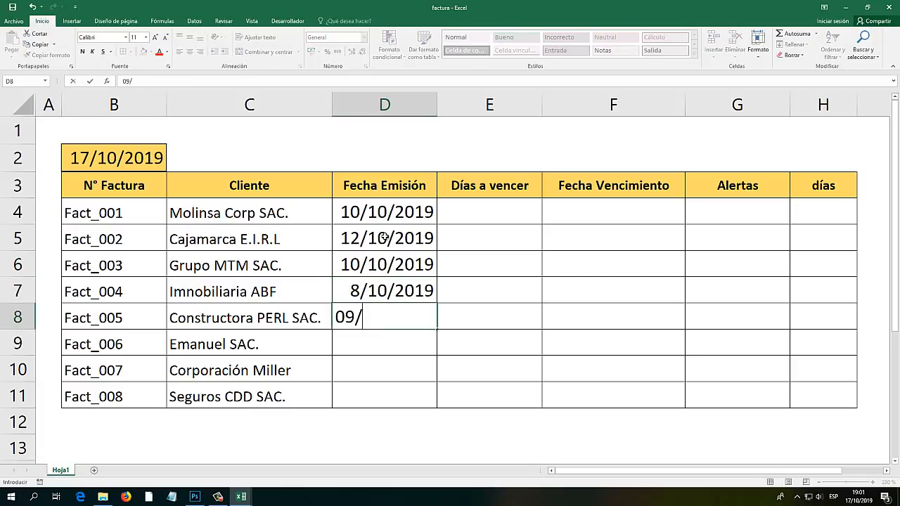
{"action": "type", "text": "10/2018"}
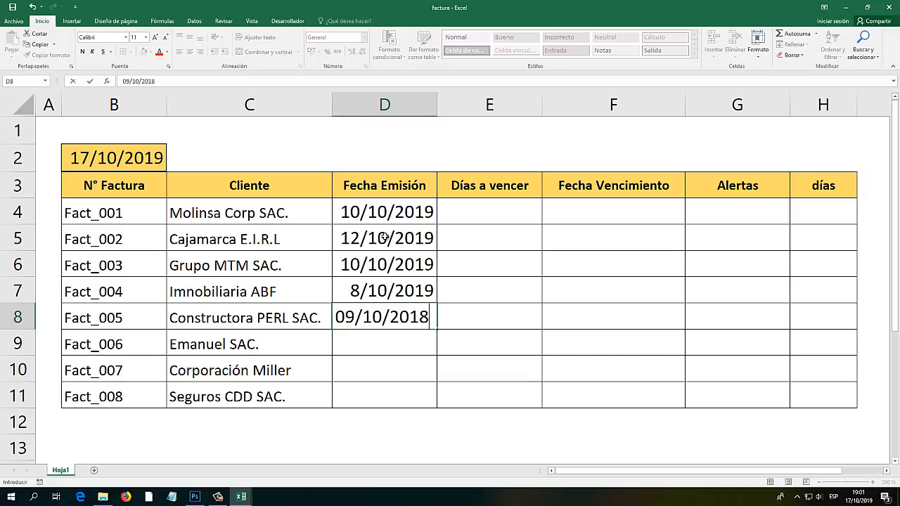
{"action": "key", "text": "BackSpace"}
{"action": "type", "text": "9"}
{"action": "key", "text": "Return"}
Enter the emission dates 07/10/2019 for Fact_006 in D9 and 08/10/2019 for Fact_007 in D10.
{"action": "type", "text": "07"}
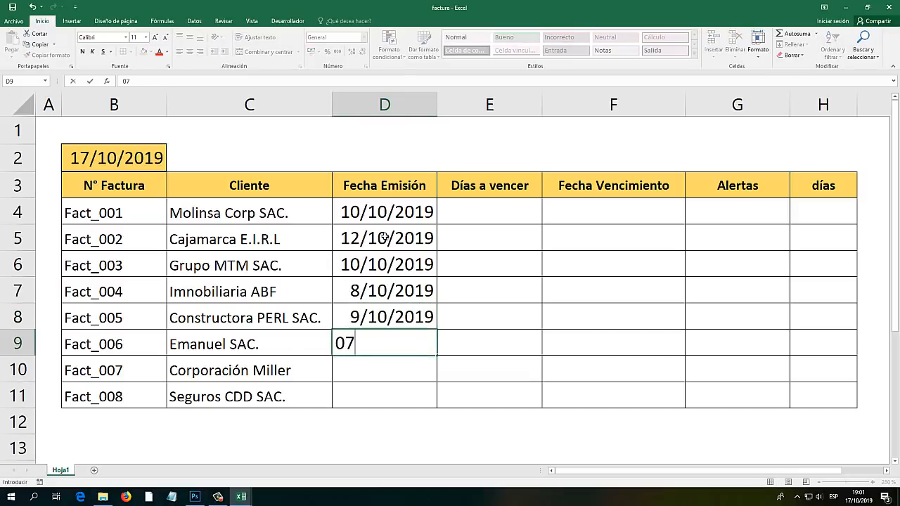
{"action": "type", "text": "/10/2019"}
{"action": "key", "text": "Return"}
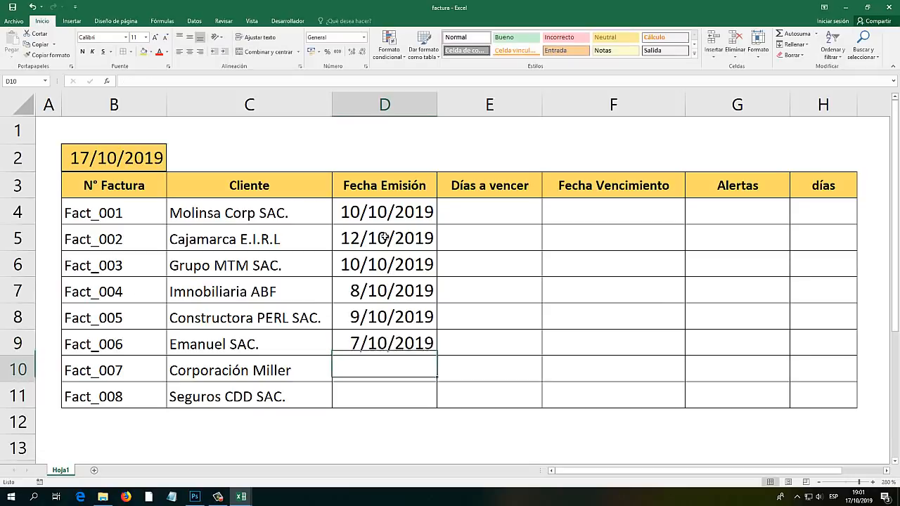
{"action": "type", "text": "08/10/2019"}
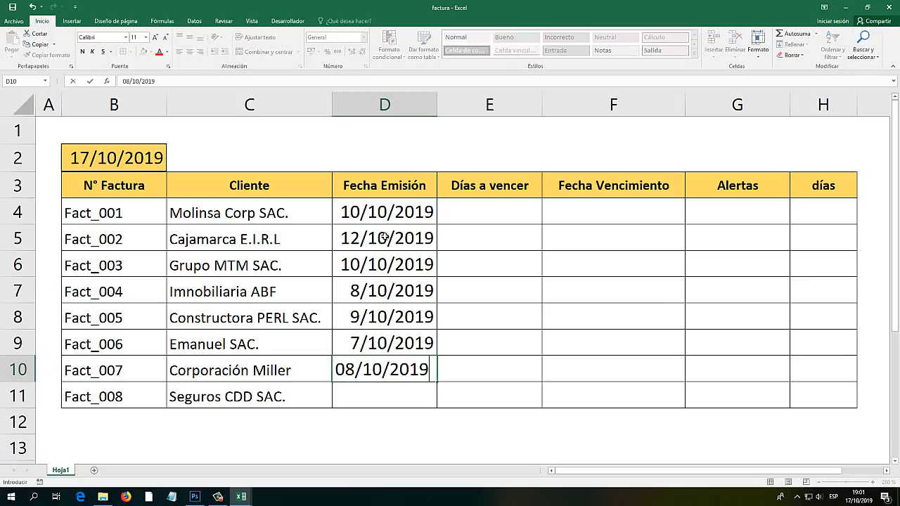
{"action": "key", "text": "Return"}
Enter the emission date 1/10/2019 for Fact_008 in D11 and widen the Fecha Emisión column slightly.
{"action": "type", "text": "1"}
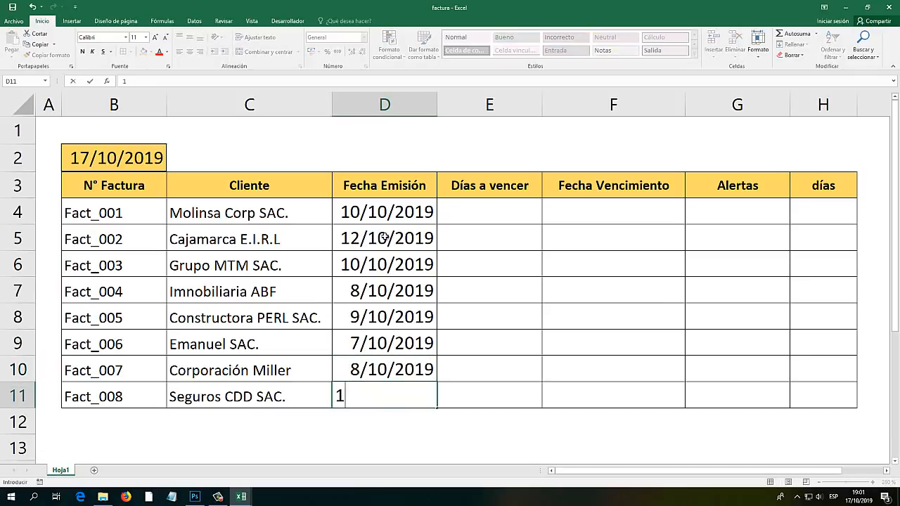
{"action": "type", "text": "/10/2019"}
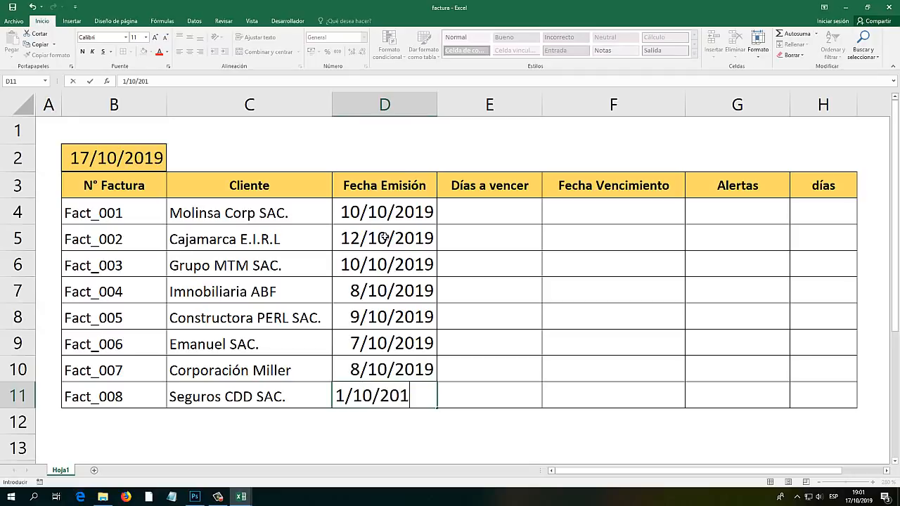
{"action": "key", "text": "Return"}
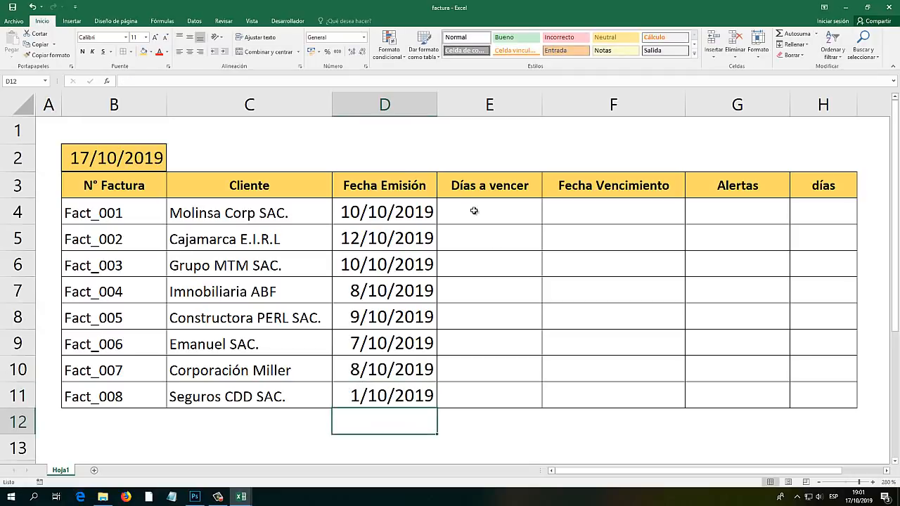
{"action": "left_click_drag", "start_coordinate": [439, 107], "coordinate": [453, 107]}
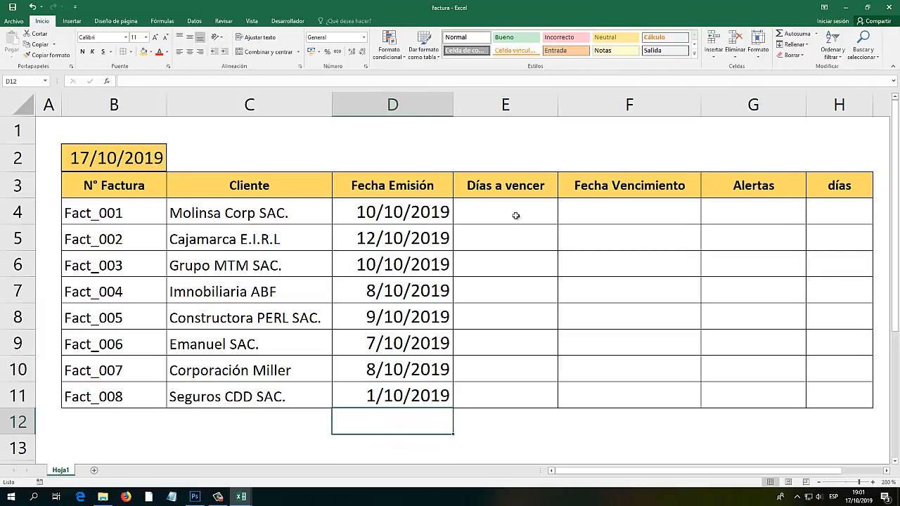
{"action": "left_click", "coordinate": [517, 213]}
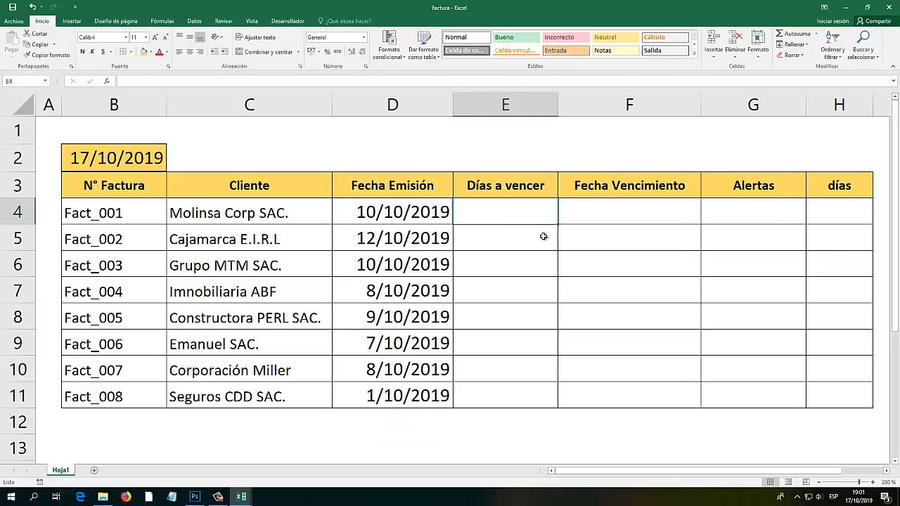
{"action": "left_click", "coordinate": [595, 210]}
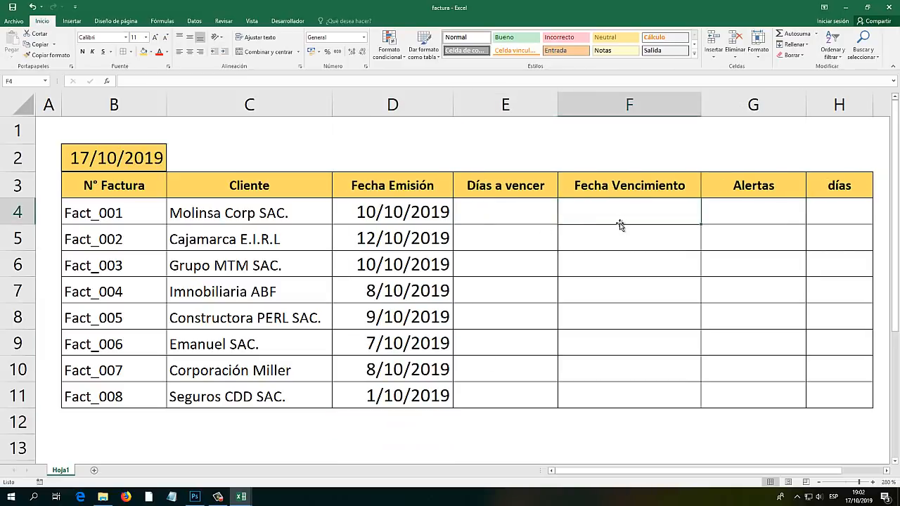
{"action": "left_click", "coordinate": [413, 210]}
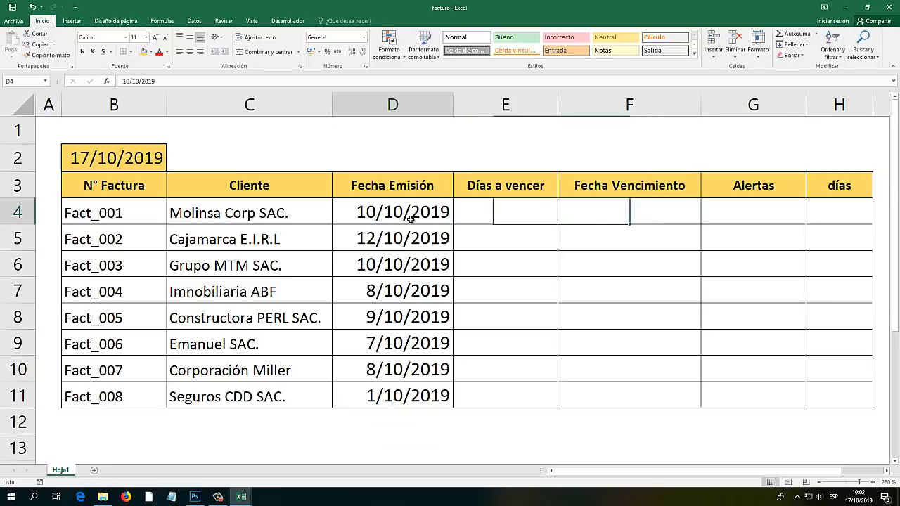
{"action": "left_click", "coordinate": [606, 212]}
{"action": "left_click", "coordinate": [401, 213]}
{"action": "left_click", "coordinate": [603, 214]}
{"action": "left_click", "coordinate": [440, 213]}
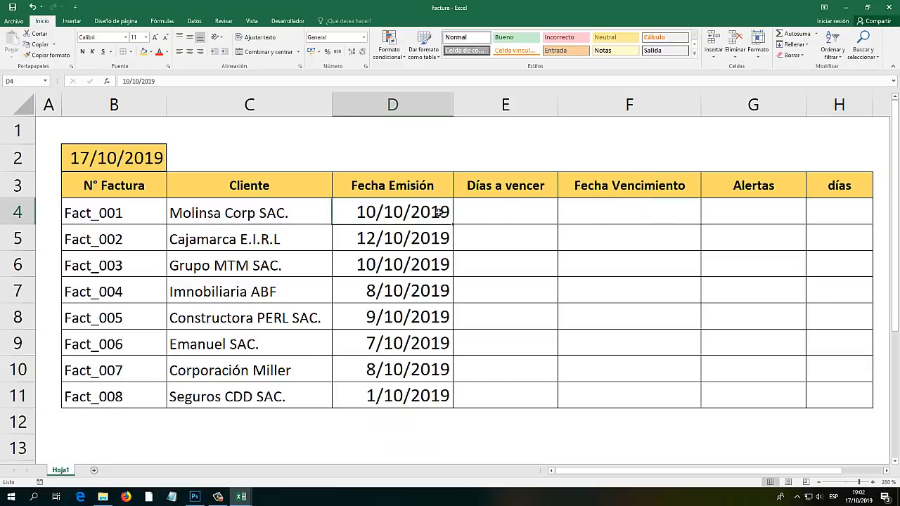
{"action": "left_click", "coordinate": [599, 214]}
{"action": "left_click", "coordinate": [511, 213]}
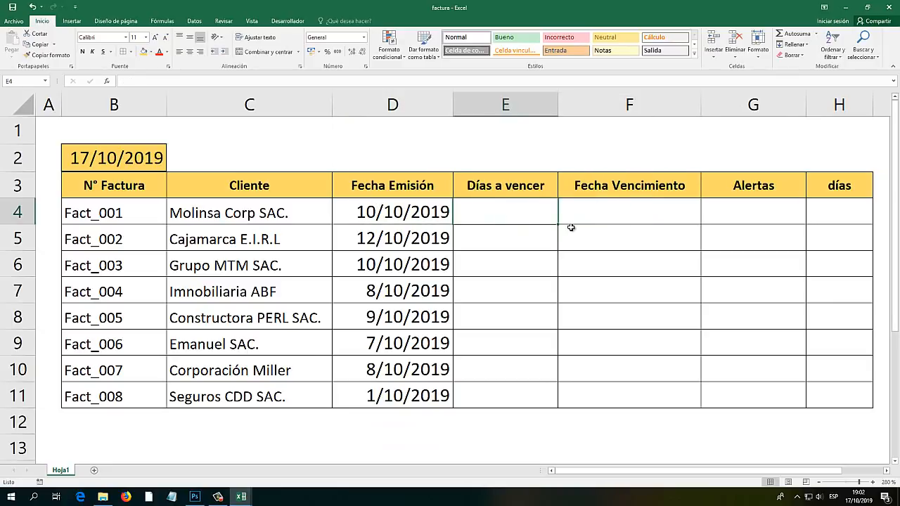
{"action": "left_click", "coordinate": [486, 237]}
{"action": "left_click", "coordinate": [501, 343]}
{"action": "left_click", "coordinate": [510, 392]}
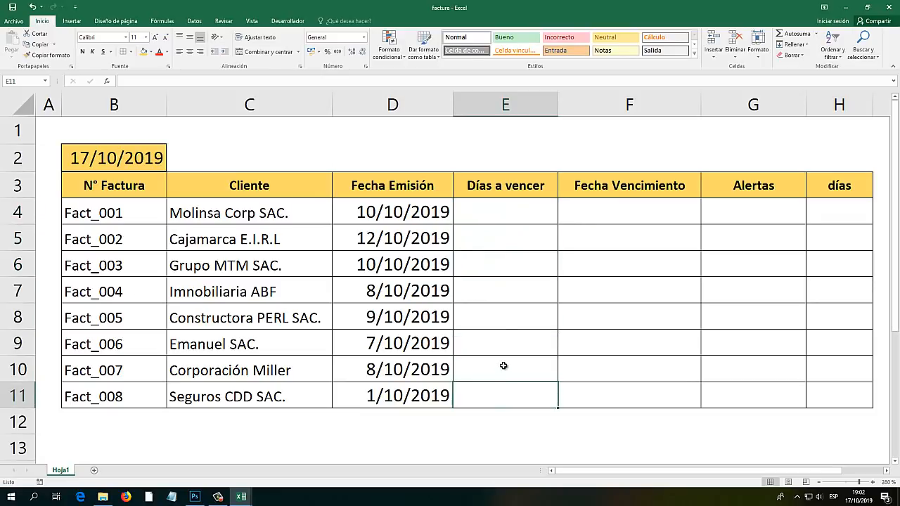
{"action": "left_click", "coordinate": [504, 365]}
{"action": "left_click", "coordinate": [509, 338]}
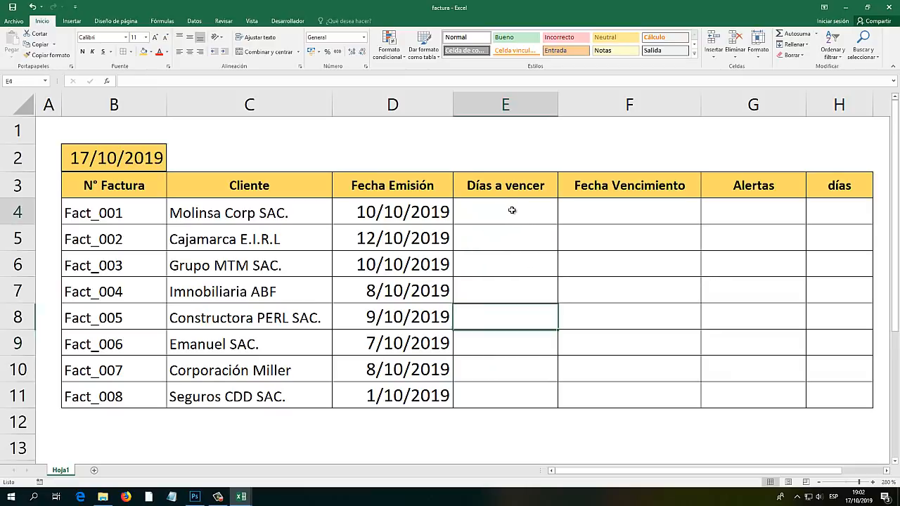
Enter the days until due for Fact_001 to Fact_004 in E4:E7: 10, 5, 4 and 3.
{"action": "left_click", "coordinate": [525, 214]}
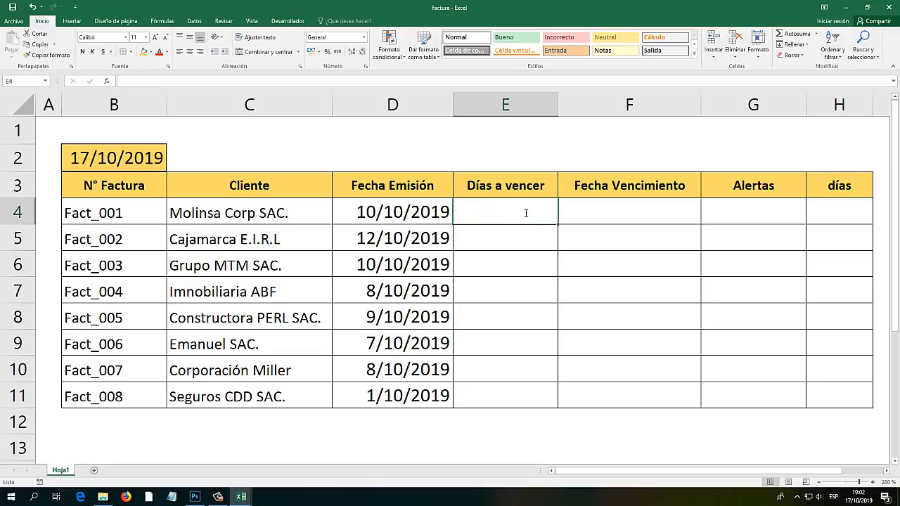
{"action": "type", "text": "10"}
{"action": "key", "text": "Return"}
{"action": "type", "text": "5"}
{"action": "key", "text": "Return"}
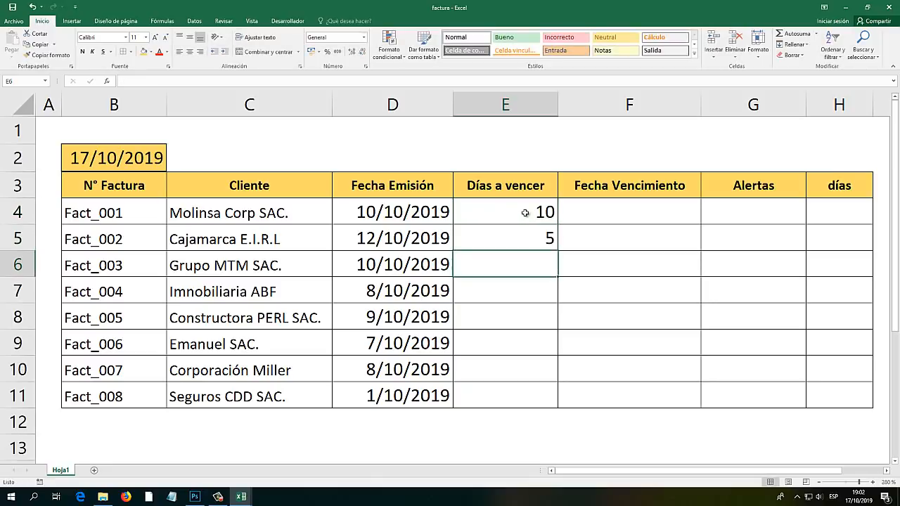
{"action": "type", "text": "4"}
{"action": "key", "text": "Return"}
{"action": "type", "text": "3"}
{"action": "key", "text": "Return"}
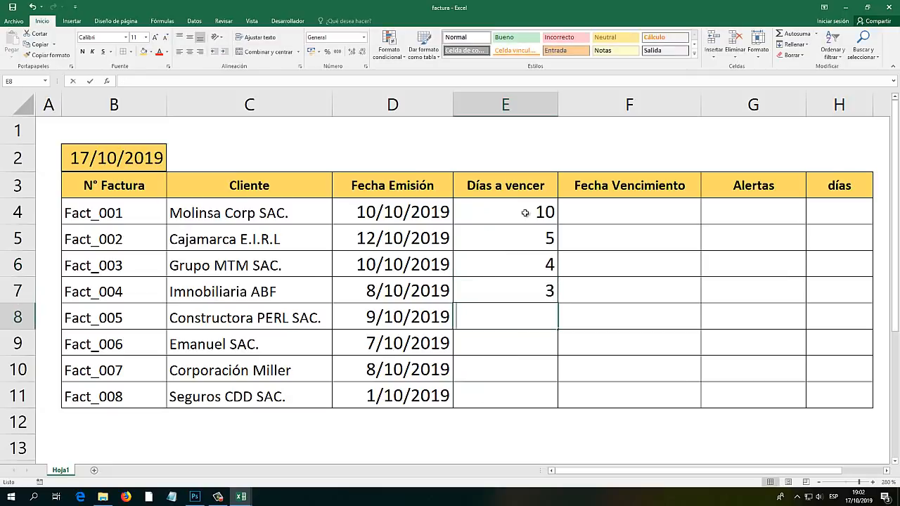
Enter the days until due for Fact_005 to Fact_008 in E8:E11: 30, 31, 20 and 15.
{"action": "type", "text": "30"}
{"action": "key", "text": "Return"}
{"action": "type", "text": "31"}
{"action": "key", "text": "Return"}
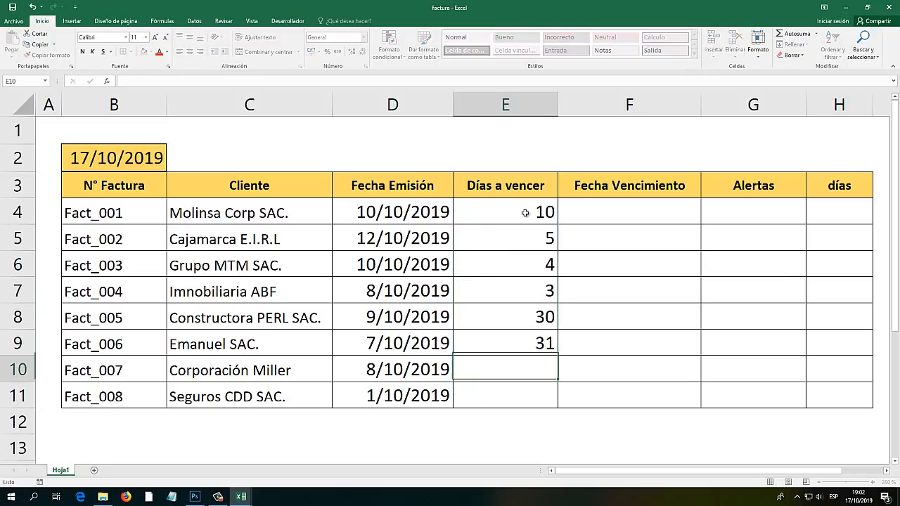
{"action": "type", "text": "20"}
{"action": "key", "text": "Return"}
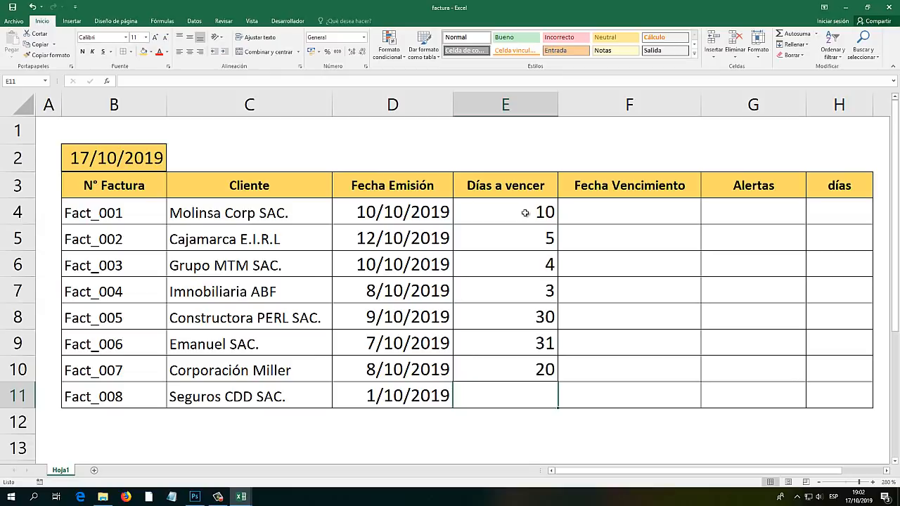
{"action": "type", "text": "15"}
{"action": "key", "text": "Return"}
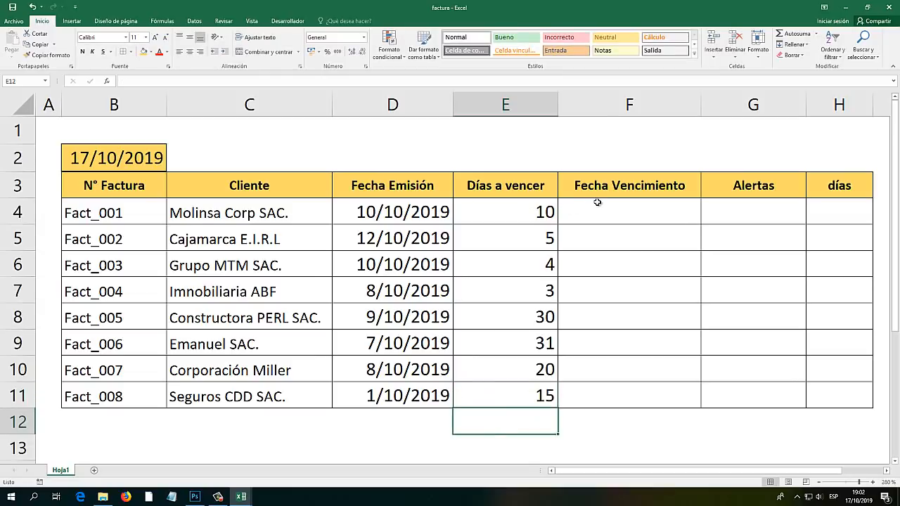
Calculate the due date in F4 with =D4+E4 and fill the formula down to F11.
{"action": "left_click", "coordinate": [597, 202]}
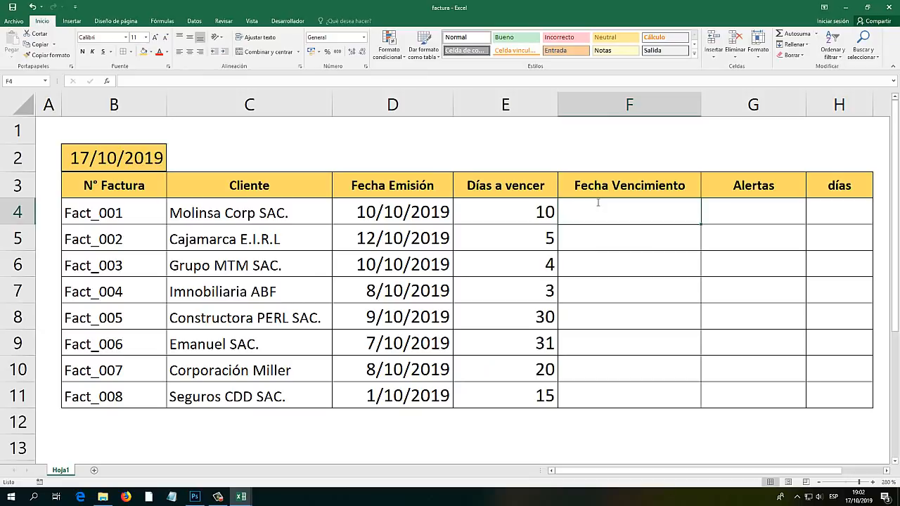
{"action": "type", "text": "="}
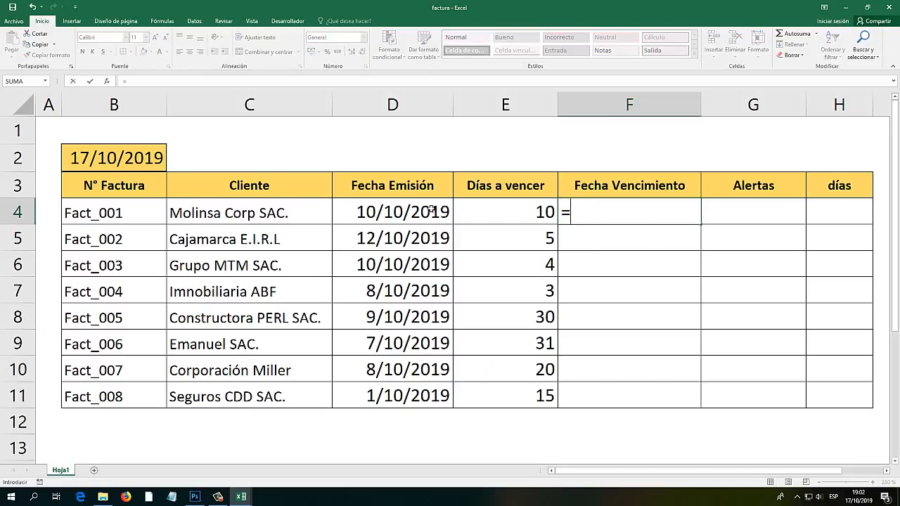
{"action": "left_click", "coordinate": [396, 209]}
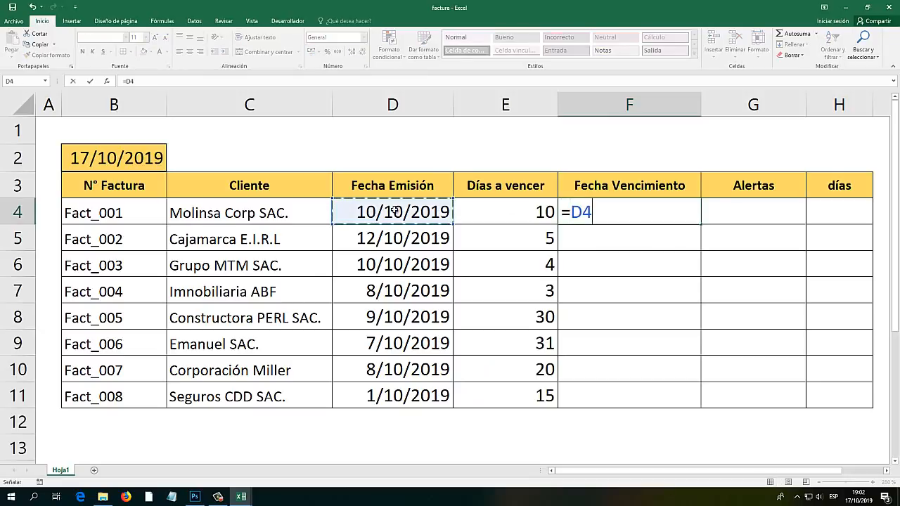
{"action": "type", "text": "+"}
{"action": "left_click", "coordinate": [505, 204]}
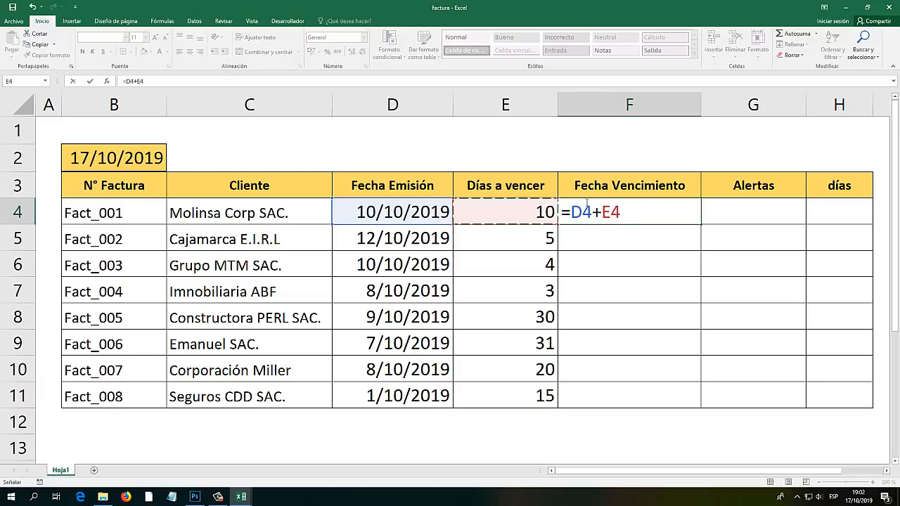
{"action": "key", "text": "Return"}
{"action": "left_click", "coordinate": [639, 211]}
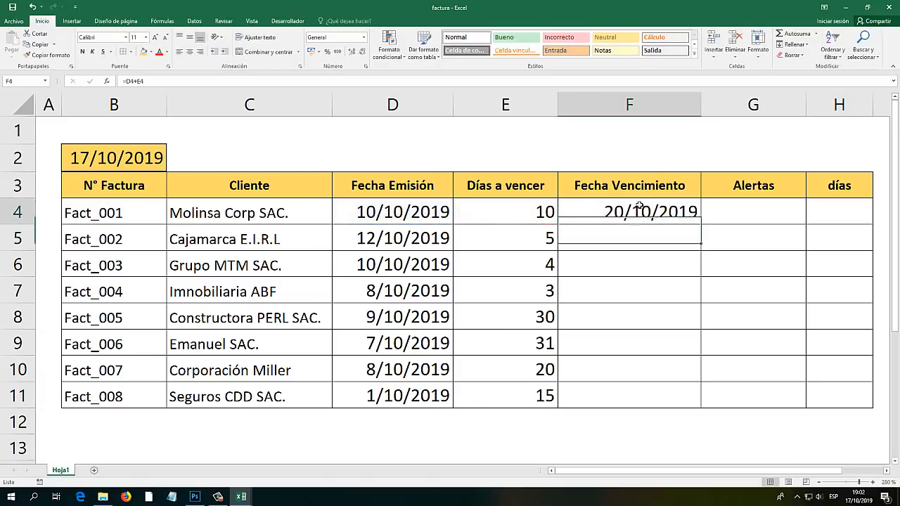
{"action": "left_click_drag", "start_coordinate": [701, 225], "coordinate": [704, 407]}
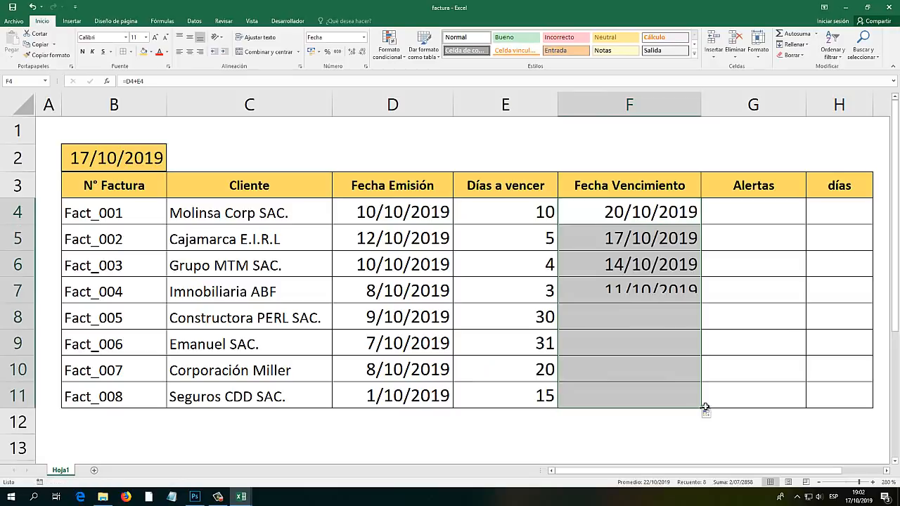
Check the Fecha Vencimiento formulas in column F against the emission dates and the days in E4:E11.
{"action": "left_click", "coordinate": [640, 311]}
{"action": "left_click_drag", "start_coordinate": [531, 265], "coordinate": [514, 211]}
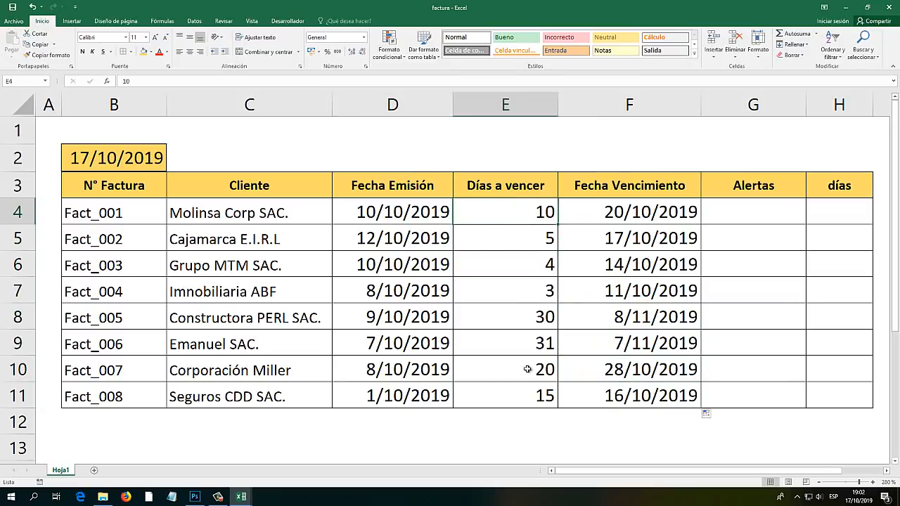
{"action": "left_click_drag", "start_coordinate": [531, 393], "coordinate": [523, 221]}
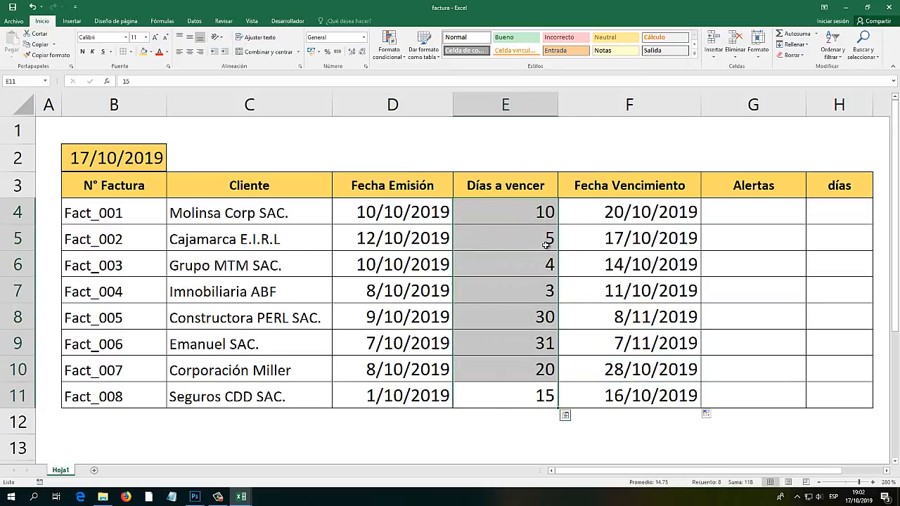
{"action": "left_click", "coordinate": [598, 242]}
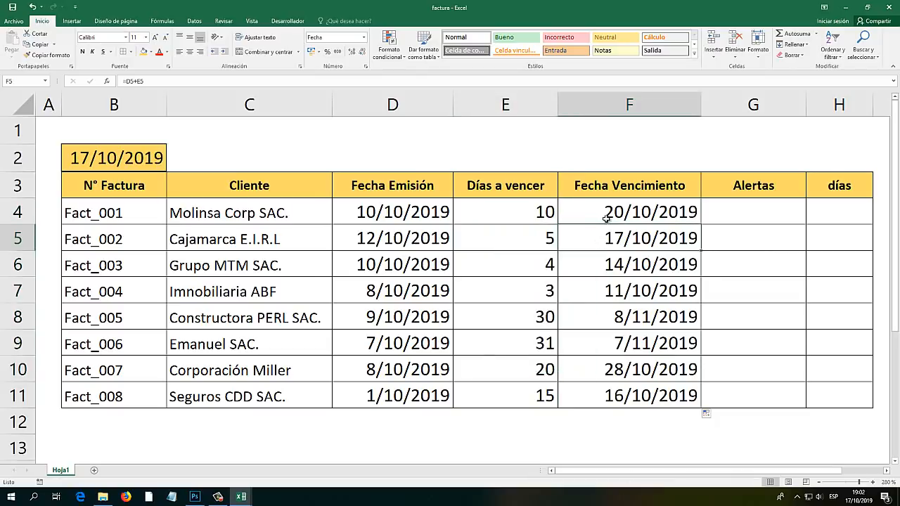
{"action": "left_click", "coordinate": [608, 212]}
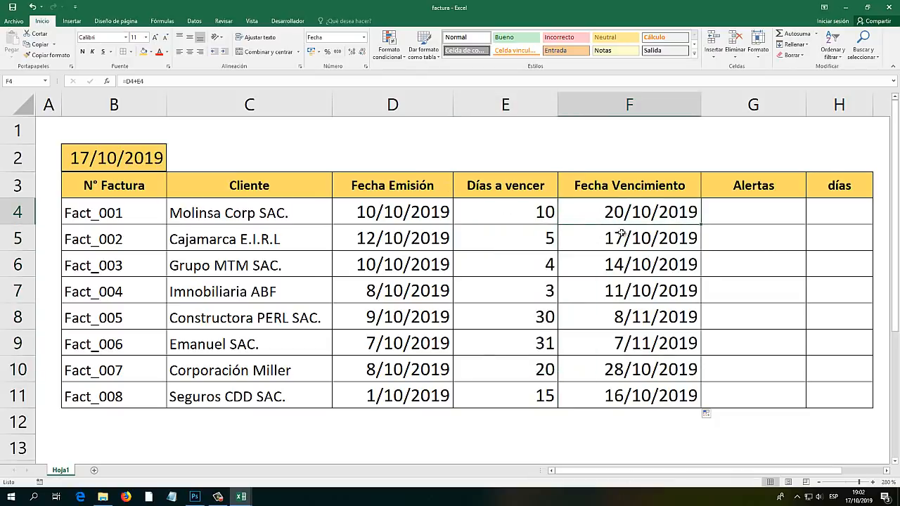
{"action": "left_click", "coordinate": [418, 204]}
{"action": "double_click", "coordinate": [643, 208]}
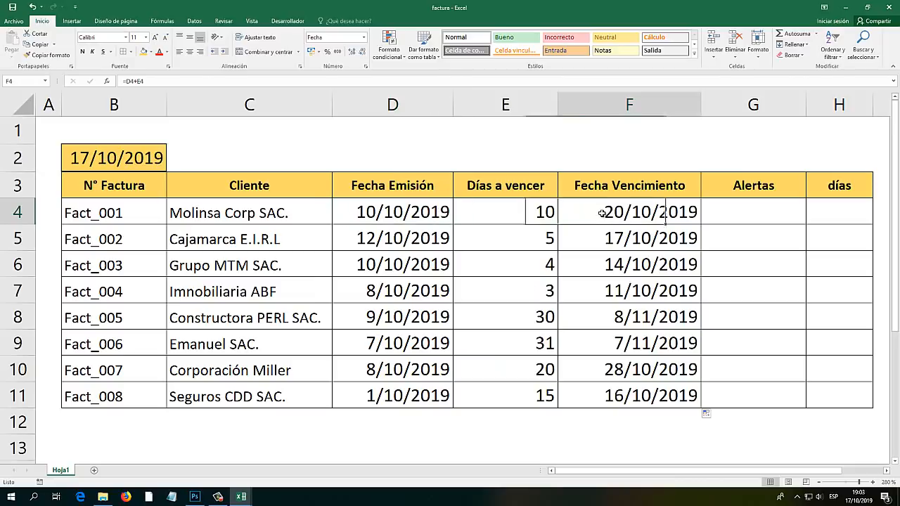
{"action": "key", "text": "Escape"}
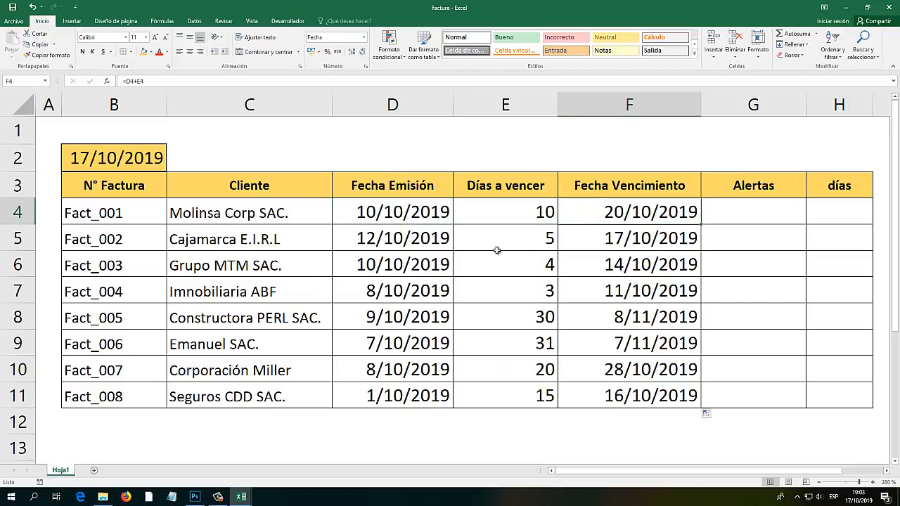
{"action": "left_click", "coordinate": [482, 208]}
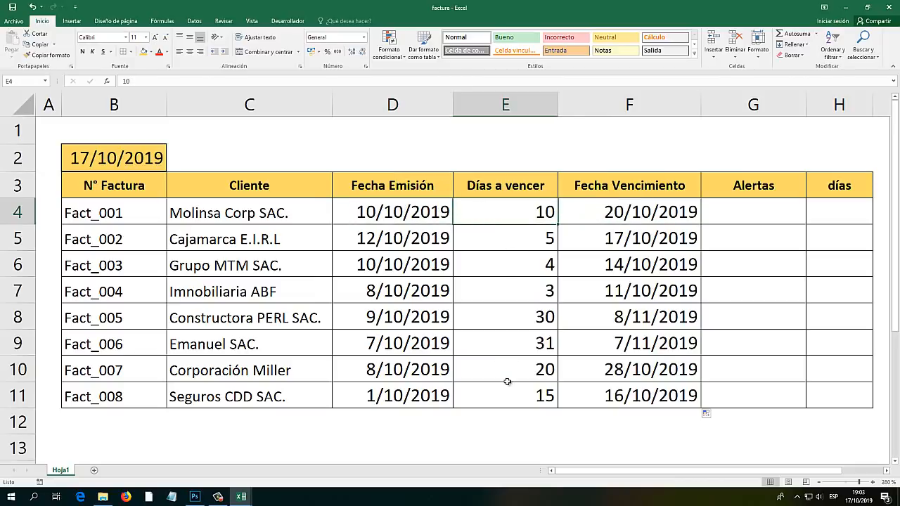
{"action": "left_click_drag", "start_coordinate": [514, 396], "coordinate": [508, 204]}
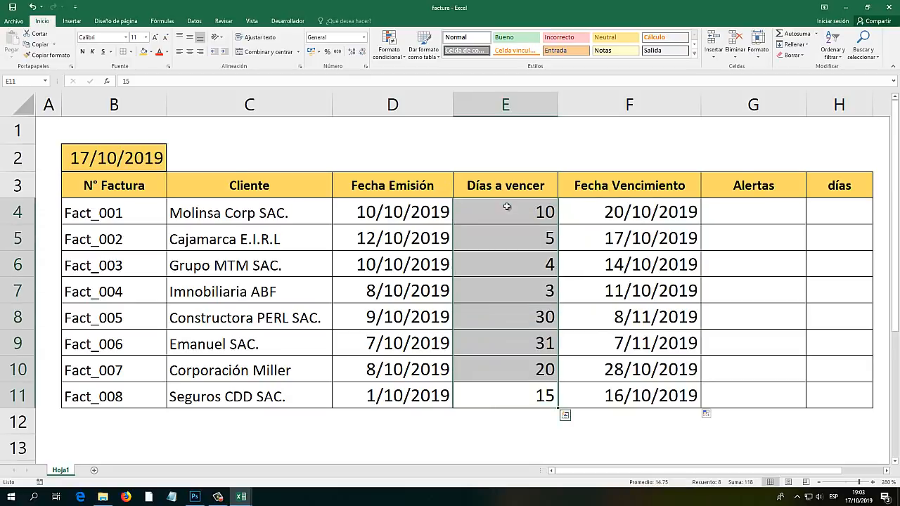
Narrow the Fecha Vencimiento column so it fits its heading and dates more closely.
{"action": "left_click", "coordinate": [644, 206]}
{"action": "left_click_drag", "start_coordinate": [701, 104], "coordinate": [681, 108]}
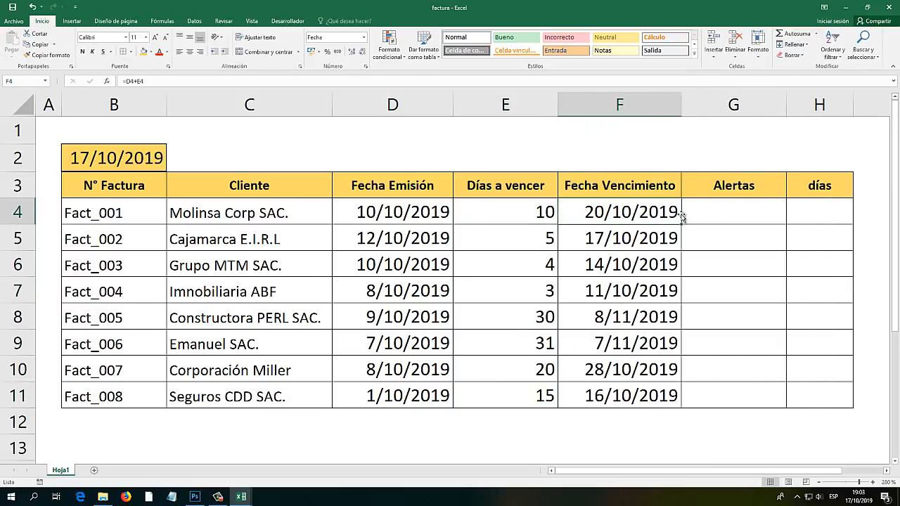
Start a formula in H4 under días that subtracts the current date in B2 from the due date: =F4-B2.
{"action": "mouse_move", "coordinate": [718, 211]}
{"action": "left_mouse_down"}
{"action": "mouse_move", "coordinate": [718, 337]}
{"action": "mouse_move", "coordinate": [732, 210]}
{"action": "left_mouse_up"}
{"action": "left_click", "coordinate": [837, 209]}
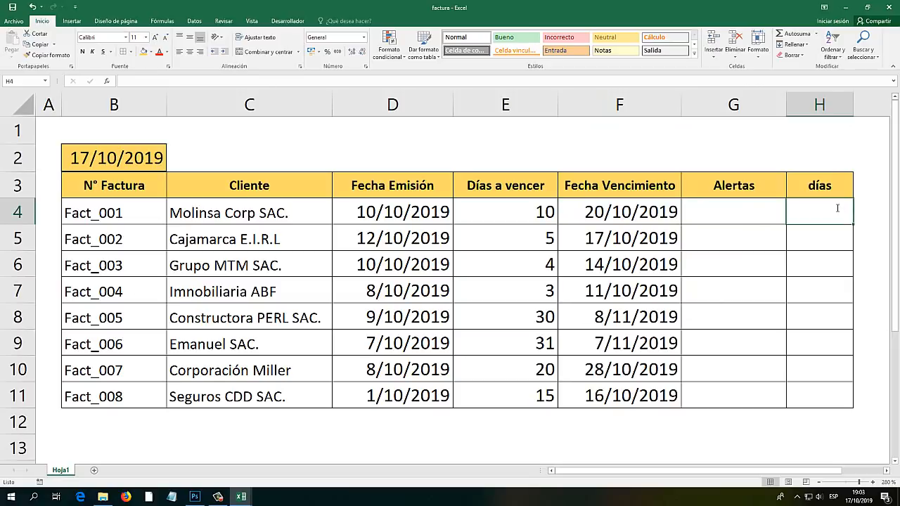
{"action": "type", "text": "="}
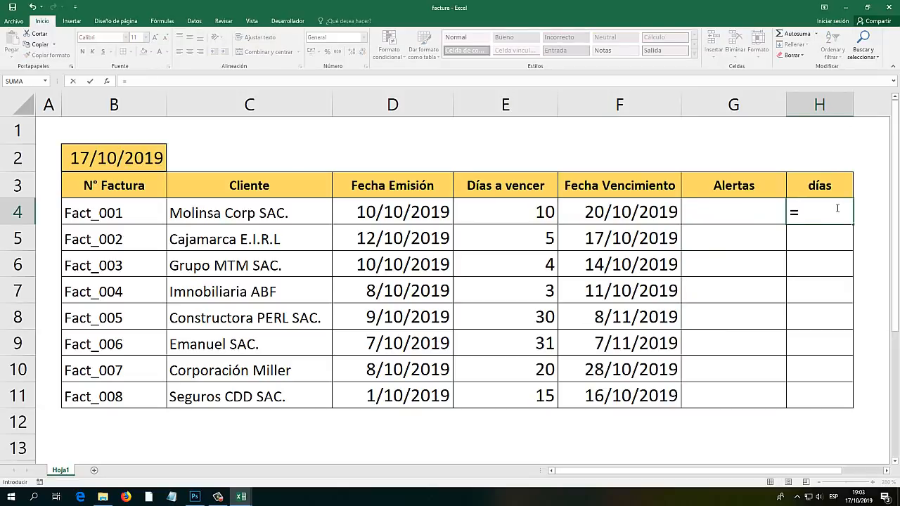
{"action": "left_click", "coordinate": [642, 213]}
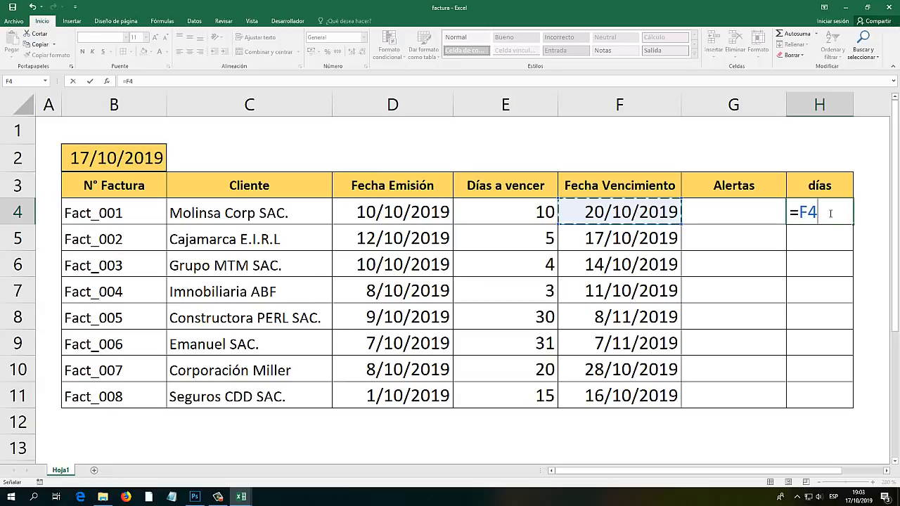
{"action": "type", "text": "-"}
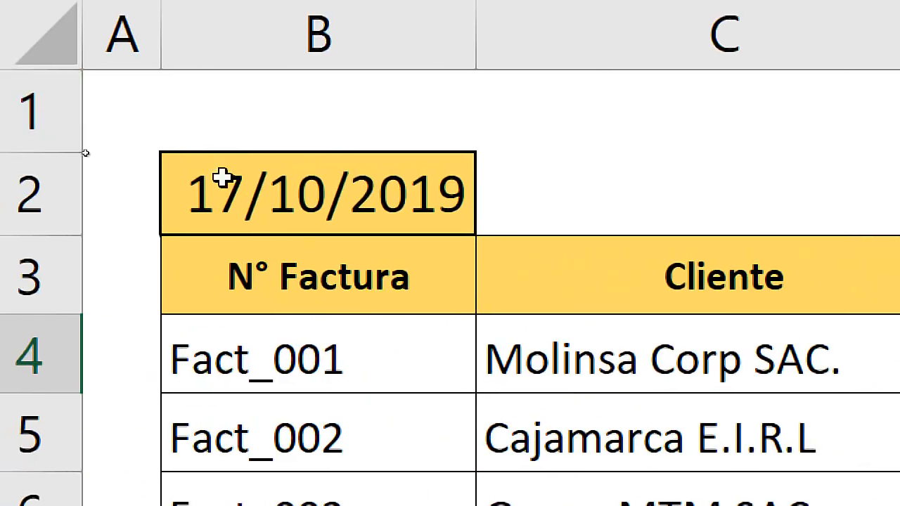
{"action": "left_click", "coordinate": [245, 179]}
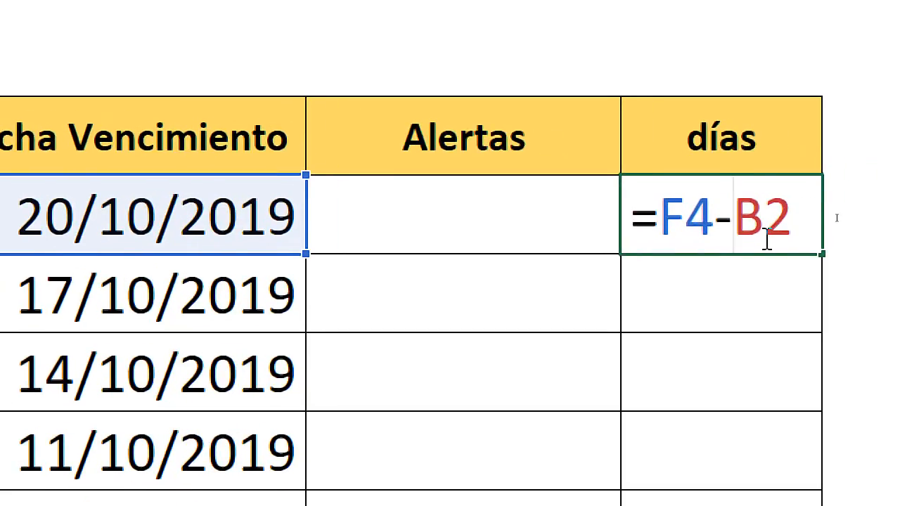
Make the B2 reference absolute so that the formula in H4 is =F4-$B$2, and enter it.
{"action": "type", "text": "$"}
{"action": "left_click", "coordinate": [798, 218]}
{"action": "type", "text": "$"}
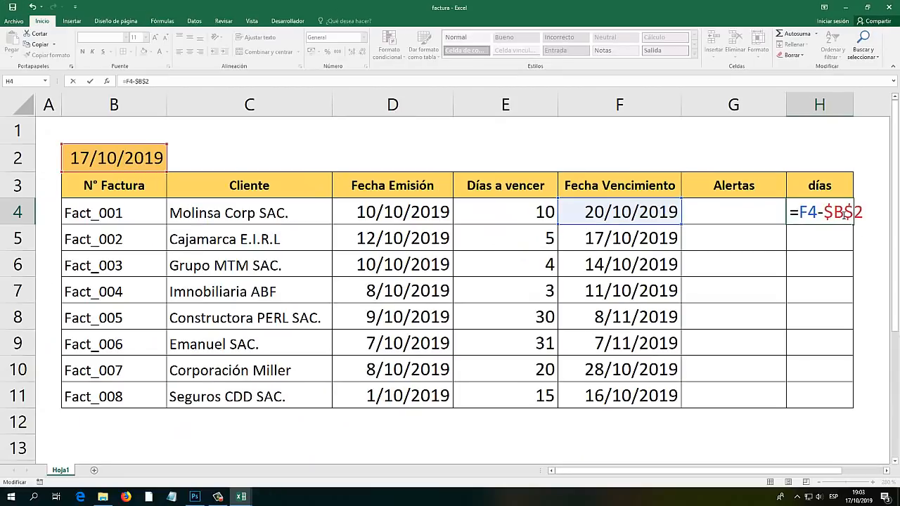
{"action": "left_click_drag", "start_coordinate": [833, 212], "coordinate": [824, 212]}
{"action": "left_click", "coordinate": [854, 212]}
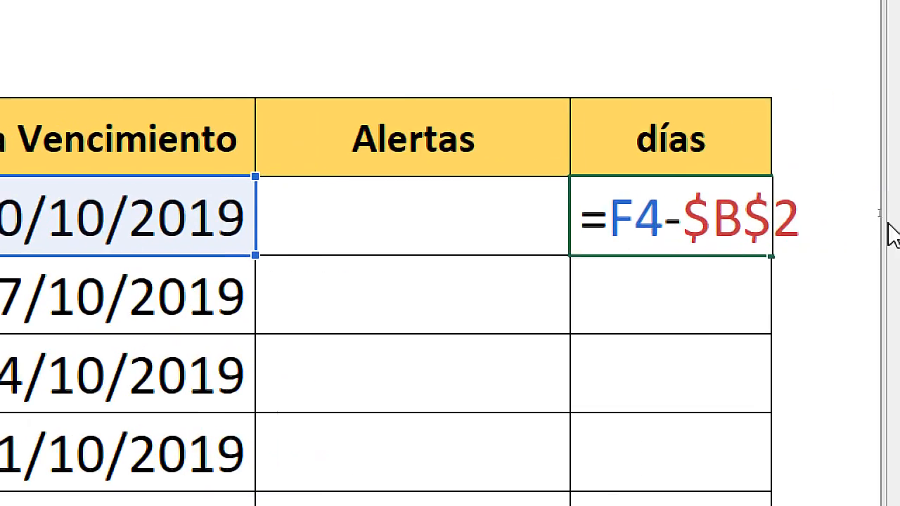
{"action": "mouse_move", "coordinate": [696, 218]}
{"action": "left_mouse_down"}
{"action": "mouse_move", "coordinate": [721, 220]}
{"action": "mouse_move", "coordinate": [693, 219]}
{"action": "left_mouse_up"}
{"action": "left_click_drag", "start_coordinate": [766, 219], "coordinate": [743, 218]}
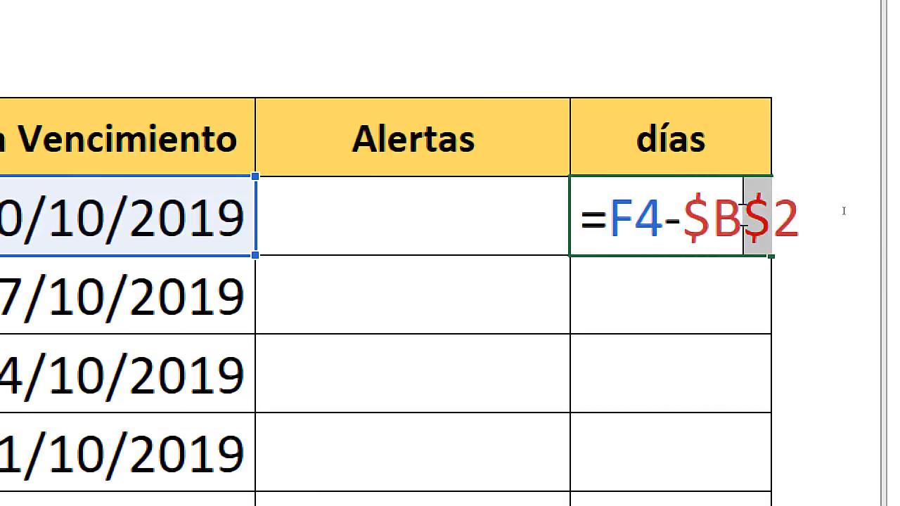
{"action": "key", "text": "Return"}
Fill the días formula from H4 down to H11.
{"action": "left_click", "coordinate": [742, 216]}
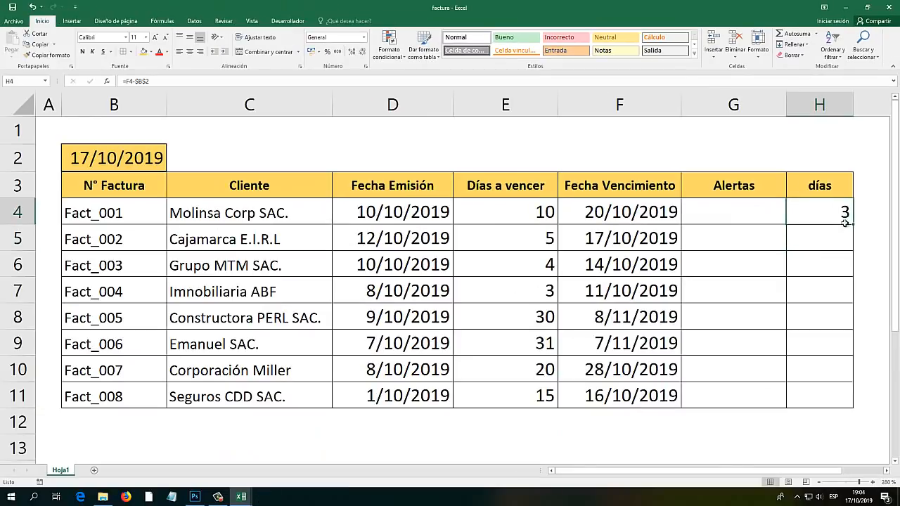
{"action": "left_click_drag", "start_coordinate": [771, 257], "coordinate": [776, 505]}
{"action": "left_click_drag", "start_coordinate": [855, 363], "coordinate": [854, 407]}
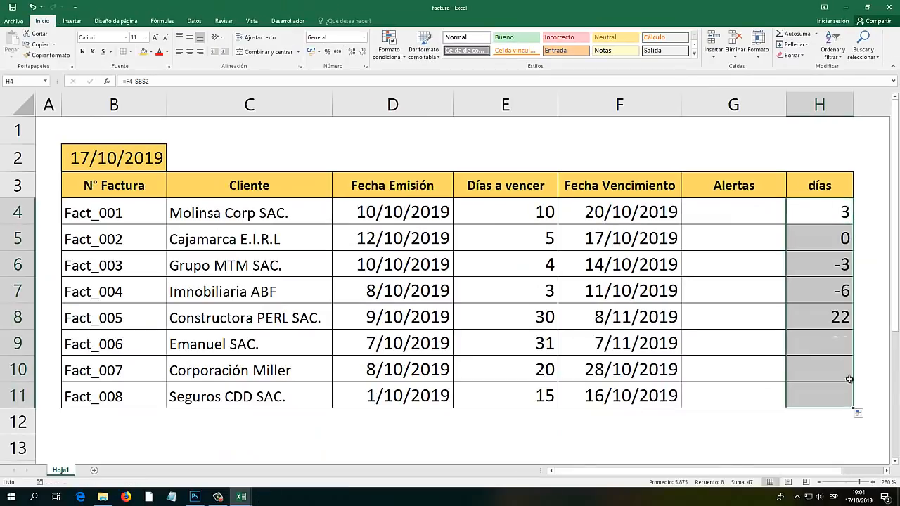
Check the días results in column H against the due dates in column F and today's date, and look over the Alertas cells G4:G11.
{"action": "left_click", "coordinate": [825, 268]}
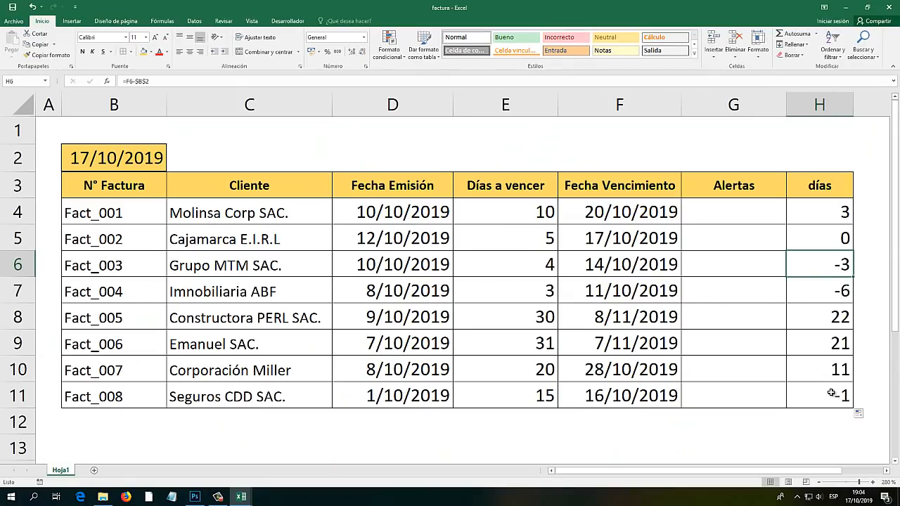
{"action": "left_click", "coordinate": [844, 396]}
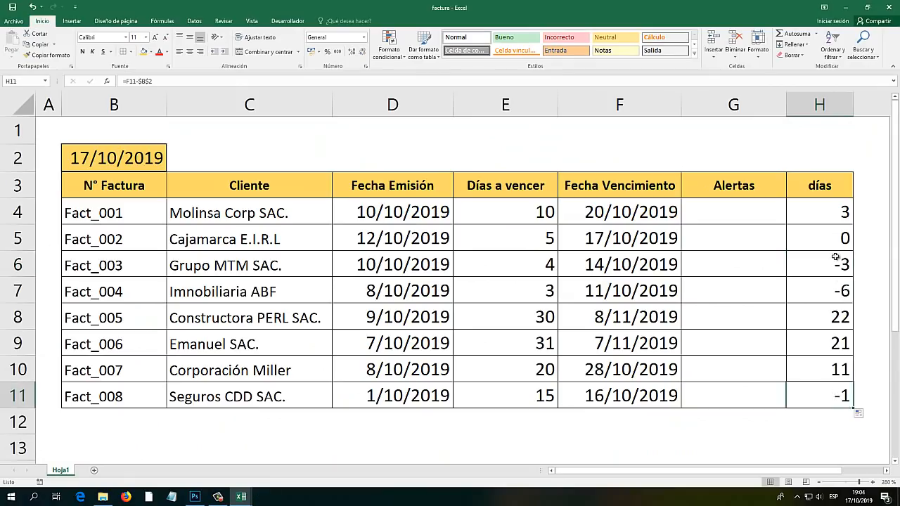
{"action": "left_click", "coordinate": [835, 211]}
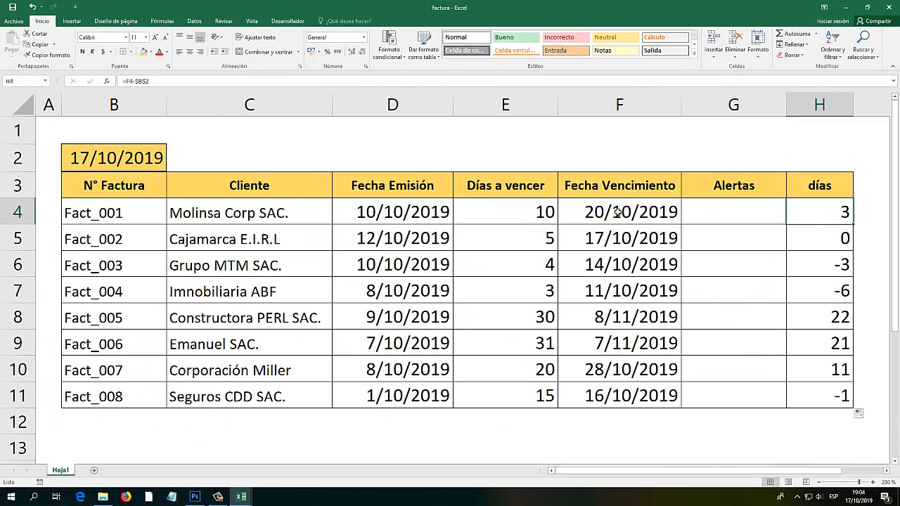
{"action": "left_click", "coordinate": [605, 211]}
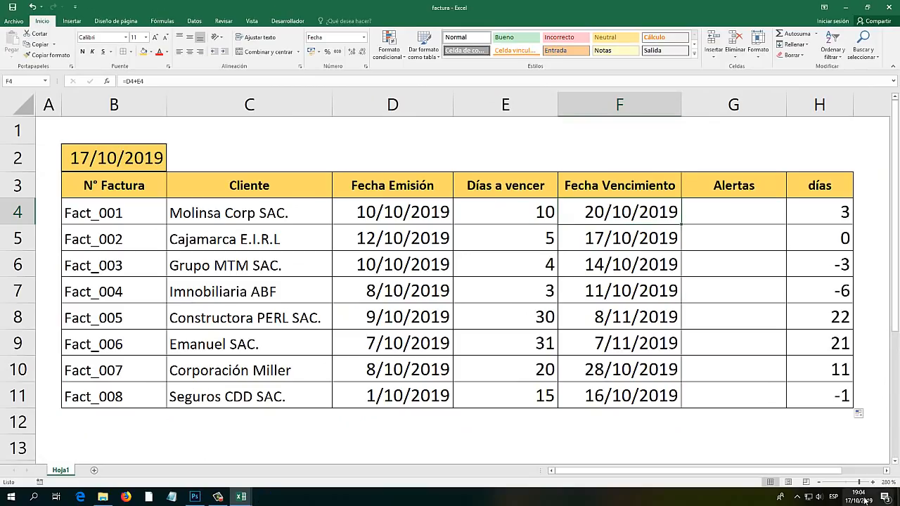
{"action": "mouse_move", "coordinate": [870, 494]}
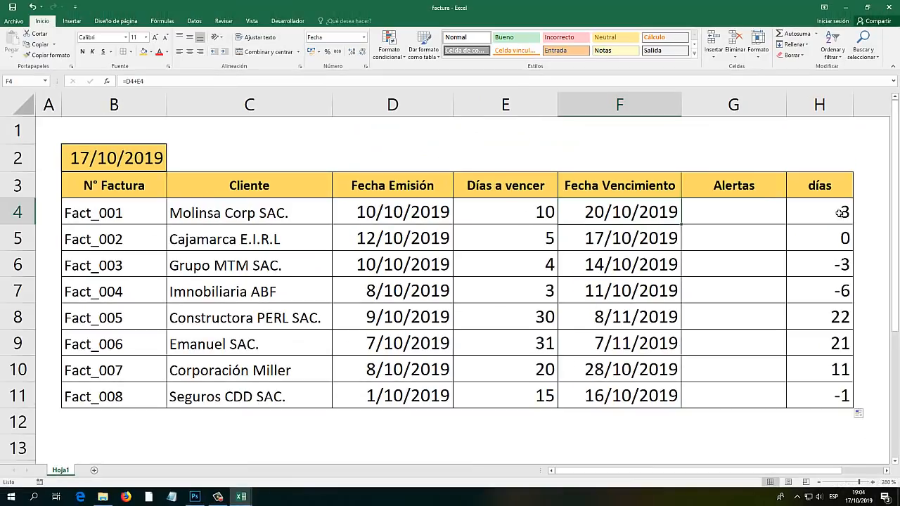
{"action": "left_click", "coordinate": [841, 211]}
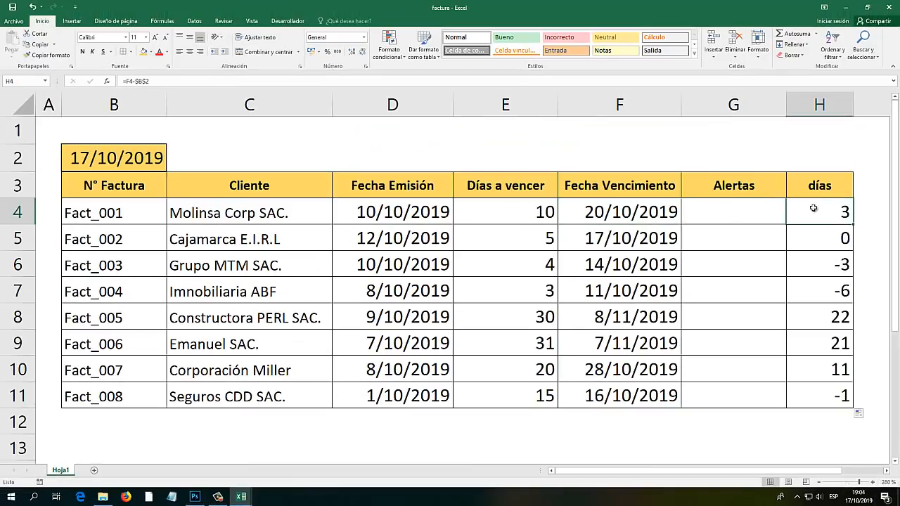
{"action": "left_click", "coordinate": [604, 240]}
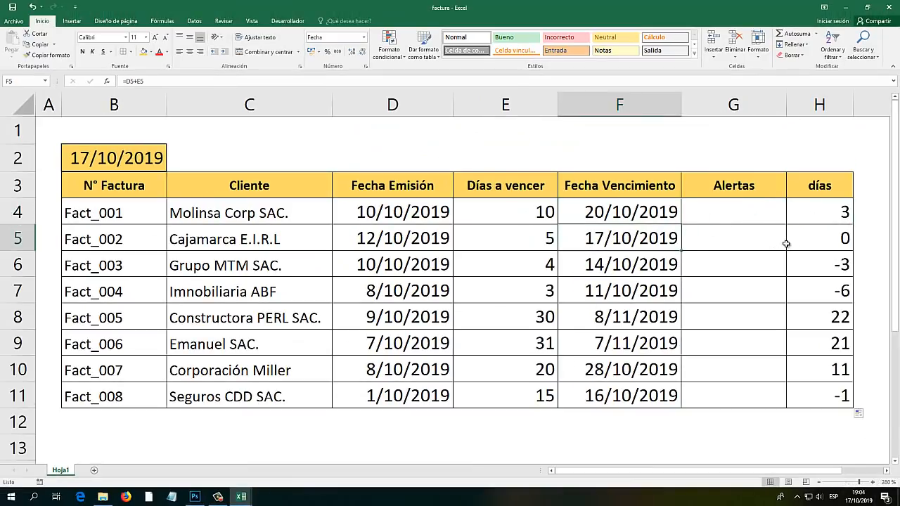
{"action": "left_click", "coordinate": [808, 243]}
{"action": "left_click", "coordinate": [636, 266]}
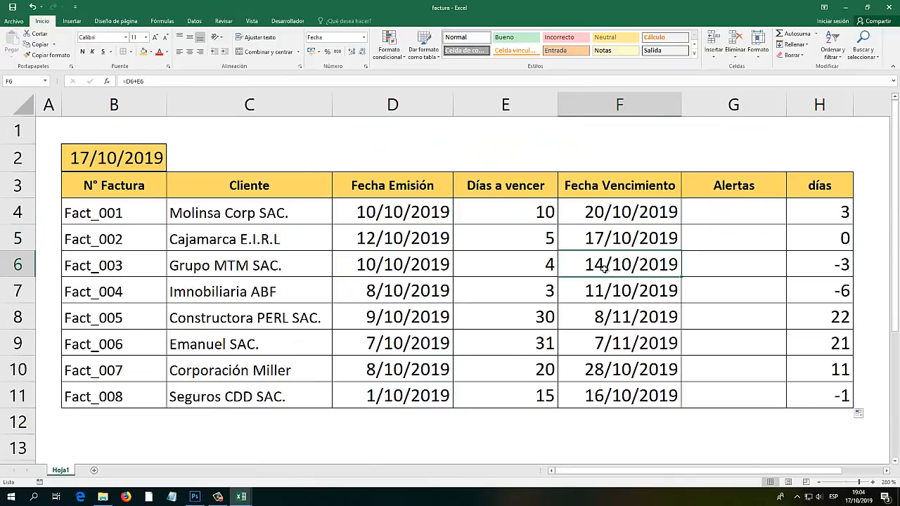
{"action": "key", "text": "Down"}
{"action": "key", "text": "Down"}
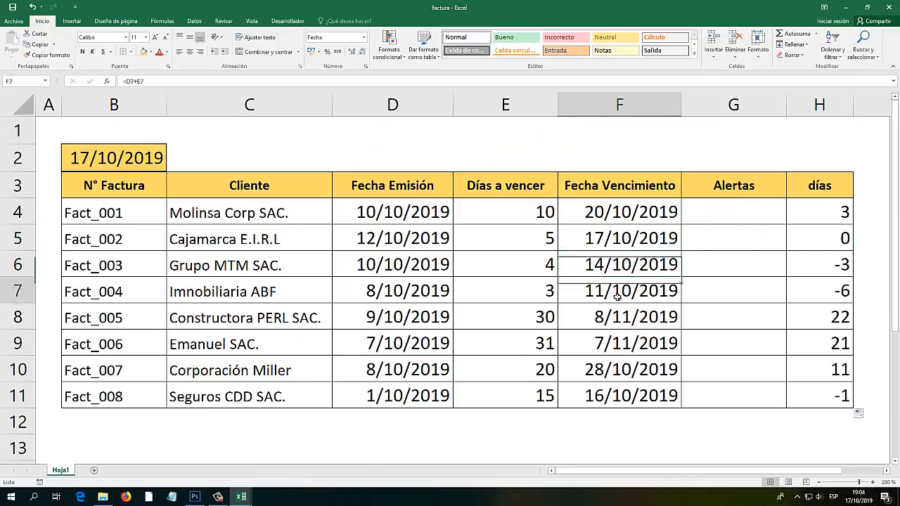
{"action": "left_click", "coordinate": [626, 372]}
{"action": "left_click", "coordinate": [625, 388]}
{"action": "left_click", "coordinate": [624, 370]}
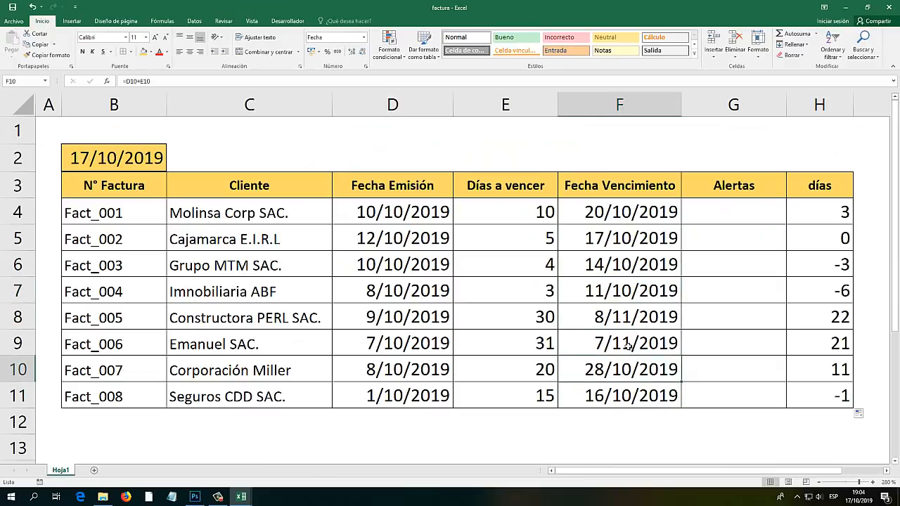
{"action": "left_click", "coordinate": [627, 344]}
{"action": "left_click", "coordinate": [626, 324]}
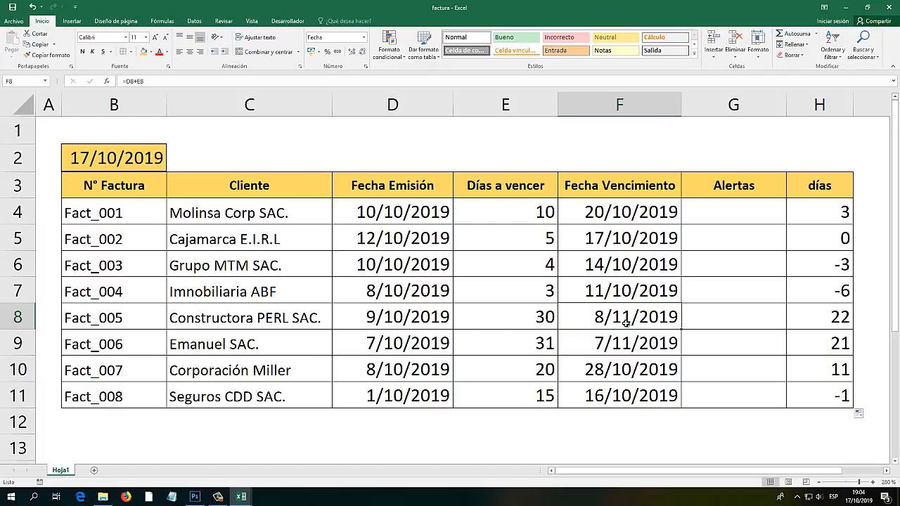
{"action": "left_click_drag", "start_coordinate": [752, 213], "coordinate": [752, 396]}
{"action": "left_click_drag", "start_coordinate": [753, 350], "coordinate": [732, 220]}
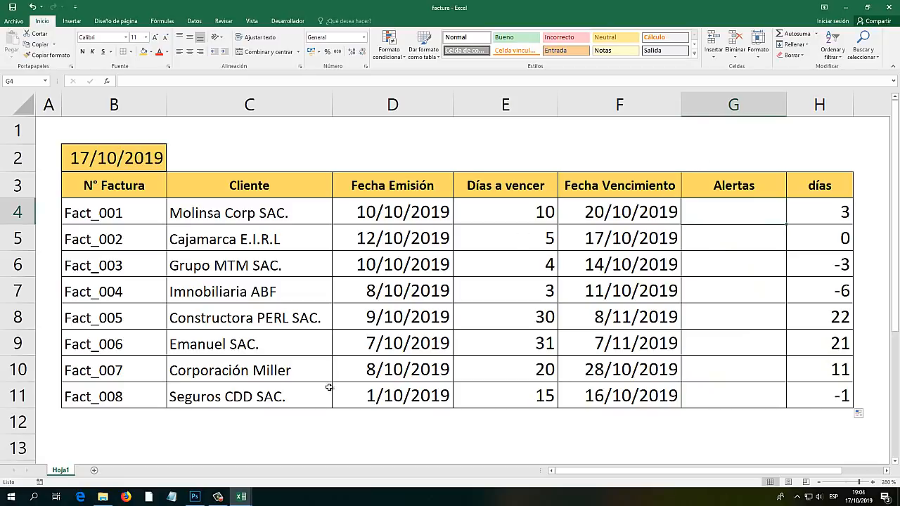
Open a blank Notepad note, set its font size to 36 and place the window over the lower rows of the table.
{"action": "left_click", "coordinate": [171, 496]}
{"action": "left_click_drag", "start_coordinate": [359, 113], "coordinate": [437, 184]}
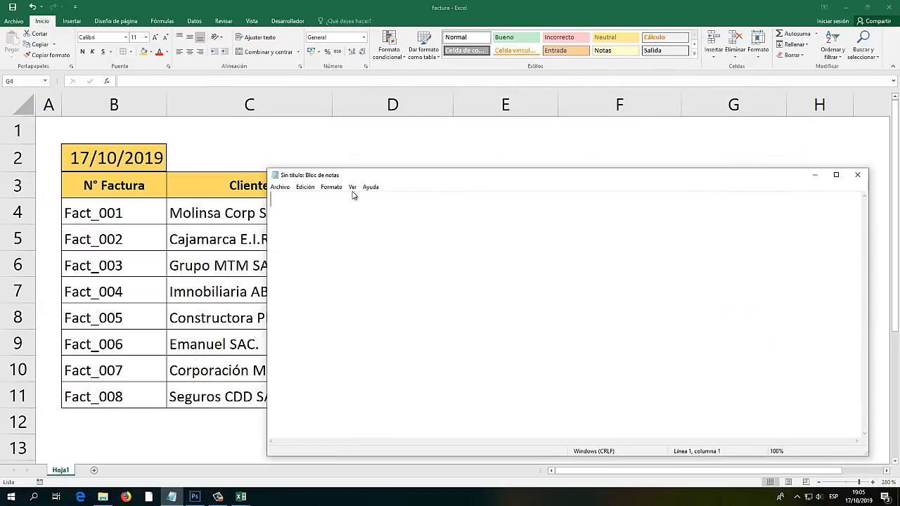
{"action": "left_click", "coordinate": [332, 187]}
{"action": "left_click", "coordinate": [337, 208]}
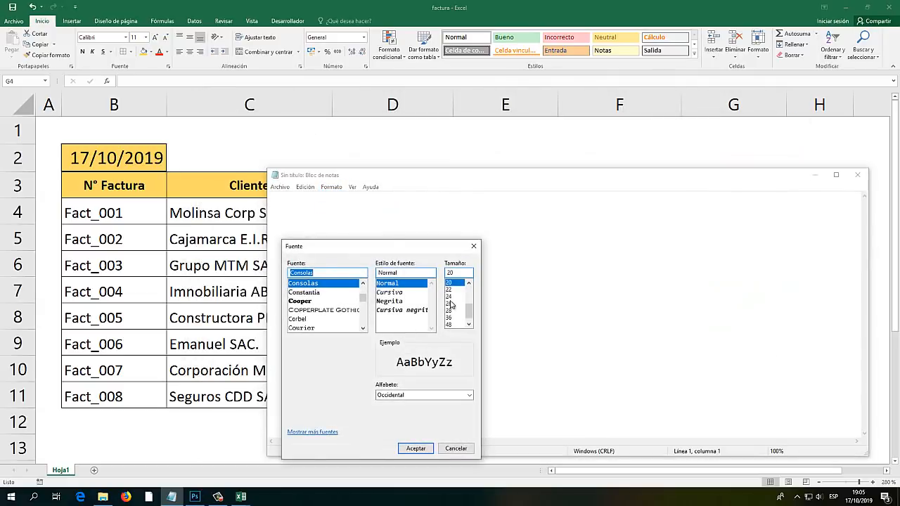
{"action": "left_click", "coordinate": [449, 303]}
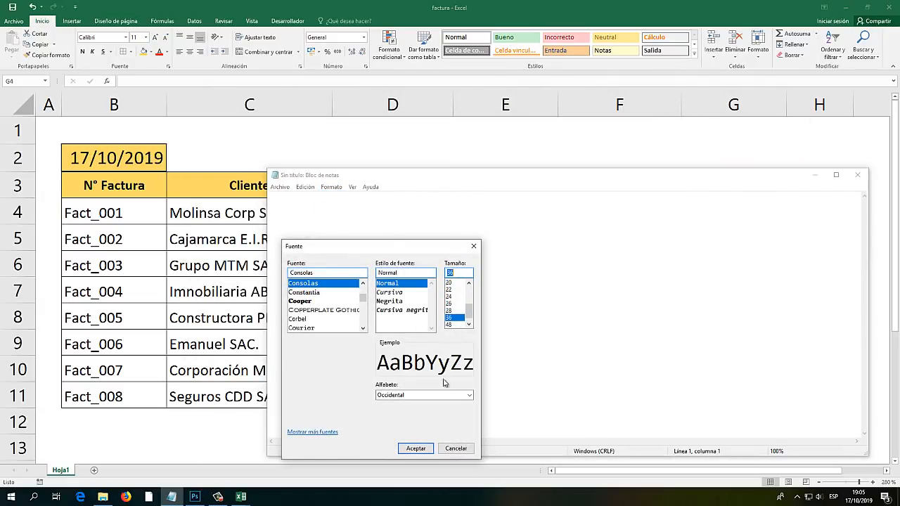
{"action": "left_click", "coordinate": [416, 448]}
{"action": "left_click_drag", "start_coordinate": [410, 180], "coordinate": [399, 290]}
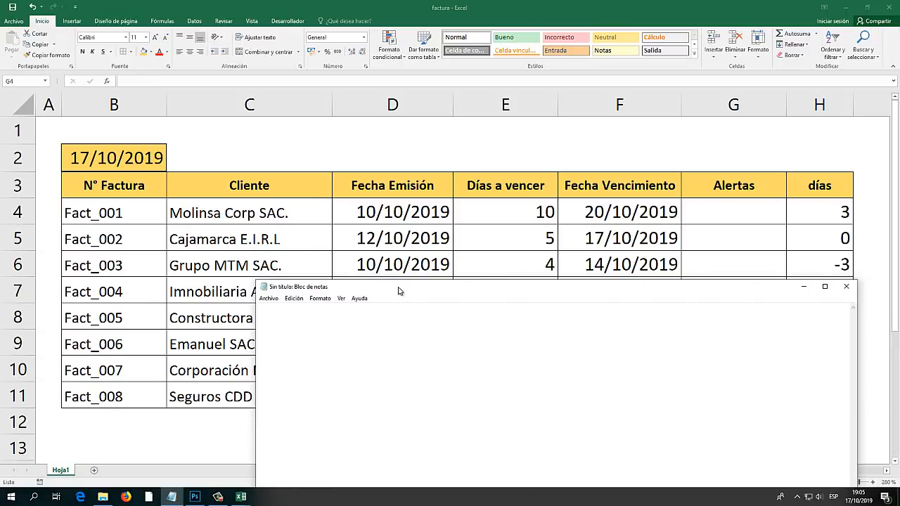
Write the first alert rule in the note: Si es mejor a "0" = "Vencido hace x días".
{"action": "type", "text": "Si es mejor a"}
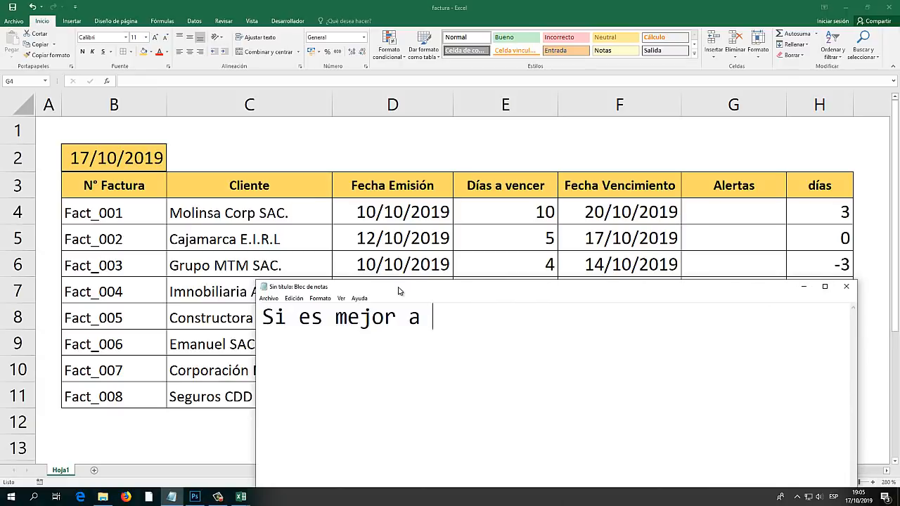
{"action": "type", "text": " \"0\" =\""}
{"action": "key", "text": "BackSpace"}
{"action": "type", "text": "\"Ve"}
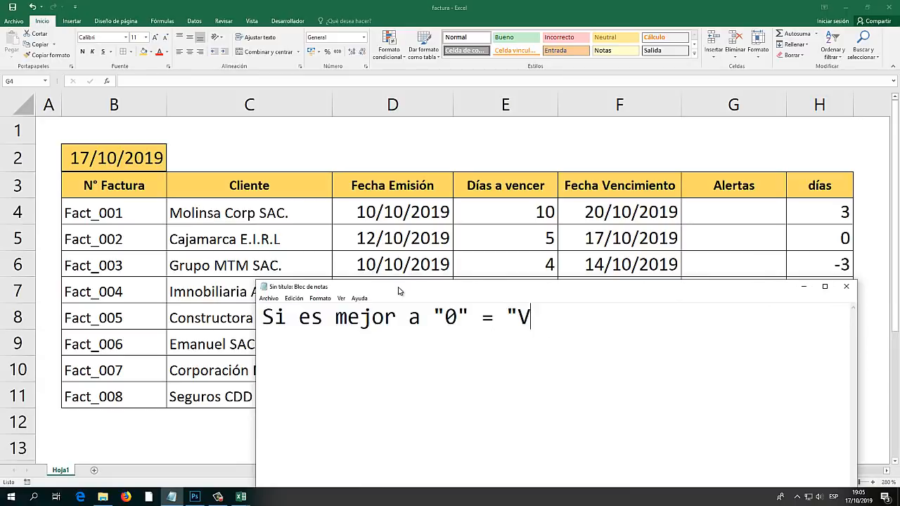
{"action": "key", "text": "BackSpace"}
{"action": "key", "text": "BackSpace"}
{"action": "type", "text": "S"}
{"action": "key", "text": "BackSpace"}
{"action": "type", "text": "Vencido"}
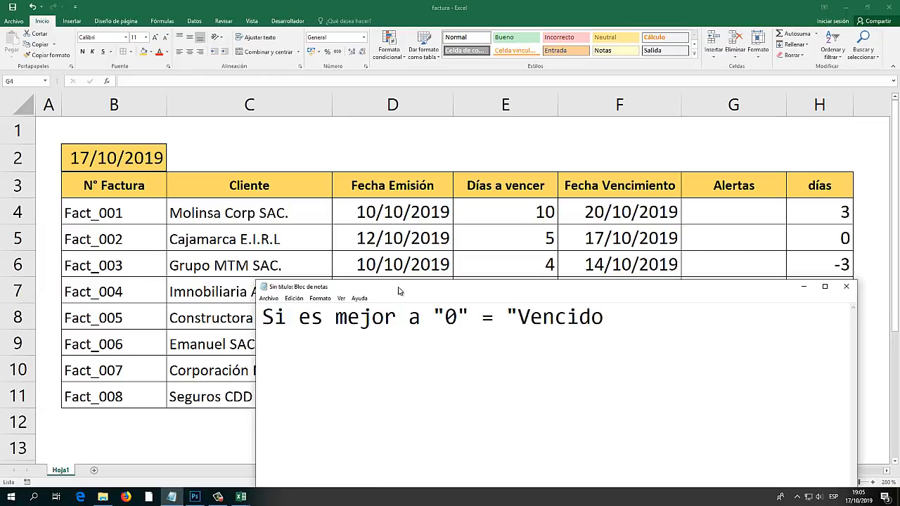
{"action": "type", "text": " hace x días"}
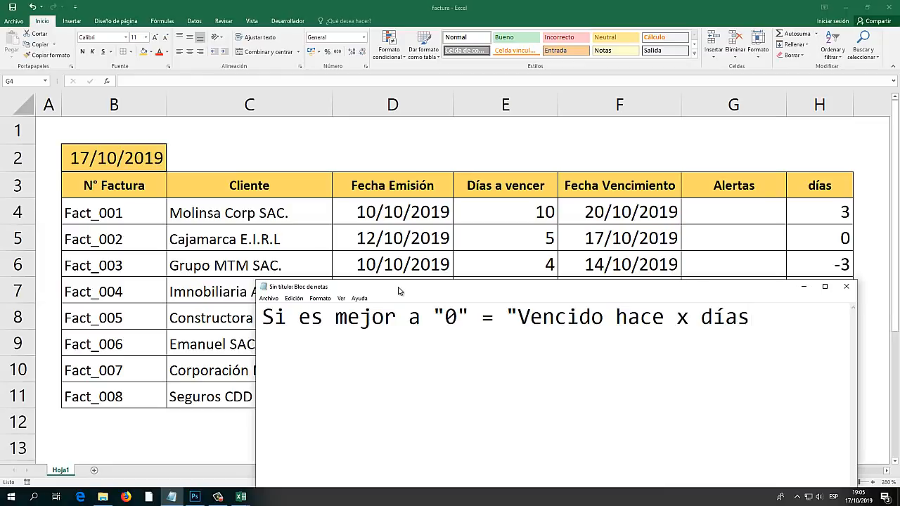
{"action": "type", "text": "\""}
Correct the word "mejor" to "menor" in the first alert rule.
{"action": "double_click", "coordinate": [682, 318]}
{"action": "left_click_drag", "start_coordinate": [762, 318], "coordinate": [226, 322]}
{"action": "left_click", "coordinate": [422, 320]}
{"action": "left_click_drag", "start_coordinate": [762, 319], "coordinate": [248, 317]}
{"action": "left_click", "coordinate": [374, 320]}
{"action": "left_click_drag", "start_coordinate": [373, 318], "coordinate": [360, 318]}
{"action": "type", "text": "n"}
Compare the first rule's condition with the días values in H5:H7 in Excel and return to the Notepad note.
{"action": "left_click_drag", "start_coordinate": [470, 318], "coordinate": [262, 318]}
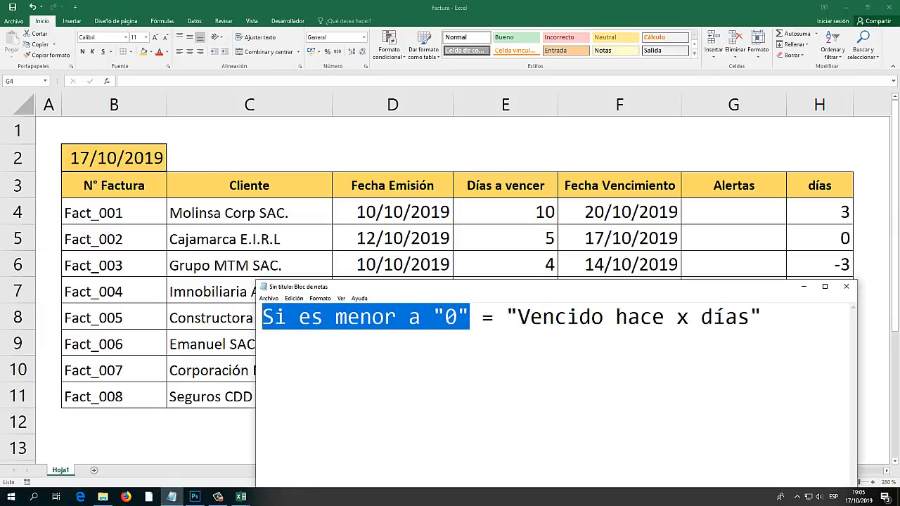
{"action": "left_click", "coordinate": [825, 237]}
{"action": "left_click", "coordinate": [796, 258]}
{"action": "key", "text": "Down"}
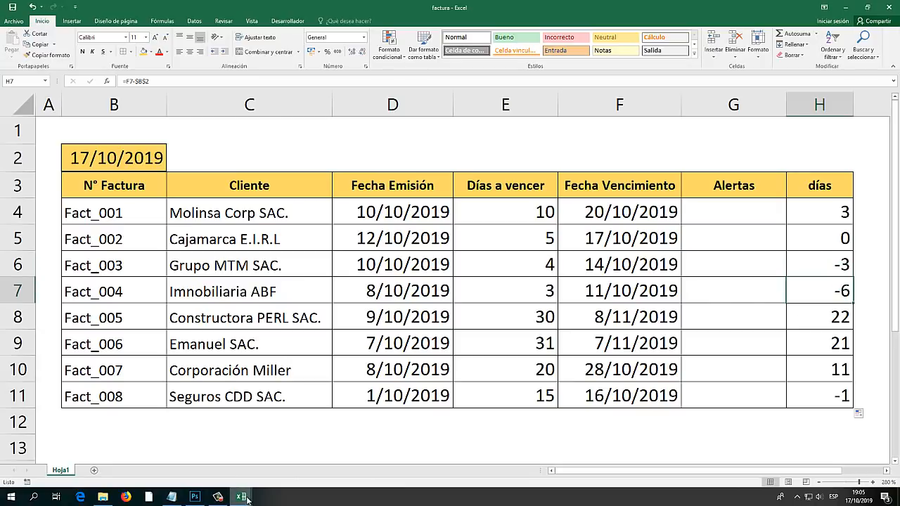
{"action": "left_click", "coordinate": [172, 497]}
{"action": "left_click", "coordinate": [501, 347]}
{"action": "left_click", "coordinate": [541, 320]}
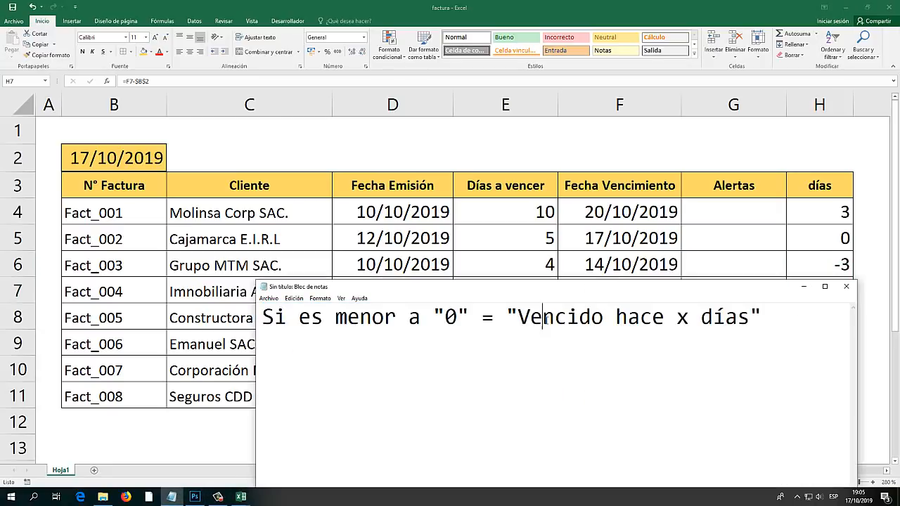
{"action": "left_click", "coordinate": [627, 320]}
Write the second alert rule on a new line: Si es igual a "0" = "Vence hoy".
{"action": "left_click", "coordinate": [771, 318]}
{"action": "type", "text": "Si es"}
{"action": "key", "text": "BackSpace"}
{"action": "key", "text": "BackSpace"}
{"action": "type", "text": "es igual a "}
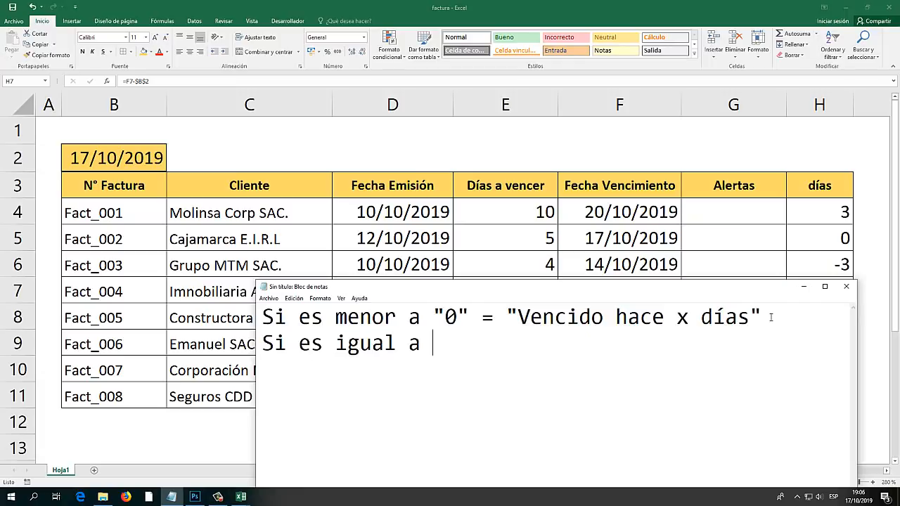
{"action": "type", "text": "\"0\" = \"Vence hoy"}
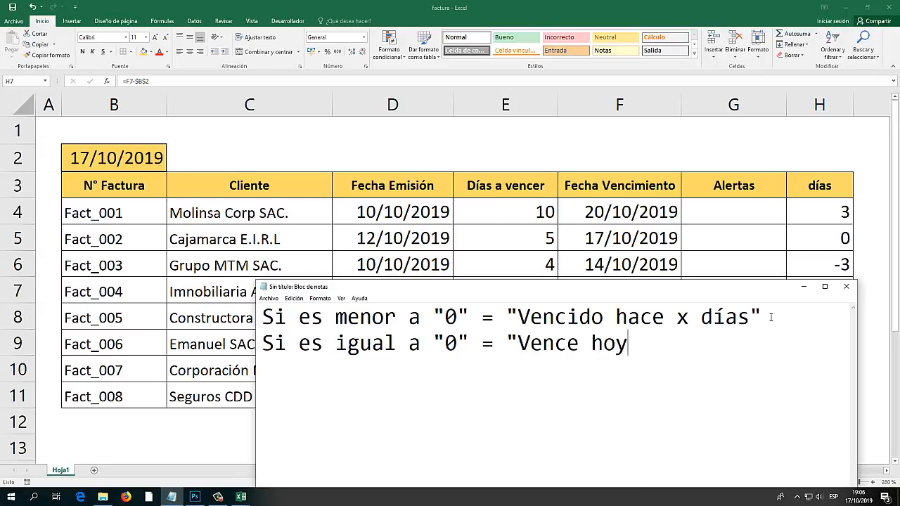
{"action": "type", "text": "\""}
Examine the empty Alertas cells G4:G11 in Excel and return to the Notepad note.
{"action": "left_click", "coordinate": [758, 3]}
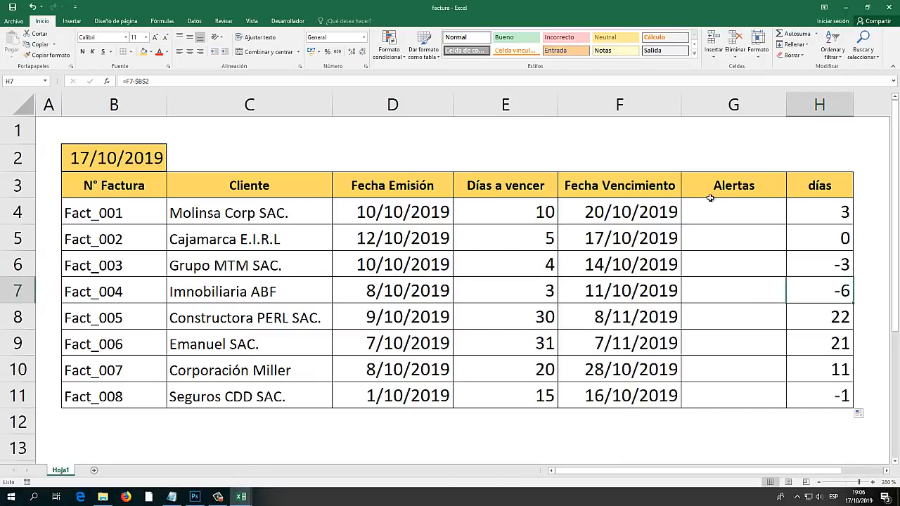
{"action": "left_click_drag", "start_coordinate": [710, 200], "coordinate": [729, 390]}
{"action": "left_click", "coordinate": [729, 265]}
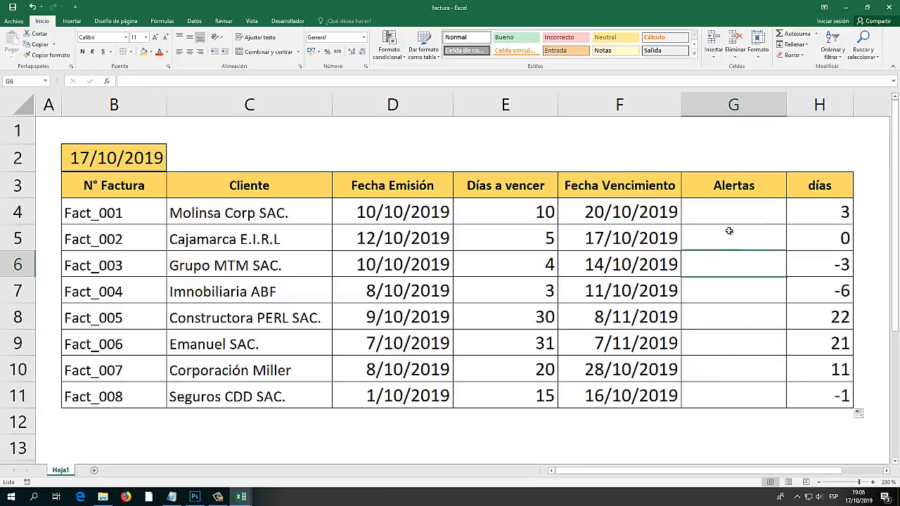
{"action": "left_click", "coordinate": [729, 230]}
{"action": "left_click", "coordinate": [171, 498]}
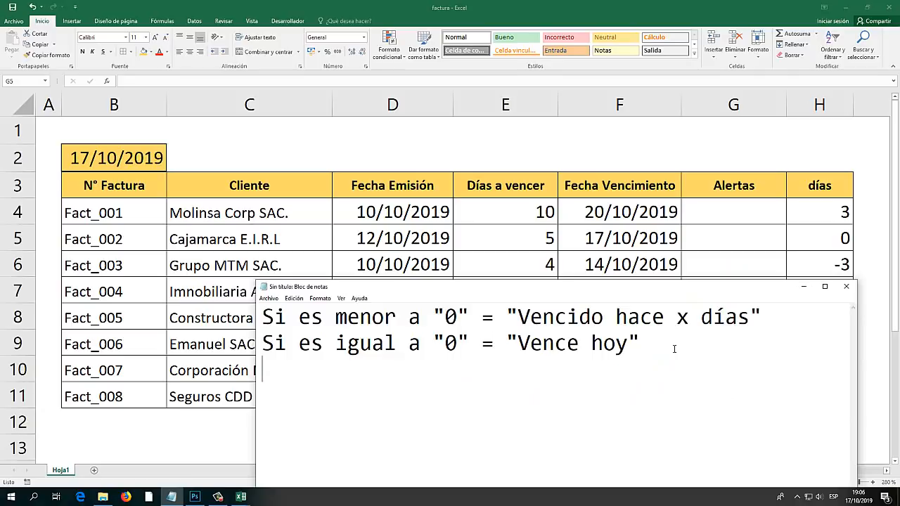
Write the third alert rule below the second: Si es menor a "4" = "Tiene x días".
{"action": "type", "text": "Si es menor a \"42"}
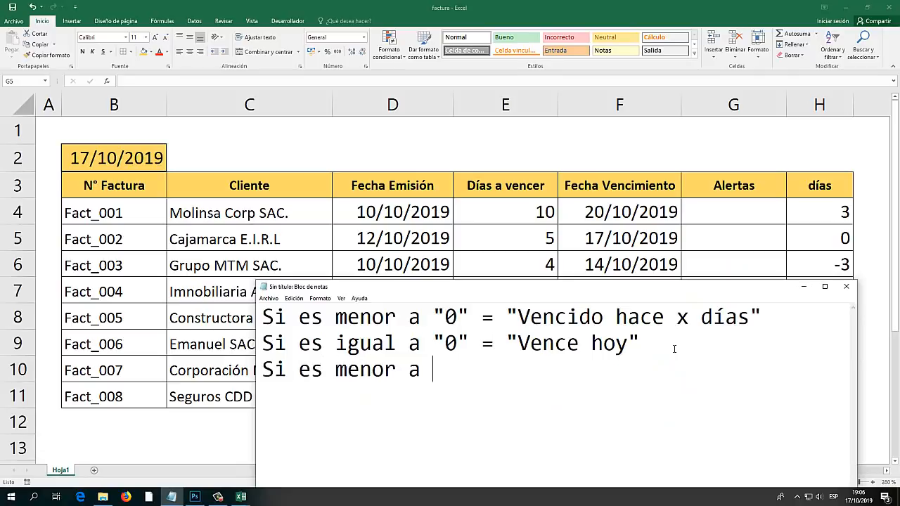
{"action": "key", "text": "BackSpace"}
{"action": "type", "text": "\" = \"#"}
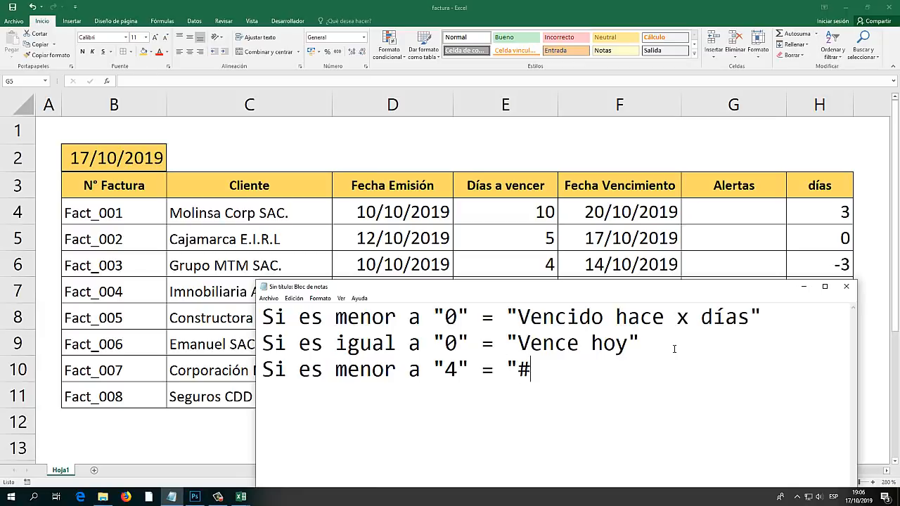
{"action": "key", "text": "BackSpace"}
{"action": "type", "text": "ie"}
{"action": "key", "text": "BackSpace"}
{"action": "key", "text": "BackSpace"}
{"action": "type", "text": "Tien"}
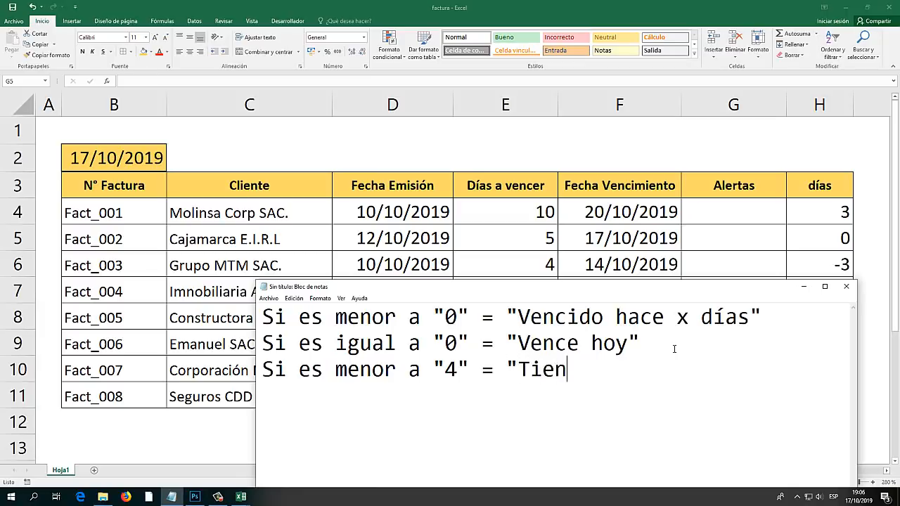
{"action": "type", "text": "e x días\""}
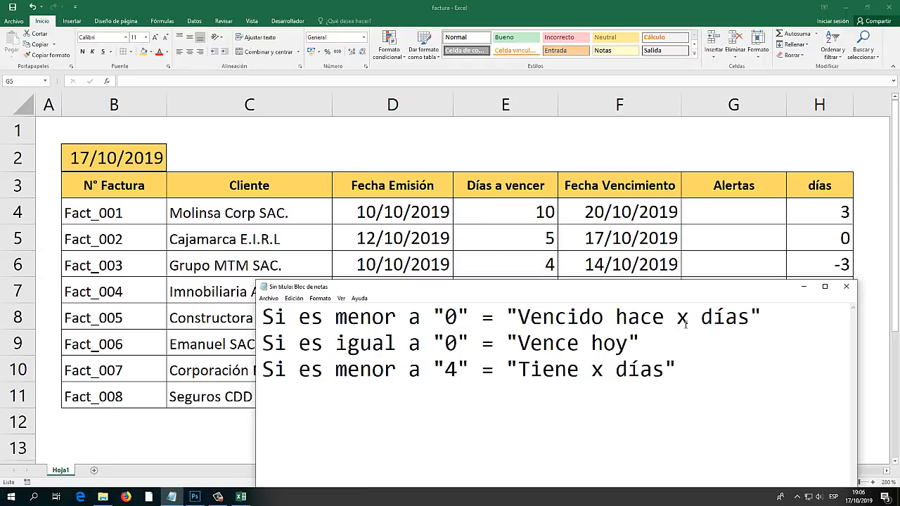
Review the three alert rules in the note, highlighting the condition and message of each against the días column.
{"action": "left_click_drag", "start_coordinate": [765, 318], "coordinate": [264, 318]}
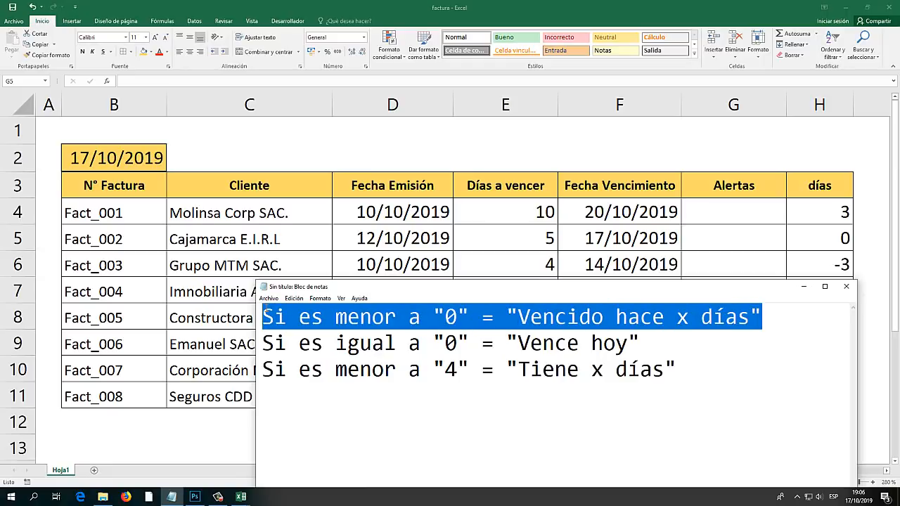
{"action": "left_click", "coordinate": [386, 317]}
{"action": "double_click", "coordinate": [459, 322]}
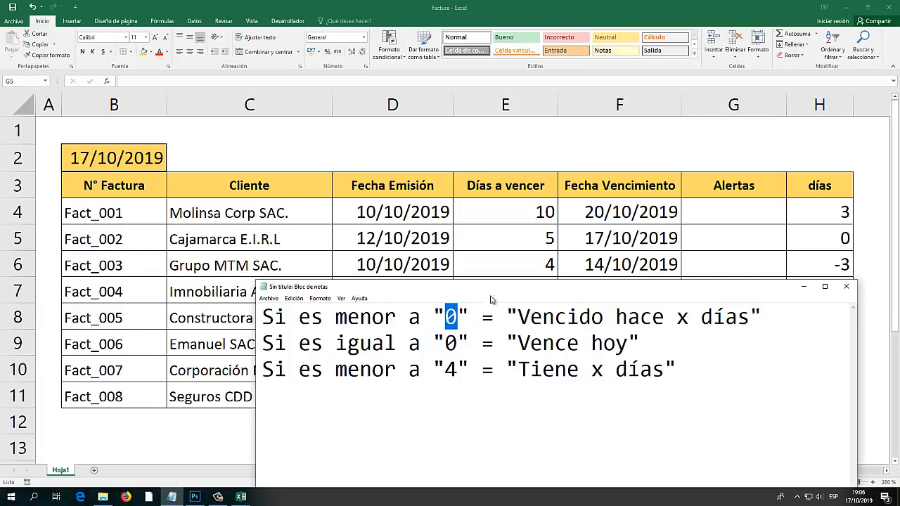
{"action": "left_click", "coordinate": [465, 318]}
{"action": "left_click_drag", "start_coordinate": [464, 318], "coordinate": [262, 318]}
{"action": "left_click", "coordinate": [350, 318]}
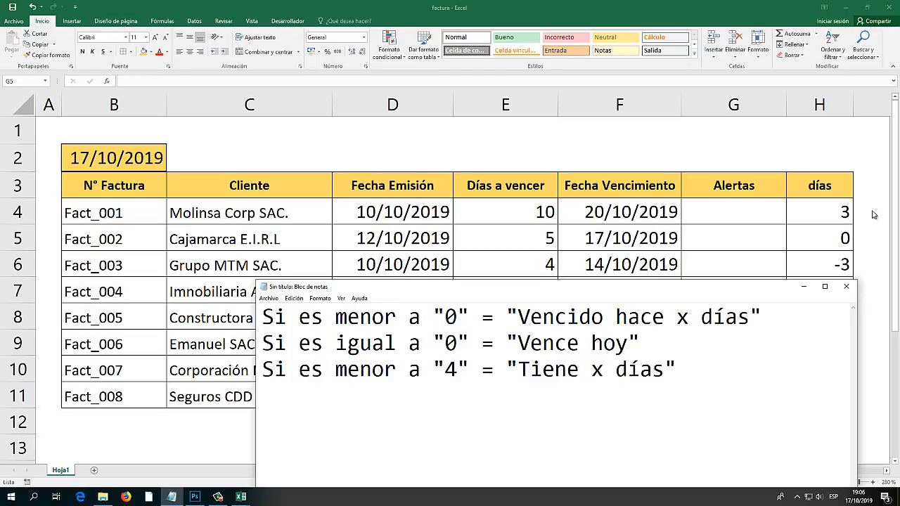
{"action": "left_click", "coordinate": [474, 317]}
{"action": "left_click_drag", "start_coordinate": [474, 317], "coordinate": [263, 318]}
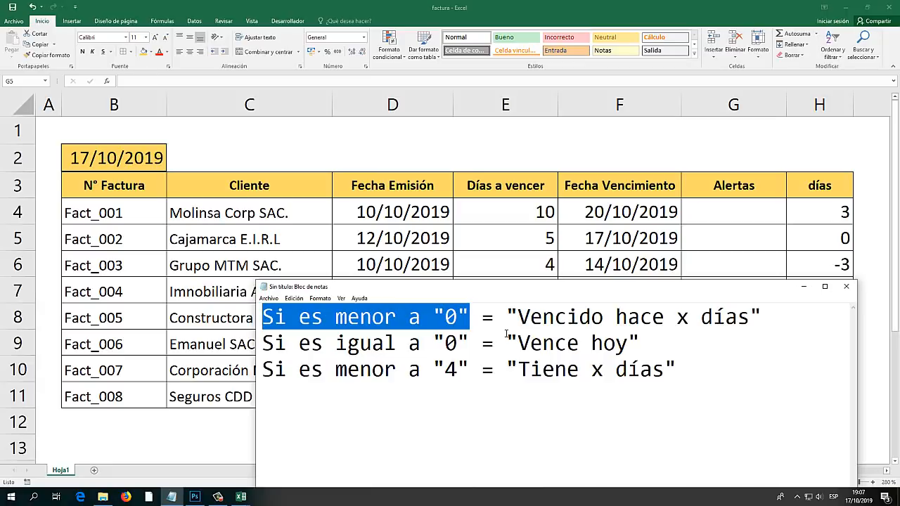
{"action": "left_click_drag", "start_coordinate": [751, 317], "coordinate": [519, 317]}
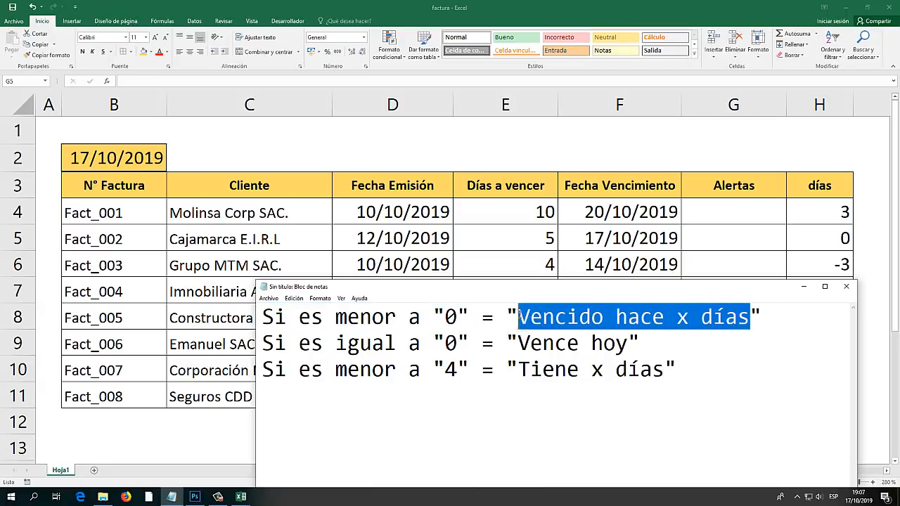
{"action": "left_click_drag", "start_coordinate": [458, 343], "coordinate": [359, 343]}
{"action": "left_click_drag", "start_coordinate": [617, 343], "coordinate": [457, 369]}
{"action": "left_click", "coordinate": [311, 369]}
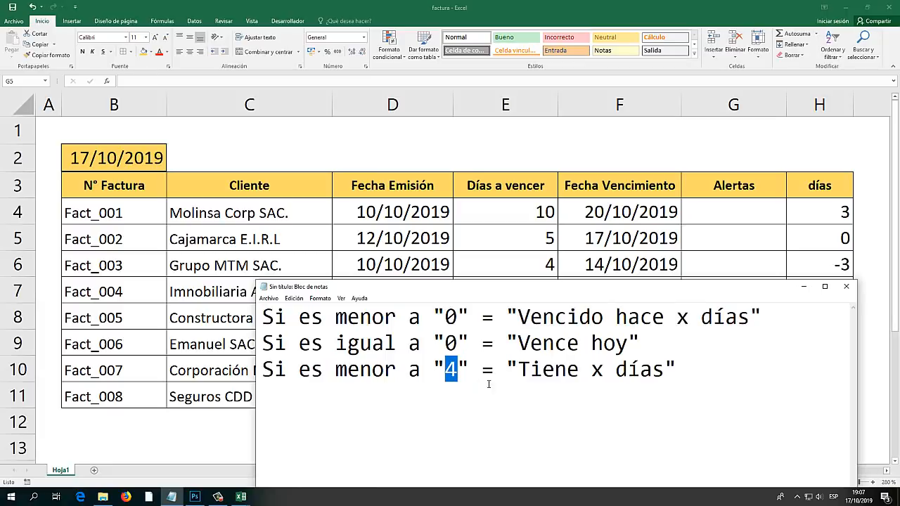
{"action": "left_click", "coordinate": [446, 370]}
{"action": "left_click_drag", "start_coordinate": [458, 368], "coordinate": [450, 368]}
Add the final rule Caso contrario = "Faltan x días" on a new line and highlight all four rules.
{"action": "left_click", "coordinate": [581, 374]}
{"action": "key", "text": "Return"}
{"action": "key", "text": "shift+Up"}
{"action": "key", "text": "shift+Up"}
{"action": "left_click", "coordinate": [363, 398]}
{"action": "type", "text": "Caso contrario"}
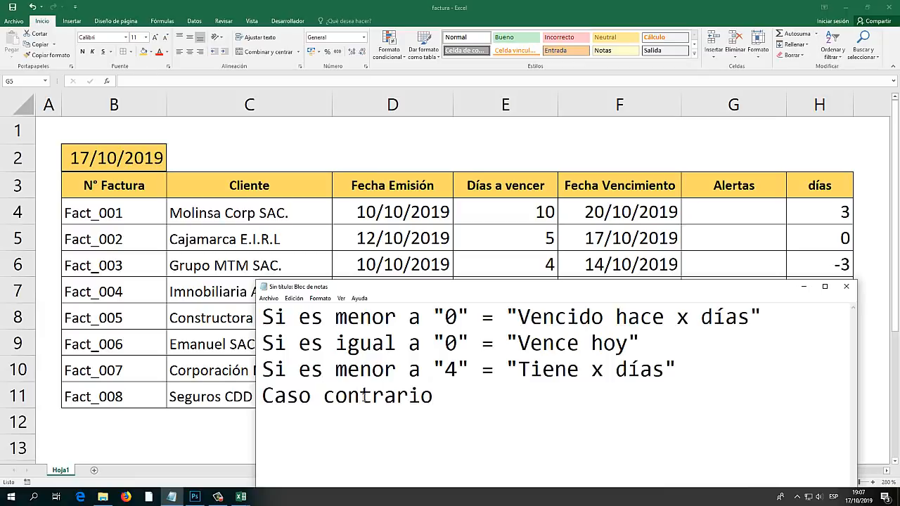
{"action": "type", "text": " = \"Faltan x días"}
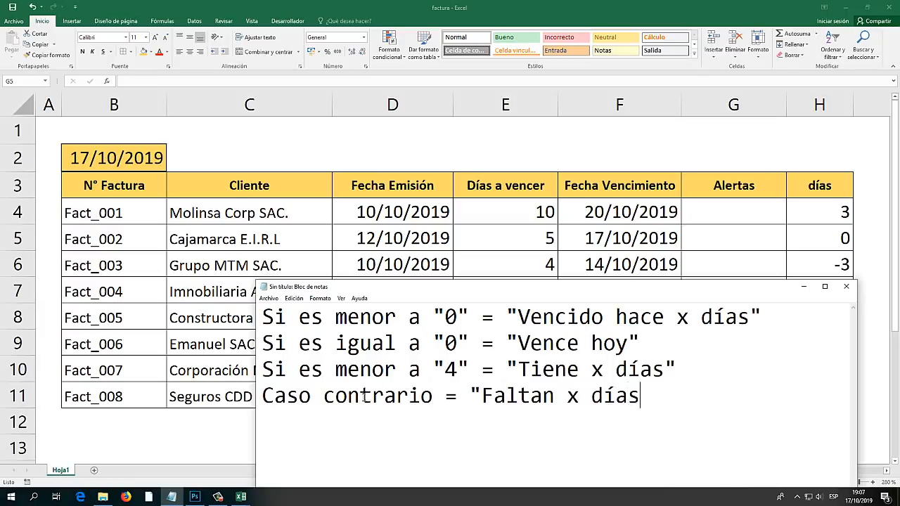
{"action": "type", "text": "\""}
{"action": "left_click_drag", "start_coordinate": [652, 397], "coordinate": [460, 377]}
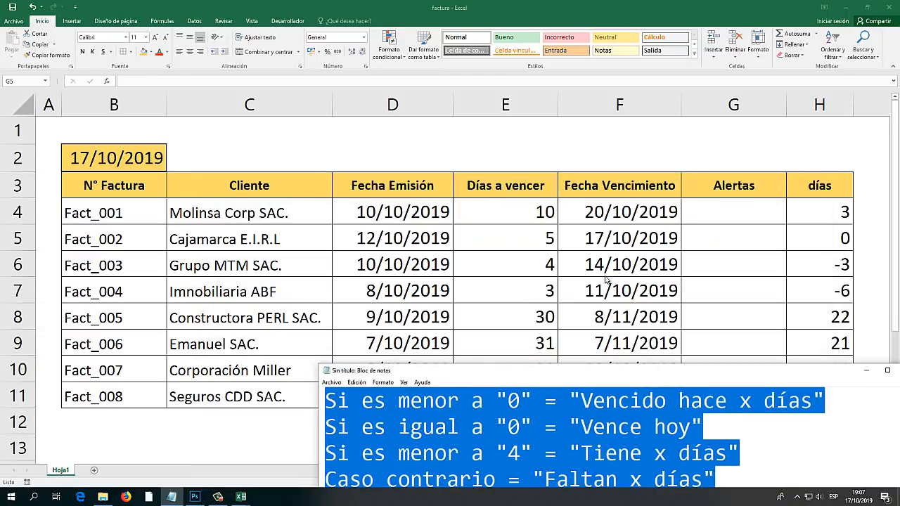
Try a basic SI formula in G4 that tests H4<0 with empty texts for both results, then discard it.
{"action": "left_click", "coordinate": [706, 211]}
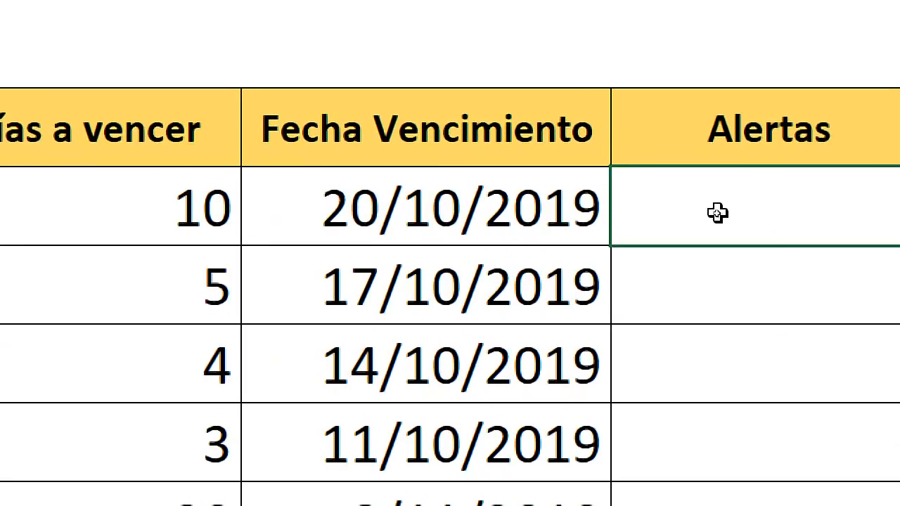
{"action": "type", "text": "=si"}
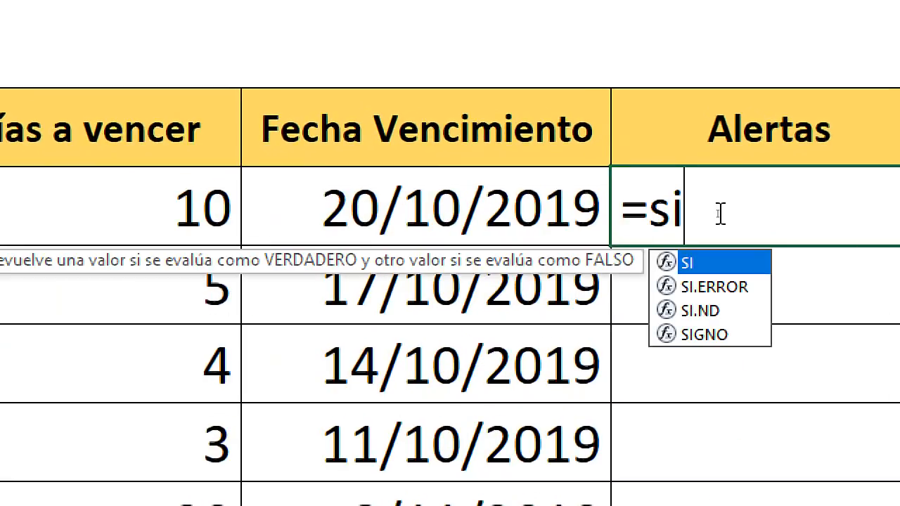
{"action": "key", "text": "Tab"}
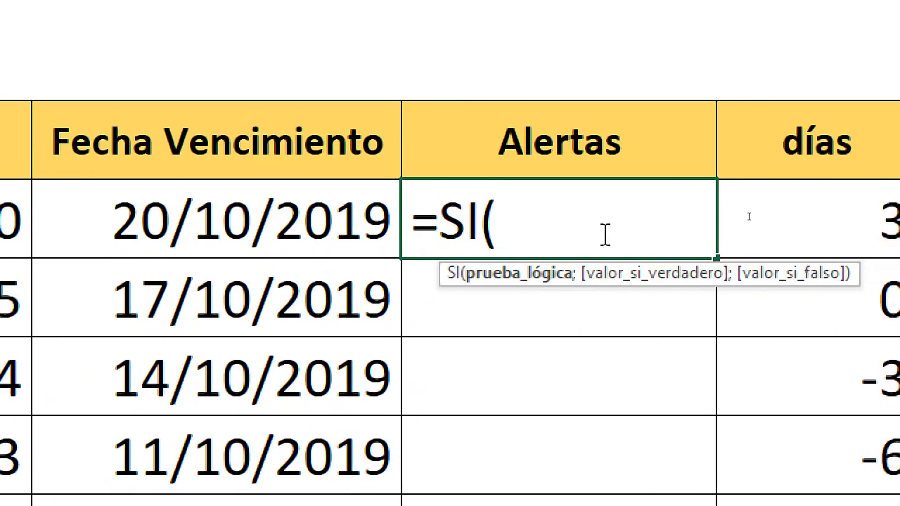
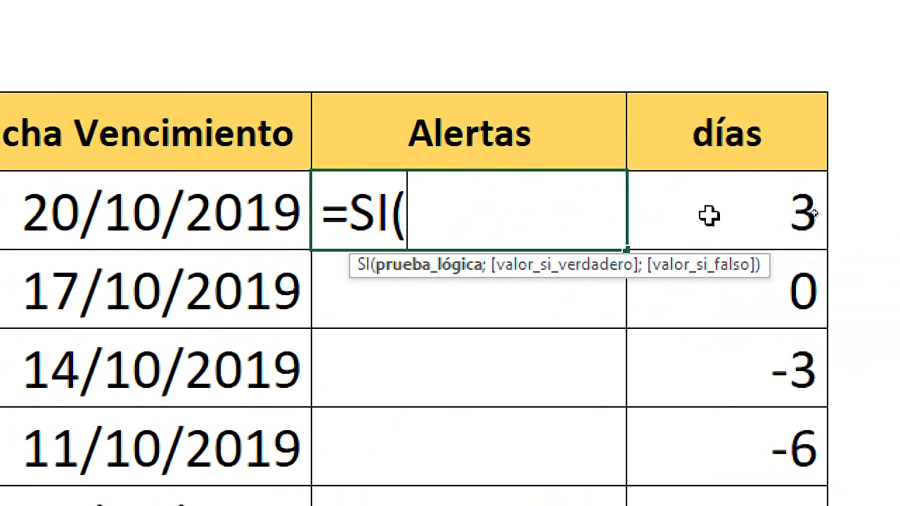
{"action": "left_click", "coordinate": [713, 213]}
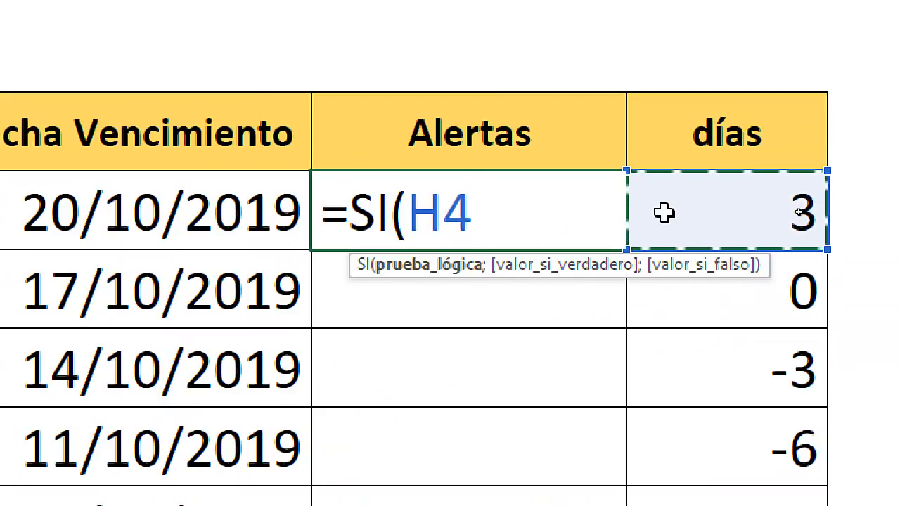
{"action": "type", "text": "<"}
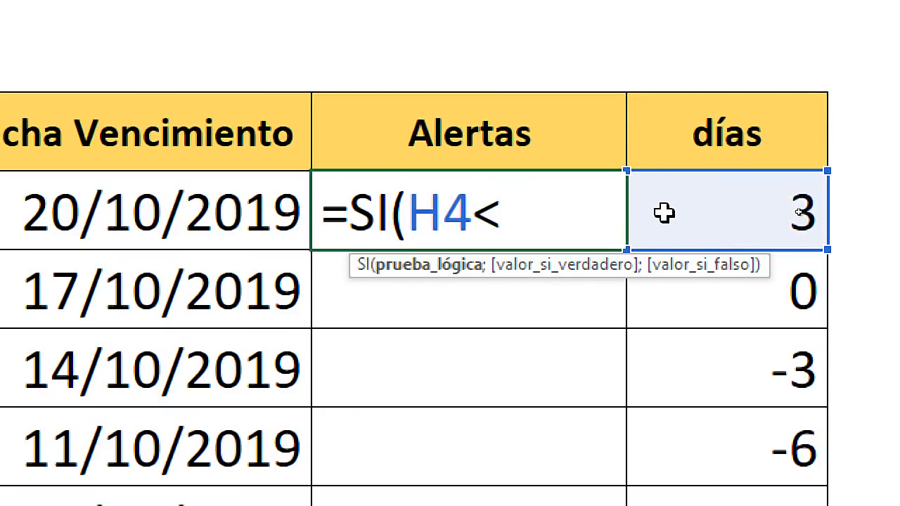
{"action": "type", "text": "0"}
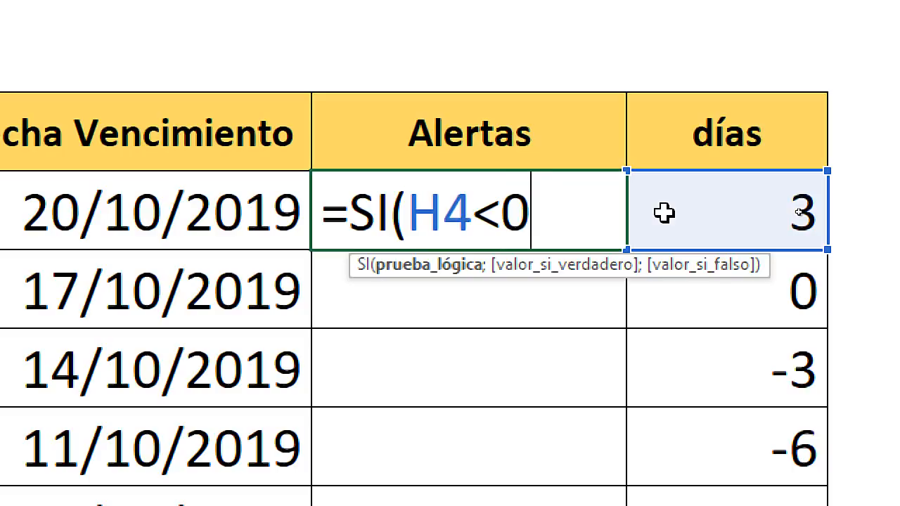
{"action": "type", "text": ";"}
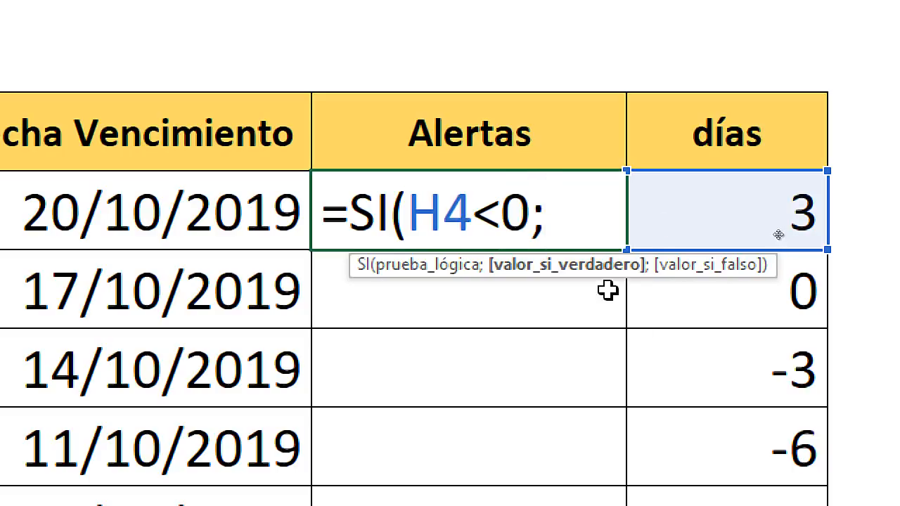
{"action": "type", "text": "\"\""}
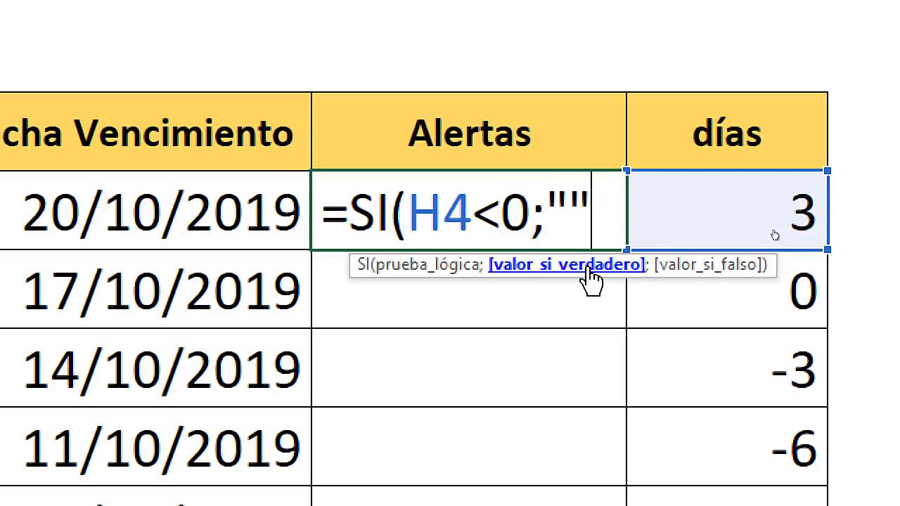
{"action": "type", "text": ";"}
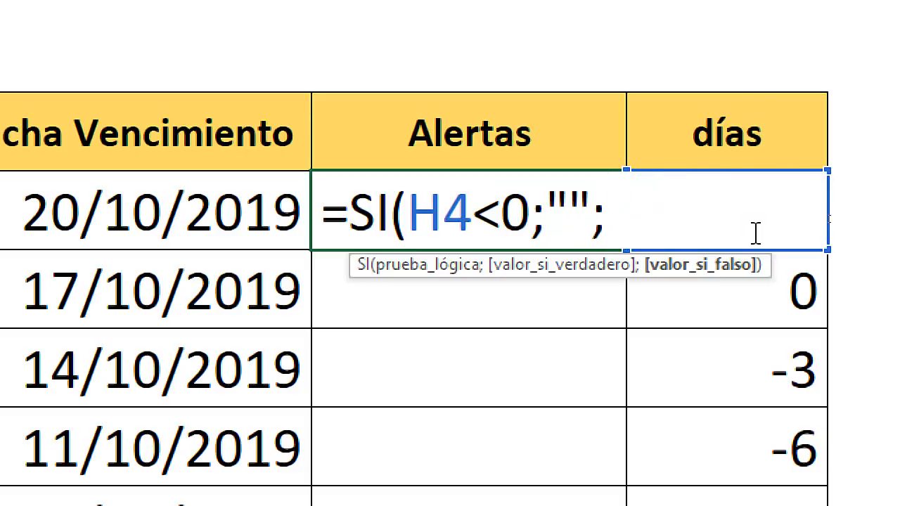
{"action": "type", "text": "\"\""}
{"action": "left_click_drag", "start_coordinate": [690, 215], "coordinate": [319, 217]}
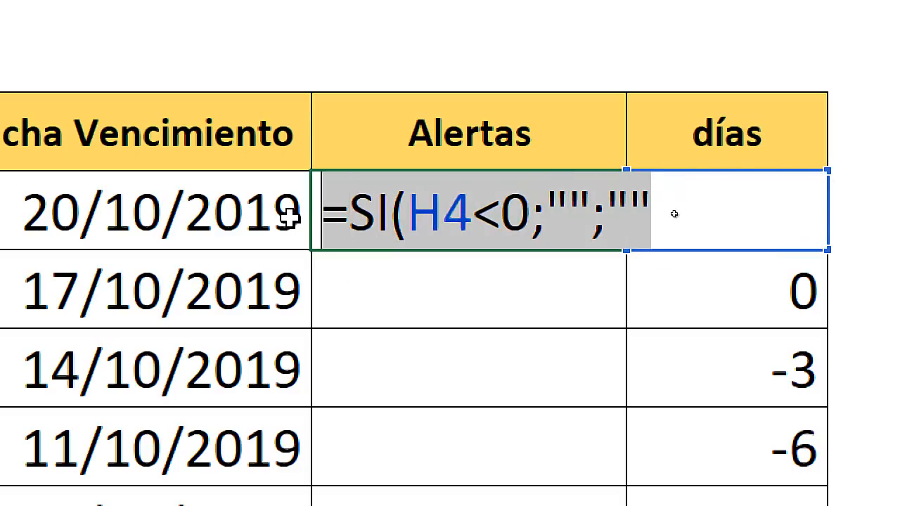
{"action": "key", "text": "ctrl+x"}
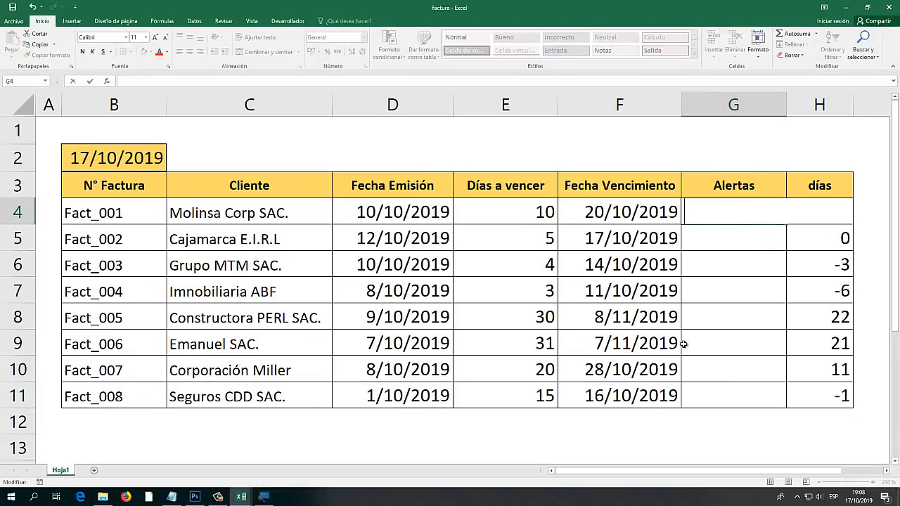
{"action": "key", "text": "Escape"}
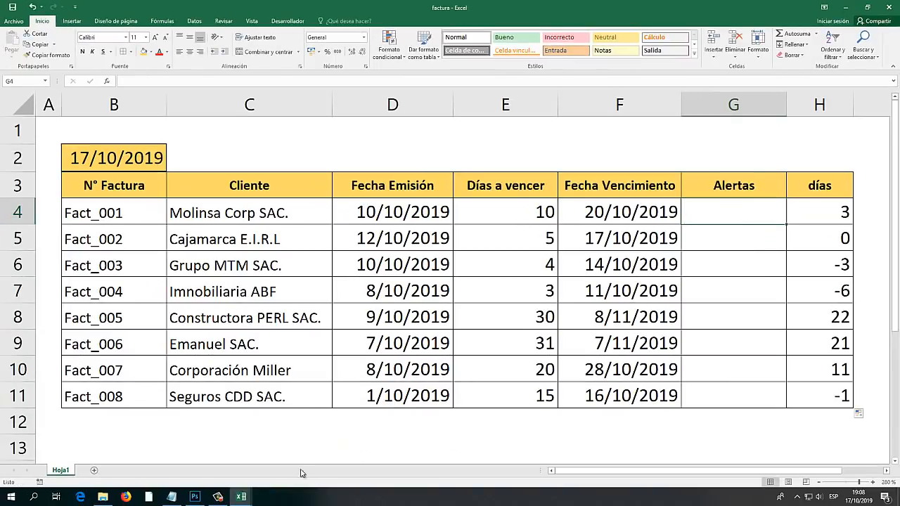
Switch back to the Notepad note, move it up over the table and widen it, with the cursor after the last rule.
{"action": "left_click", "coordinate": [171, 496]}
{"action": "left_click_drag", "start_coordinate": [421, 429], "coordinate": [348, 137]}
{"action": "left_click_drag", "start_coordinate": [240, 257], "coordinate": [77, 257]}
{"action": "left_click", "coordinate": [479, 244]}
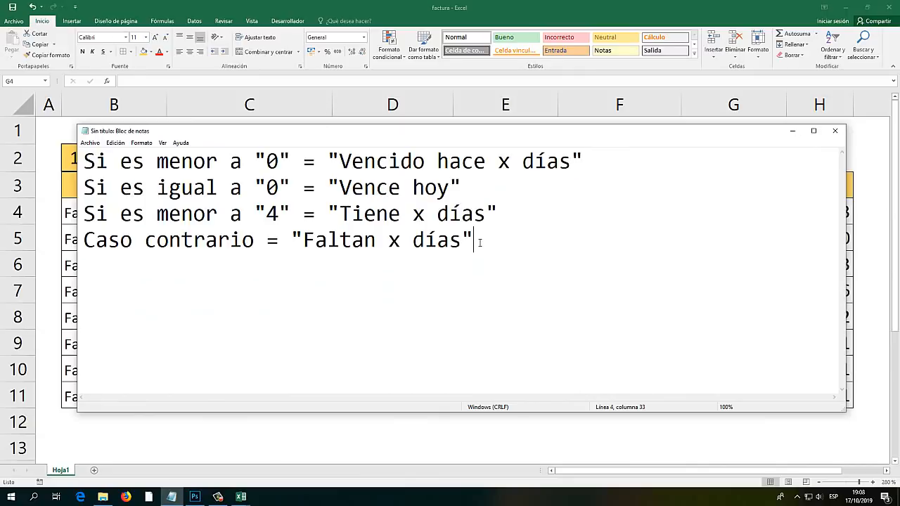
Start a formula with =SI( two lines below the rules in the note and highlight the first rule for reference.
{"action": "key", "text": "Return"}
{"action": "key", "text": "Return"}
{"action": "type", "text": "=SI"}
{"action": "left_click_drag", "start_coordinate": [410, 132], "coordinate": [431, 177]}
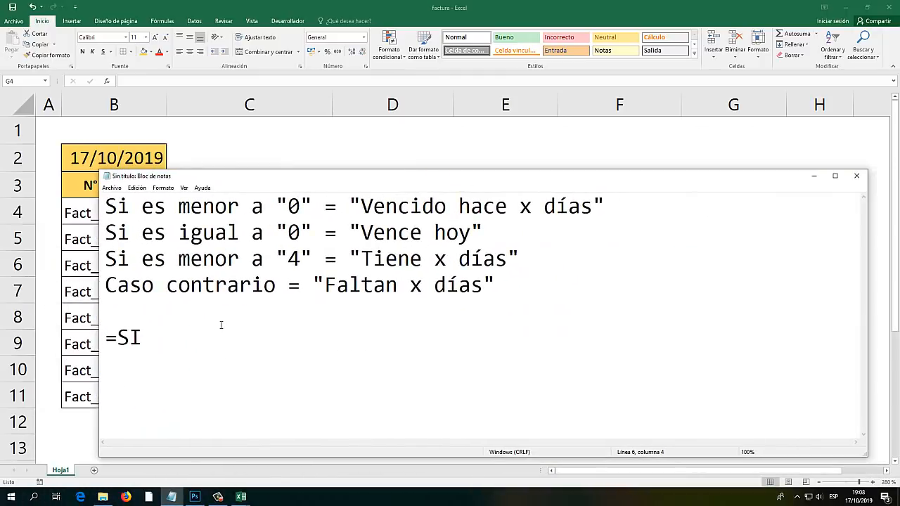
{"action": "type", "text": "("}
{"action": "left_click_drag", "start_coordinate": [606, 206], "coordinate": [105, 206]}
{"action": "left_click", "coordinate": [266, 206]}
{"action": "left_click_drag", "start_coordinate": [626, 206], "coordinate": [105, 206]}
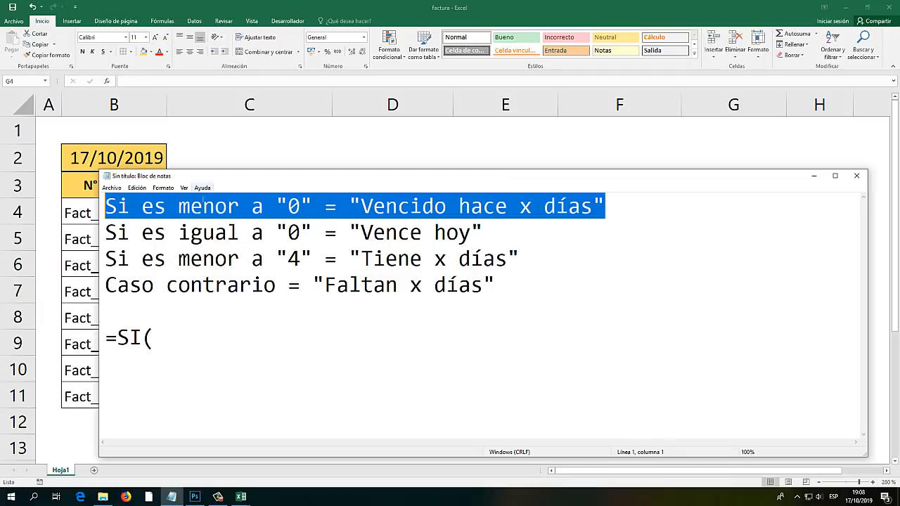
{"action": "left_click", "coordinate": [170, 340]}
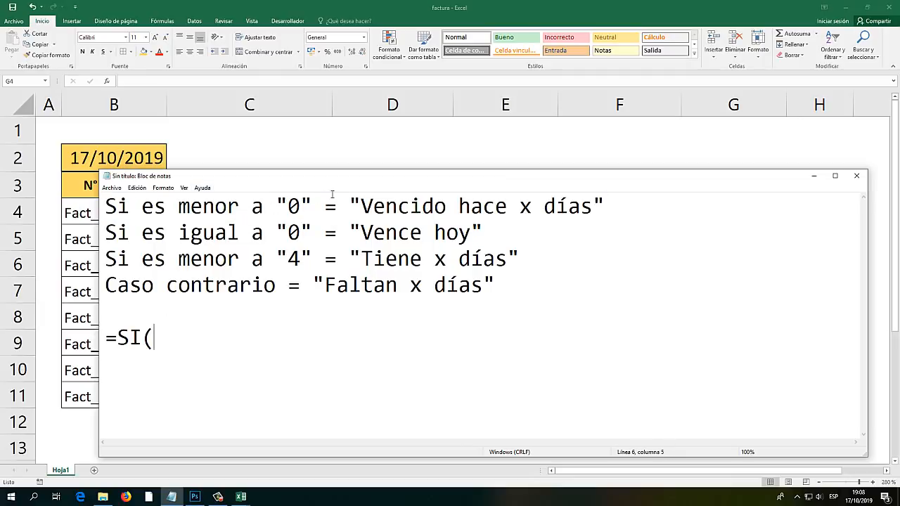
Move the note out of the way and examine where column H and row 4 meet in the días column.
{"action": "left_click_drag", "start_coordinate": [352, 176], "coordinate": [375, 403]}
{"action": "left_click", "coordinate": [832, 100]}
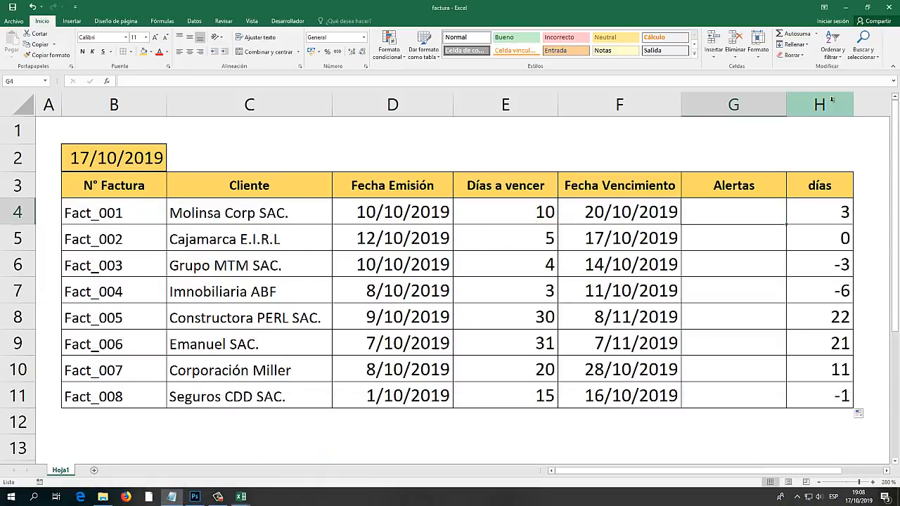
{"action": "left_click", "coordinate": [832, 100]}
{"action": "left_click", "coordinate": [823, 205]}
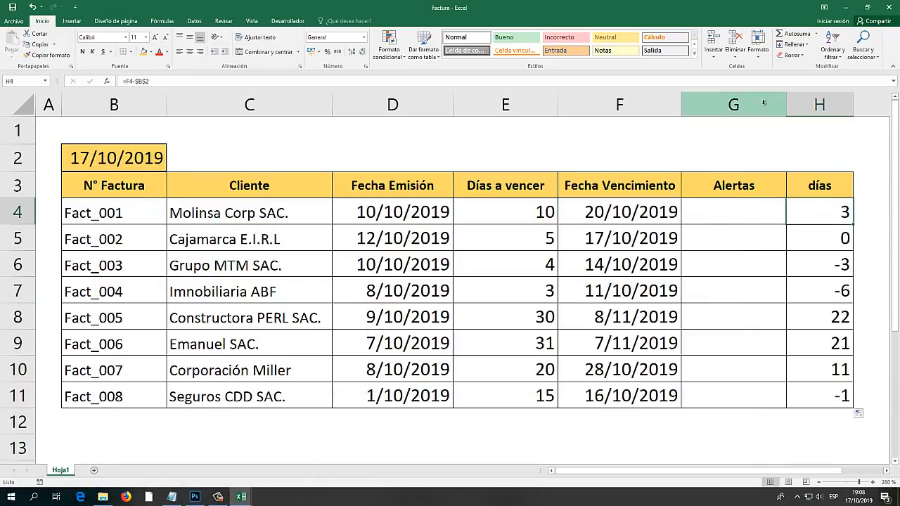
{"action": "left_click", "coordinate": [844, 106]}
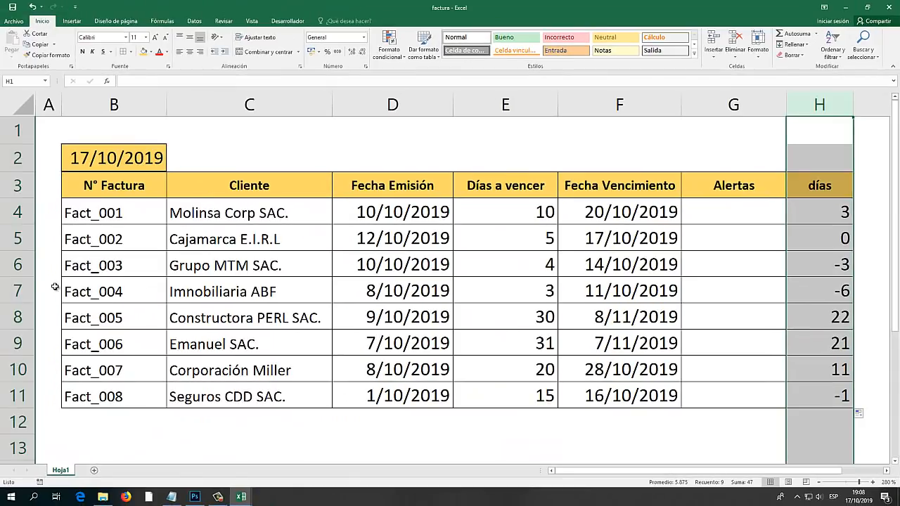
{"action": "left_click", "coordinate": [18, 213]}
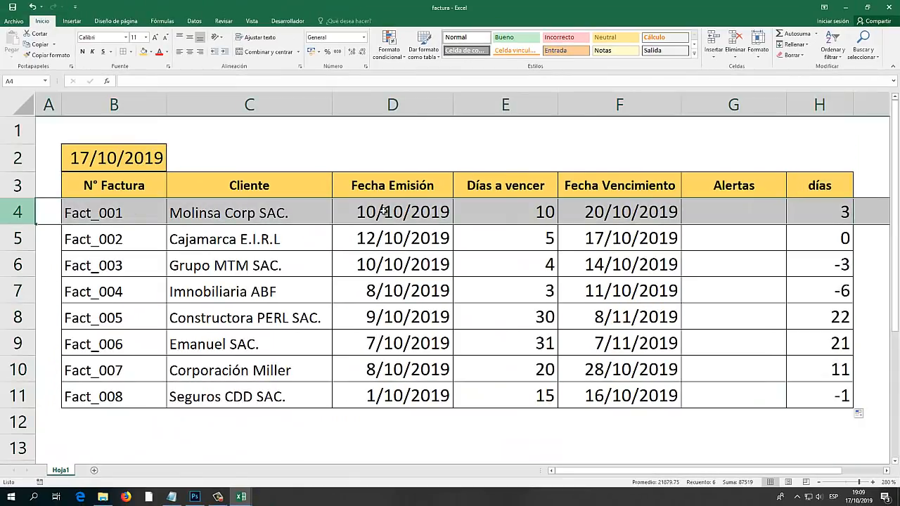
{"action": "left_click", "coordinate": [828, 212]}
{"action": "left_click", "coordinate": [817, 105]}
{"action": "left_click", "coordinate": [17, 213]}
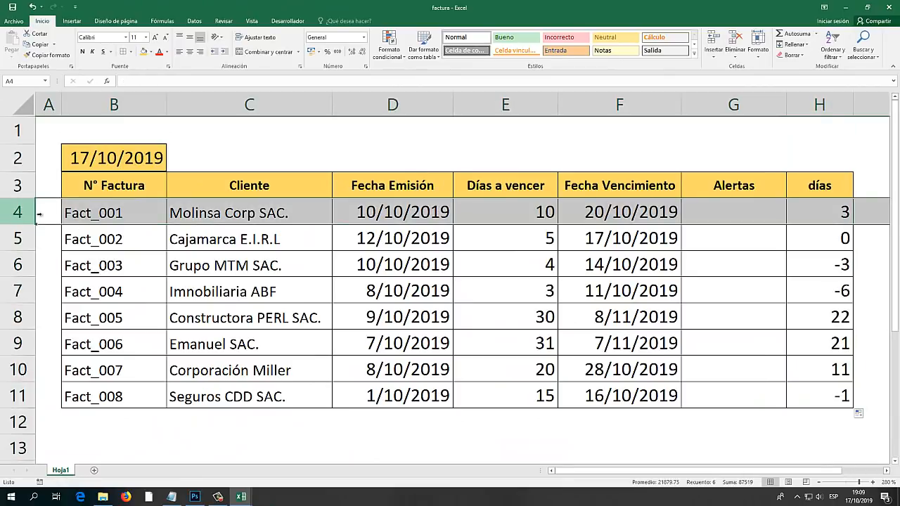
{"action": "left_click", "coordinate": [734, 211]}
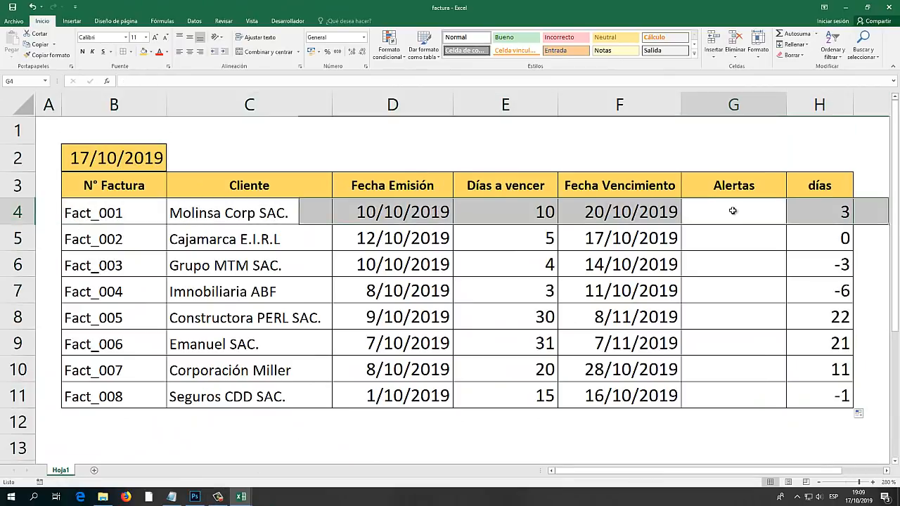
{"action": "type", "text": "=SI(H"}
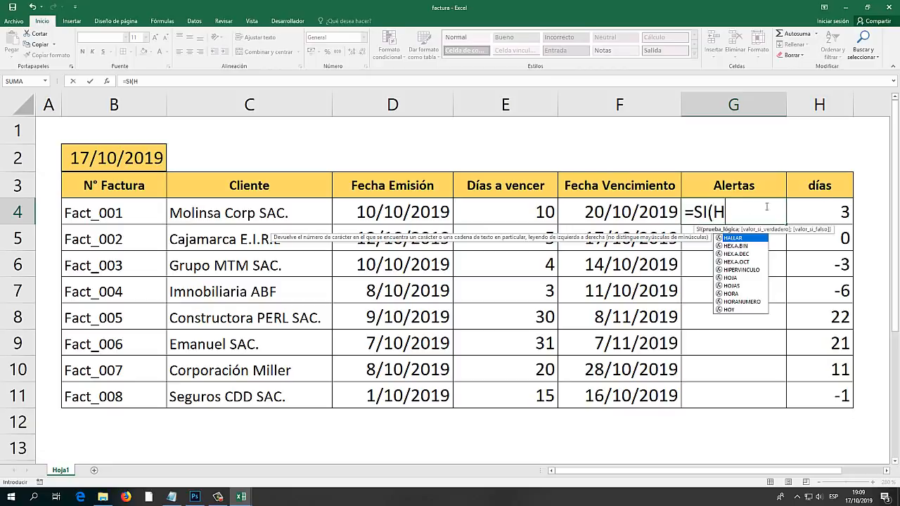
{"action": "key", "text": "BackSpace"}
{"action": "left_click", "coordinate": [824, 208]}
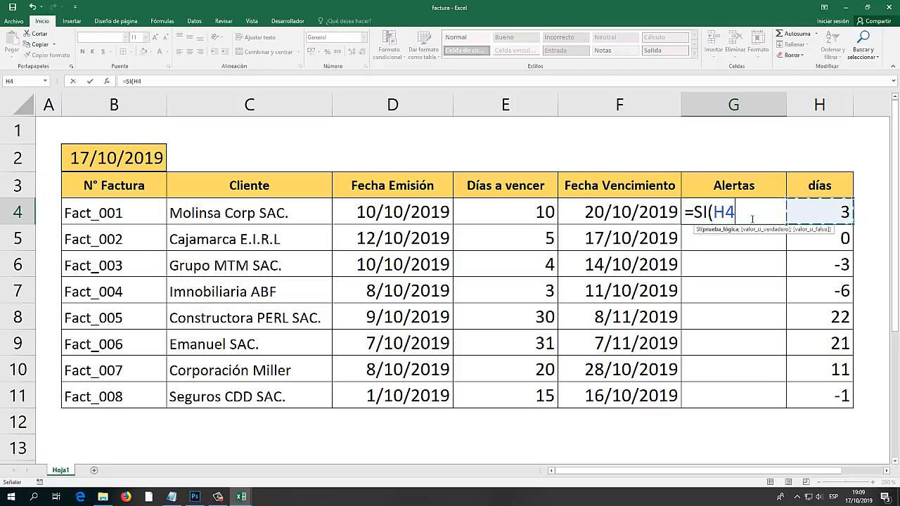
{"action": "key", "text": "Escape"}
Return to the Notepad note, move it up, and continue the formula with the condition H4<0 and a semicolon.
{"action": "left_click", "coordinate": [170, 497]}
{"action": "left_click_drag", "start_coordinate": [240, 406], "coordinate": [249, 246]}
{"action": "type", "text": "H4"}
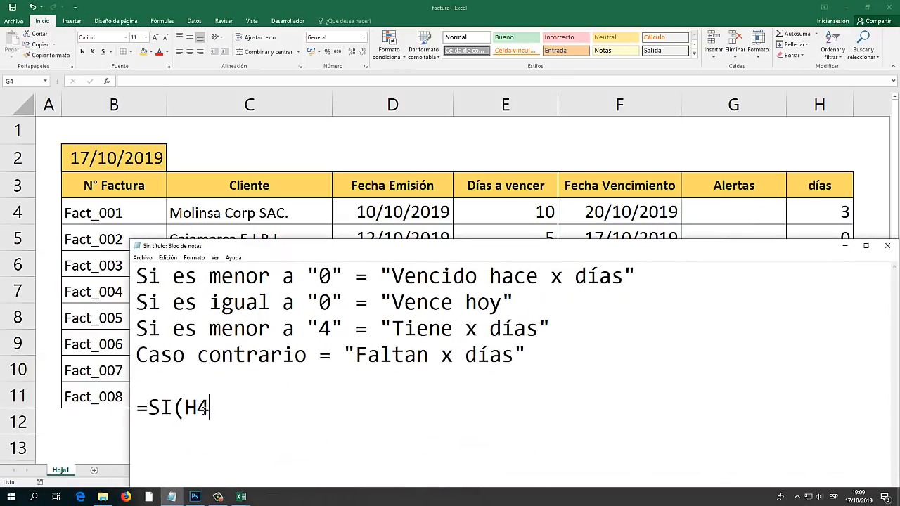
{"action": "type", "text": "<0"}
{"action": "left_click_drag", "start_coordinate": [344, 277], "coordinate": [104, 276]}
{"action": "left_click", "coordinate": [241, 408]}
{"action": "type", "text": ";"}
Complete the first SI with the first rule's message "Vencido hace x días" and an empty text as the false result.
{"action": "left_click_drag", "start_coordinate": [635, 276], "coordinate": [380, 276]}
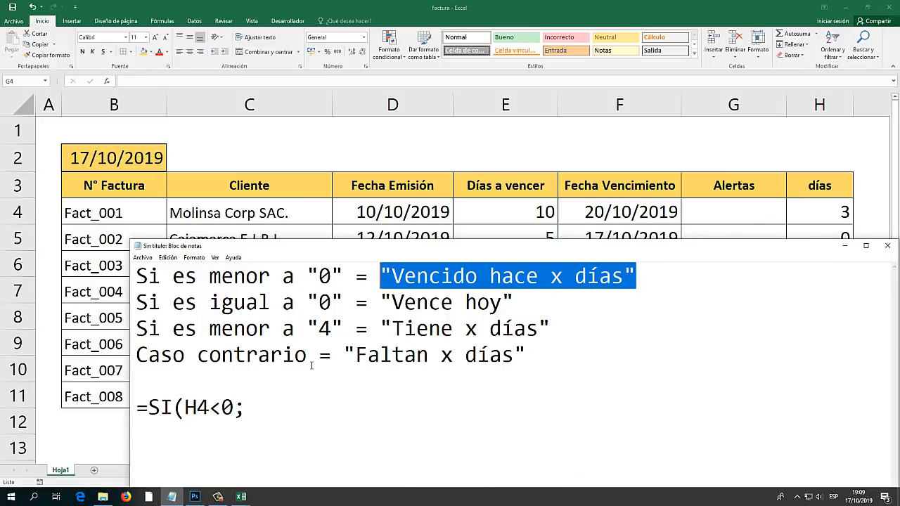
{"action": "left_click", "coordinate": [254, 416]}
{"action": "key", "text": "ctrl+v"}
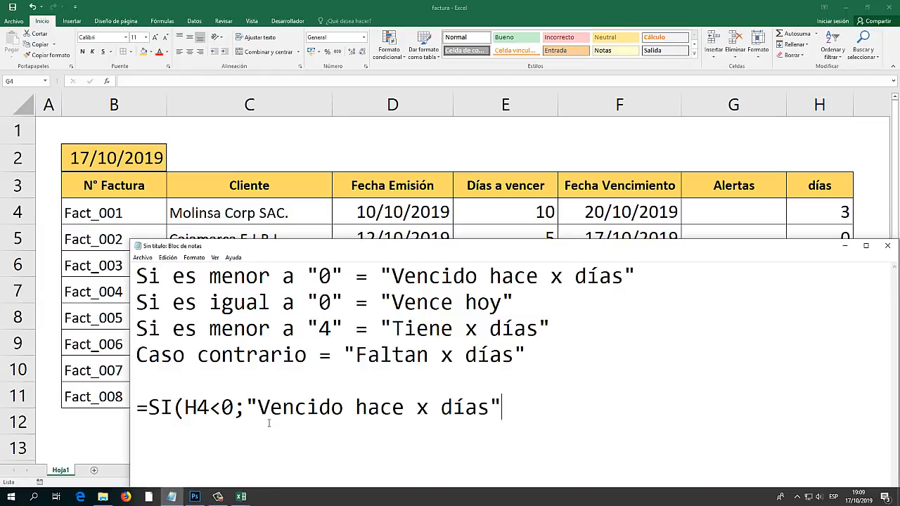
{"action": "type", "text": ";\"\")"}
{"action": "left_click_drag", "start_coordinate": [540, 407], "coordinate": [514, 408]}
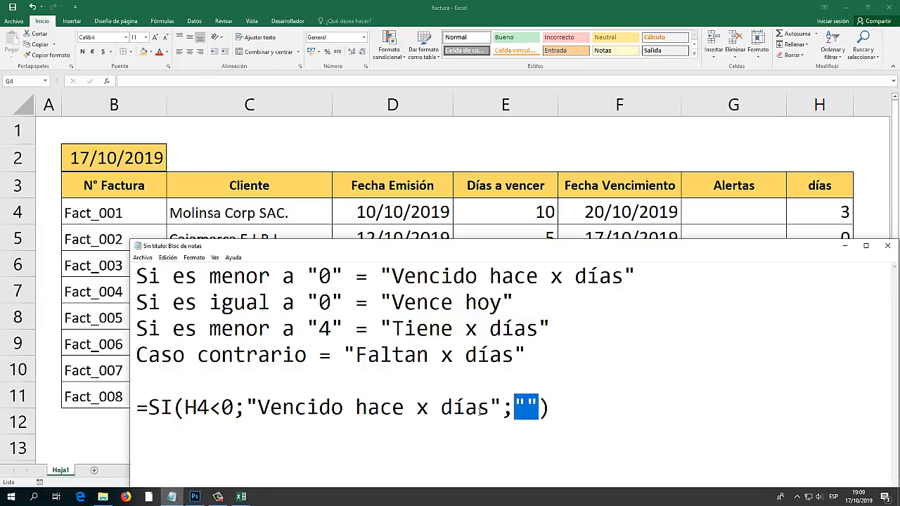
{"action": "left_click_drag", "start_coordinate": [236, 408], "coordinate": [186, 408]}
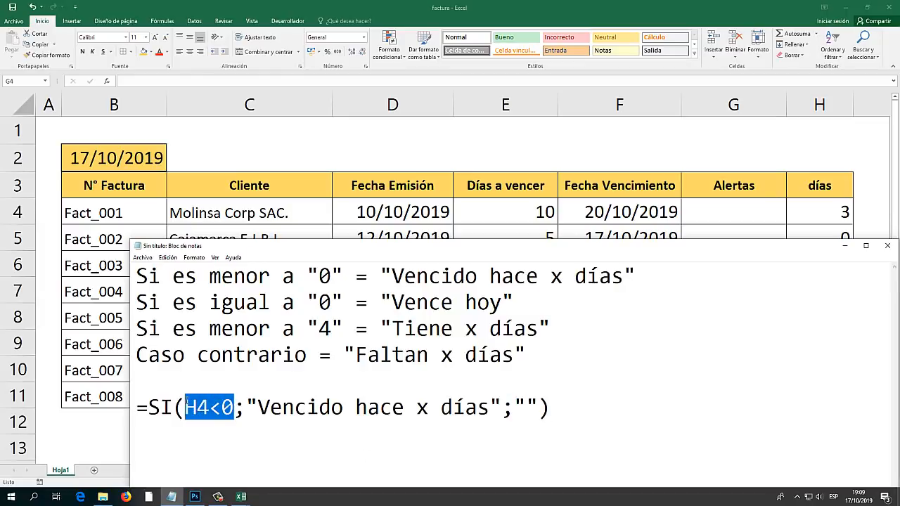
{"action": "left_click", "coordinate": [528, 407]}
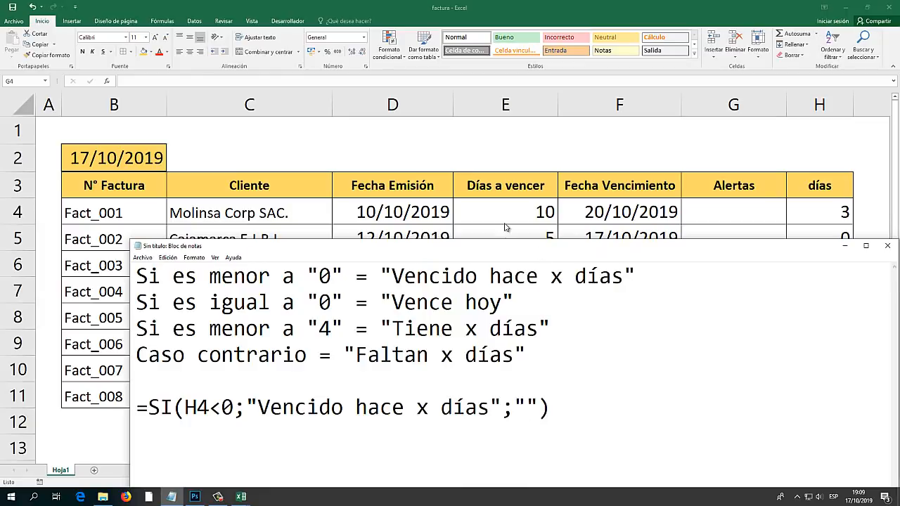
Move the note higher and start a second formula line with SI(H4=0; matching the "Si es igual a 0" rule.
{"action": "left_click_drag", "start_coordinate": [505, 251], "coordinate": [507, 191]}
{"action": "left_click", "coordinate": [554, 346]}
{"action": "key", "text": "Return"}
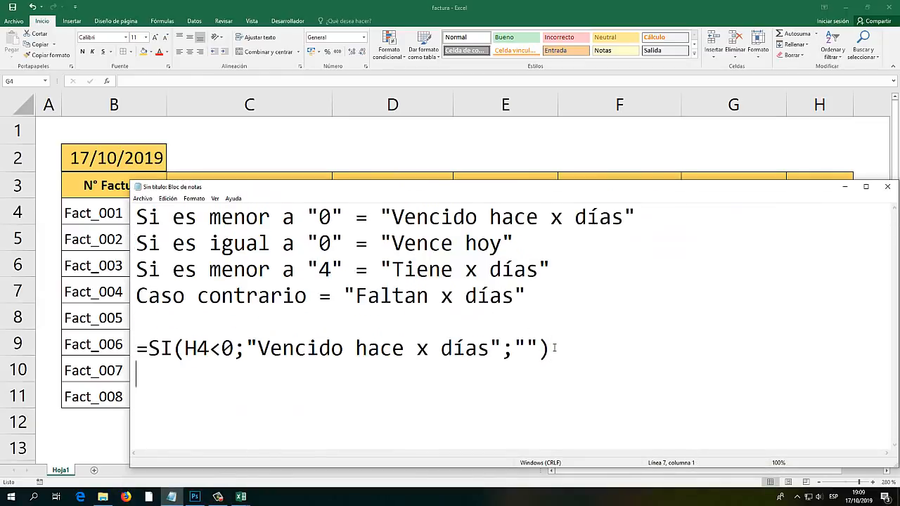
{"action": "type", "text": "SI(H4"}
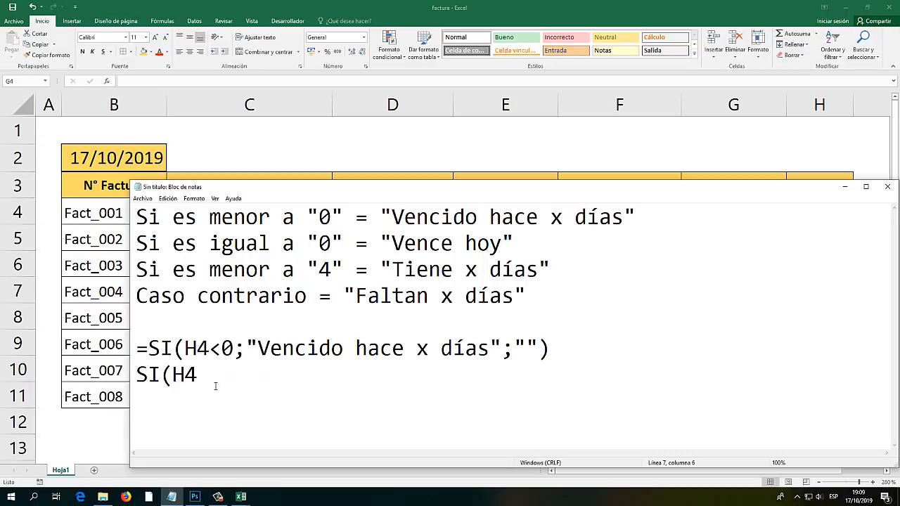
{"action": "type", "text": "=0"}
{"action": "left_click", "coordinate": [338, 239]}
{"action": "left_click_drag", "start_coordinate": [342, 243], "coordinate": [514, 242]}
{"action": "left_click_drag", "start_coordinate": [246, 242], "coordinate": [272, 243]}
{"action": "left_click_drag", "start_coordinate": [343, 243], "coordinate": [112, 252]}
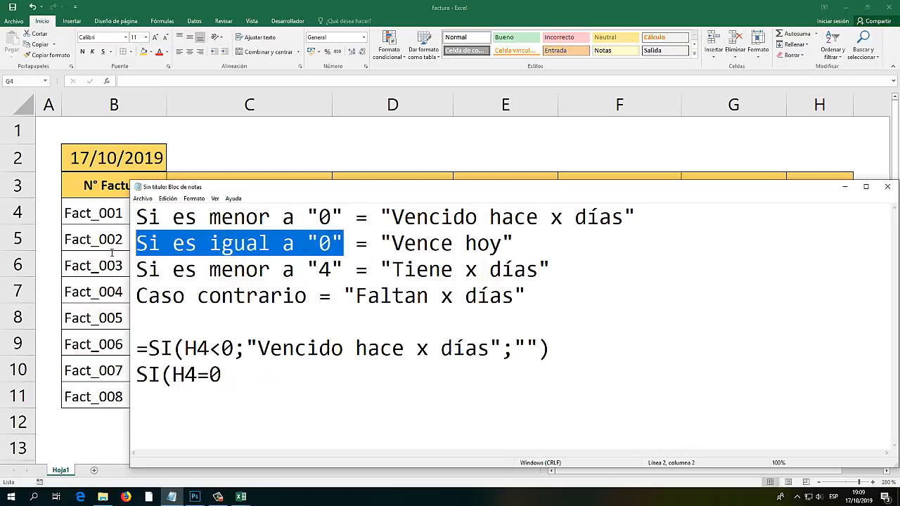
{"action": "left_click", "coordinate": [247, 373]}
{"action": "type", "text": ";"}
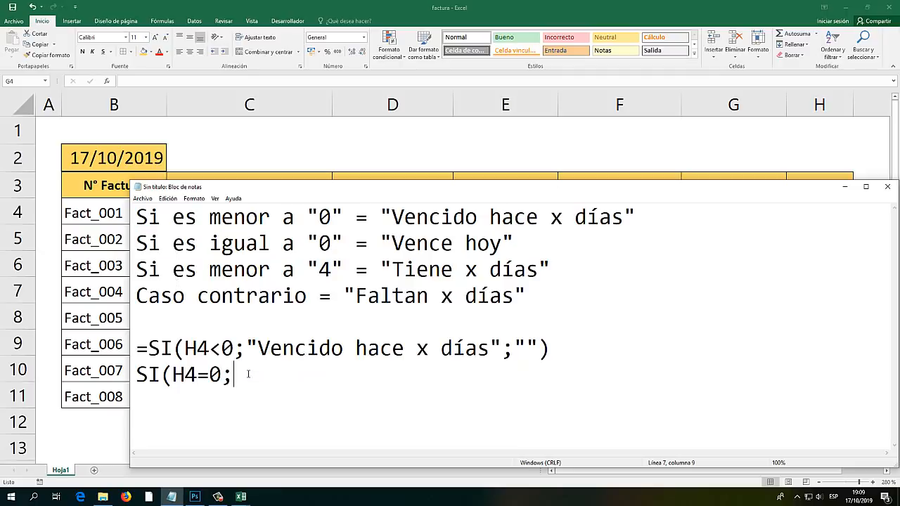
Complete the second SI with the message "Vence hoy" copied from its rule and an empty text as the false result.
{"action": "type", "text": "\""}
{"action": "left_click_drag", "start_coordinate": [514, 244], "coordinate": [374, 245]}
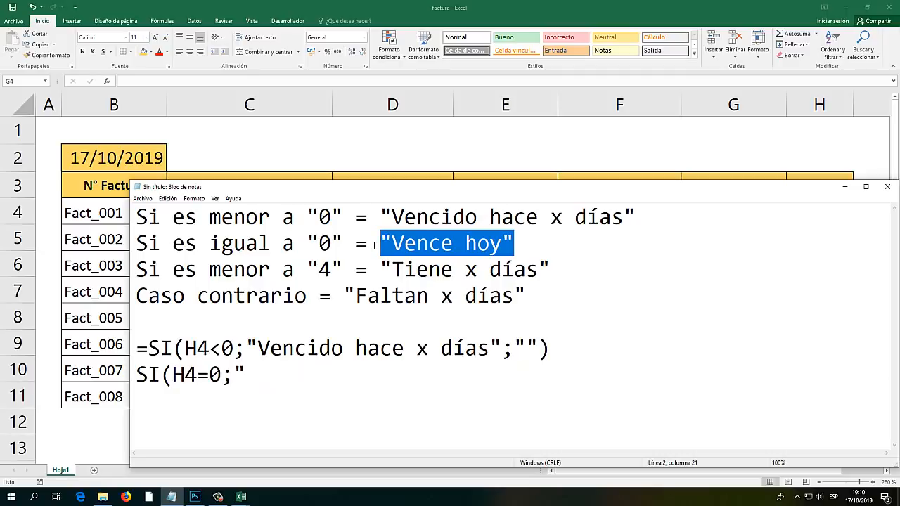
{"action": "key", "text": "ctrl+c"}
{"action": "left_click_drag", "start_coordinate": [250, 378], "coordinate": [235, 375]}
{"action": "key", "text": "ctrl+v"}
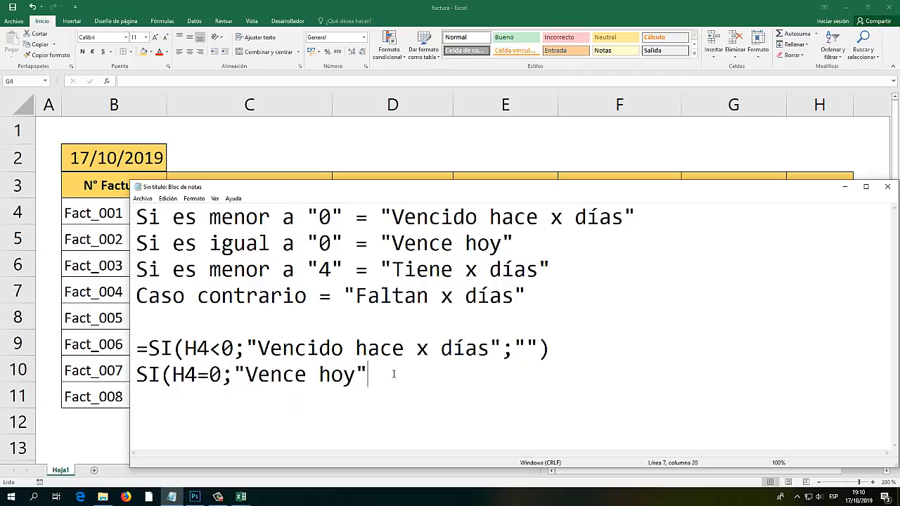
{"action": "type", "text": ";\"\")"}
{"action": "left_click", "coordinate": [395, 378]}
{"action": "left_click", "coordinate": [444, 377]}
Begin a third formula line with SI(H4<4 and highlight the conditions H4<0 and H4=0 above it for comparison.
{"action": "key", "text": "Return"}
{"action": "type", "text": "SI(H"}
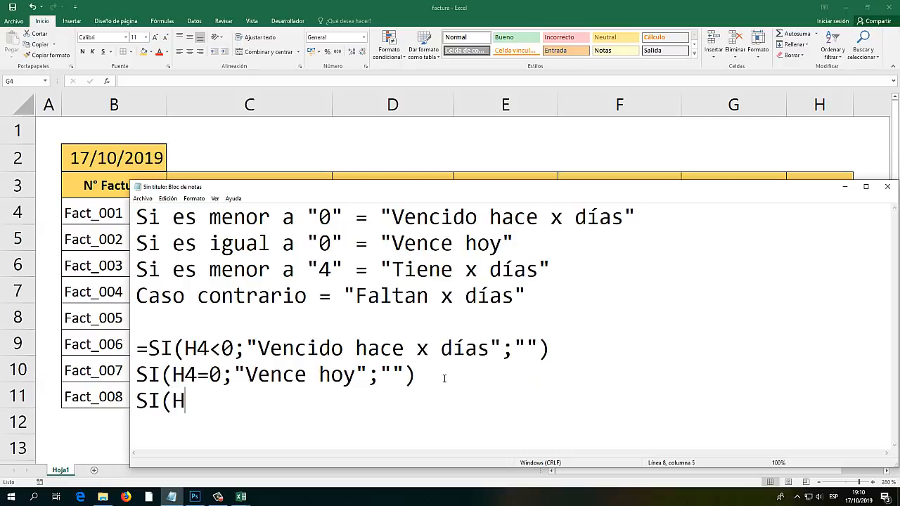
{"action": "type", "text": "4<4"}
{"action": "left_click_drag", "start_coordinate": [235, 348], "coordinate": [186, 348]}
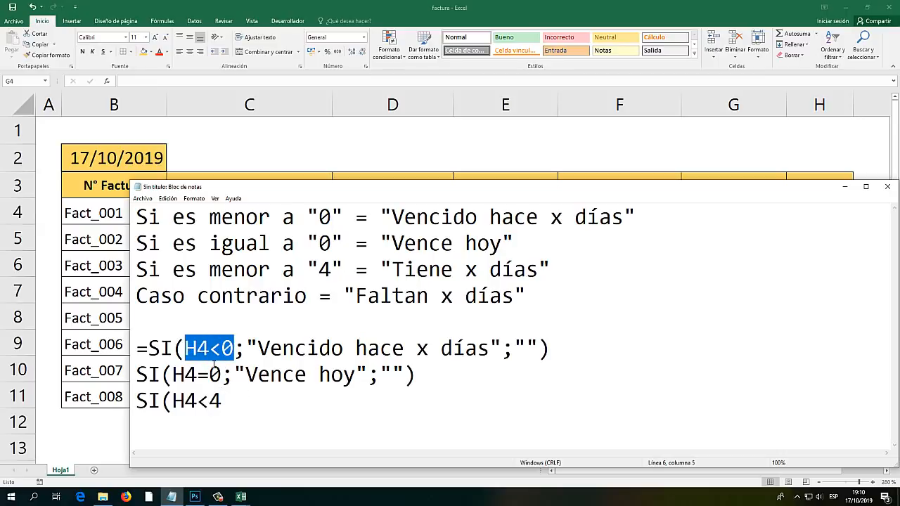
{"action": "left_click_drag", "start_coordinate": [222, 375], "coordinate": [176, 375]}
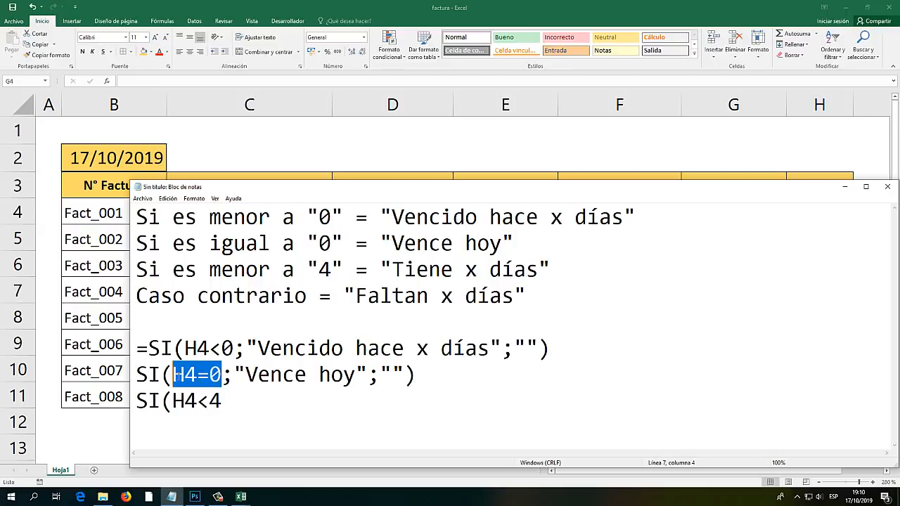
{"action": "mouse_move", "coordinate": [222, 401]}
{"action": "left_mouse_down"}
{"action": "mouse_move", "coordinate": [184, 401]}
{"action": "mouse_move", "coordinate": [210, 401]}
{"action": "left_mouse_up"}
{"action": "left_click", "coordinate": [222, 401]}
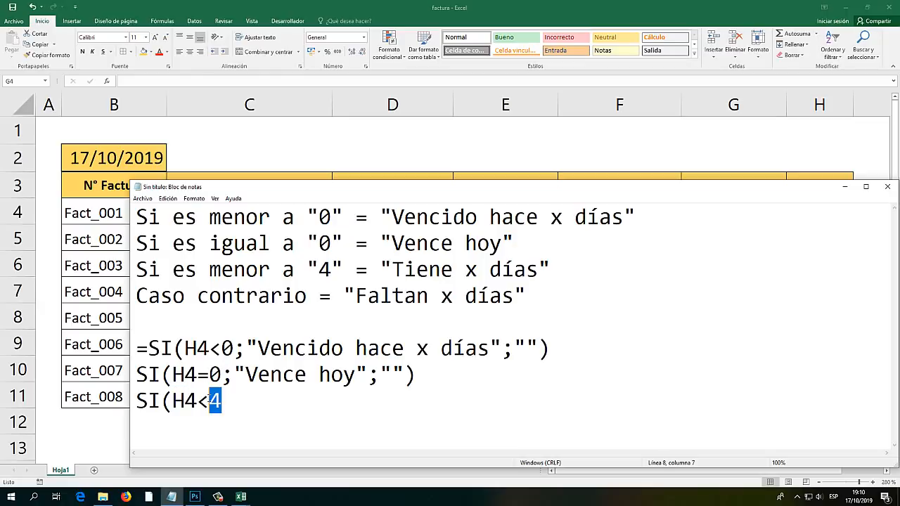
Write 123 as example values beside H4<4 and highlight each formula line in turn to review the order of conditions.
{"action": "left_click", "coordinate": [305, 402]}
{"action": "type", "text": "1"}
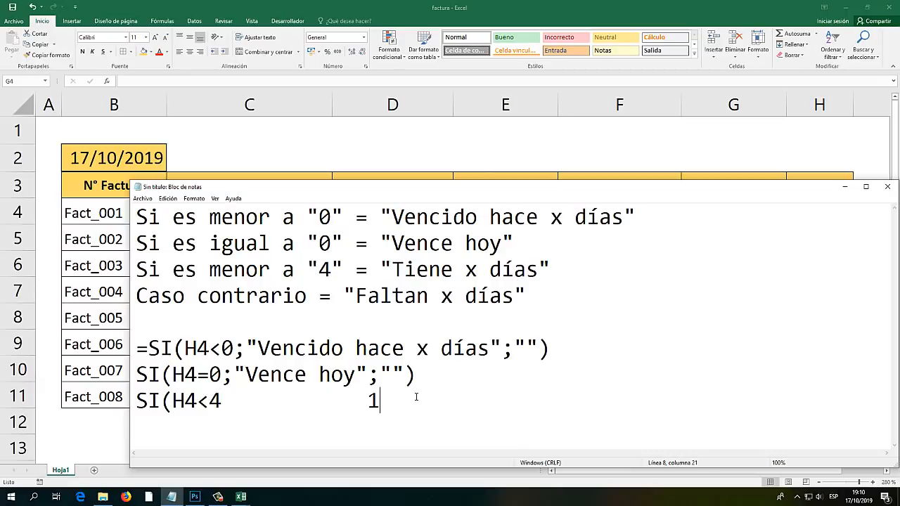
{"action": "type", "text": "23"}
{"action": "left_click_drag", "start_coordinate": [555, 340], "coordinate": [135, 348]}
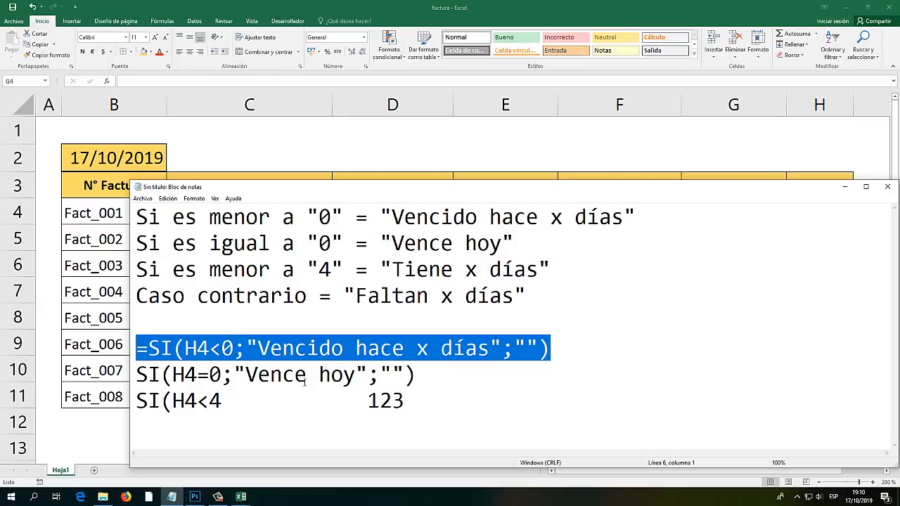
{"action": "left_click_drag", "start_coordinate": [418, 375], "coordinate": [138, 374]}
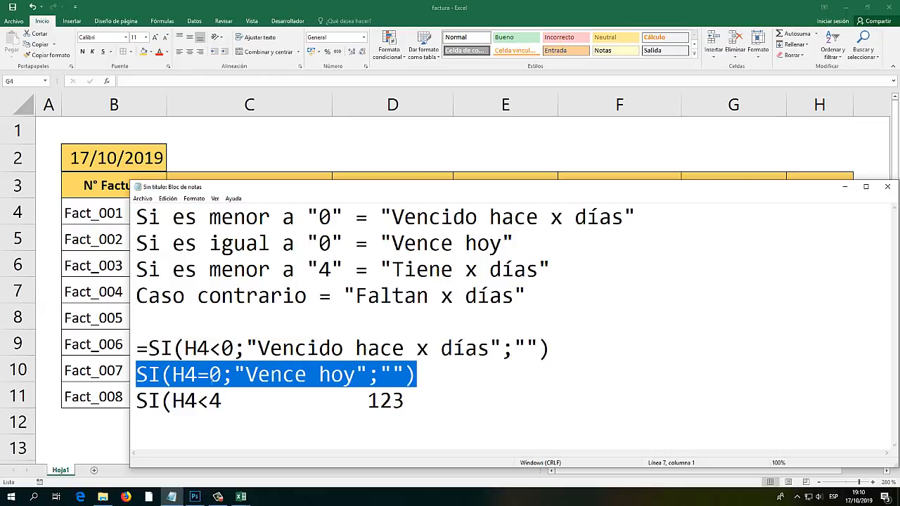
{"action": "left_click", "coordinate": [223, 374]}
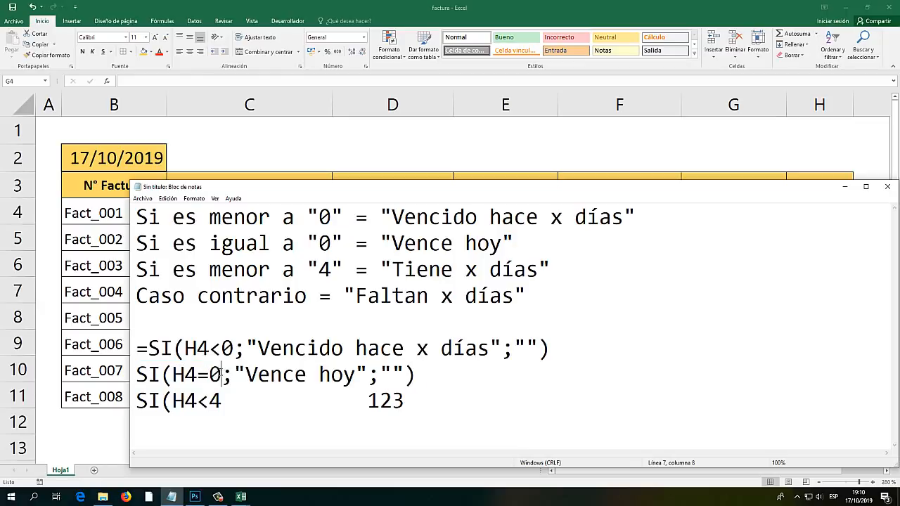
{"action": "left_click_drag", "start_coordinate": [235, 349], "coordinate": [210, 350]}
{"action": "left_click", "coordinate": [184, 401]}
{"action": "left_click_drag", "start_coordinate": [405, 401], "coordinate": [118, 412]}
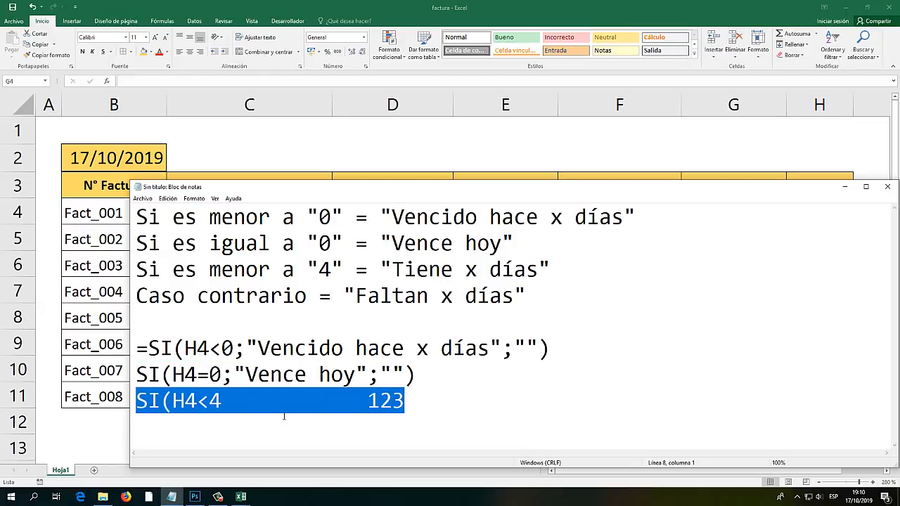
Replace the 123 example in the third SI with "Tiene x días" copied from its rule and an empty text as false result.
{"action": "left_click_drag", "start_coordinate": [404, 400], "coordinate": [222, 401]}
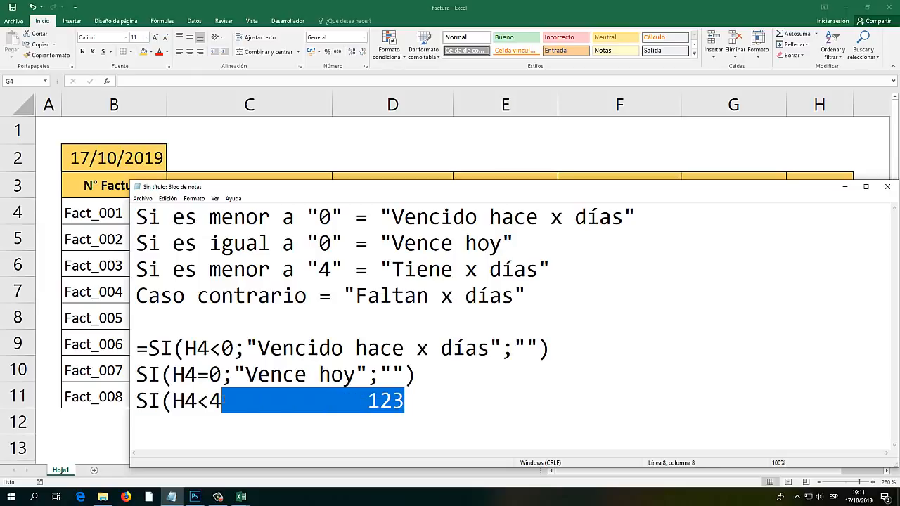
{"action": "type", "text": ";"}
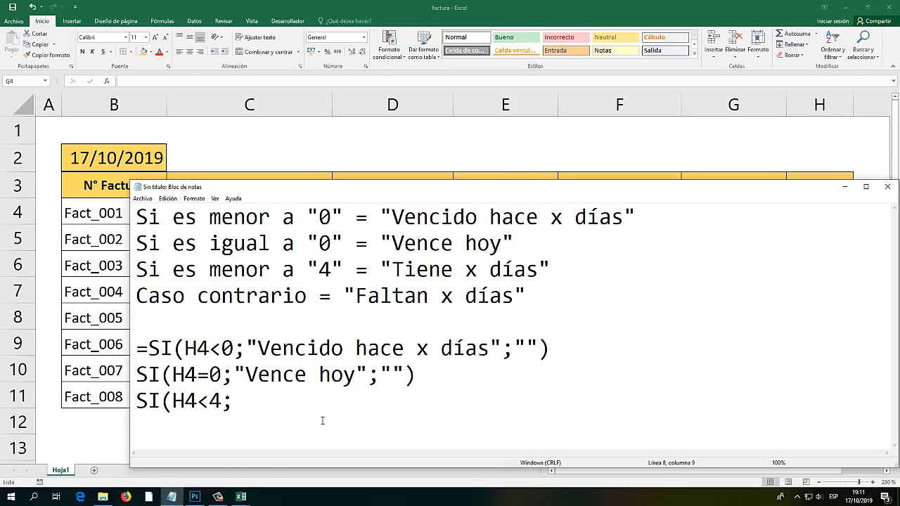
{"action": "left_click_drag", "start_coordinate": [550, 270], "coordinate": [380, 270]}
{"action": "key", "text": "ctrl+c"}
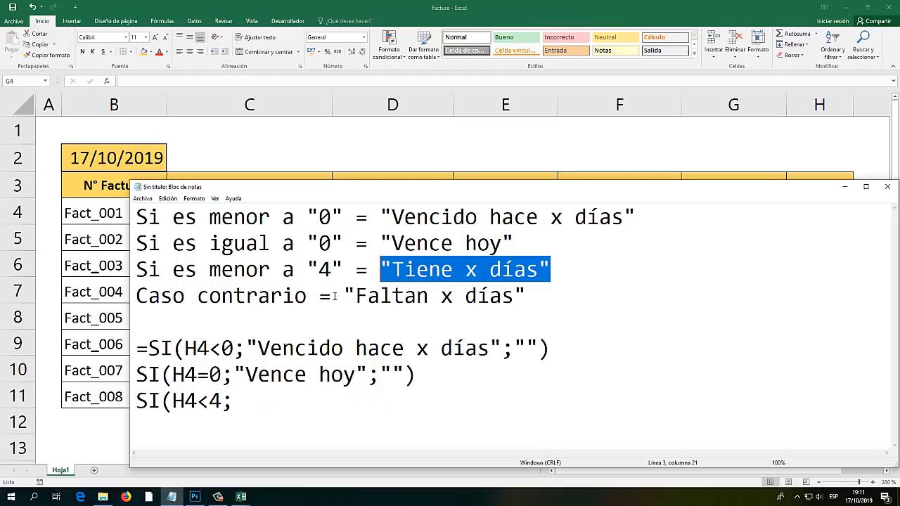
{"action": "left_click", "coordinate": [243, 401]}
{"action": "key", "text": "ctrl+v"}
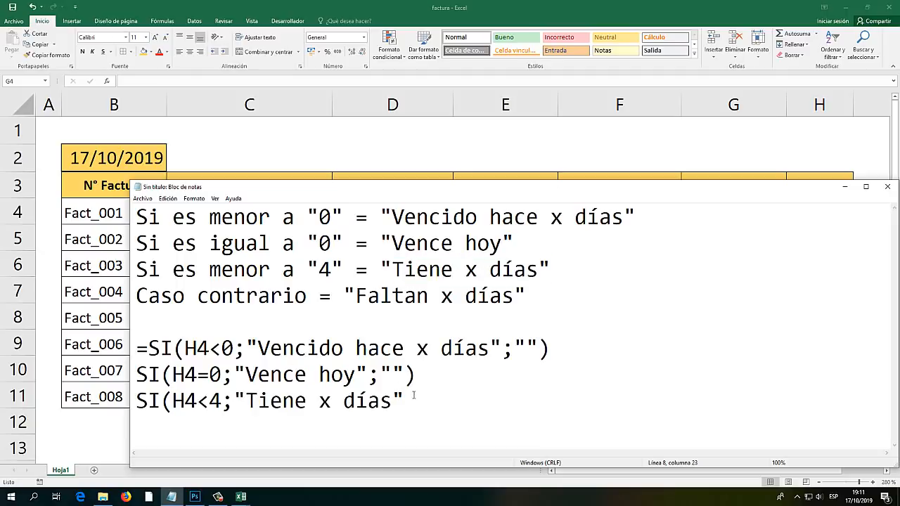
{"action": "type", "text": ";\"\")"}
{"action": "key", "text": "Left"}
{"action": "key", "text": "Left"}
Copy the "Faltan x días" message from the "Caso contrario" rule onto a new line below the third SI.
{"action": "key", "text": "Return"}
{"action": "left_click_drag", "start_coordinate": [563, 304], "coordinate": [344, 296]}
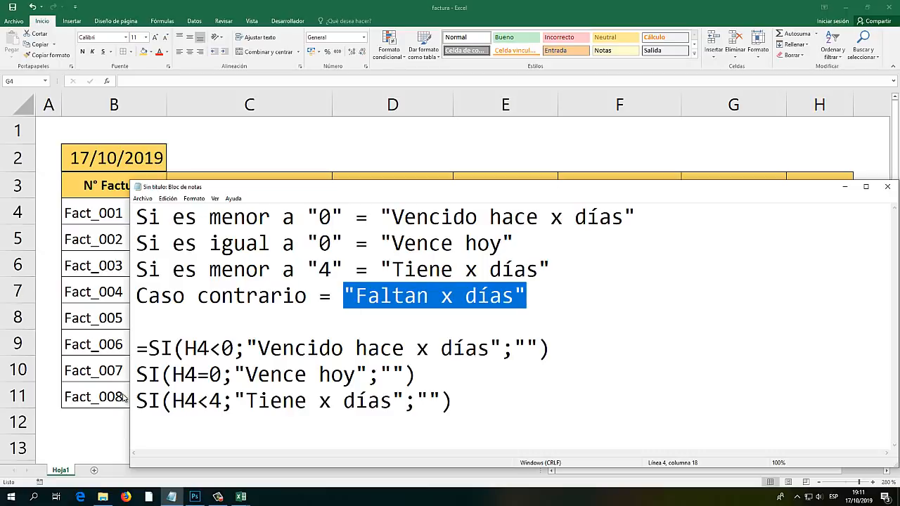
{"action": "key", "text": "ctrl+c"}
{"action": "left_click", "coordinate": [152, 422]}
{"action": "key", "text": "ctrl+v"}
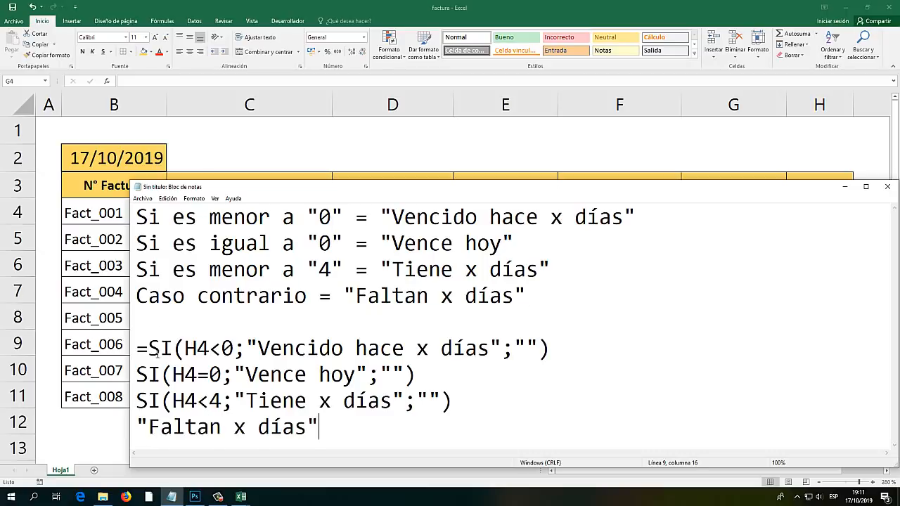
Move the note higher and highlight the SI lines and the first formula's condition, true result and empty false result to review the nesting.
{"action": "left_click_drag", "start_coordinate": [221, 192], "coordinate": [207, 125]}
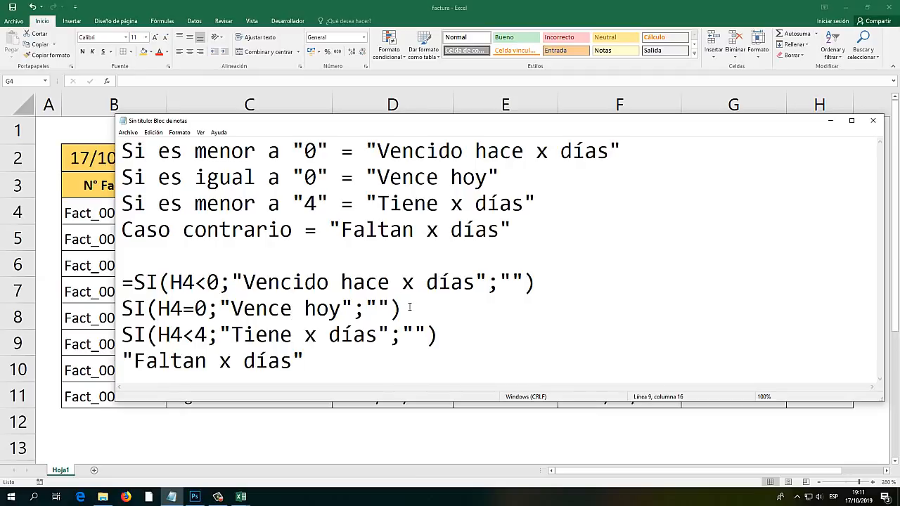
{"action": "left_click_drag", "start_coordinate": [401, 309], "coordinate": [123, 320]}
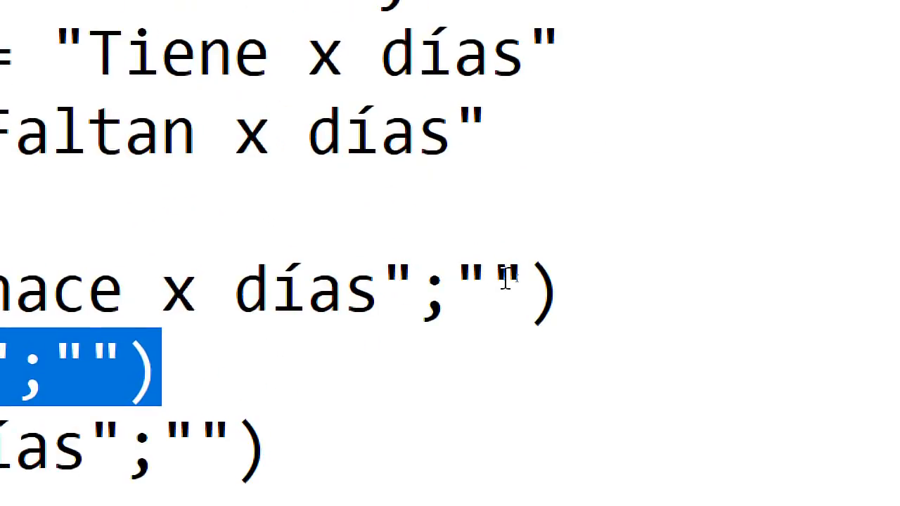
{"action": "left_click_drag", "start_coordinate": [523, 280], "coordinate": [504, 278]}
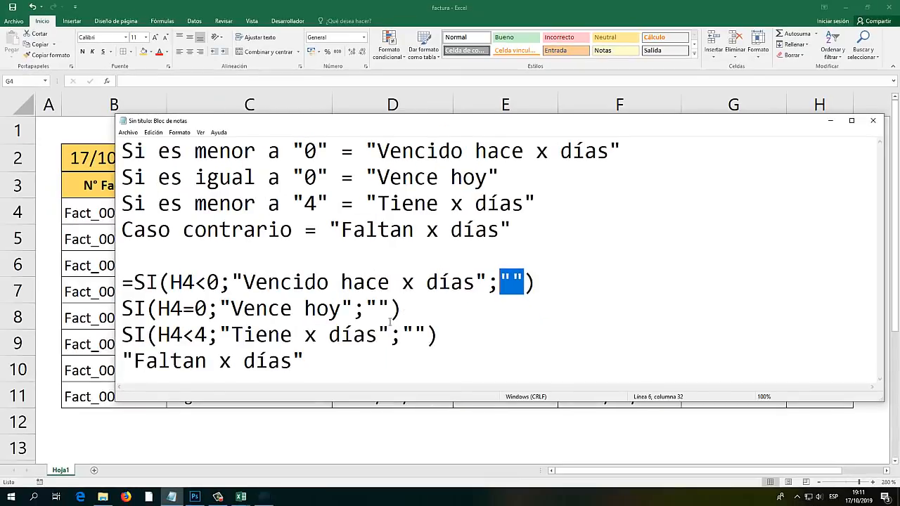
{"action": "left_click_drag", "start_coordinate": [305, 362], "coordinate": [206, 361]}
{"action": "left_click_drag", "start_coordinate": [453, 336], "coordinate": [63, 346]}
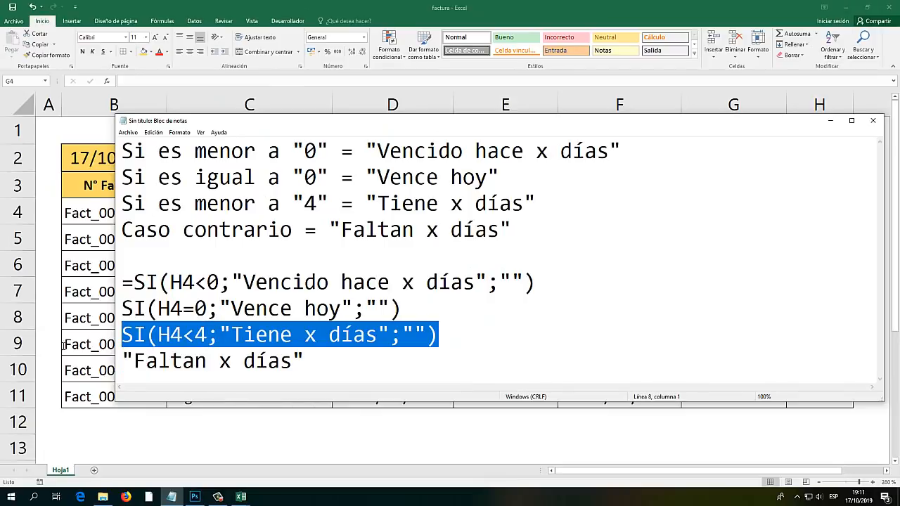
{"action": "left_click_drag", "start_coordinate": [409, 308], "coordinate": [114, 317]}
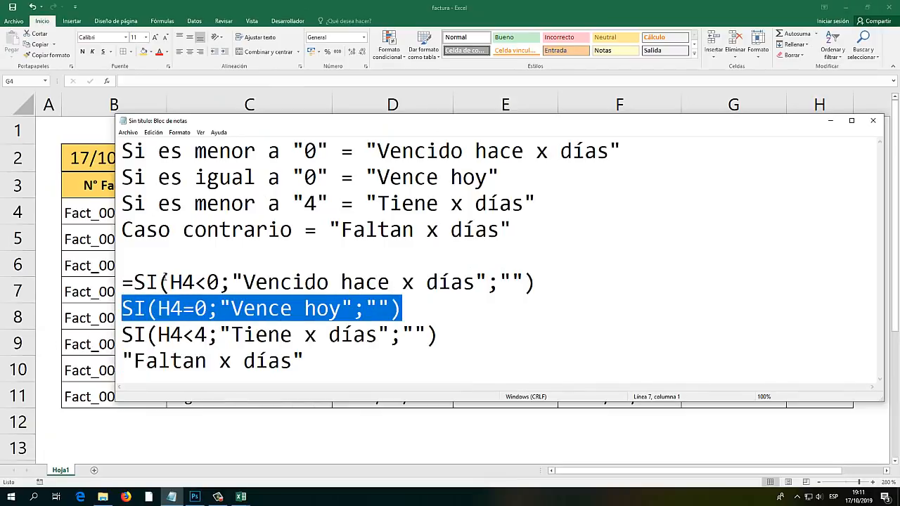
{"action": "left_click", "coordinate": [164, 280]}
{"action": "key", "text": "shift+Left"}
{"action": "left_click_drag", "start_coordinate": [220, 281], "coordinate": [171, 282]}
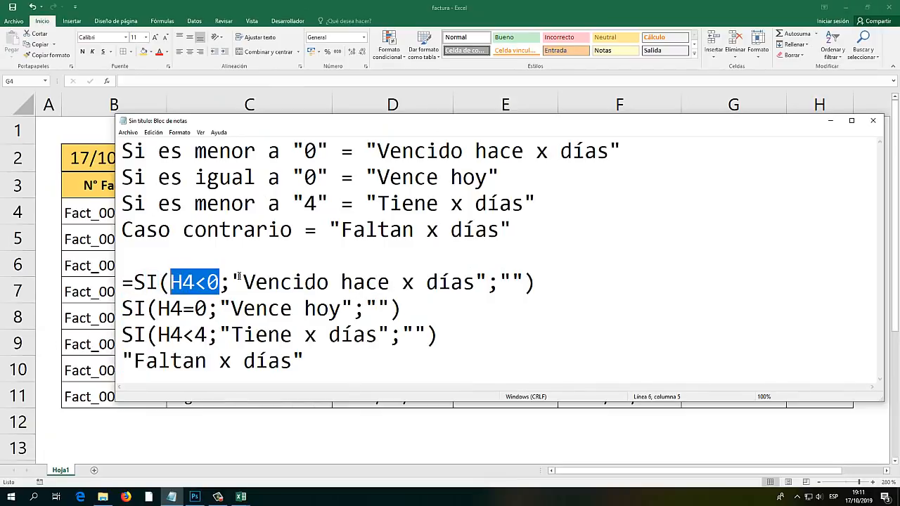
{"action": "left_click_drag", "start_coordinate": [234, 281], "coordinate": [499, 282]}
{"action": "left_click", "coordinate": [522, 280]}
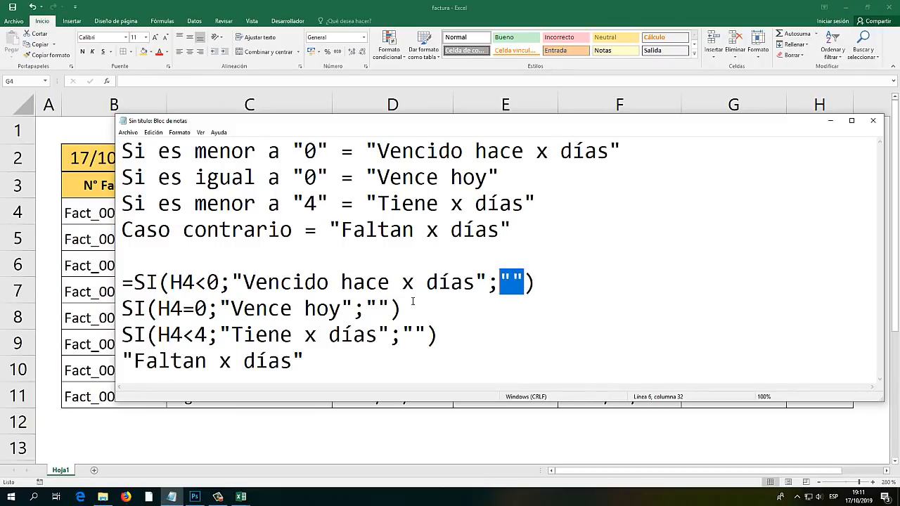
Move the SI(H4=0 line into the first SI, replacing its empty false result.
{"action": "left_click_drag", "start_coordinate": [402, 310], "coordinate": [117, 300]}
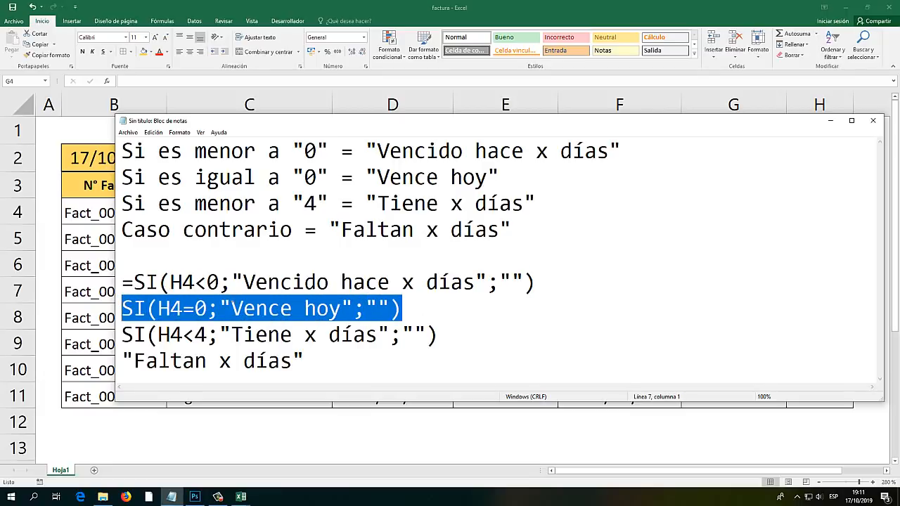
{"action": "key", "text": "ctrl+x"}
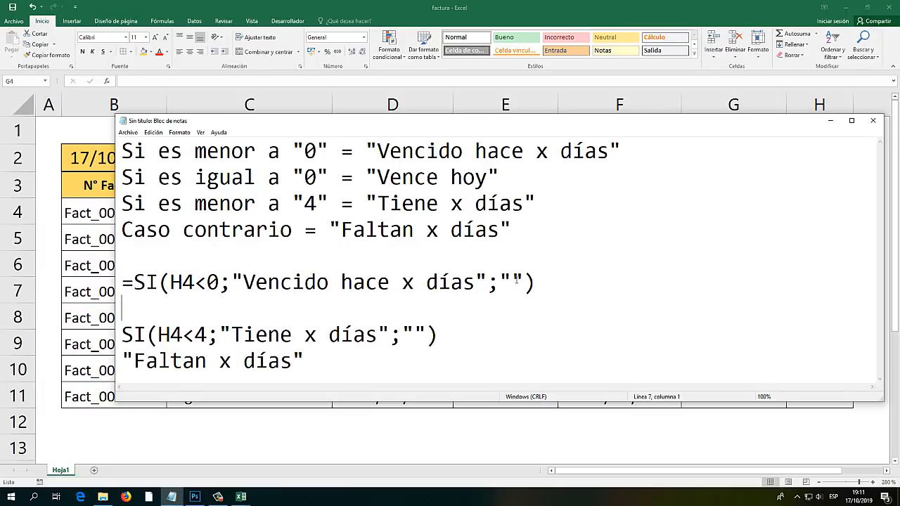
{"action": "left_click_drag", "start_coordinate": [525, 282], "coordinate": [500, 281]}
{"action": "key", "text": "ctrl+v"}
Move the SI(H4<4 line into the second SI, replacing its empty false result.
{"action": "left_click_drag", "start_coordinate": [441, 333], "coordinate": [117, 339]}
{"action": "key", "text": "ctrl+x"}
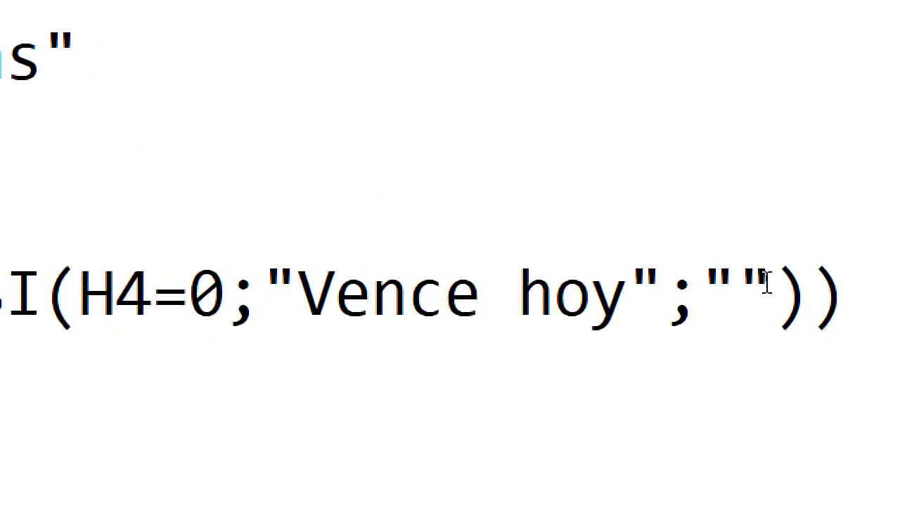
{"action": "left_click_drag", "start_coordinate": [765, 281], "coordinate": [743, 281]}
{"action": "key", "text": "ctrl+v"}
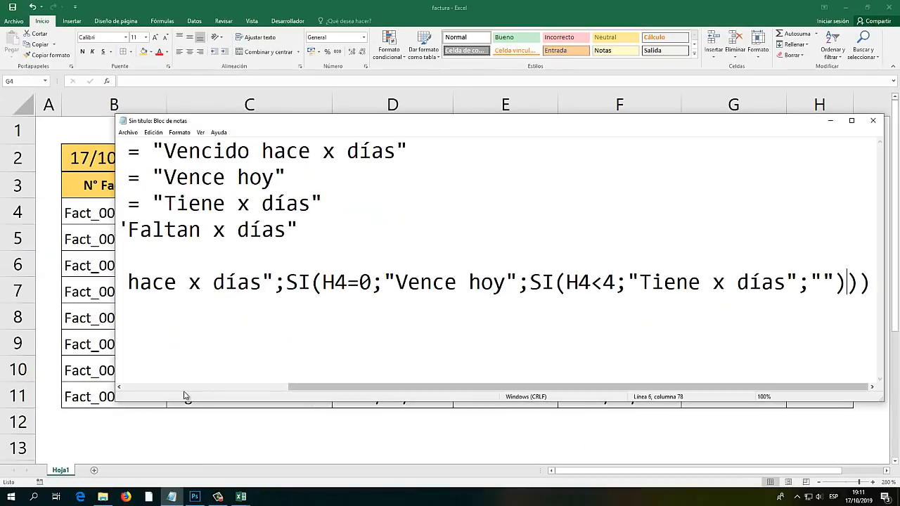
{"action": "left_click_drag", "start_coordinate": [303, 387], "coordinate": [132, 391]}
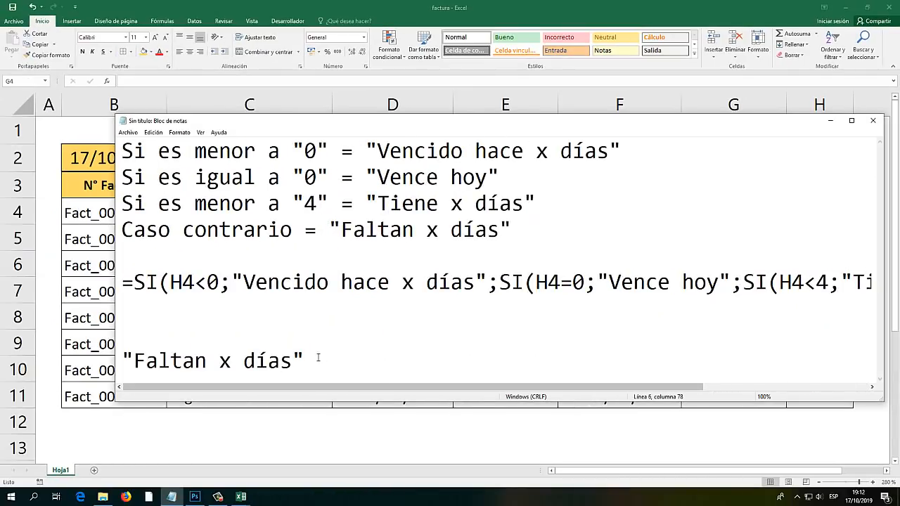
Move the separate "Faltan x días" message into the innermost SI in place of its empty false result.
{"action": "left_click_drag", "start_coordinate": [304, 361], "coordinate": [82, 361]}
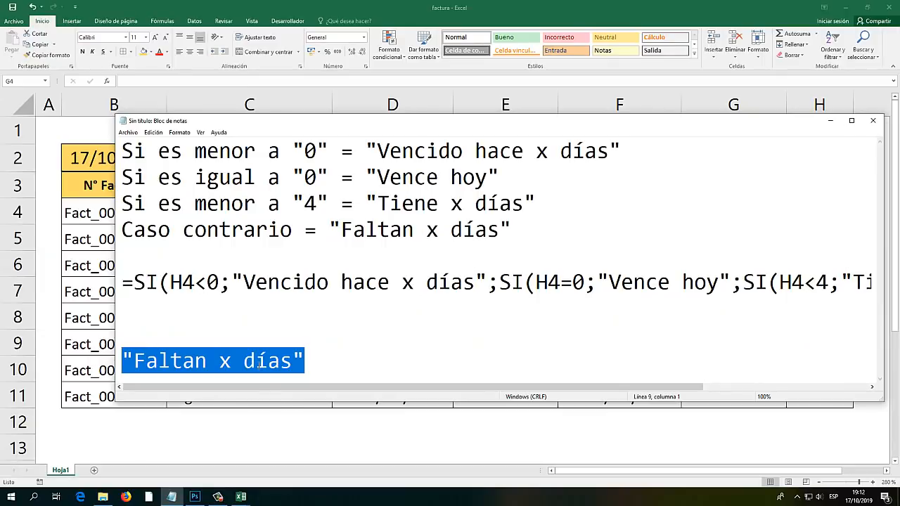
{"action": "key", "text": "ctrl+x"}
{"action": "left_click_drag", "start_coordinate": [262, 387], "coordinate": [519, 388]}
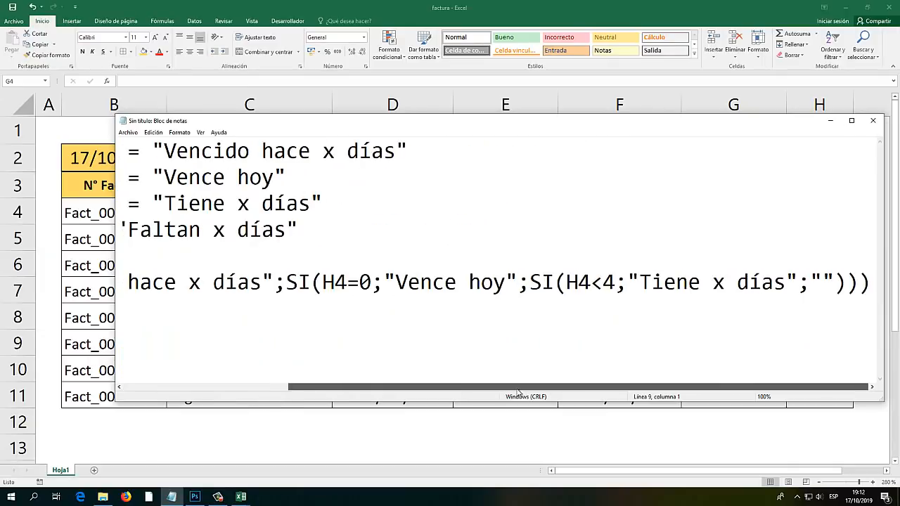
{"action": "double_click", "coordinate": [830, 281]}
{"action": "key", "text": "ctrl+v"}
Copy the complete nested SI formula from the note into cell G4 of the workbook and fill it down to G11.
{"action": "left_click_drag", "start_coordinate": [640, 387], "coordinate": [190, 339]}
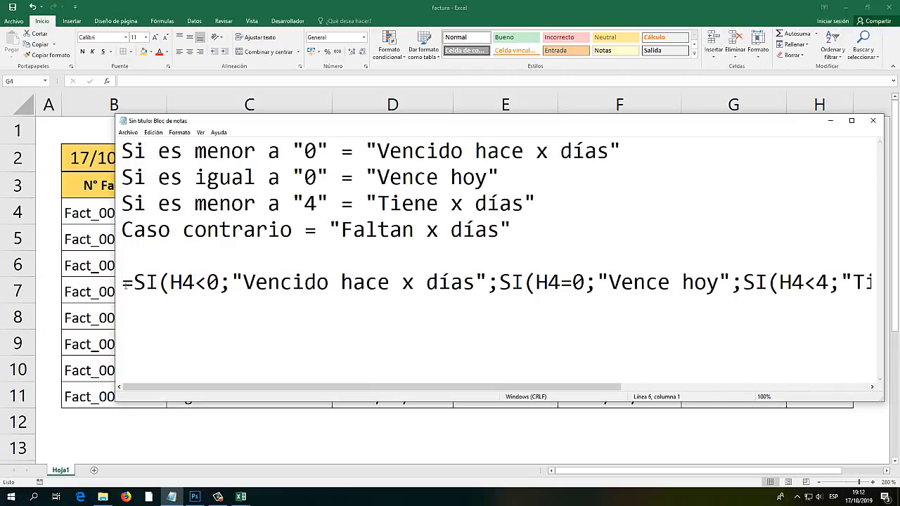
{"action": "key", "text": "shift+End"}
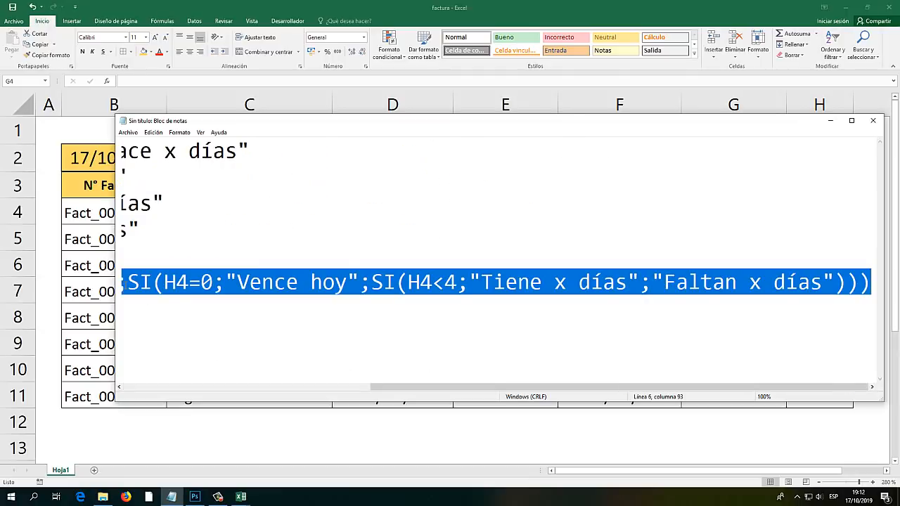
{"action": "key", "text": "alt+space"}
{"action": "key", "text": "n"}
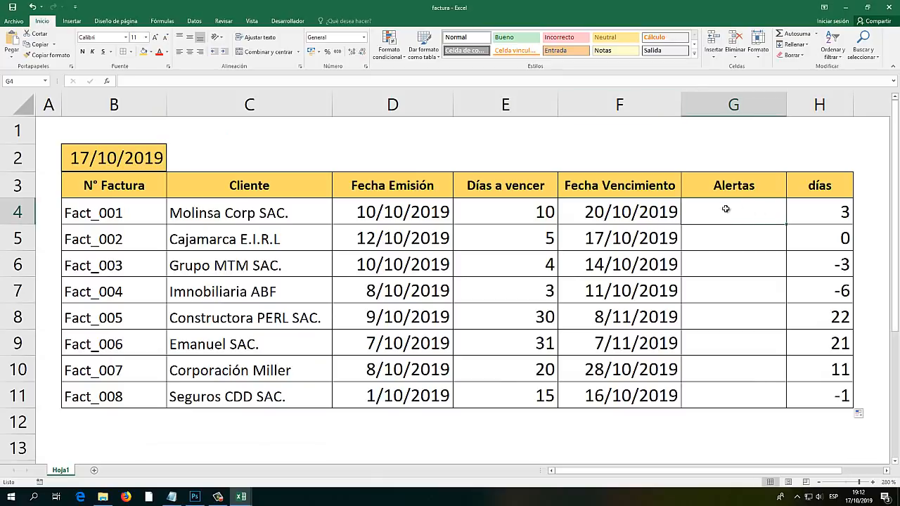
{"action": "double_click", "coordinate": [733, 209]}
{"action": "key", "text": "ctrl+v"}
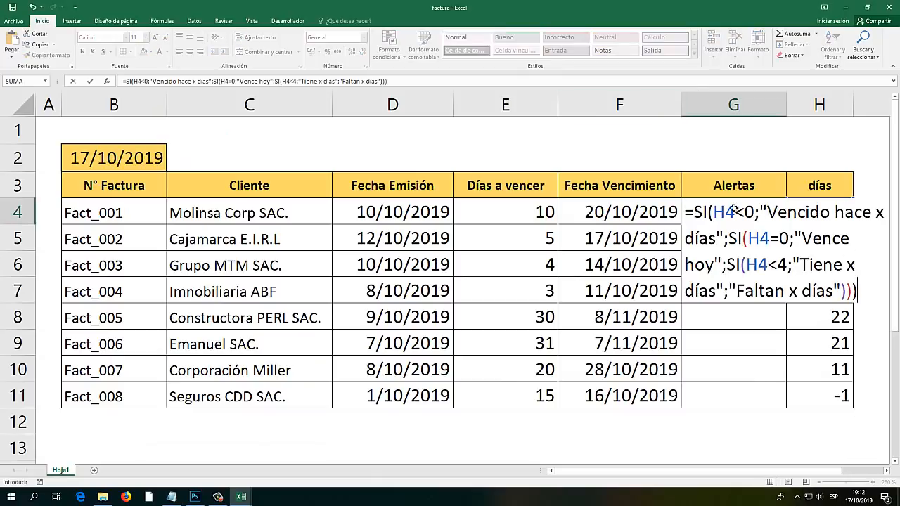
{"action": "key", "text": "Return"}
{"action": "left_click", "coordinate": [733, 211]}
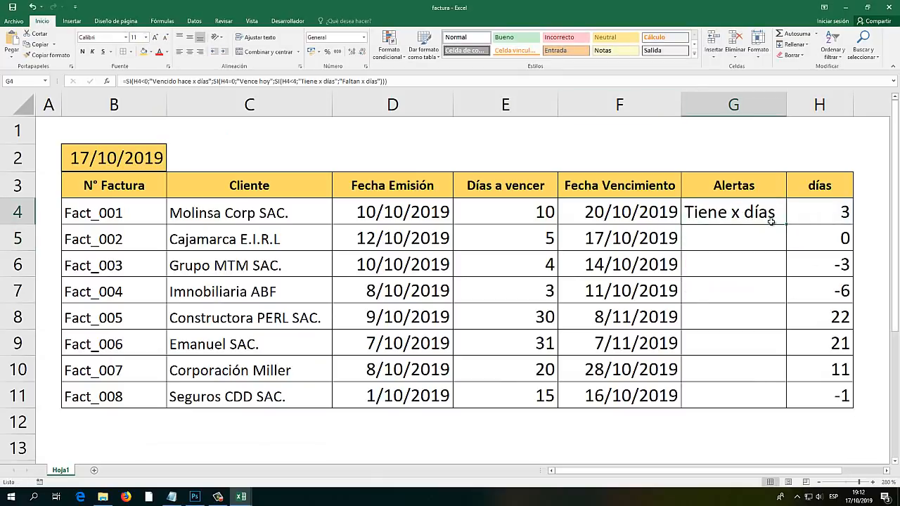
{"action": "left_click_drag", "start_coordinate": [786, 225], "coordinate": [784, 397]}
Compare the alert in G5 with its days value in H5 and widen the Alertas column to fit the longest message.
{"action": "left_click", "coordinate": [748, 322]}
{"action": "left_click", "coordinate": [744, 240]}
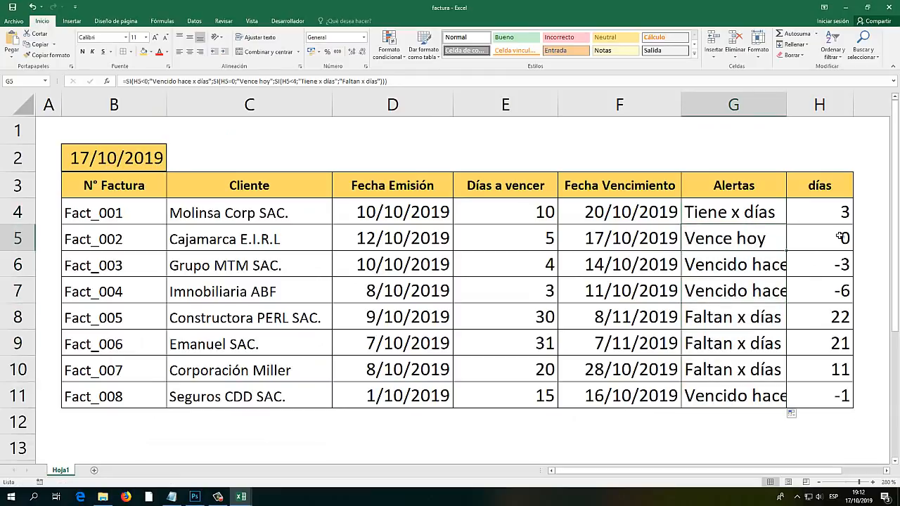
{"action": "left_click", "coordinate": [844, 238]}
{"action": "left_click", "coordinate": [727, 239]}
{"action": "left_click", "coordinate": [794, 239]}
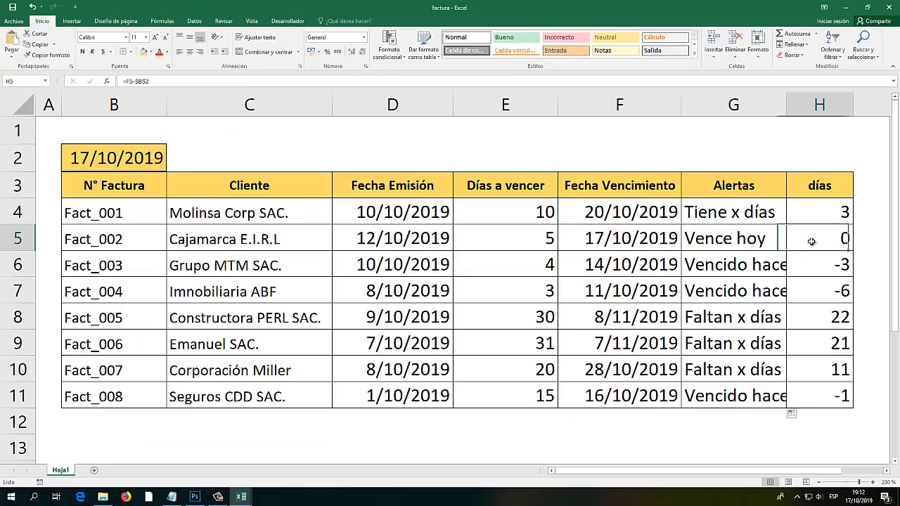
{"action": "left_click", "coordinate": [721, 266]}
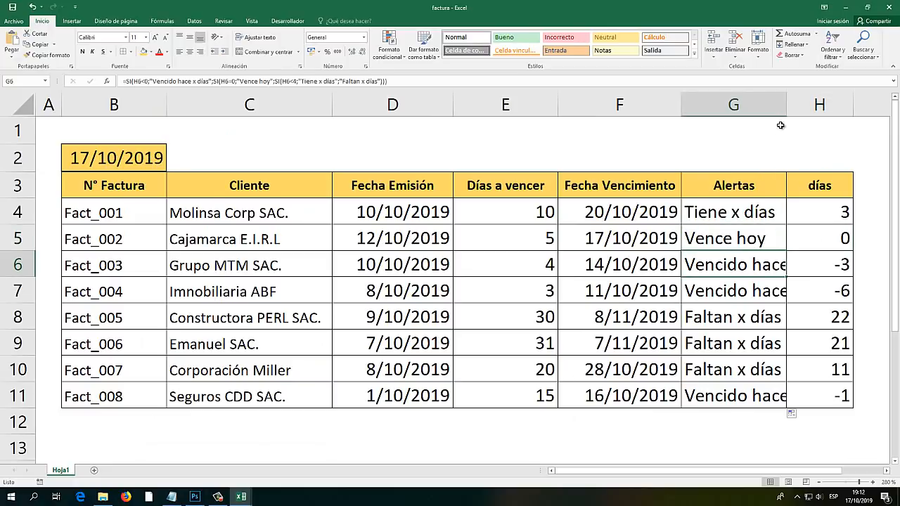
{"action": "left_click_drag", "start_coordinate": [788, 104], "coordinate": [855, 104]}
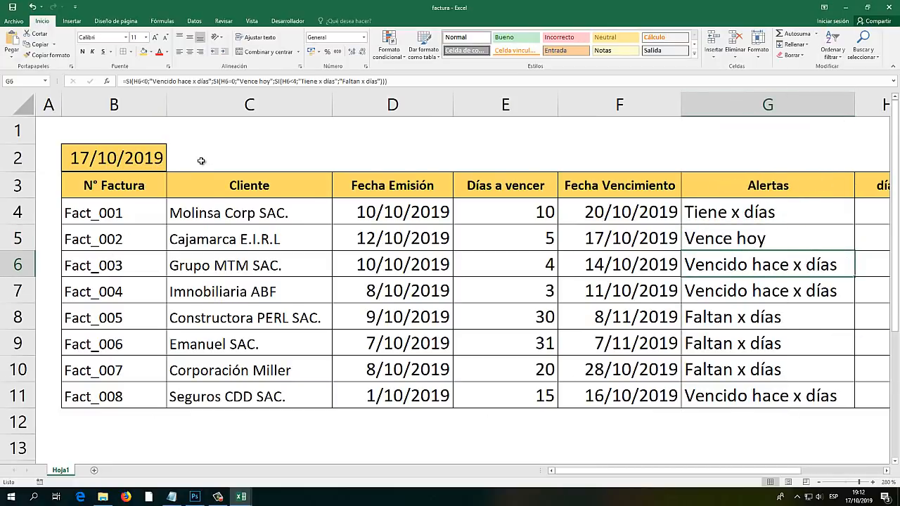
Reduce the font size of D4:E11 to 9 and fit the widths of columns D and E to their contents.
{"action": "left_click_drag", "start_coordinate": [418, 222], "coordinate": [484, 393]}
{"action": "left_click", "coordinate": [165, 39]}
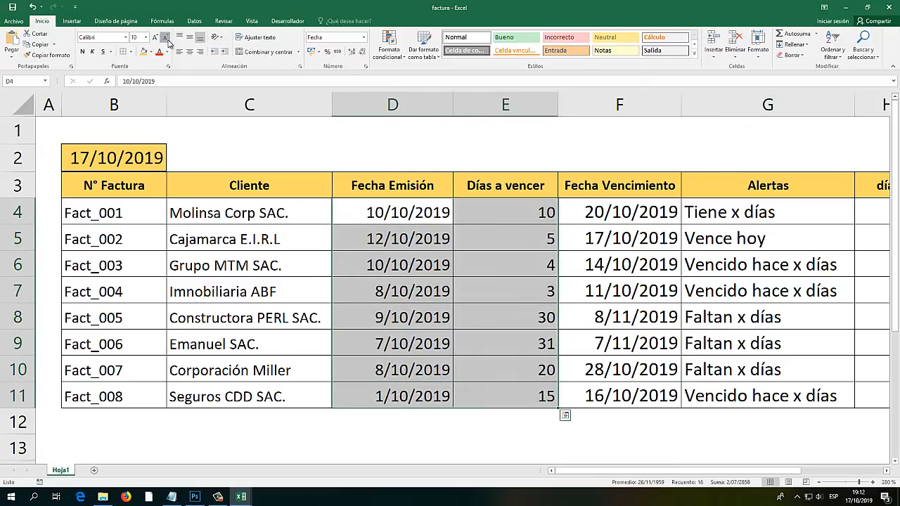
{"action": "left_click", "coordinate": [164, 39]}
{"action": "left_click_drag", "start_coordinate": [558, 104], "coordinate": [411, 104]}
{"action": "double_click", "coordinate": [458, 104]}
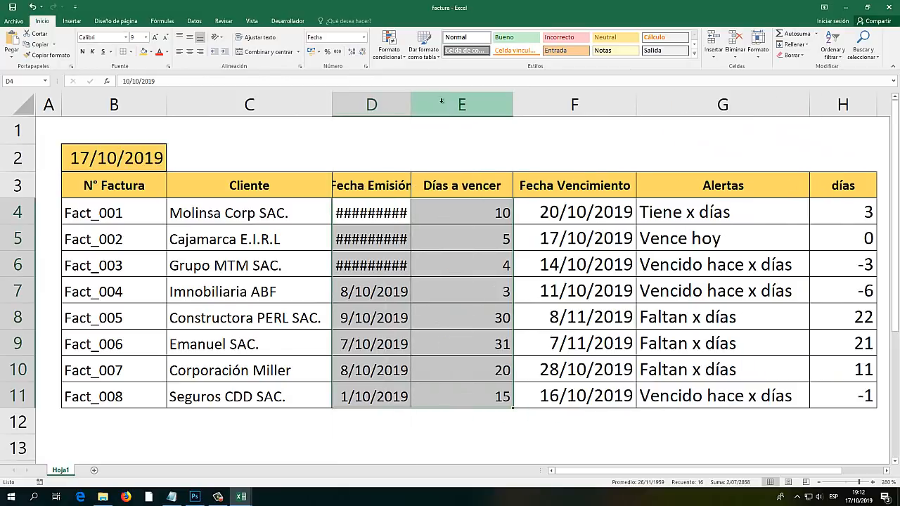
{"action": "double_click", "coordinate": [411, 104]}
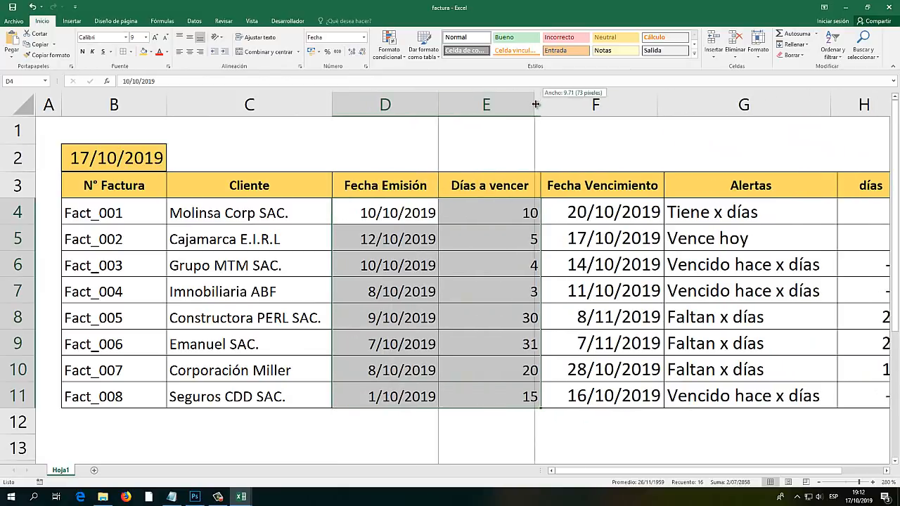
{"action": "double_click", "coordinate": [540, 104]}
Reduce the font size of F4:H11 to 9 and narrow the Alertas column to fit its messages.
{"action": "left_click_drag", "start_coordinate": [597, 211], "coordinate": [753, 395]}
{"action": "left_click", "coordinate": [165, 38]}
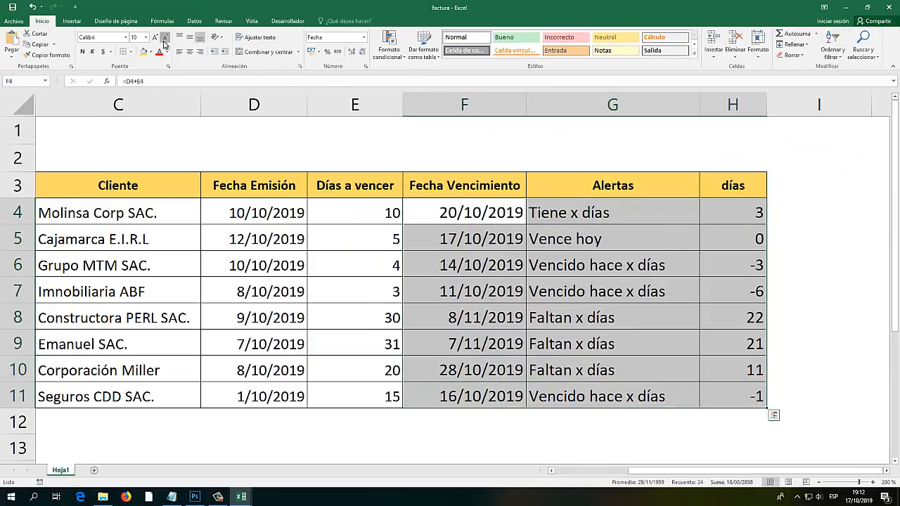
{"action": "left_click", "coordinate": [166, 38]}
{"action": "left_click_drag", "start_coordinate": [749, 475], "coordinate": [673, 475]}
{"action": "left_click_drag", "start_coordinate": [831, 105], "coordinate": [802, 105]}
{"action": "left_click", "coordinate": [717, 150]}
{"action": "left_click", "coordinate": [691, 242]}
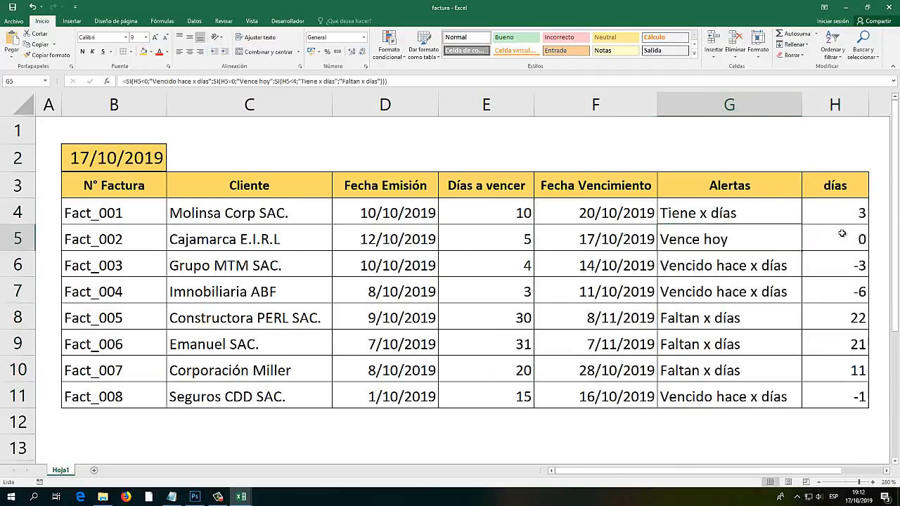
Compare the first invoices' Alertas entries with the alert rules and SI formula kept in the Notepad notes.
{"action": "left_click_drag", "start_coordinate": [837, 239], "coordinate": [769, 235]}
{"action": "left_click", "coordinate": [706, 205]}
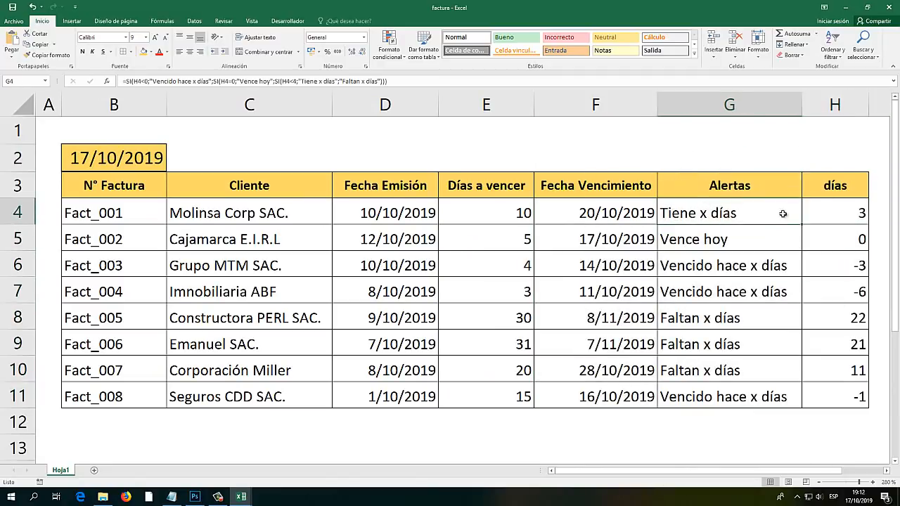
{"action": "left_click", "coordinate": [172, 496]}
{"action": "left_click_drag", "start_coordinate": [444, 396], "coordinate": [197, 392]}
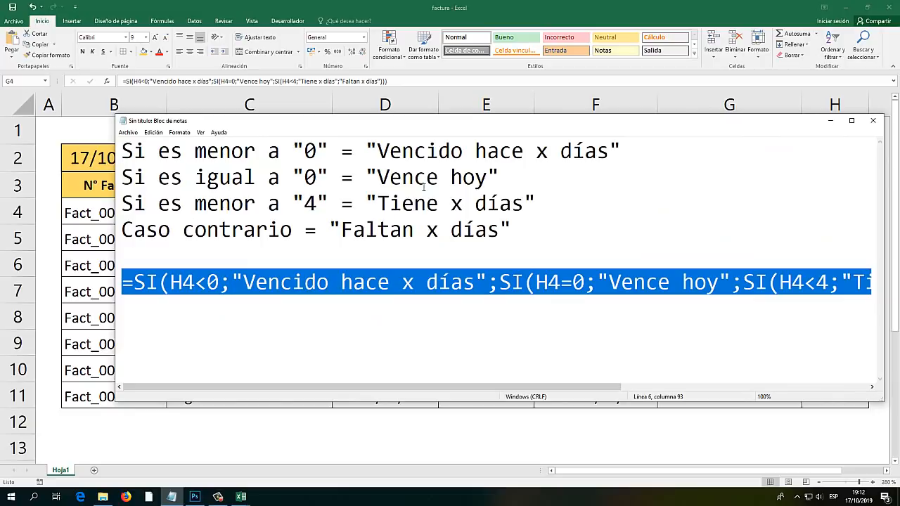
{"action": "left_click_drag", "start_coordinate": [500, 177], "coordinate": [112, 187]}
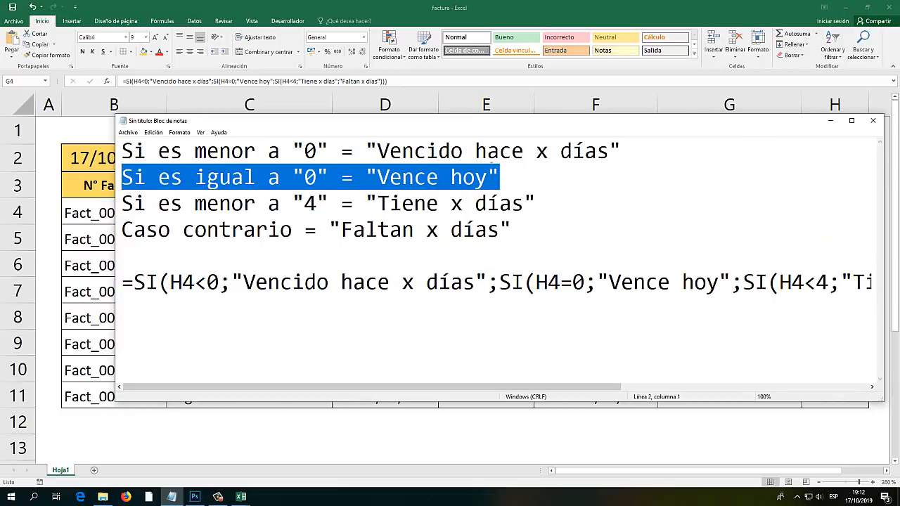
{"action": "left_click_drag", "start_coordinate": [643, 149], "coordinate": [73, 156]}
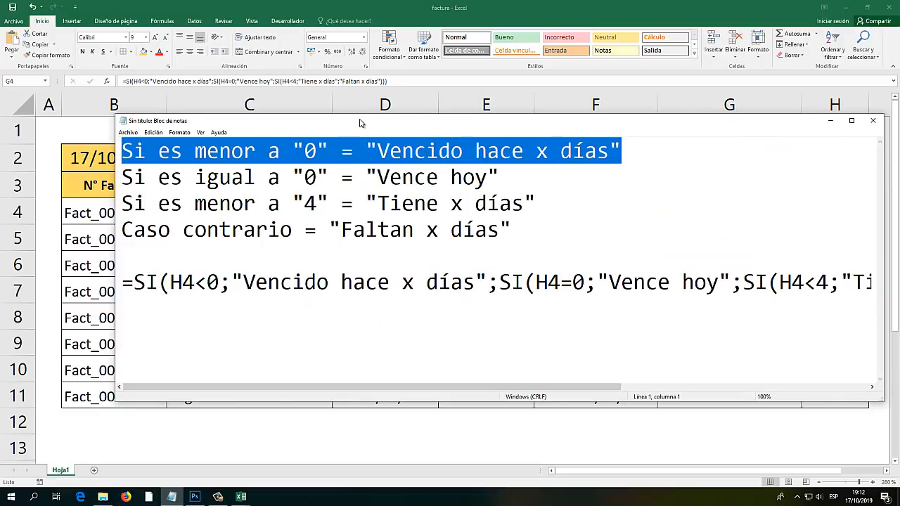
{"action": "left_click_drag", "start_coordinate": [360, 124], "coordinate": [277, 294]}
{"action": "left_click", "coordinate": [605, 3]}
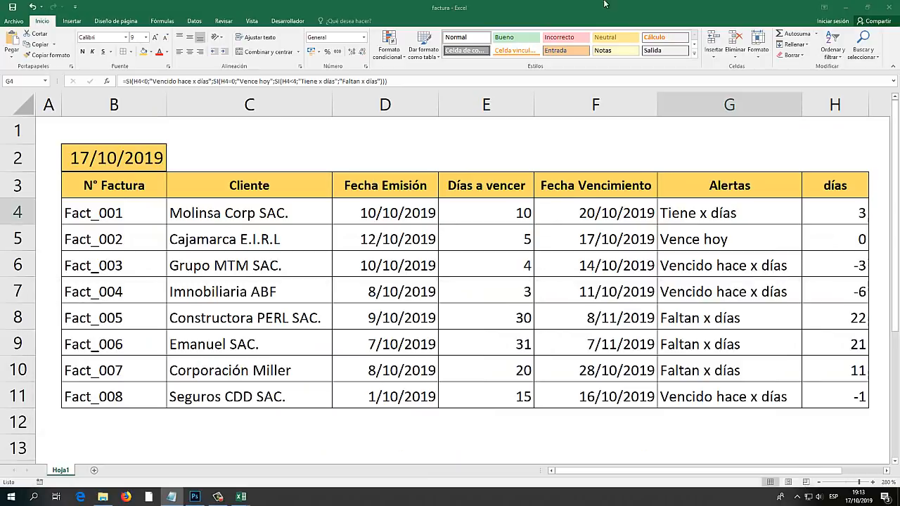
Check the días value behind each invoice's alert in rows 4 to 11 of columns G and H.
{"action": "left_click", "coordinate": [695, 295]}
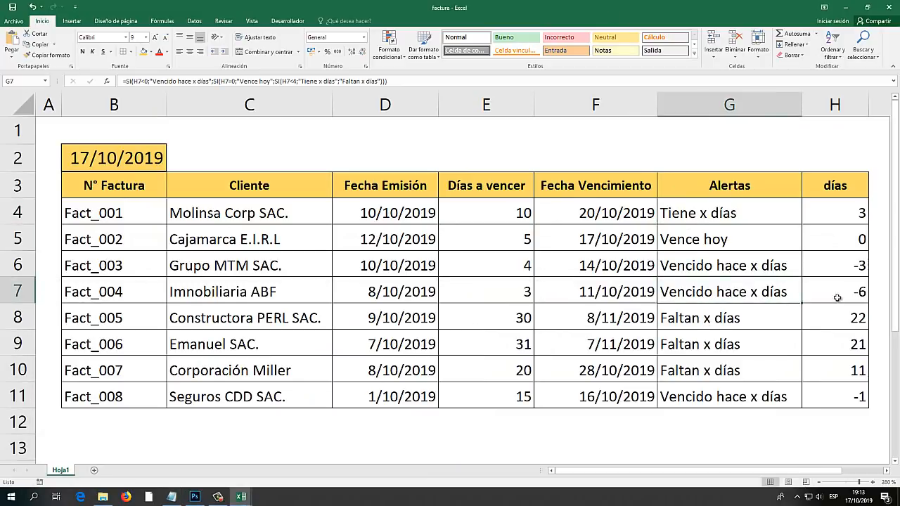
{"action": "left_click", "coordinate": [842, 295]}
{"action": "left_click", "coordinate": [846, 264]}
{"action": "left_click", "coordinate": [844, 301]}
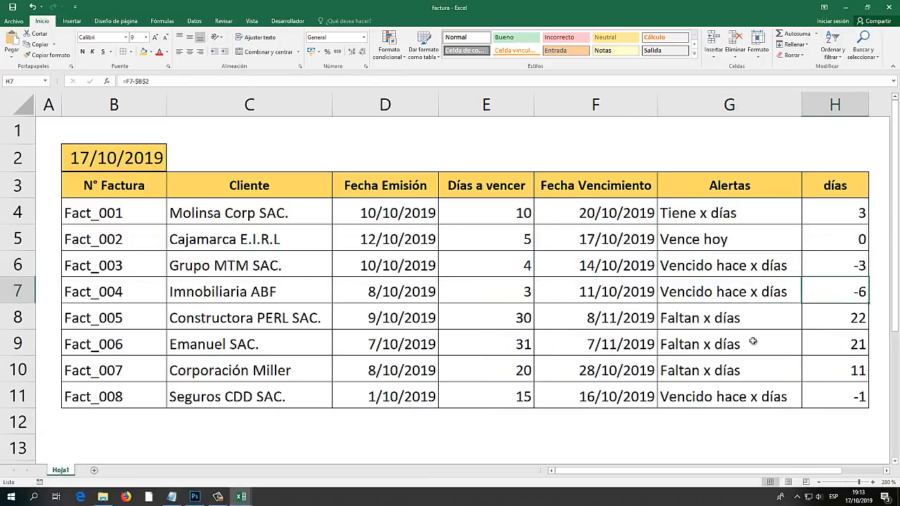
{"action": "left_click", "coordinate": [697, 320]}
{"action": "left_click", "coordinate": [837, 318]}
{"action": "left_click", "coordinate": [840, 345]}
{"action": "left_click", "coordinate": [840, 398]}
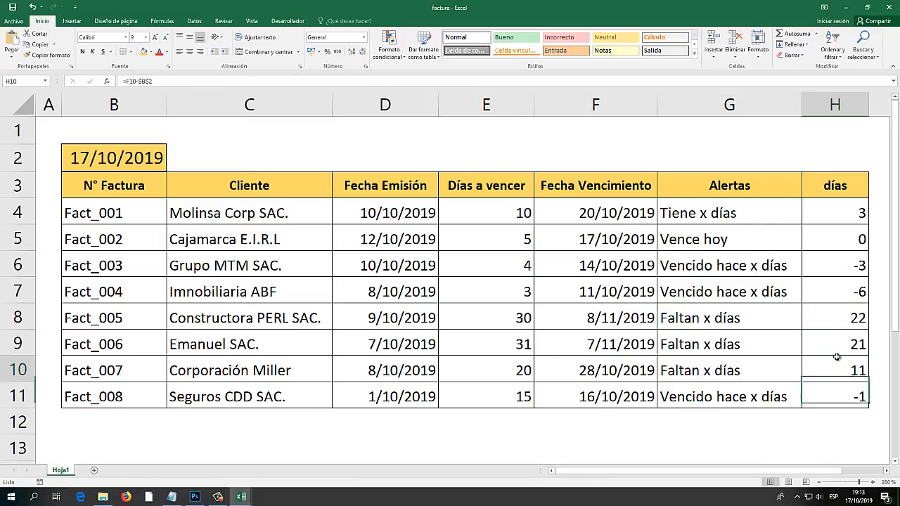
{"action": "left_click", "coordinate": [838, 370]}
{"action": "left_click", "coordinate": [841, 344]}
{"action": "left_click", "coordinate": [840, 397]}
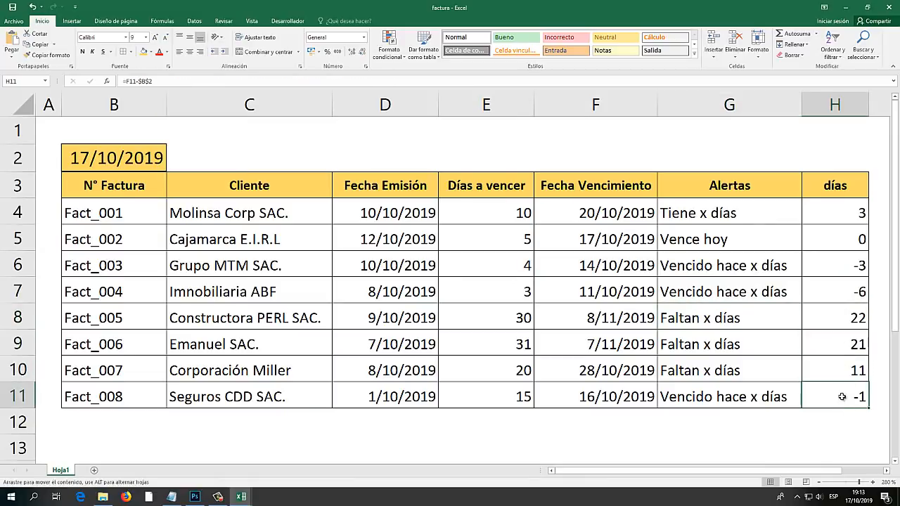
{"action": "left_click", "coordinate": [841, 344]}
{"action": "left_click", "coordinate": [844, 292]}
{"action": "left_click", "coordinate": [693, 220]}
{"action": "left_click", "coordinate": [862, 216]}
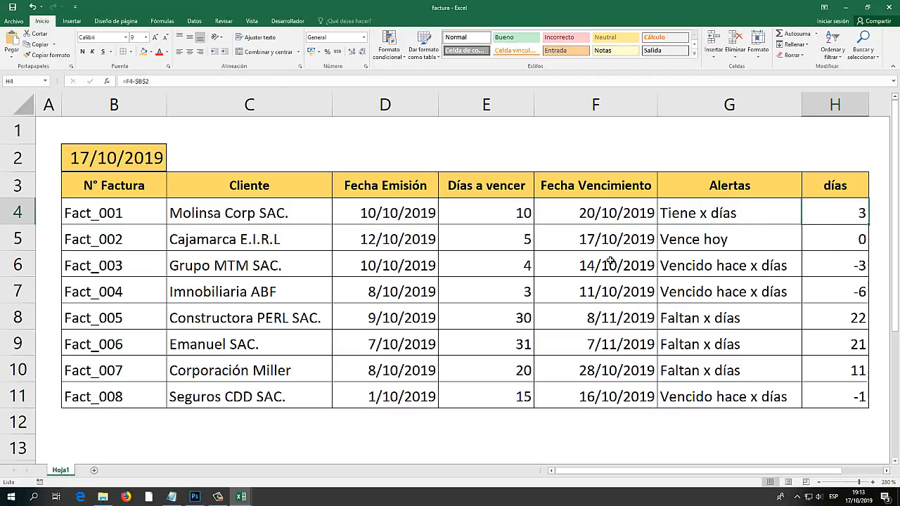
Switch to the Notepad notes and review the four alert conditions above the SI formula.
{"action": "left_click", "coordinate": [172, 497]}
{"action": "left_click_drag", "start_coordinate": [292, 290], "coordinate": [414, 224]}
{"action": "left_click_drag", "start_coordinate": [556, 334], "coordinate": [103, 248]}
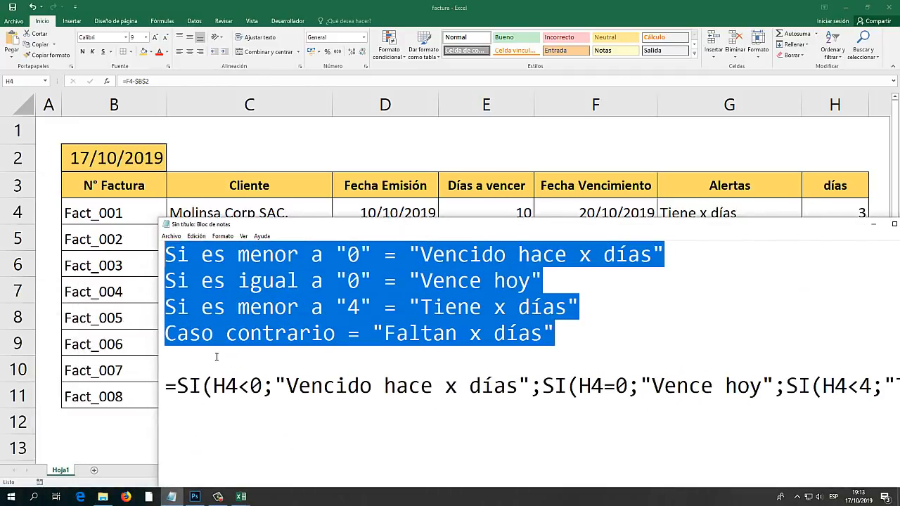
{"action": "left_click", "coordinate": [243, 384]}
{"action": "key", "text": "ctrl+z"}
{"action": "key", "text": "ctrl+z"}
{"action": "key", "text": "ctrl+z"}
{"action": "key", "text": "ctrl+z"}
{"action": "key", "text": "ctrl+z"}
{"action": "key", "text": "ctrl+z"}
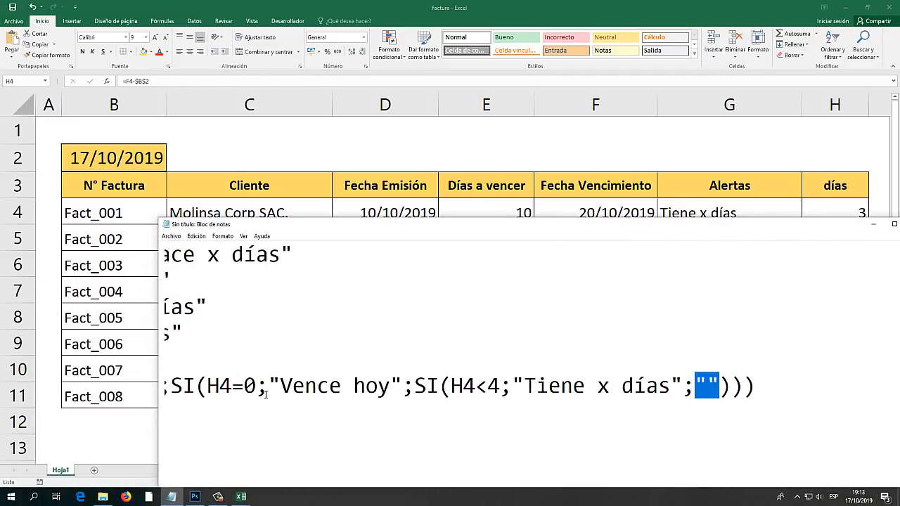
{"action": "key", "text": "ctrl+z"}
{"action": "key", "text": "ctrl+z"}
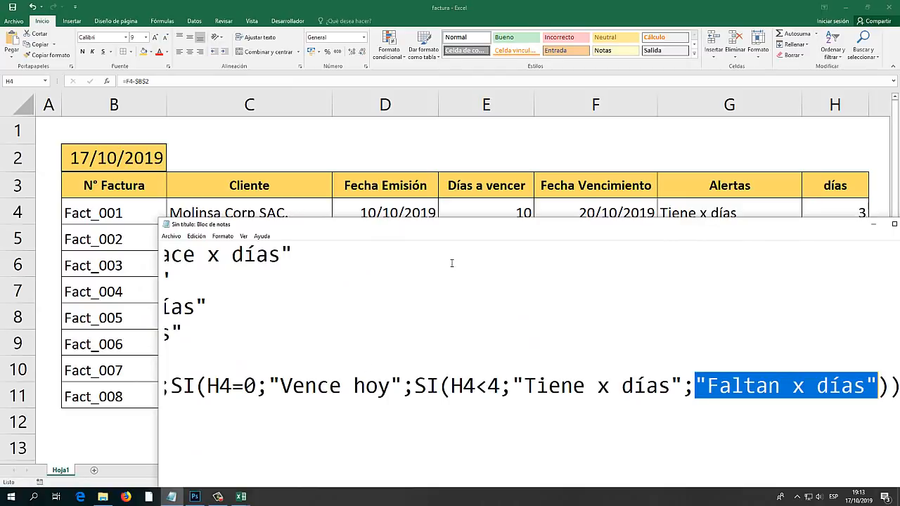
{"action": "key", "text": "ctrl+z"}
{"action": "key", "text": "ctrl+z"}
{"action": "left_click_drag", "start_coordinate": [437, 230], "coordinate": [524, 163]}
{"action": "key", "text": "ctrl+z"}
{"action": "key", "text": "ctrl+z"}
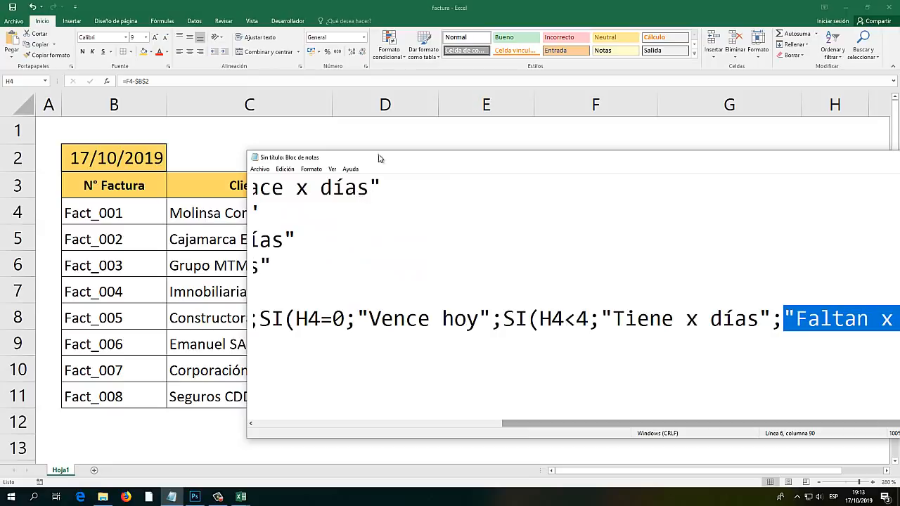
{"action": "left_click", "coordinate": [426, 26]}
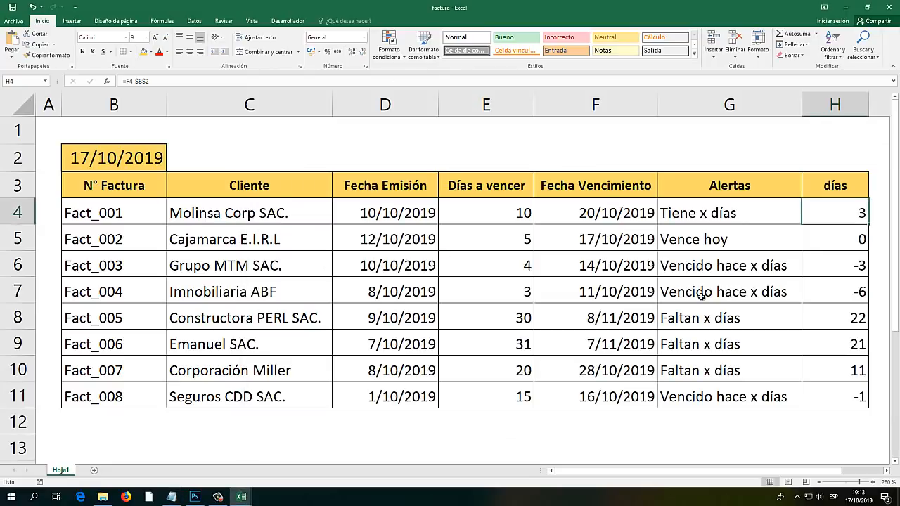
Examine the alert formulas in the Alertas column for the invoices from G10 up to G4.
{"action": "left_click", "coordinate": [720, 239]}
{"action": "left_click", "coordinate": [728, 328]}
{"action": "left_click", "coordinate": [727, 370]}
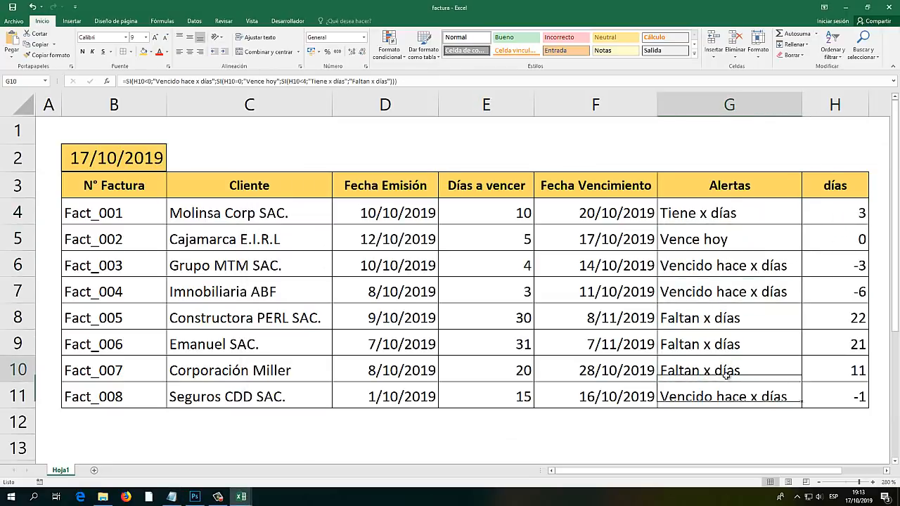
{"action": "left_click", "coordinate": [726, 344]}
{"action": "left_click", "coordinate": [725, 314]}
{"action": "left_click", "coordinate": [722, 292]}
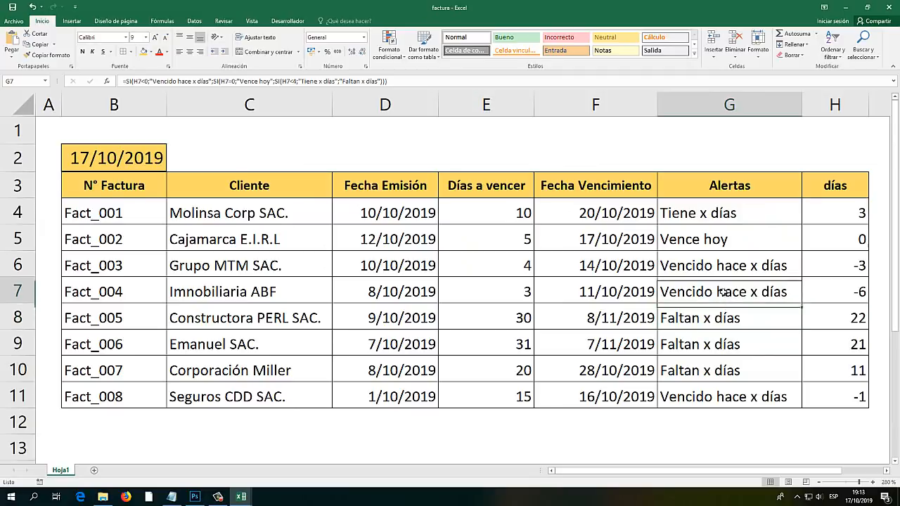
{"action": "left_click", "coordinate": [720, 266]}
{"action": "left_click", "coordinate": [714, 239]}
{"action": "left_click", "coordinate": [709, 214]}
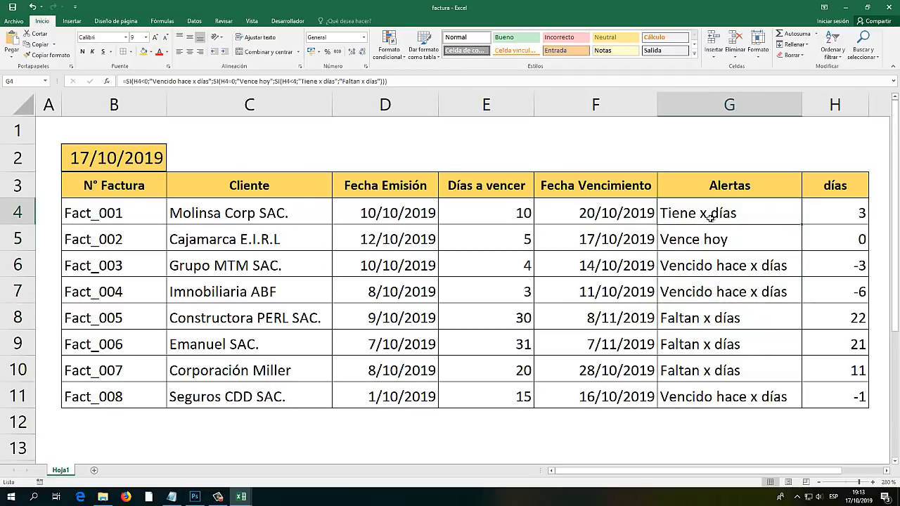
Switch to the Notepad notes and write the condition =H4<0 on a new line below the SI formula.
{"action": "left_click", "coordinate": [171, 498]}
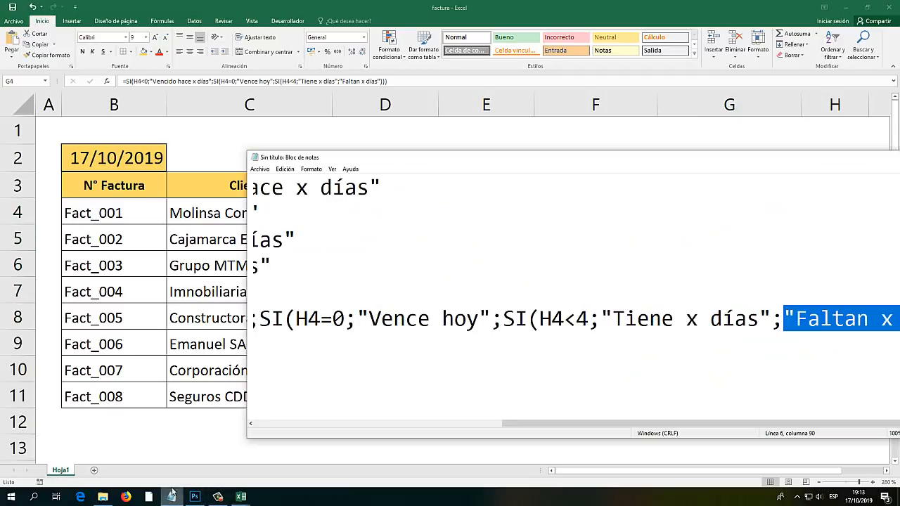
{"action": "mouse_move", "coordinate": [513, 423]}
{"action": "left_mouse_down"}
{"action": "mouse_move", "coordinate": [297, 424]}
{"action": "mouse_move", "coordinate": [514, 424]}
{"action": "left_mouse_up"}
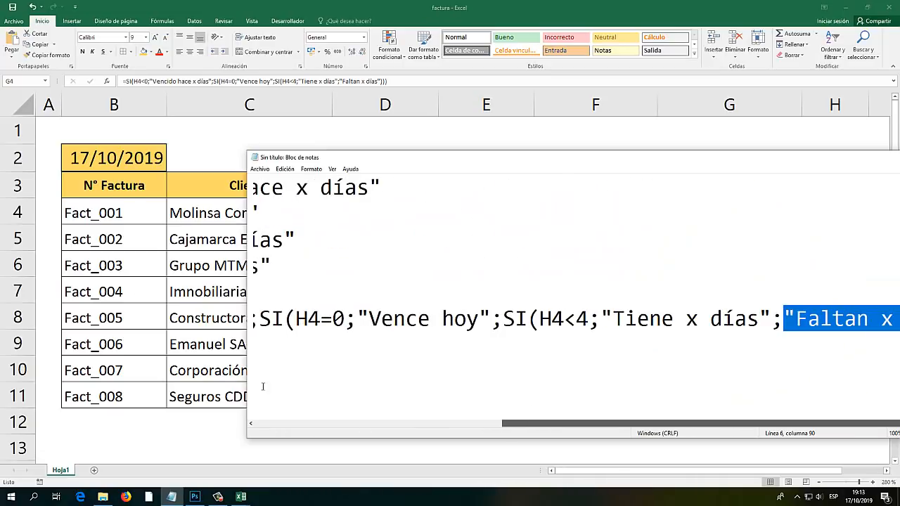
{"action": "left_click", "coordinate": [808, 320]}
{"action": "key", "text": "Down"}
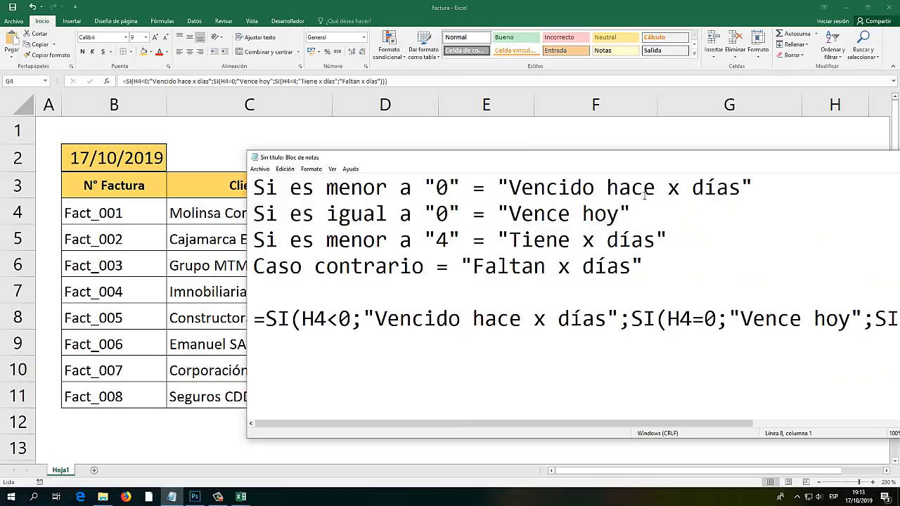
{"action": "left_click_drag", "start_coordinate": [483, 152], "coordinate": [483, 81]}
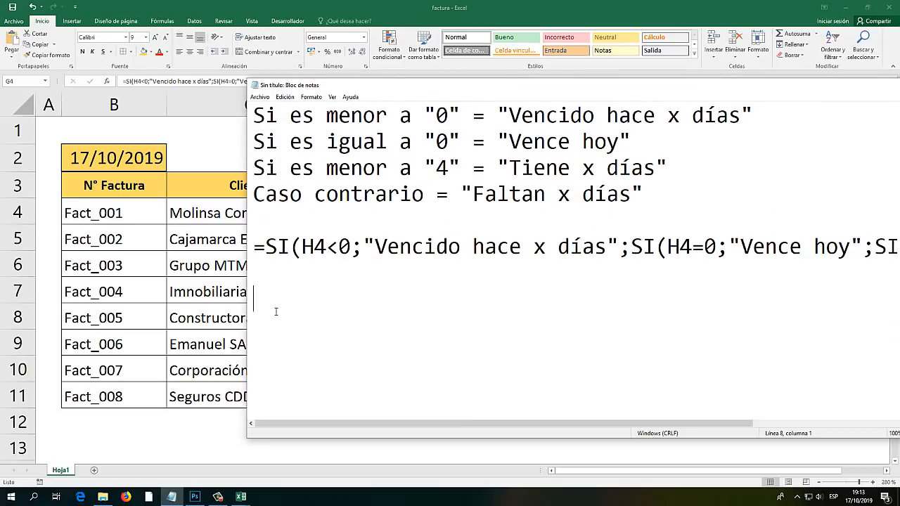
{"action": "type", "text": "="}
{"action": "left_click", "coordinate": [376, 4]}
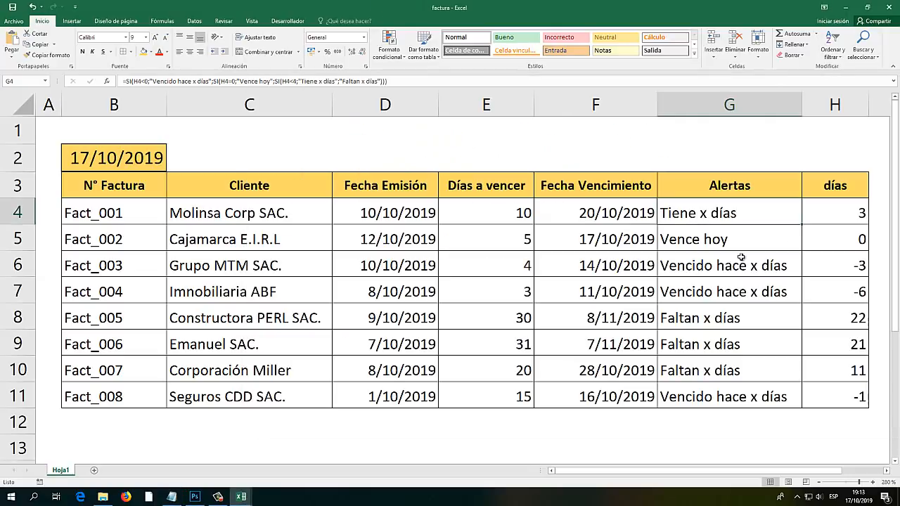
{"action": "left_click", "coordinate": [172, 498]}
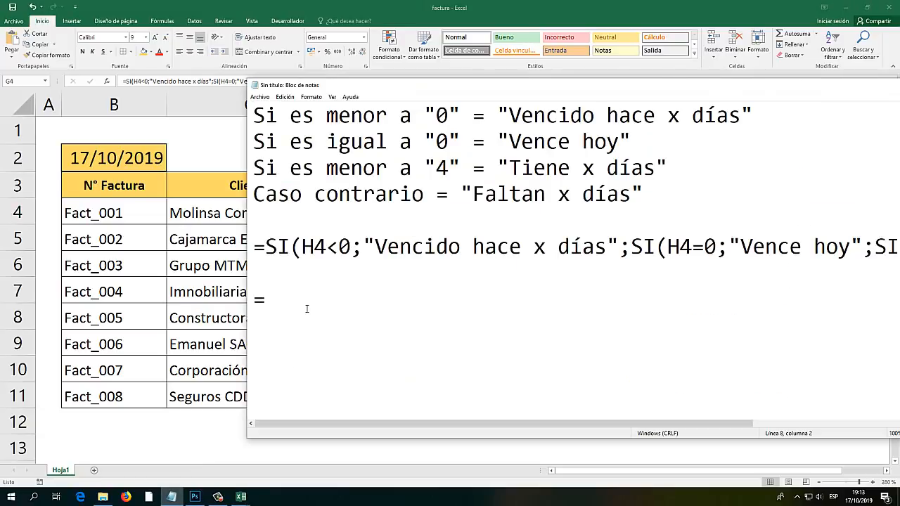
{"action": "type", "text": "H4<0"}
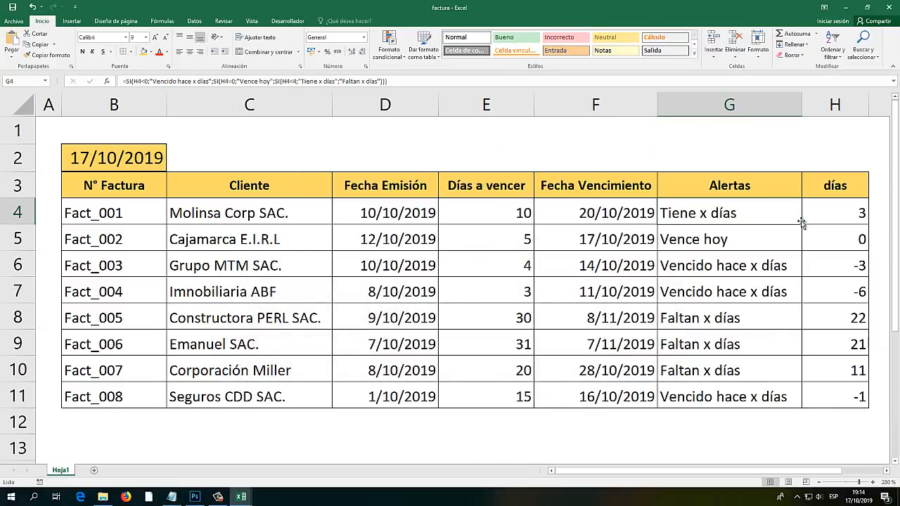
Check cell H4 in the Excel sheet, and label the =H4<0 condition in Notepad with the color ROJO.
{"action": "left_click", "coordinate": [840, 98]}
{"action": "left_click", "coordinate": [844, 216]}
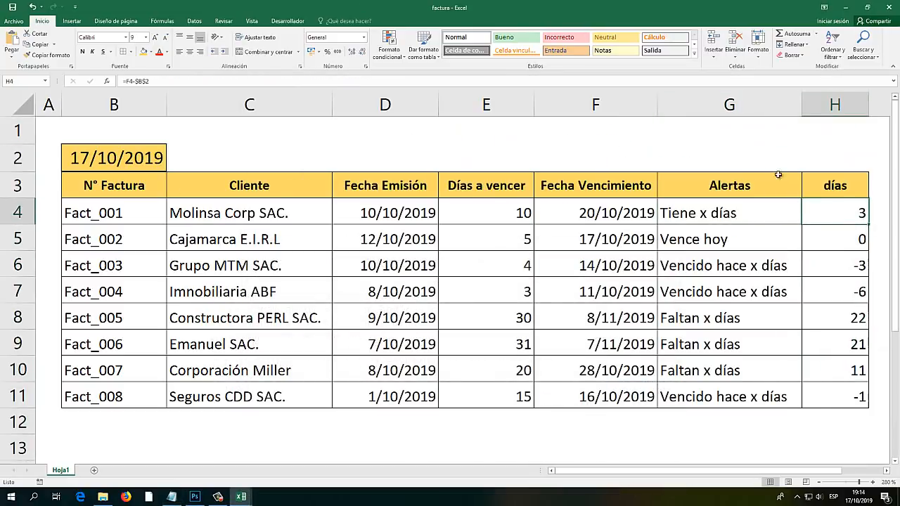
{"action": "left_click", "coordinate": [171, 497]}
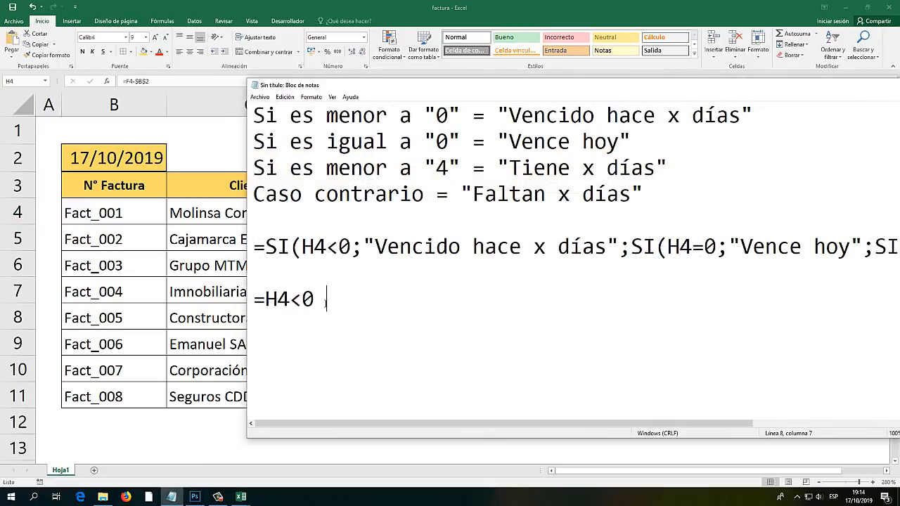
{"action": "type", "text": "ROJO"}
{"action": "key", "text": "Return"}
Add a second condition line reading =H4=0 with the color label AMARILLO CLARO.
{"action": "type", "text": "=H4"}
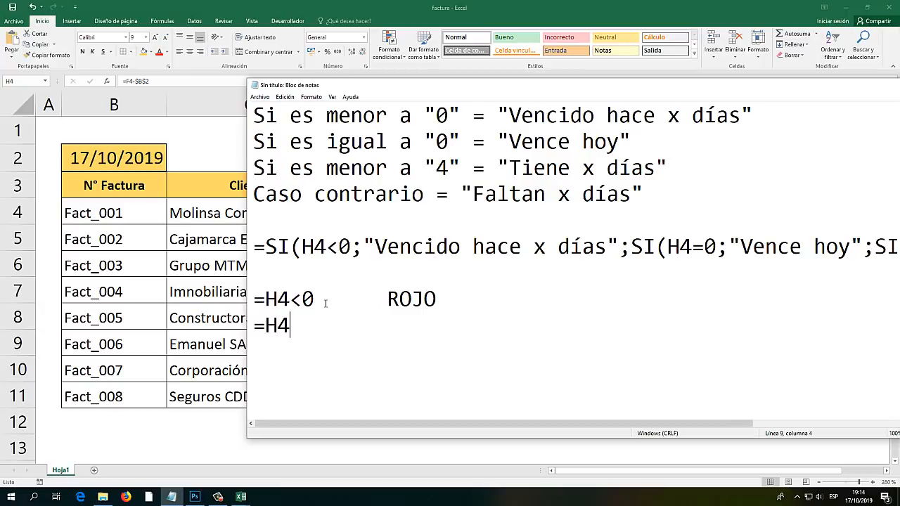
{"action": "type", "text": "=0      AMARILLO"}
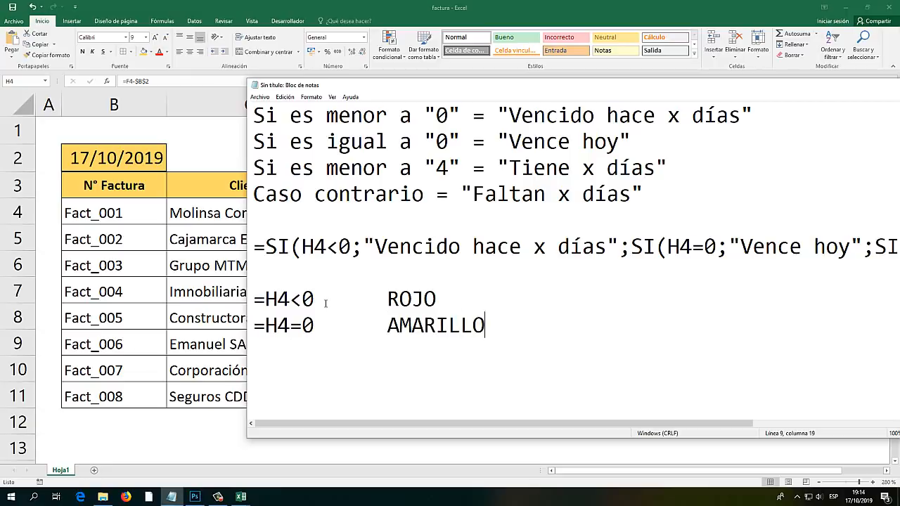
{"action": "key", "text": "Return"}
{"action": "left_click", "coordinate": [488, 324]}
{"action": "type", "text": "CLARO"}
{"action": "key", "text": "Return"}
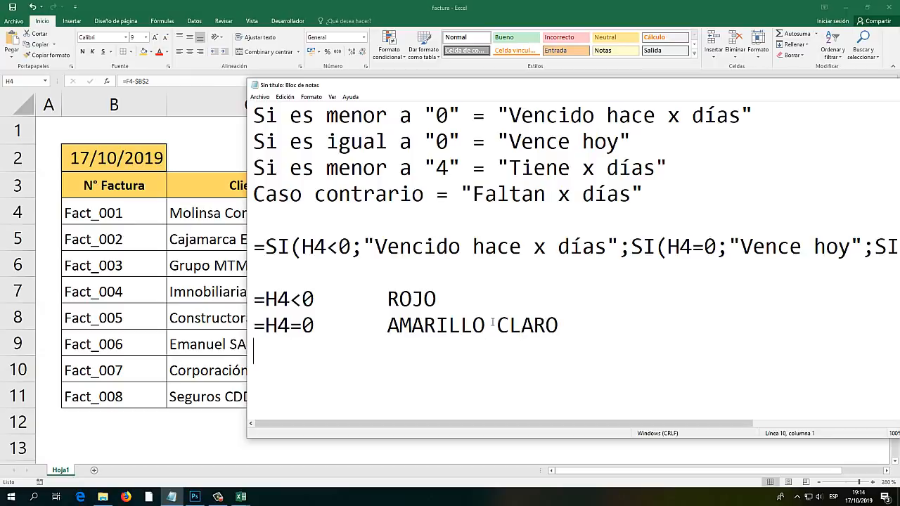
Start a third condition line with an equals sign and highlight the rule Si es menor a "4" = "Tiene x días" for reference.
{"action": "type", "text": "="}
{"action": "key", "text": "alt+Tab"}
{"action": "left_click", "coordinate": [177, 498]}
{"action": "left_click_drag", "start_coordinate": [669, 168], "coordinate": [239, 176]}
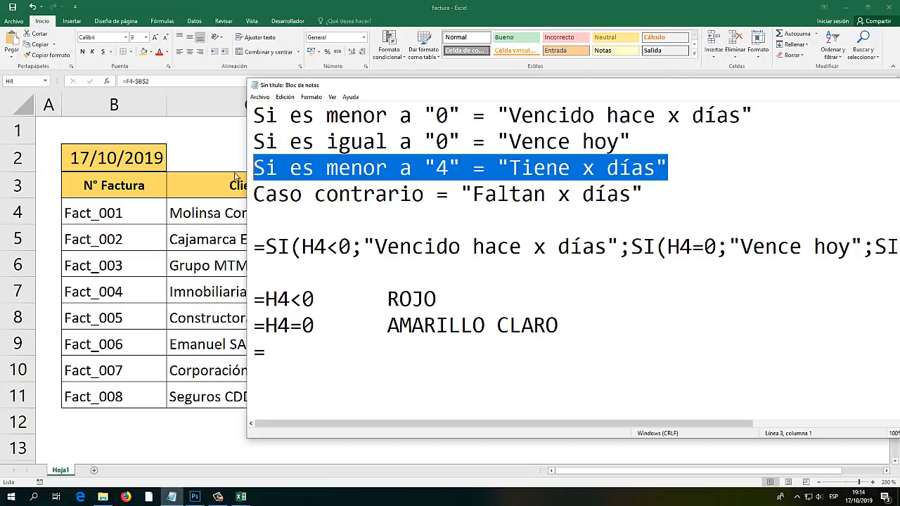
{"action": "left_click", "coordinate": [450, 168]}
{"action": "left_click_drag", "start_coordinate": [668, 168], "coordinate": [250, 169]}
{"action": "left_click", "coordinate": [281, 169]}
{"action": "left_click", "coordinate": [261, 167]}
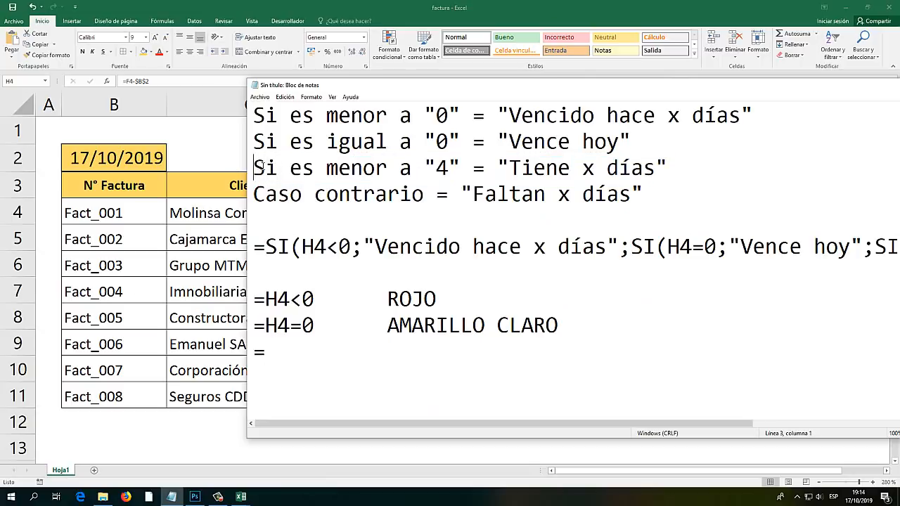
{"action": "left_click_drag", "start_coordinate": [683, 169], "coordinate": [252, 168]}
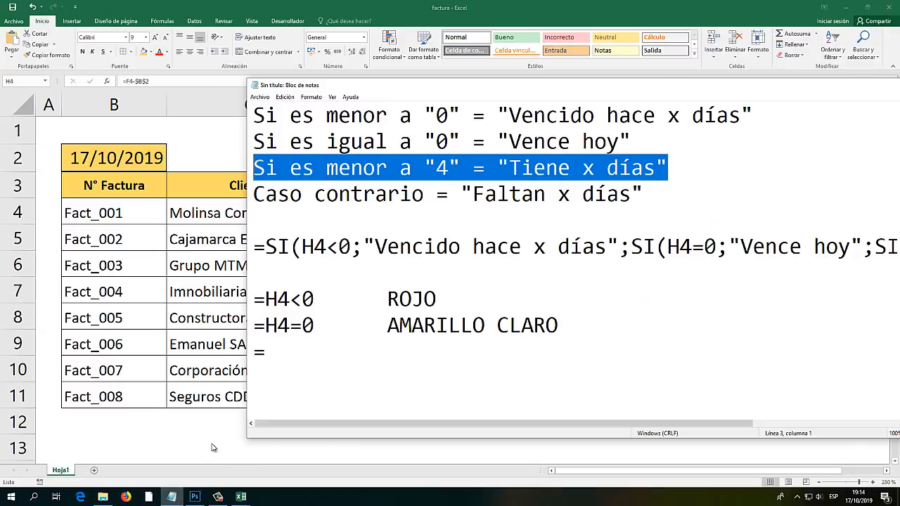
Complete the third condition line in Notepad as =Y(H4>0;H4<4).
{"action": "left_click", "coordinate": [300, 352]}
{"action": "type", "text": "Y"}
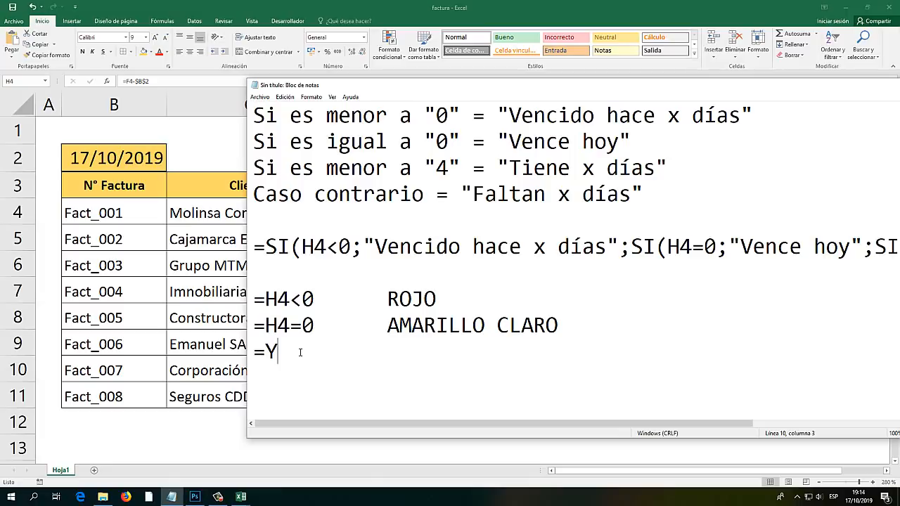
{"action": "type", "text": "("}
{"action": "left_click_drag", "start_coordinate": [299, 362], "coordinate": [266, 352]}
{"action": "left_click", "coordinate": [317, 351]}
{"action": "type", "text": ")"}
{"action": "type", "text": "H4>"}
{"action": "type", "text": "0;"}
{"action": "type", "text": "H4"}
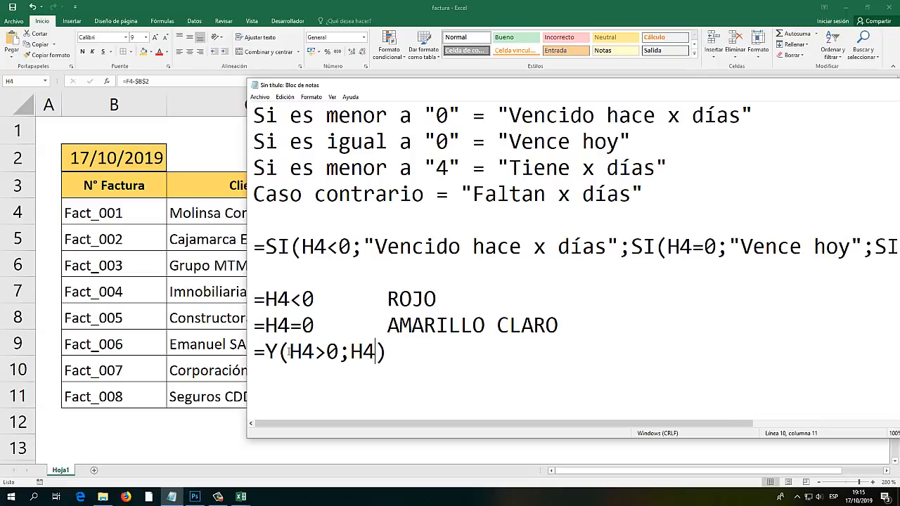
{"action": "type", "text": "<4"}
Examine the H4>0 and H4<4 parts of the third condition against the remaining days in the Excel sheet.
{"action": "left_click_drag", "start_coordinate": [340, 352], "coordinate": [289, 351]}
{"action": "left_click", "coordinate": [811, 219]}
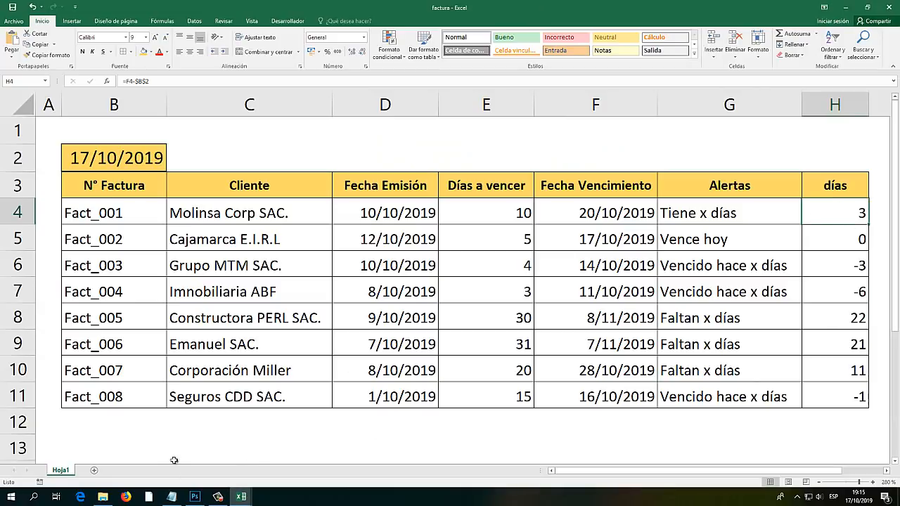
{"action": "left_click", "coordinate": [172, 497]}
{"action": "left_click", "coordinate": [339, 375]}
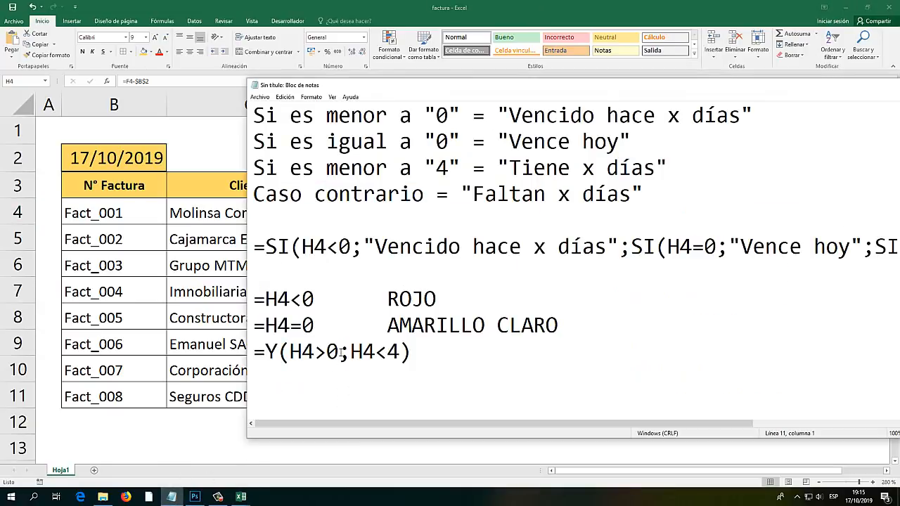
{"action": "left_click_drag", "start_coordinate": [341, 353], "coordinate": [327, 354]}
{"action": "left_click_drag", "start_coordinate": [400, 353], "coordinate": [388, 354]}
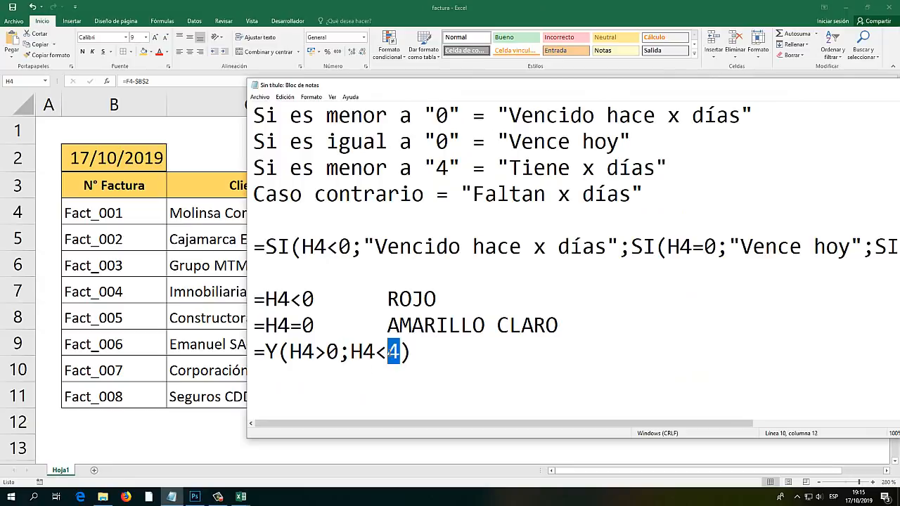
{"action": "left_click_drag", "start_coordinate": [290, 351], "coordinate": [401, 351]}
{"action": "left_click", "coordinate": [291, 352]}
{"action": "left_click_drag", "start_coordinate": [291, 352], "coordinate": [351, 352]}
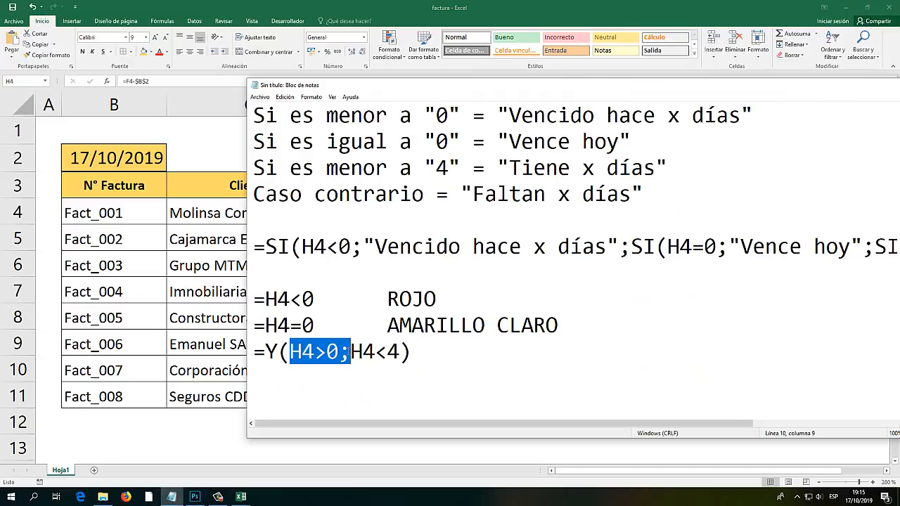
{"action": "left_click", "coordinate": [290, 352]}
{"action": "left_click_drag", "start_coordinate": [291, 352], "coordinate": [342, 353]}
{"action": "left_click_drag", "start_coordinate": [399, 351], "coordinate": [350, 351]}
Label the =Y(H4>0;H4<4) condition AMARILLO OSCURO and align the ROJO and AMARILLO CLARO labels with it.
{"action": "left_click", "coordinate": [431, 350]}
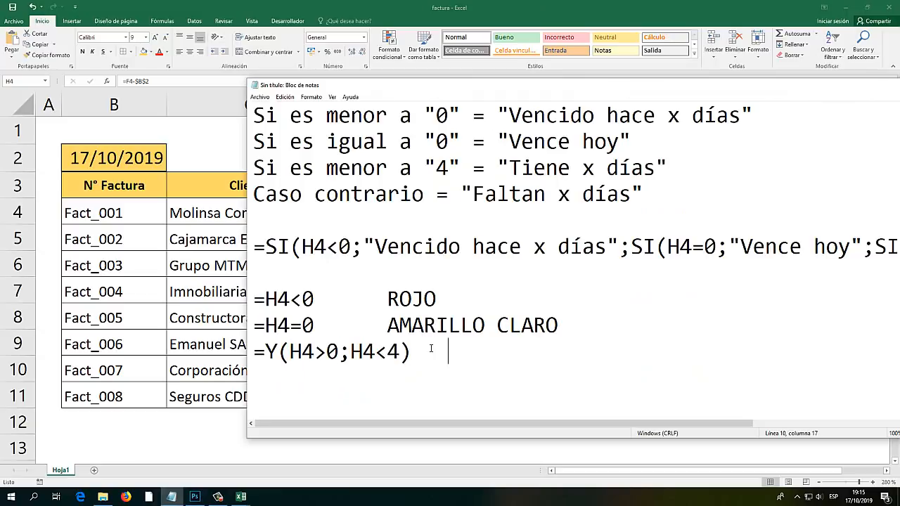
{"action": "type", "text": "MOSTASA"}
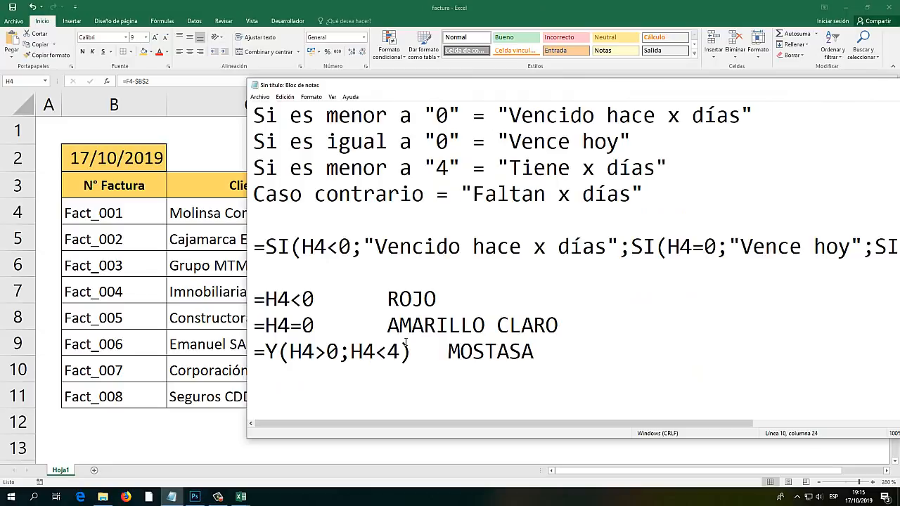
{"action": "left_click", "coordinate": [389, 325]}
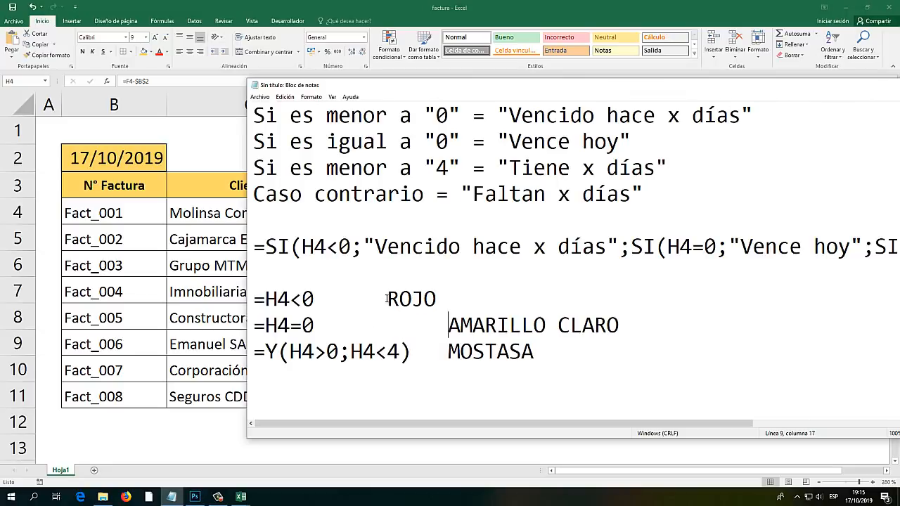
{"action": "left_click", "coordinate": [387, 299]}
{"action": "left_click_drag", "start_coordinate": [534, 352], "coordinate": [448, 352]}
{"action": "type", "text": "AMARILLO "}
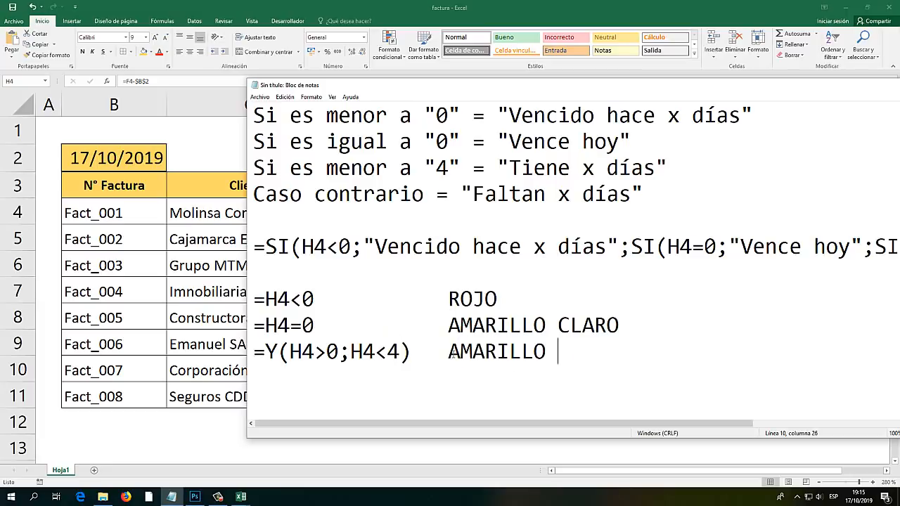
{"action": "type", "text": "OSCURO"}
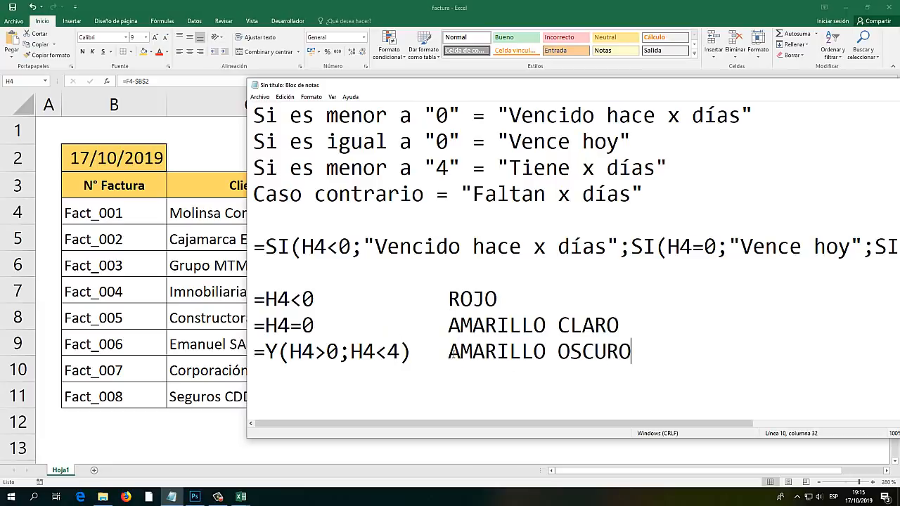
Start a fourth condition line with an equals sign below the AMARILLO OSCURO condition.
{"action": "key", "text": "Return"}
{"action": "type", "text": "="}
{"action": "left_click_drag", "start_coordinate": [290, 355], "coordinate": [273, 353]}
{"action": "left_click", "coordinate": [280, 352]}
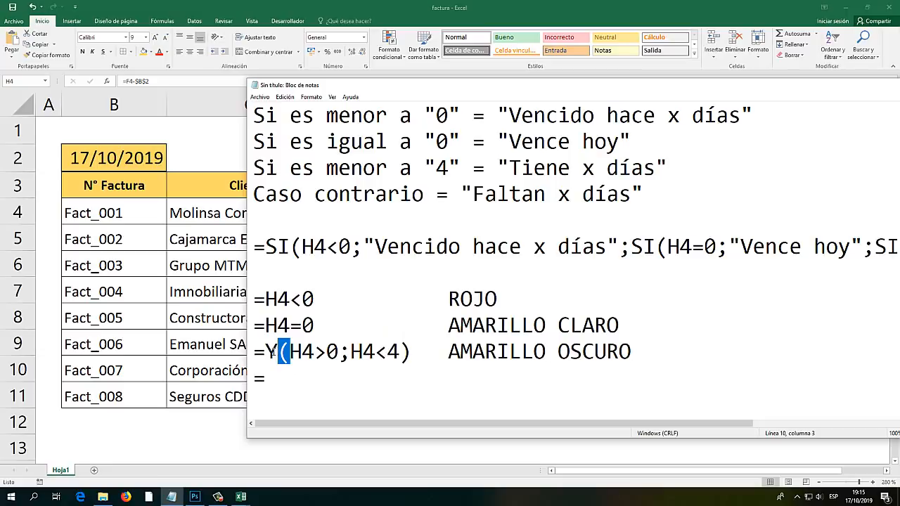
Insert the heading FORMATO CONDICIONAL with a blank line below it, above the color-coded conditions.
{"action": "left_click", "coordinate": [284, 276]}
{"action": "key", "text": "Return"}
{"action": "key", "text": "Return"}
{"action": "key", "text": "Up"}
{"action": "type", "text": "FORMATO C"}
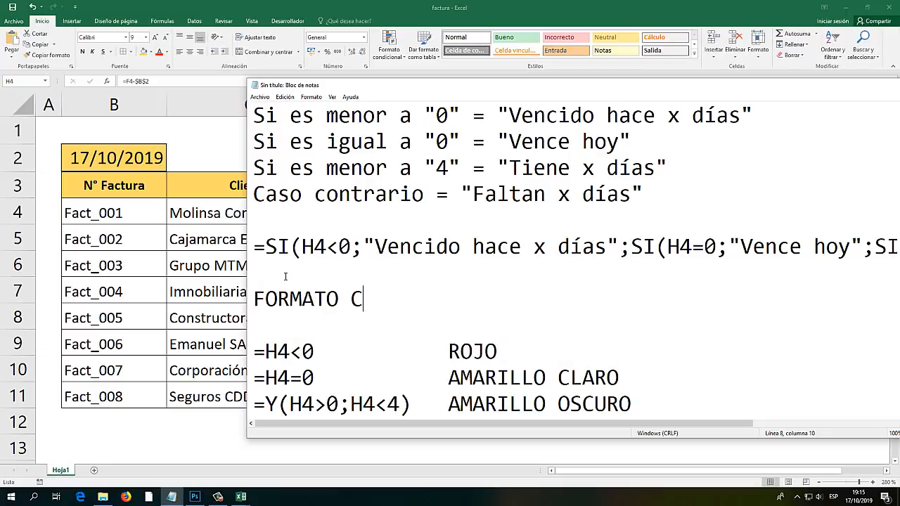
{"action": "type", "text": "ONDICIONAL"}
{"action": "scroll", "coordinate": [327, 279], "scroll_direction": "down", "scroll_amount": 2}
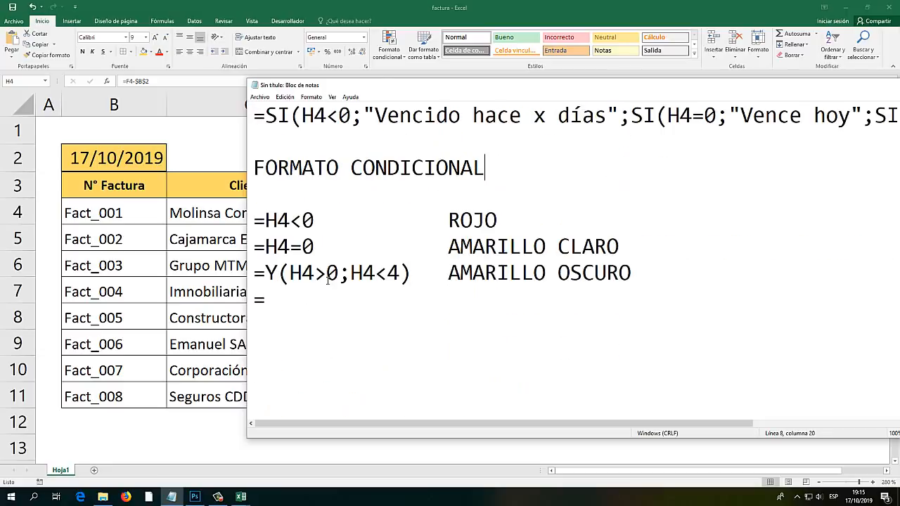
{"action": "scroll", "coordinate": [327, 279], "scroll_direction": "up", "scroll_amount": 1}
Review the Y function in the third condition, the four written alert rules, and the FORMATO CONDICIONAL block.
{"action": "left_click", "coordinate": [291, 267]}
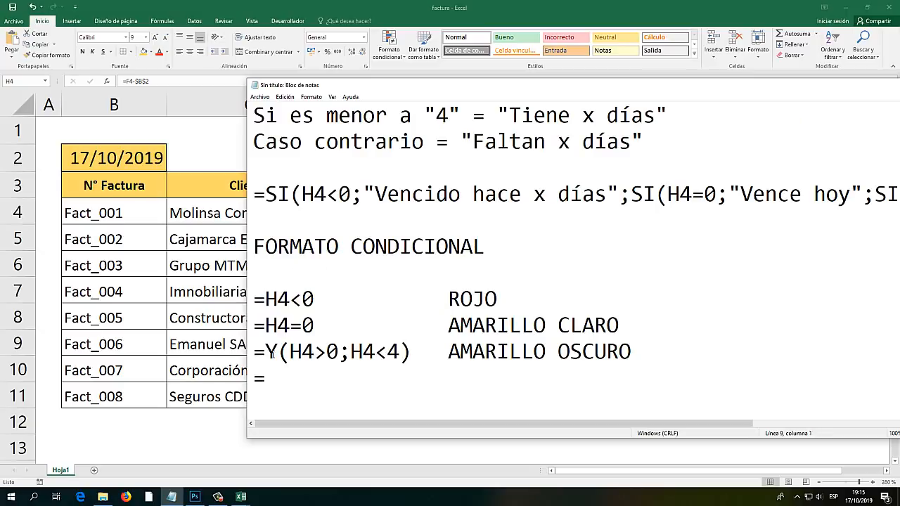
{"action": "double_click", "coordinate": [272, 354]}
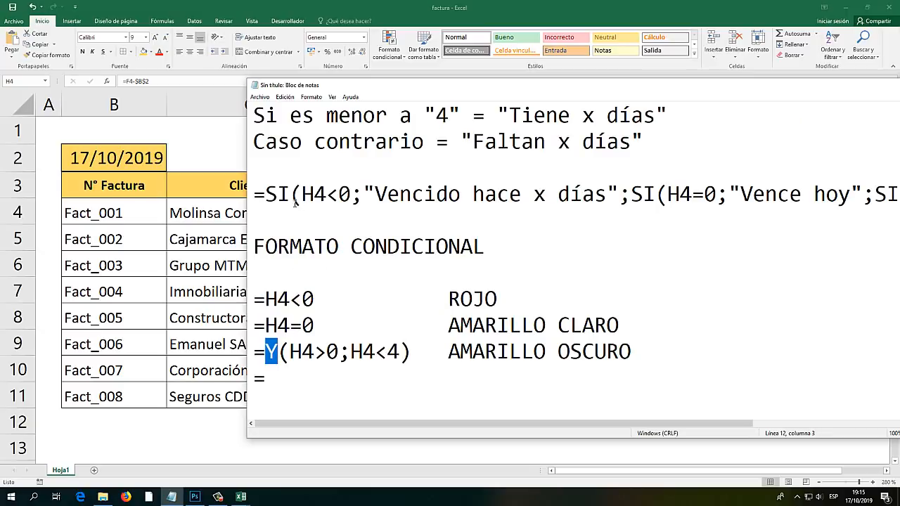
{"action": "scroll", "coordinate": [424, 232], "scroll_direction": "up", "scroll_amount": 1}
{"action": "left_click_drag", "start_coordinate": [425, 169], "coordinate": [462, 166]}
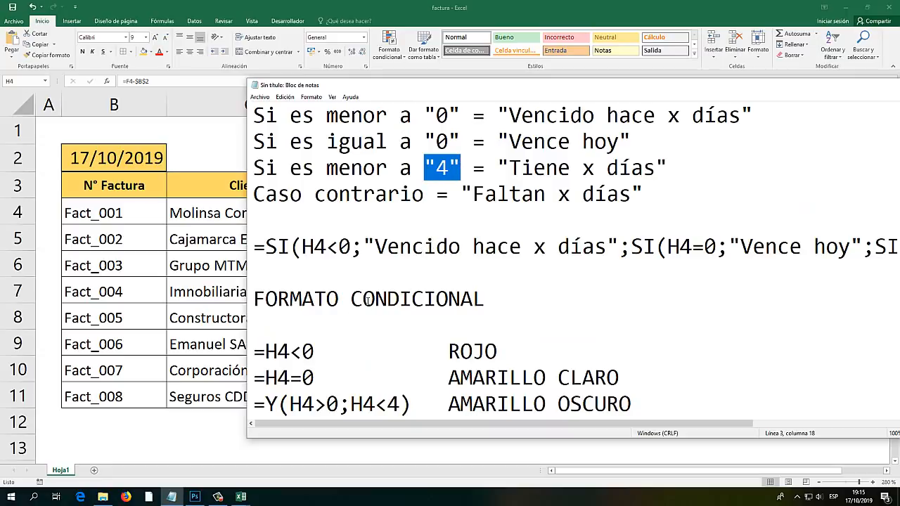
{"action": "left_click", "coordinate": [342, 195]}
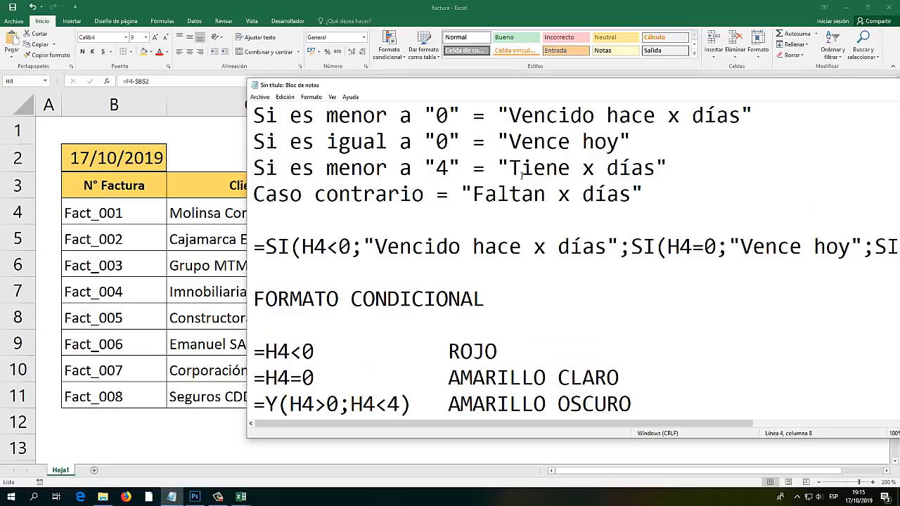
{"action": "left_click_drag", "start_coordinate": [647, 192], "coordinate": [217, 107]}
{"action": "scroll", "coordinate": [360, 273], "scroll_direction": "down", "scroll_amount": 1}
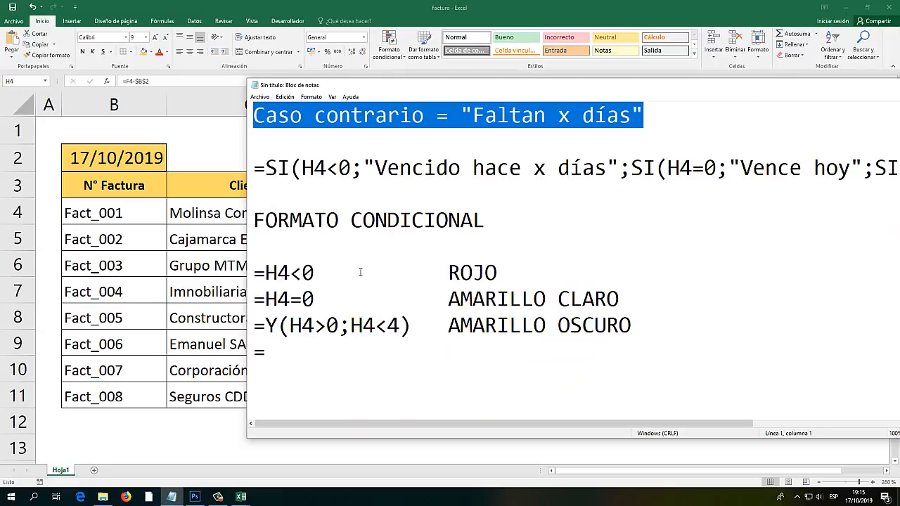
{"action": "left_click", "coordinate": [312, 328]}
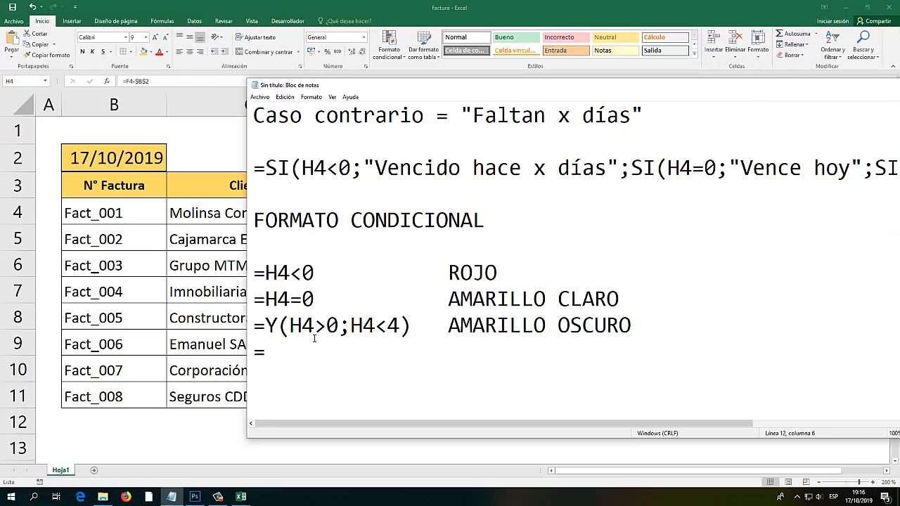
{"action": "left_click_drag", "start_coordinate": [356, 354], "coordinate": [244, 225]}
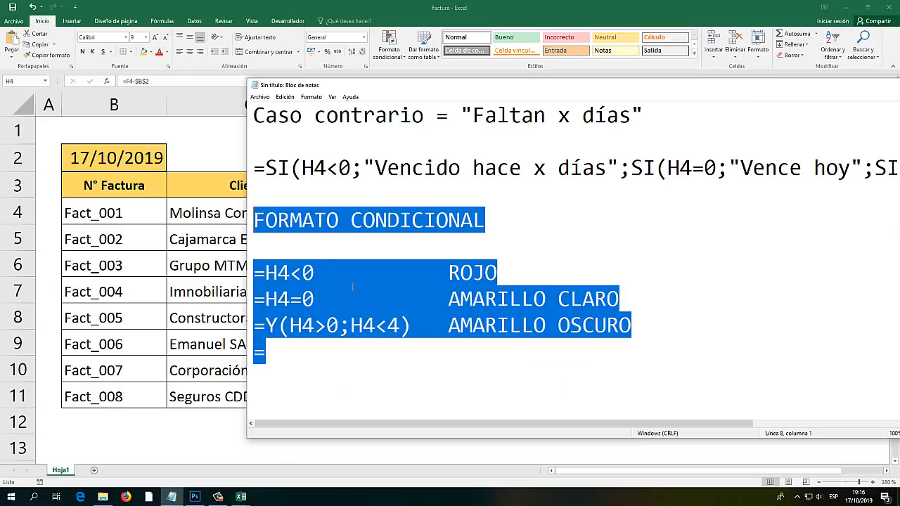
Complete the fourth condition line as =H4>=4 with the color label VERDE, aligned with the other labels.
{"action": "left_click", "coordinate": [289, 362]}
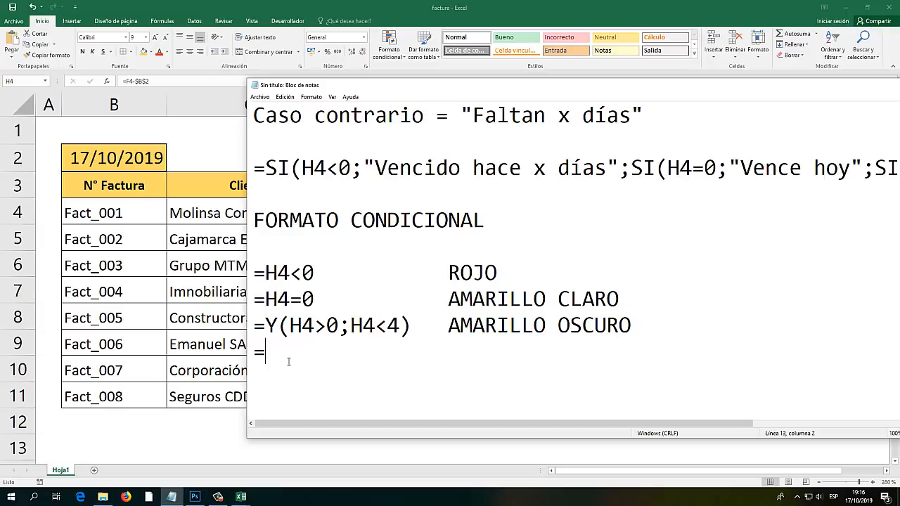
{"action": "type", "text": "H4>=47"}
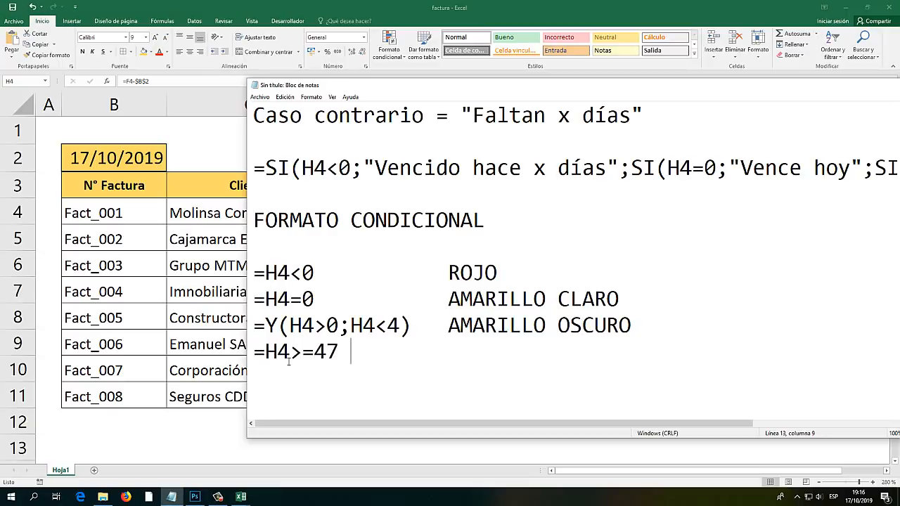
{"action": "scroll", "coordinate": [351, 345], "scroll_direction": "up", "scroll_amount": 1}
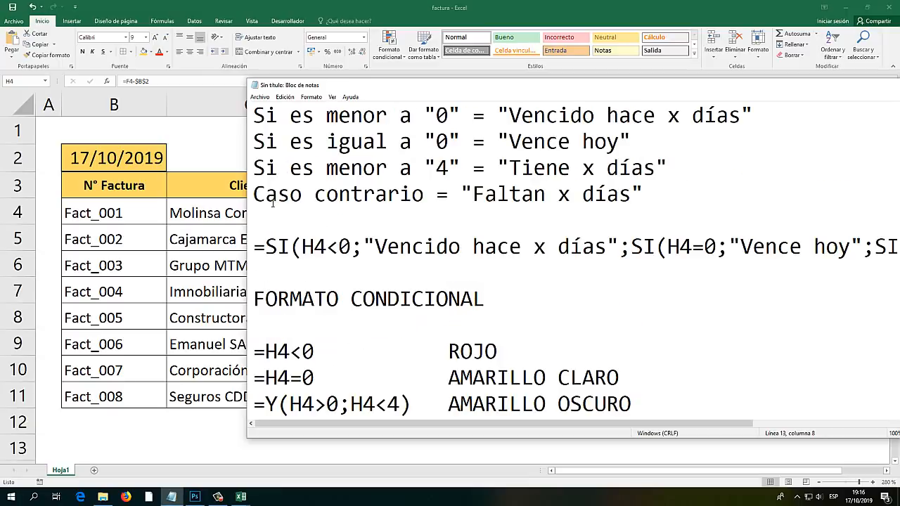
{"action": "left_click_drag", "start_coordinate": [273, 202], "coordinate": [642, 198]}
{"action": "scroll", "coordinate": [441, 299], "scroll_direction": "down", "scroll_amount": 2}
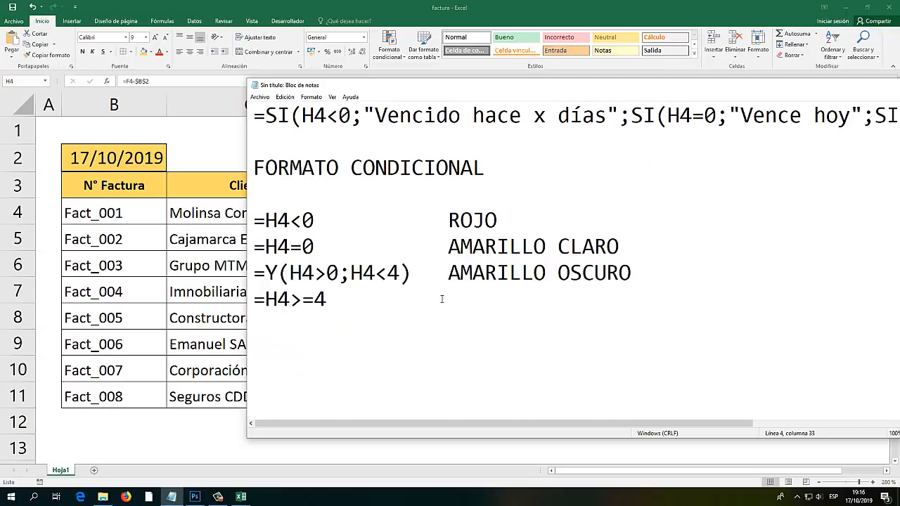
{"action": "left_click", "coordinate": [327, 300]}
{"action": "type", "text": "VERDE"}
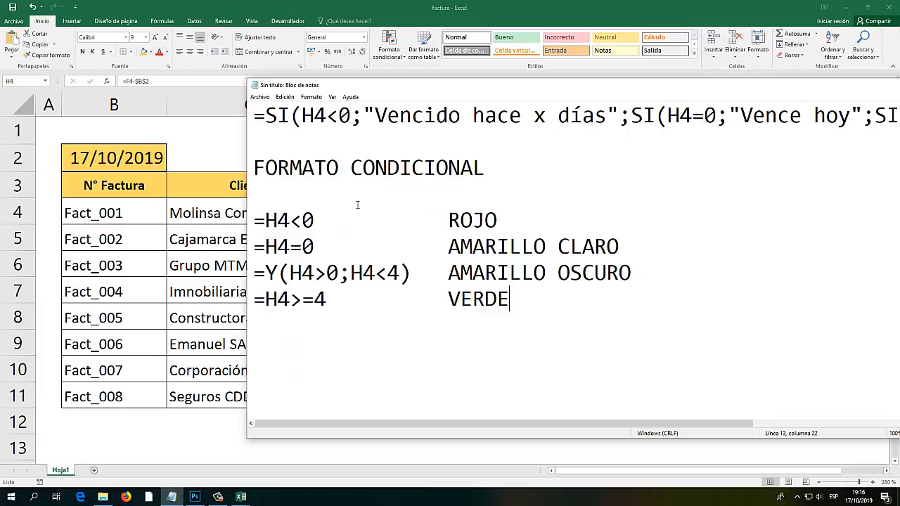
Highlight the =H4<0 ROJO condition, switch to the Excel sheet, and examine the alerts in column G.
{"action": "left_click", "coordinate": [303, 220]}
{"action": "left_click_drag", "start_coordinate": [498, 220], "coordinate": [266, 220]}
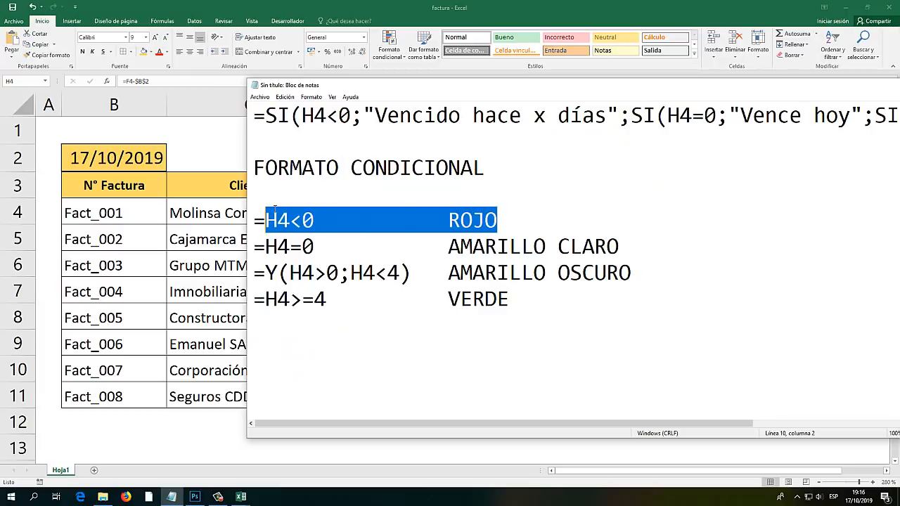
{"action": "left_click", "coordinate": [420, 4]}
{"action": "left_click", "coordinate": [771, 262]}
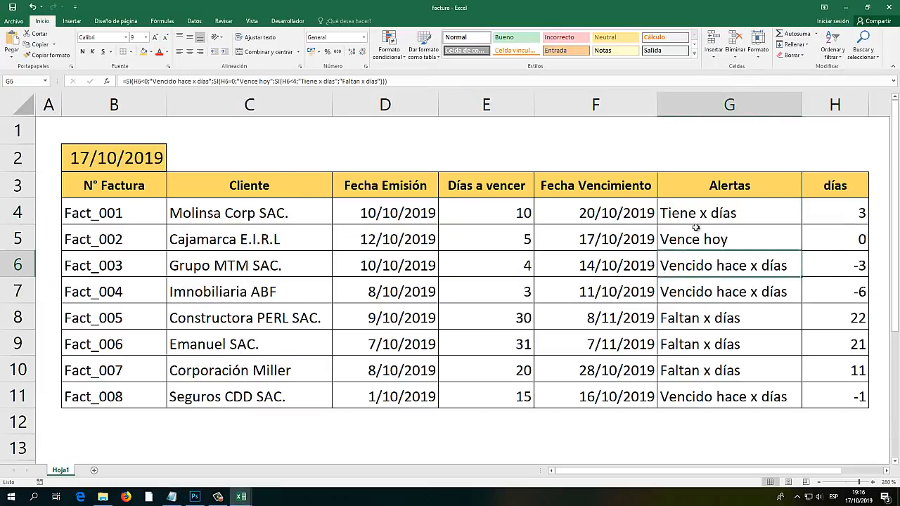
{"action": "left_click_drag", "start_coordinate": [696, 211], "coordinate": [773, 399]}
{"action": "left_click", "coordinate": [597, 325]}
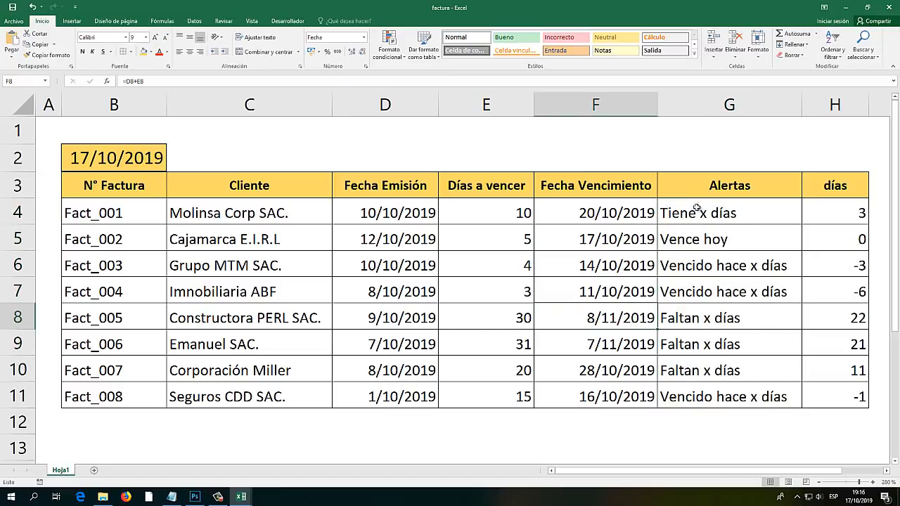
{"action": "left_click_drag", "start_coordinate": [696, 209], "coordinate": [699, 235]}
{"action": "left_click", "coordinate": [699, 235]}
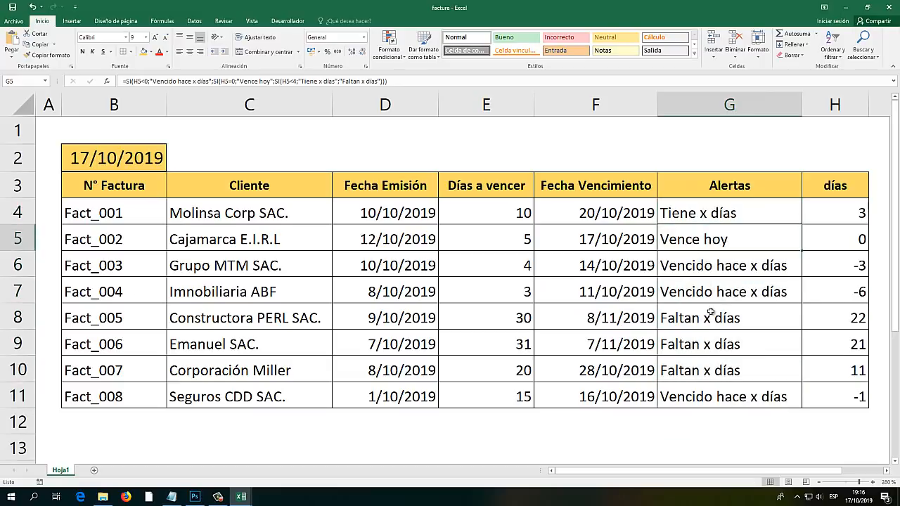
Select the alert cells G4:G11 and show the conditional formatting options.
{"action": "left_click_drag", "start_coordinate": [719, 397], "coordinate": [699, 211]}
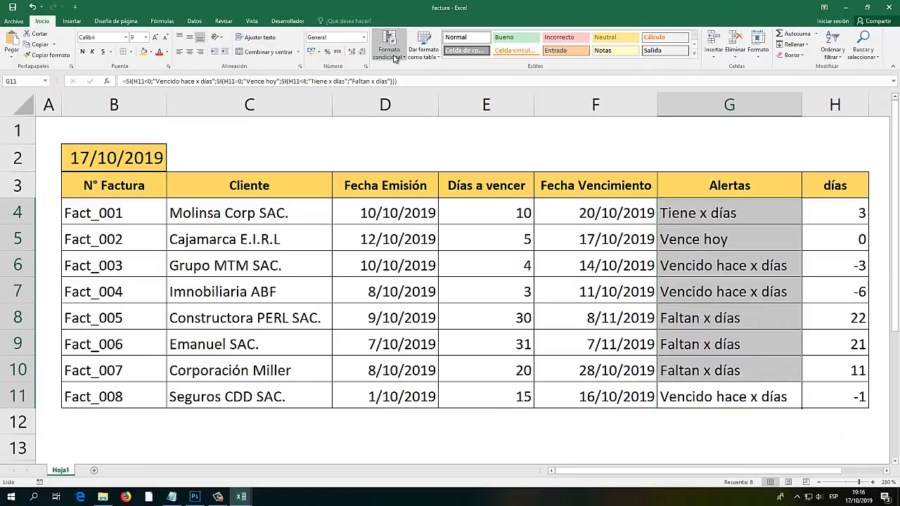
{"action": "left_click", "coordinate": [395, 57]}
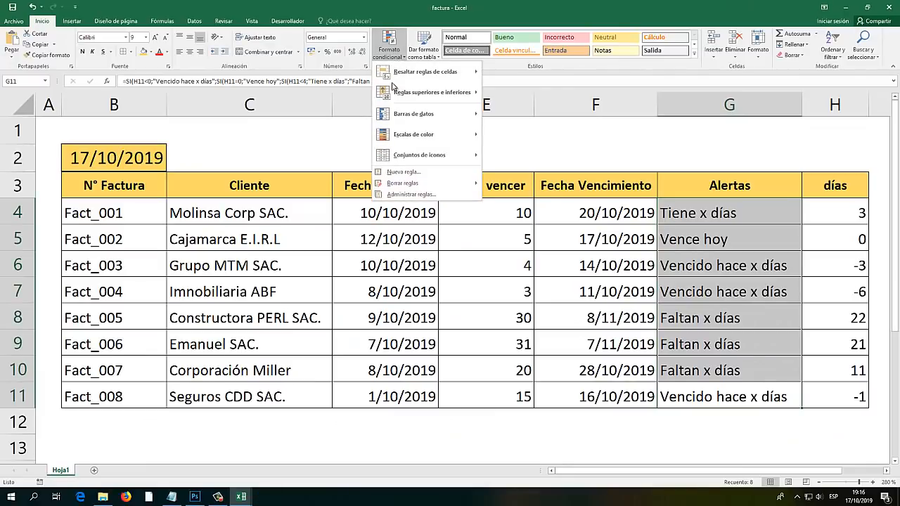
{"action": "left_click", "coordinate": [398, 57]}
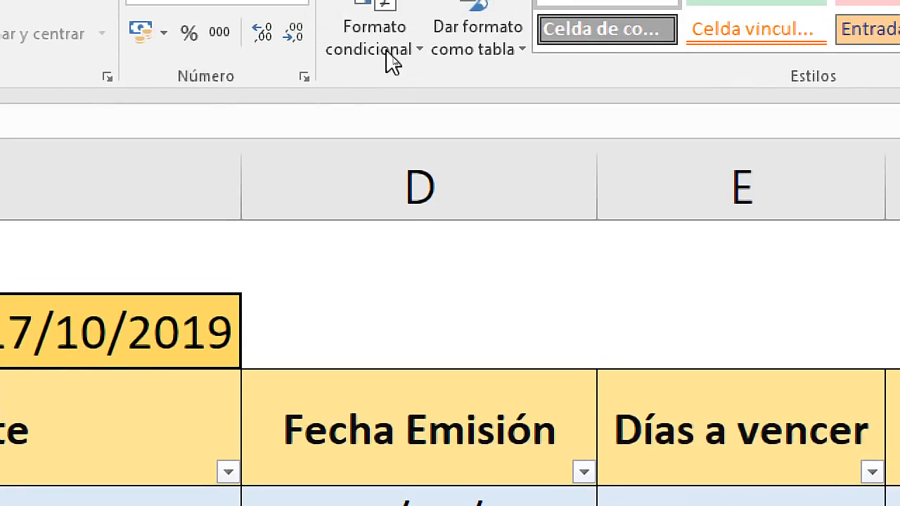
View the conditional formatting options in the Vencimiento workbook with the finished colored alerts.
{"action": "left_click", "coordinate": [393, 58]}
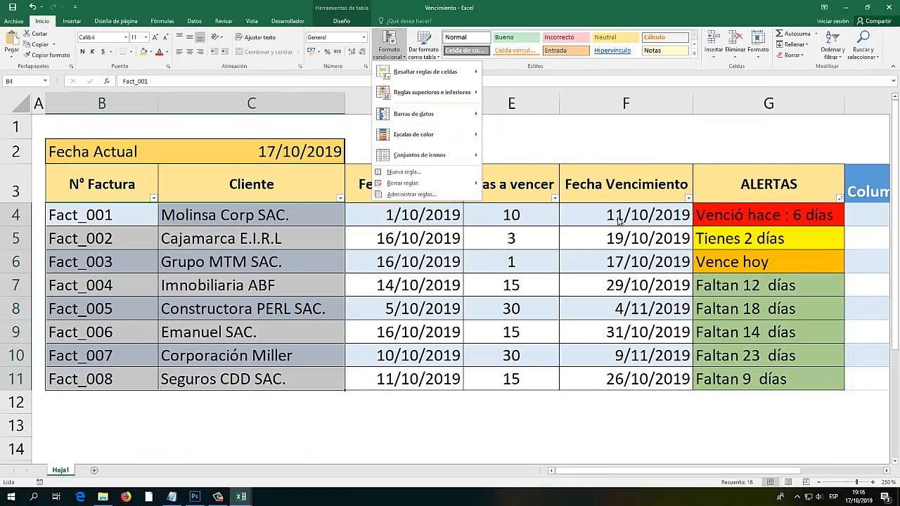
{"action": "left_click", "coordinate": [619, 220]}
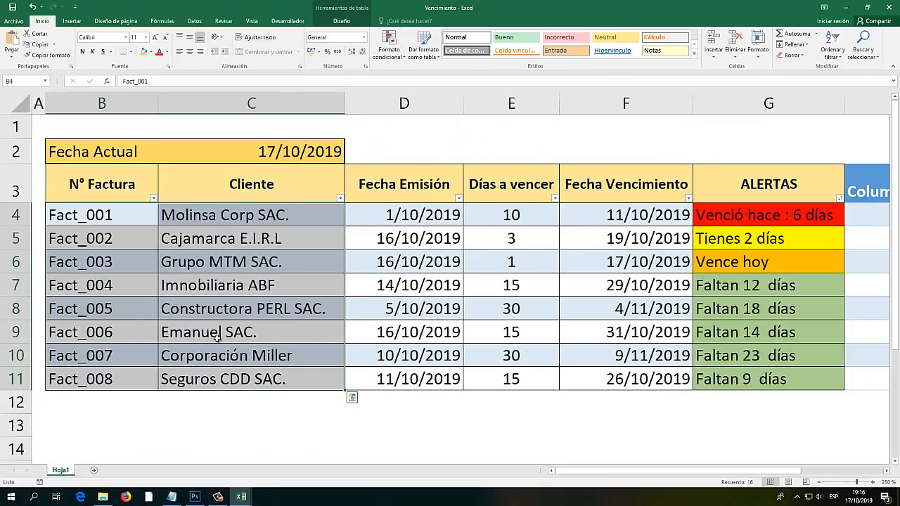
Close the Vencimiento workbook without saving its changes.
{"action": "left_click", "coordinate": [892, 7]}
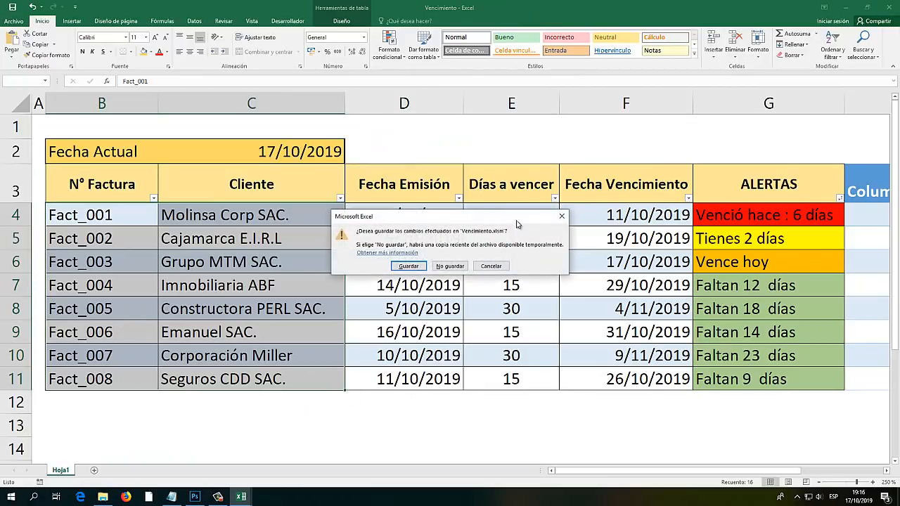
{"action": "left_click", "coordinate": [450, 268]}
{"action": "left_click", "coordinate": [499, 265]}
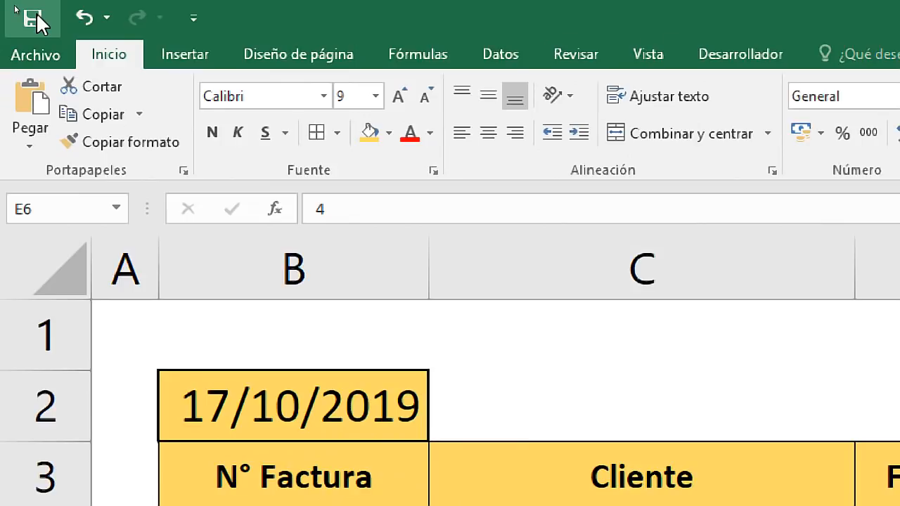
Select the alert cells G4:G11 and start a new conditional formatting rule that uses a formula to determine the cells.
{"action": "left_click", "coordinate": [790, 348]}
{"action": "left_click_drag", "start_coordinate": [732, 213], "coordinate": [736, 389]}
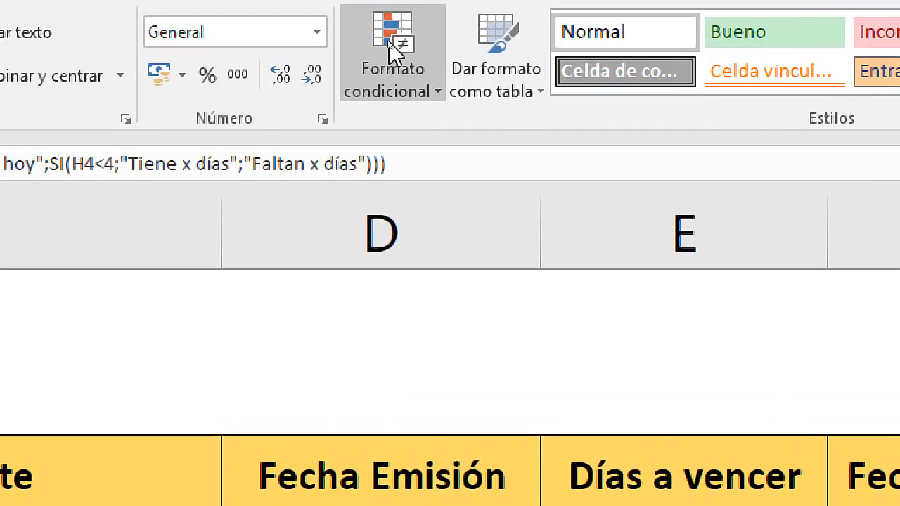
{"action": "left_click", "coordinate": [389, 44]}
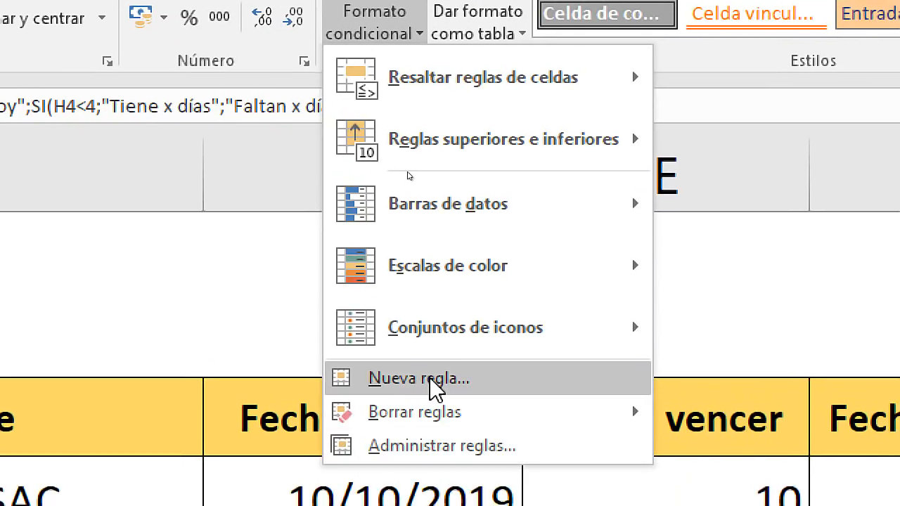
{"action": "left_click", "coordinate": [430, 377]}
{"action": "left_click_drag", "start_coordinate": [369, 191], "coordinate": [456, 94]}
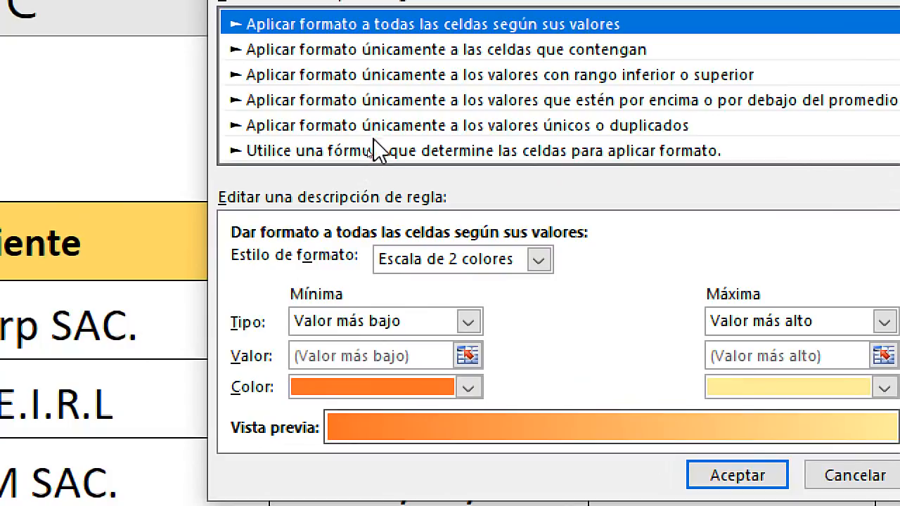
{"action": "left_click", "coordinate": [380, 155]}
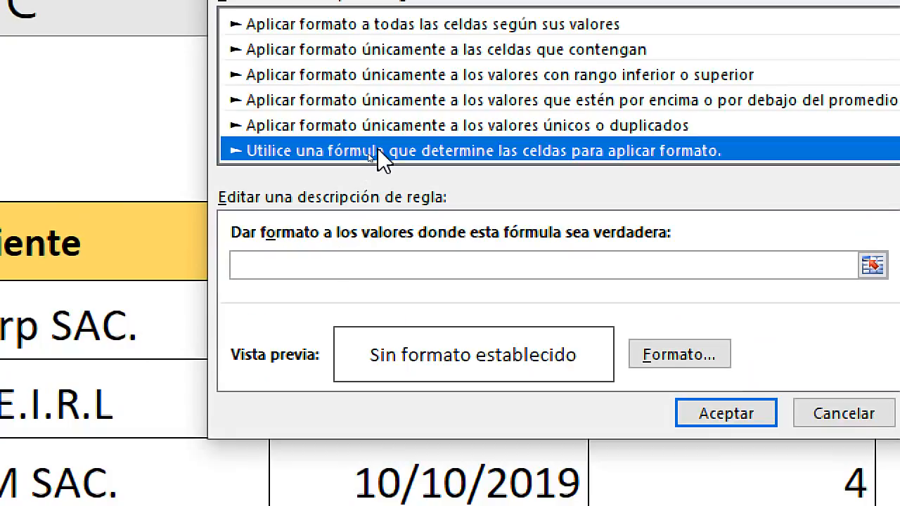
{"action": "left_click", "coordinate": [408, 262]}
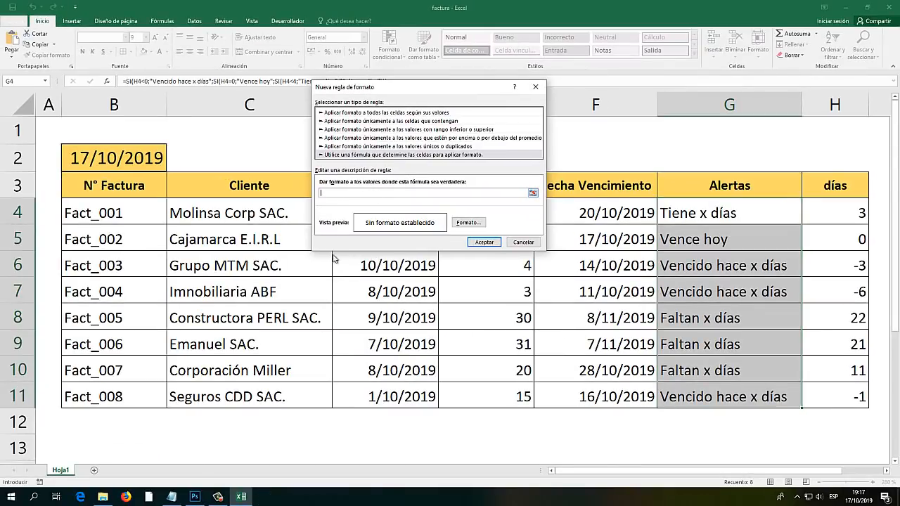
Switch to the Notepad notes, move them below the rule dialog, and review the H4<0 condition and its ROJO label.
{"action": "left_click", "coordinate": [172, 497]}
{"action": "left_click", "coordinate": [324, 221]}
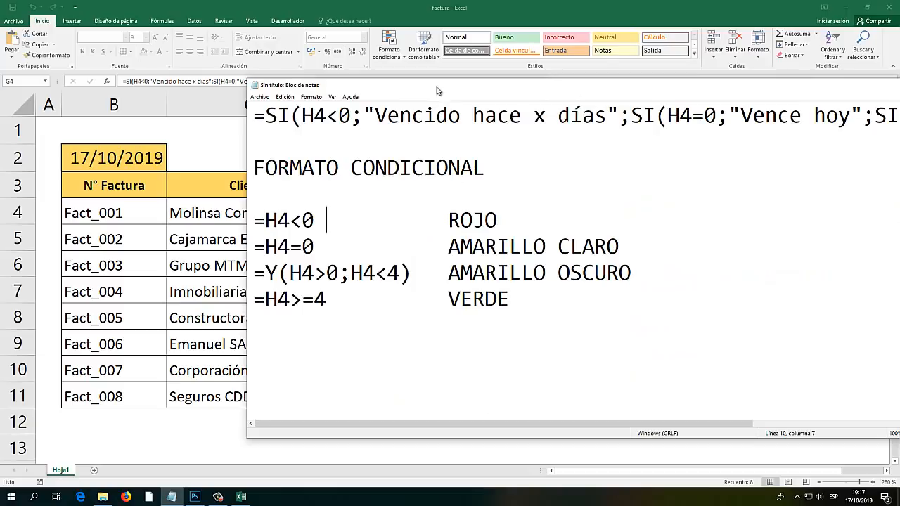
{"action": "left_click_drag", "start_coordinate": [437, 86], "coordinate": [445, 344]}
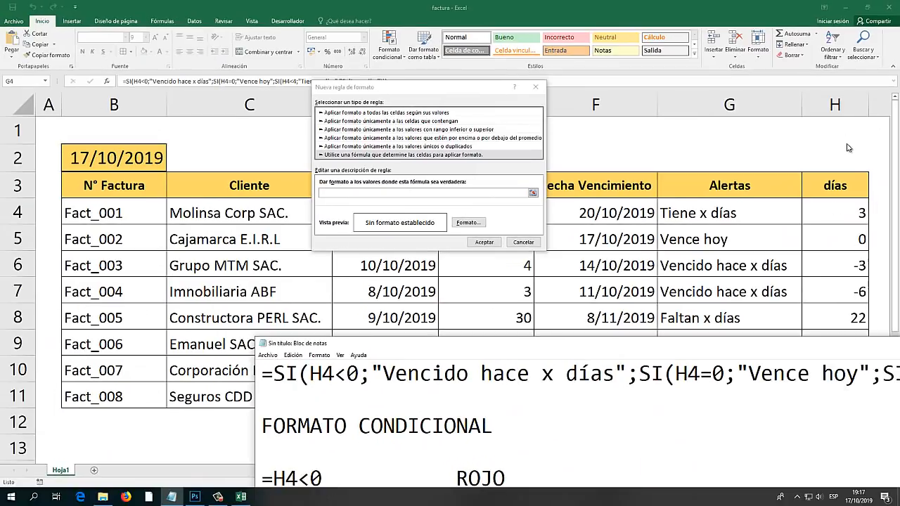
{"action": "left_click_drag", "start_coordinate": [339, 344], "coordinate": [314, 216]}
{"action": "left_click_drag", "start_coordinate": [297, 351], "coordinate": [248, 351]}
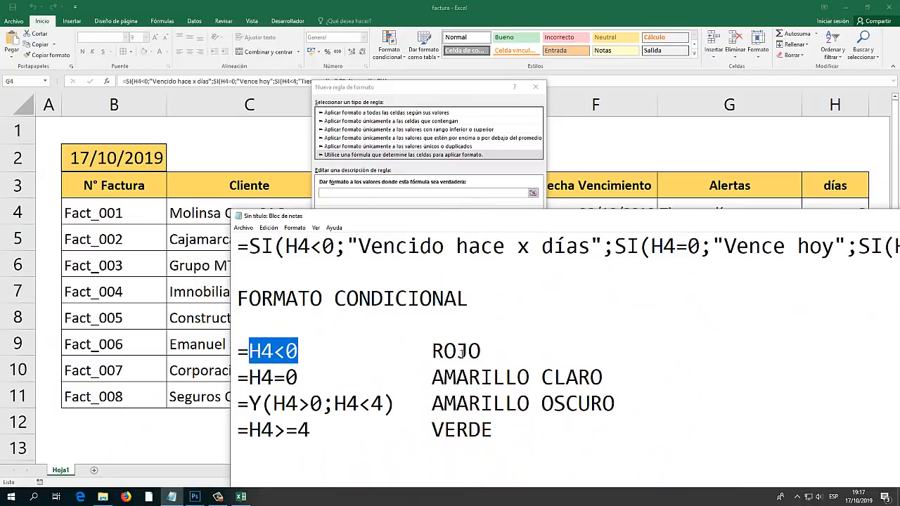
{"action": "left_click_drag", "start_coordinate": [481, 351], "coordinate": [432, 351]}
Return to the new rule in Excel and enter =H4<0 as its formula.
{"action": "left_click", "coordinate": [422, 91]}
{"action": "left_click", "coordinate": [342, 191]}
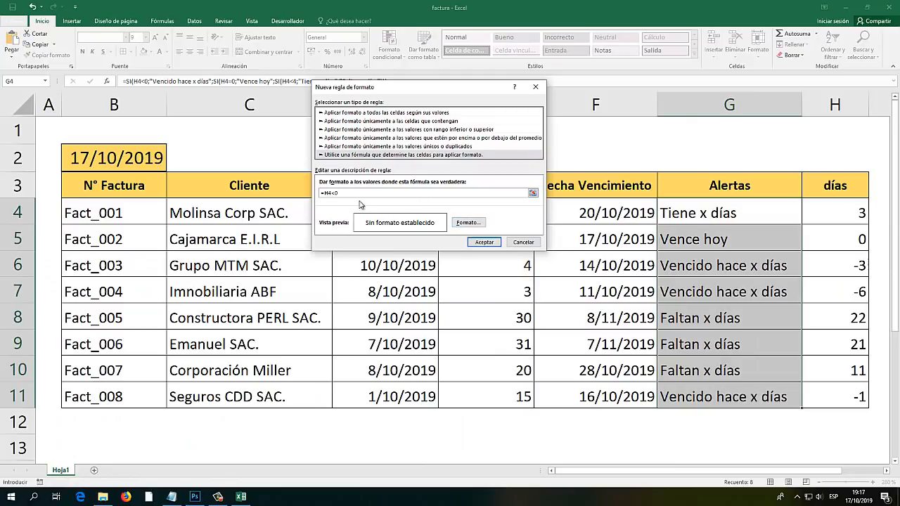
{"action": "left_click_drag", "start_coordinate": [321, 193], "coordinate": [335, 199]}
{"action": "left_click", "coordinate": [334, 195]}
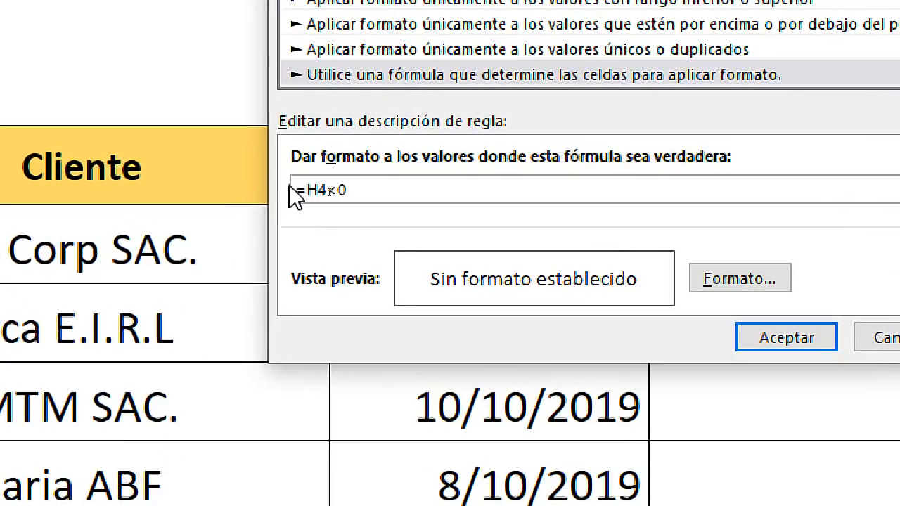
{"action": "left_click_drag", "start_coordinate": [339, 192], "coordinate": [320, 193]}
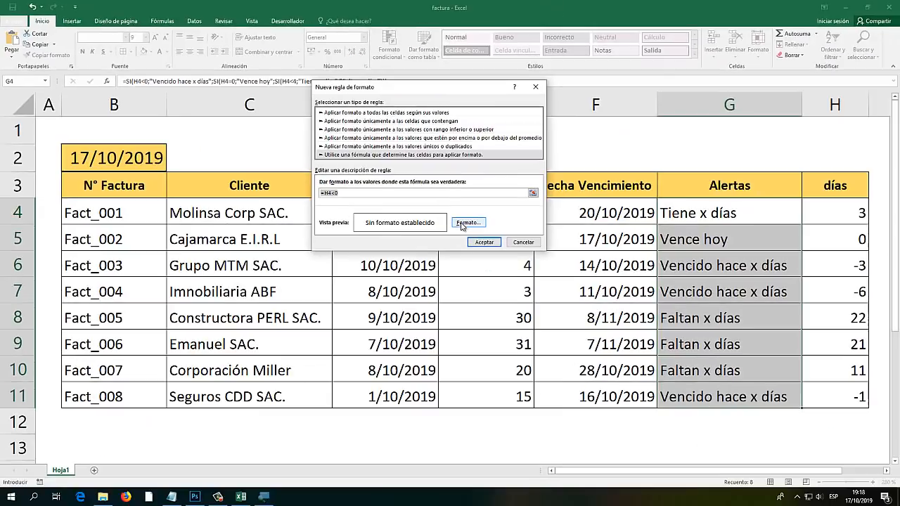
Give the =H4<0 rule a red fill and apply it to the selected alerts.
{"action": "left_click", "coordinate": [717, 281]}
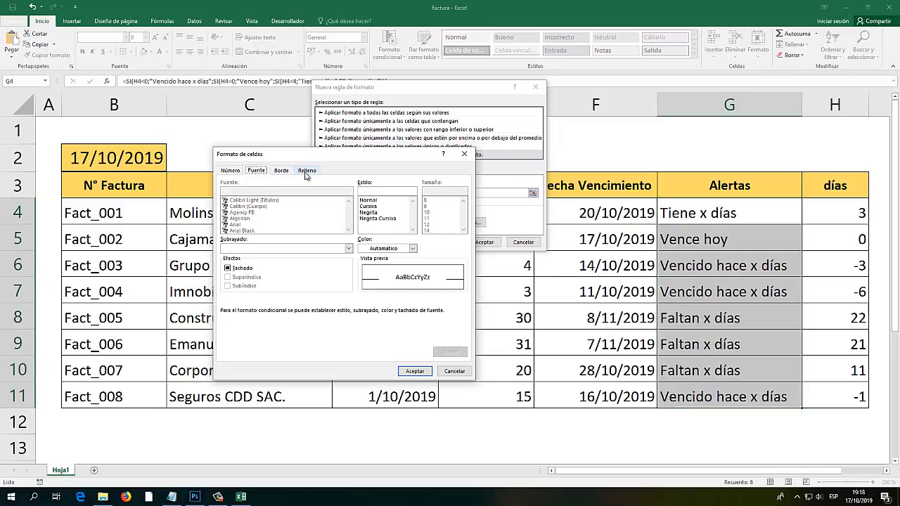
{"action": "left_click", "coordinate": [306, 171]}
{"action": "left_click", "coordinate": [237, 262]}
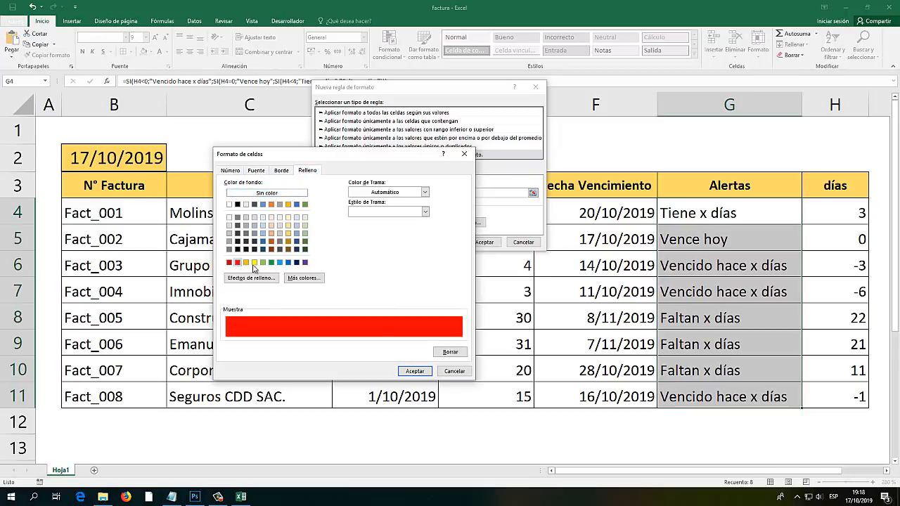
{"action": "left_click", "coordinate": [415, 371]}
{"action": "left_click", "coordinate": [484, 241]}
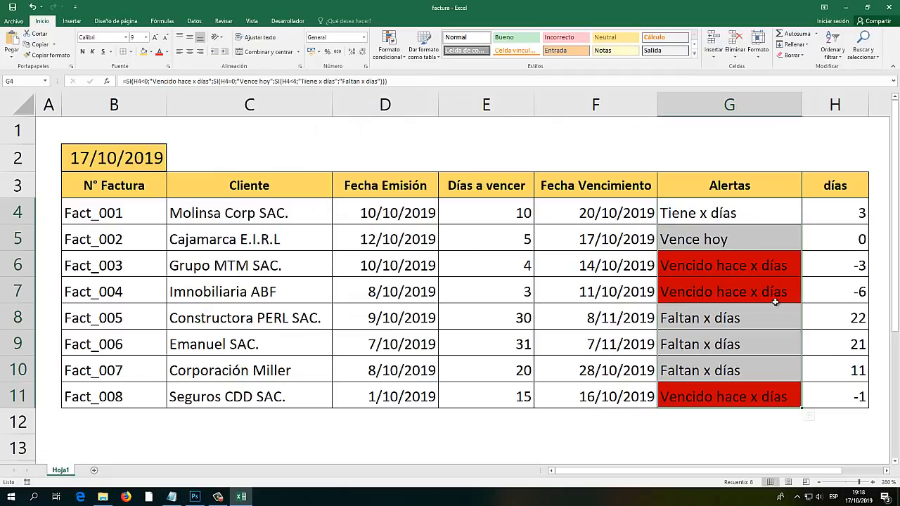
Open the conditional formatting rules manager, show the rules for Esta hoja, and select the =H4<0 rule.
{"action": "left_click", "coordinate": [395, 57]}
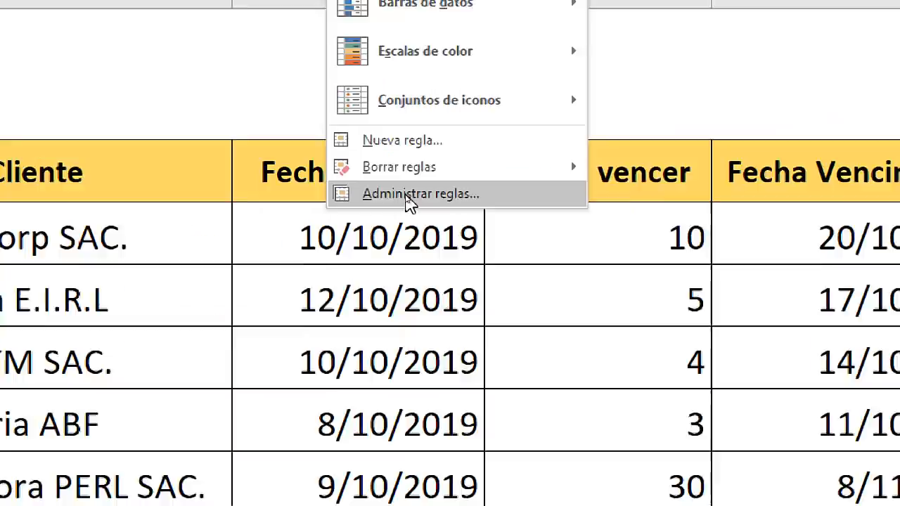
{"action": "left_click", "coordinate": [406, 197]}
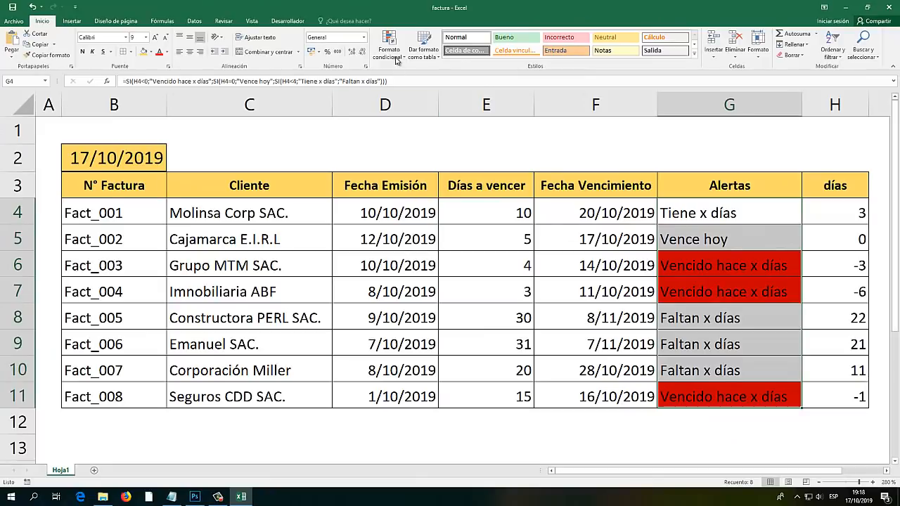
{"action": "left_click", "coordinate": [396, 57]}
{"action": "left_click", "coordinate": [415, 197]}
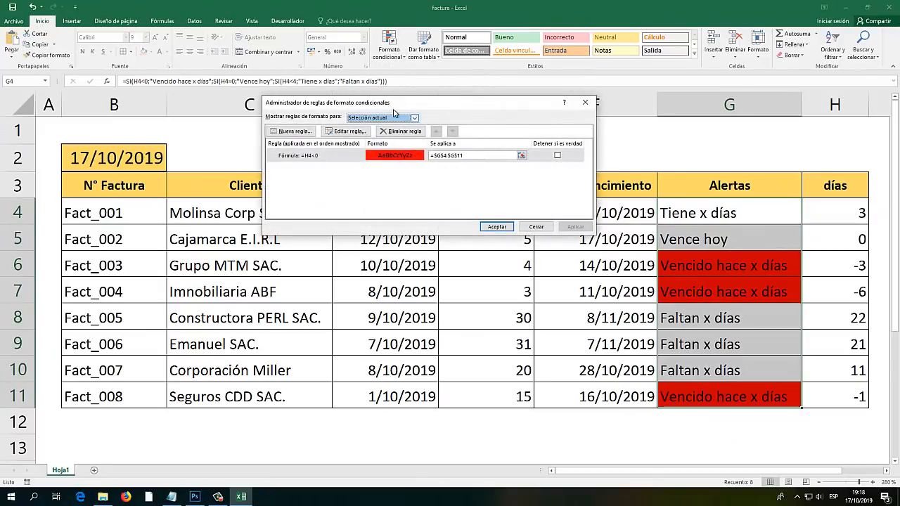
{"action": "left_click_drag", "start_coordinate": [394, 103], "coordinate": [388, 237]}
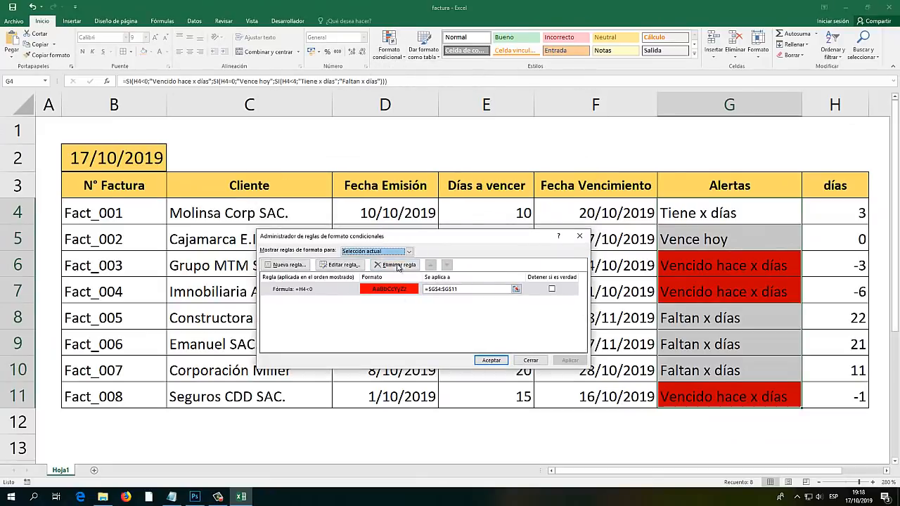
{"action": "left_click", "coordinate": [392, 289]}
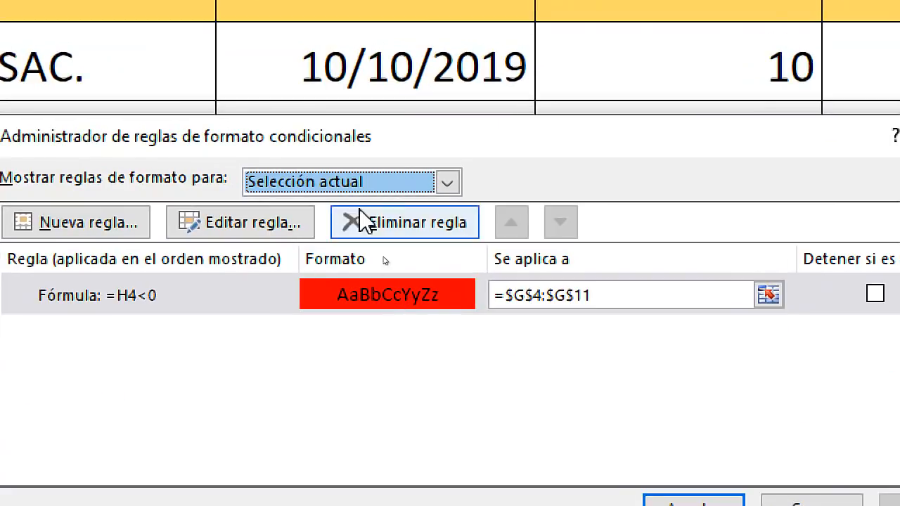
{"action": "left_click", "coordinate": [409, 252]}
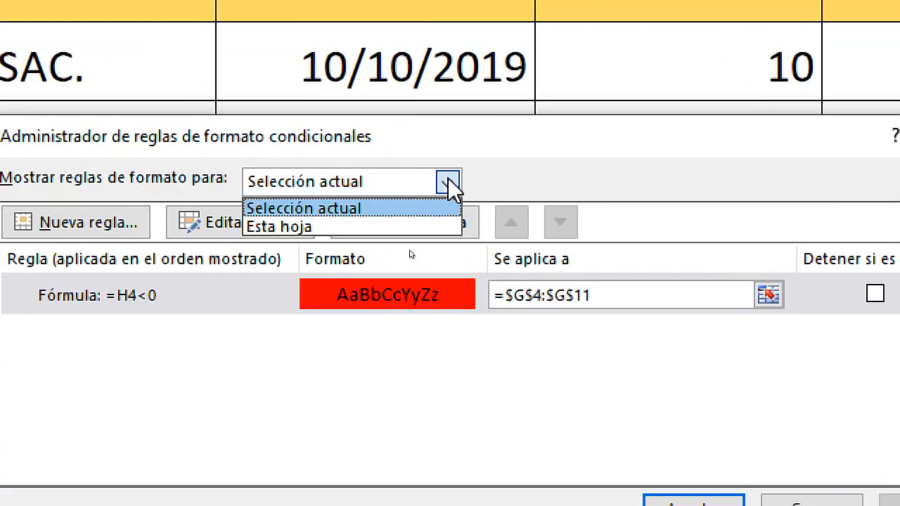
{"action": "left_click", "coordinate": [297, 229]}
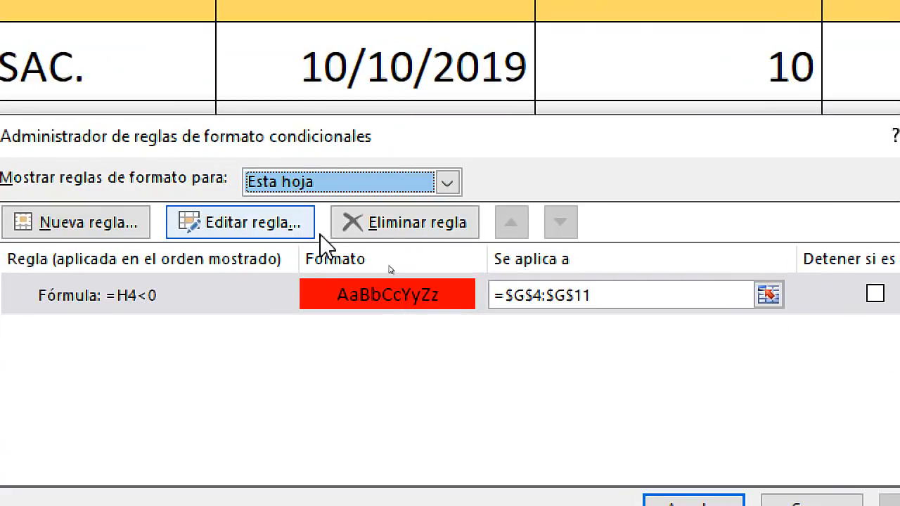
{"action": "left_click", "coordinate": [157, 298]}
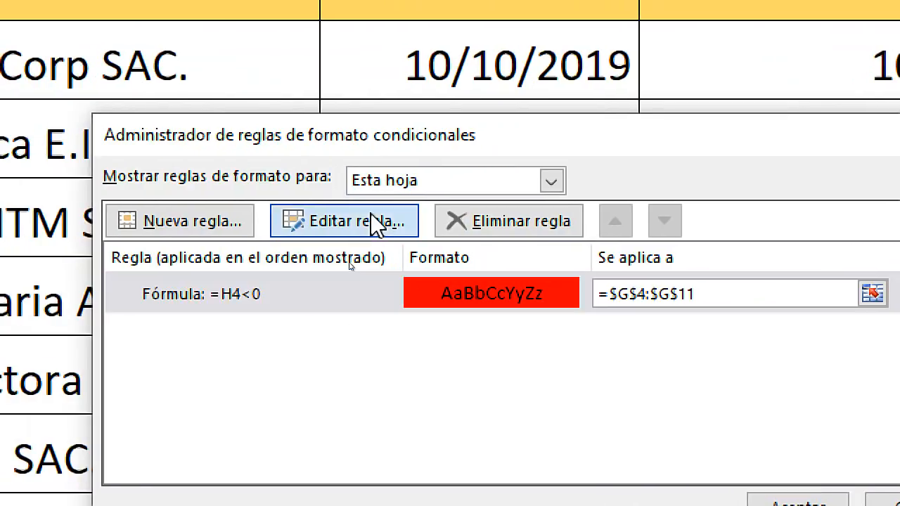
Edit the red rule's formula to =$H4<0, anchoring the column reference, and apply the change.
{"action": "left_click", "coordinate": [270, 222]}
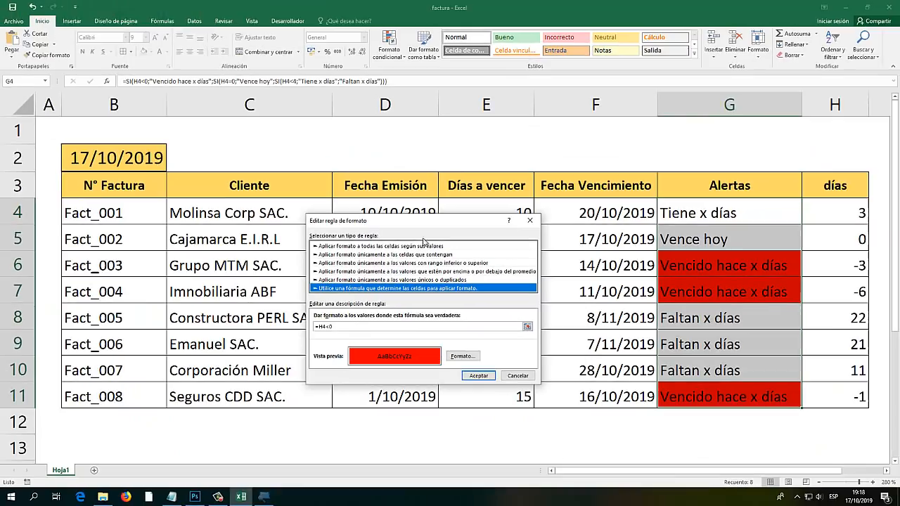
{"action": "left_click_drag", "start_coordinate": [412, 222], "coordinate": [408, 121]}
{"action": "left_click", "coordinate": [318, 225]}
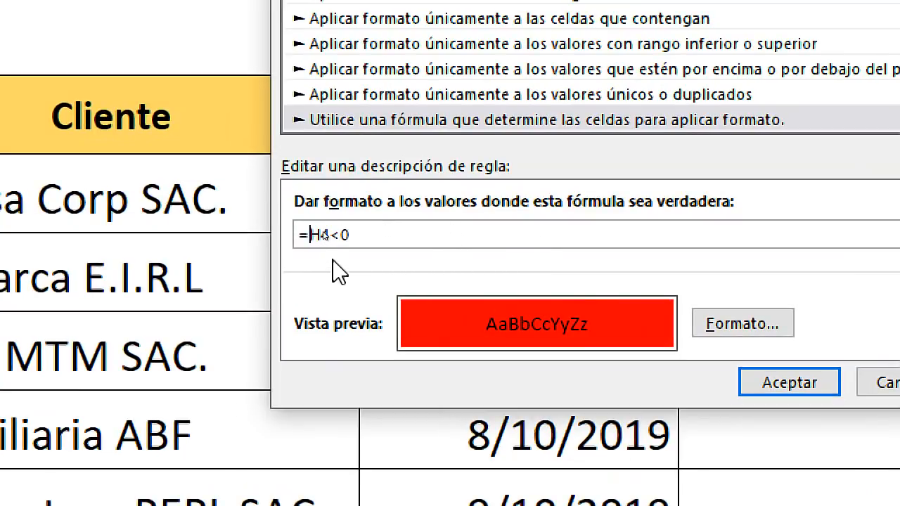
{"action": "type", "text": "$"}
{"action": "left_click_drag", "start_coordinate": [311, 235], "coordinate": [322, 236]}
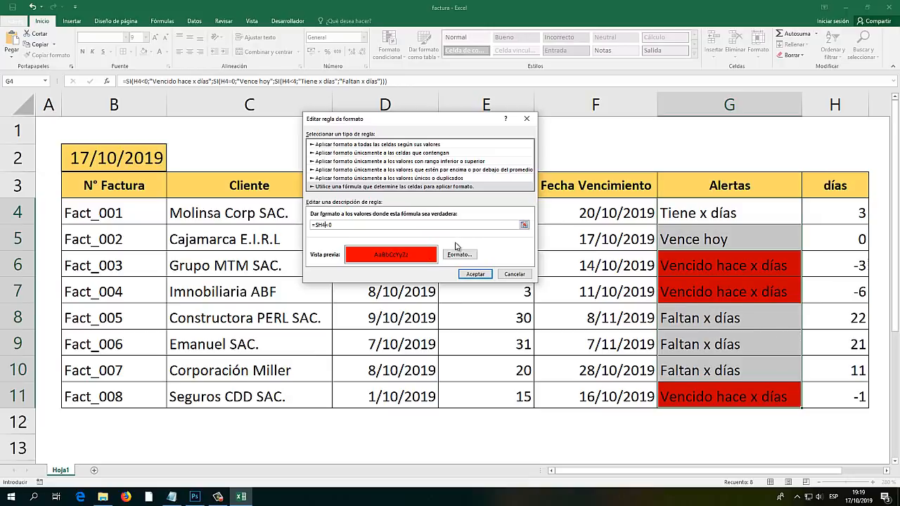
{"action": "left_click", "coordinate": [324, 225]}
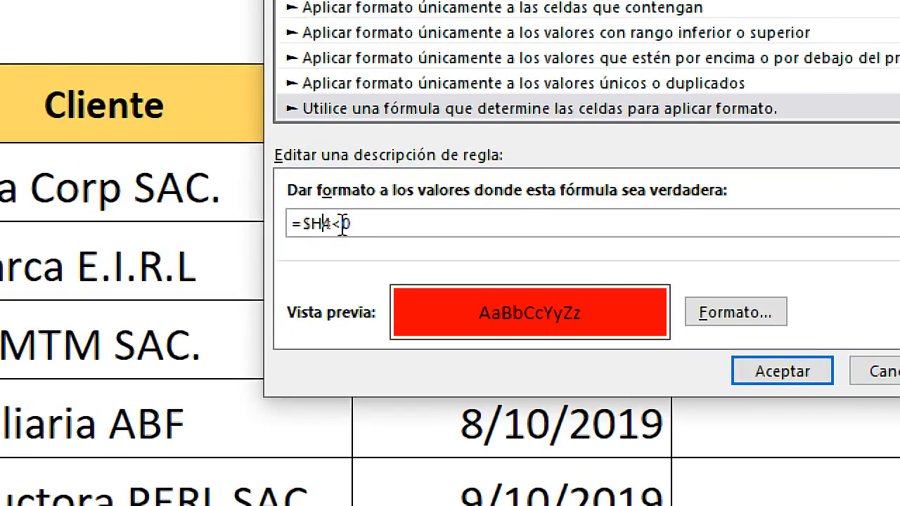
{"action": "left_click_drag", "start_coordinate": [313, 223], "coordinate": [302, 223]}
{"action": "key", "text": "Left"}
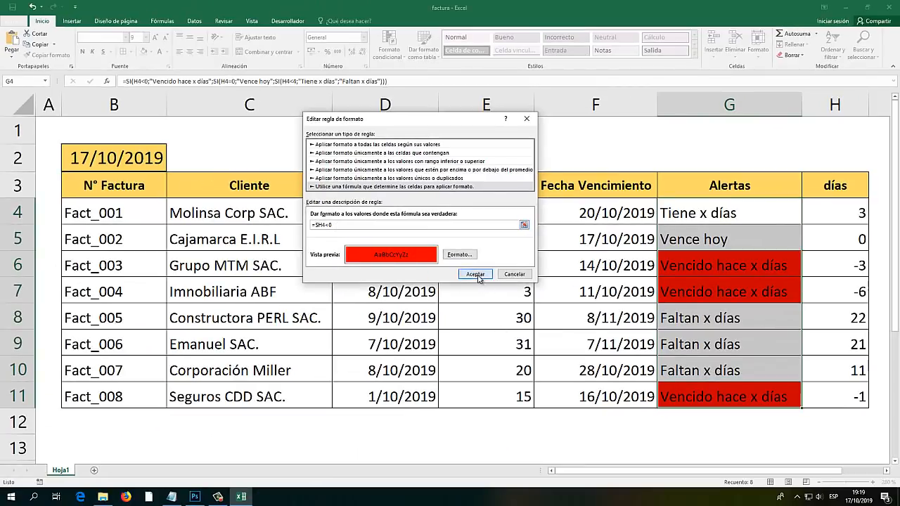
{"action": "left_click", "coordinate": [476, 274]}
{"action": "left_click", "coordinate": [495, 361]}
{"action": "left_click", "coordinate": [794, 313]}
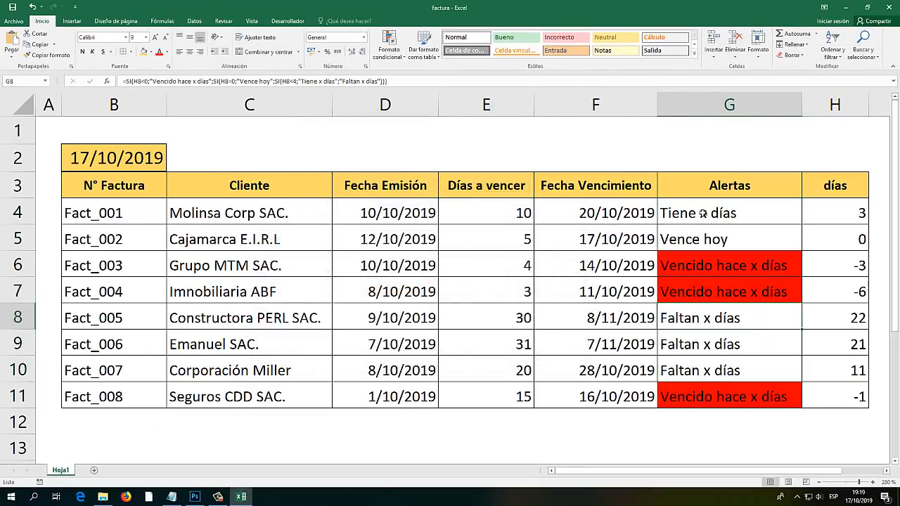
Select G4:H11 to compare the alerts with their day values.
{"action": "left_click_drag", "start_coordinate": [703, 213], "coordinate": [821, 388]}
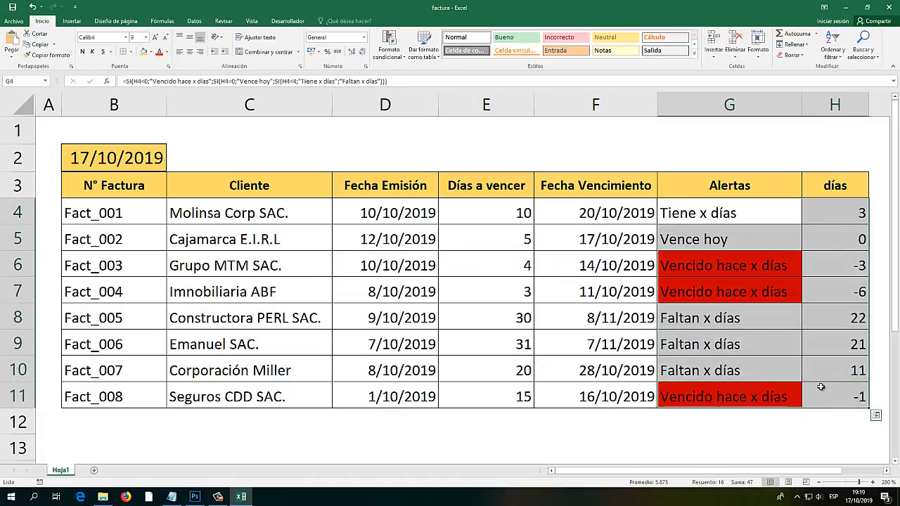
{"action": "left_click", "coordinate": [748, 325]}
Switch to the Notepad notes and change the first two conditions to =$H4<0 and =$H4=0.
{"action": "left_click", "coordinate": [169, 498]}
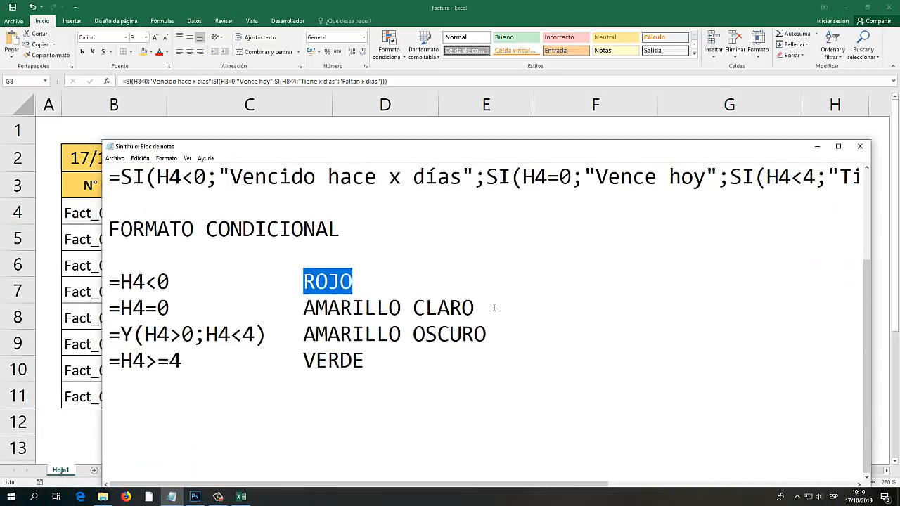
{"action": "left_click_drag", "start_coordinate": [494, 307], "coordinate": [83, 302]}
{"action": "left_click", "coordinate": [173, 308]}
{"action": "left_click_drag", "start_coordinate": [174, 308], "coordinate": [107, 308]}
{"action": "left_click", "coordinate": [121, 281]}
{"action": "type", "text": "$"}
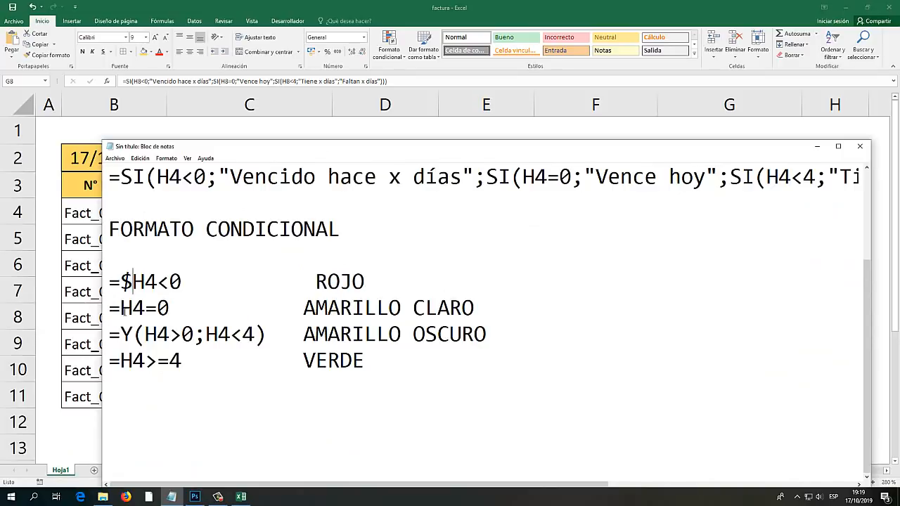
{"action": "left_click", "coordinate": [121, 308]}
{"action": "type", "text": "$"}
Change the third condition in the notes to =Y($H4>0;$H4<4) and the fourth to =$H4>=4.
{"action": "left_click", "coordinate": [145, 334]}
{"action": "type", "text": "$"}
{"action": "left_click", "coordinate": [219, 335]}
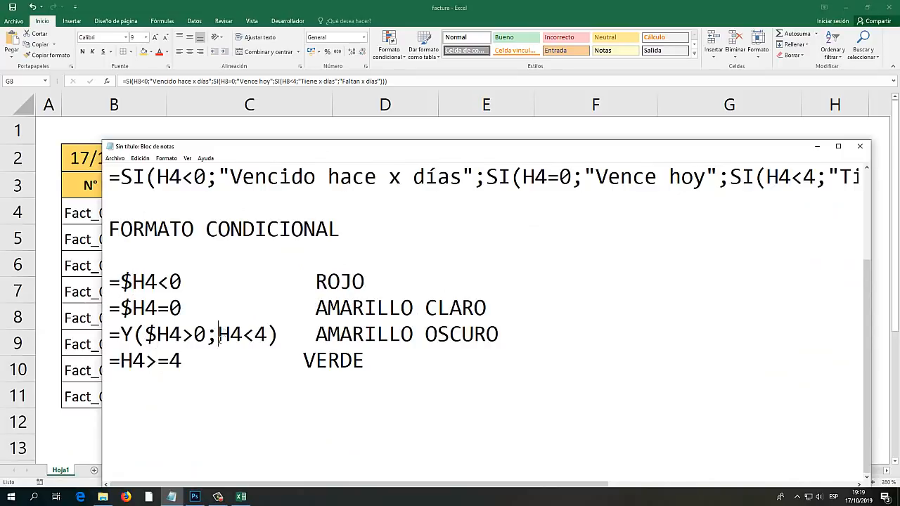
{"action": "type", "text": "$"}
{"action": "left_click", "coordinate": [121, 360]}
{"action": "type", "text": "$"}
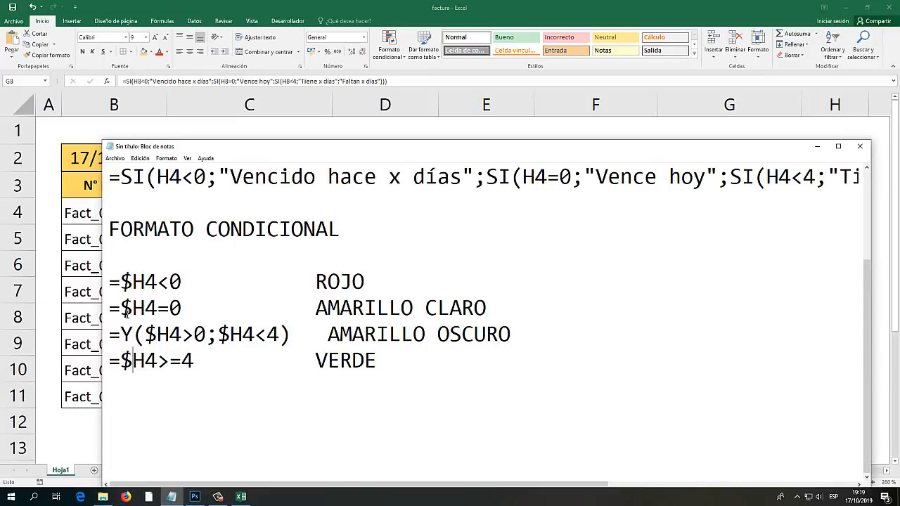
Review the =$H4=0 condition in the notes, and switch to Excel to look over alert cells G4:G11.
{"action": "left_click_drag", "start_coordinate": [121, 308], "coordinate": [507, 307]}
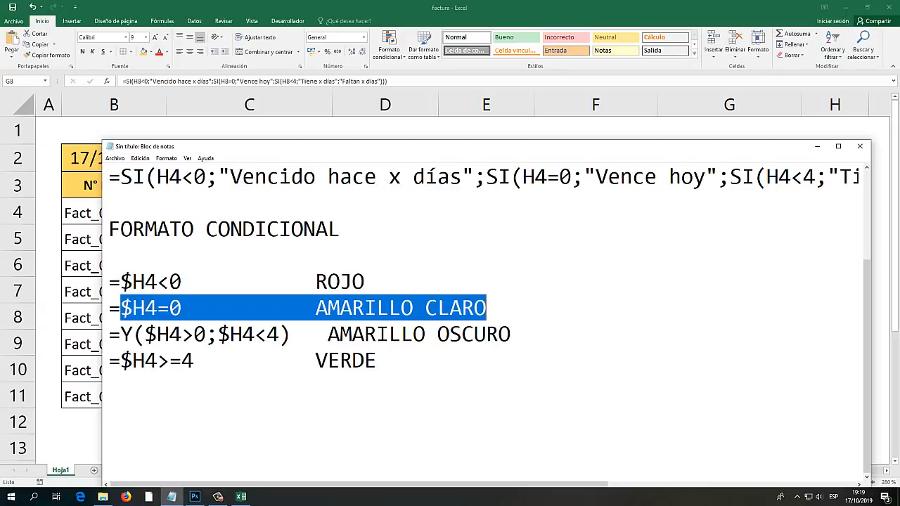
{"action": "key", "text": "alt+Tab"}
{"action": "left_click_drag", "start_coordinate": [715, 211], "coordinate": [735, 392]}
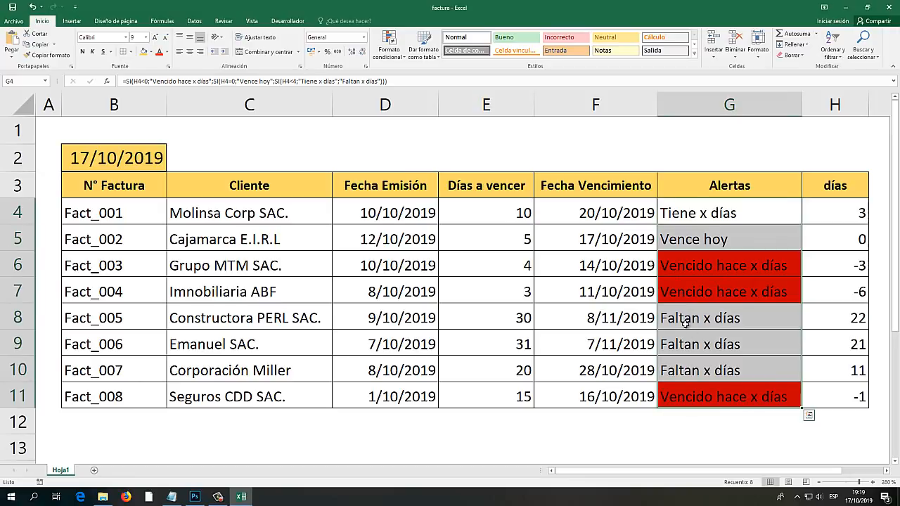
{"action": "left_click", "coordinate": [568, 285]}
{"action": "left_click_drag", "start_coordinate": [675, 211], "coordinate": [717, 396]}
{"action": "left_click", "coordinate": [591, 266]}
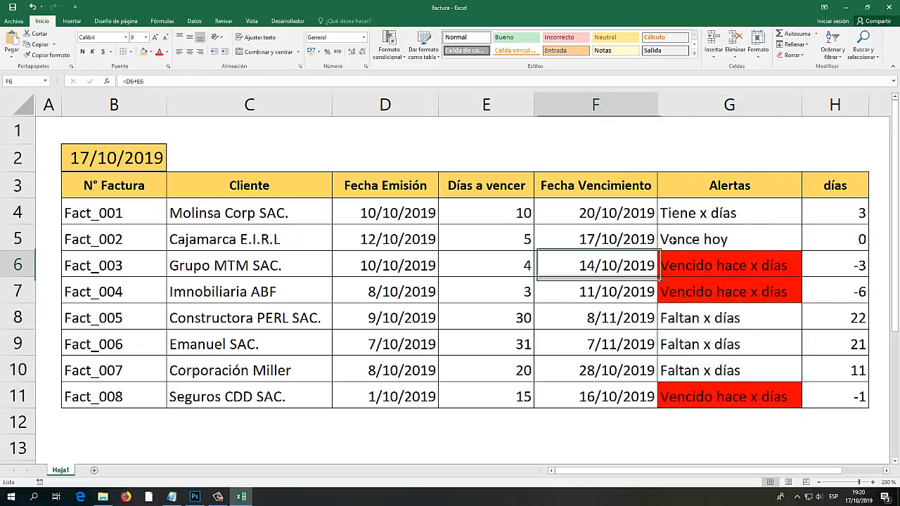
{"action": "left_click_drag", "start_coordinate": [675, 213], "coordinate": [700, 400]}
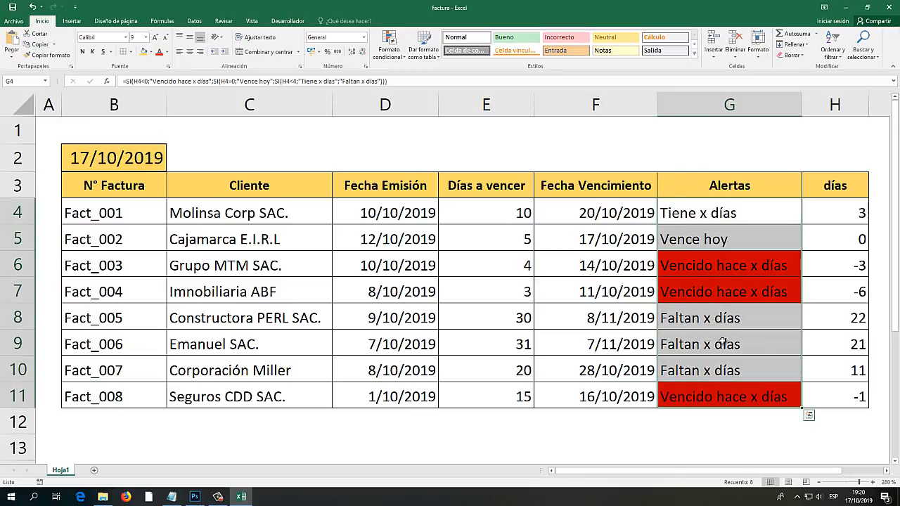
{"action": "left_click", "coordinate": [617, 318]}
Create a formula-based conditional formatting rule for G4:G11 with the condition =$H4=0, anchoring only the column.
{"action": "left_click_drag", "start_coordinate": [712, 215], "coordinate": [714, 396]}
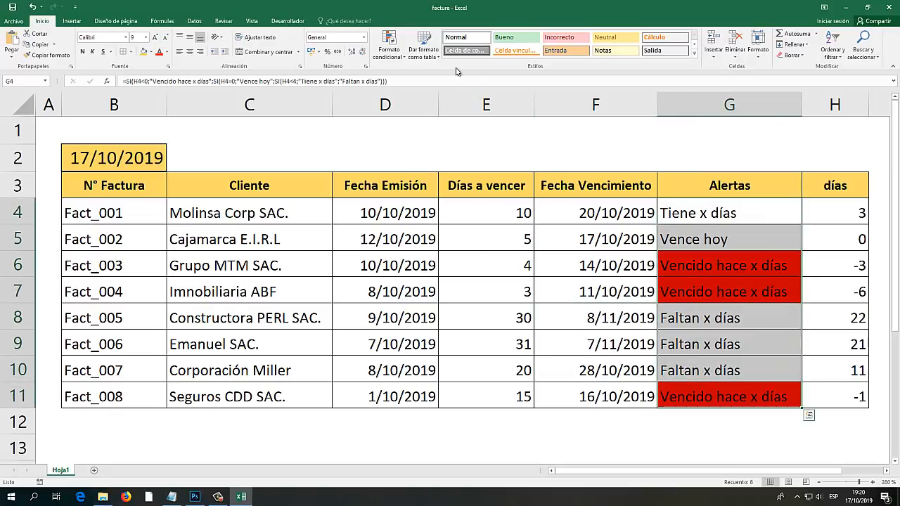
{"action": "left_click", "coordinate": [389, 49]}
{"action": "left_click", "coordinate": [405, 173]}
{"action": "left_click", "coordinate": [338, 278]}
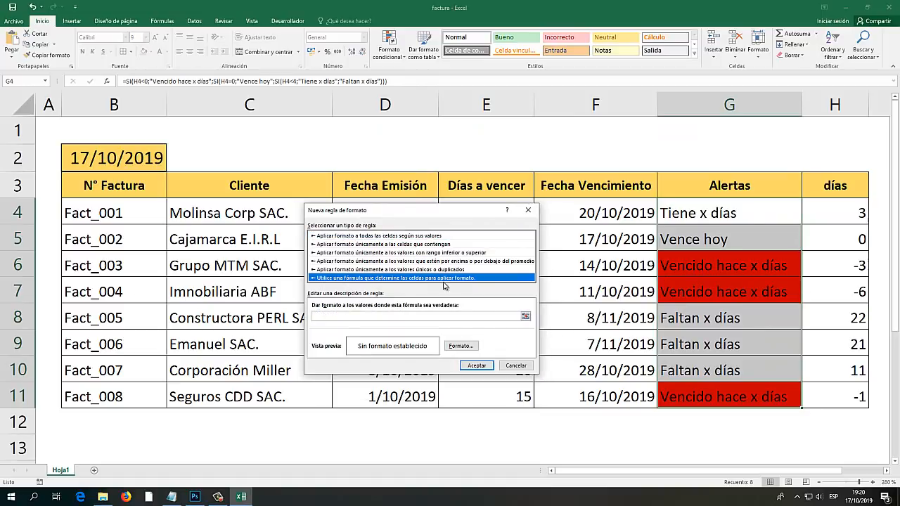
{"action": "left_click_drag", "start_coordinate": [443, 211], "coordinate": [484, 152]}
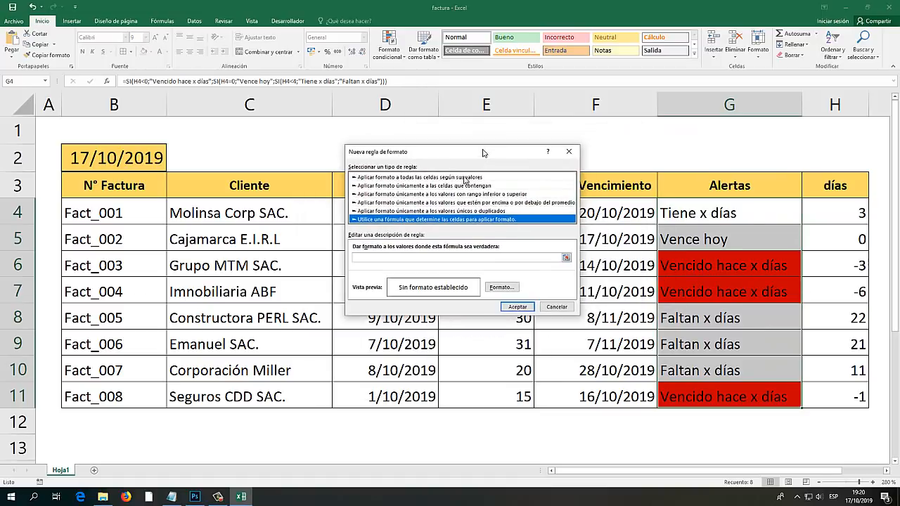
{"action": "left_click", "coordinate": [398, 259]}
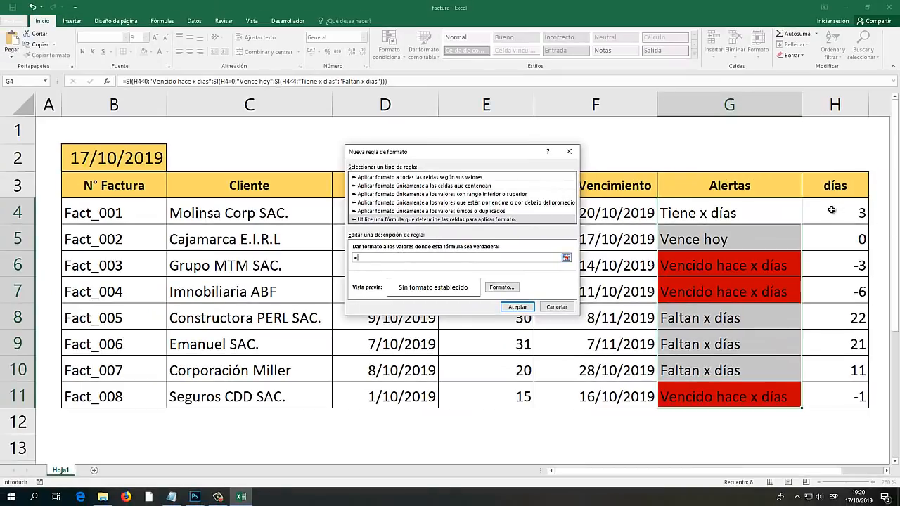
{"action": "left_click", "coordinate": [857, 205]}
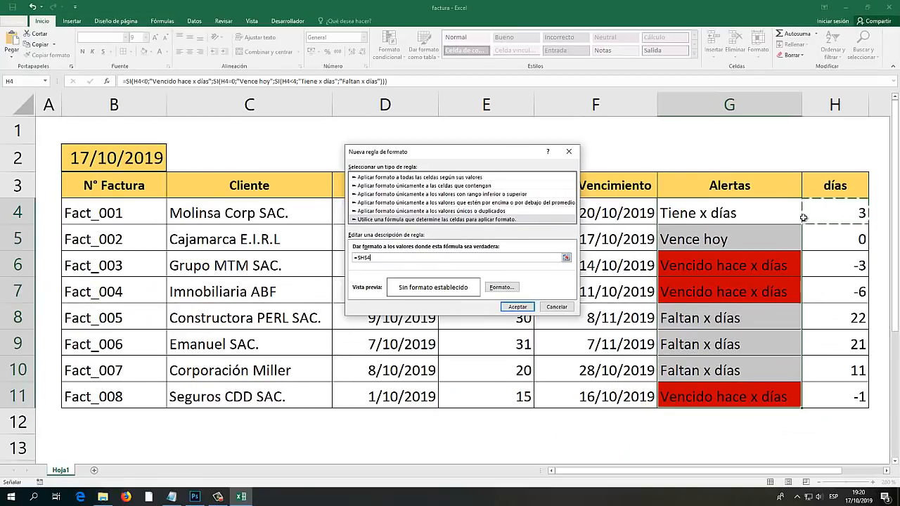
{"action": "left_click", "coordinate": [362, 259]}
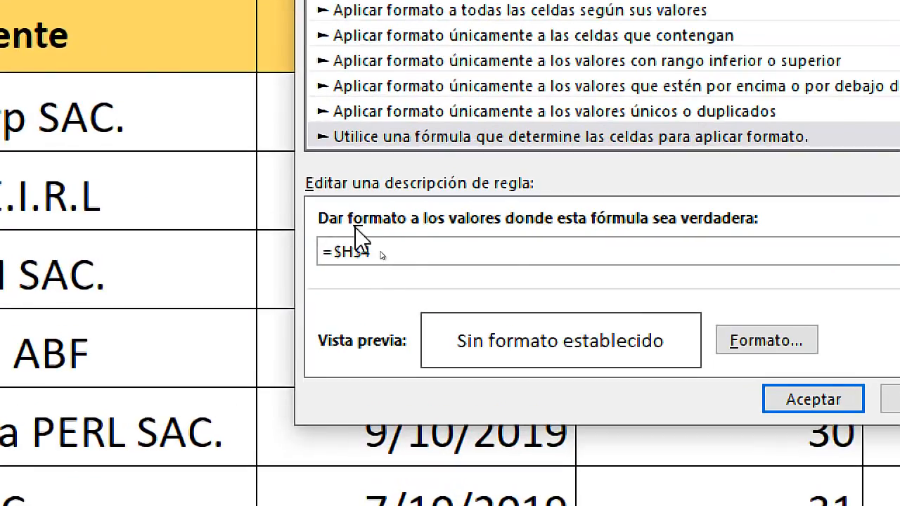
{"action": "left_click_drag", "start_coordinate": [353, 251], "coordinate": [362, 252]}
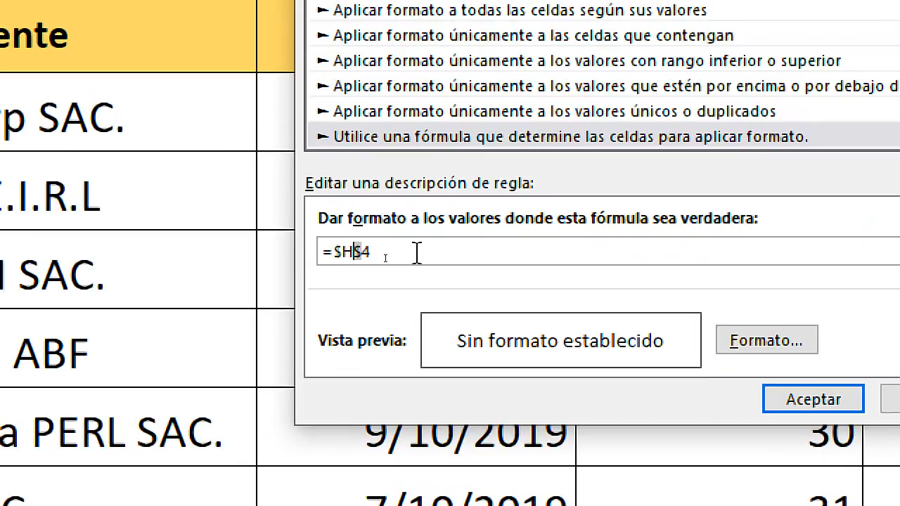
{"action": "key", "text": "BackSpace"}
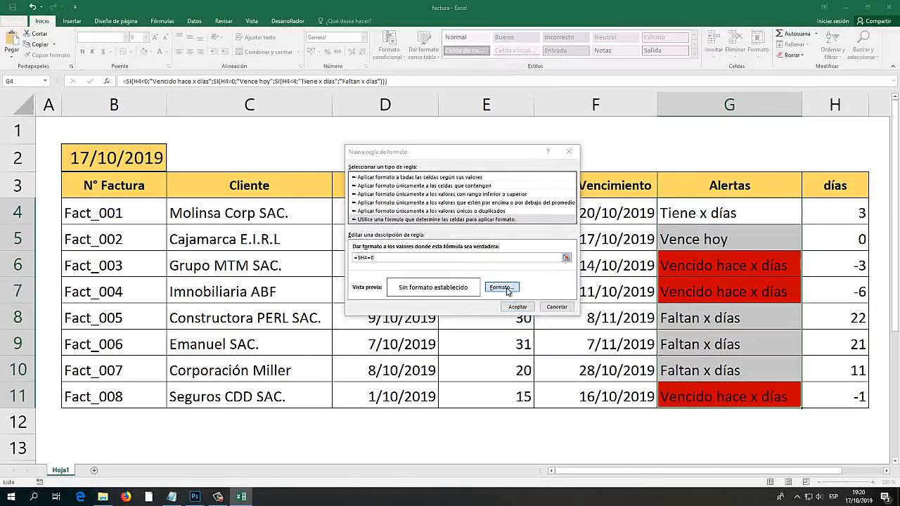
Give the =$H4=0 rule an orange fill and apply it to the alerts.
{"action": "left_click", "coordinate": [766, 340]}
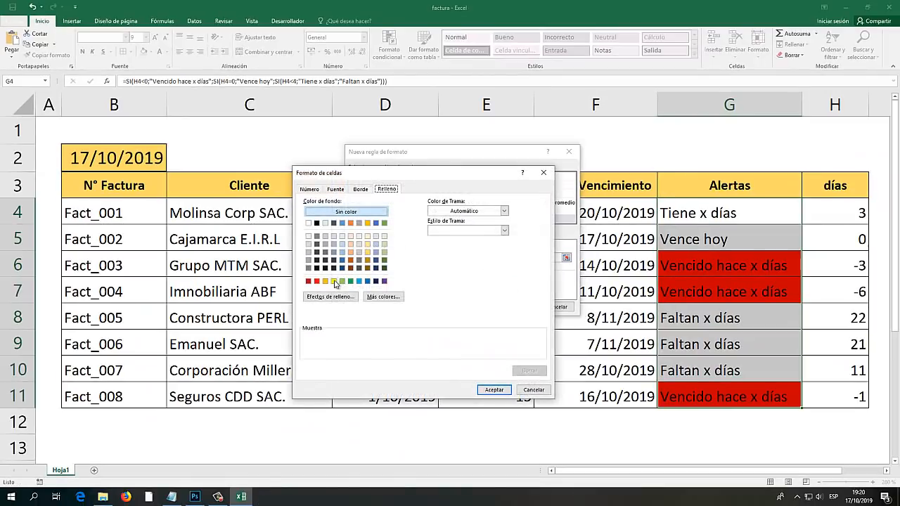
{"action": "left_click", "coordinate": [334, 281]}
{"action": "left_click", "coordinate": [494, 390]}
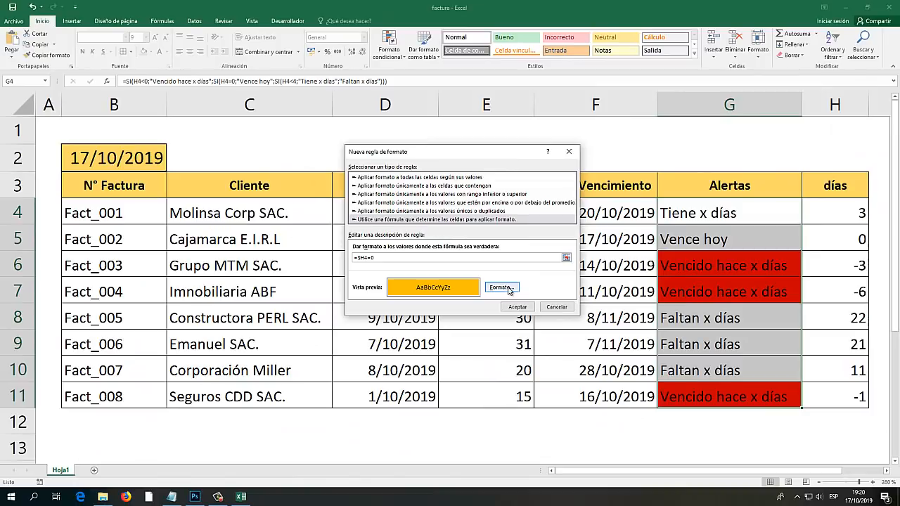
{"action": "left_click", "coordinate": [517, 307]}
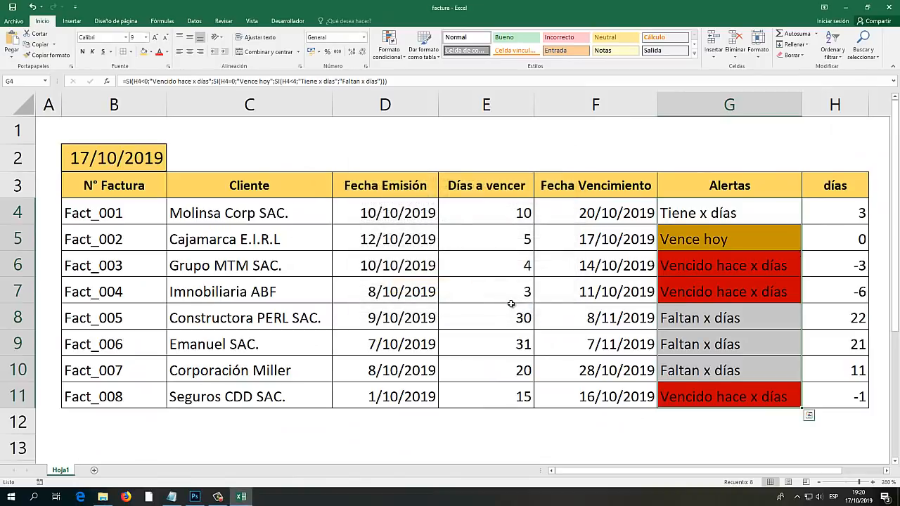
Test the due-today rule by setting Días a vencer for Fact_003 to 7, and inspect alerts G5:G6.
{"action": "left_click", "coordinate": [702, 240]}
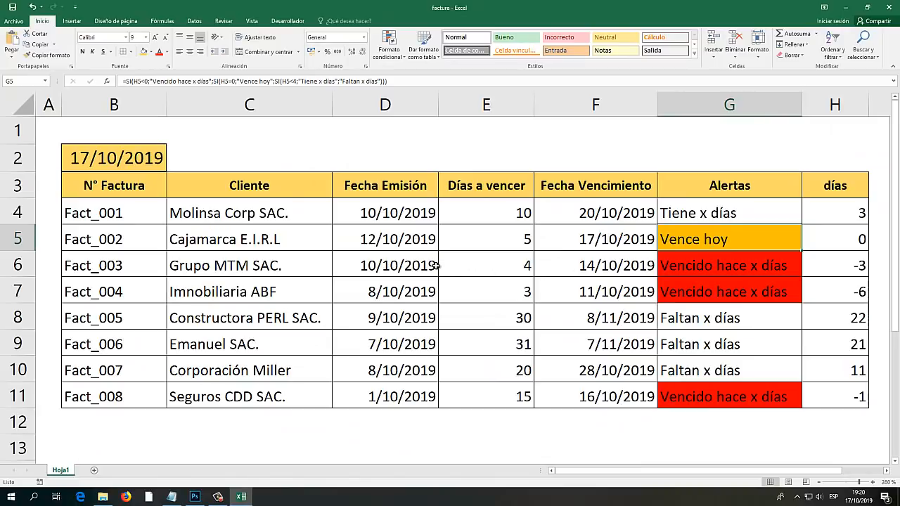
{"action": "left_click", "coordinate": [502, 266]}
{"action": "type", "text": "7"}
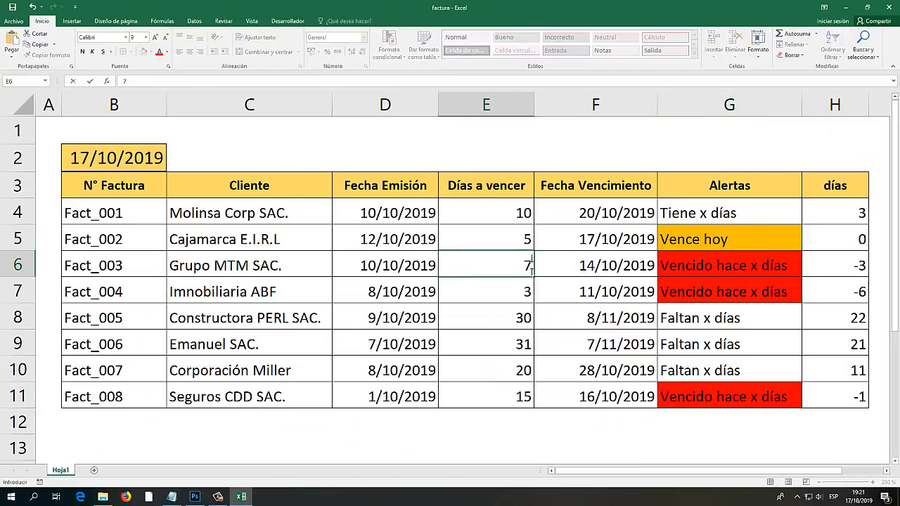
{"action": "key", "text": "Return"}
{"action": "left_click", "coordinate": [693, 243]}
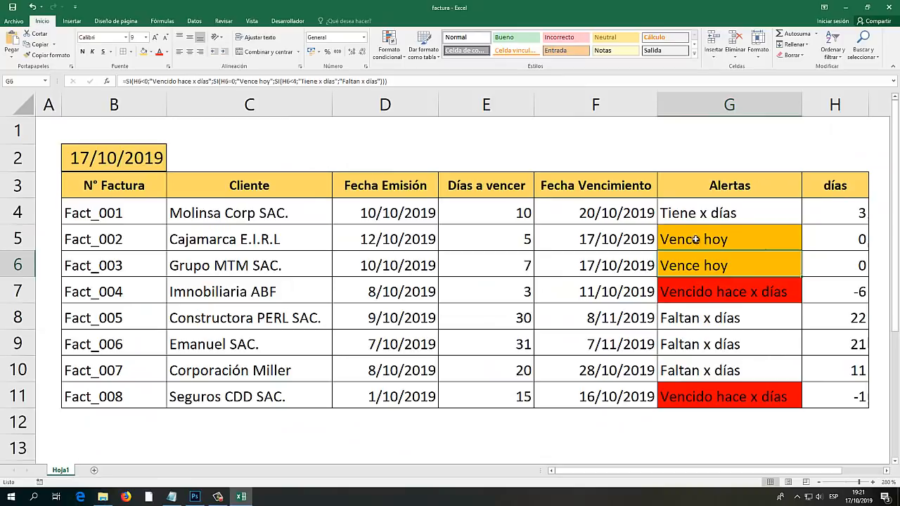
{"action": "left_click_drag", "start_coordinate": [696, 256], "coordinate": [696, 262]}
{"action": "key", "text": "ctrl+c"}
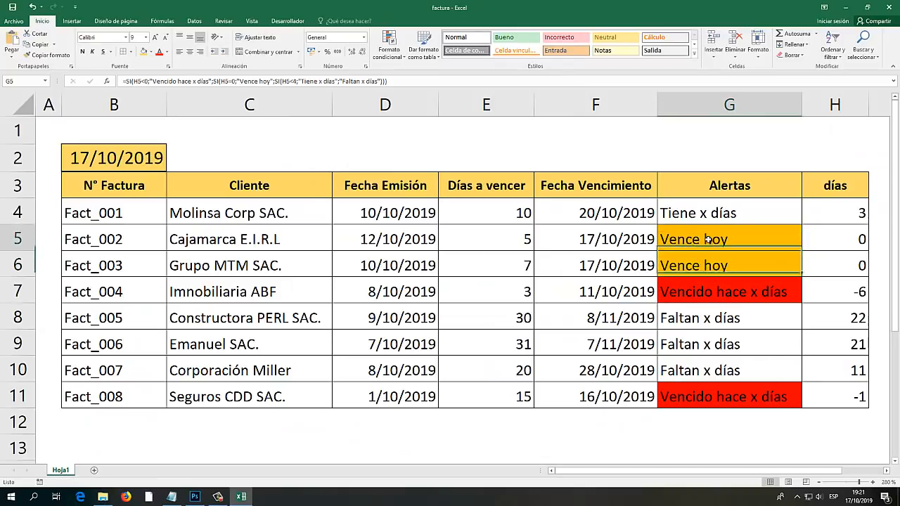
Switch to the Notepad notes and copy Y($H4>0;$H4<4) from the third condition.
{"action": "left_click", "coordinate": [171, 498]}
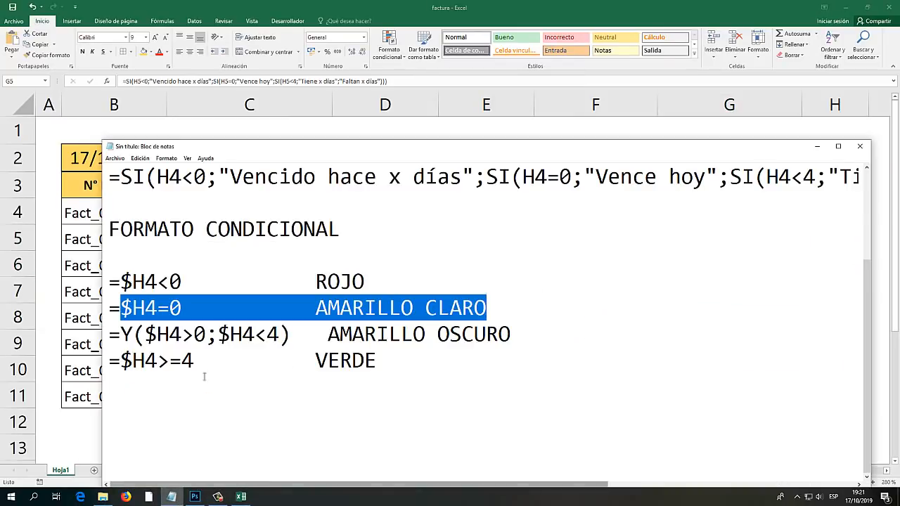
{"action": "left_click", "coordinate": [183, 334]}
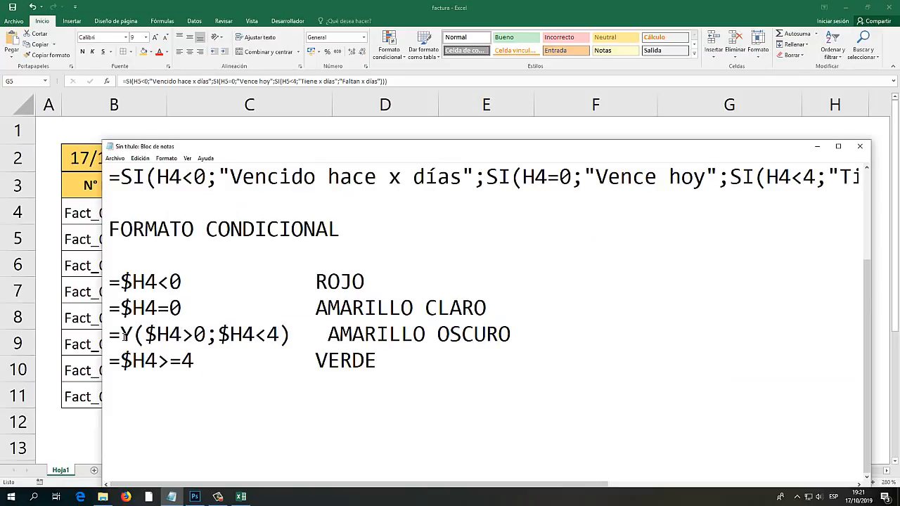
{"action": "left_click_drag", "start_coordinate": [123, 337], "coordinate": [291, 336]}
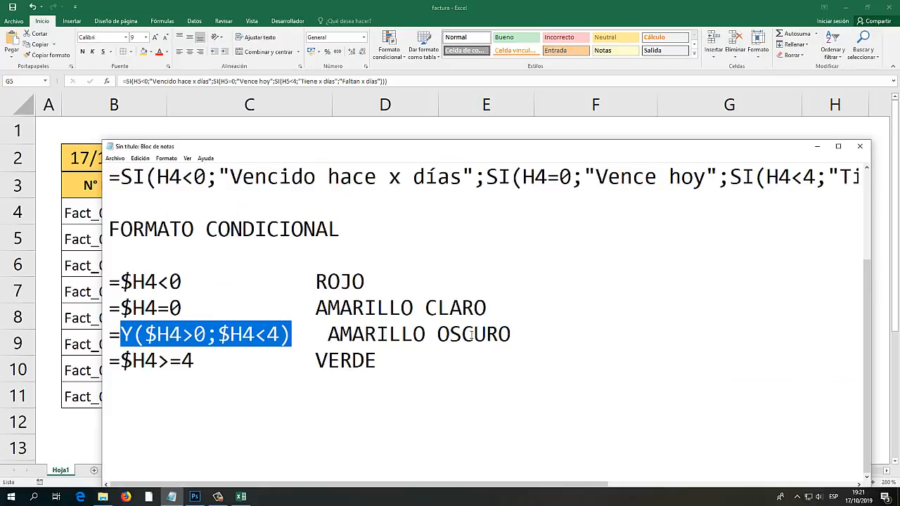
Switch to Excel and start another formula-based conditional formatting rule for G4:G11.
{"action": "left_click", "coordinate": [504, 4]}
{"action": "left_click_drag", "start_coordinate": [707, 213], "coordinate": [732, 394]}
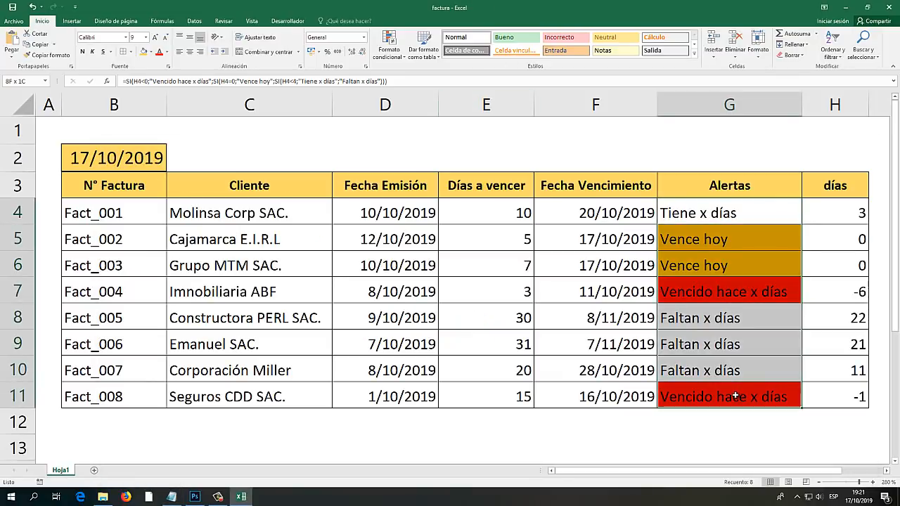
{"action": "left_click", "coordinate": [390, 51]}
{"action": "left_click", "coordinate": [404, 171]}
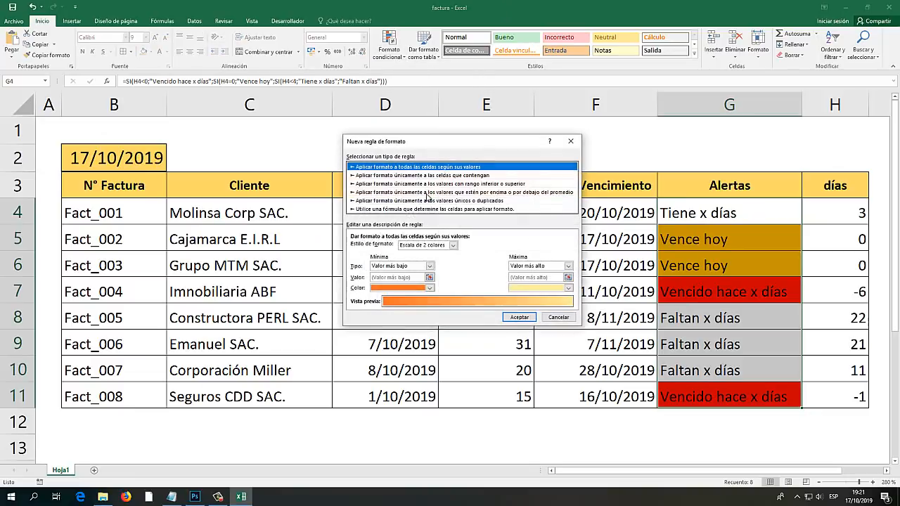
{"action": "left_click", "coordinate": [384, 210]}
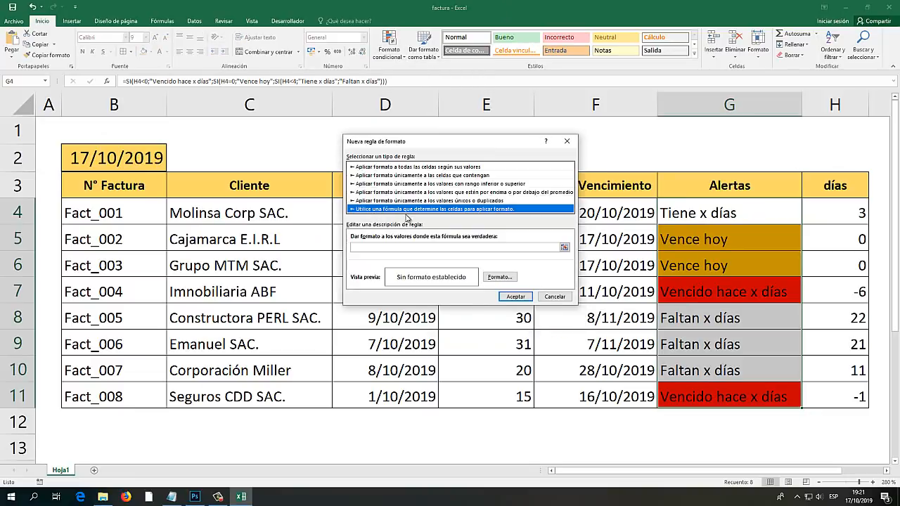
{"action": "left_click", "coordinate": [400, 248]}
{"action": "key", "text": "ctrl+v"}
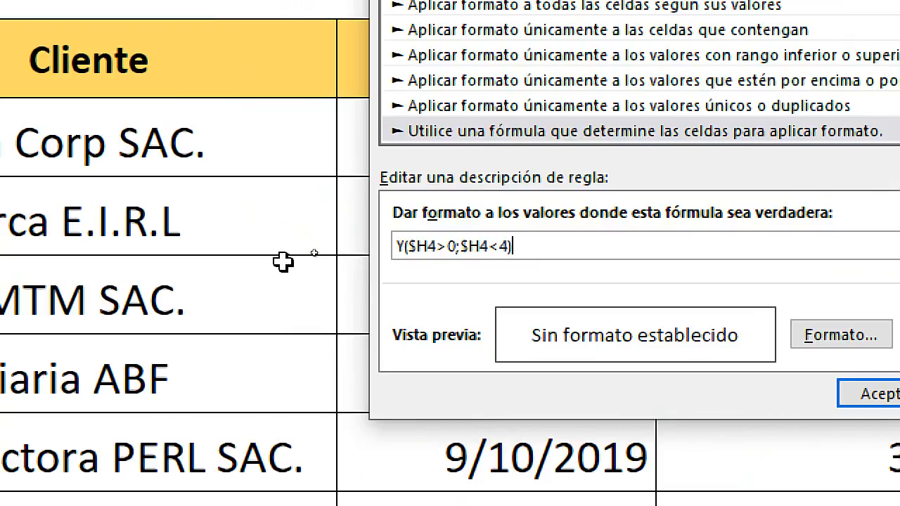
{"action": "key", "text": "BackSpace"}
{"action": "key", "text": "BackSpace"}
{"action": "key", "text": "BackSpace"}
{"action": "key", "text": "BackSpace"}
{"action": "key", "text": "BackSpace"}
{"action": "key", "text": "BackSpace"}
{"action": "key", "text": "BackSpace"}
{"action": "key", "text": "BackSpace"}
{"action": "key", "text": "BackSpace"}
{"action": "key", "text": "BackSpace"}
{"action": "key", "text": "BackSpace"}
{"action": "key", "text": "BackSpace"}
{"action": "key", "text": "BackSpace"}
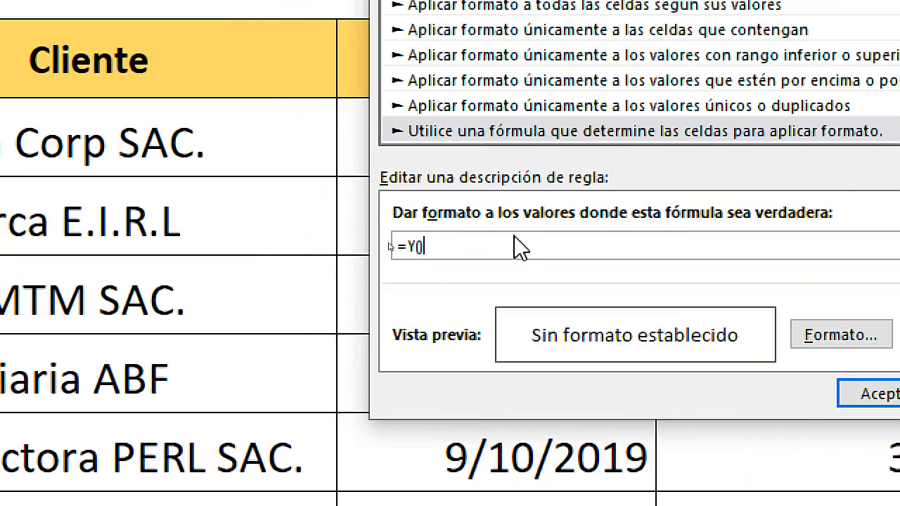
Enter =Y($H4>0;$H4<4) as the new rule's formula.
{"action": "left_click", "coordinate": [420, 248]}
{"action": "type", "text": "s"}
{"action": "type", "text": "H"}
{"action": "type", "text": "4"}
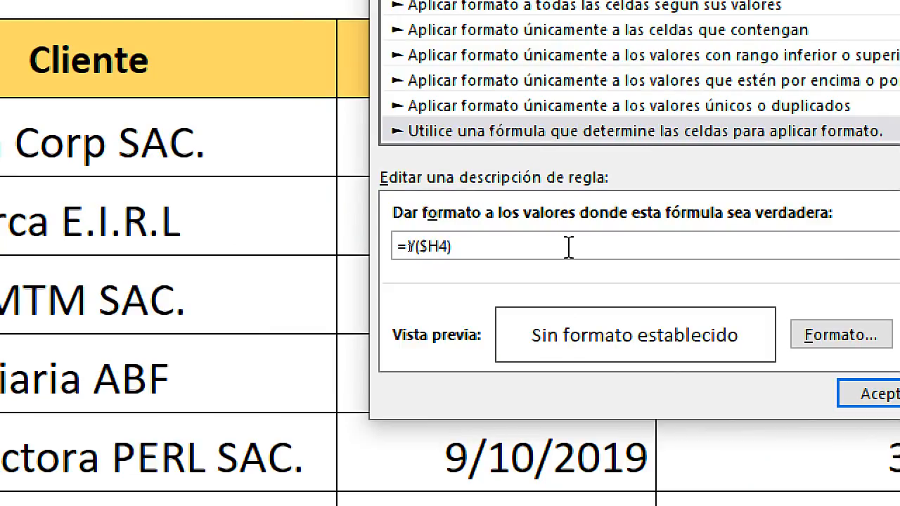
{"action": "type", "text": ">0;$H4<4"}
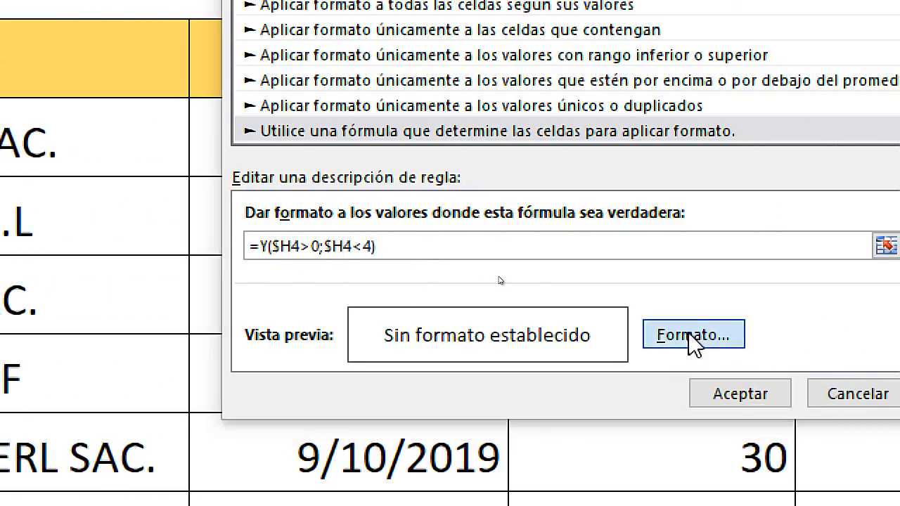
Give the =Y($H4>0;$H4<4) rule a yellow fill and apply it to the alerts.
{"action": "left_click", "coordinate": [690, 336]}
{"action": "left_click_drag", "start_coordinate": [469, 156], "coordinate": [366, 167]}
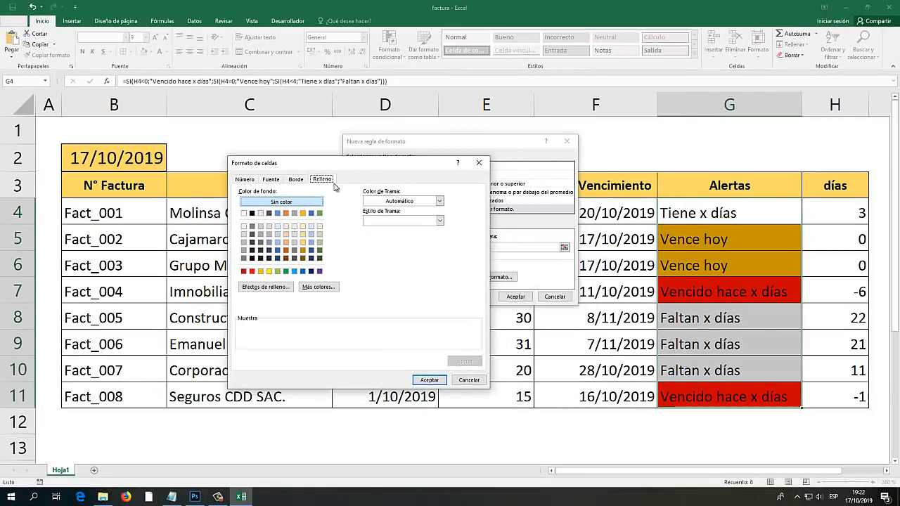
{"action": "left_click", "coordinate": [268, 273]}
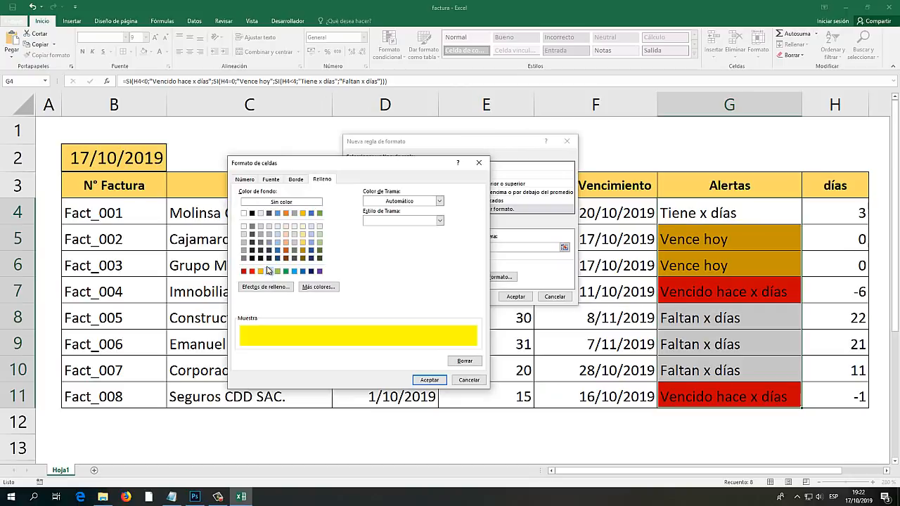
{"action": "left_click", "coordinate": [428, 381]}
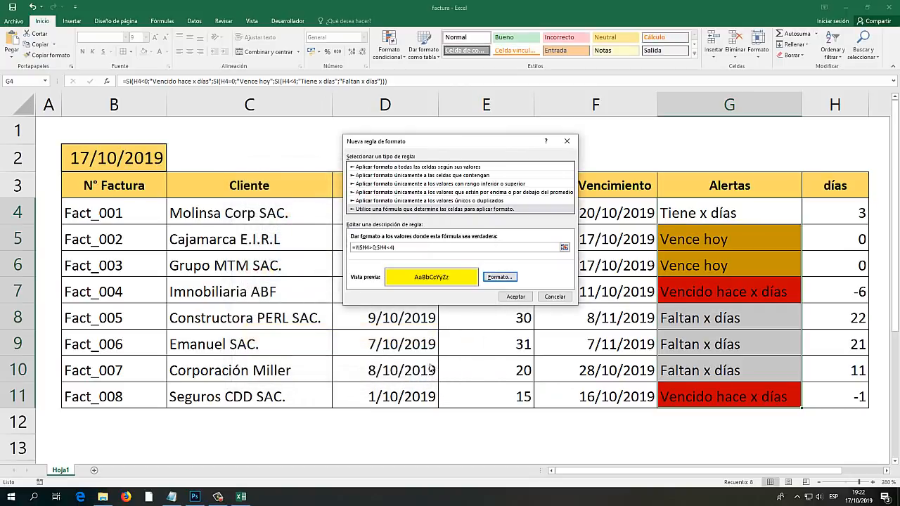
{"action": "left_click", "coordinate": [514, 297]}
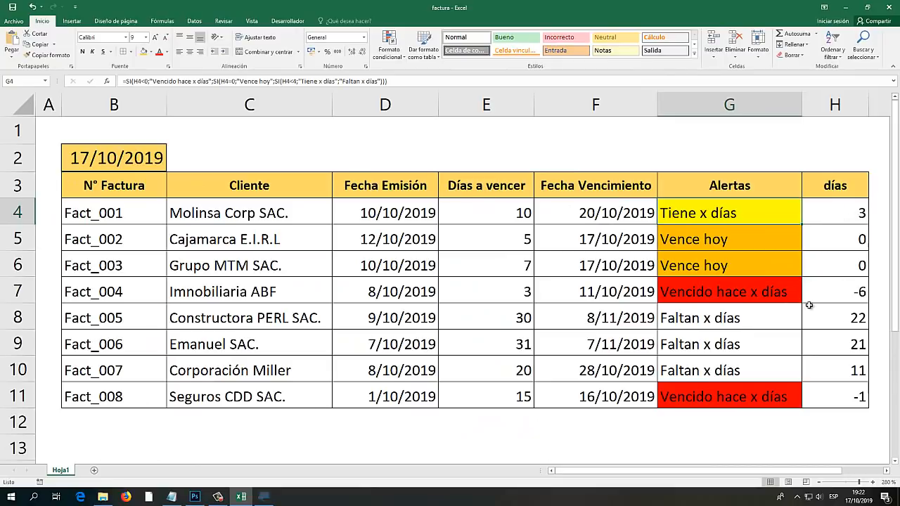
Switch to the Notepad notes and copy =$H4>=4 from the fourth condition.
{"action": "left_click", "coordinate": [704, 316]}
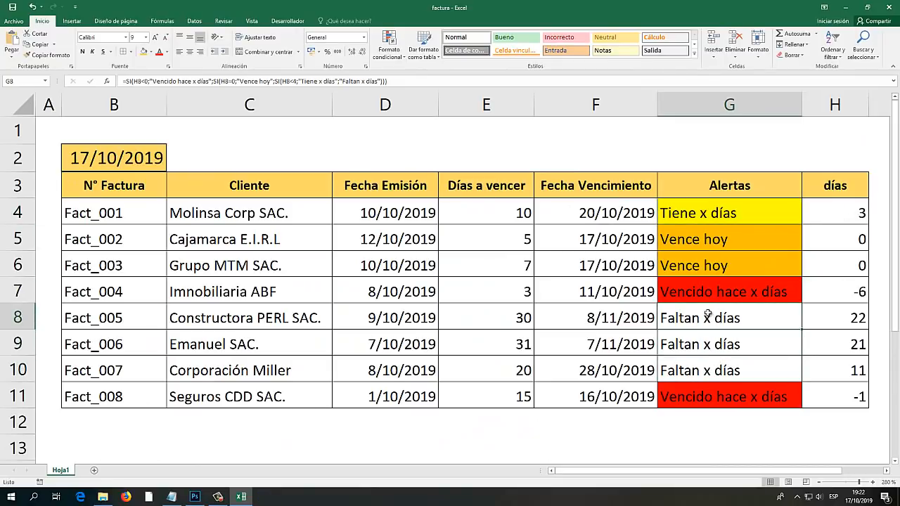
{"action": "left_click", "coordinate": [171, 497]}
{"action": "left_click", "coordinate": [215, 361]}
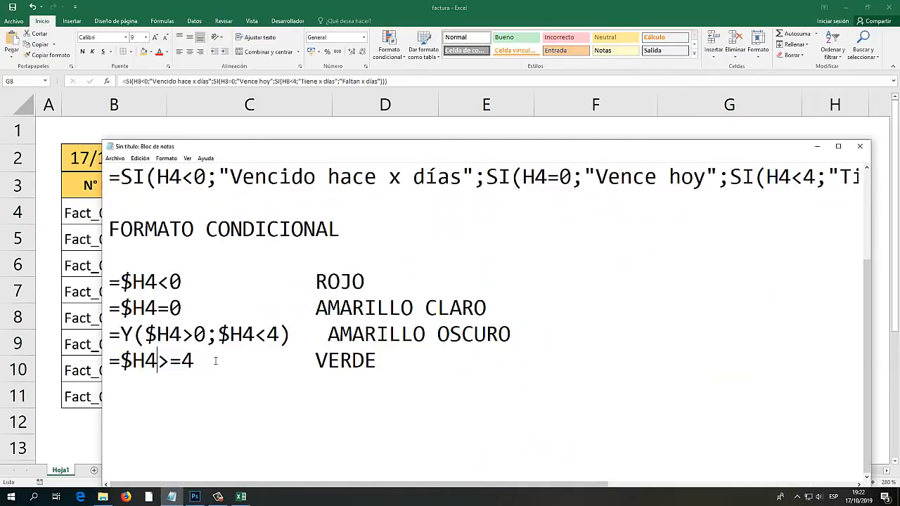
{"action": "left_click_drag", "start_coordinate": [403, 357], "coordinate": [109, 361]}
{"action": "left_click", "coordinate": [181, 361]}
{"action": "left_click_drag", "start_coordinate": [194, 361], "coordinate": [109, 361]}
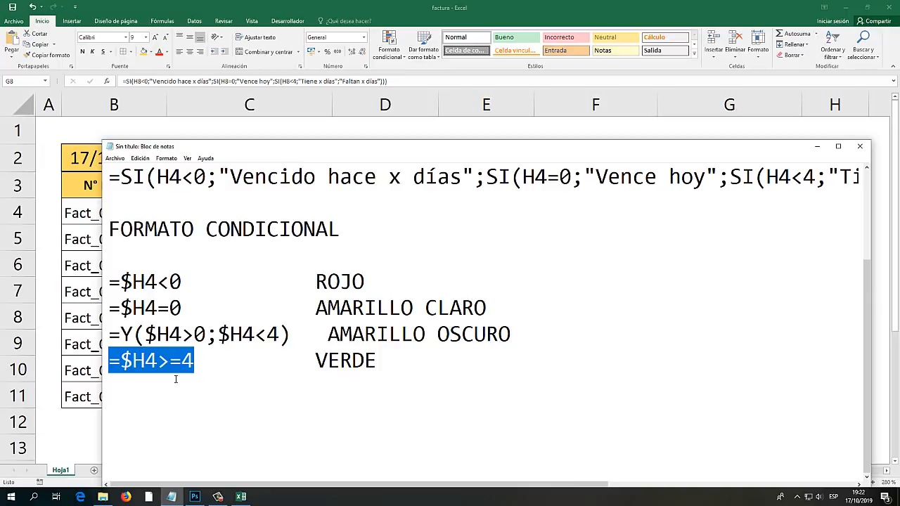
Switch to Excel and start a formula-based conditional formatting rule for G4:G11 with the formula =$H4>=4.
{"action": "key", "text": "alt+Tab"}
{"action": "left_click_drag", "start_coordinate": [700, 218], "coordinate": [728, 393]}
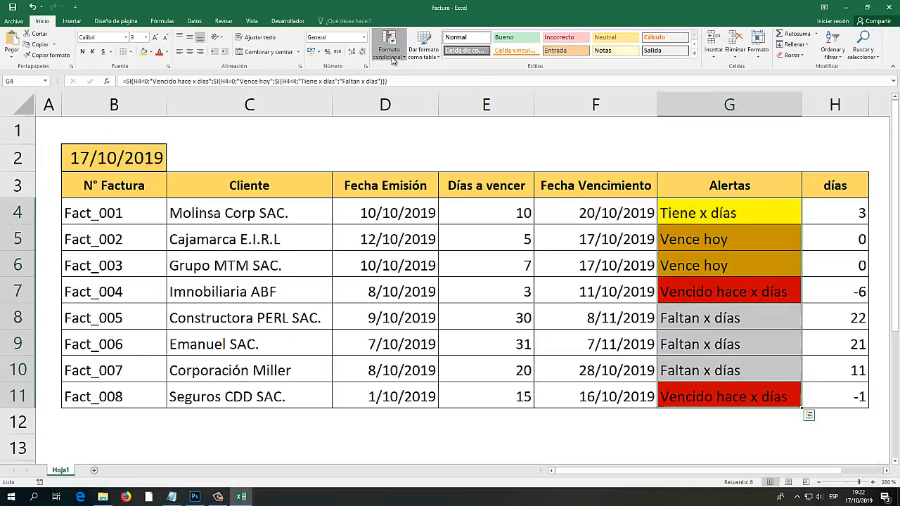
{"action": "left_click", "coordinate": [392, 61]}
{"action": "left_click", "coordinate": [406, 175]}
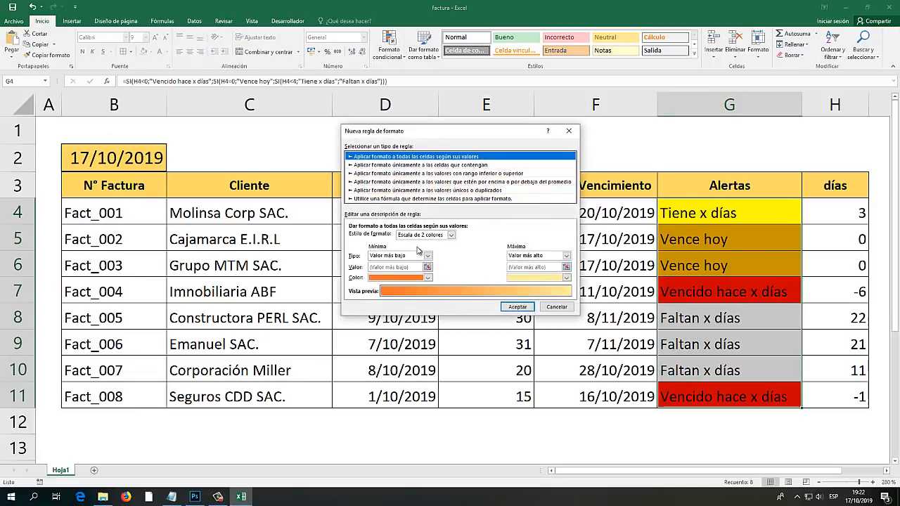
{"action": "left_click", "coordinate": [395, 199]}
{"action": "left_click", "coordinate": [389, 238]}
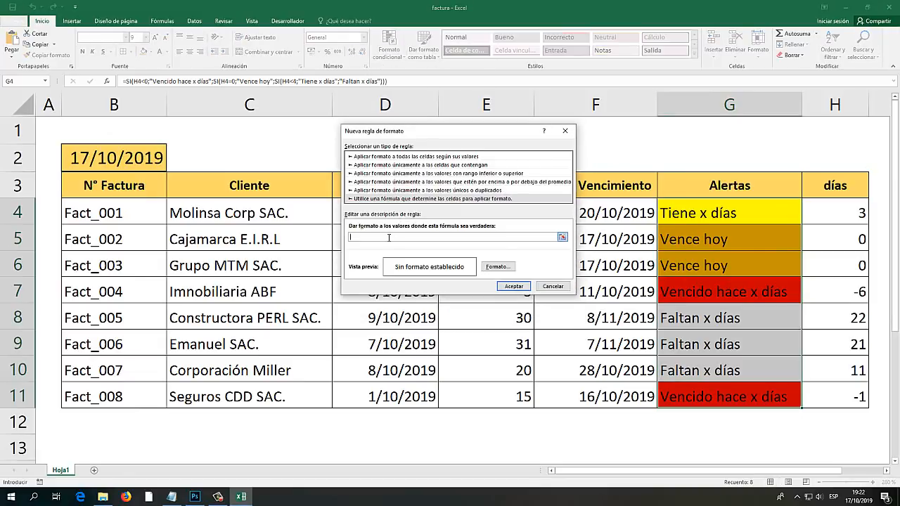
Give the =$H4>=4 rule a green fill and apply it to the alerts.
{"action": "left_click", "coordinate": [496, 266]}
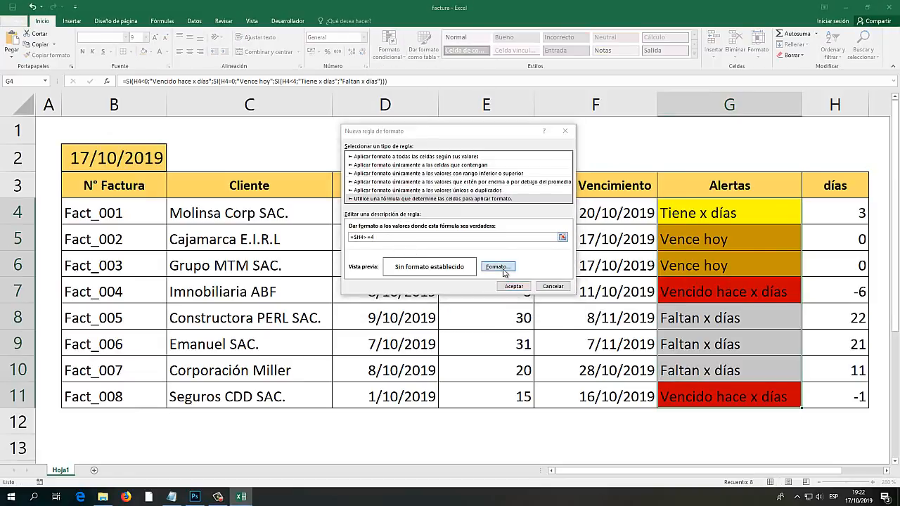
{"action": "left_click", "coordinate": [379, 202]}
{"action": "left_click", "coordinate": [531, 310]}
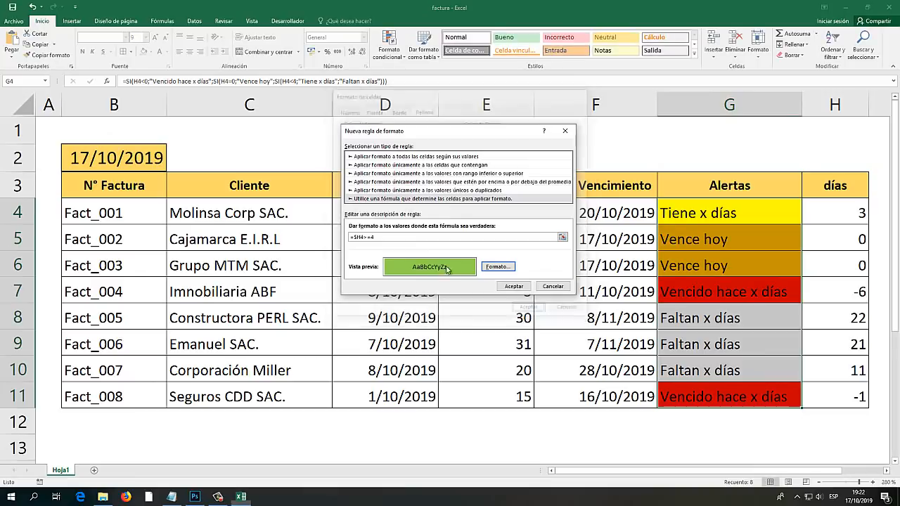
{"action": "left_click", "coordinate": [369, 239]}
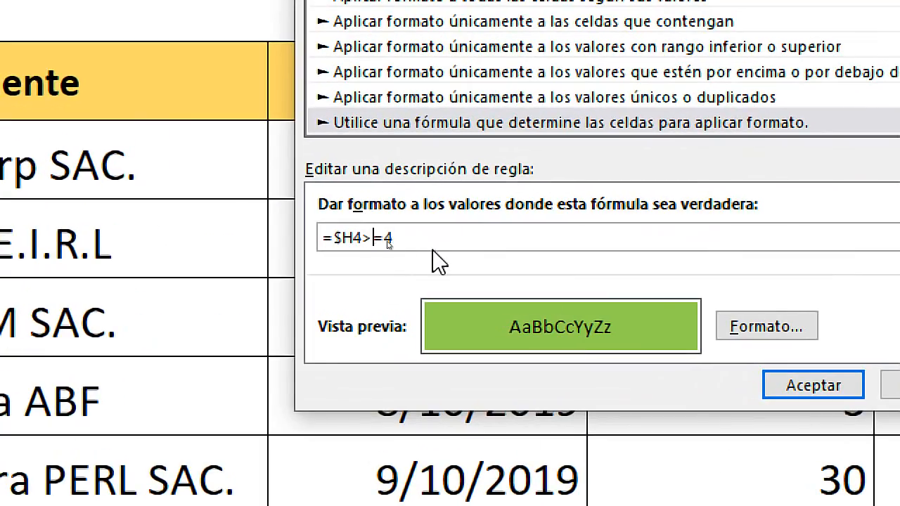
{"action": "left_click", "coordinate": [816, 386]}
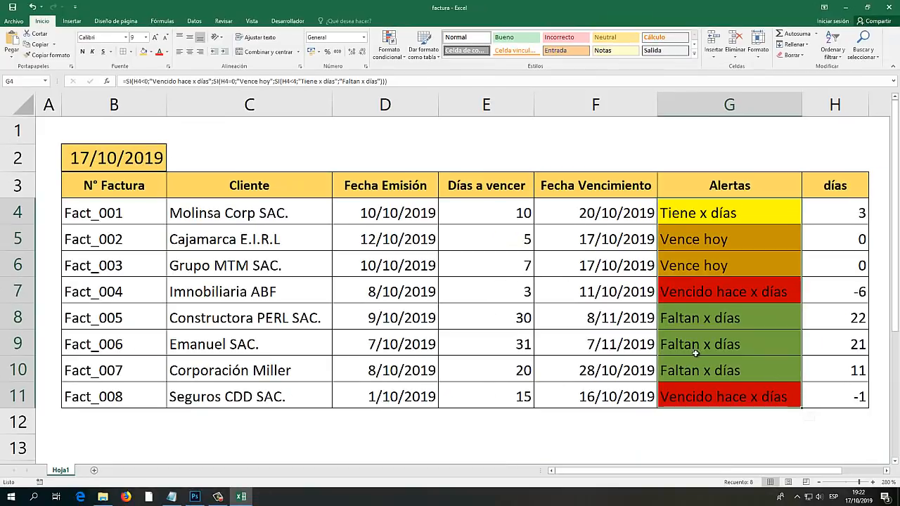
{"action": "left_click", "coordinate": [608, 329]}
{"action": "left_click", "coordinate": [703, 239]}
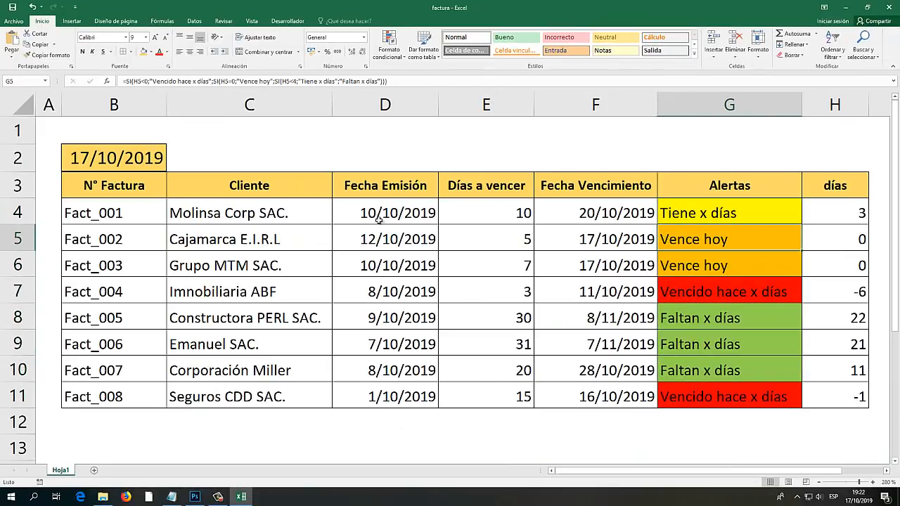
Set the Días a vencer value to 2 for Fact_001 and to 20 for Fact_004.
{"action": "left_click", "coordinate": [524, 214]}
{"action": "type", "text": "2"}
{"action": "key", "text": "Return"}
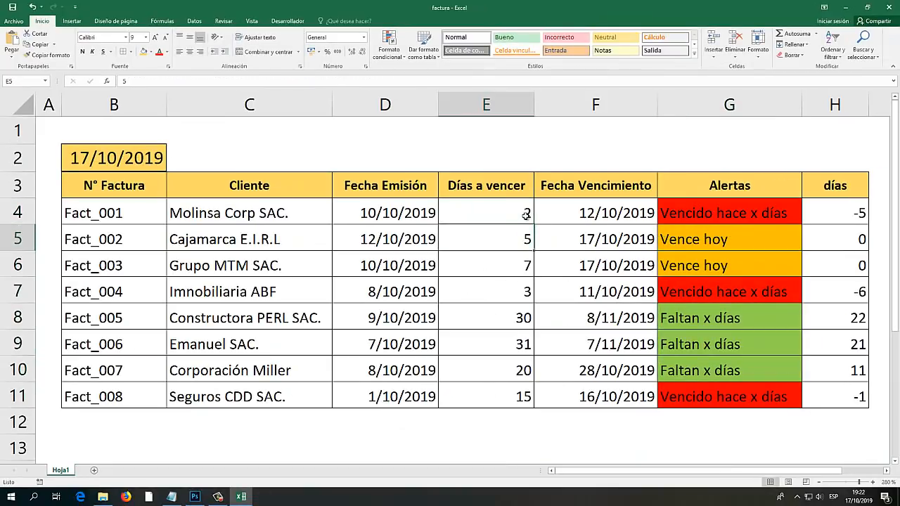
{"action": "key", "text": "Return"}
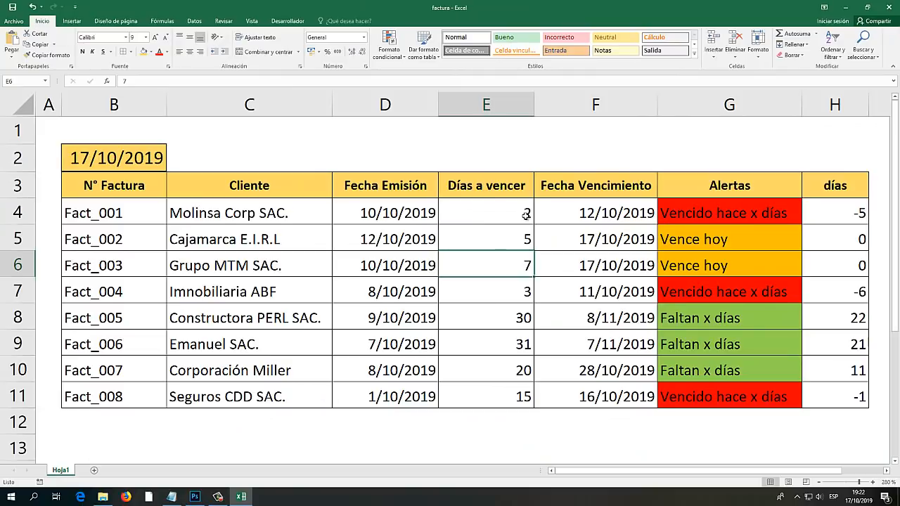
{"action": "key", "text": "Return"}
{"action": "type", "text": "20"}
{"action": "key", "text": "Return"}
Set the Días a vencer value to 20 for Fact_001 and to 30 for Fact_008.
{"action": "key", "text": "Up"}
{"action": "key", "text": "Up"}
{"action": "key", "text": "Up"}
{"action": "key", "text": "Up"}
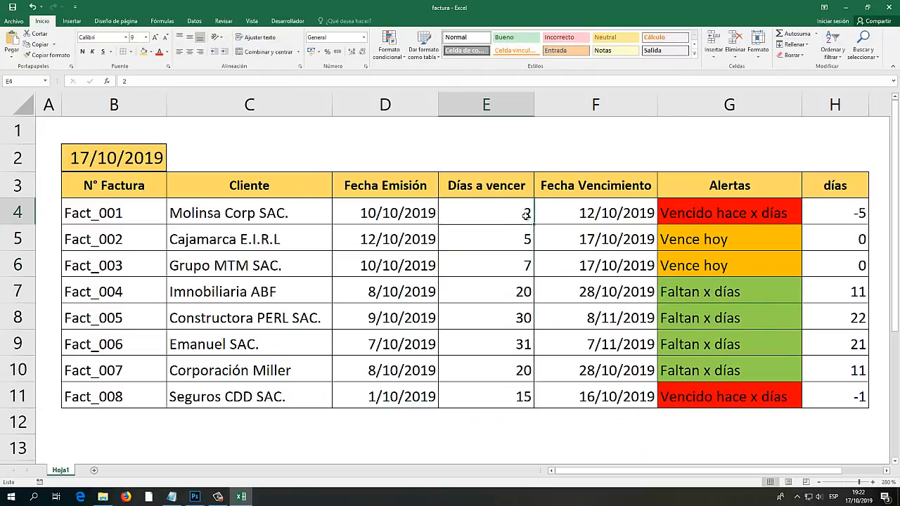
{"action": "type", "text": "20"}
{"action": "key", "text": "Return"}
{"action": "key", "text": "Return"}
{"action": "key", "text": "Return"}
{"action": "key", "text": "Return"}
{"action": "key", "text": "Return"}
{"action": "key", "text": "Return"}
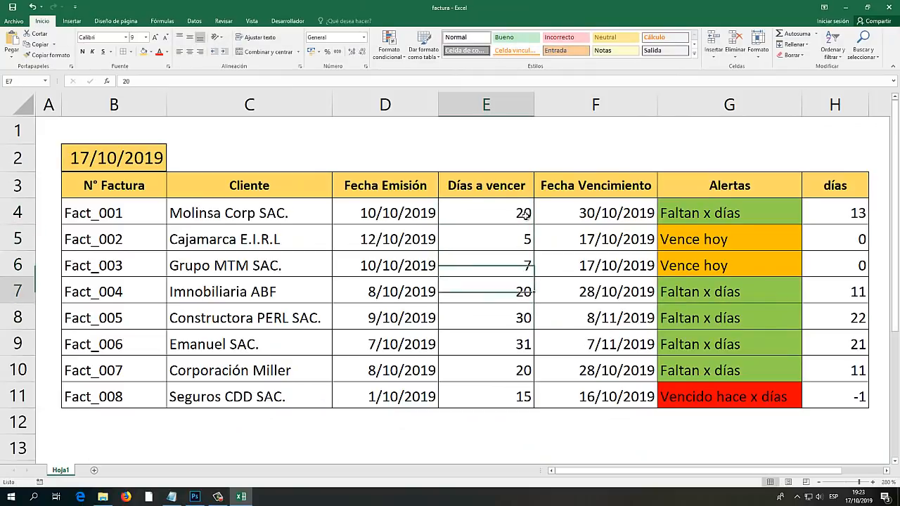
{"action": "key", "text": "Return"}
{"action": "type", "text": "30"}
{"action": "key", "text": "Return"}
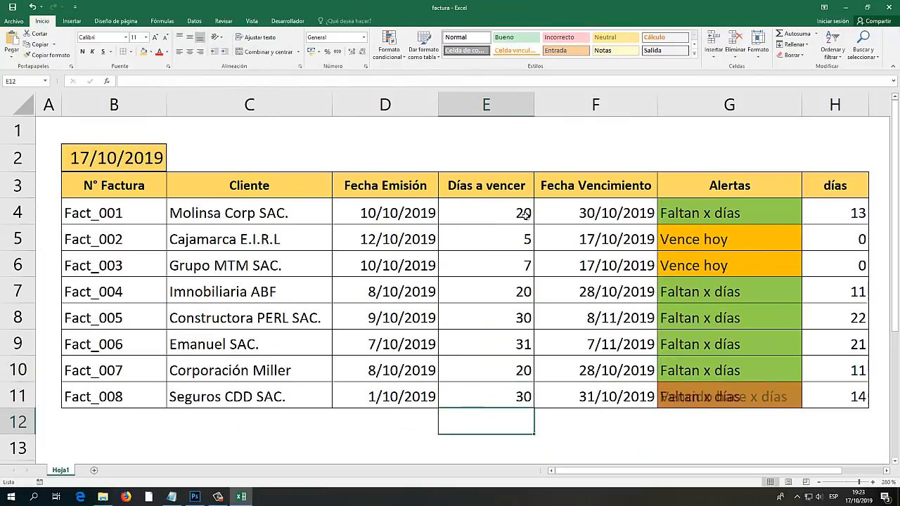
Set the Días a vencer value to 4 for Fact_005, Fact_006 and Fact_007, and to 2 for Fact_008.
{"action": "key", "text": "Up"}
{"action": "key", "text": "Up"}
{"action": "key", "text": "Up"}
{"action": "key", "text": "Up"}
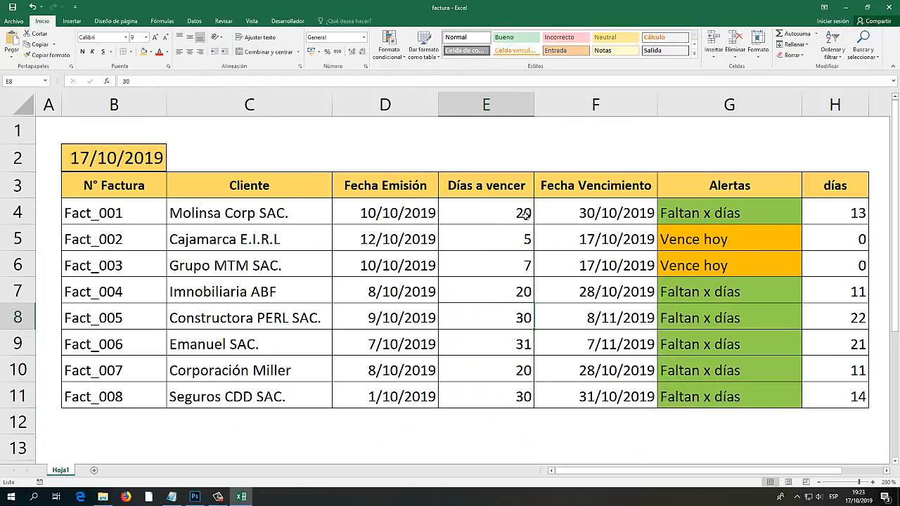
{"action": "type", "text": "4"}
{"action": "key", "text": "Return"}
{"action": "type", "text": "4"}
{"action": "key", "text": "Return"}
{"action": "type", "text": "4"}
{"action": "key", "text": "Return"}
{"action": "type", "text": "2"}
{"action": "key", "text": "Return"}
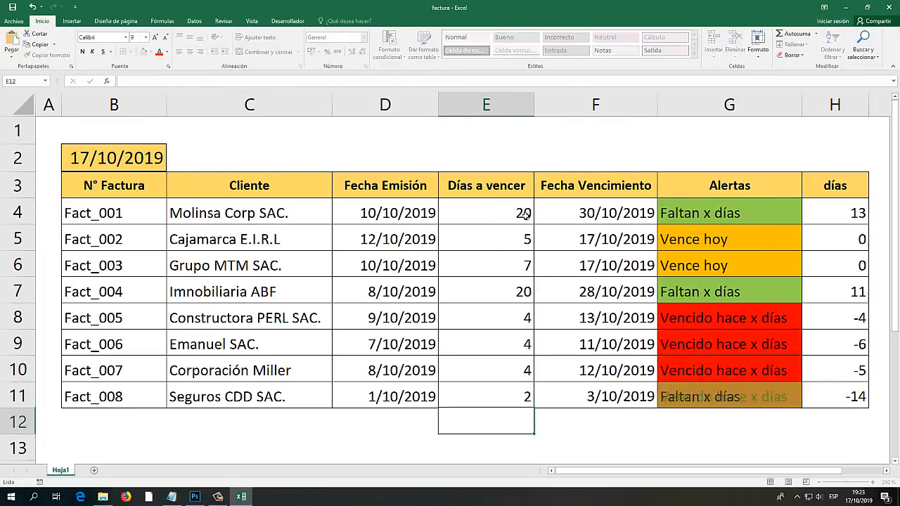
Set the Días a vencer value of Fact_001 to 2.
{"action": "key", "text": "Up"}
{"action": "key", "text": "Up"}
{"action": "key", "text": "Up"}
{"action": "key", "text": "Up"}
{"action": "key", "text": "Up"}
{"action": "key", "text": "Up"}
{"action": "key", "text": "Up"}
{"action": "key", "text": "Up"}
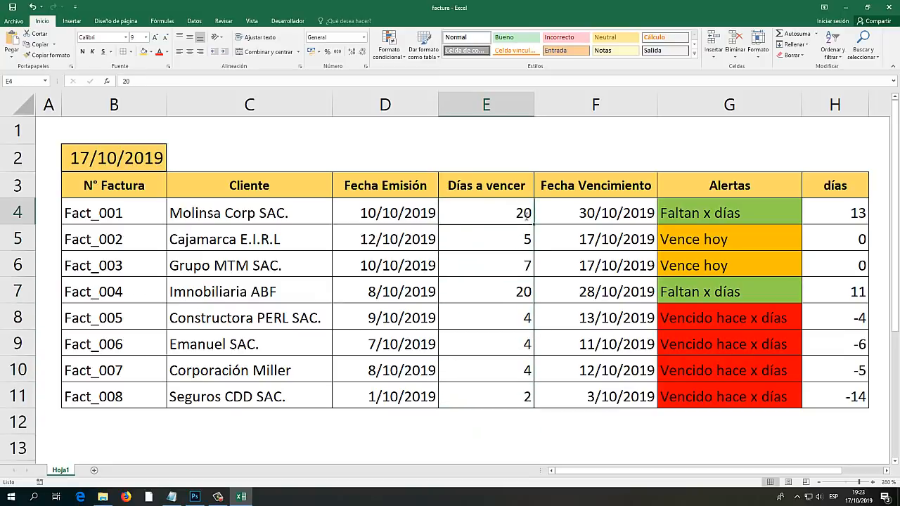
{"action": "type", "text": "2"}
{"action": "key", "text": "Return"}
{"action": "key", "text": "Down"}
{"action": "key", "text": "Down"}
{"action": "key", "text": "Down"}
{"action": "key", "text": "Up"}
{"action": "key", "text": "Up"}
{"action": "key", "text": "Up"}
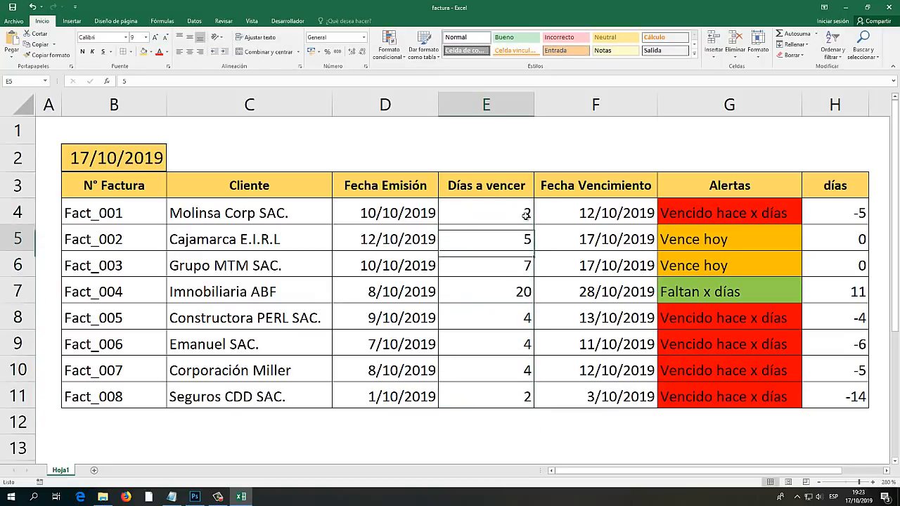
{"action": "key", "text": "Down"}
{"action": "key", "text": "Down"}
{"action": "key", "text": "Down"}
{"action": "key", "text": "Up"}
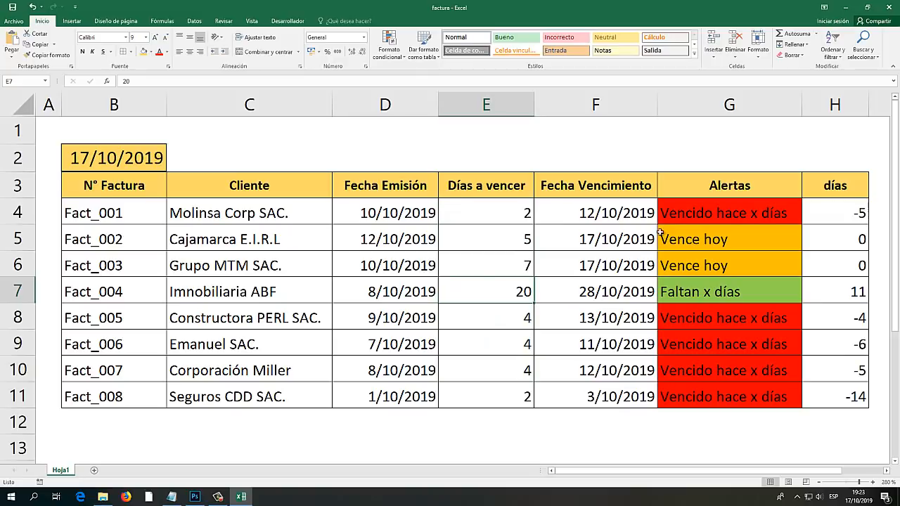
Switch to the Notepad notes and examine the x placeholder in the "Vencido hace x días" alert text.
{"action": "left_click", "coordinate": [171, 497]}
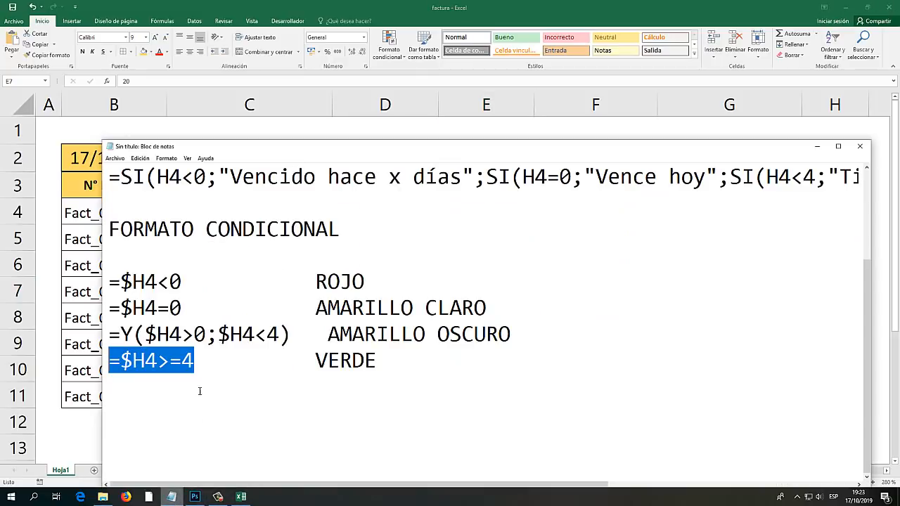
{"action": "scroll", "coordinate": [211, 375], "scroll_direction": "up", "scroll_amount": 2}
{"action": "scroll", "coordinate": [338, 393], "scroll_direction": "down", "scroll_amount": 3}
{"action": "scroll", "coordinate": [339, 394], "scroll_direction": "up", "scroll_amount": 3}
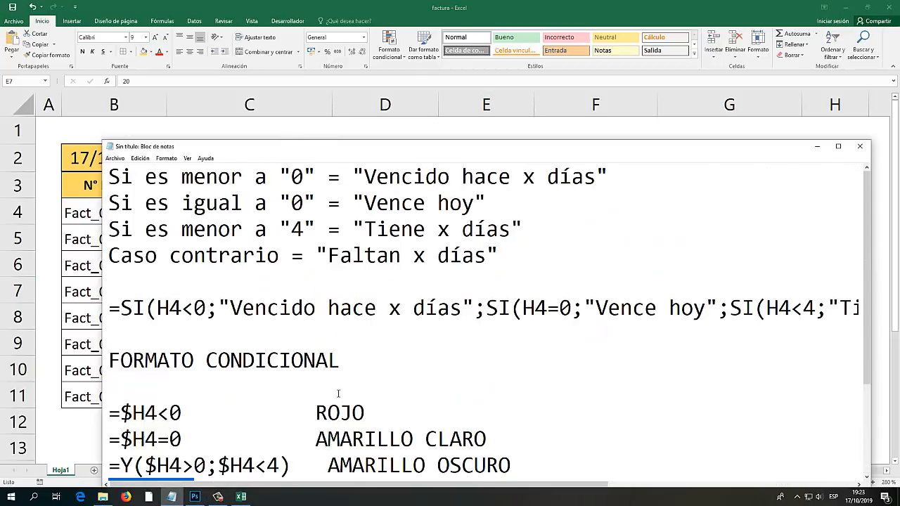
{"action": "double_click", "coordinate": [528, 178]}
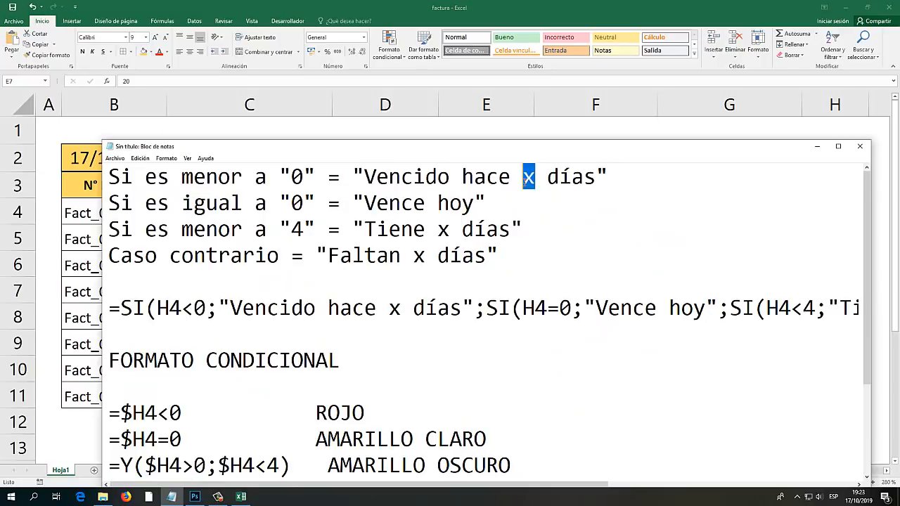
Switch to Excel and compare the días value in H4 with the alert texts and formulas in G4:G11.
{"action": "key", "text": "alt+Tab"}
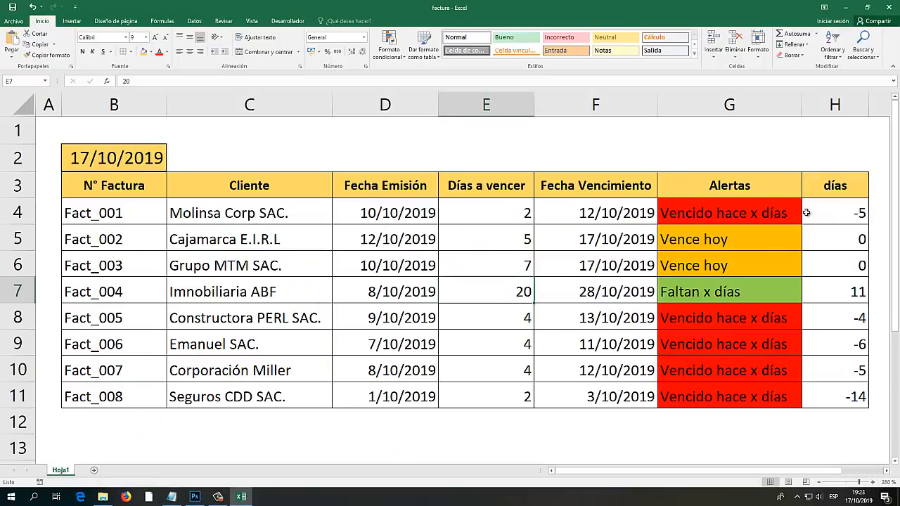
{"action": "left_click", "coordinate": [837, 213]}
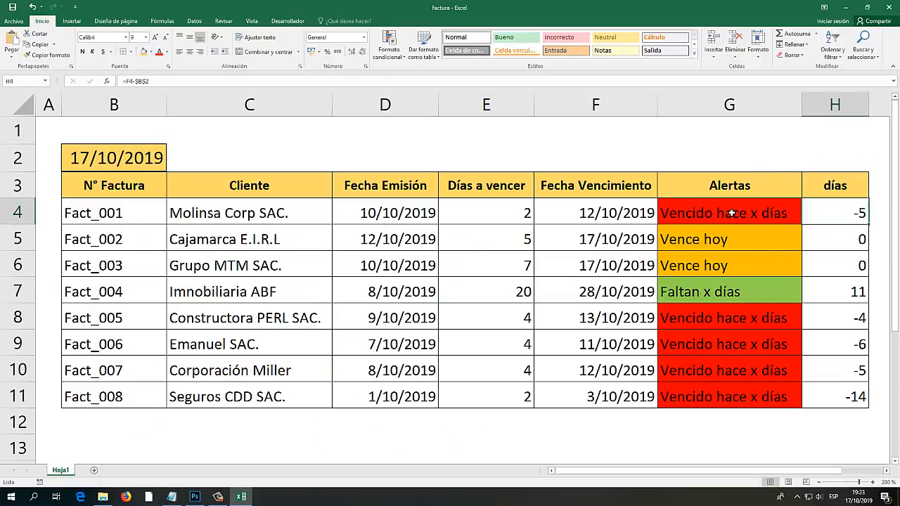
{"action": "left_click", "coordinate": [771, 211]}
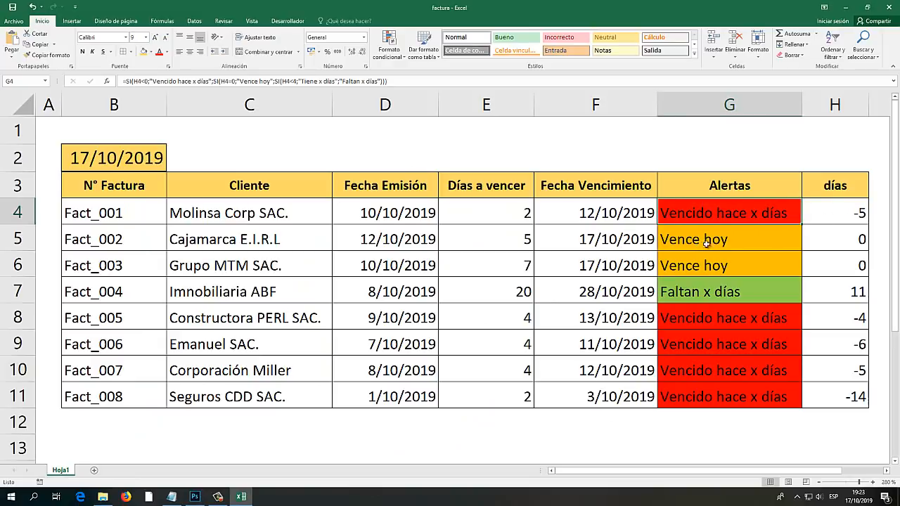
{"action": "left_click", "coordinate": [795, 239]}
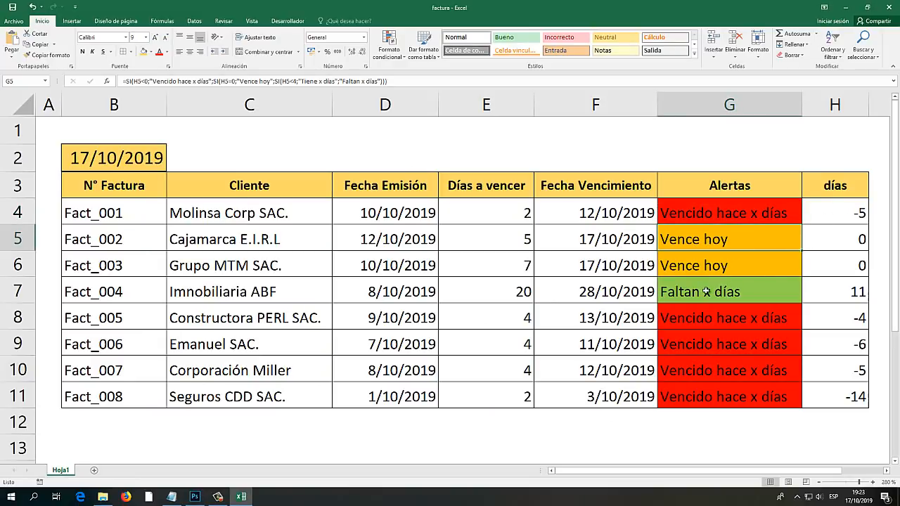
{"action": "left_click", "coordinate": [717, 294]}
{"action": "left_click", "coordinate": [768, 320]}
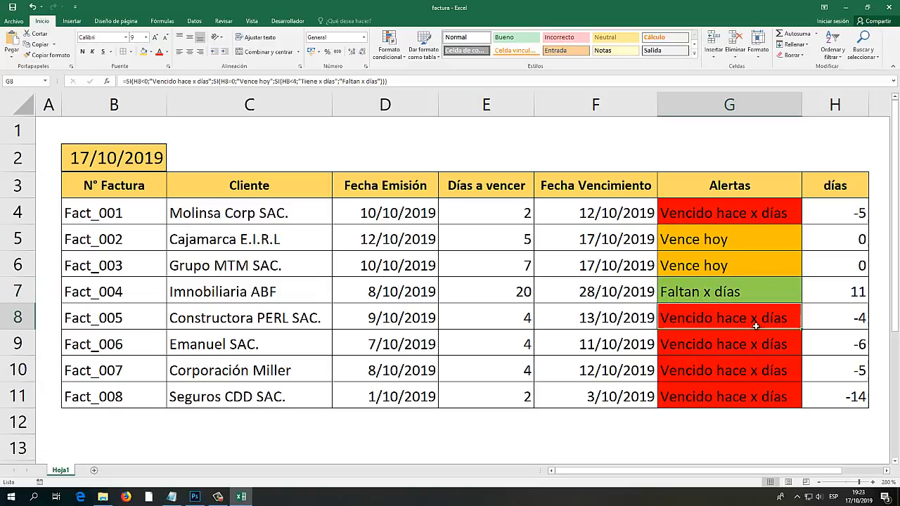
{"action": "left_click", "coordinate": [756, 350]}
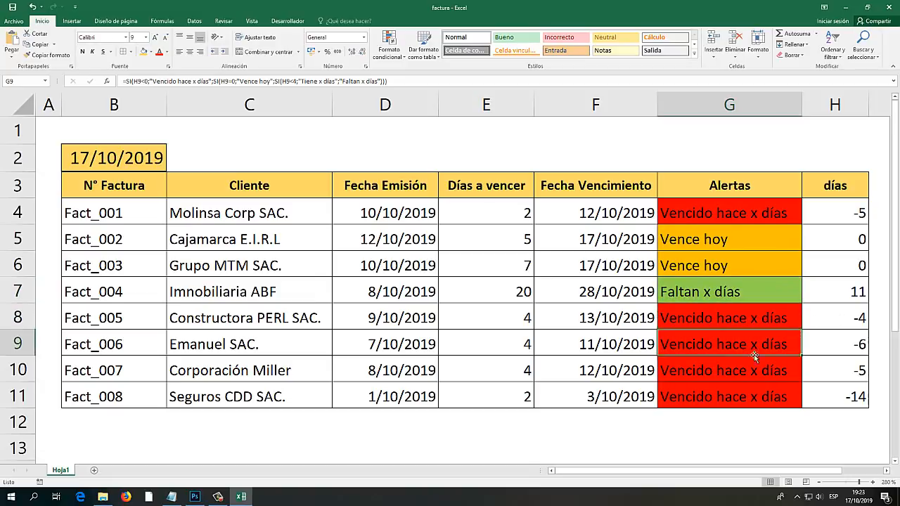
{"action": "left_click", "coordinate": [756, 370]}
{"action": "left_click", "coordinate": [756, 396]}
{"action": "left_click", "coordinate": [756, 372]}
{"action": "left_click", "coordinate": [756, 345]}
{"action": "left_click", "coordinate": [757, 322]}
{"action": "left_click", "coordinate": [758, 292]}
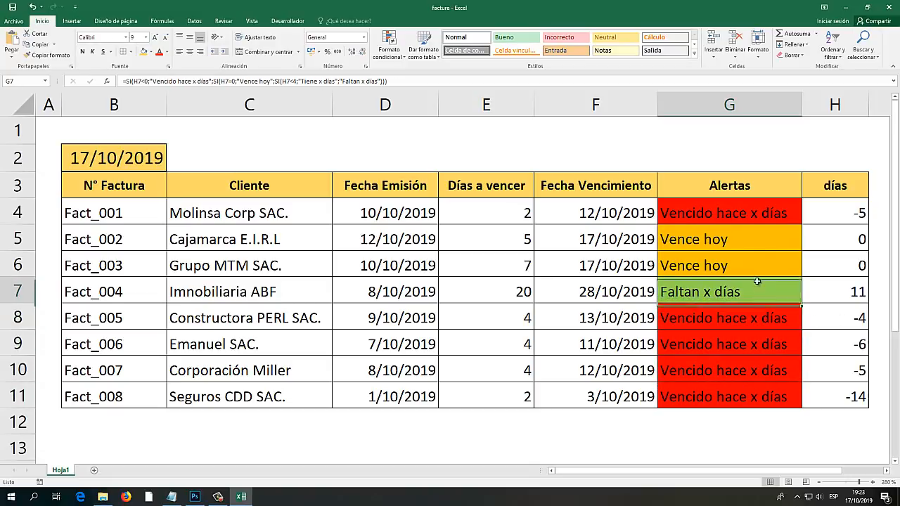
{"action": "left_click", "coordinate": [754, 266]}
{"action": "left_click", "coordinate": [746, 241]}
{"action": "left_click", "coordinate": [740, 220]}
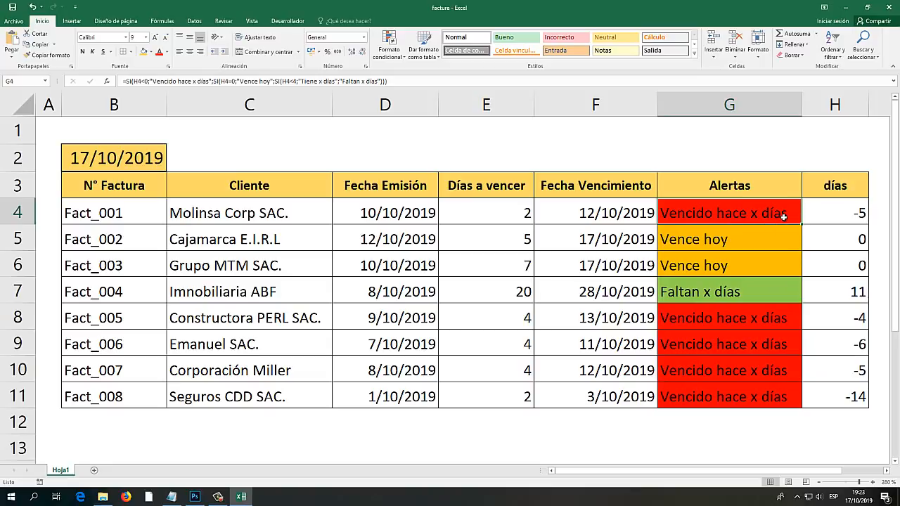
Review the alert conditions in the Notepad notes, and return to Excel at blank cell C15 below the table.
{"action": "left_click", "coordinate": [172, 497]}
{"action": "scroll", "coordinate": [357, 330], "scroll_direction": "down", "scroll_amount": 2}
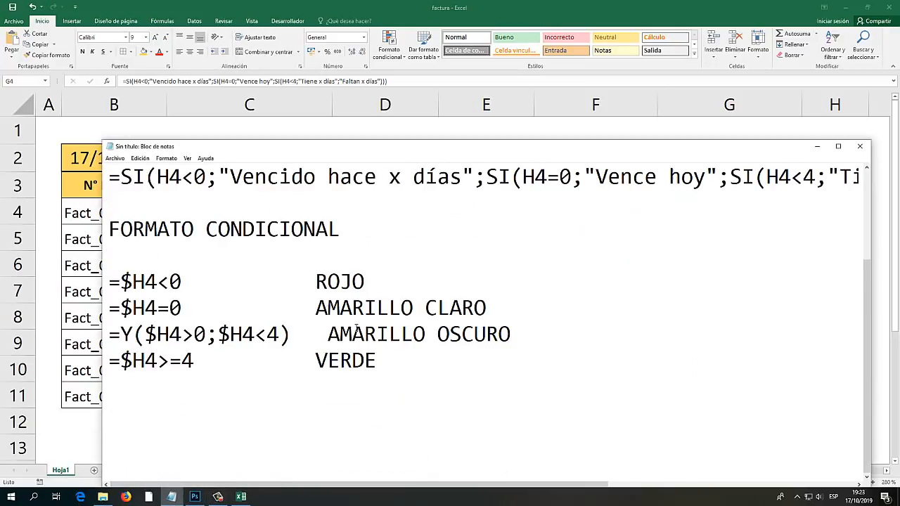
{"action": "scroll", "coordinate": [356, 330], "scroll_direction": "up", "scroll_amount": 2}
{"action": "left_click", "coordinate": [486, 4]}
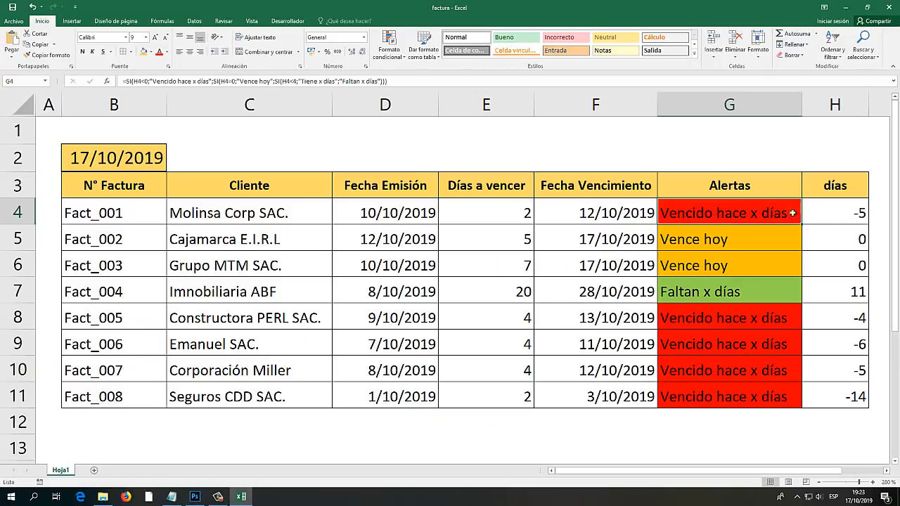
{"action": "scroll", "coordinate": [394, 370], "scroll_direction": "down", "scroll_amount": 2}
{"action": "left_click", "coordinate": [295, 329]}
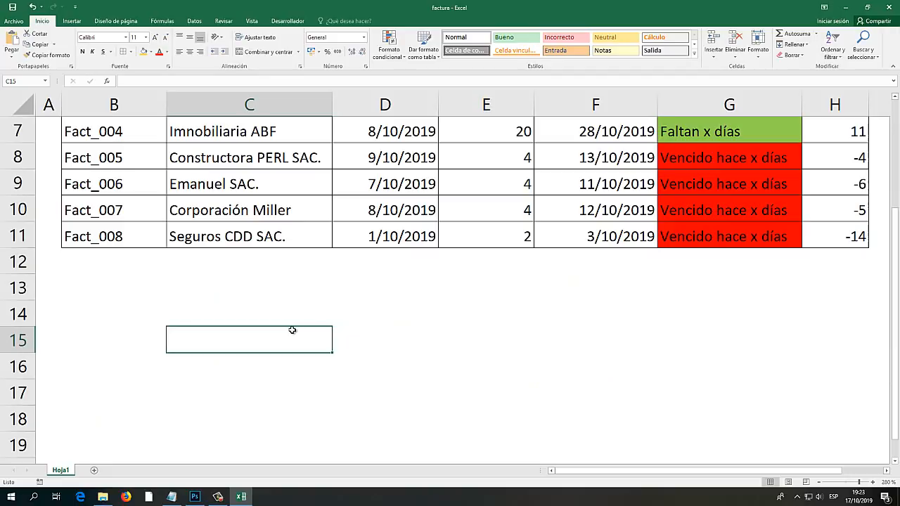
Switch to Photoshop and circle the Mayús key and the & key in red on the keyboard image, with an arrow pointing to the &.
{"action": "left_click", "coordinate": [195, 496]}
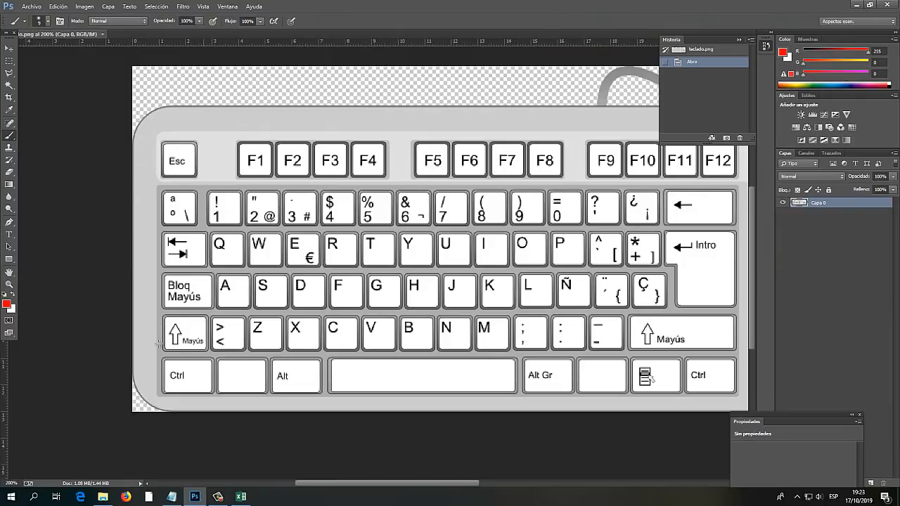
{"action": "left_click_drag", "start_coordinate": [159, 348], "coordinate": [205, 314]}
{"action": "left_click_drag", "start_coordinate": [184, 357], "coordinate": [194, 322]}
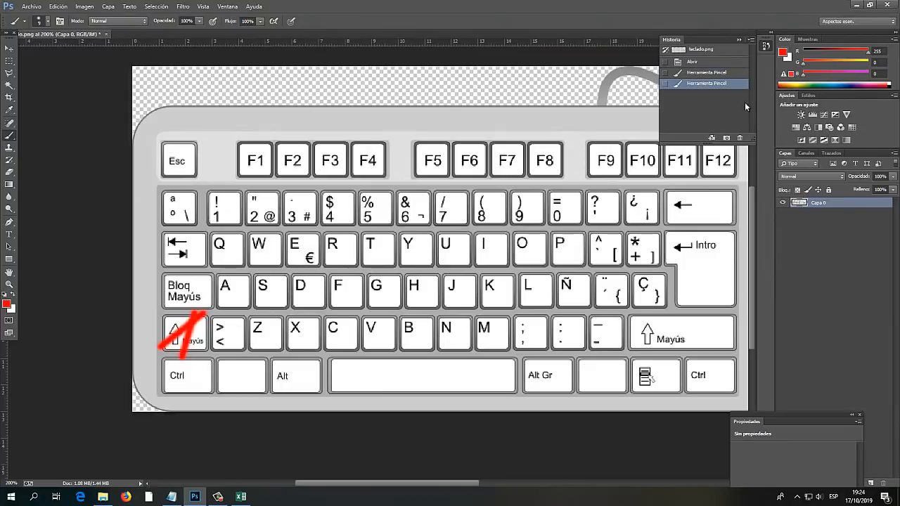
{"action": "left_click", "coordinate": [693, 62]}
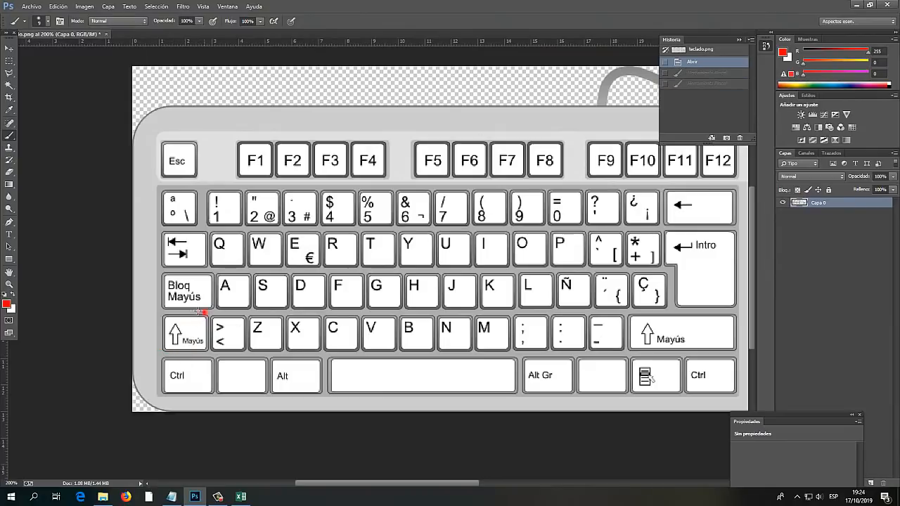
{"action": "mouse_move", "coordinate": [204, 313]}
{"action": "left_mouse_down"}
{"action": "mouse_move", "coordinate": [158, 328]}
{"action": "mouse_move", "coordinate": [223, 359]}
{"action": "mouse_move", "coordinate": [194, 312]}
{"action": "left_mouse_up"}
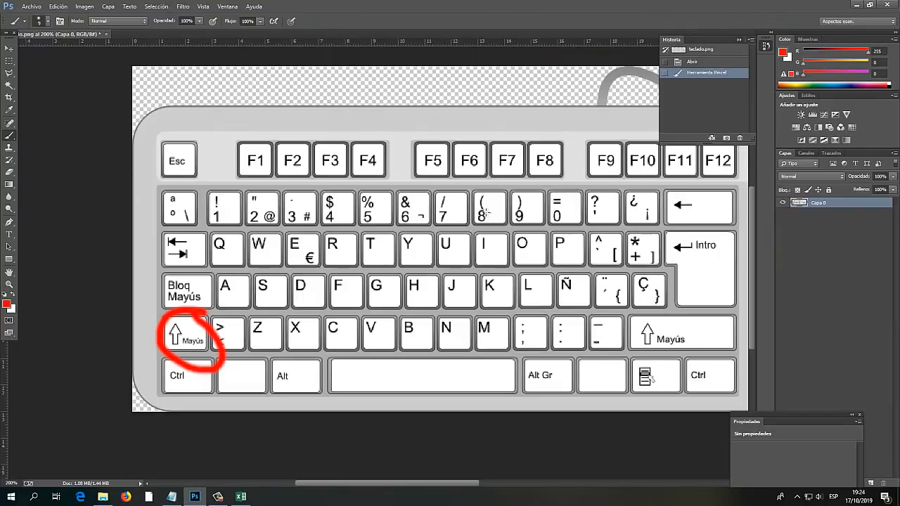
{"action": "mouse_move", "coordinate": [433, 191]}
{"action": "left_mouse_down"}
{"action": "mouse_move", "coordinate": [429, 181]}
{"action": "mouse_move", "coordinate": [413, 233]}
{"action": "mouse_move", "coordinate": [433, 181]}
{"action": "left_mouse_up"}
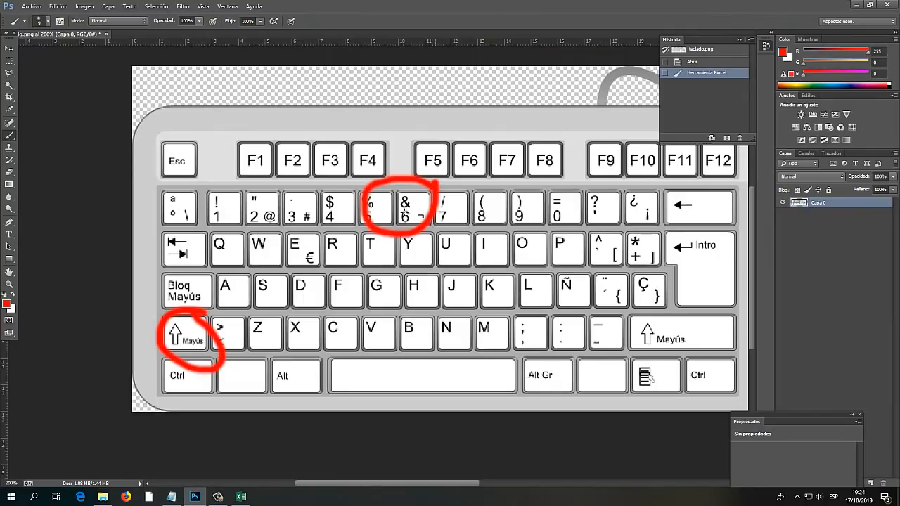
{"action": "mouse_move", "coordinate": [403, 113]}
{"action": "left_mouse_down"}
{"action": "mouse_move", "coordinate": [416, 167]}
{"action": "mouse_move", "coordinate": [438, 147]}
{"action": "left_mouse_up"}
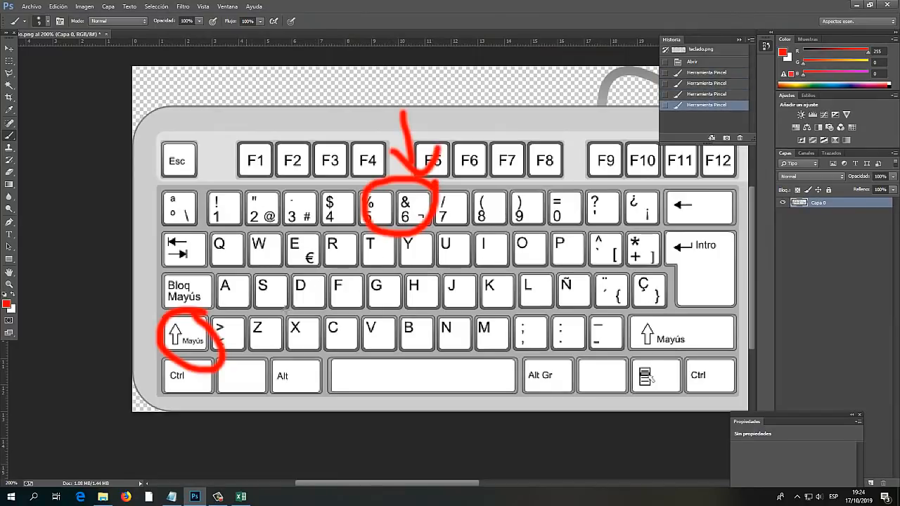
Switch to Excel and enter the formula =B11&"HOLA" in cell C15.
{"action": "left_click", "coordinate": [241, 497]}
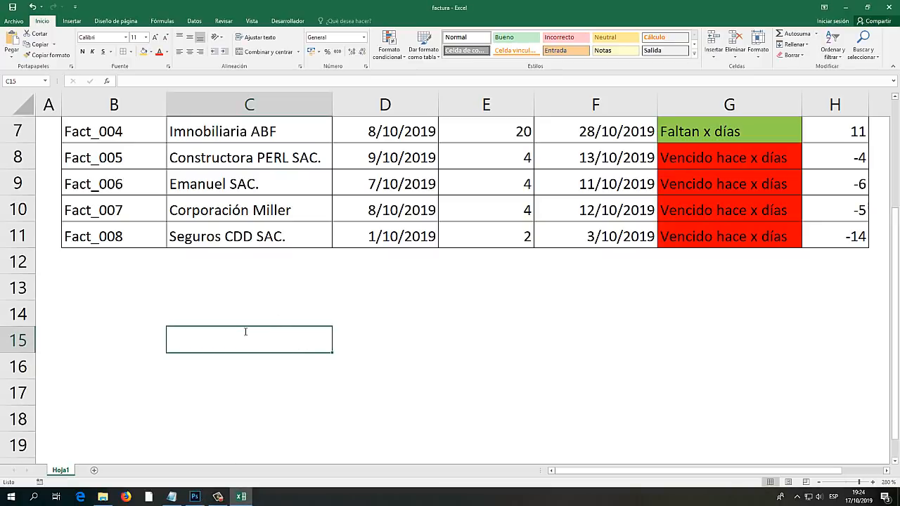
{"action": "type", "text": "="}
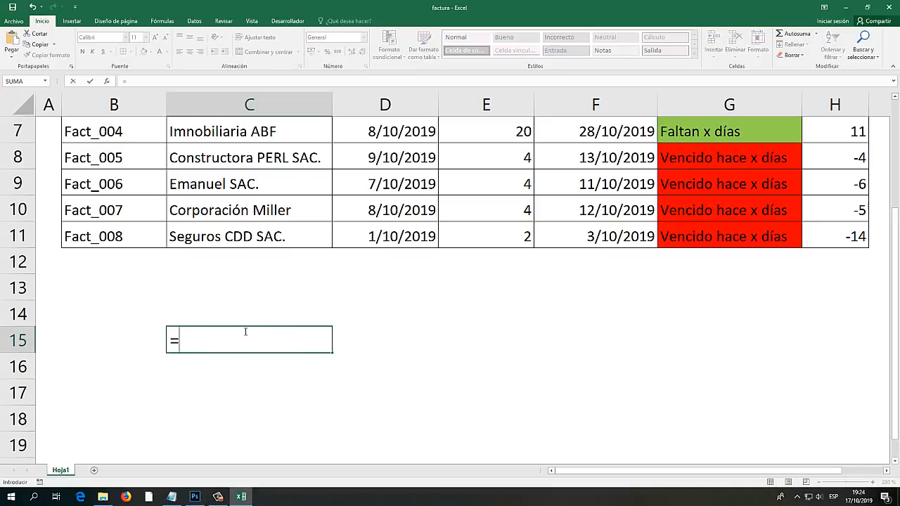
{"action": "left_click", "coordinate": [109, 239]}
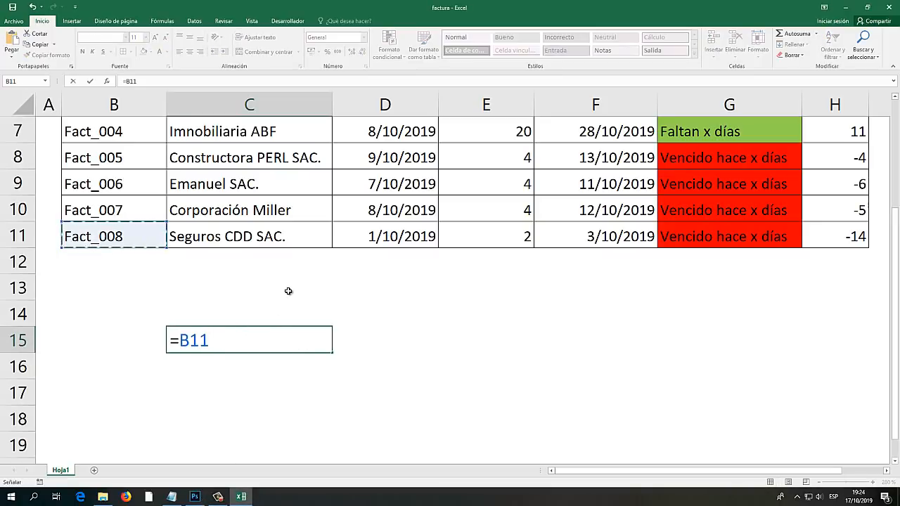
{"action": "type", "text": "&"}
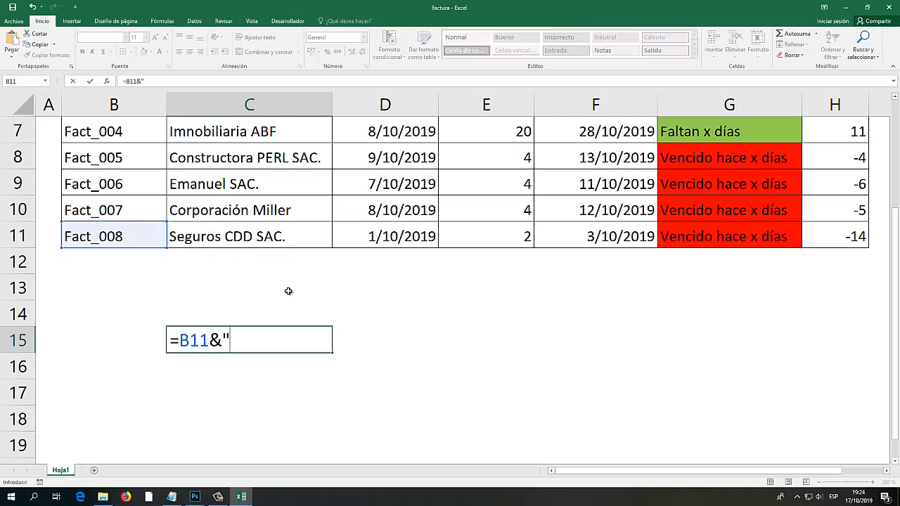
{"action": "type", "text": "\"HOLA"}
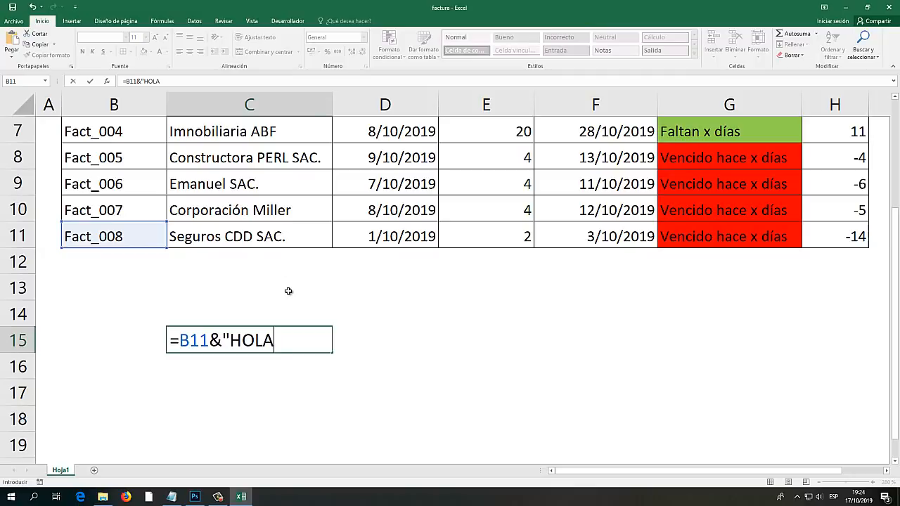
{"action": "type", "text": "\""}
{"action": "key", "text": "Return"}
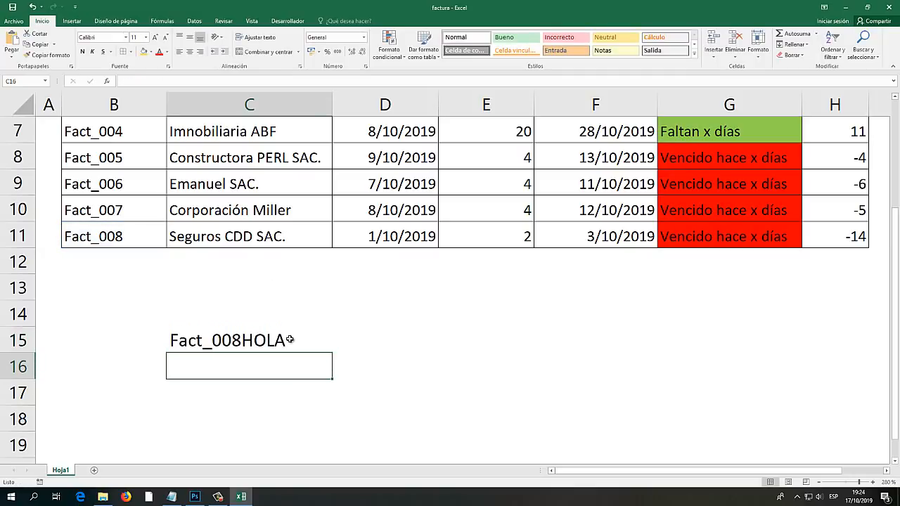
Add a space before HOLA inside the quotes of the C15 formula, making it =B11&" HOLA".
{"action": "left_click", "coordinate": [231, 343]}
{"action": "double_click", "coordinate": [230, 341]}
{"action": "left_click", "coordinate": [252, 386]}
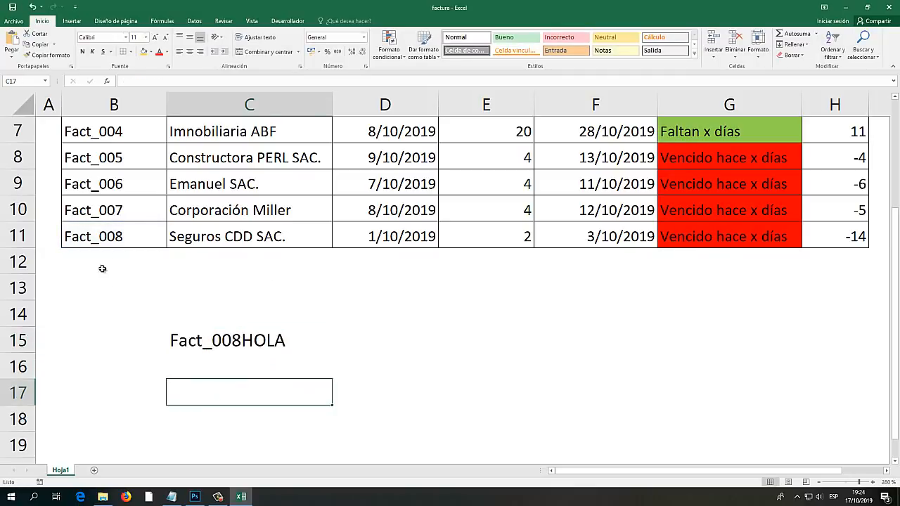
{"action": "left_click", "coordinate": [99, 239]}
{"action": "left_click", "coordinate": [240, 292]}
{"action": "left_click", "coordinate": [257, 350]}
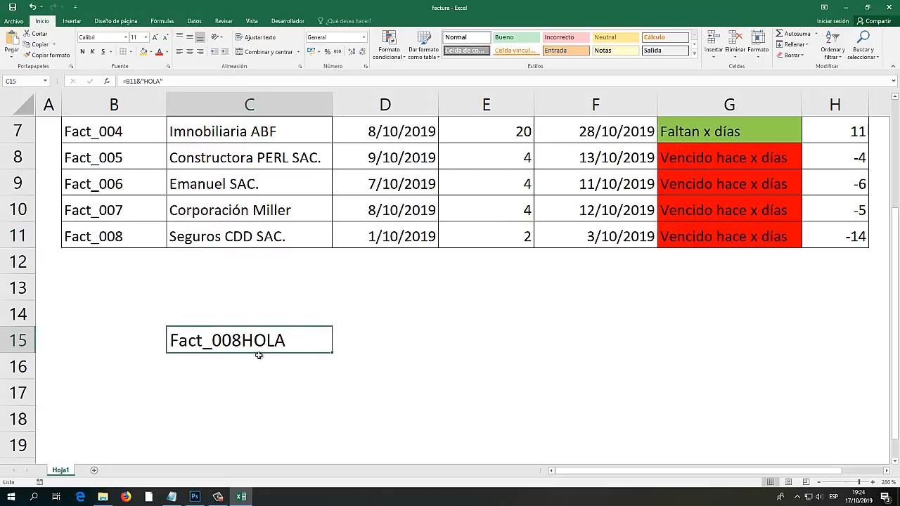
{"action": "double_click", "coordinate": [243, 343]}
{"action": "key", "text": "Left"}
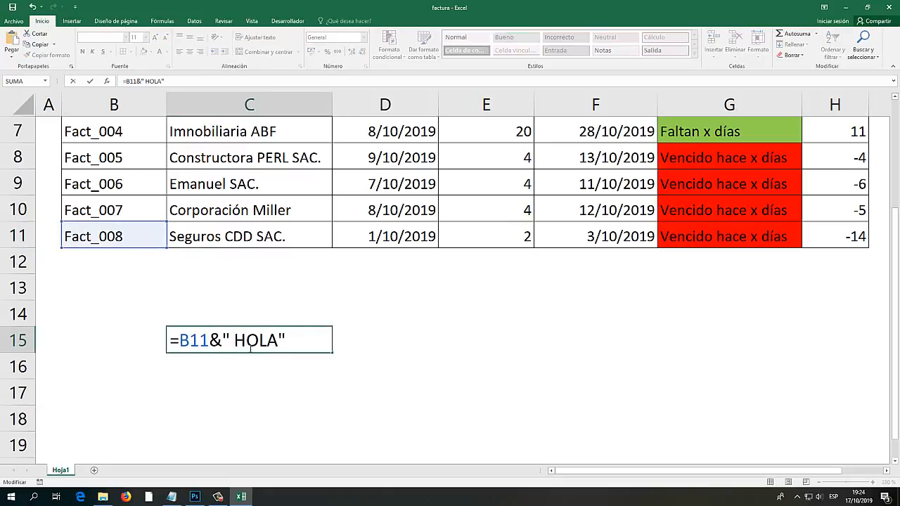
{"action": "key", "text": "Return"}
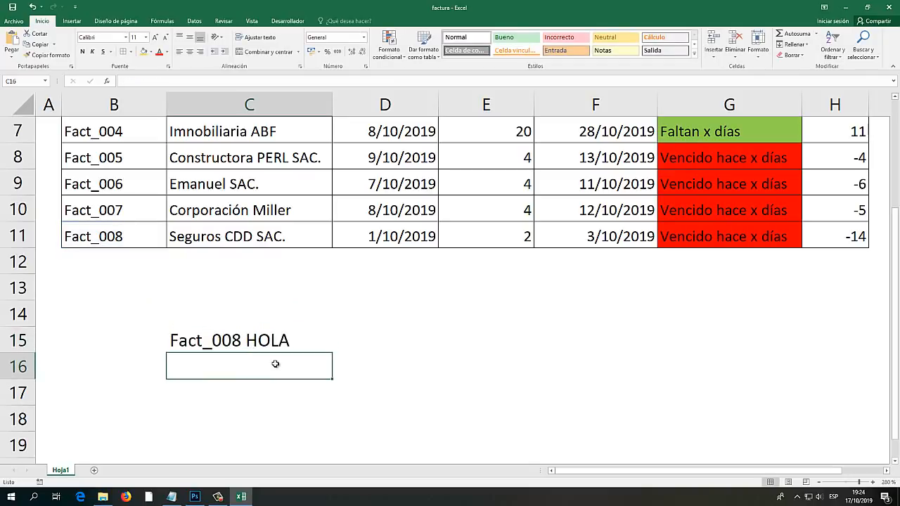
Check the días value in H4, review the alert conditions in the Notepad notes, and return to Excel.
{"action": "scroll", "coordinate": [630, 277], "scroll_direction": "up", "scroll_amount": 2}
{"action": "left_click", "coordinate": [845, 213]}
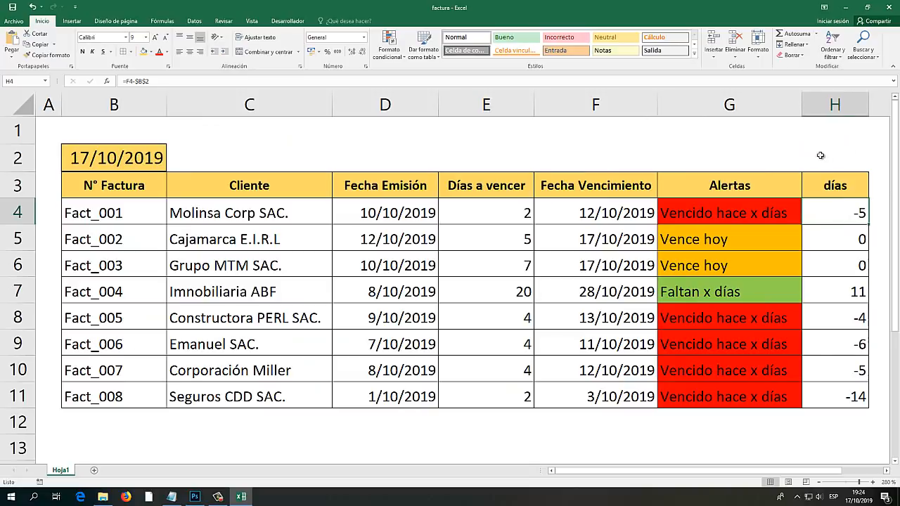
{"action": "scroll", "coordinate": [181, 322], "scroll_direction": "down", "scroll_amount": 2}
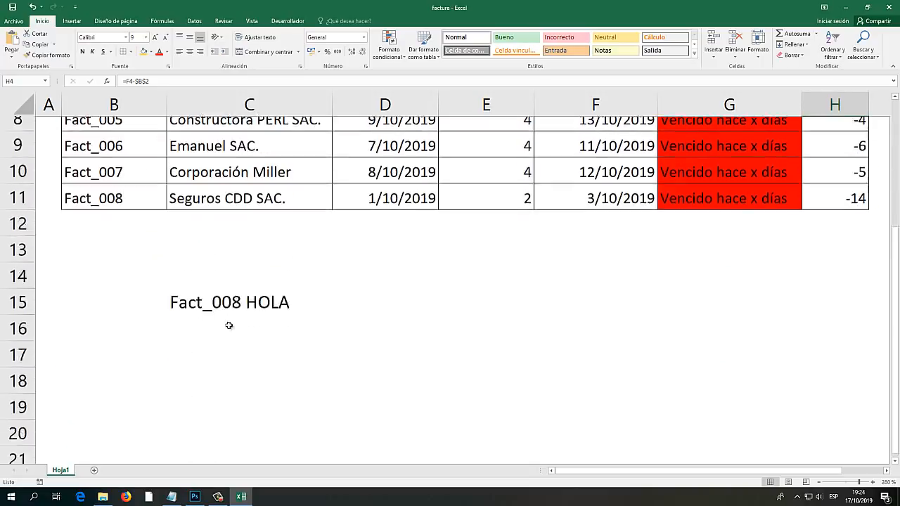
{"action": "scroll", "coordinate": [280, 340], "scroll_direction": "up", "scroll_amount": 2}
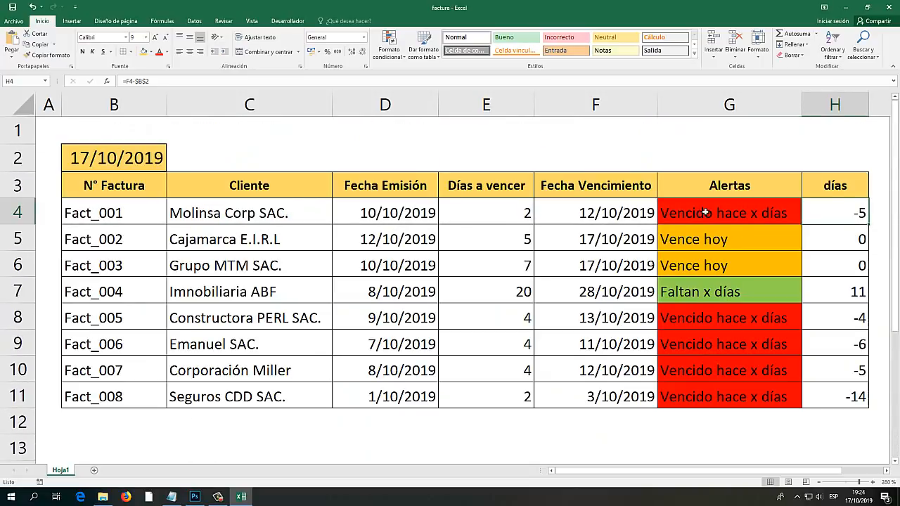
{"action": "left_click", "coordinate": [172, 497]}
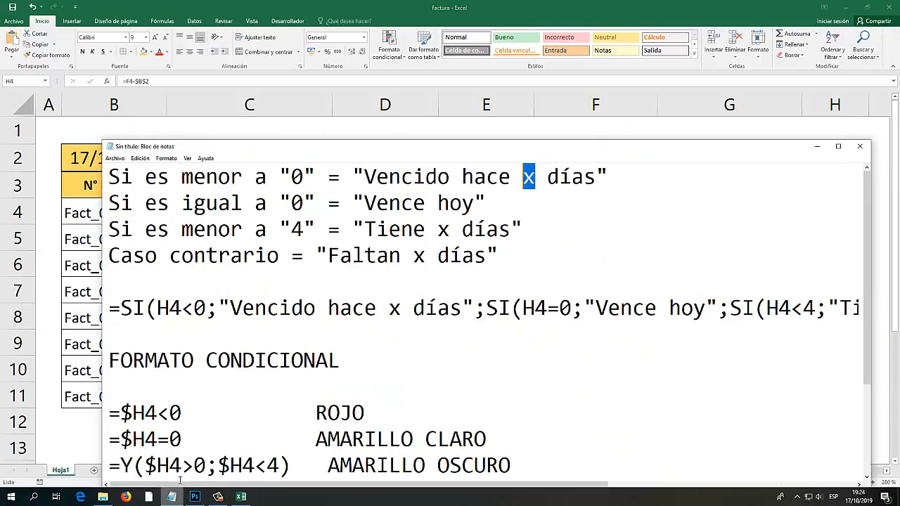
{"action": "scroll", "coordinate": [316, 333], "scroll_direction": "down", "scroll_amount": 1}
{"action": "scroll", "coordinate": [320, 338], "scroll_direction": "up", "scroll_amount": 1}
{"action": "key", "text": "alt+Tab"}
In the G4 formula, remove the x placeholder from "Vencido hace x días" and add a closing quotation mark after hace.
{"action": "left_click", "coordinate": [714, 216]}
{"action": "double_click", "coordinate": [728, 215]}
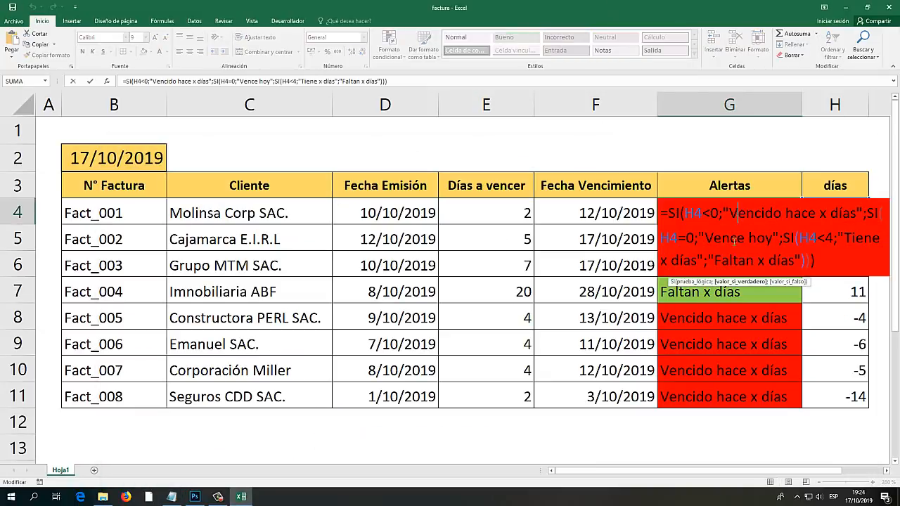
{"action": "left_click_drag", "start_coordinate": [733, 471], "coordinate": [807, 462]}
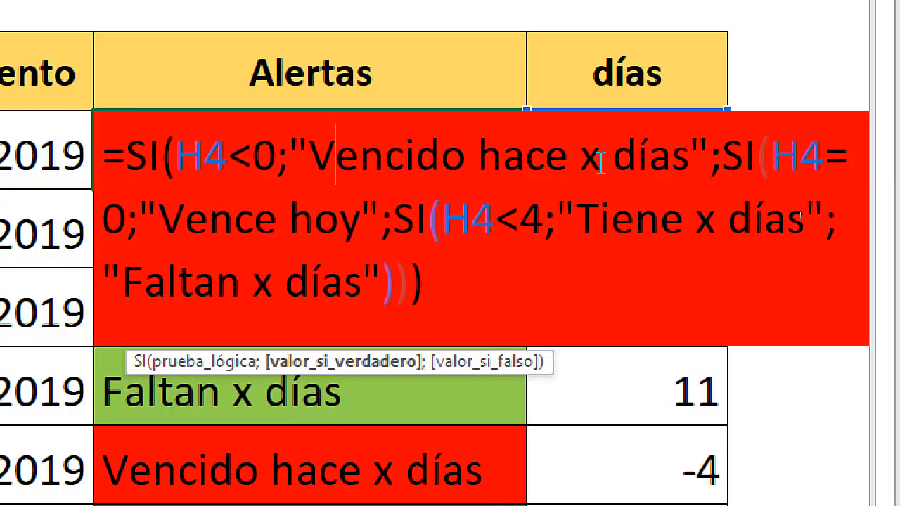
{"action": "left_click_drag", "start_coordinate": [601, 162], "coordinate": [574, 163]}
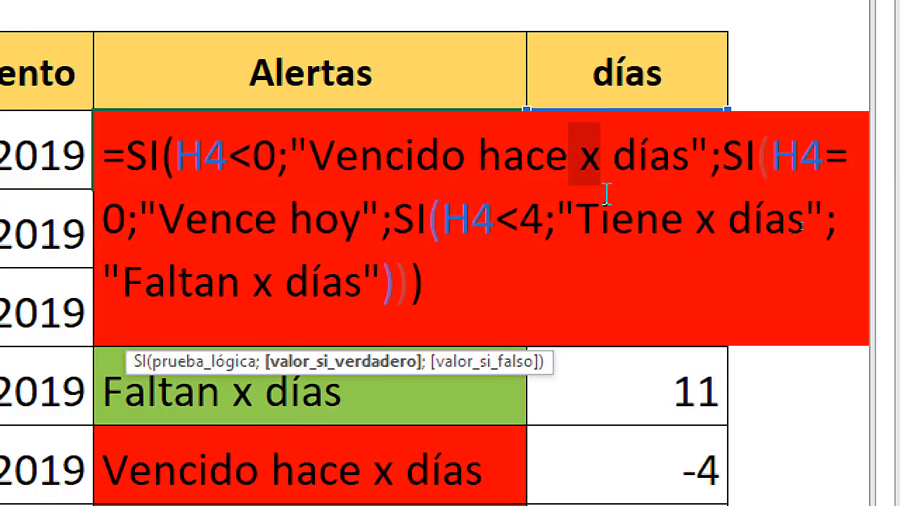
{"action": "left_click_drag", "start_coordinate": [306, 156], "coordinate": [689, 156]}
{"action": "left_click_drag", "start_coordinate": [601, 159], "coordinate": [571, 156]}
{"action": "type", "text": "\""}
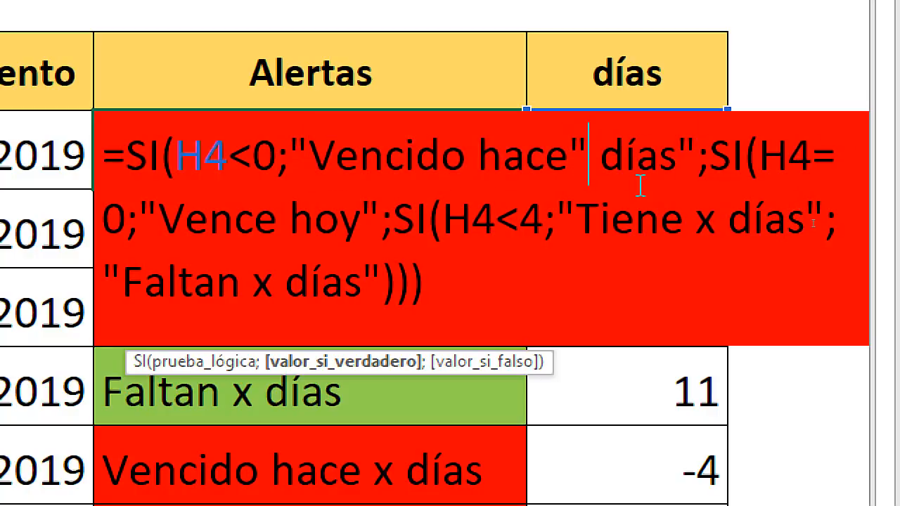
Join the H4 value into the overdue text by inserting &H4& and an opening quotation mark before días.
{"action": "type", "text": "&"}
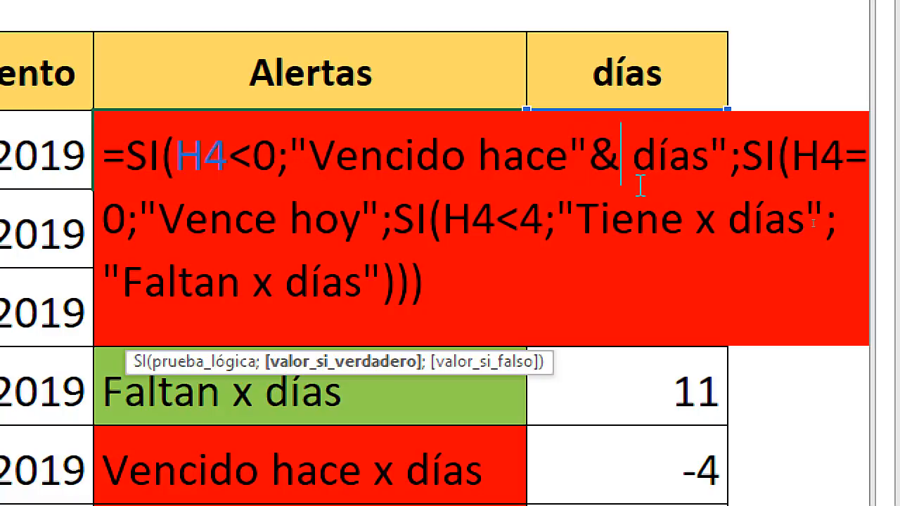
{"action": "type", "text": "h"}
{"action": "key", "text": "BackSpace"}
{"action": "type", "text": "h"}
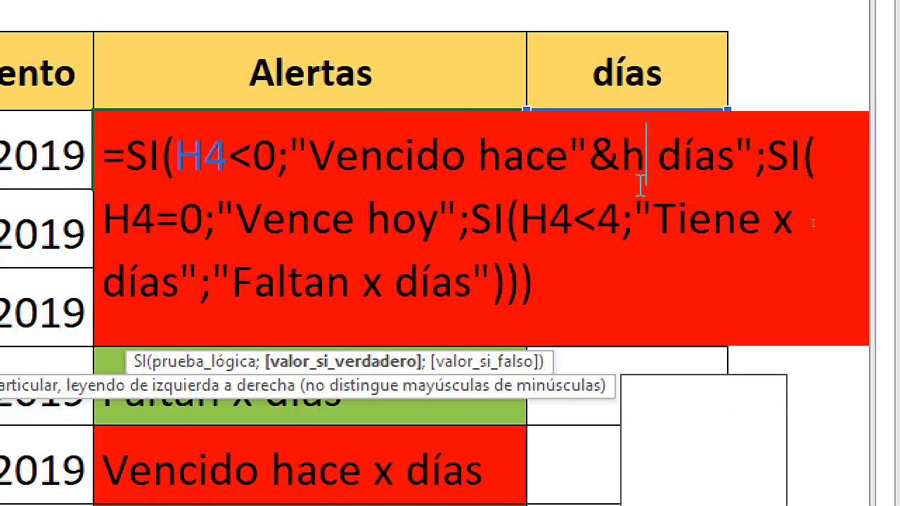
{"action": "type", "text": "4"}
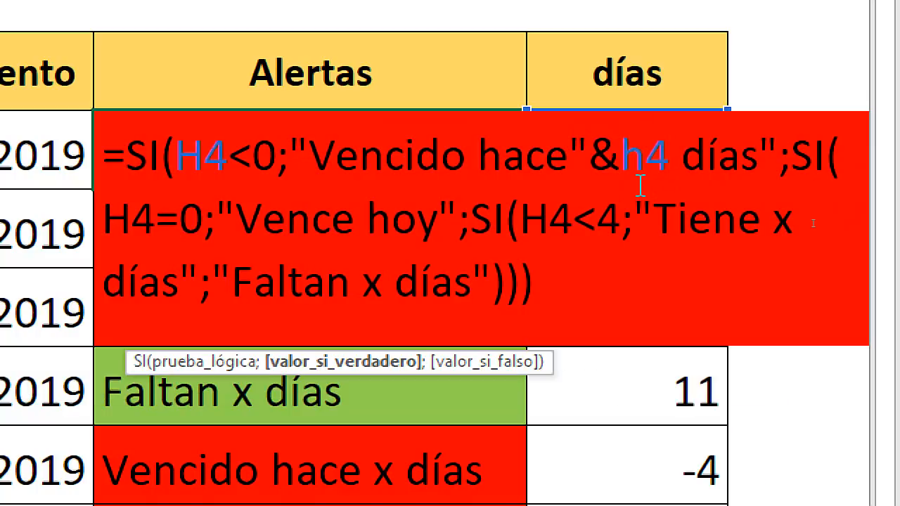
{"action": "type", "text": "&"}
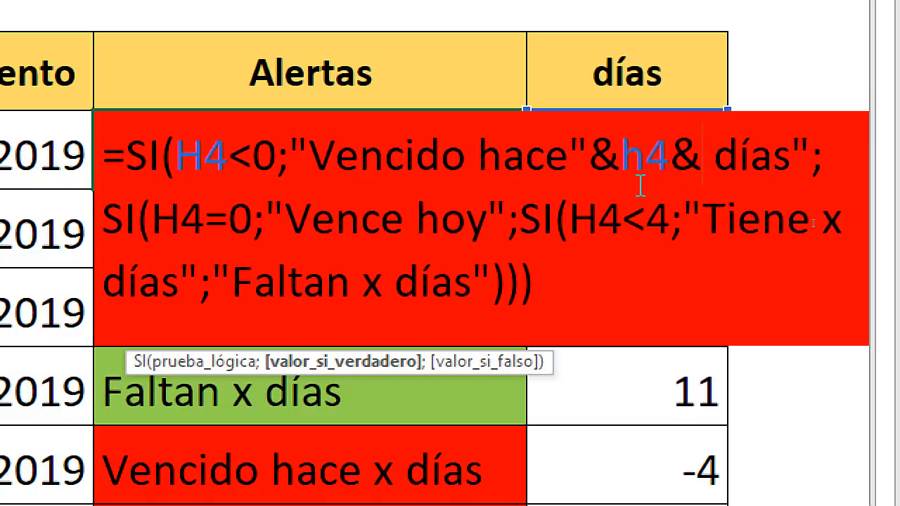
{"action": "type", "text": "\""}
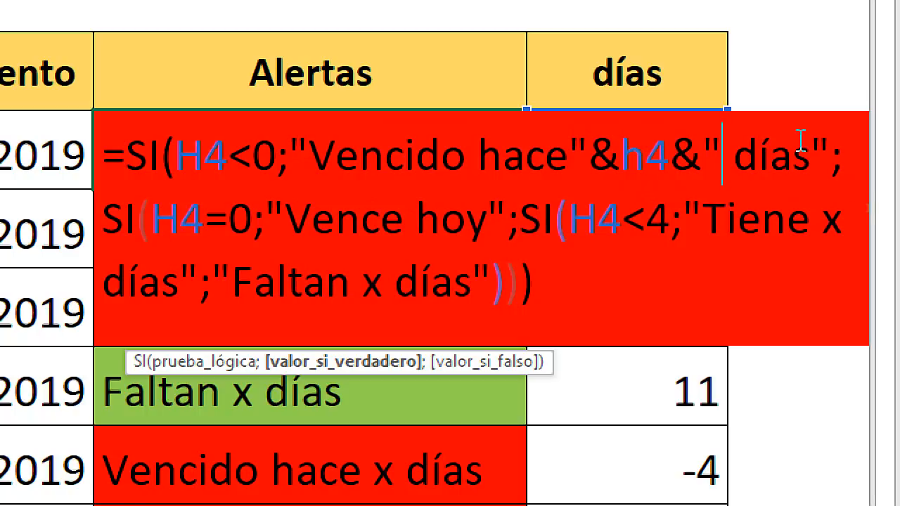
Review the joined text parts in G4, add a space after hace inside the quotes, and accept the formula.
{"action": "left_click_drag", "start_coordinate": [830, 151], "coordinate": [702, 154]}
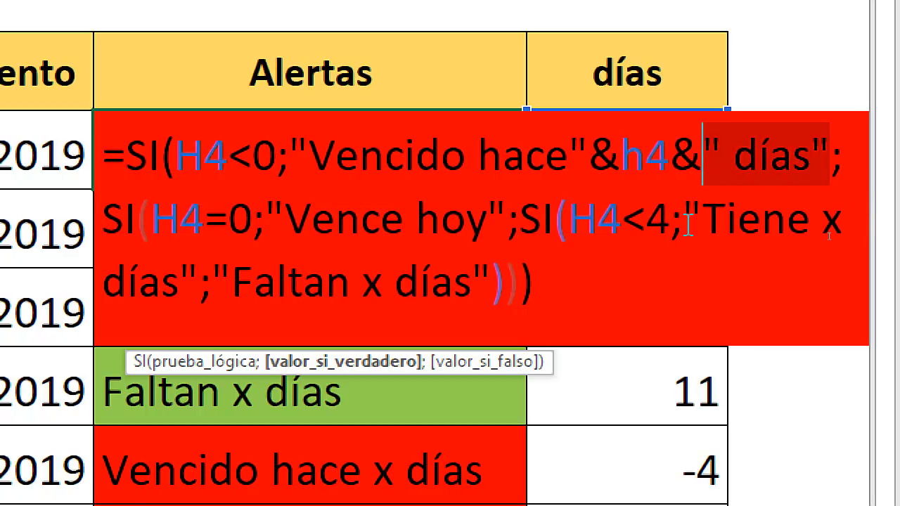
{"action": "left_click_drag", "start_coordinate": [589, 145], "coordinate": [297, 146]}
{"action": "mouse_move", "coordinate": [591, 148]}
{"action": "left_mouse_down"}
{"action": "mouse_move", "coordinate": [571, 147]}
{"action": "mouse_move", "coordinate": [596, 152]}
{"action": "left_mouse_up"}
{"action": "mouse_move", "coordinate": [698, 152]}
{"action": "left_mouse_down"}
{"action": "mouse_move", "coordinate": [681, 151]}
{"action": "mouse_move", "coordinate": [702, 151]}
{"action": "left_mouse_up"}
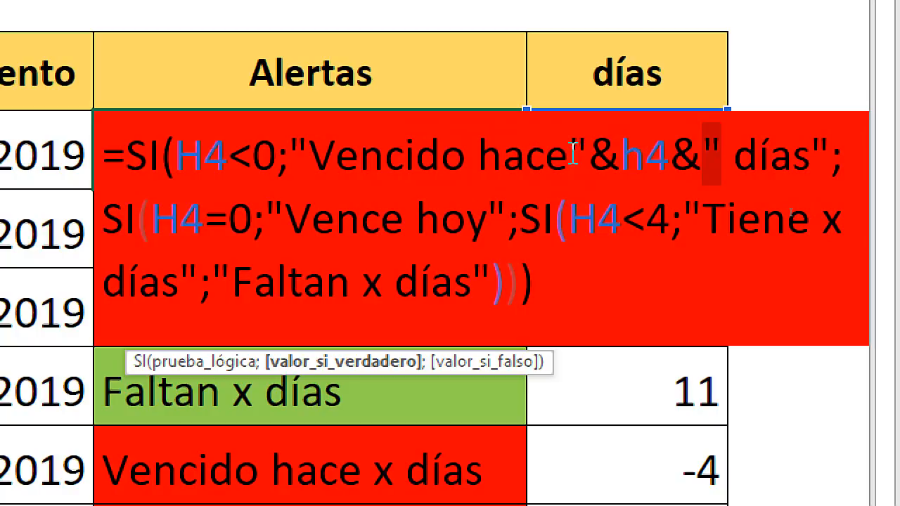
{"action": "left_click", "coordinate": [574, 149]}
{"action": "key", "text": "Return"}
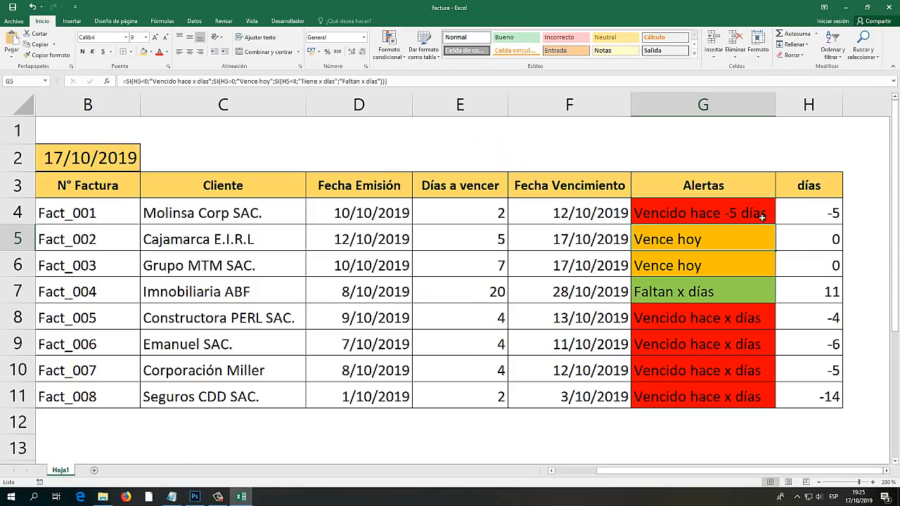
{"action": "left_click", "coordinate": [751, 219]}
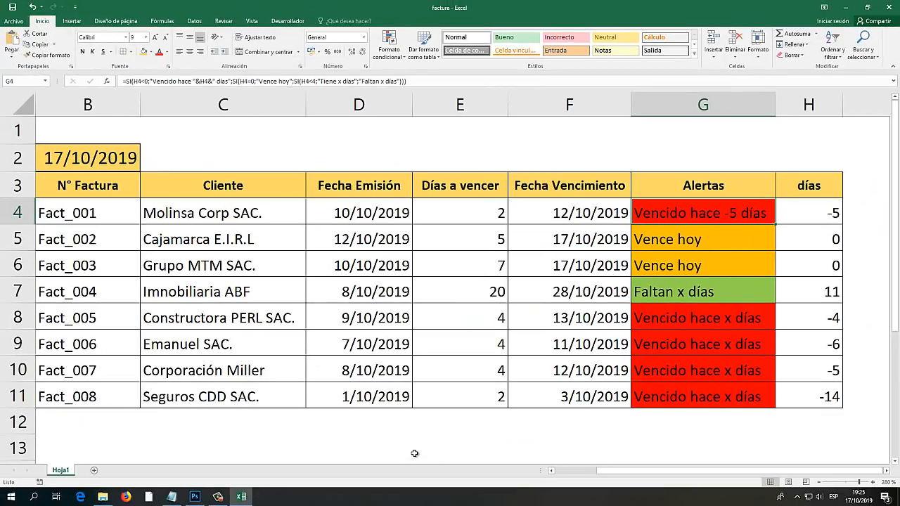
{"action": "scroll", "coordinate": [314, 424], "scroll_direction": "down", "scroll_amount": 1}
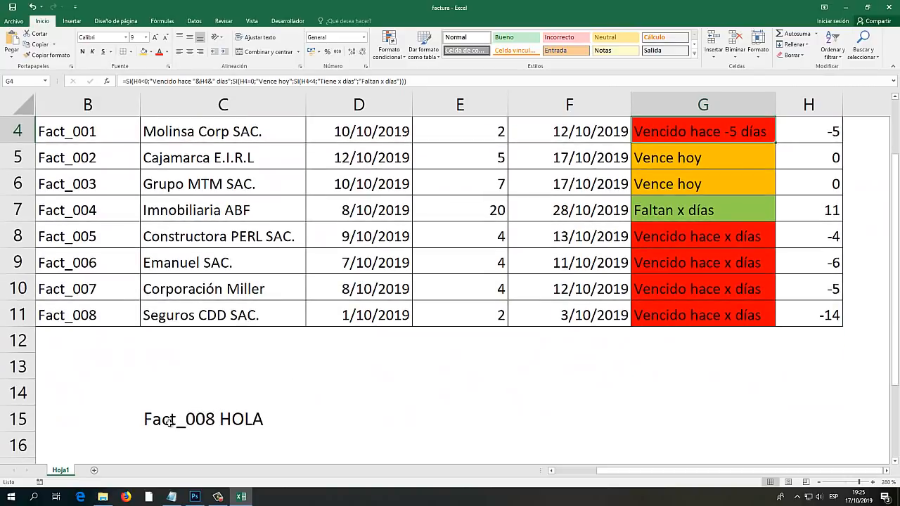
{"action": "double_click", "coordinate": [178, 420]}
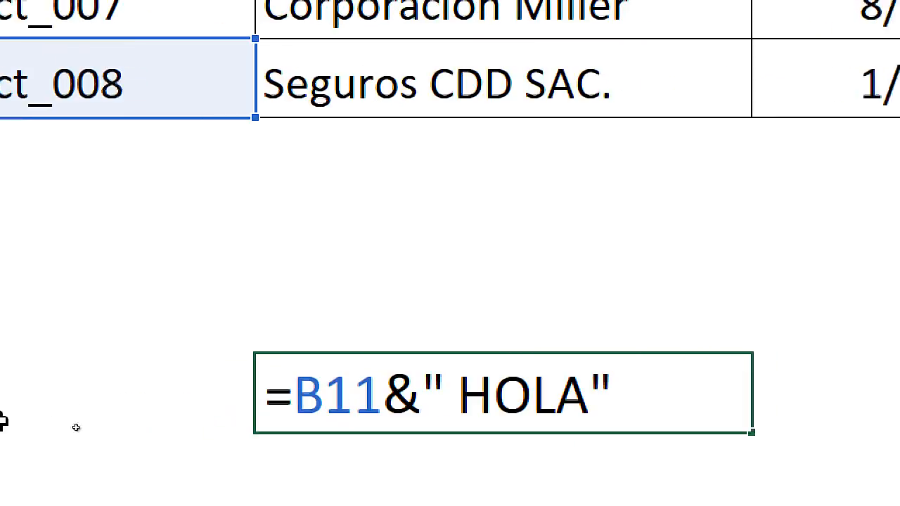
{"action": "left_click", "coordinate": [155, 417]}
{"action": "type", "text": "\"HOLa \""}
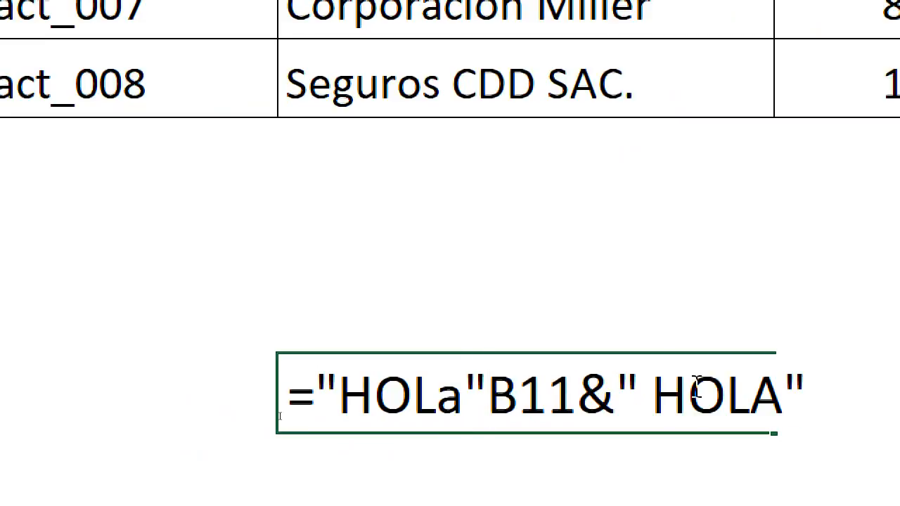
{"action": "type", "text": " &B11&\""}
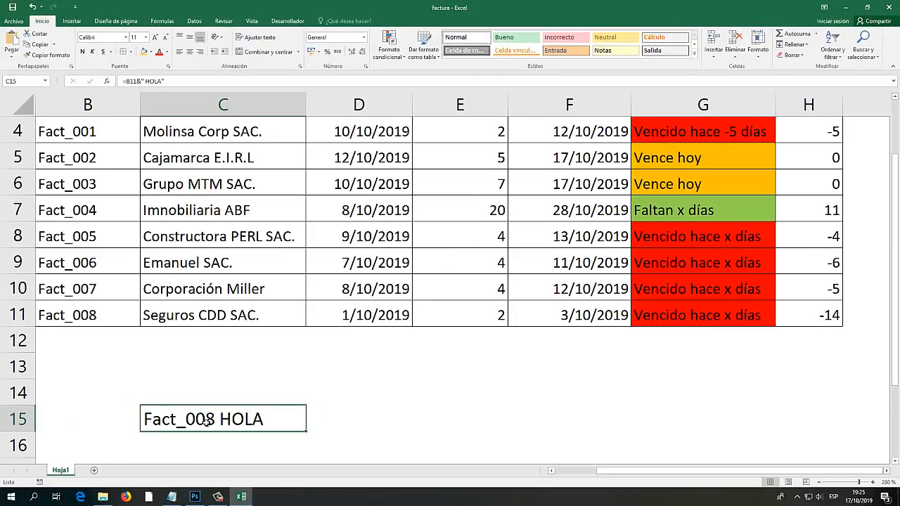
Add "Hola "& in front of B11 in the C15 example formula and accept it.
{"action": "double_click", "coordinate": [206, 420]}
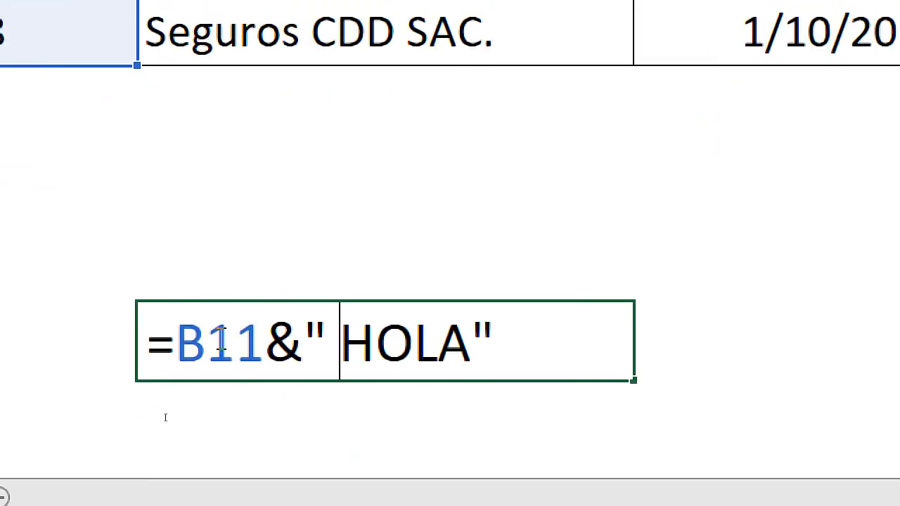
{"action": "left_click", "coordinate": [155, 419]}
{"action": "type", "text": "!\""}
{"action": "key", "text": "BackSpace"}
{"action": "key", "text": "BackSpace"}
{"action": "type", "text": "\"Hoal"}
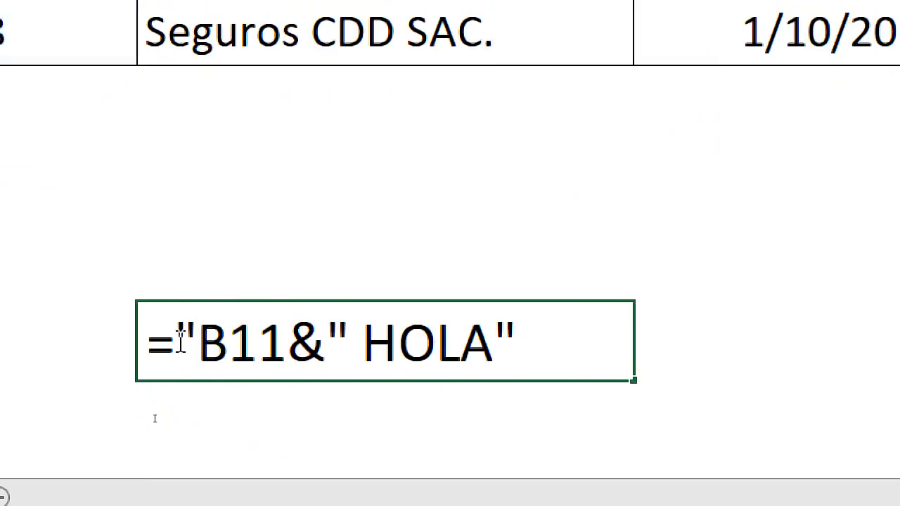
{"action": "key", "text": "BackSpace"}
{"action": "key", "text": "BackSpace"}
{"action": "type", "text": "la "}
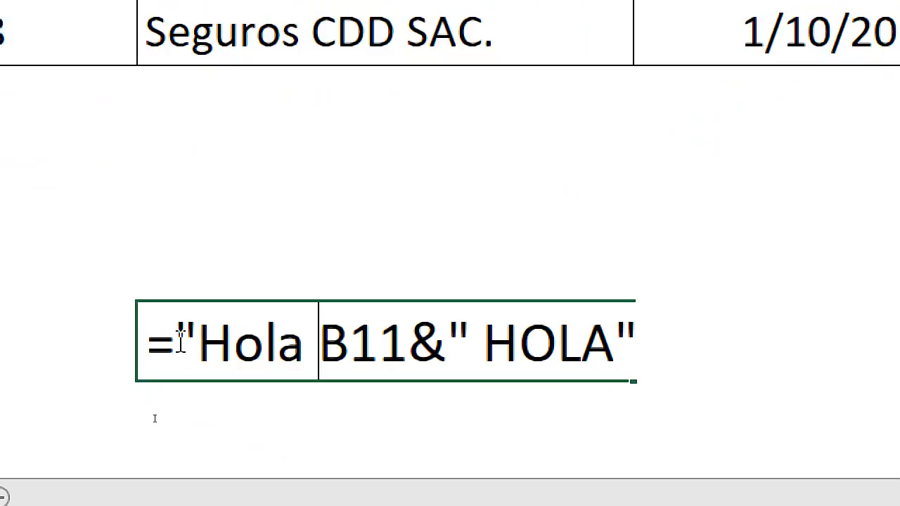
{"action": "type", "text": "\"&"}
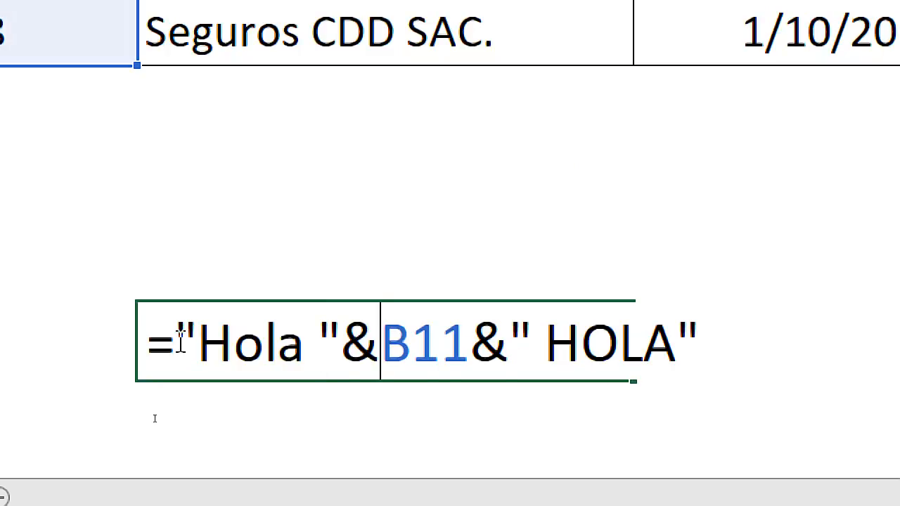
{"action": "key", "text": "Return"}
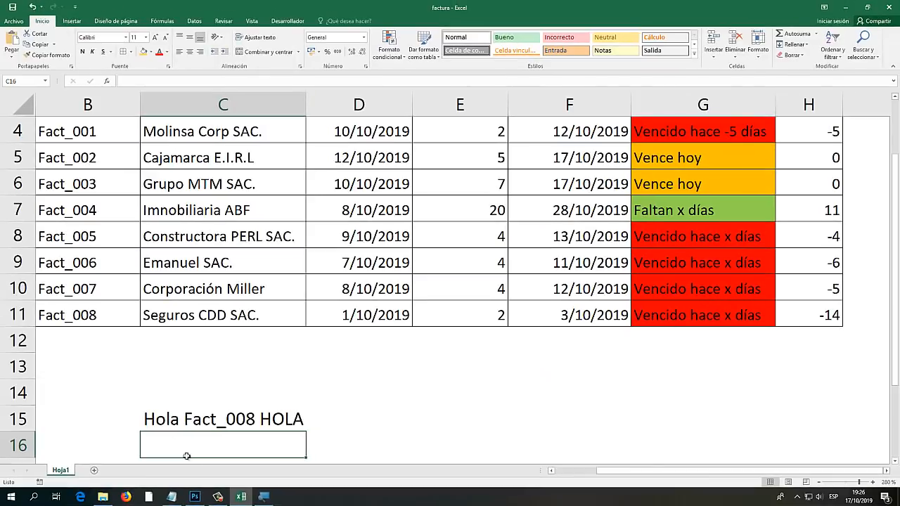
Replace the texts around B11 in the C15 formula with "XXXXX " and " XXXXX", keeping spaces next to the reference, and accept it.
{"action": "double_click", "coordinate": [231, 343]}
{"action": "left_click_drag", "start_coordinate": [200, 419], "coordinate": [161, 419]}
{"action": "left_click_drag", "start_coordinate": [320, 419], "coordinate": [275, 420]}
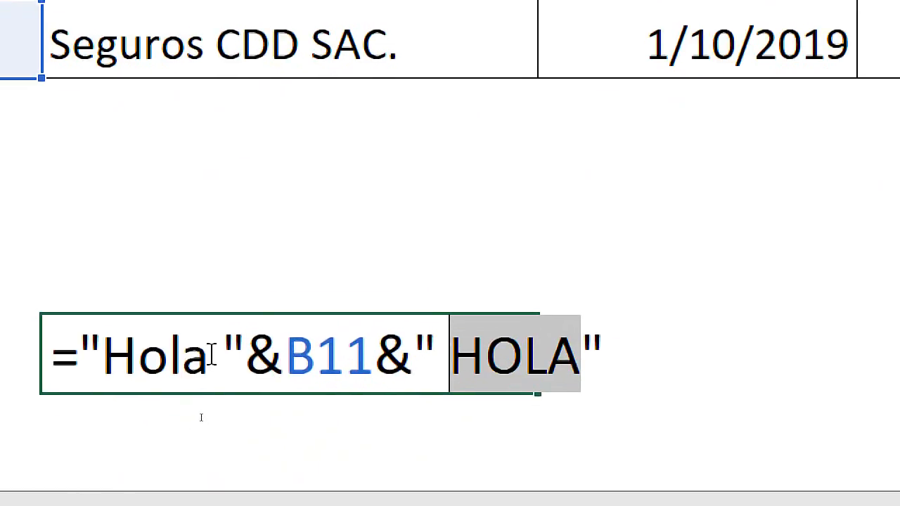
{"action": "left_click_drag", "start_coordinate": [199, 421], "coordinate": [162, 420]}
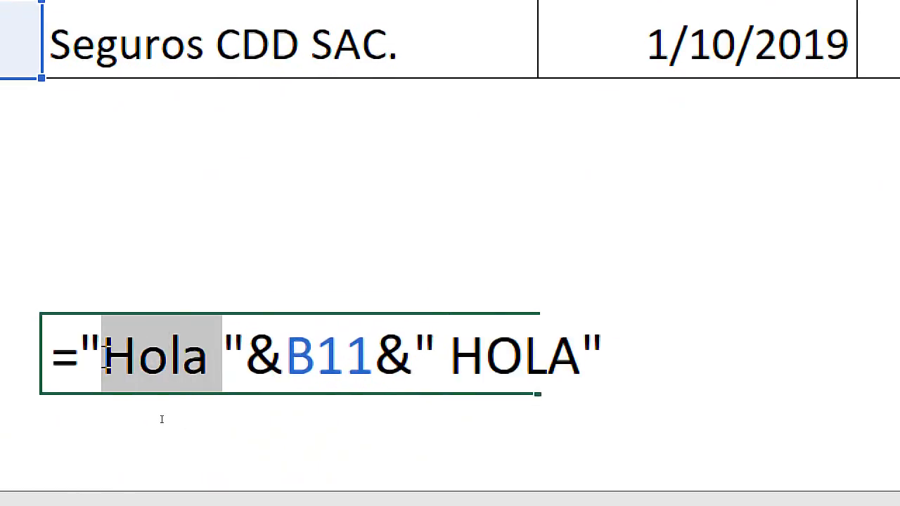
{"action": "type", "text": "XXXXX"}
{"action": "left_click", "coordinate": [286, 418]}
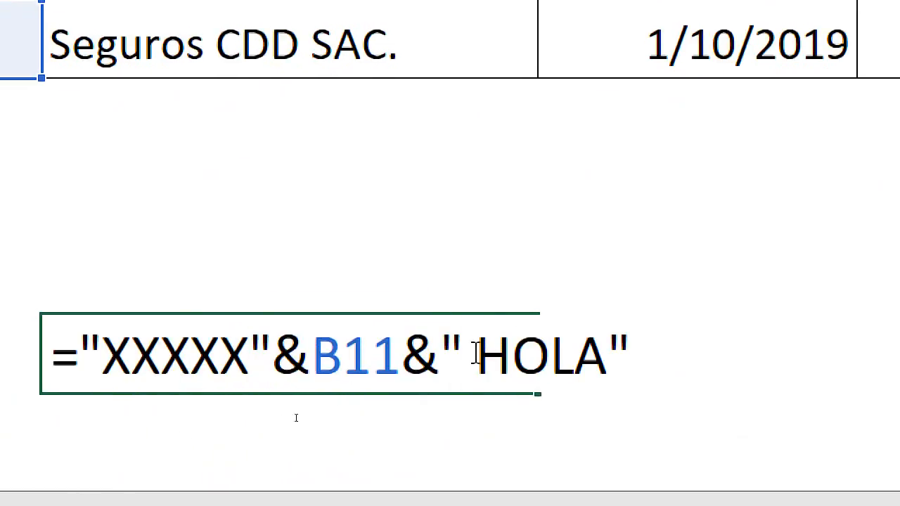
{"action": "left_click_drag", "start_coordinate": [477, 354], "coordinate": [603, 352]}
{"action": "type", "text": "XXXXX"}
{"action": "left_click", "coordinate": [257, 346]}
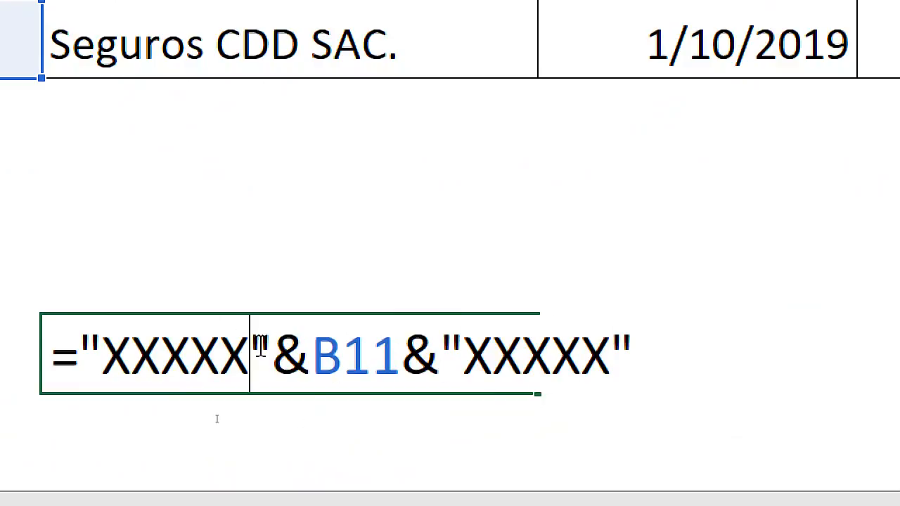
{"action": "left_click", "coordinate": [478, 348]}
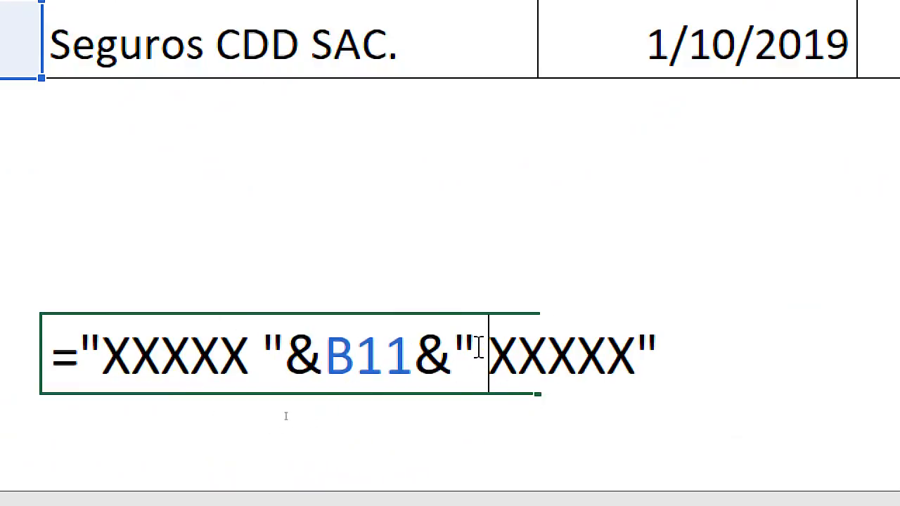
{"action": "key", "text": "Return"}
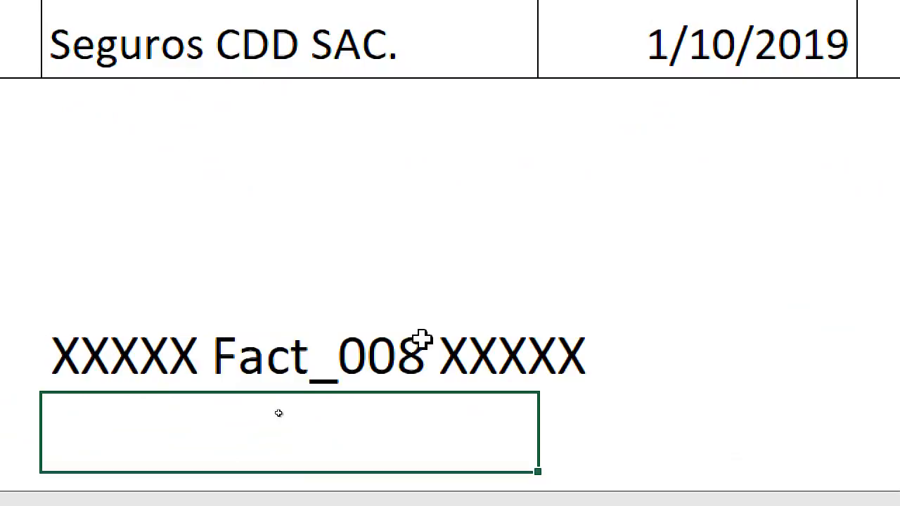
Examine how the quotation marks and & operators join B11 with the texts before and after it in the C15 formula.
{"action": "double_click", "coordinate": [336, 356]}
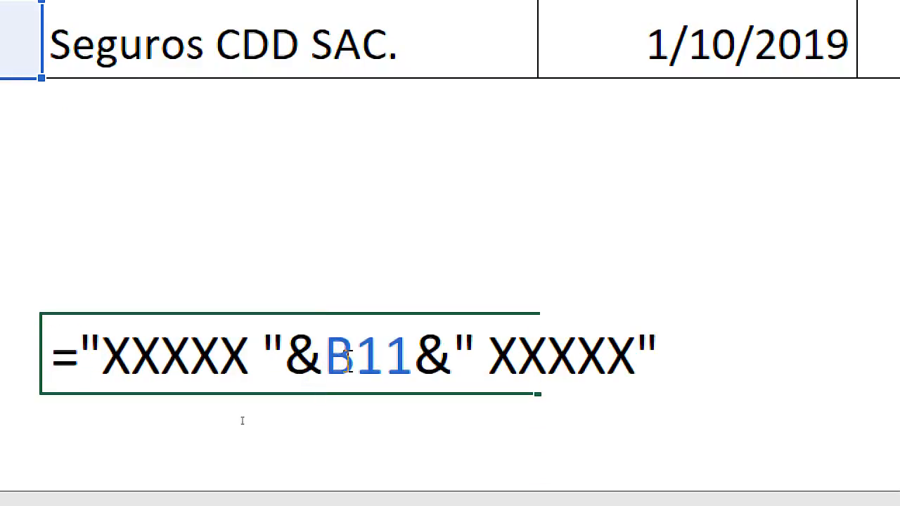
{"action": "left_click_drag", "start_coordinate": [410, 350], "coordinate": [327, 350]}
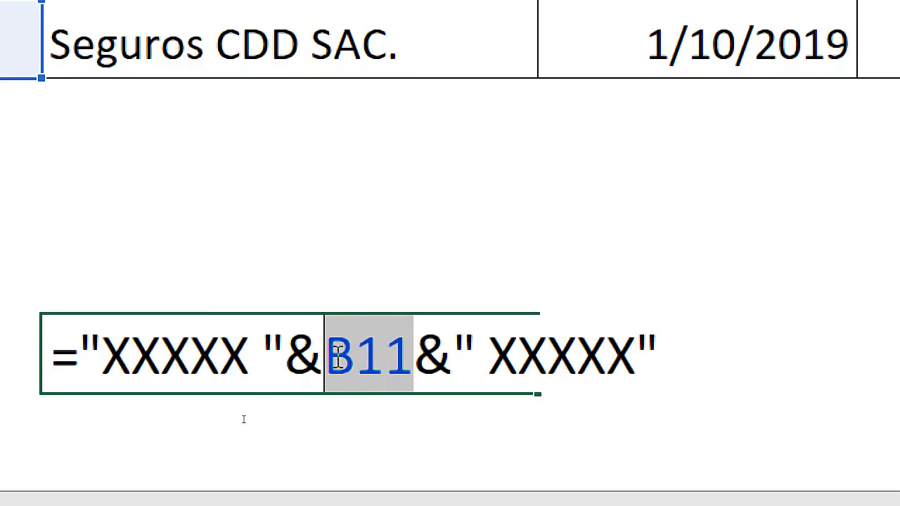
{"action": "left_click", "coordinate": [385, 351]}
{"action": "double_click", "coordinate": [313, 354]}
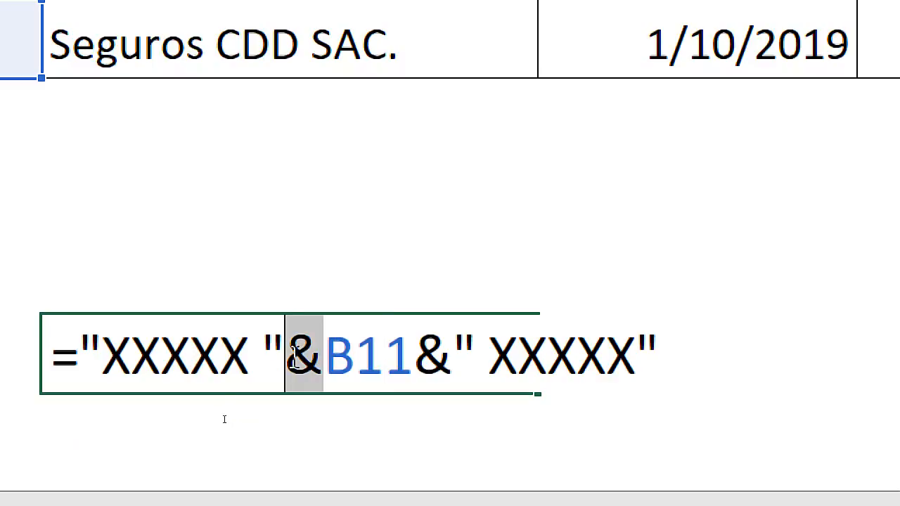
{"action": "double_click", "coordinate": [434, 355]}
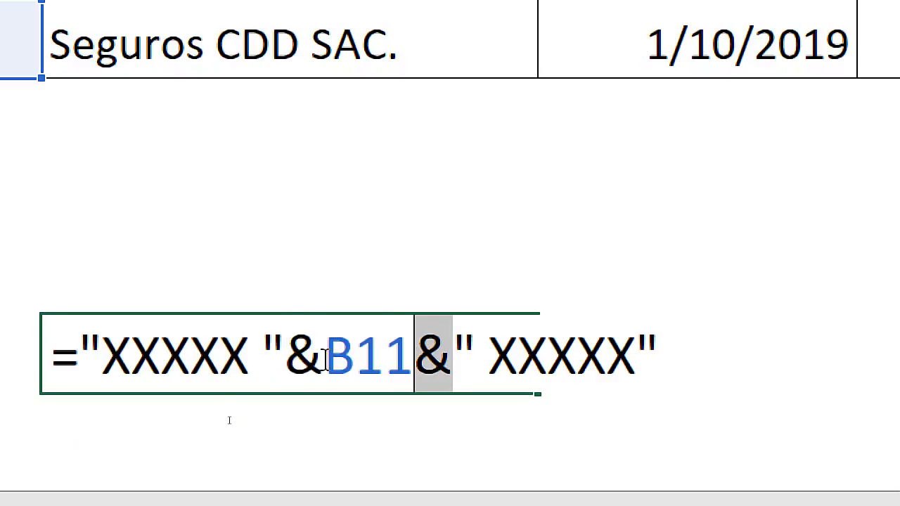
{"action": "left_click_drag", "start_coordinate": [80, 338], "coordinate": [104, 359]}
{"action": "left_click", "coordinate": [169, 352]}
{"action": "left_click", "coordinate": [86, 349]}
{"action": "left_click_drag", "start_coordinate": [284, 349], "coordinate": [317, 357]}
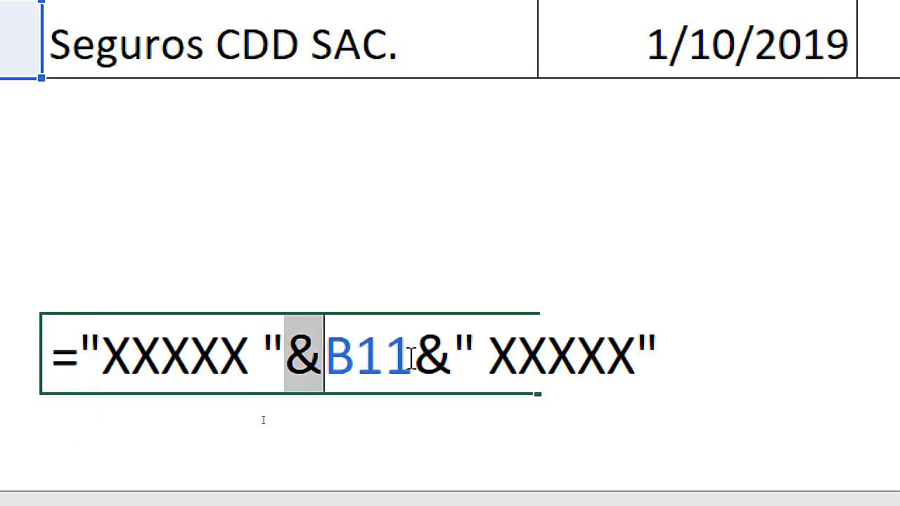
{"action": "left_click_drag", "start_coordinate": [411, 358], "coordinate": [326, 357]}
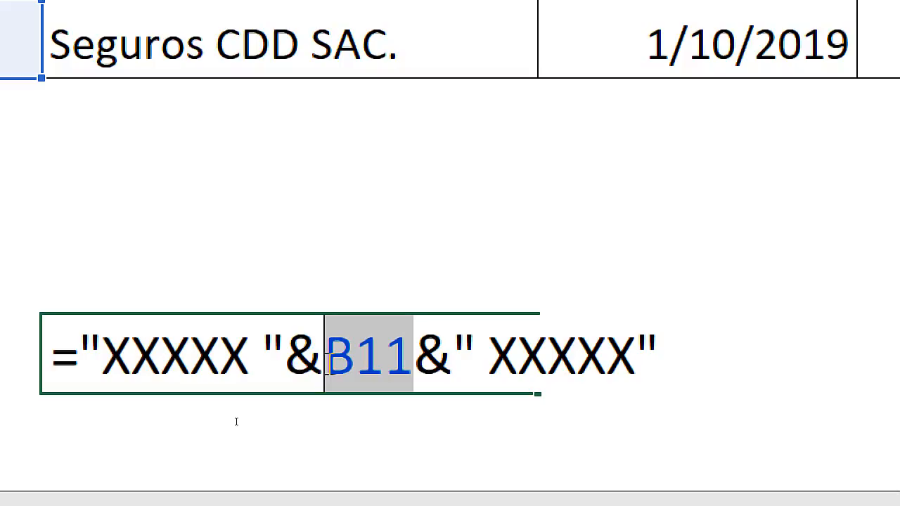
Try the C15 formula without &" XXXXX" after B11, then undo the deletion.
{"action": "left_click_drag", "start_coordinate": [446, 358], "coordinate": [681, 356]}
{"action": "left_click", "coordinate": [429, 357]}
{"action": "key", "text": "Delete"}
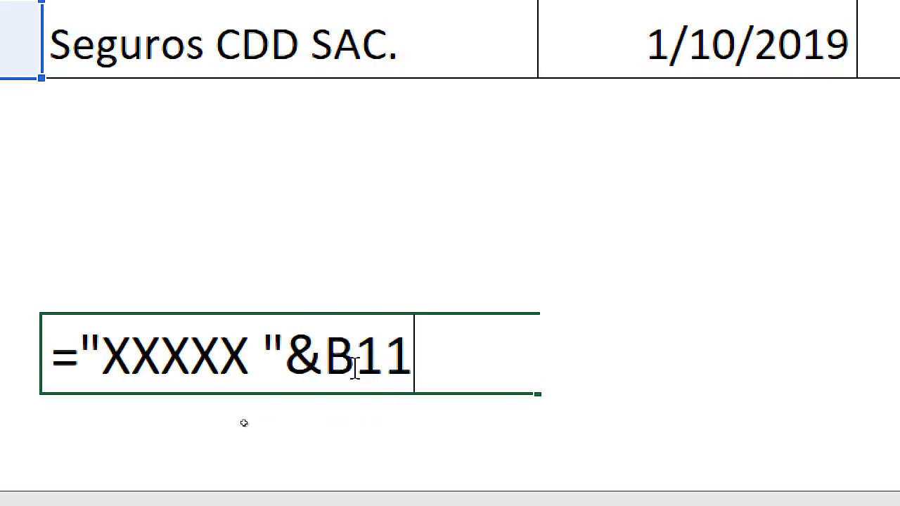
{"action": "key", "text": "Return"}
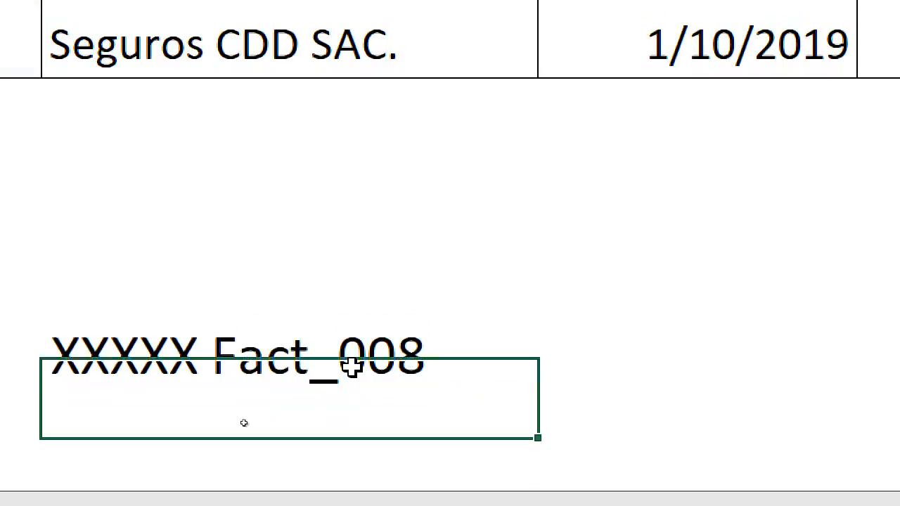
{"action": "double_click", "coordinate": [352, 362]}
{"action": "key", "text": "Escape"}
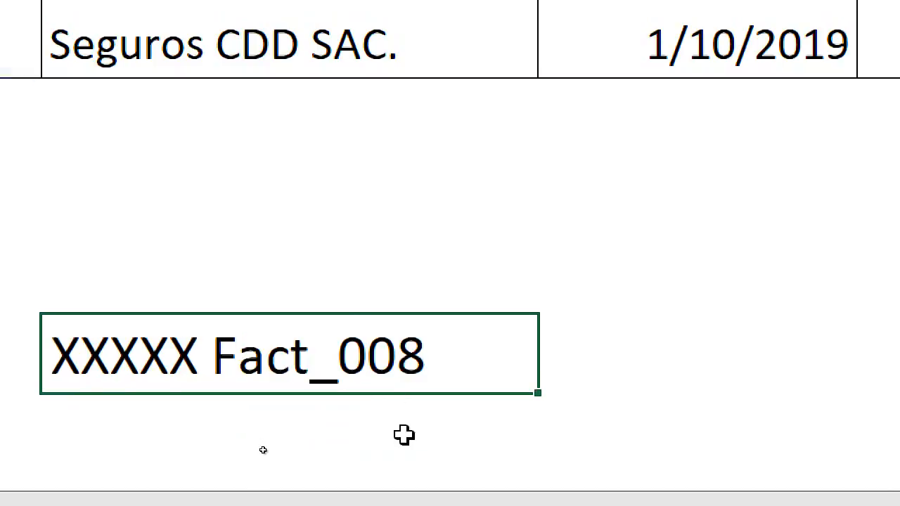
{"action": "key", "text": "ctrl+z"}
Examine the B11 reference, the trailing quoted text, and both & operators in the restored C15 formula.
{"action": "left_click", "coordinate": [401, 271]}
{"action": "double_click", "coordinate": [385, 336]}
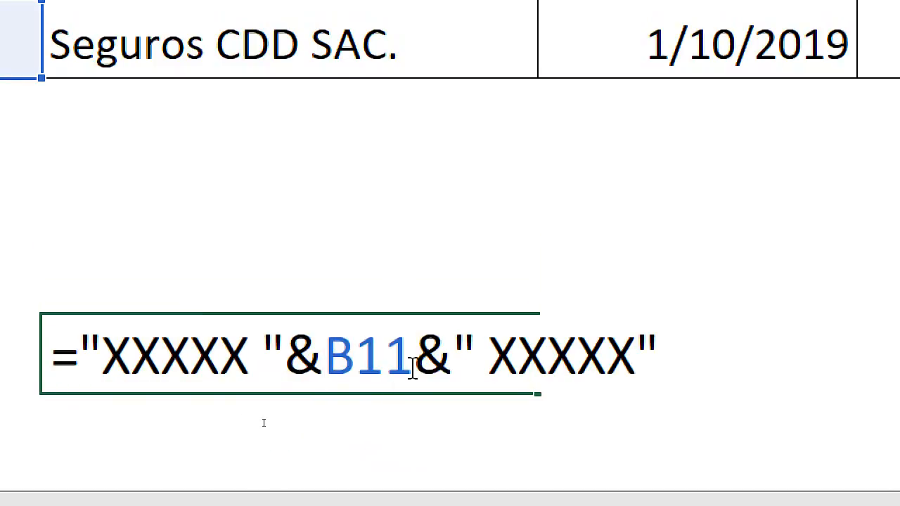
{"action": "left_click_drag", "start_coordinate": [415, 348], "coordinate": [324, 348]}
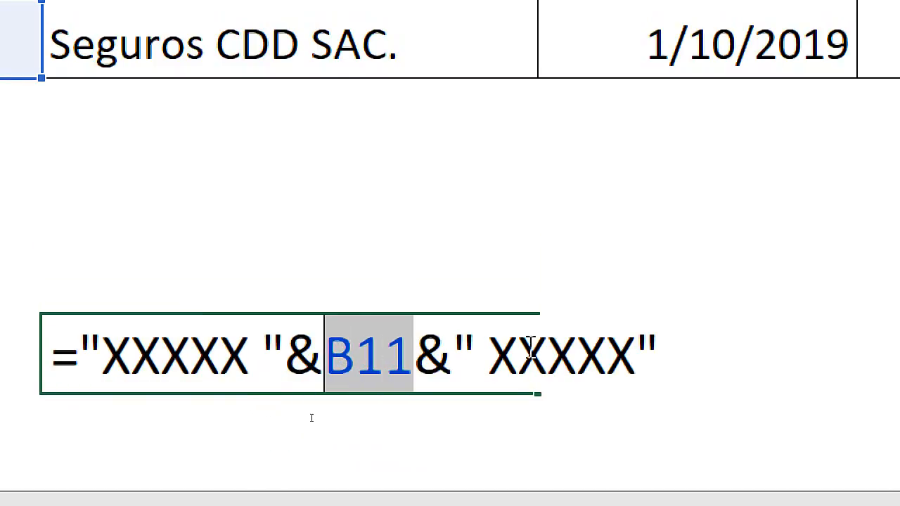
{"action": "left_click_drag", "start_coordinate": [655, 352], "coordinate": [464, 355]}
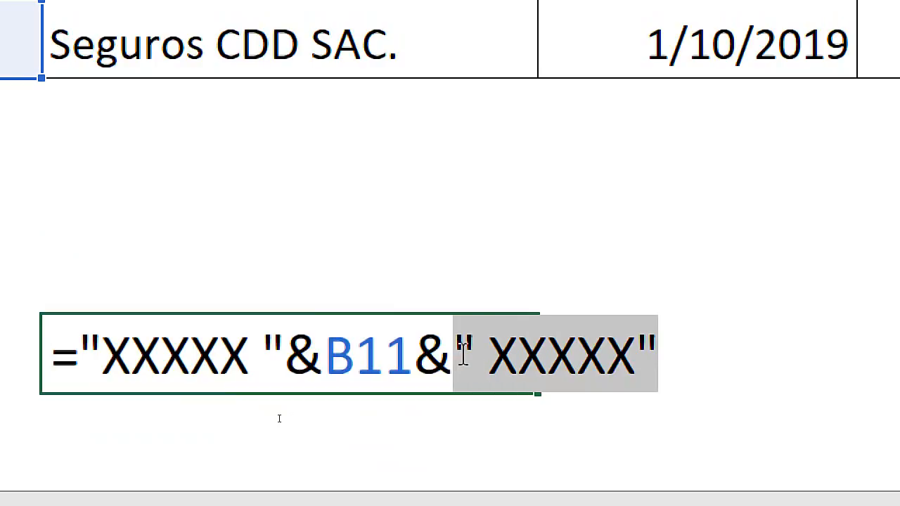
{"action": "double_click", "coordinate": [303, 356]}
{"action": "double_click", "coordinate": [432, 356]}
{"action": "double_click", "coordinate": [302, 356]}
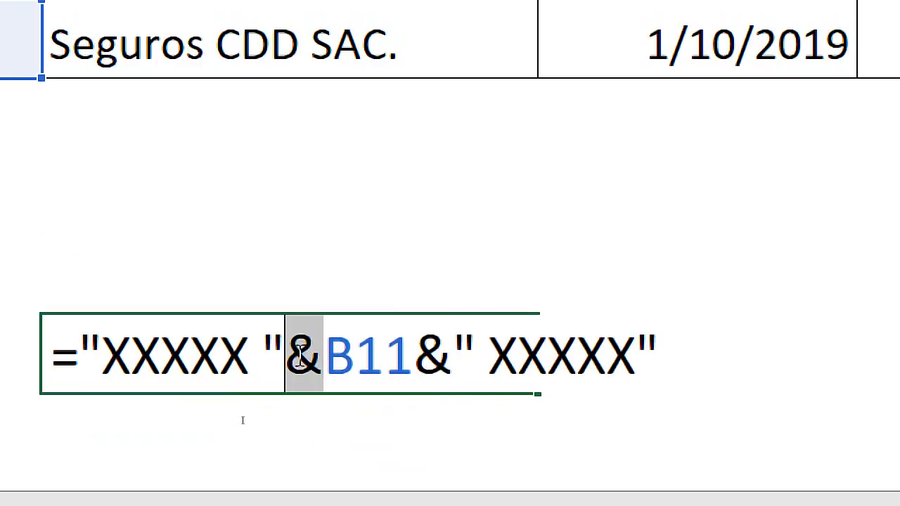
{"action": "left_click", "coordinate": [357, 359]}
Delete the leading "XXXXX "& from the C15 formula, check the remaining & after B11, and accept the formula.
{"action": "left_click_drag", "start_coordinate": [309, 350], "coordinate": [83, 350]}
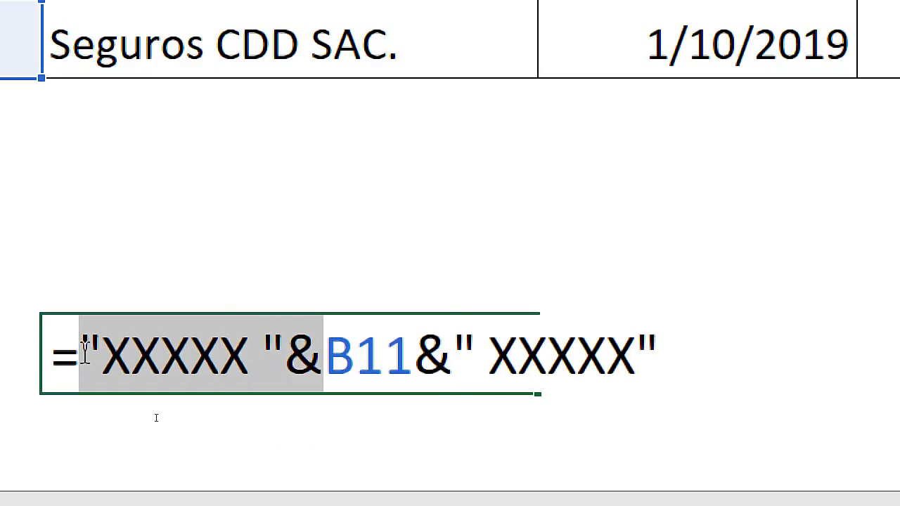
{"action": "key", "text": "Delete"}
{"action": "left_click_drag", "start_coordinate": [172, 356], "coordinate": [391, 354]}
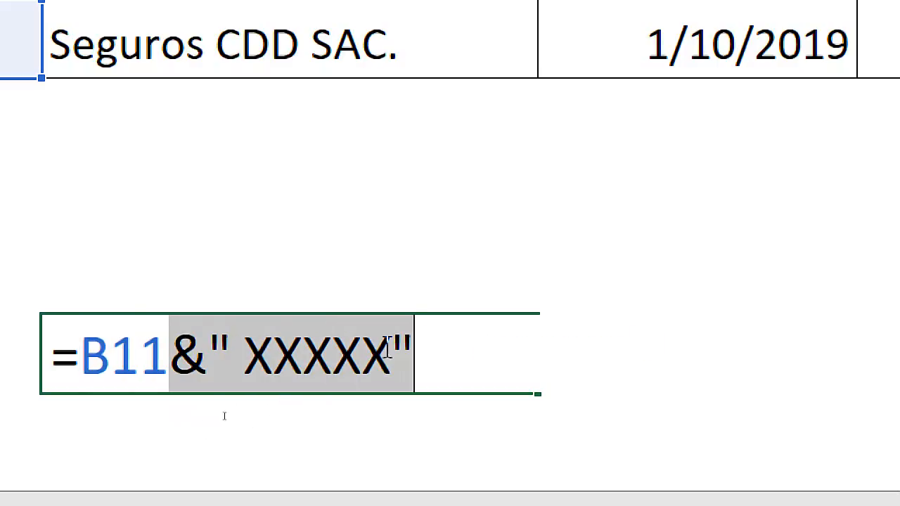
{"action": "left_click", "coordinate": [83, 360]}
{"action": "left_click_drag", "start_coordinate": [209, 352], "coordinate": [170, 355]}
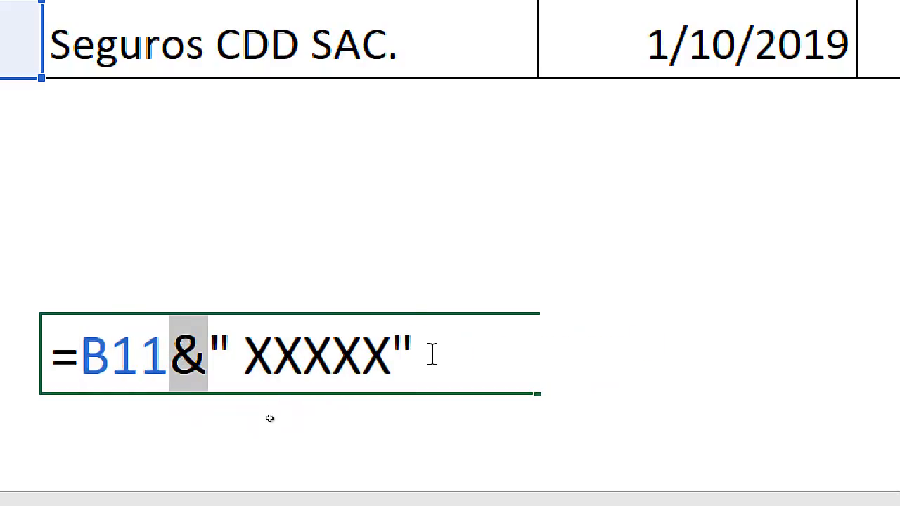
{"action": "key", "text": "Return"}
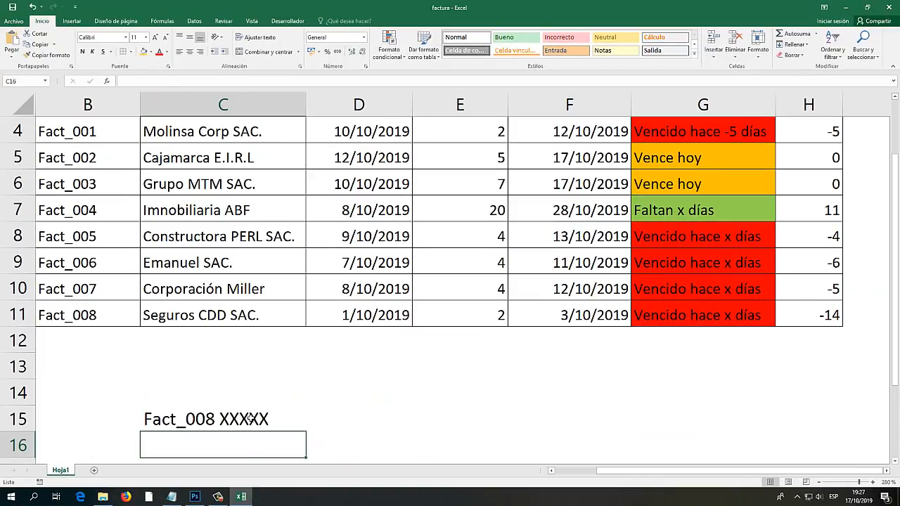
Open the G4 alert formula and replace the x after "Faltan " with a closing quotation mark.
{"action": "left_click", "coordinate": [249, 419]}
{"action": "scroll", "coordinate": [663, 237], "scroll_direction": "up", "scroll_amount": 1}
{"action": "left_click", "coordinate": [707, 212]}
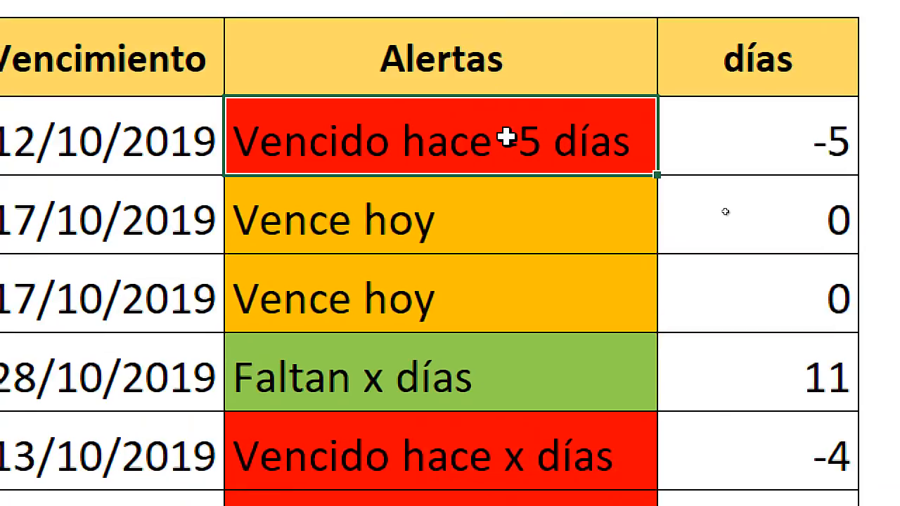
{"action": "double_click", "coordinate": [506, 138]}
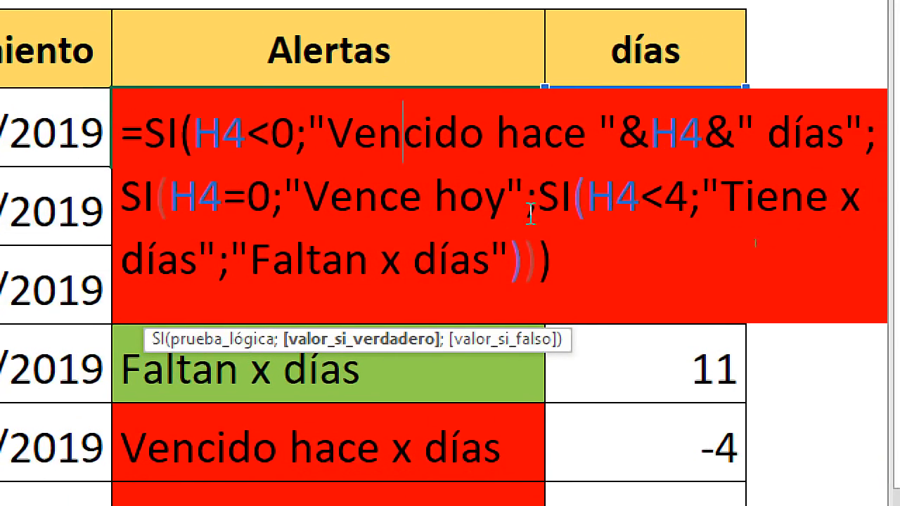
{"action": "left_click_drag", "start_coordinate": [403, 264], "coordinate": [372, 268]}
{"action": "type", "text": "\""}
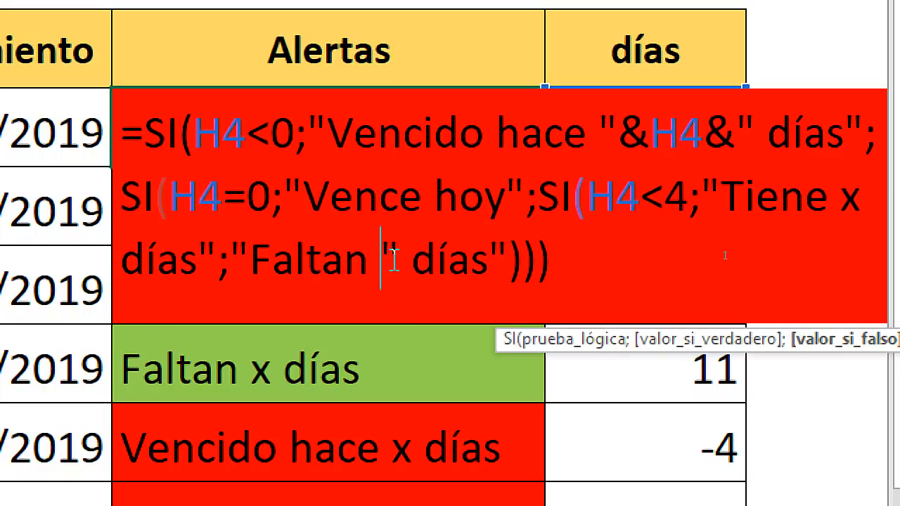
Add &H4&" after "Faltan " in the G4 formula to join the días value with " días", and accept it.
{"action": "type", "text": " &"}
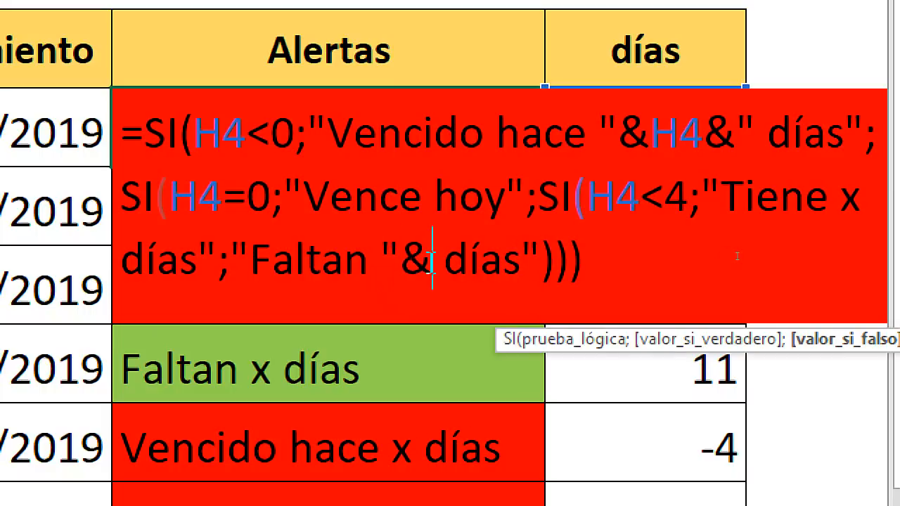
{"action": "type", "text": "h"}
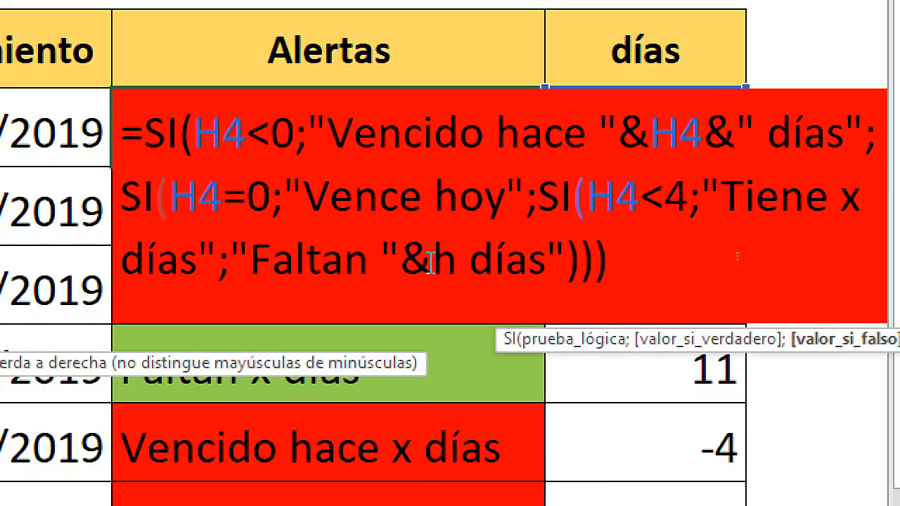
{"action": "key", "text": "BackSpace"}
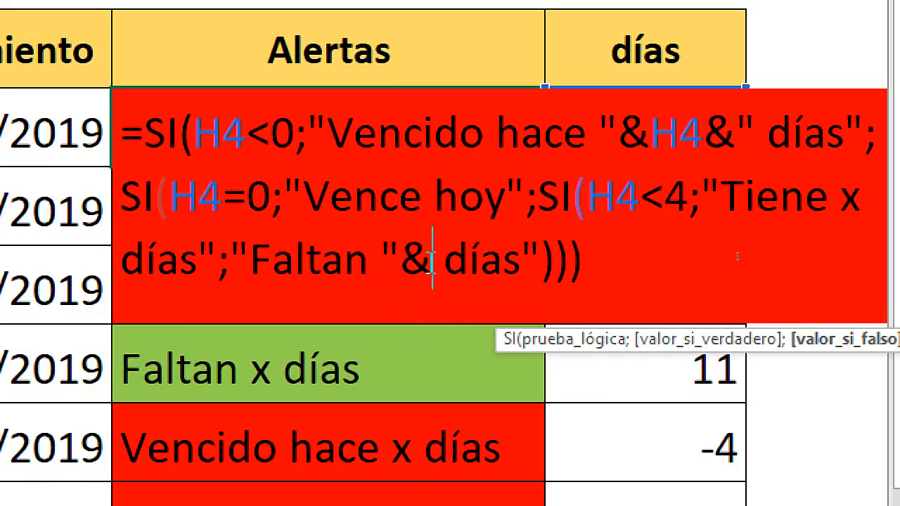
{"action": "type", "text": "H4"}
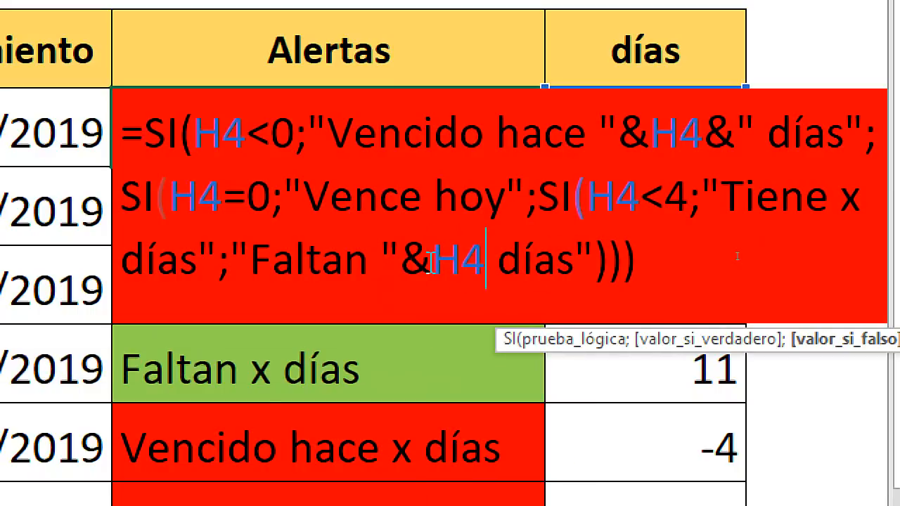
{"action": "type", "text": "&"}
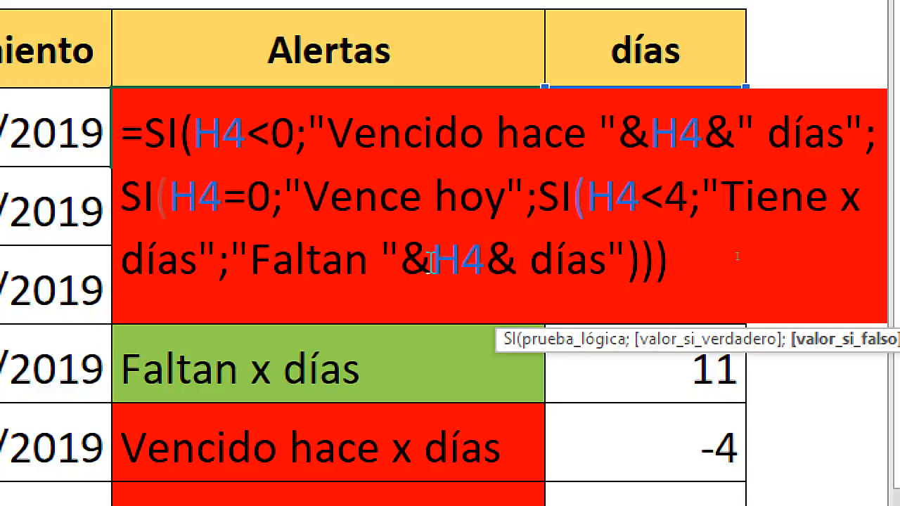
{"action": "type", "text": "\""}
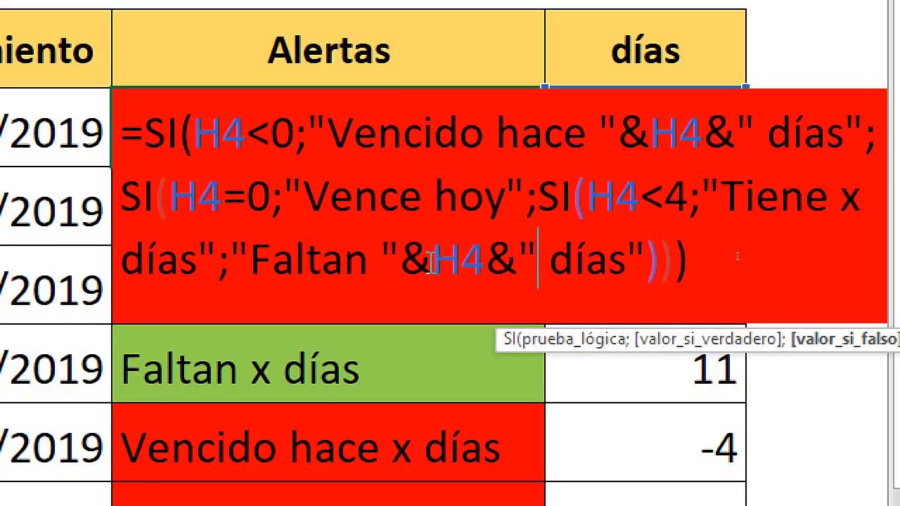
{"action": "key", "text": "Return"}
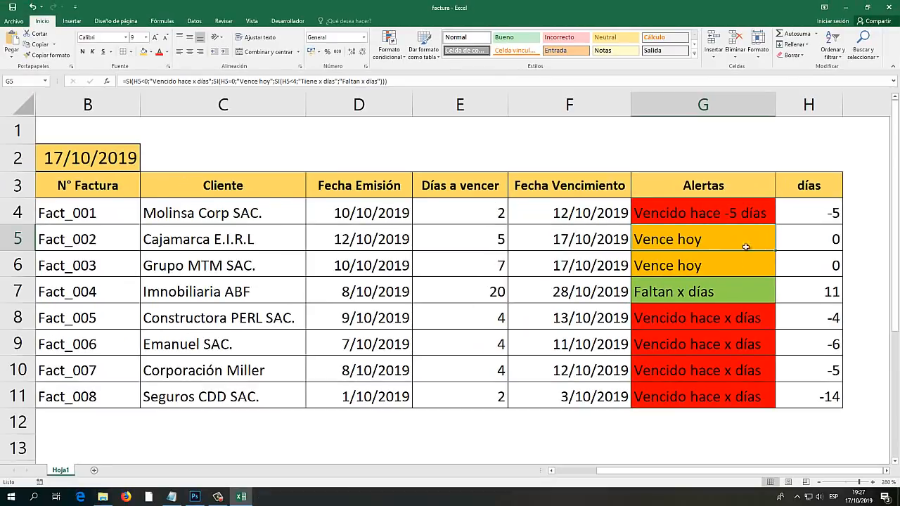
Reopen the G4 formula and replace the x after "Tiene " with a closing quotation mark.
{"action": "left_click", "coordinate": [365, 138]}
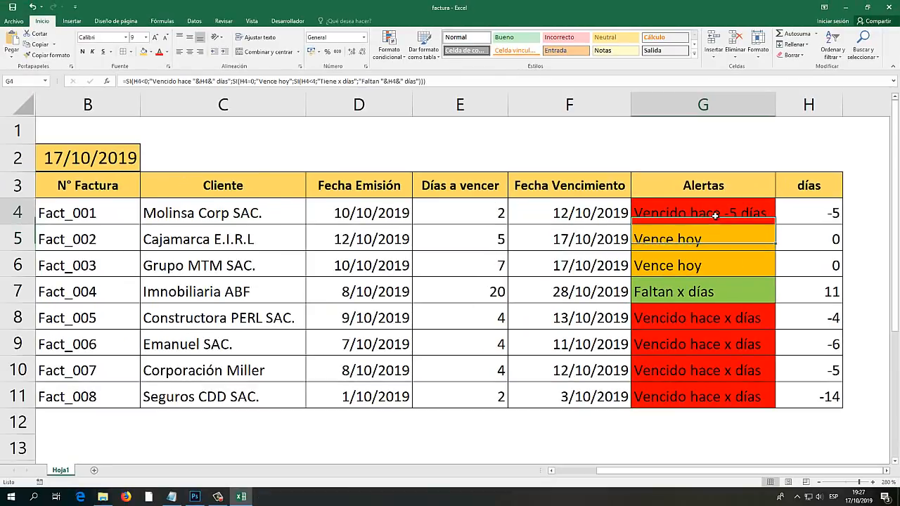
{"action": "double_click", "coordinate": [715, 215]}
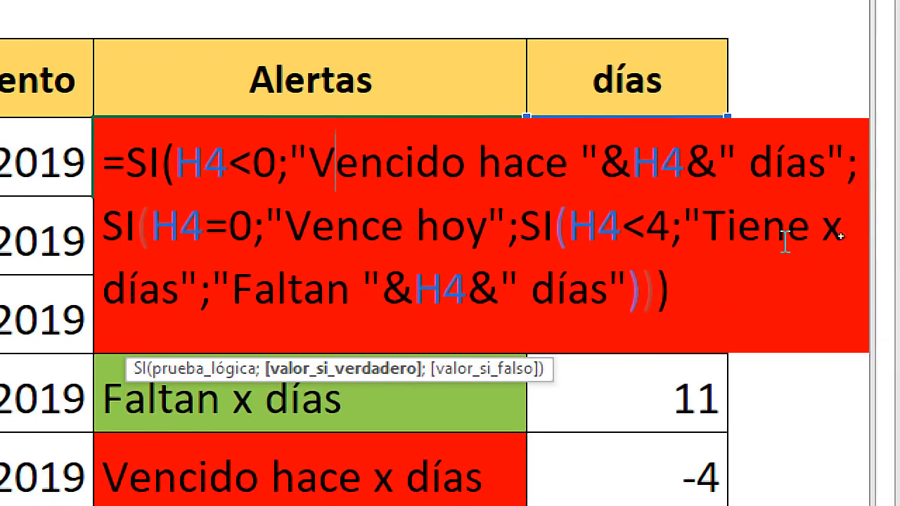
{"action": "key", "text": "Escape"}
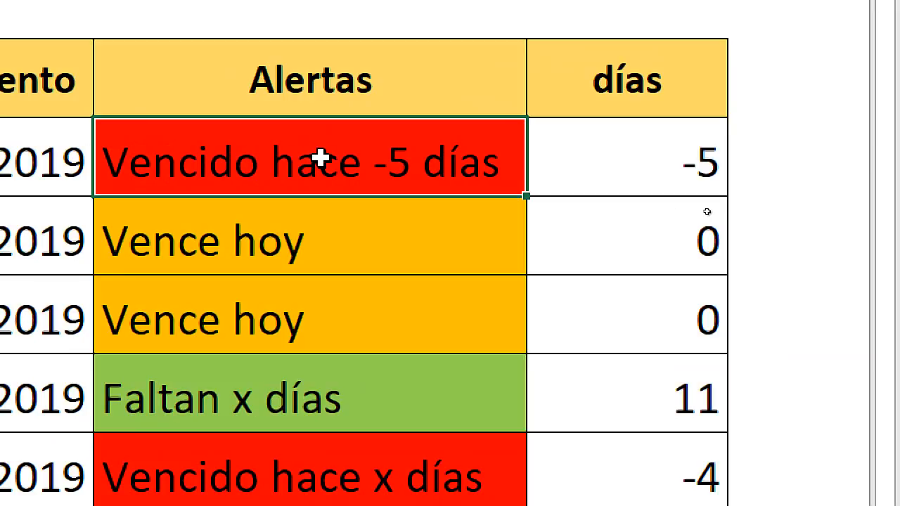
{"action": "double_click", "coordinate": [320, 158]}
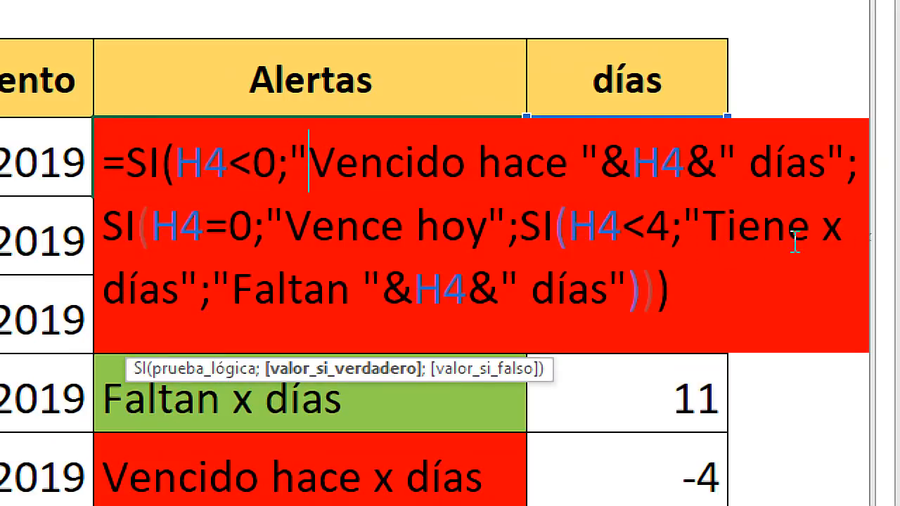
{"action": "left_click_drag", "start_coordinate": [843, 231], "coordinate": [814, 230]}
{"action": "left_click", "coordinate": [837, 233]}
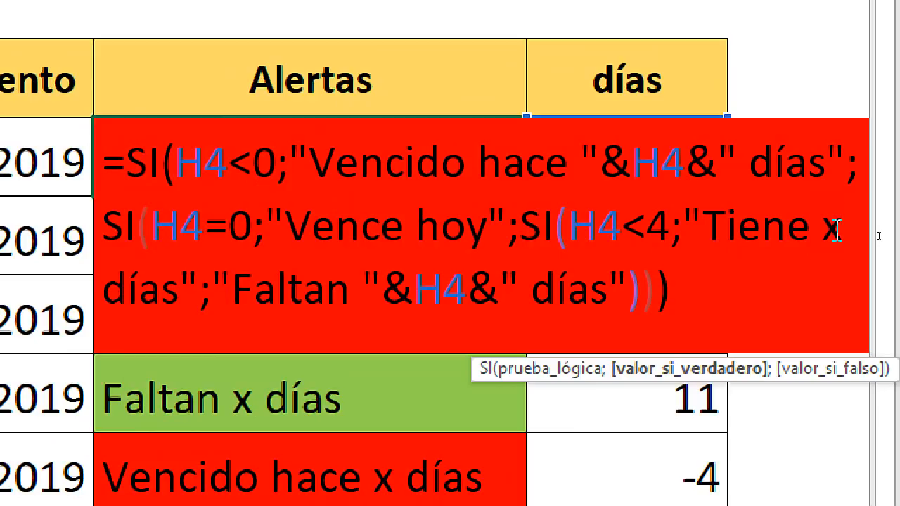
{"action": "double_click", "coordinate": [837, 233]}
{"action": "type", "text": "\""}
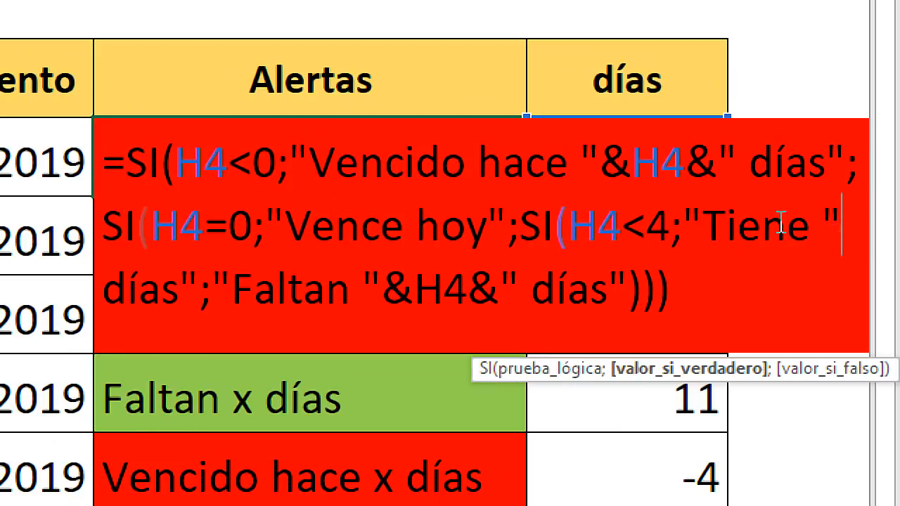
Insert &H4&" between "Tiene " and the días text in G4, check the quoted text, and accept the formula.
{"action": "left_click_drag", "start_coordinate": [688, 217], "coordinate": [841, 224]}
{"action": "left_click", "coordinate": [840, 225]}
{"action": "type", "text": "& "}
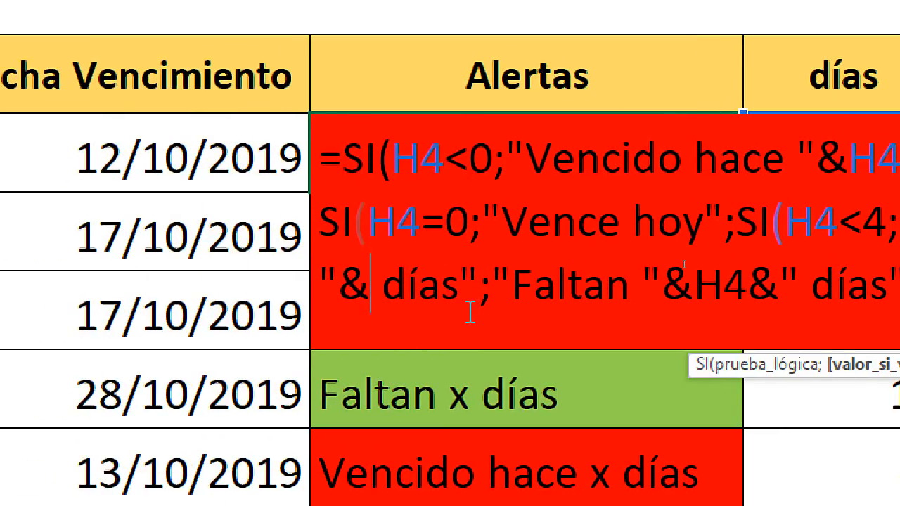
{"action": "type", "text": "H4"}
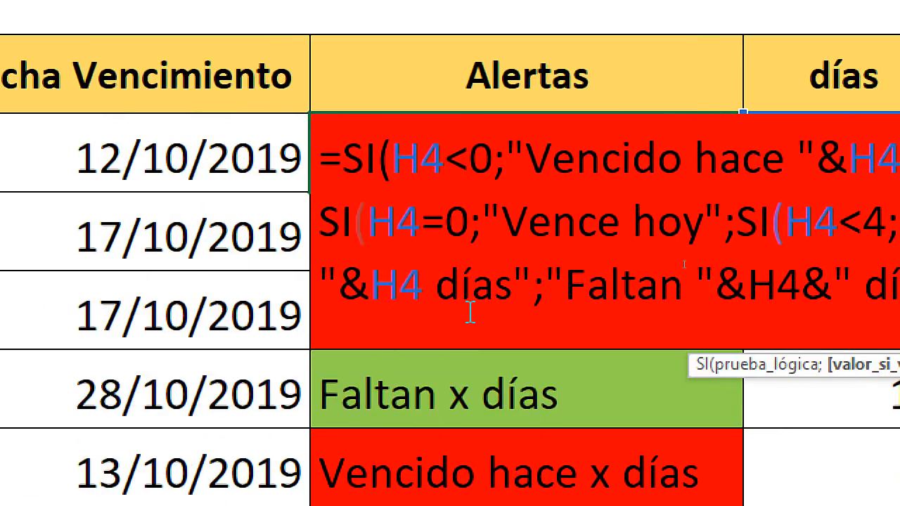
{"action": "type", "text": "\""}
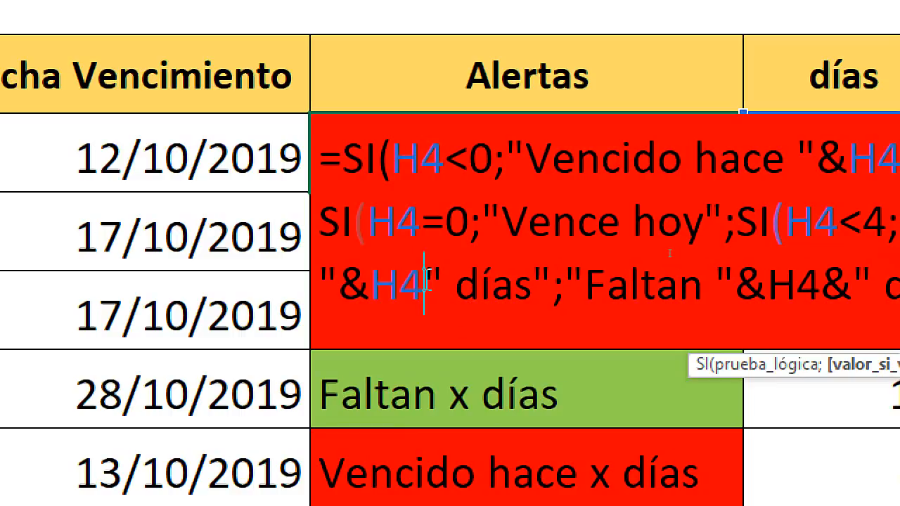
{"action": "type", "text": "&"}
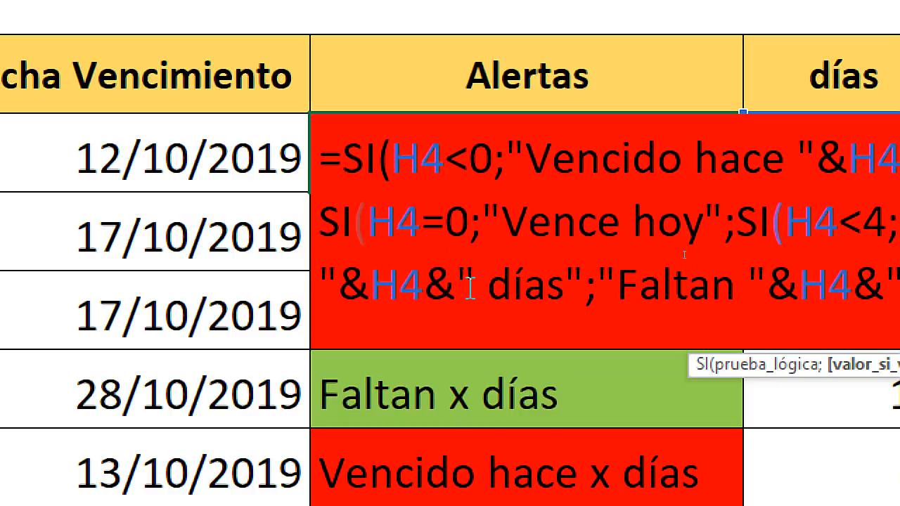
{"action": "left_click_drag", "start_coordinate": [462, 274], "coordinate": [559, 277]}
{"action": "left_click", "coordinate": [475, 283]}
{"action": "left_click_drag", "start_coordinate": [463, 277], "coordinate": [477, 278]}
{"action": "left_click_drag", "start_coordinate": [585, 280], "coordinate": [569, 279]}
{"action": "key", "text": "Return"}
Fill the G4 alert formula down the Alertas column through G11.
{"action": "left_click", "coordinate": [764, 223]}
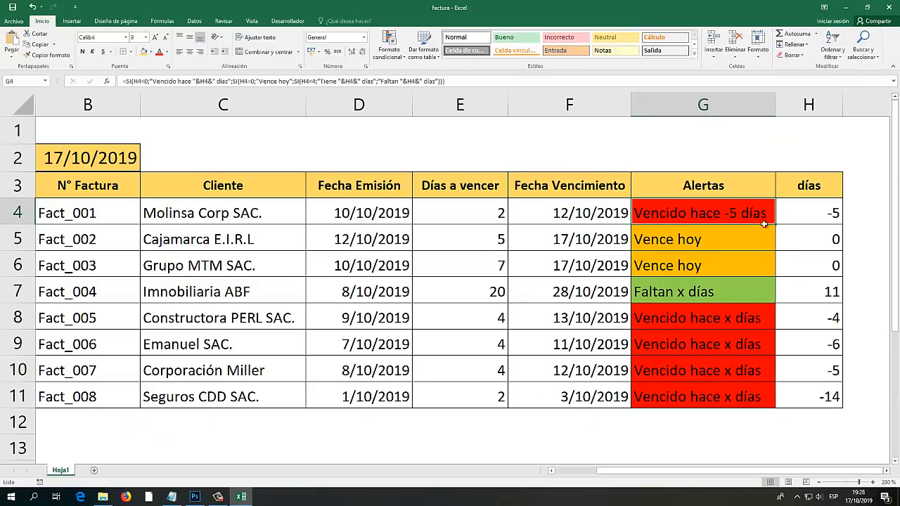
{"action": "left_click_drag", "start_coordinate": [774, 225], "coordinate": [772, 404]}
{"action": "left_click", "coordinate": [770, 418]}
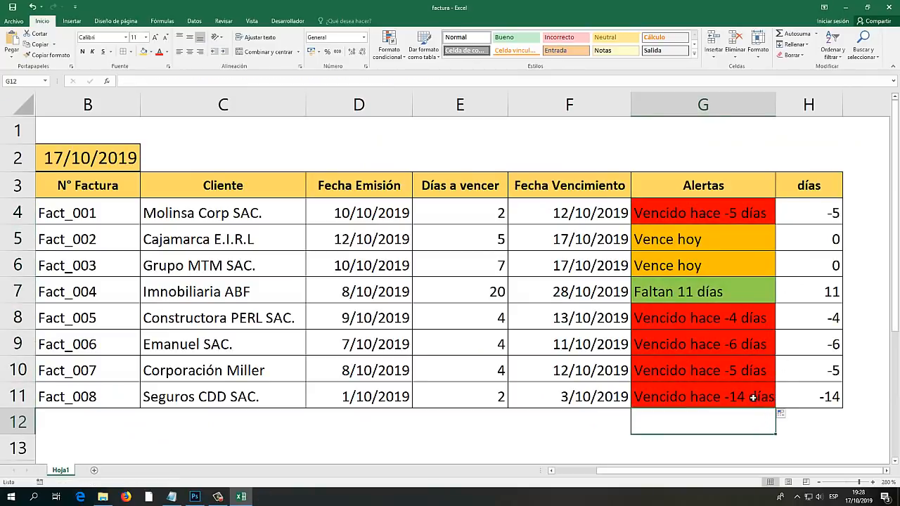
Review the alert texts and their number of days cell by cell from G11 up to G4.
{"action": "left_click", "coordinate": [753, 398]}
{"action": "left_click", "coordinate": [753, 370]}
{"action": "left_click", "coordinate": [744, 342]}
{"action": "left_click", "coordinate": [739, 317]}
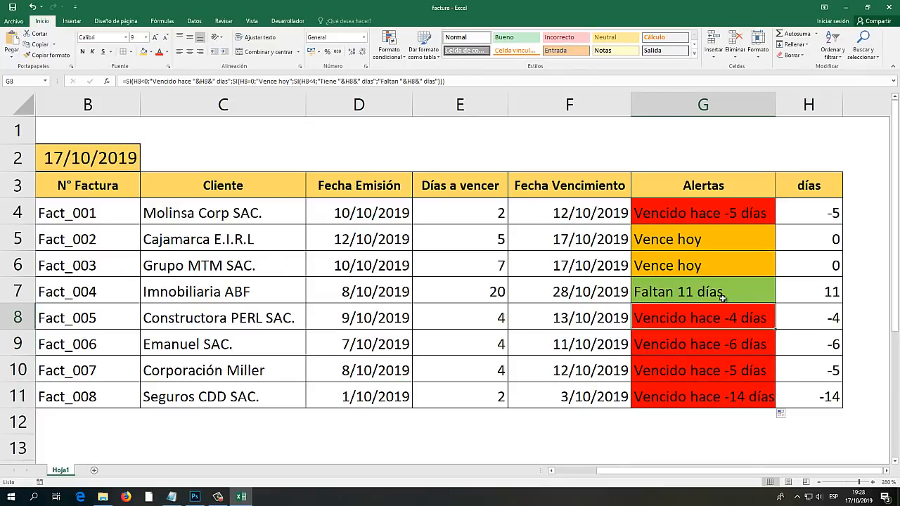
{"action": "left_click", "coordinate": [724, 291]}
{"action": "left_click", "coordinate": [725, 265]}
{"action": "left_click", "coordinate": [725, 240]}
{"action": "left_click", "coordinate": [726, 211]}
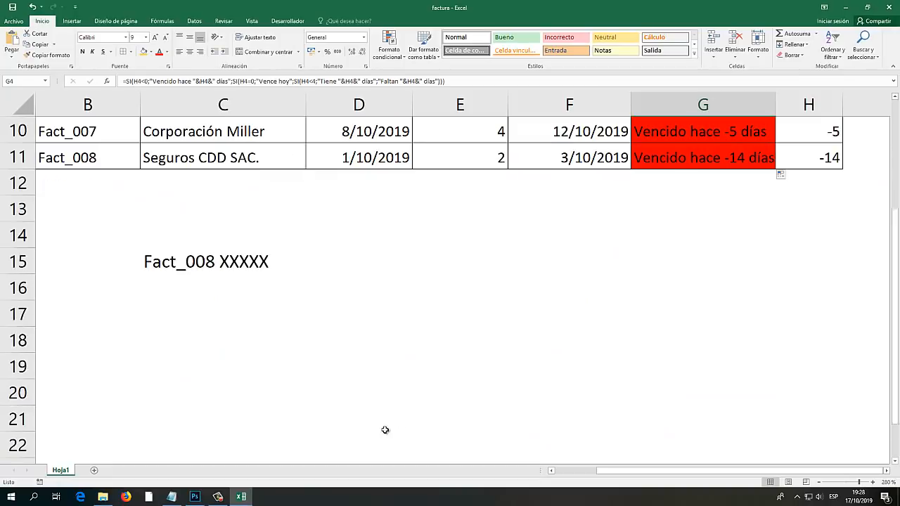
Enter -5 as a sample negative value in C19 and move to the adjacent cell D19.
{"action": "left_click", "coordinate": [294, 361]}
{"action": "type", "text": "-5"}
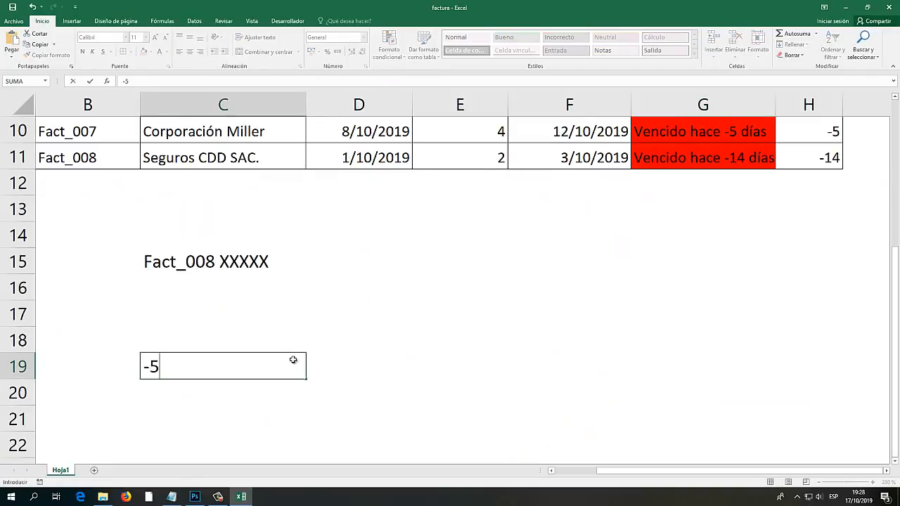
{"action": "key", "text": "Return"}
{"action": "key", "text": "Up"}
{"action": "key", "text": "Right"}
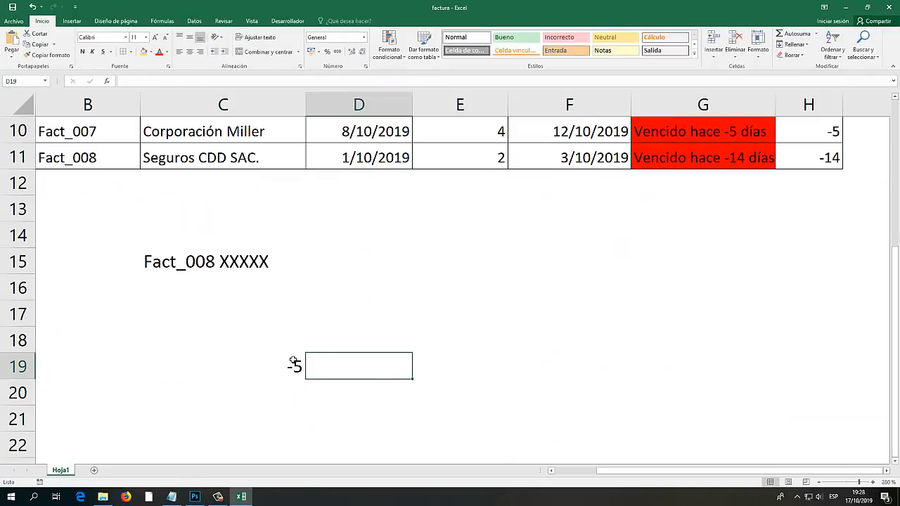
Enter the formula =-1*C19 in D19 and check its -1 factor.
{"action": "type", "text": "=-1"}
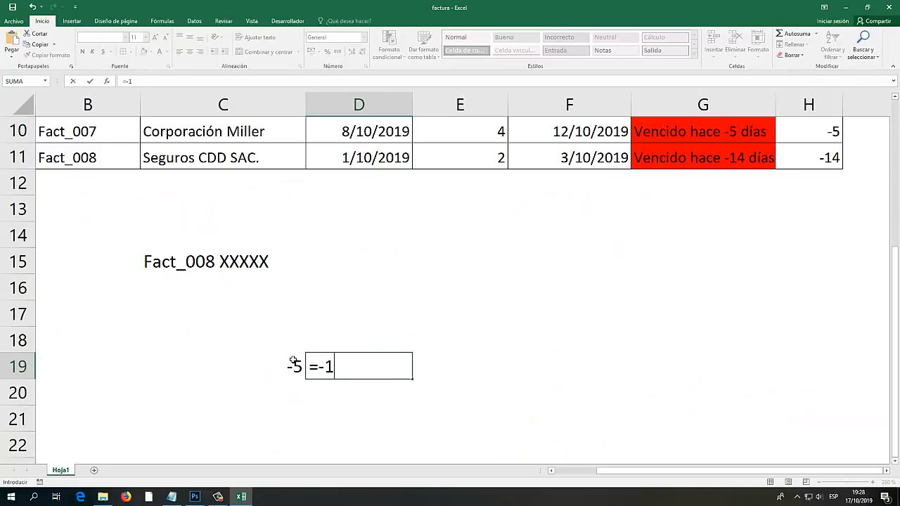
{"action": "type", "text": "*"}
{"action": "left_click", "coordinate": [286, 361]}
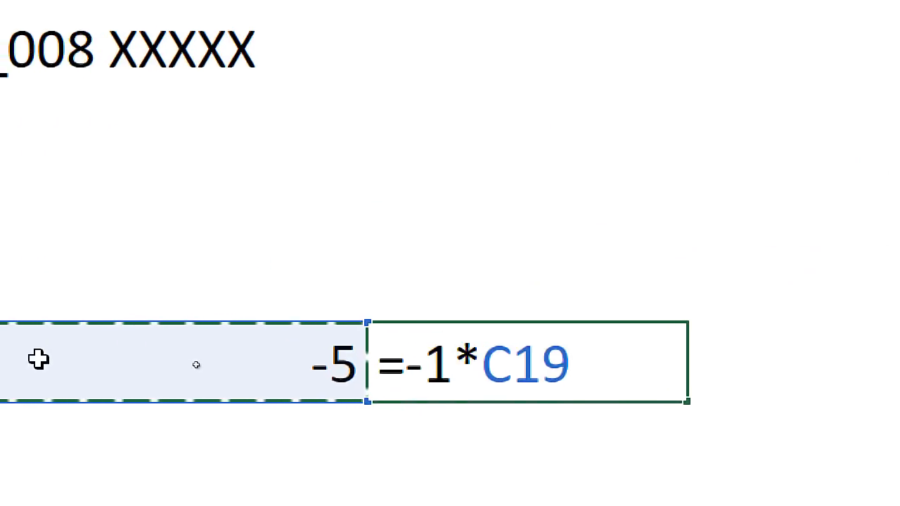
{"action": "key", "text": "Return"}
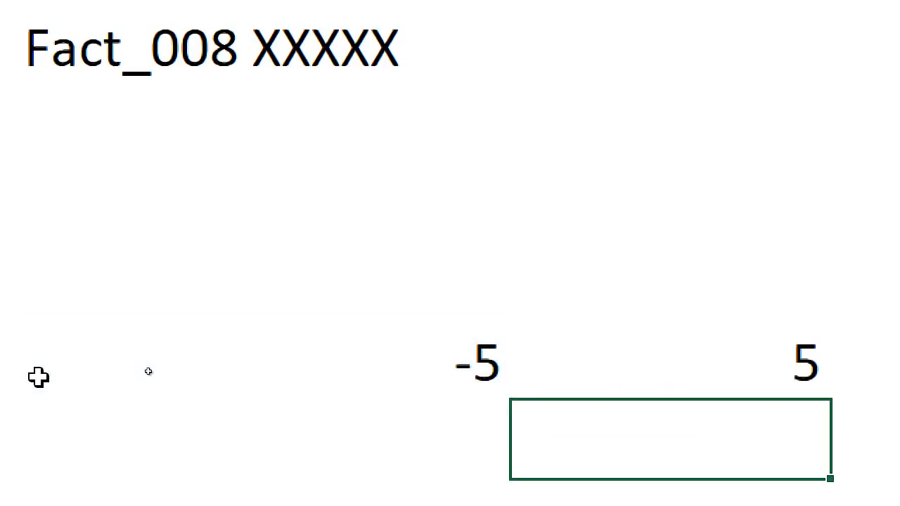
{"action": "double_click", "coordinate": [608, 371]}
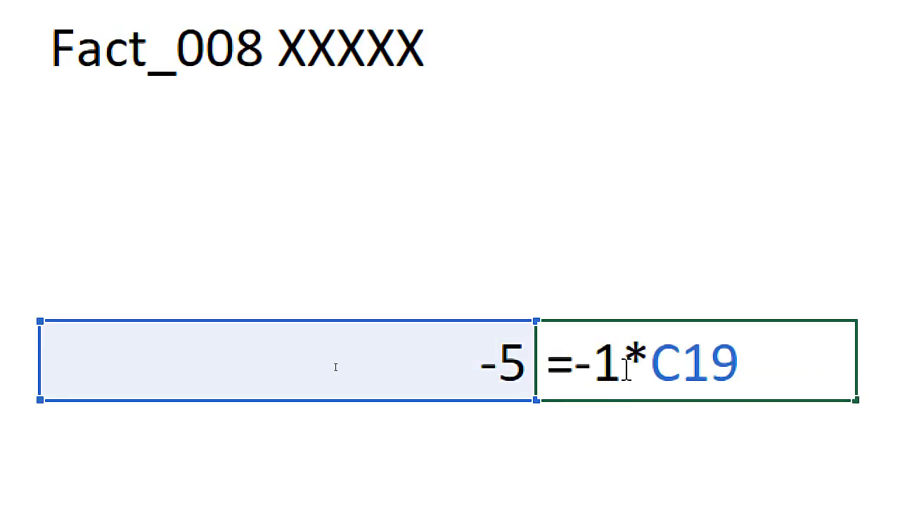
{"action": "left_click_drag", "start_coordinate": [618, 361], "coordinate": [577, 364]}
{"action": "key", "text": "Escape"}
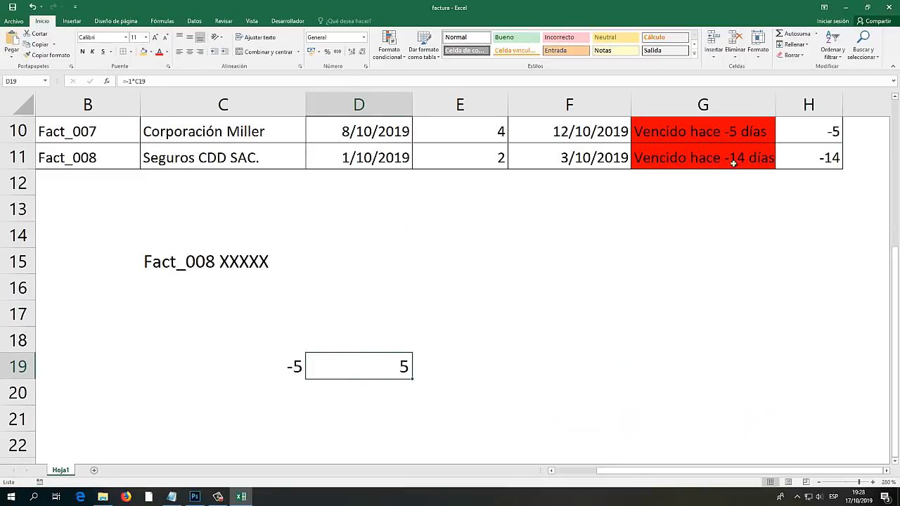
Multiply H4 by -1 in the "Vencido hace" part of the G4 formula and fill it down through G11.
{"action": "scroll", "coordinate": [733, 164], "scroll_direction": "up", "scroll_amount": 3}
{"action": "left_click", "coordinate": [737, 212]}
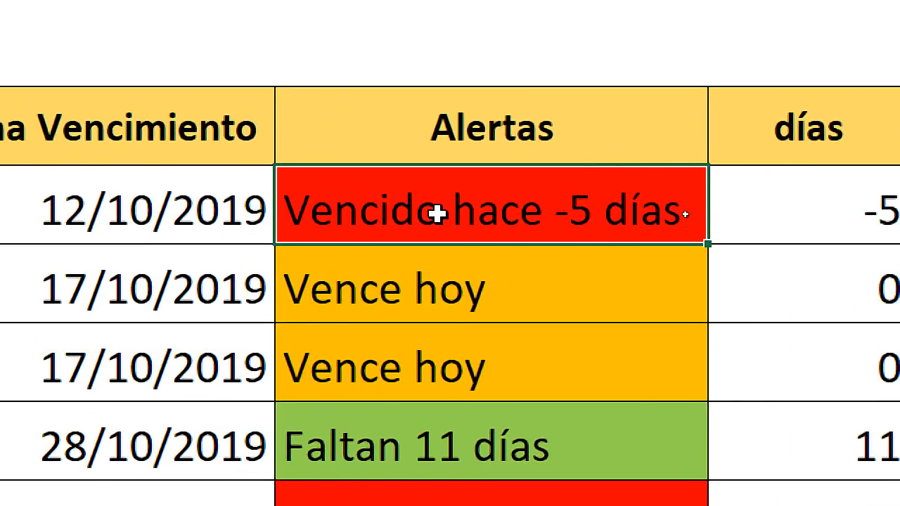
{"action": "double_click", "coordinate": [493, 217]}
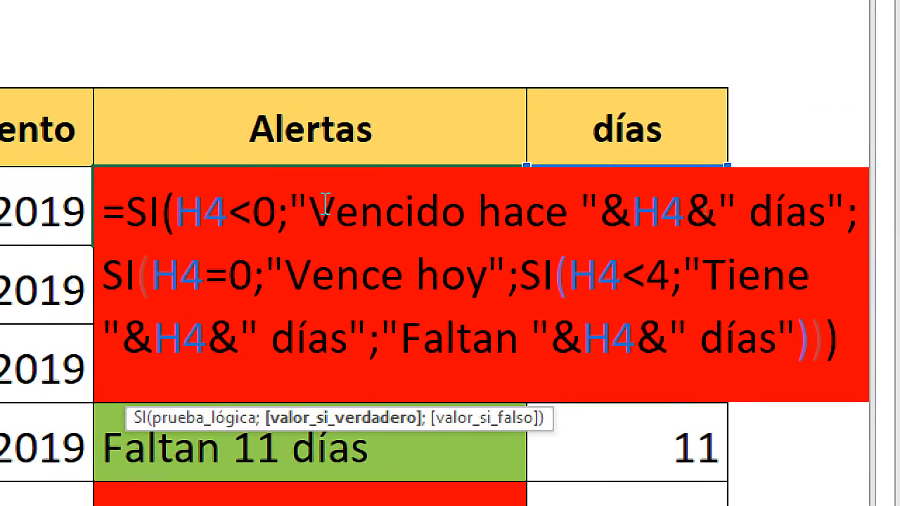
{"action": "left_click_drag", "start_coordinate": [309, 211], "coordinate": [637, 211]}
{"action": "left_click", "coordinate": [687, 211]}
{"action": "type", "text": "*1"}
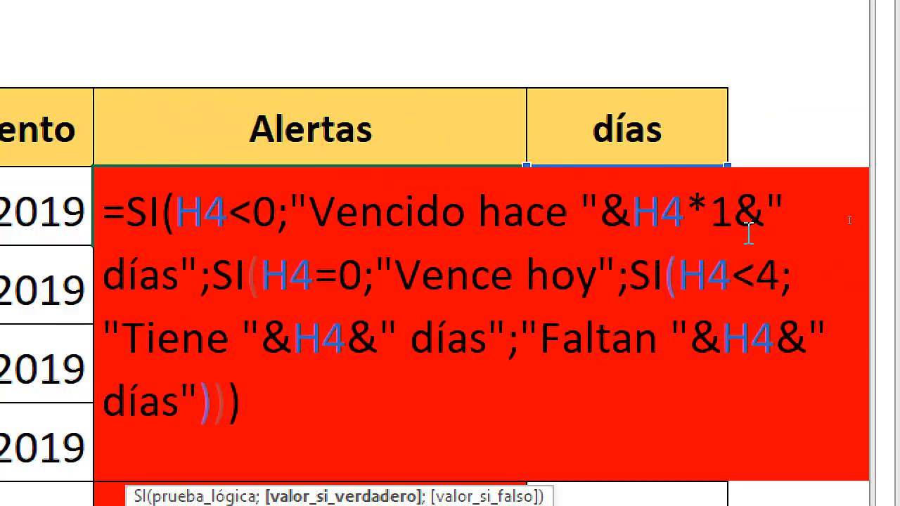
{"action": "key", "text": "BackSpace"}
{"action": "type", "text": "-1"}
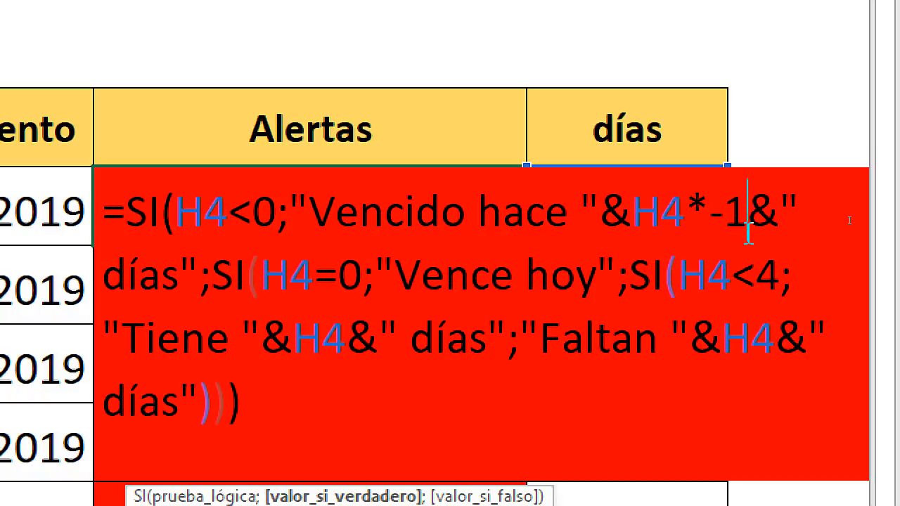
{"action": "key", "text": "Return"}
{"action": "key", "text": "Up"}
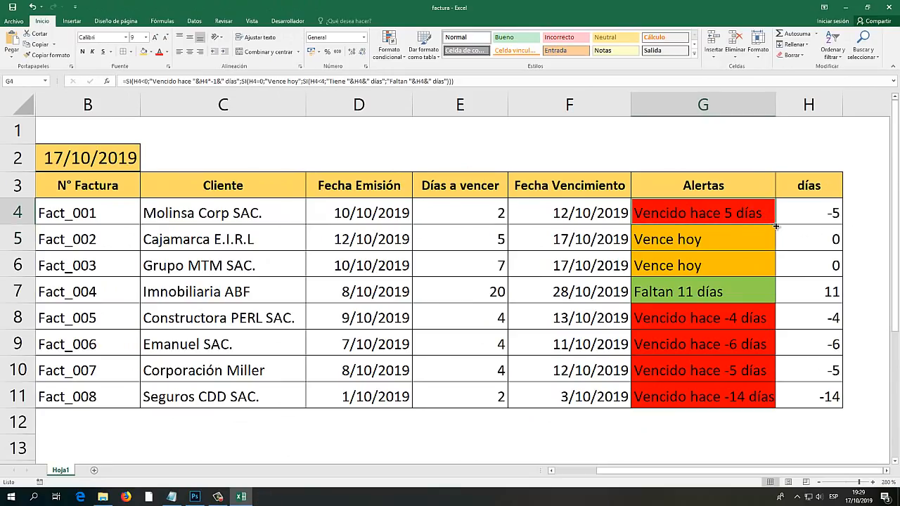
{"action": "left_click_drag", "start_coordinate": [777, 226], "coordinate": [777, 401]}
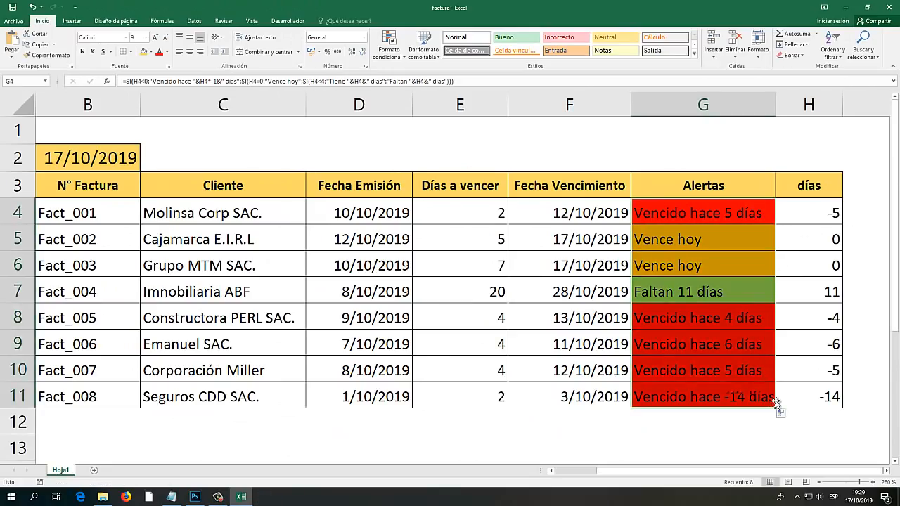
Review the alert texts in the Alertas column cell by cell between G4 and G11.
{"action": "left_click", "coordinate": [697, 343]}
{"action": "left_click", "coordinate": [701, 389]}
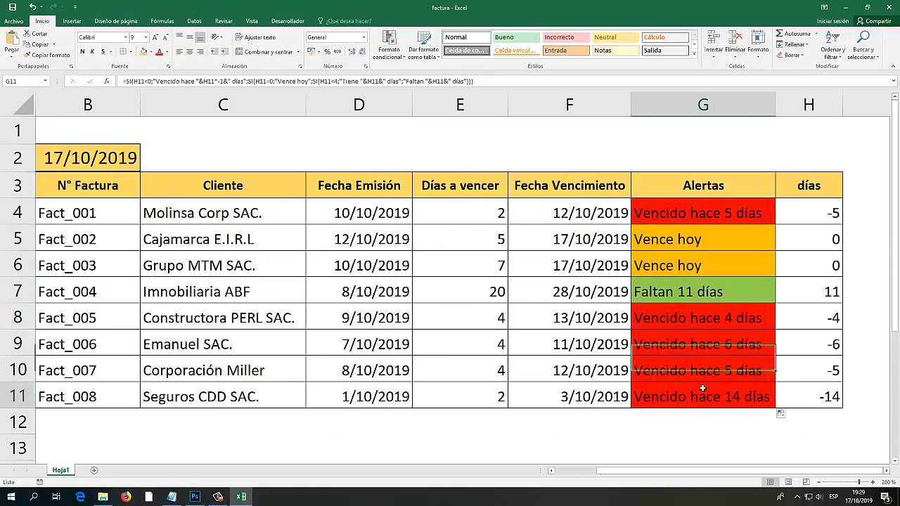
{"action": "left_click", "coordinate": [708, 417]}
{"action": "left_click", "coordinate": [706, 396]}
{"action": "left_click", "coordinate": [704, 368]}
{"action": "left_click", "coordinate": [709, 344]}
{"action": "left_click", "coordinate": [712, 318]}
{"action": "left_click", "coordinate": [709, 291]}
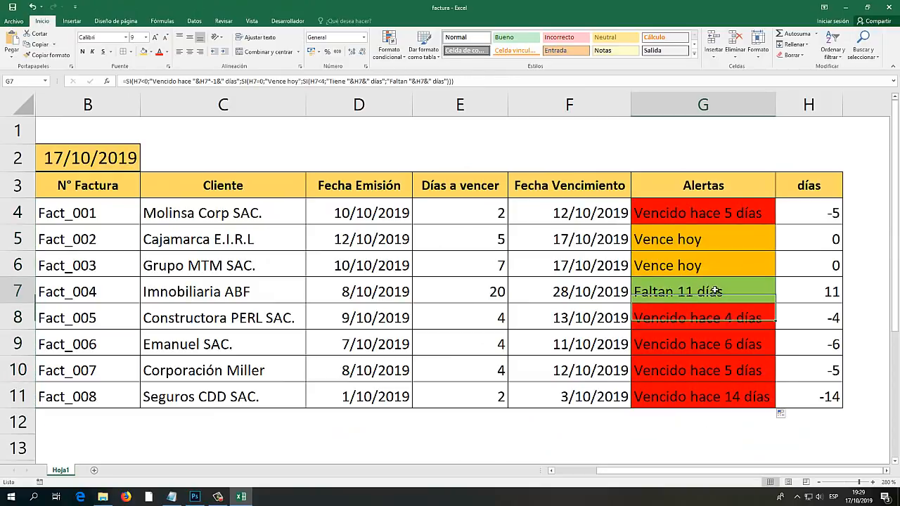
{"action": "left_click", "coordinate": [711, 266]}
{"action": "left_click", "coordinate": [731, 238]}
{"action": "left_click", "coordinate": [665, 211]}
{"action": "left_click", "coordinate": [707, 248]}
{"action": "left_click", "coordinate": [706, 266]}
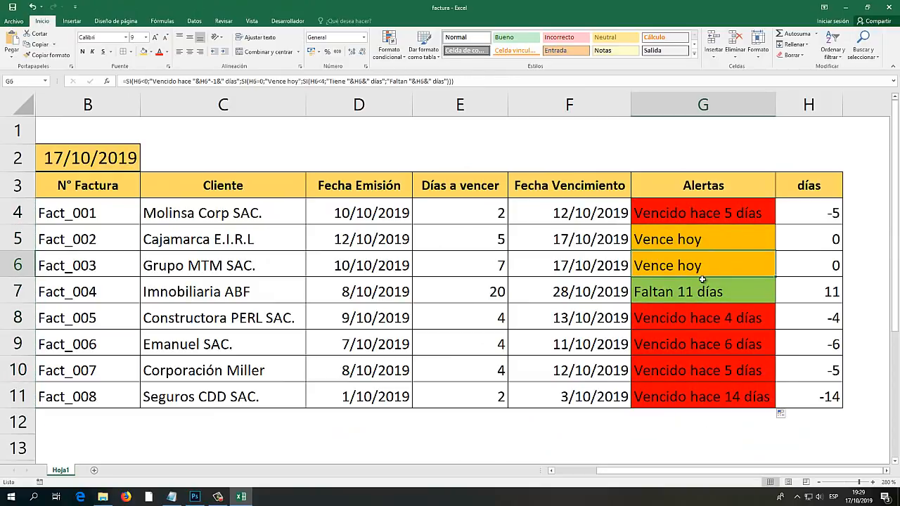
{"action": "left_click", "coordinate": [703, 292]}
{"action": "left_click", "coordinate": [702, 318]}
{"action": "left_click", "coordinate": [699, 344]}
{"action": "left_click", "coordinate": [696, 370]}
{"action": "left_click", "coordinate": [668, 395]}
Set the Días a vencer of Fact_001 to 10 and of Fact_004 to 1.
{"action": "left_click", "coordinate": [478, 211]}
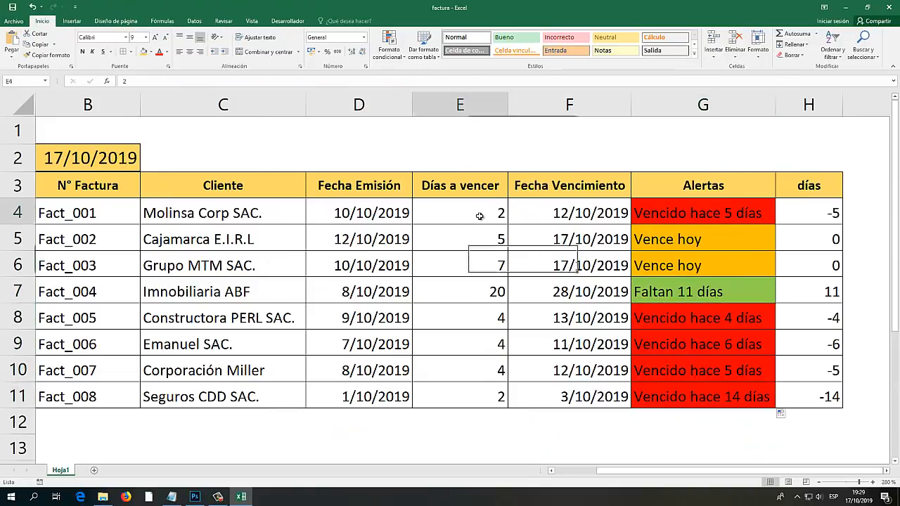
{"action": "type", "text": "10"}
{"action": "key", "text": "Return"}
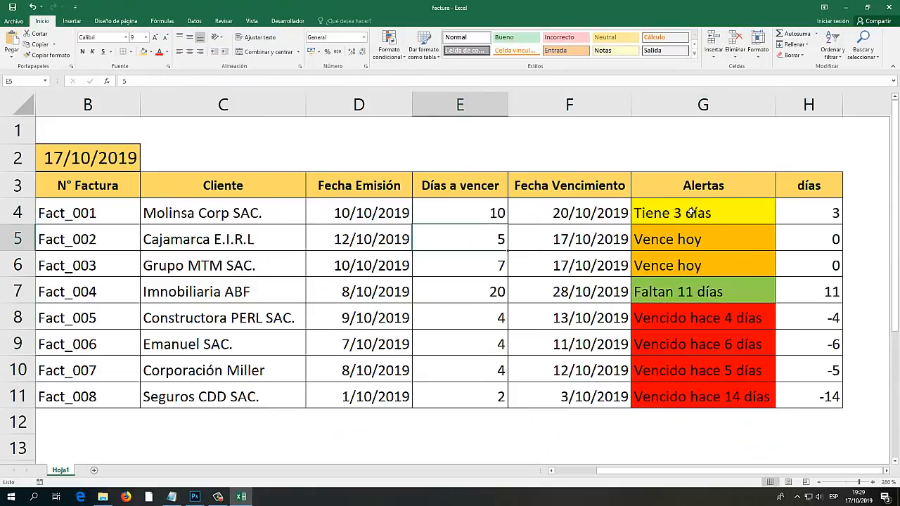
{"action": "left_click", "coordinate": [468, 300]}
{"action": "type", "text": "1"}
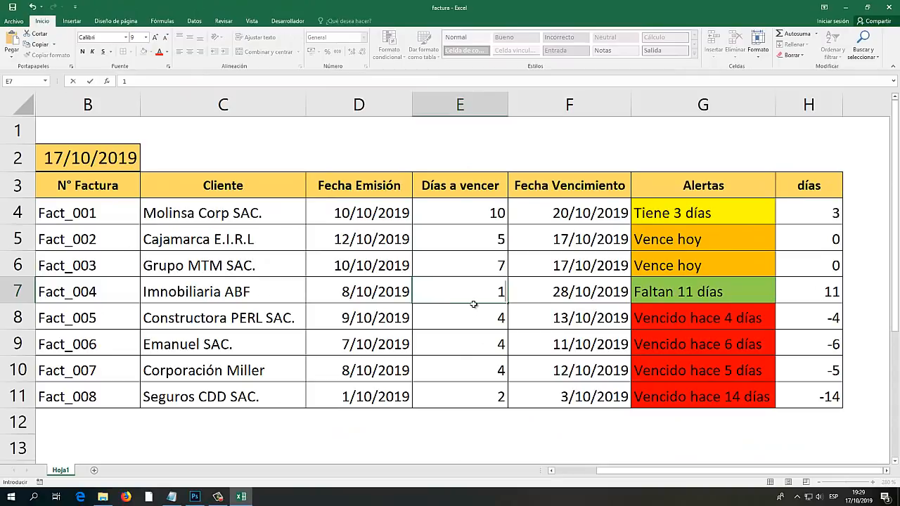
{"action": "key", "text": "Return"}
Set the Días a vencer in E8 and E9 to 20, in E10 to 30 and in E11 to 10.
{"action": "type", "text": "20"}
{"action": "key", "text": "Return"}
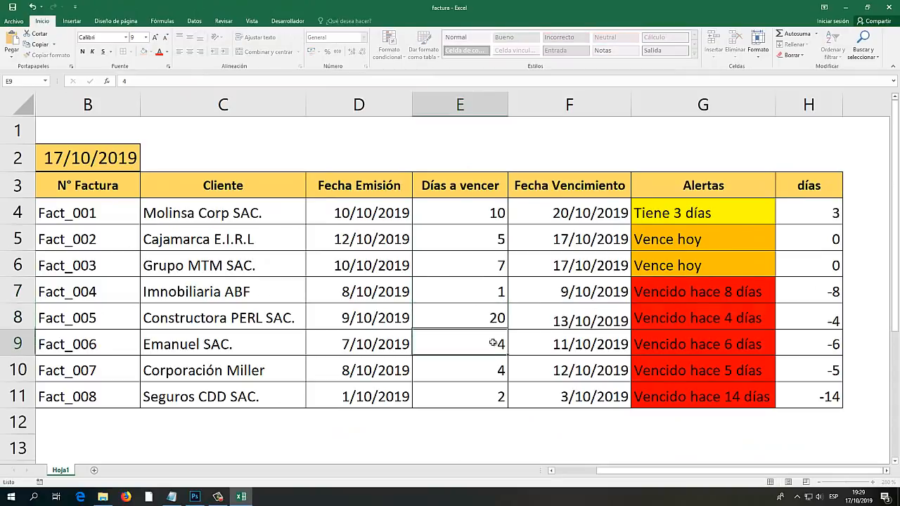
{"action": "type", "text": "20"}
{"action": "key", "text": "Return"}
{"action": "type", "text": "30"}
{"action": "key", "text": "Return"}
{"action": "type", "text": "10"}
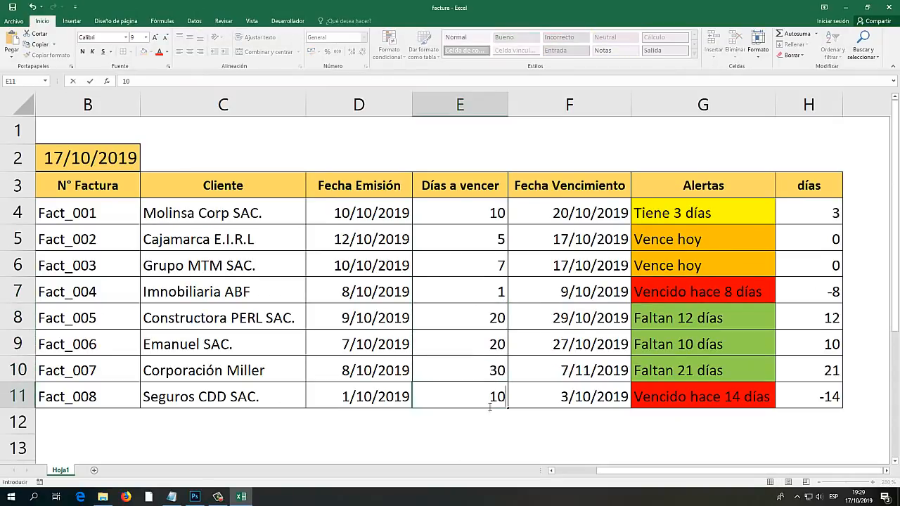
{"action": "key", "text": "Return"}
Look over the whole invoice range B3:H11 and inspect the alert formula in G11 without changing it.
{"action": "left_click", "coordinate": [463, 341]}
{"action": "left_click", "coordinate": [472, 260]}
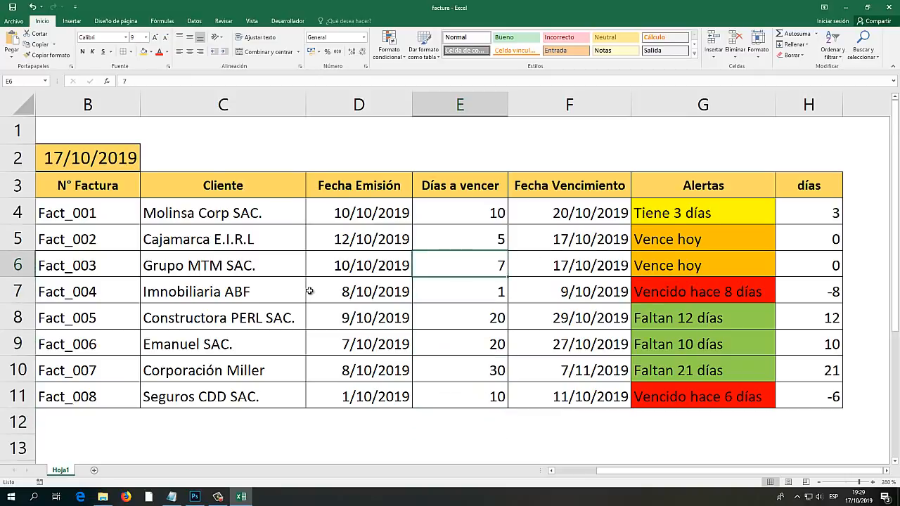
{"action": "left_click", "coordinate": [573, 473]}
{"action": "left_click", "coordinate": [121, 186]}
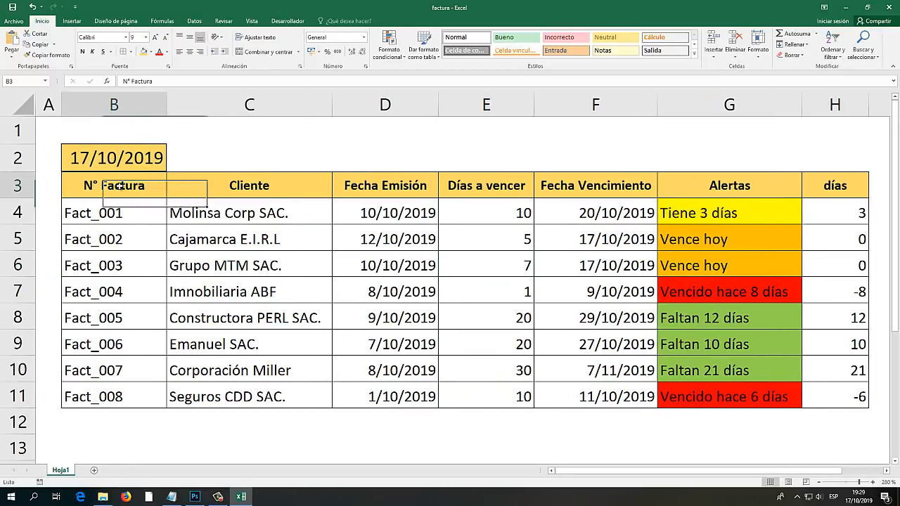
{"action": "left_click_drag", "start_coordinate": [121, 186], "coordinate": [567, 403]}
{"action": "left_click_drag", "start_coordinate": [639, 474], "coordinate": [552, 474]}
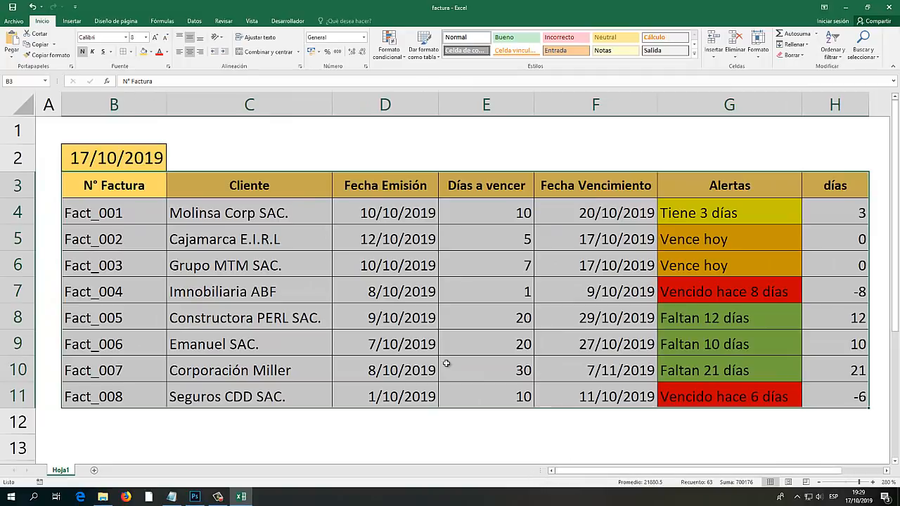
{"action": "left_click", "coordinate": [162, 222]}
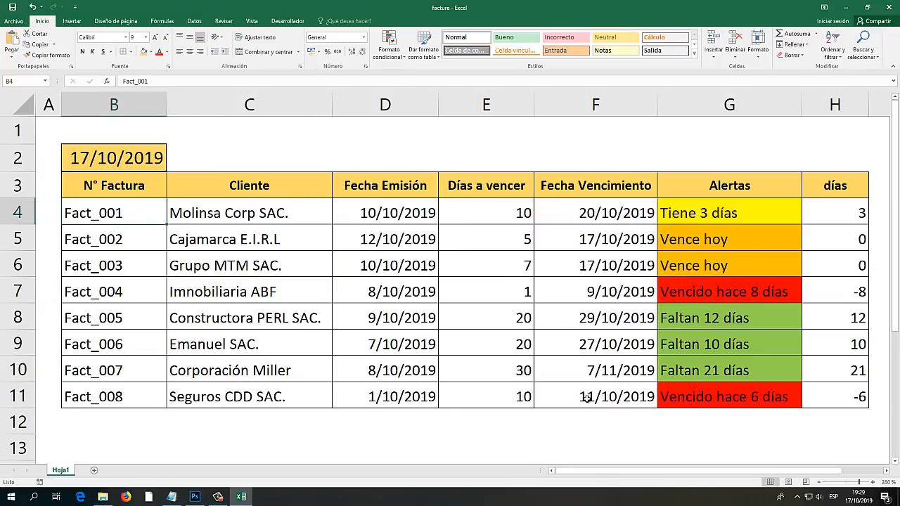
{"action": "left_click", "coordinate": [702, 402]}
{"action": "double_click", "coordinate": [702, 401]}
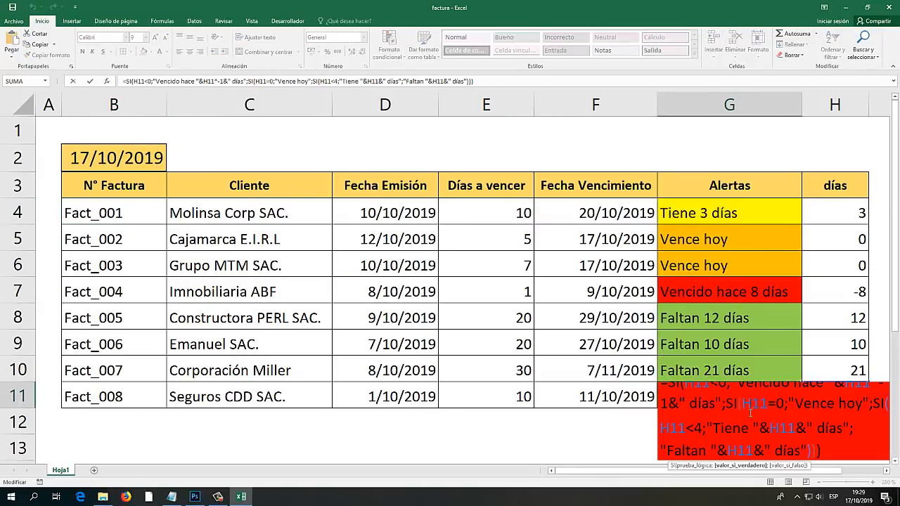
{"action": "key", "text": "Escape"}
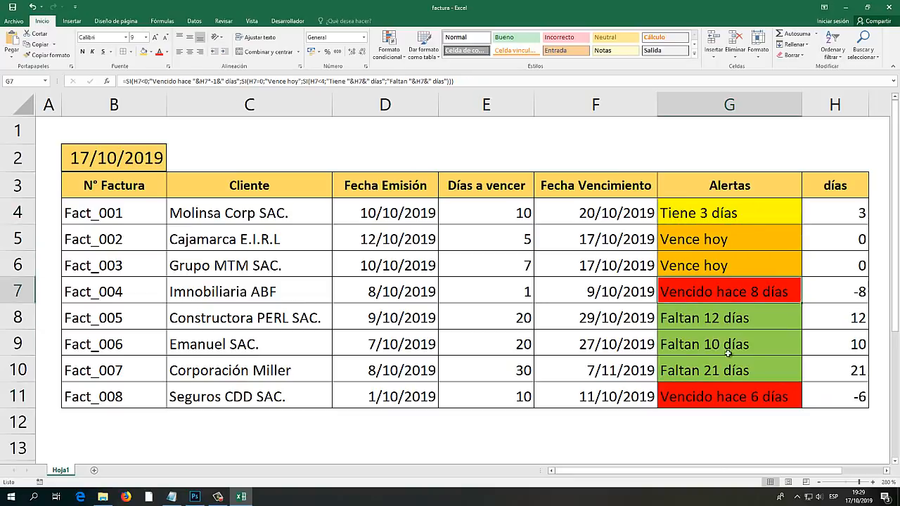
Convert the range B3:H11 into a table with headers.
{"action": "left_click", "coordinate": [163, 195]}
{"action": "left_click_drag", "start_coordinate": [176, 204], "coordinate": [863, 398]}
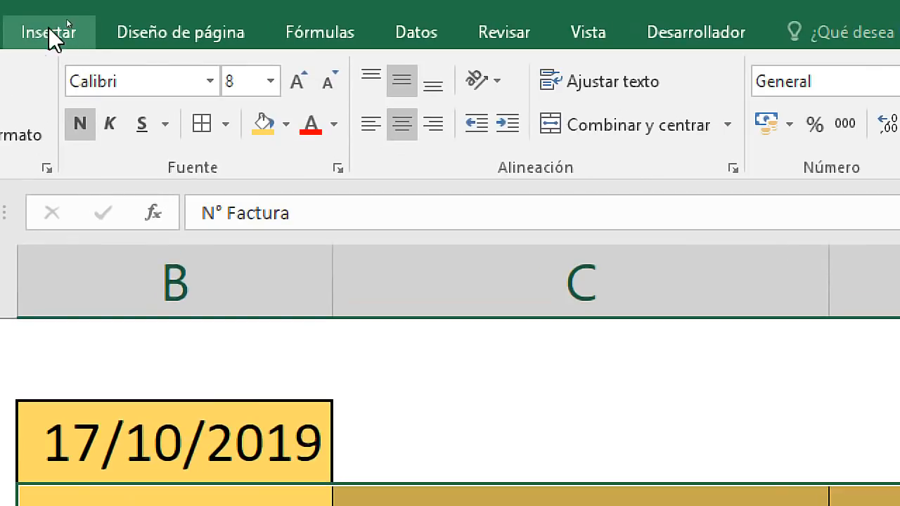
{"action": "left_click", "coordinate": [72, 21]}
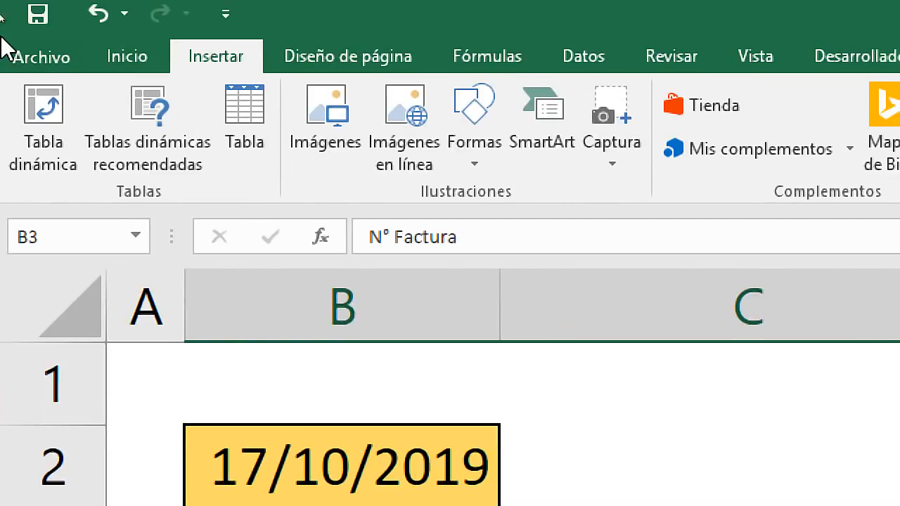
{"action": "left_click", "coordinate": [239, 127]}
{"action": "left_click_drag", "start_coordinate": [462, 168], "coordinate": [439, 304]}
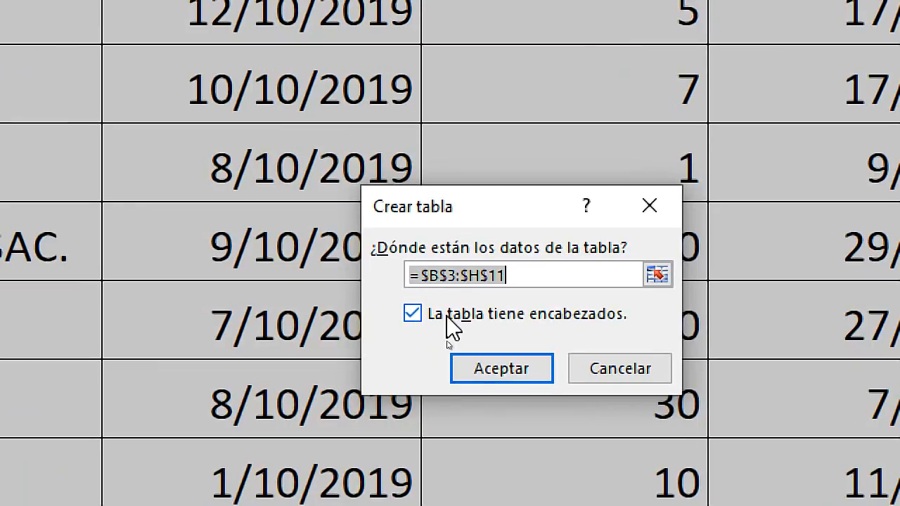
{"action": "left_click", "coordinate": [516, 373]}
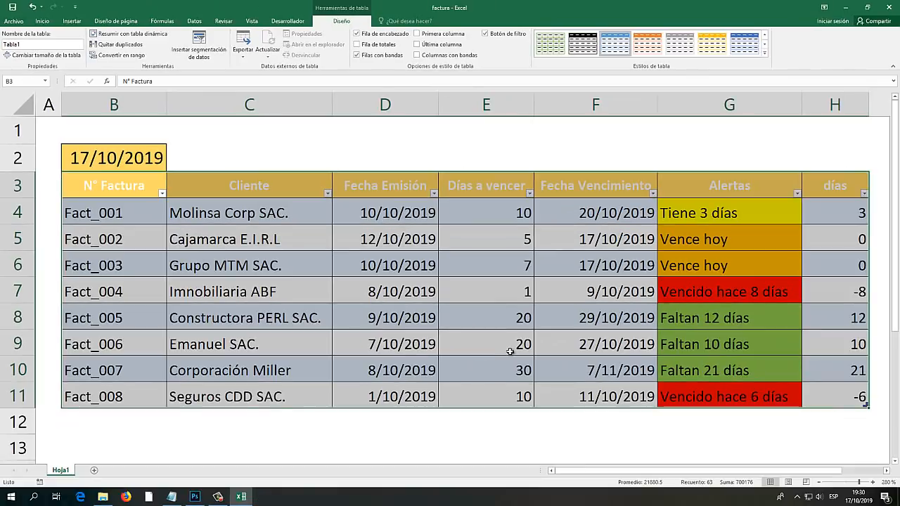
{"action": "left_click", "coordinate": [820, 424]}
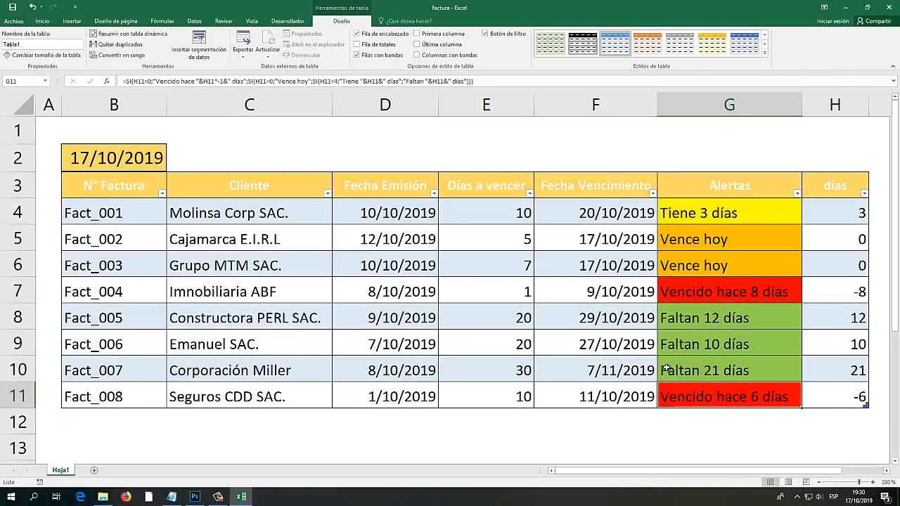
Change the font colour of the table headers B3:H3 to black and select the table's last cell, H11.
{"action": "left_click_drag", "start_coordinate": [170, 190], "coordinate": [838, 190]}
{"action": "left_click", "coordinate": [42, 20]}
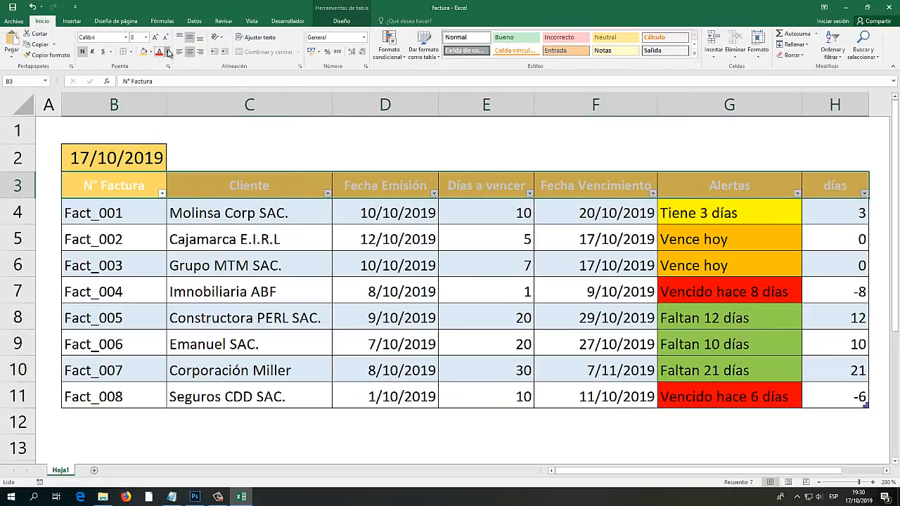
{"action": "left_click", "coordinate": [169, 54]}
{"action": "left_click", "coordinate": [169, 114]}
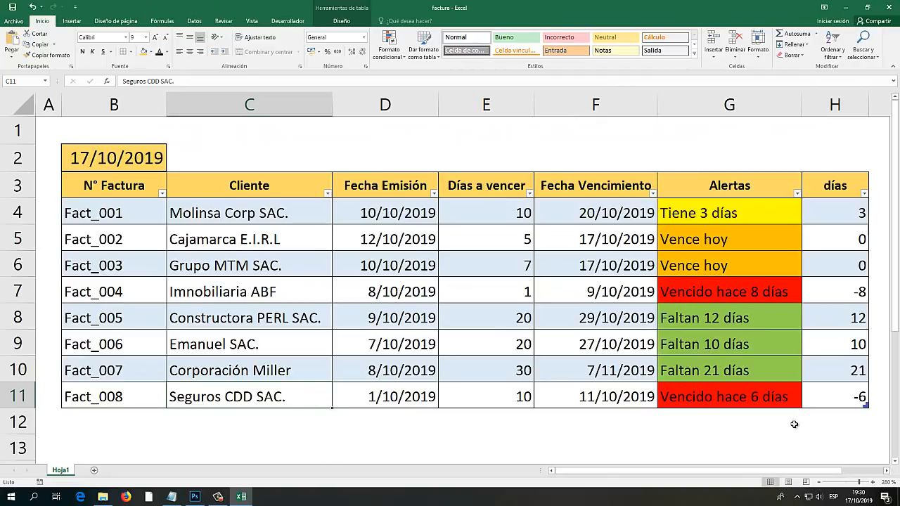
{"action": "left_click", "coordinate": [824, 398]}
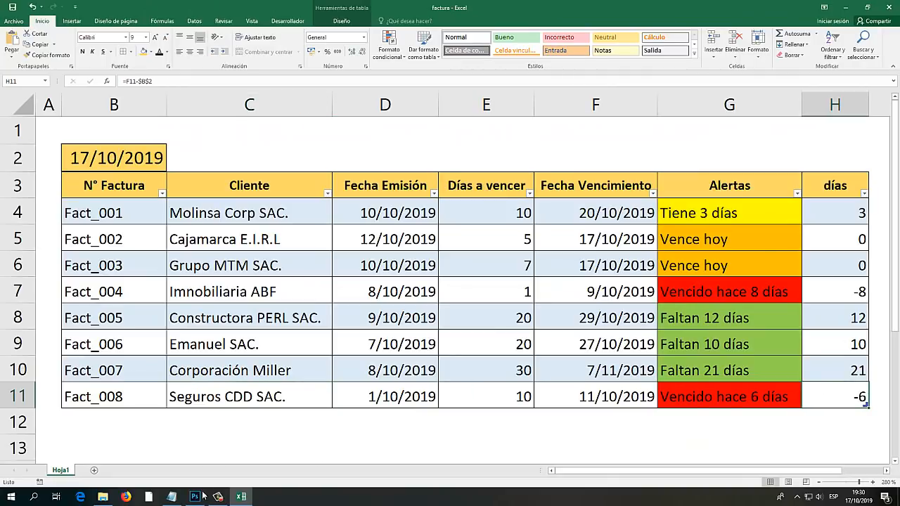
Switch to Photoshop, revert the keyboard image to its Abrir state, and mark the Tab key with a red circle and arrow.
{"action": "left_click", "coordinate": [202, 497]}
{"action": "left_click", "coordinate": [692, 63]}
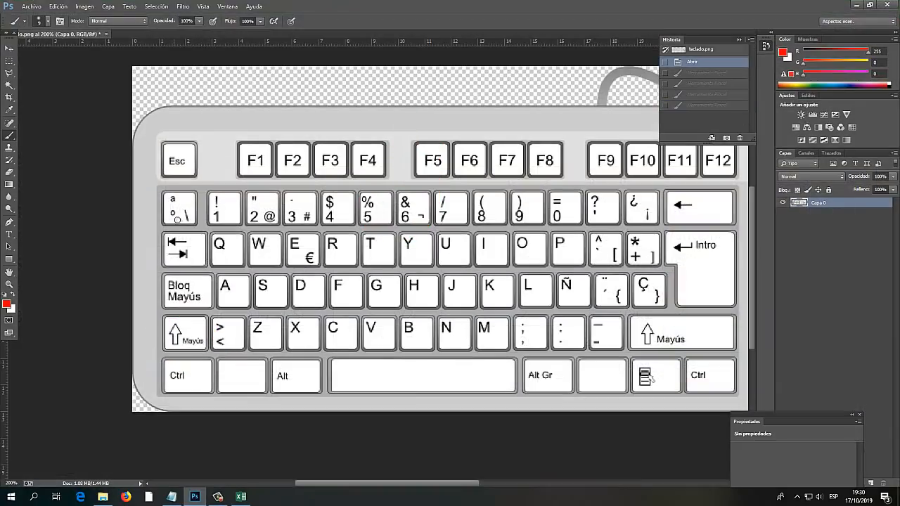
{"action": "mouse_move", "coordinate": [190, 225]}
{"action": "left_mouse_down"}
{"action": "mouse_move", "coordinate": [204, 285]}
{"action": "mouse_move", "coordinate": [228, 227]}
{"action": "left_mouse_up"}
{"action": "left_click_drag", "start_coordinate": [512, 240], "coordinate": [292, 264]}
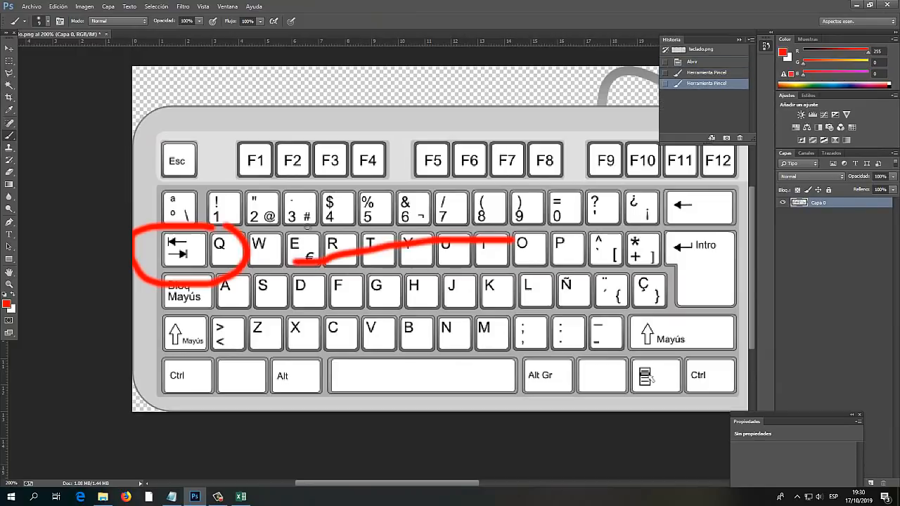
{"action": "left_click_drag", "start_coordinate": [309, 223], "coordinate": [342, 285]}
Return to Excel, add a new row 12 at the end of the table from H11, and check its alert formula in G12.
{"action": "left_click", "coordinate": [193, 498]}
{"action": "left_click", "coordinate": [714, 396]}
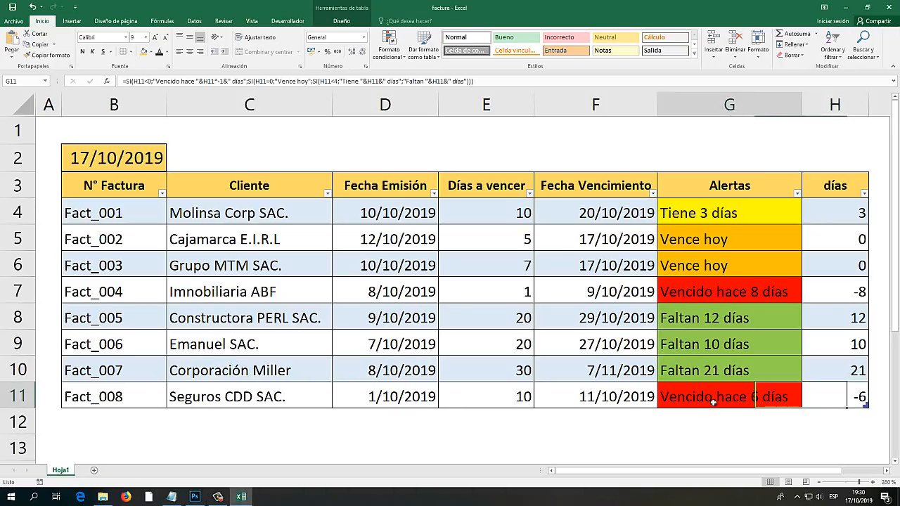
{"action": "key", "text": "Right"}
{"action": "key", "text": "Tab"}
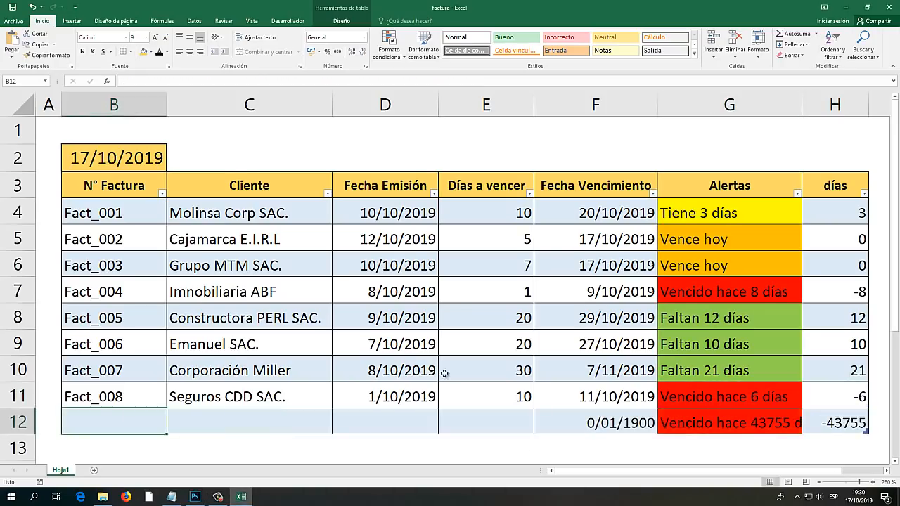
{"action": "scroll", "coordinate": [437, 366], "scroll_direction": "down", "scroll_amount": 1}
{"action": "left_click_drag", "start_coordinate": [118, 334], "coordinate": [237, 338]}
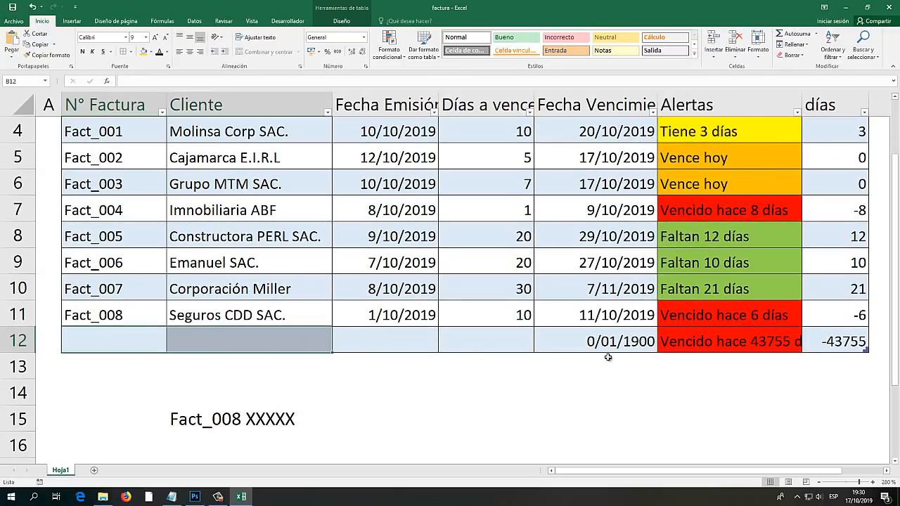
{"action": "left_click", "coordinate": [681, 339]}
{"action": "scroll", "coordinate": [493, 360], "scroll_direction": "down", "scroll_amount": 1}
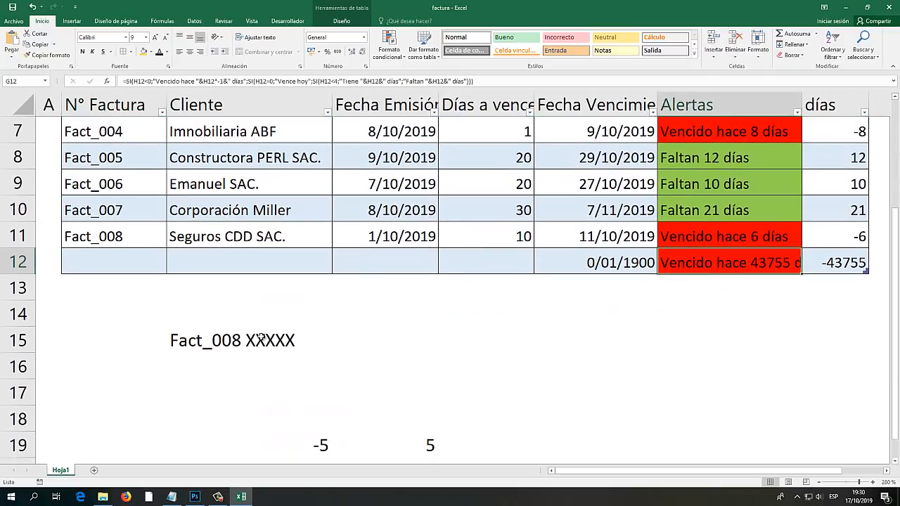
Clear the sample text in C15 and the sample values within C17:E19.
{"action": "left_click", "coordinate": [261, 339]}
{"action": "key", "text": "Delete"}
{"action": "left_click_drag", "start_coordinate": [328, 387], "coordinate": [492, 445]}
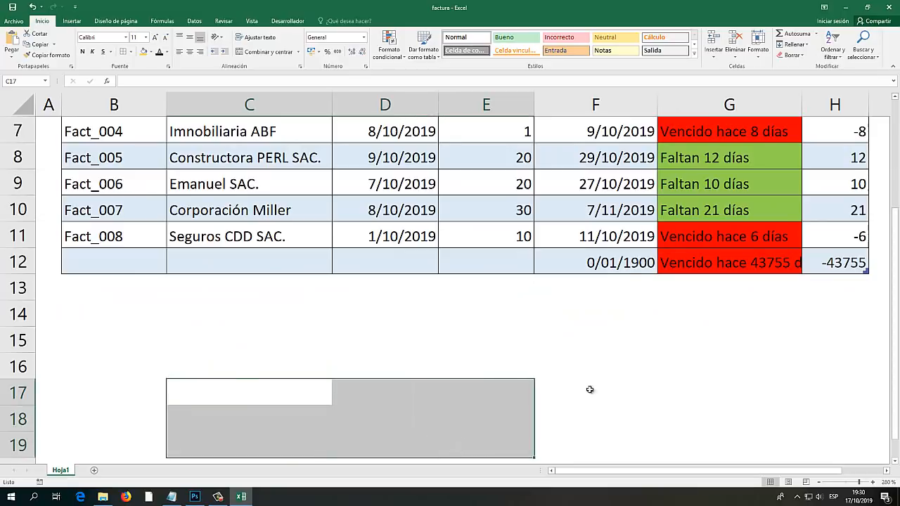
Inspect the alert formula in G12 and the due-date formula in F12 of the empty table row.
{"action": "scroll", "coordinate": [588, 392], "scroll_direction": "up", "scroll_amount": 2}
{"action": "left_click", "coordinate": [705, 428]}
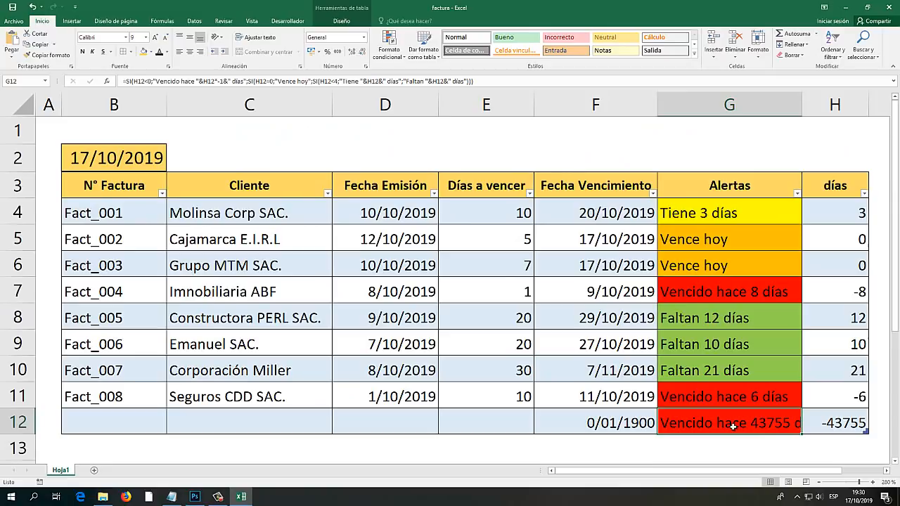
{"action": "left_click", "coordinate": [593, 424]}
{"action": "double_click", "coordinate": [593, 423]}
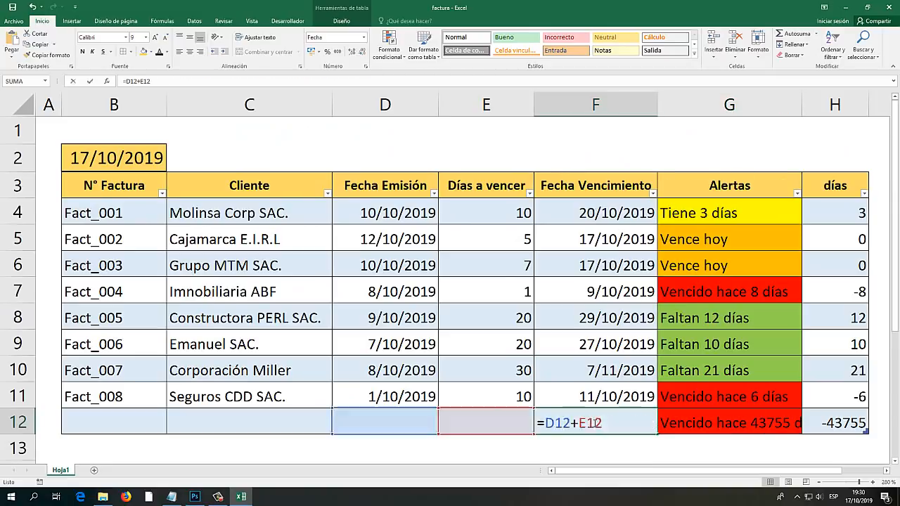
{"action": "key", "text": "Escape"}
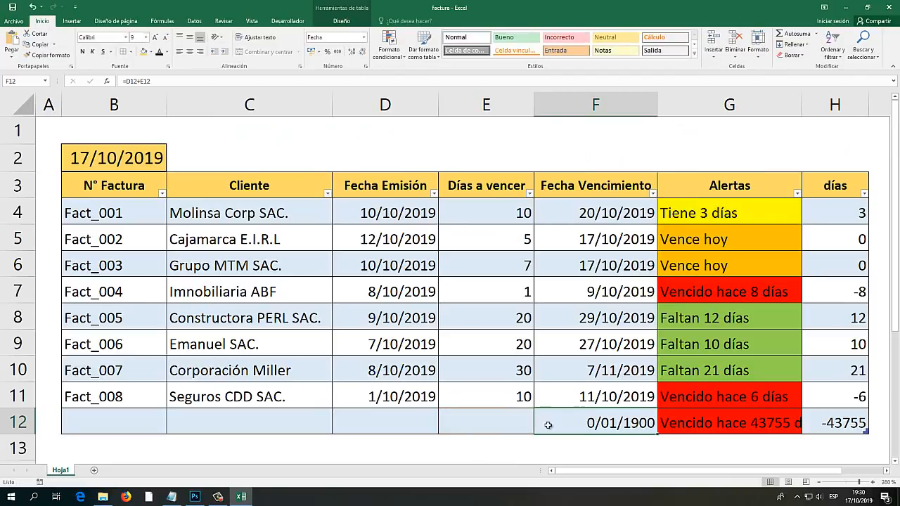
Edit the due-date formula in F12, inserting SI( before D12+E12 with the row's Días a vencer cell as the start of its logical test.
{"action": "scroll", "coordinate": [601, 412], "scroll_direction": "down", "scroll_amount": 2}
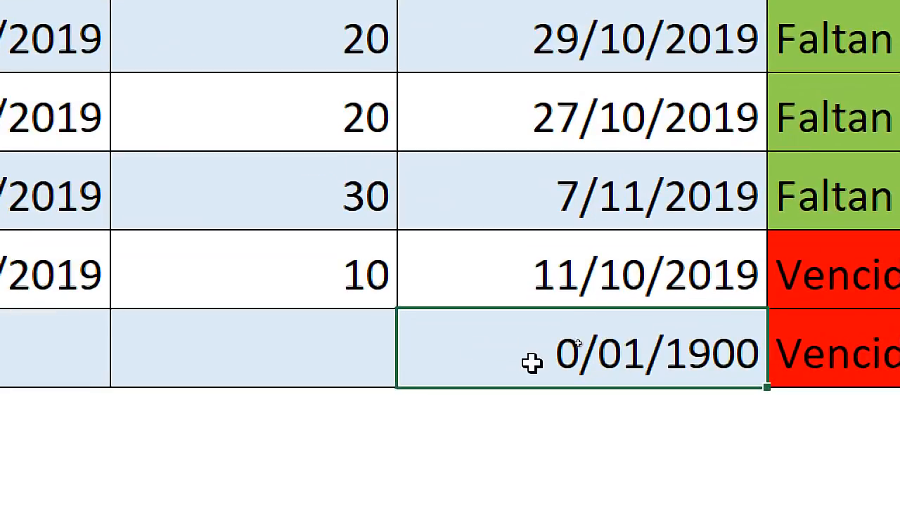
{"action": "double_click", "coordinate": [538, 346]}
{"action": "key", "text": "Left"}
{"action": "key", "text": "Left"}
{"action": "key", "text": "Left"}
{"action": "key", "text": "Left"}
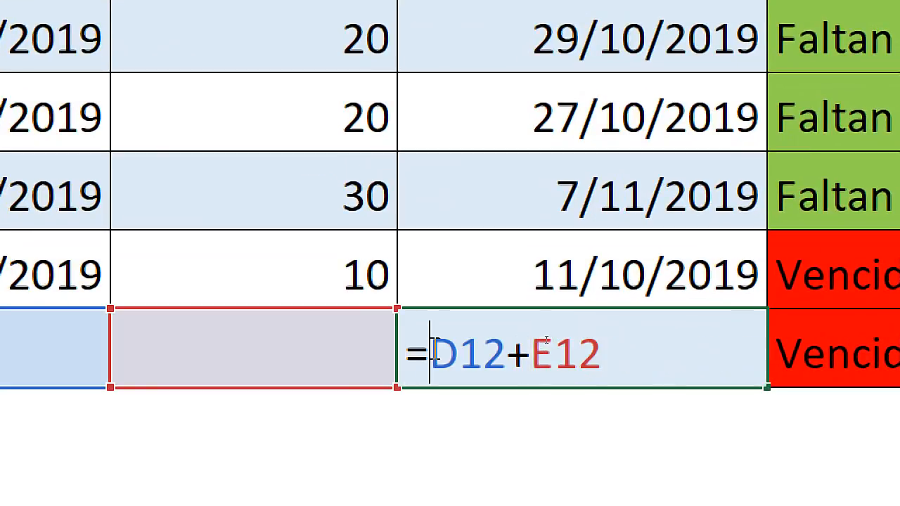
{"action": "type", "text": "si"}
{"action": "key", "text": "BackSpace"}
{"action": "key", "text": "BackSpace"}
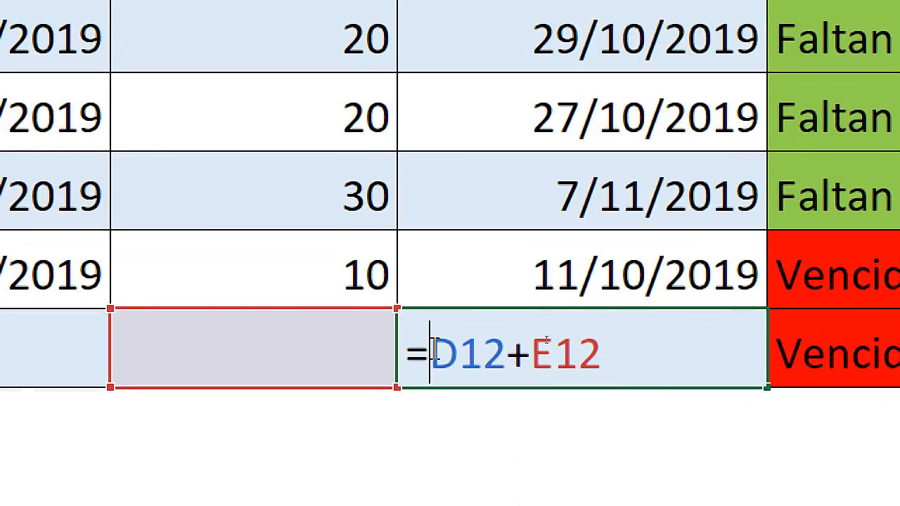
{"action": "type", "text": "SI("}
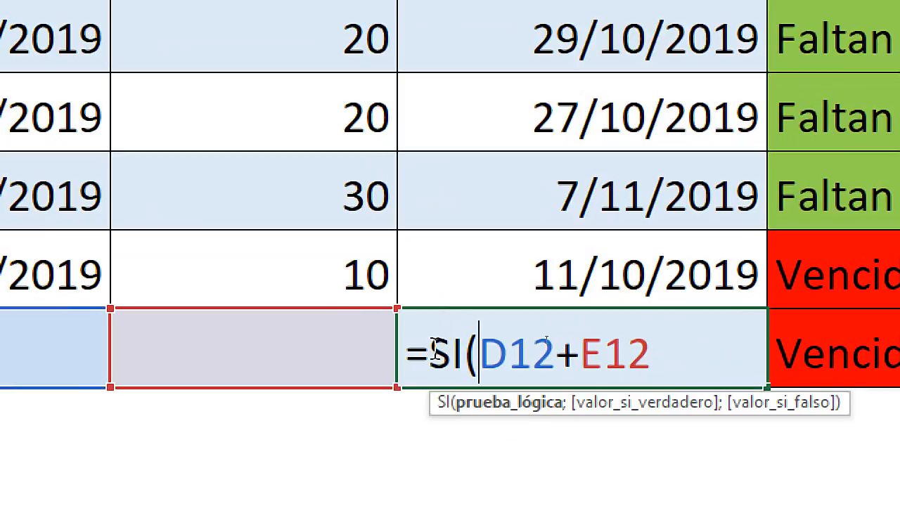
{"action": "left_click", "coordinate": [261, 352]}
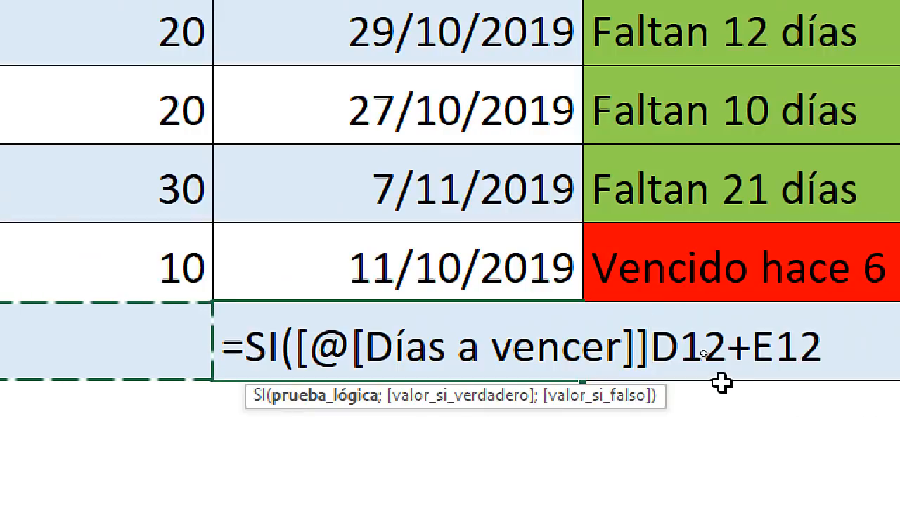
Complete the SI arguments in F12 so an empty Días a vencer returns "" and any other value returns D12+E12.
{"action": "type", "text": "=\"\""}
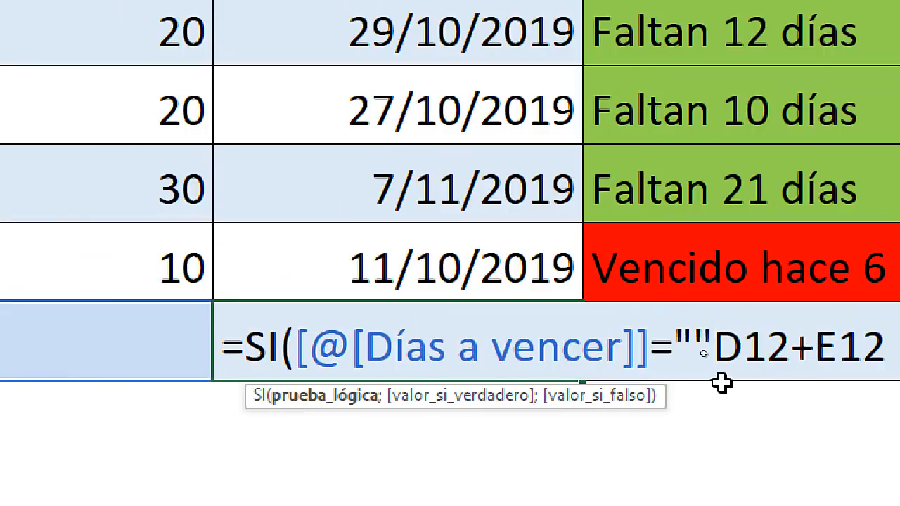
{"action": "type", "text": ";\"\"\""}
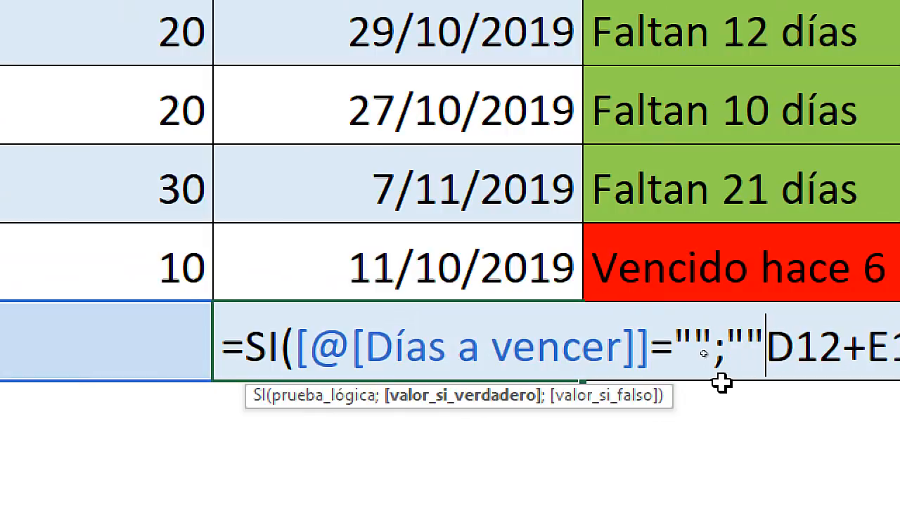
{"action": "key", "text": "BackSpace"}
{"action": "type", "text": ";"}
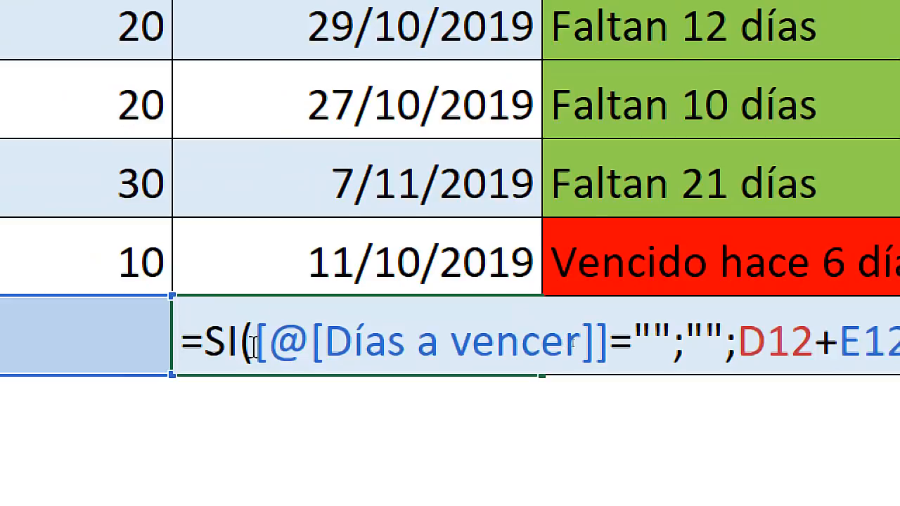
Review the Días a vencer reference, the empty-text test and the value-if-true argument of the SI formula in F12.
{"action": "left_click_drag", "start_coordinate": [253, 345], "coordinate": [620, 344]}
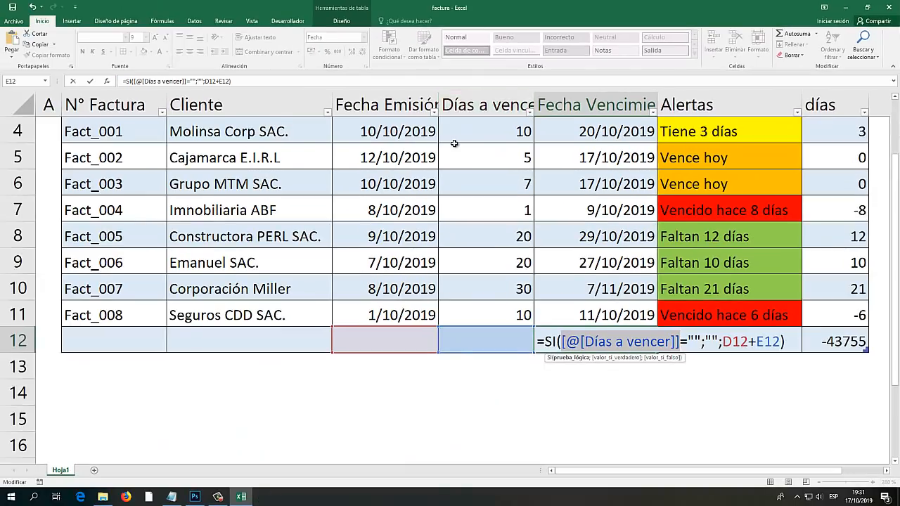
{"action": "scroll", "coordinate": [536, 324], "scroll_direction": "down", "scroll_amount": 1}
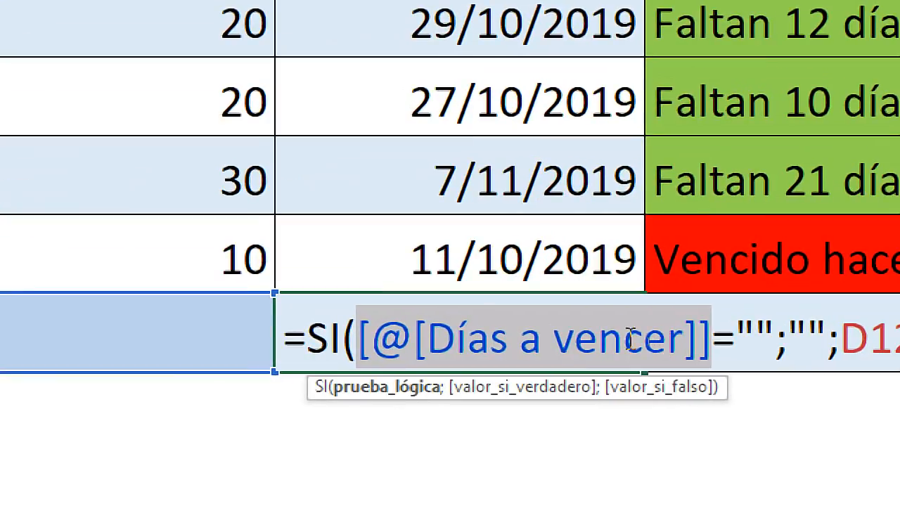
{"action": "left_click", "coordinate": [571, 344]}
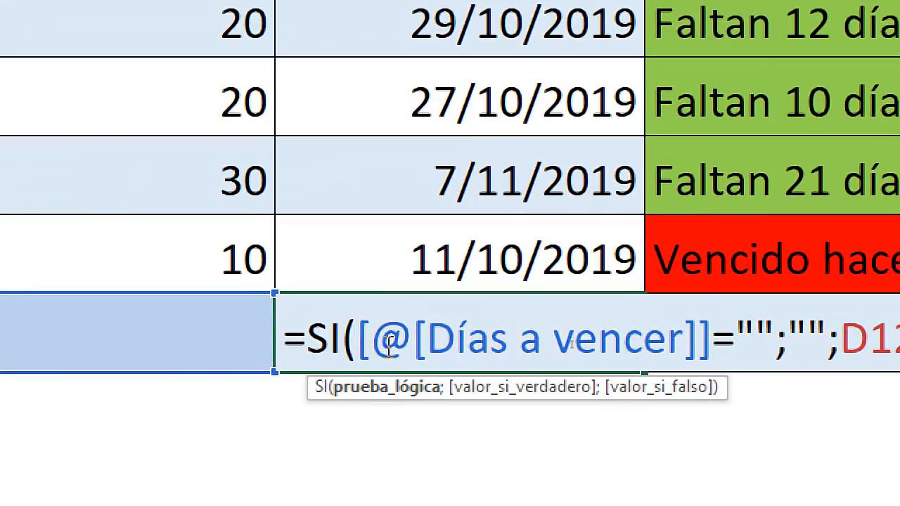
{"action": "left_click_drag", "start_coordinate": [562, 341], "coordinate": [721, 330]}
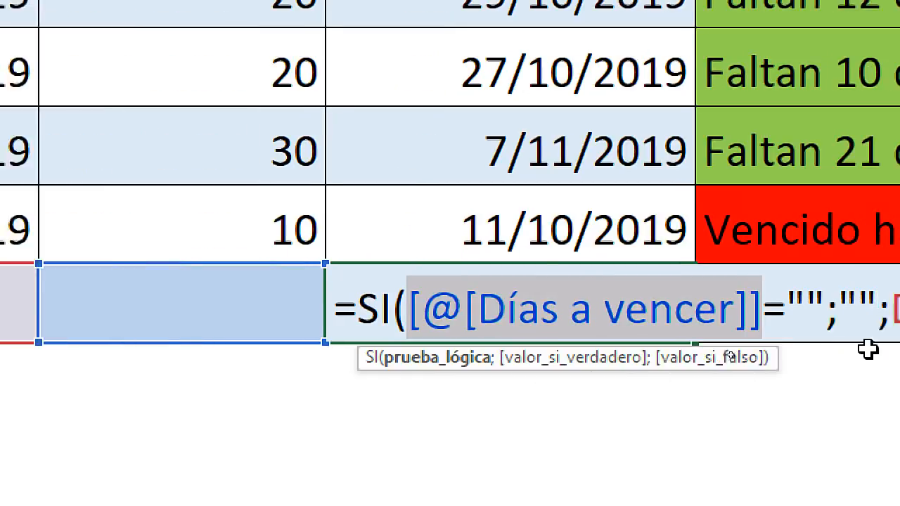
{"action": "left_click_drag", "start_coordinate": [823, 302], "coordinate": [790, 303]}
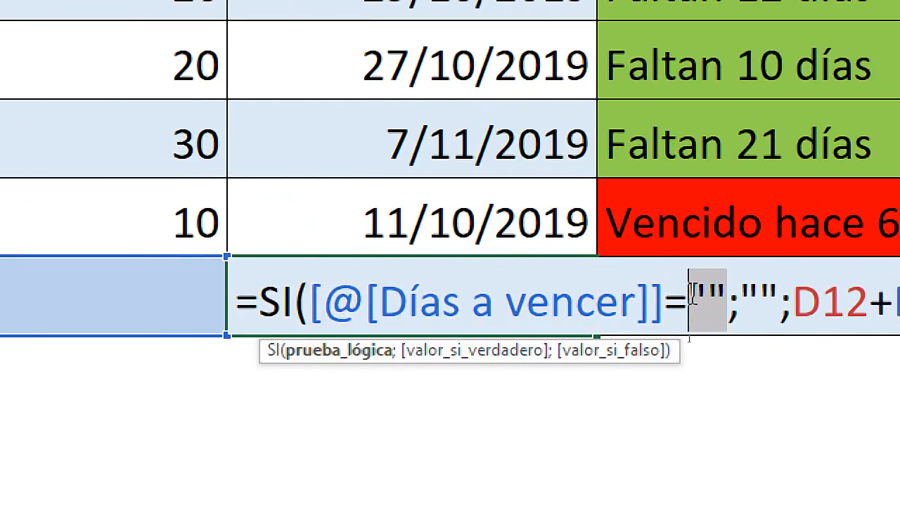
{"action": "left_click_drag", "start_coordinate": [720, 303], "coordinate": [683, 304]}
{"action": "left_click", "coordinate": [692, 301]}
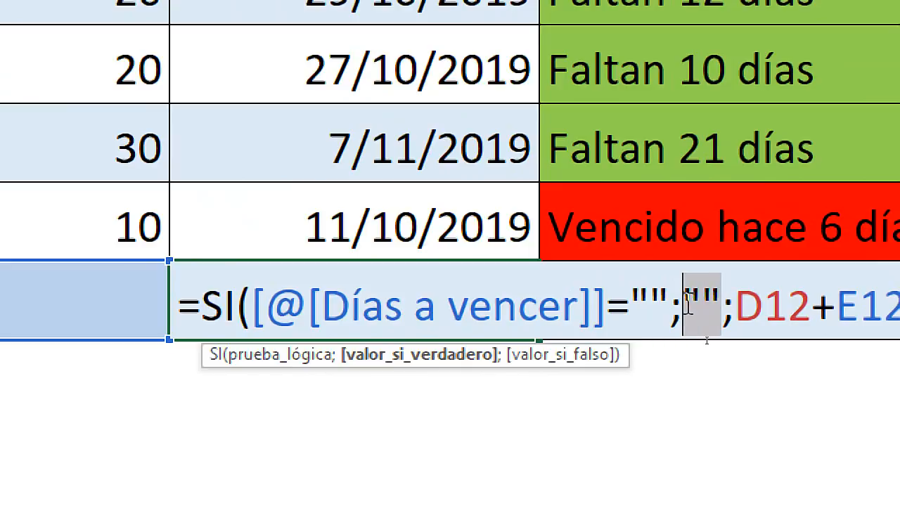
{"action": "left_click", "coordinate": [702, 302]}
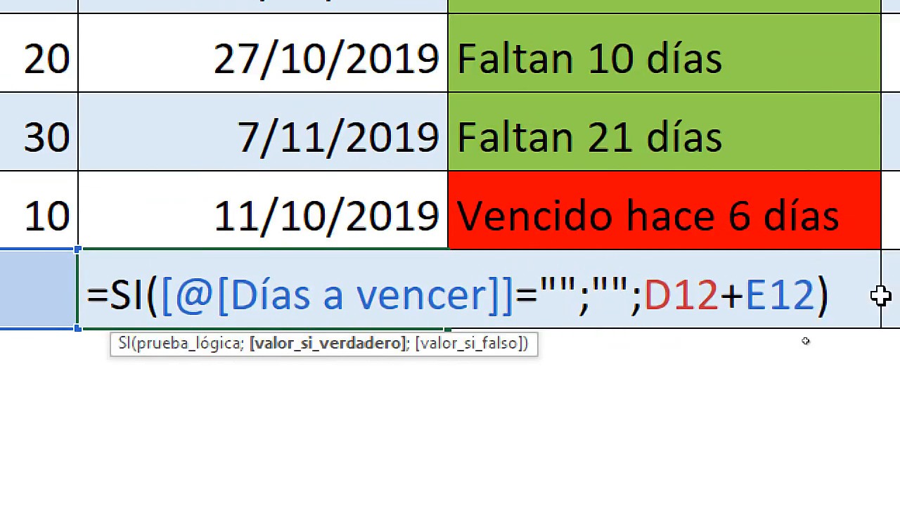
Check the D12+E12 argument and commit the formula =SI([@[Días a vencer]]="";"";D12+E12) in F12.
{"action": "key", "text": "Right"}
{"action": "key", "text": "Right"}
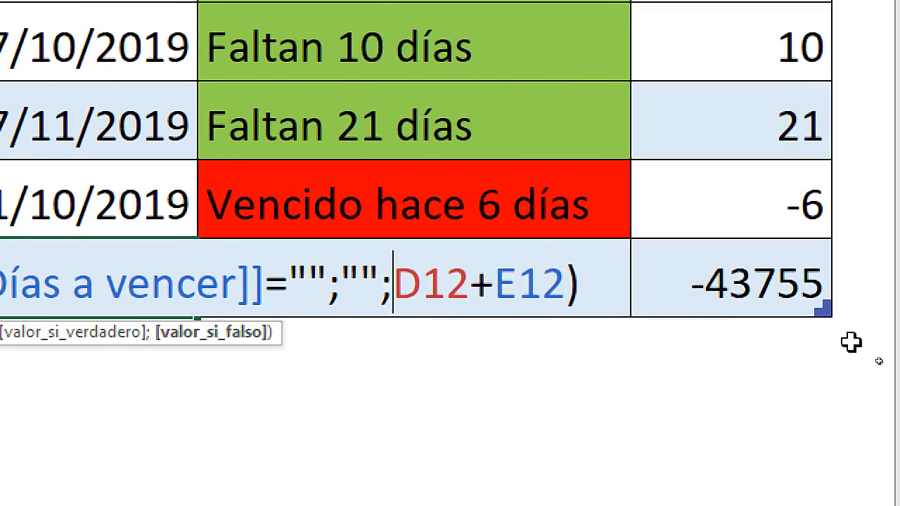
{"action": "left_click", "coordinate": [588, 279]}
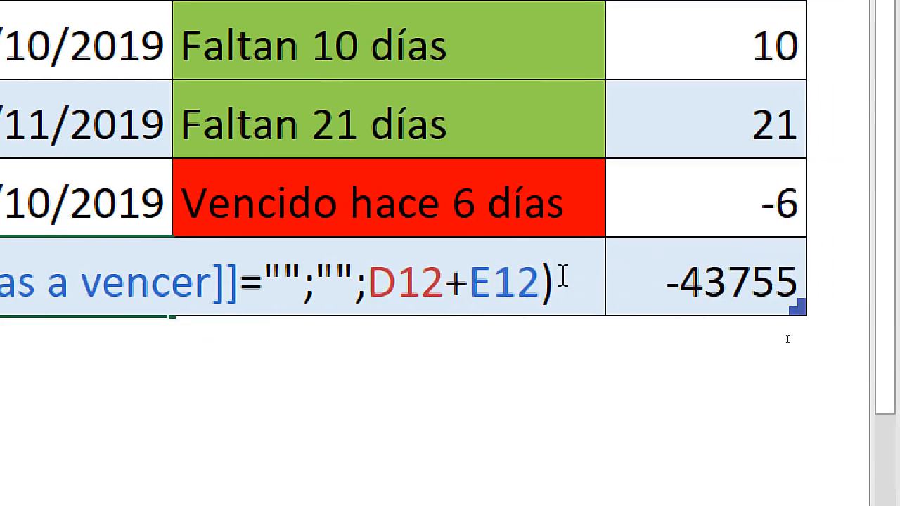
{"action": "key", "text": "ctrl+Return"}
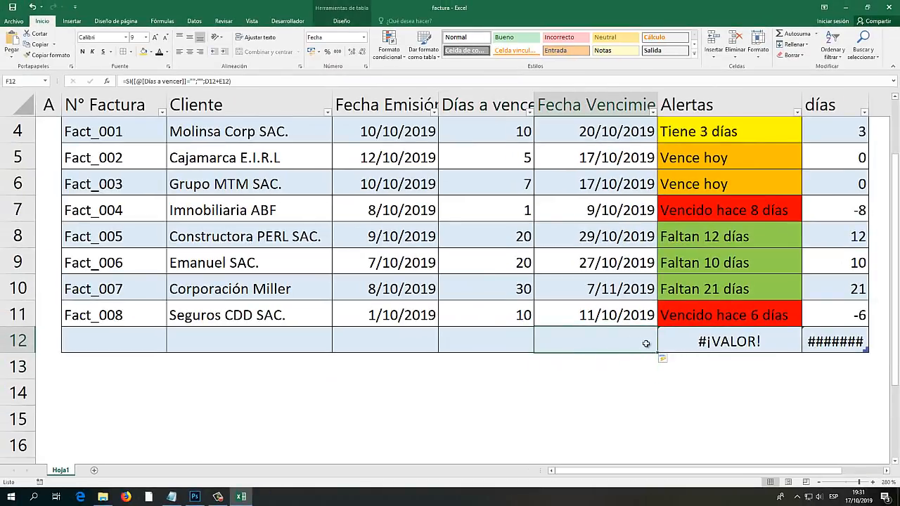
Extend the invoice table with new empty rows 13 to 17 by advancing past its last cell.
{"action": "key", "text": "Tab"}
{"action": "key", "text": "Tab"}
{"action": "key", "text": "Tab"}
{"action": "key", "text": "Tab"}
{"action": "key", "text": "Tab"}
{"action": "key", "text": "Tab"}
{"action": "key", "text": "Tab"}
{"action": "key", "text": "Tab"}
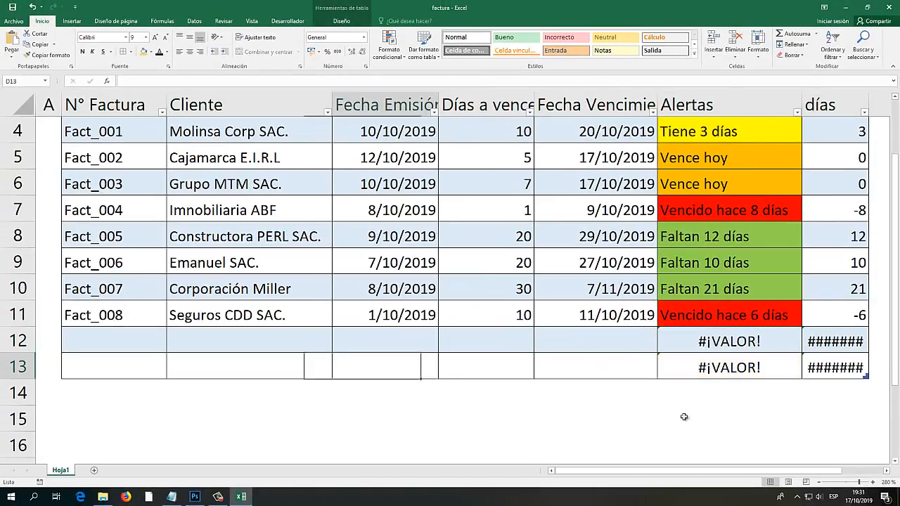
{"action": "key", "text": "Tab"}
{"action": "key", "text": "Tab"}
{"action": "key", "text": "Tab"}
{"action": "key", "text": "Tab"}
{"action": "key", "text": "Tab"}
{"action": "key", "text": "Tab"}
{"action": "key", "text": "Tab"}
{"action": "key", "text": "Tab"}
{"action": "key", "text": "Tab"}
{"action": "key", "text": "Tab"}
{"action": "key", "text": "Tab"}
{"action": "key", "text": "Tab"}
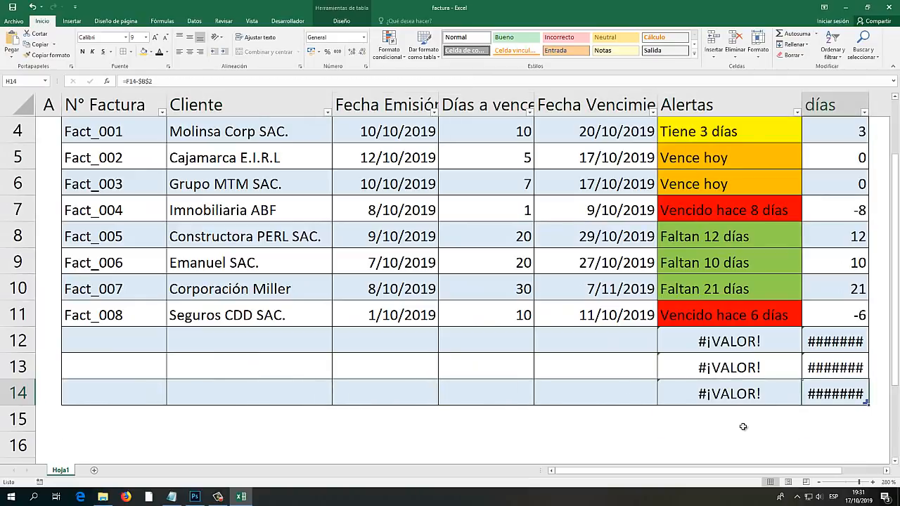
{"action": "key", "text": "Tab"}
{"action": "key", "text": "Tab"}
{"action": "key", "text": "Tab"}
{"action": "key", "text": "Tab"}
{"action": "key", "text": "Tab"}
{"action": "key", "text": "Tab"}
{"action": "key", "text": "Tab"}
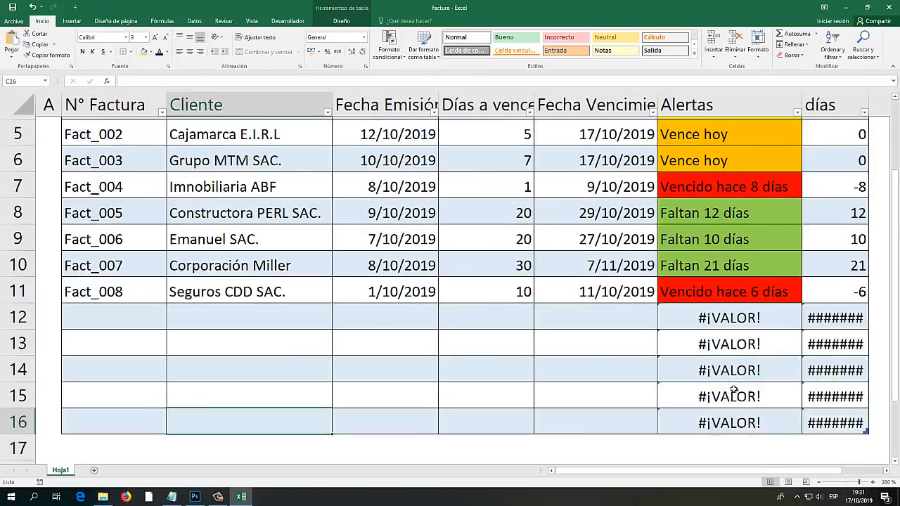
{"action": "scroll", "coordinate": [734, 388], "scroll_direction": "down", "scroll_amount": 3}
{"action": "key", "text": "Tab"}
{"action": "key", "text": "Tab"}
{"action": "key", "text": "Tab"}
{"action": "key", "text": "Tab"}
{"action": "key", "text": "Tab"}
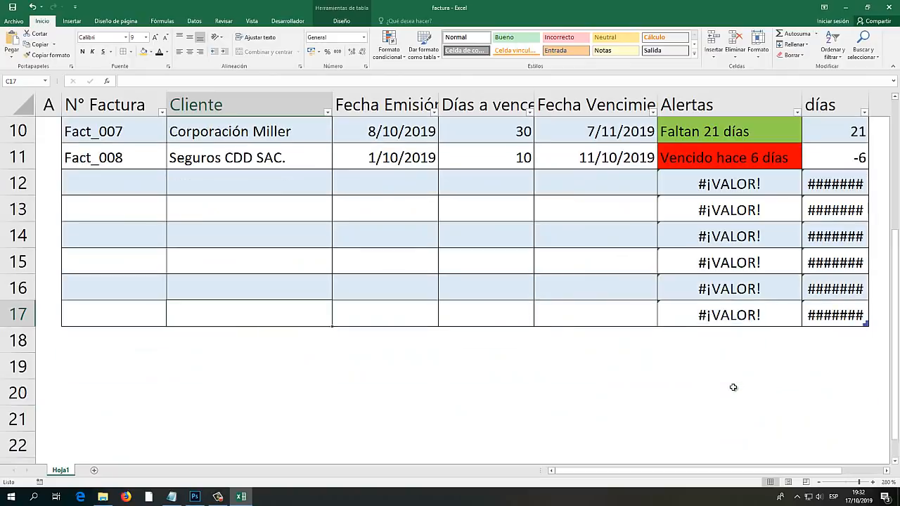
Examine the Alertas cells G12:G17 of the empty rows and the formula in G12.
{"action": "scroll", "coordinate": [734, 387], "scroll_direction": "up", "scroll_amount": 1}
{"action": "left_click_drag", "start_coordinate": [740, 262], "coordinate": [732, 393]}
{"action": "left_click", "coordinate": [736, 262]}
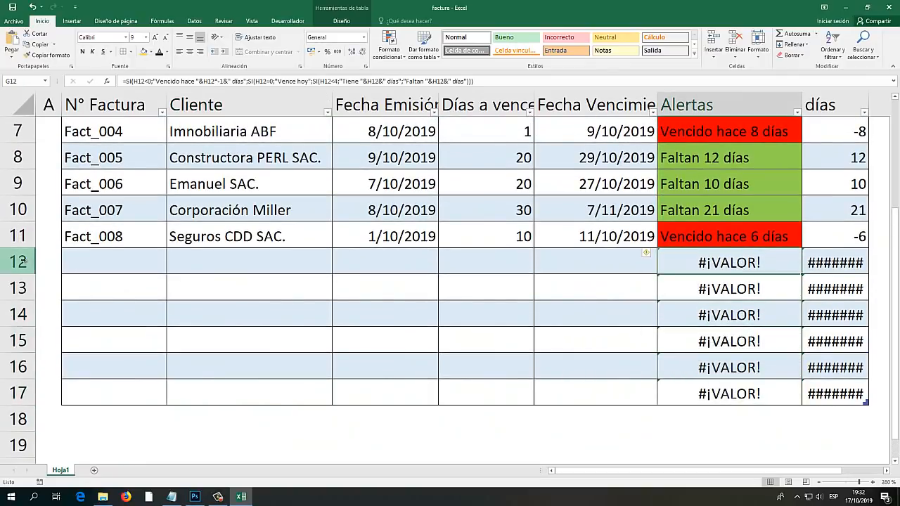
Select entire rows 12 to 18 and open the options for those rows.
{"action": "left_click_drag", "start_coordinate": [17, 261], "coordinate": [18, 419]}
{"action": "right_click", "coordinate": [17, 419]}
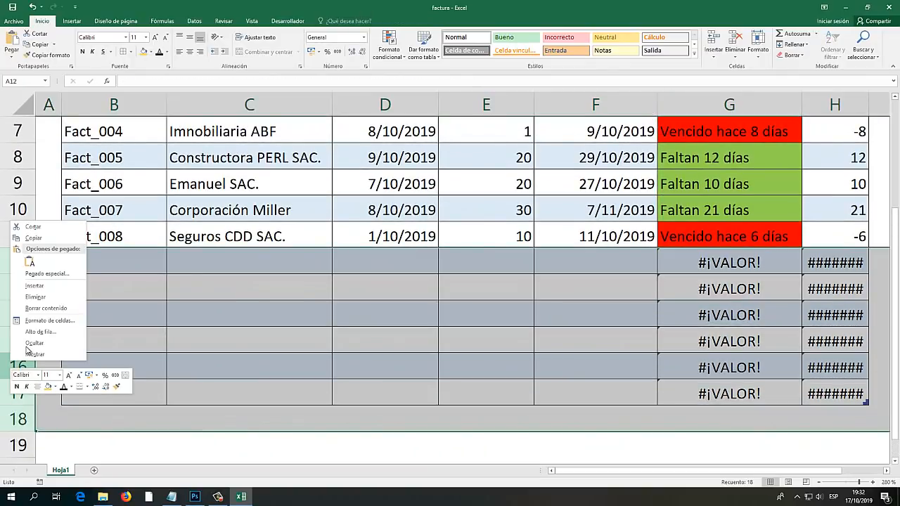
Delete the selected rows from row 12 down, beneath the invoice Fact_008, and select cell G4.
{"action": "left_click", "coordinate": [39, 297]}
{"action": "scroll", "coordinate": [307, 398], "scroll_direction": "up", "scroll_amount": 2}
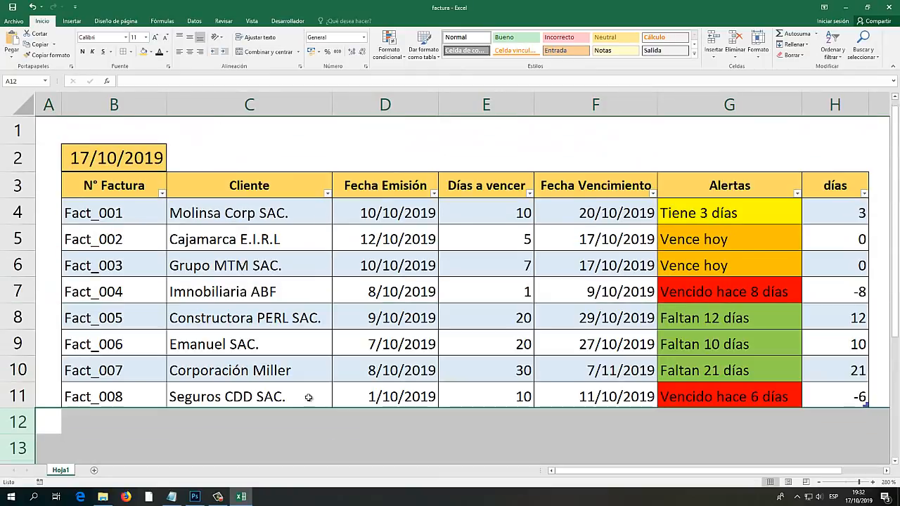
{"action": "left_click", "coordinate": [705, 215]}
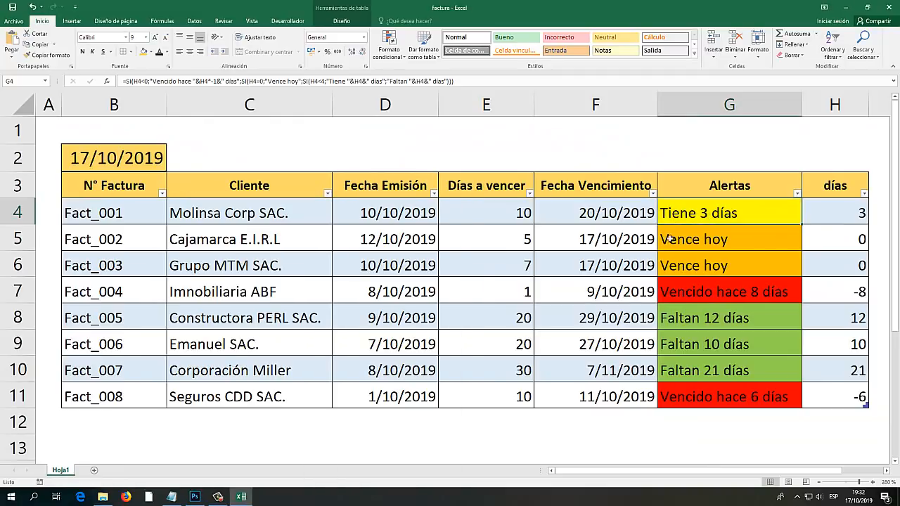
Open a blank Bloc de notas (Notepad) document over the table's lower rows and draft SI(E4) in it.
{"action": "left_click", "coordinate": [34, 497]}
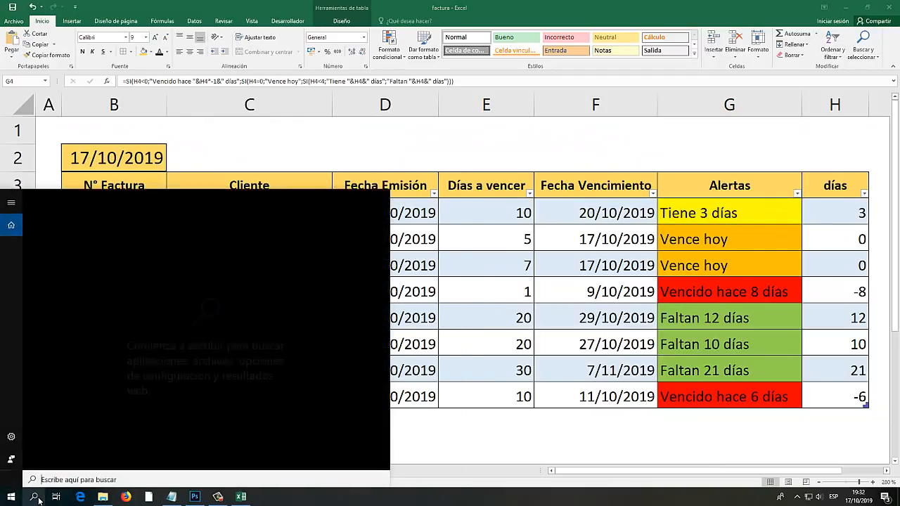
{"action": "type", "text": "bloc"}
{"action": "key", "text": "Return"}
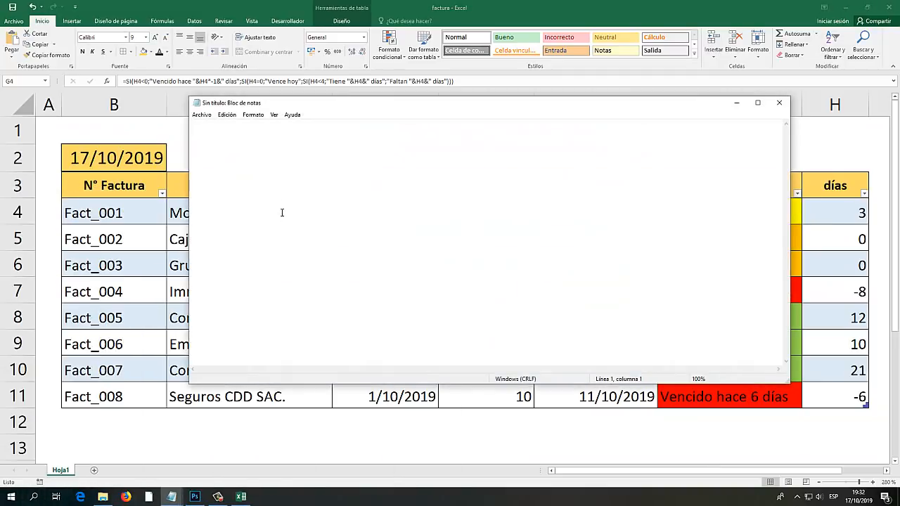
{"action": "left_click_drag", "start_coordinate": [327, 107], "coordinate": [346, 306]}
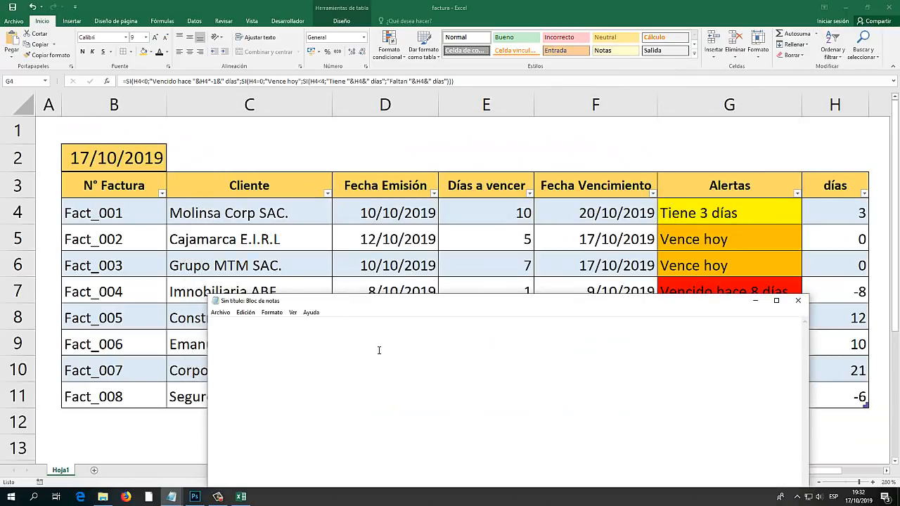
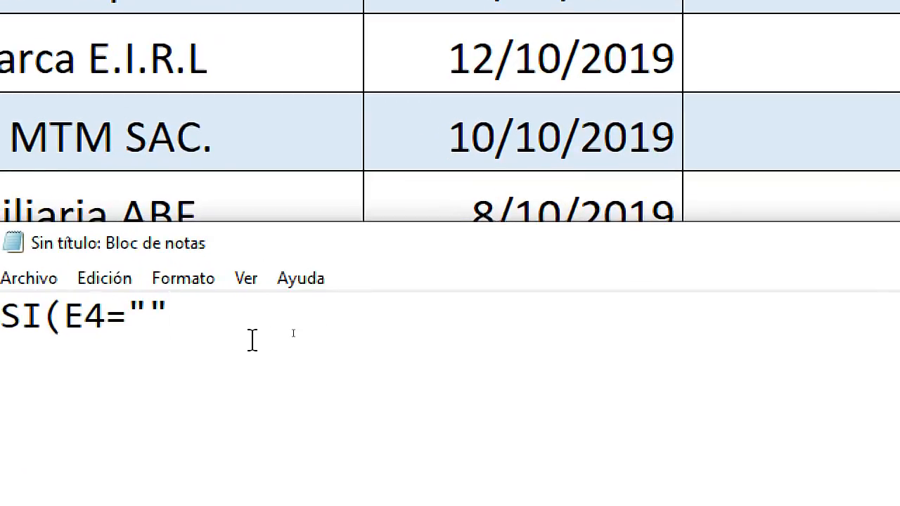
{"action": "key", "text": "ctrl+z"}
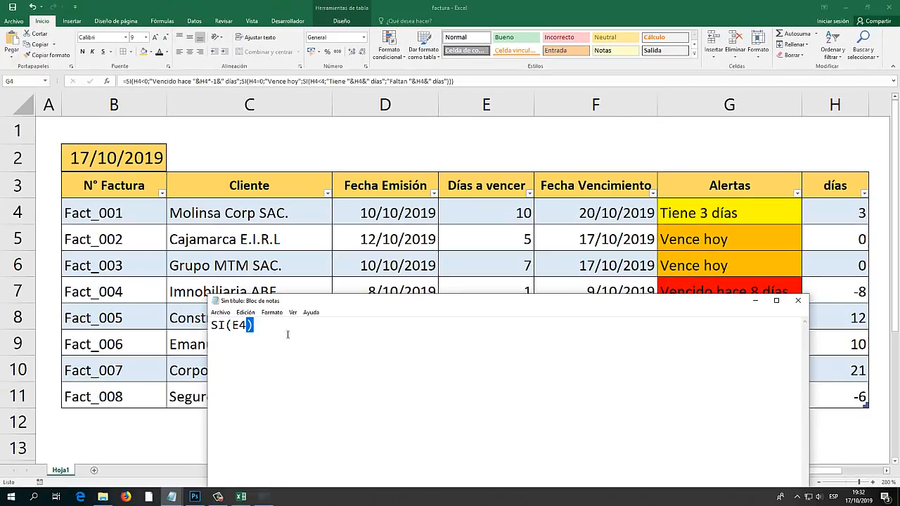
Set the Notepad font size to 48 and move its window clear of the Alertas column.
{"action": "left_click_drag", "start_coordinate": [363, 347], "coordinate": [3, 316]}
{"action": "left_click", "coordinate": [184, 278]}
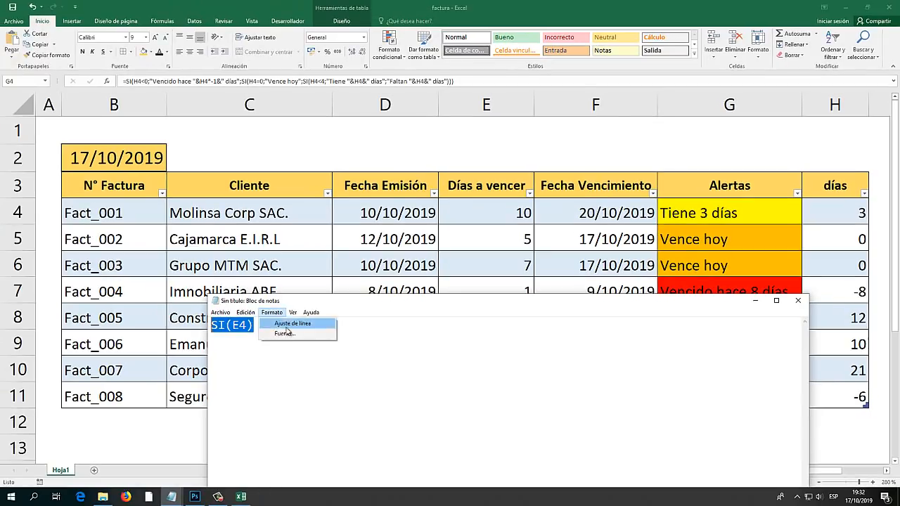
{"action": "left_click", "coordinate": [284, 333]}
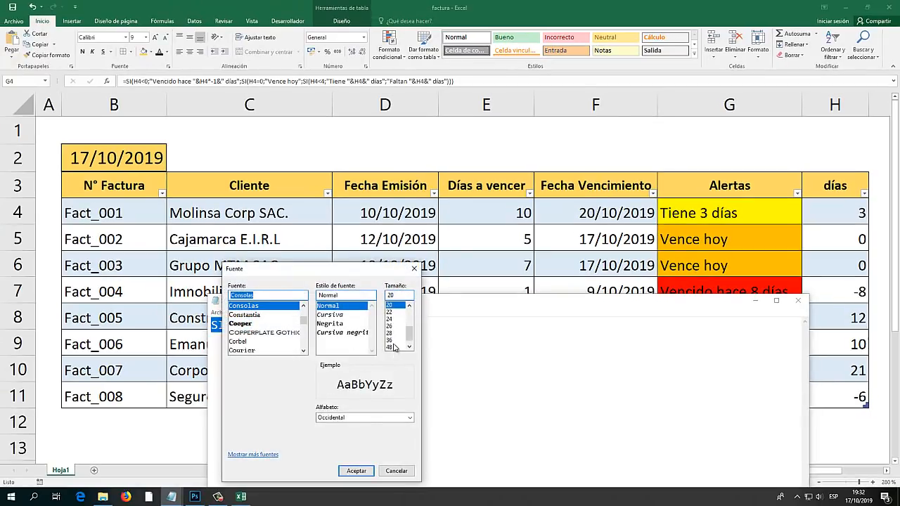
{"action": "left_click", "coordinate": [392, 347]}
{"action": "left_click", "coordinate": [359, 471]}
{"action": "left_click_drag", "start_coordinate": [403, 303], "coordinate": [262, 96]}
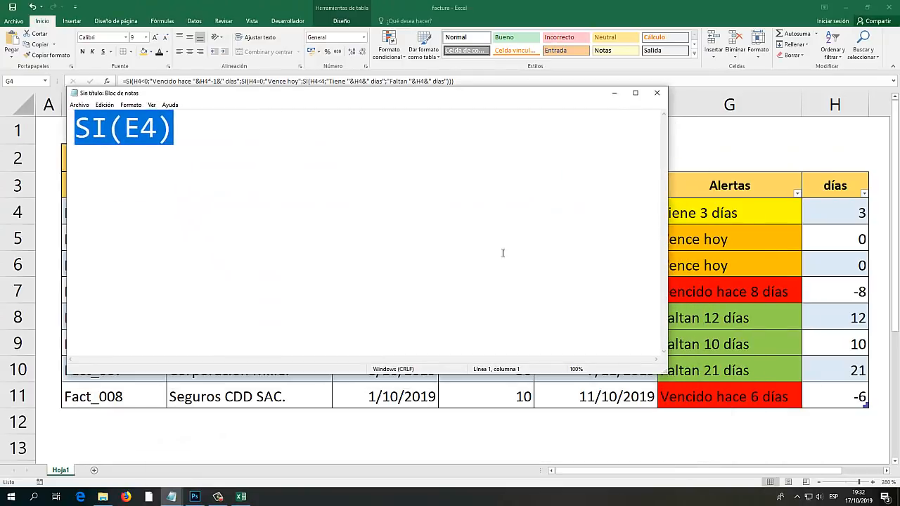
Switch to the factura workbook and extend the invoice table by one empty row, row 12.
{"action": "left_click", "coordinate": [629, 398]}
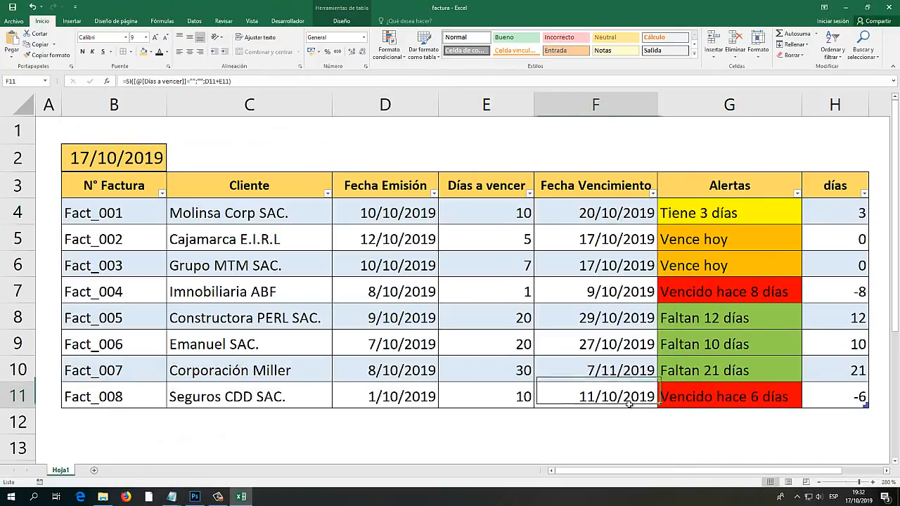
{"action": "left_click_drag", "start_coordinate": [629, 398], "coordinate": [684, 429]}
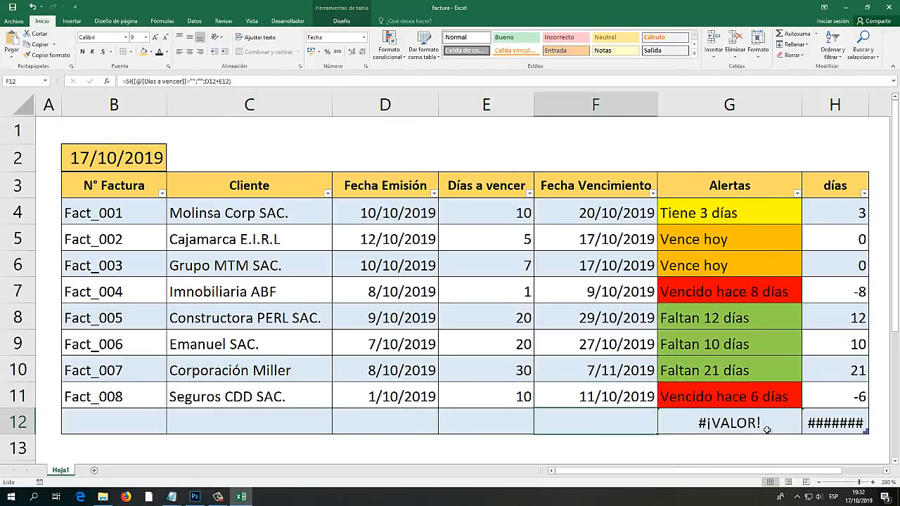
Switch back to Notepad and expand the drafted formula to =SI(E4=""), testing whether E4 is empty.
{"action": "left_click", "coordinate": [170, 497]}
{"action": "left_click", "coordinate": [203, 475]}
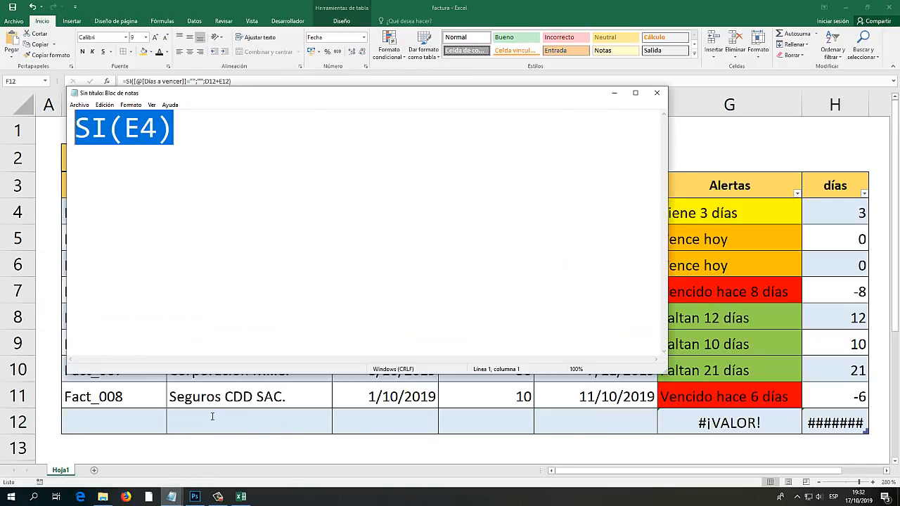
{"action": "left_click_drag", "start_coordinate": [246, 106], "coordinate": [518, 319]}
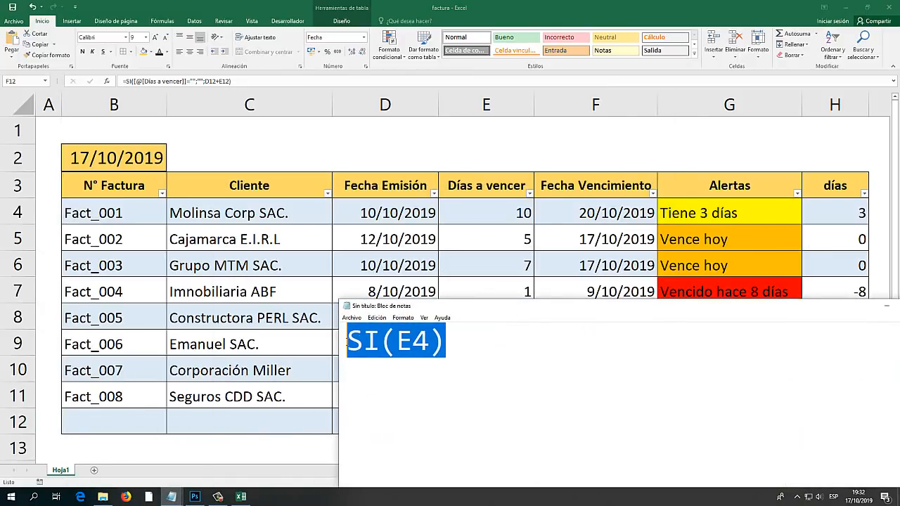
{"action": "left_click", "coordinate": [346, 343]}
{"action": "type", "text": "=SI(E4"}
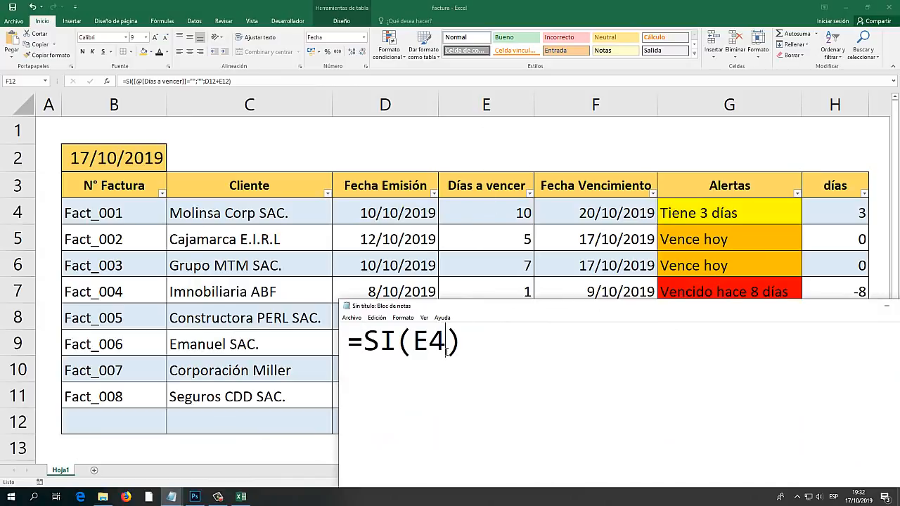
{"action": "type", "text": "=\"\""}
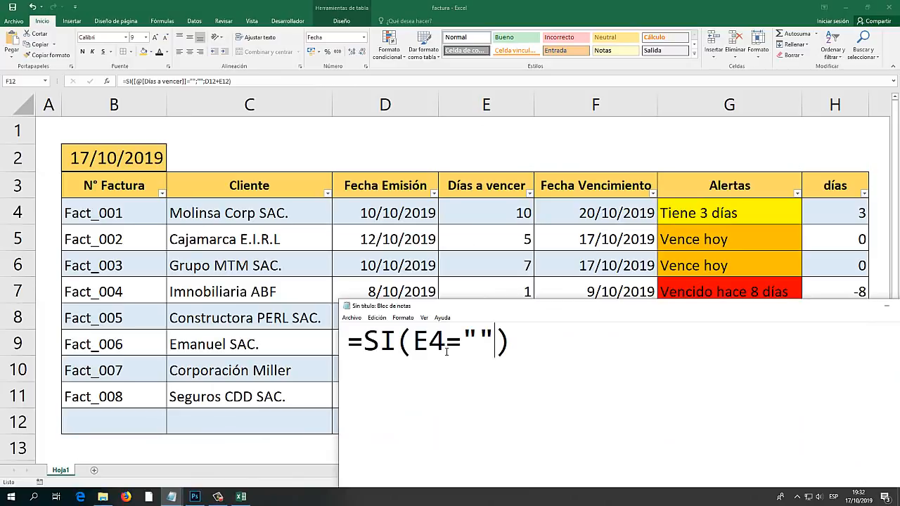
Add "VACIO" as the value if true and "" as the value if false to the drafted SI formula.
{"action": "type", "text": ";"}
{"action": "type", "text": "\"vA"}
{"action": "key", "text": "BackSpace"}
{"action": "key", "text": "BackSpace"}
{"action": "type", "text": "VACIO"}
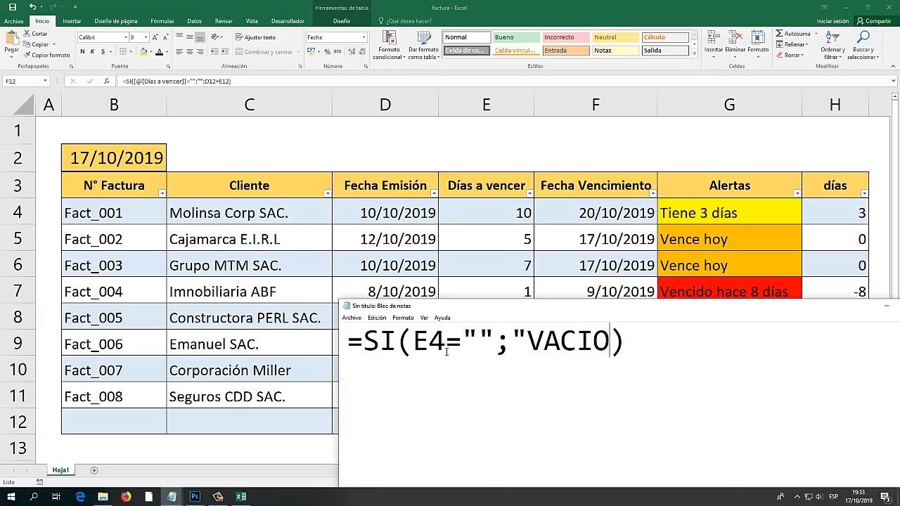
{"action": "type", "text": "\";\"\""}
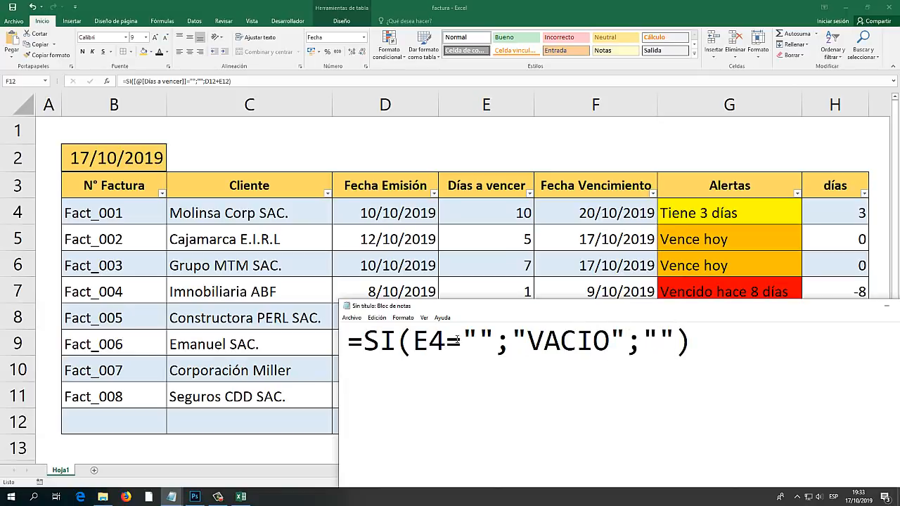
Switch to the factura workbook and copy the complete Alertas formula from cell G4.
{"action": "left_click_drag", "start_coordinate": [539, 308], "coordinate": [256, 71]}
{"action": "left_click_drag", "start_coordinate": [398, 104], "coordinate": [360, 102]}
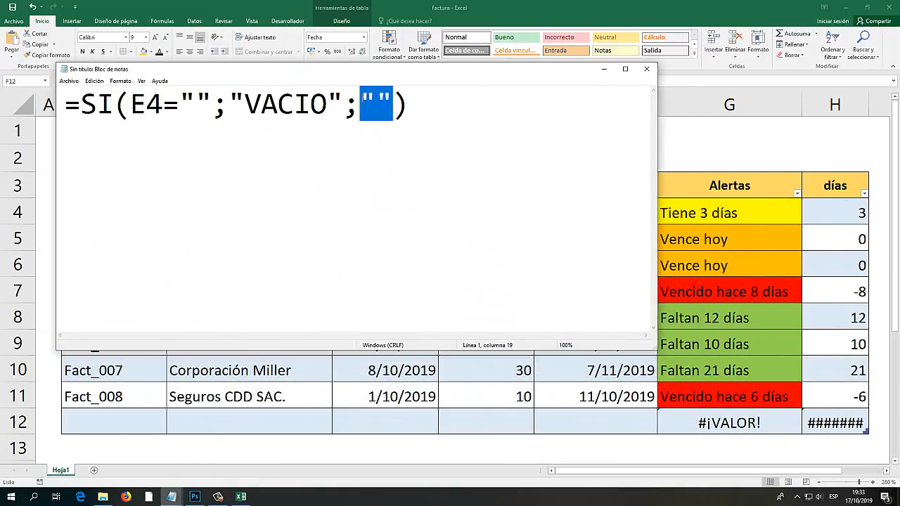
{"action": "left_click", "coordinate": [718, 214]}
{"action": "double_click", "coordinate": [712, 215]}
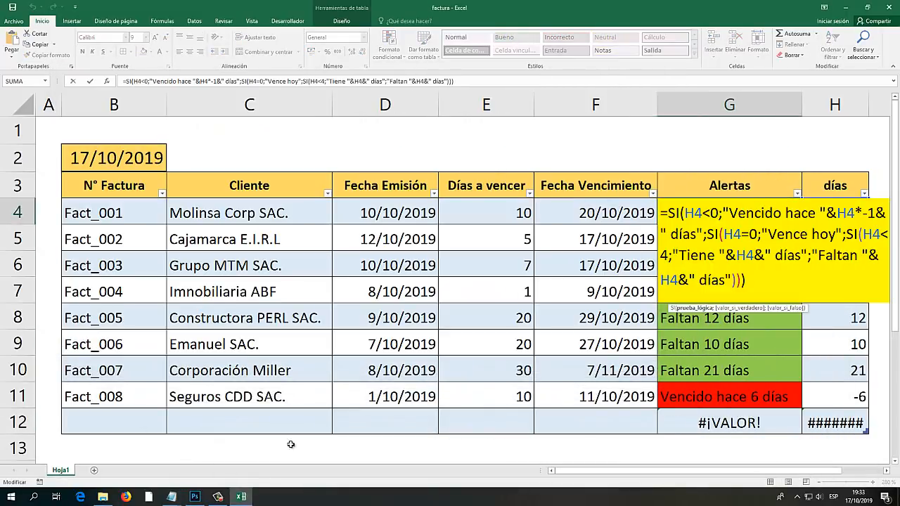
{"action": "left_click", "coordinate": [216, 464]}
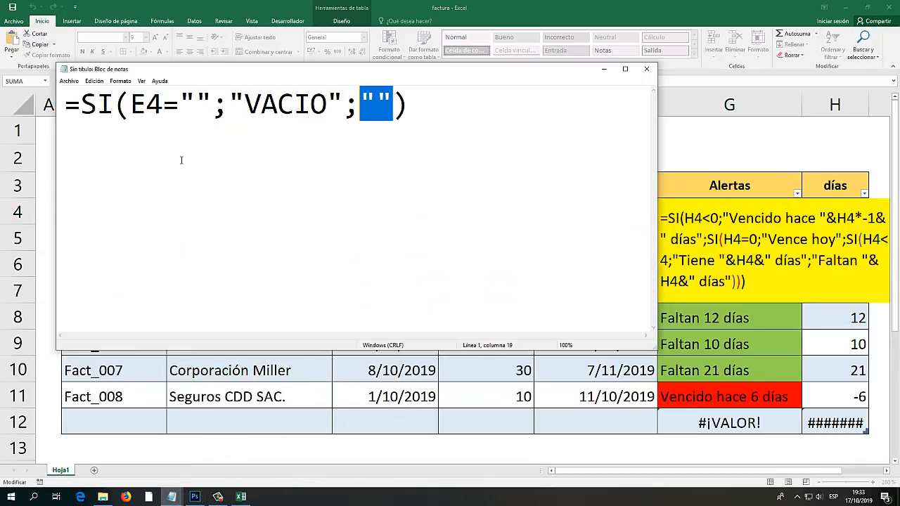
{"action": "left_click", "coordinate": [696, 232]}
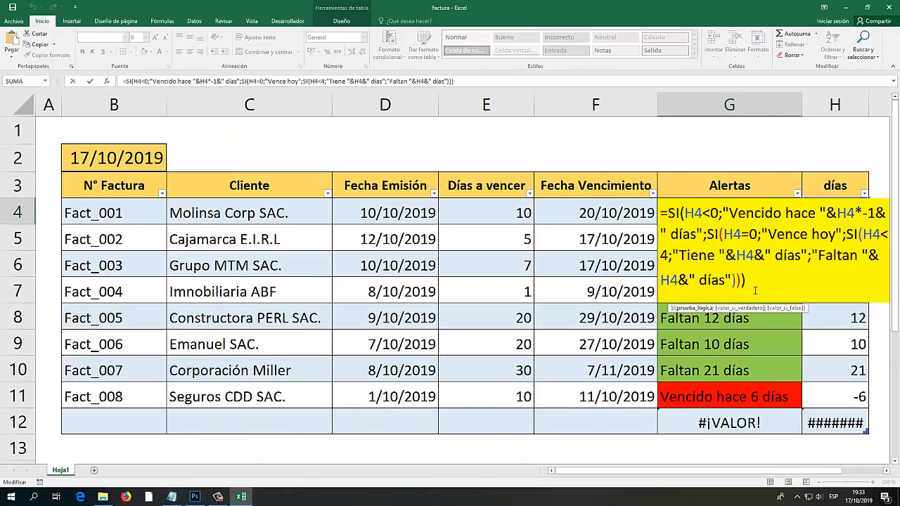
{"action": "left_click_drag", "start_coordinate": [755, 290], "coordinate": [661, 213]}
{"action": "key", "text": "ctrl+c"}
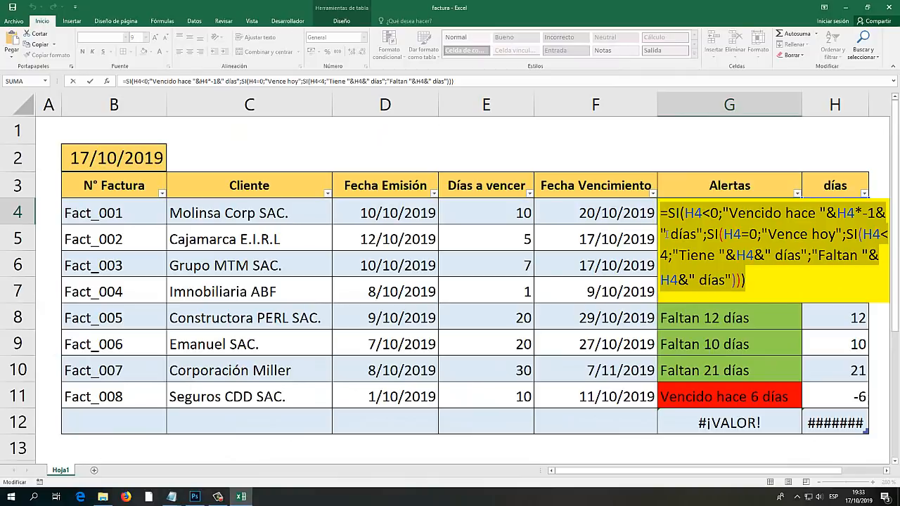
Paste the copied Alertas formula in Notepad two lines below the drafted E4 formula.
{"action": "mouse_move", "coordinate": [172, 497]}
{"action": "left_click", "coordinate": [218, 458]}
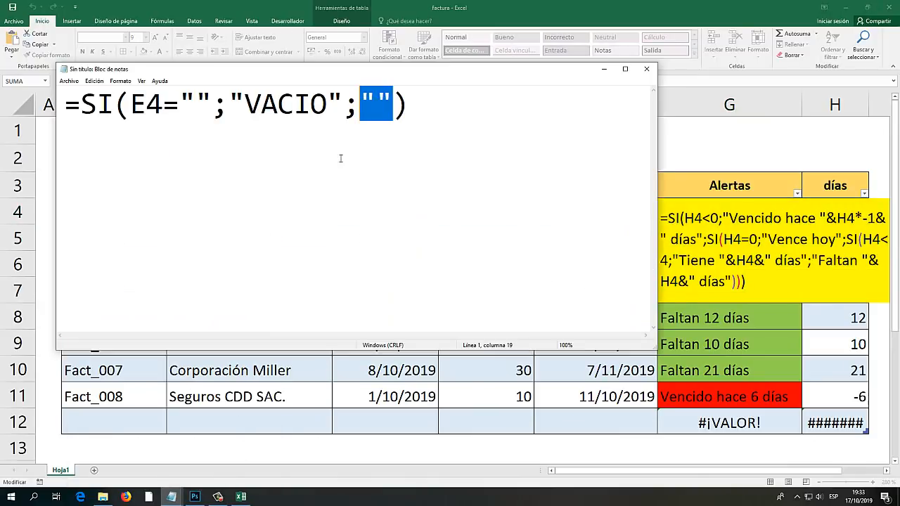
{"action": "left_click", "coordinate": [436, 113]}
{"action": "key", "text": "Return"}
{"action": "key", "text": "Return"}
{"action": "key", "text": "ctrl+v"}
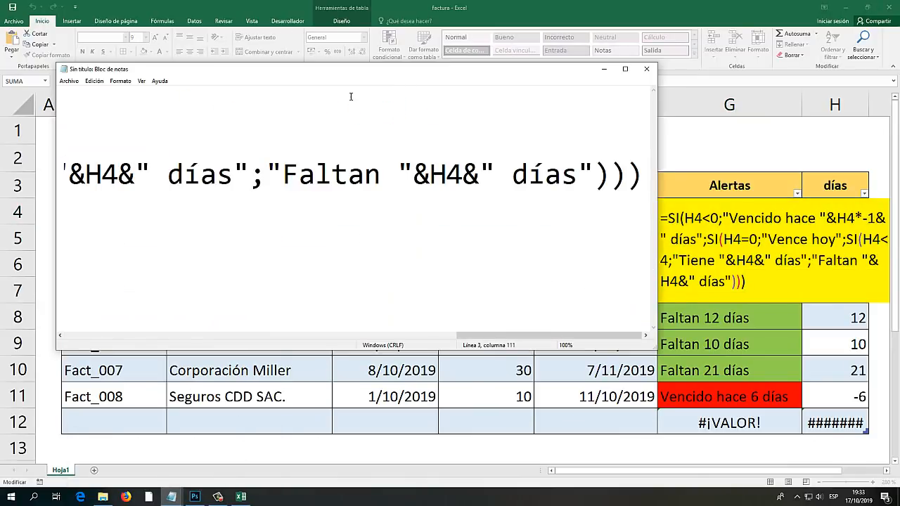
{"action": "left_click_drag", "start_coordinate": [473, 336], "coordinate": [3, 311]}
{"action": "left_click_drag", "start_coordinate": [467, 335], "coordinate": [65, 324]}
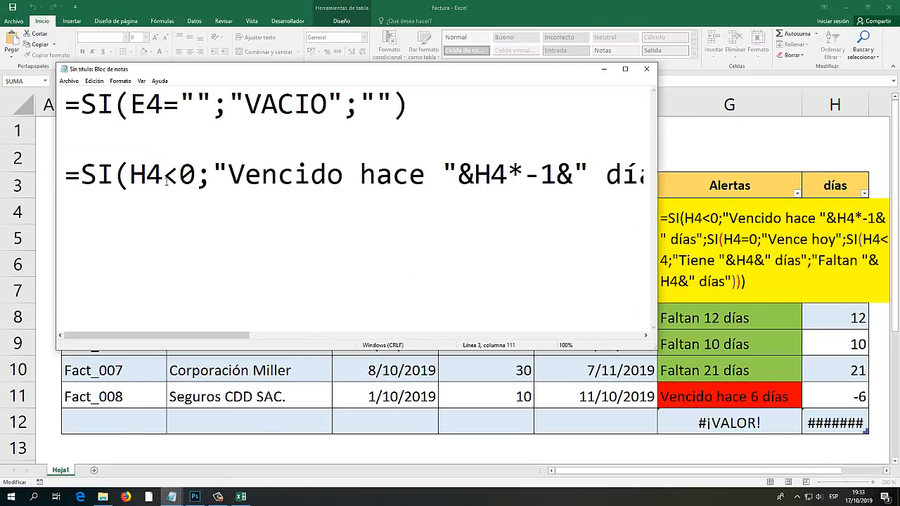
Move the pasted Alertas formula, without its equals sign, into the E4 formula in place of the final "".
{"action": "left_click_drag", "start_coordinate": [88, 113], "coordinate": [6, 124]}
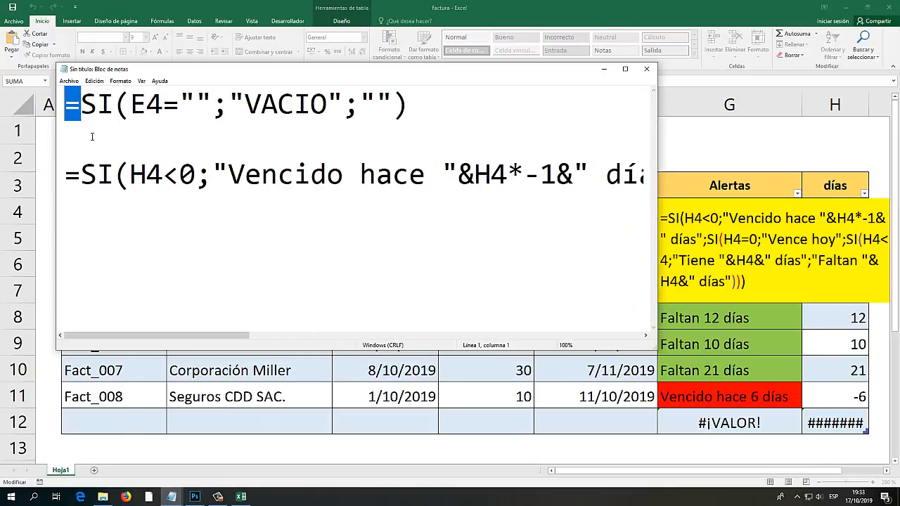
{"action": "left_click_drag", "start_coordinate": [82, 176], "coordinate": [827, 173]}
{"action": "key", "text": "ctrl+c"}
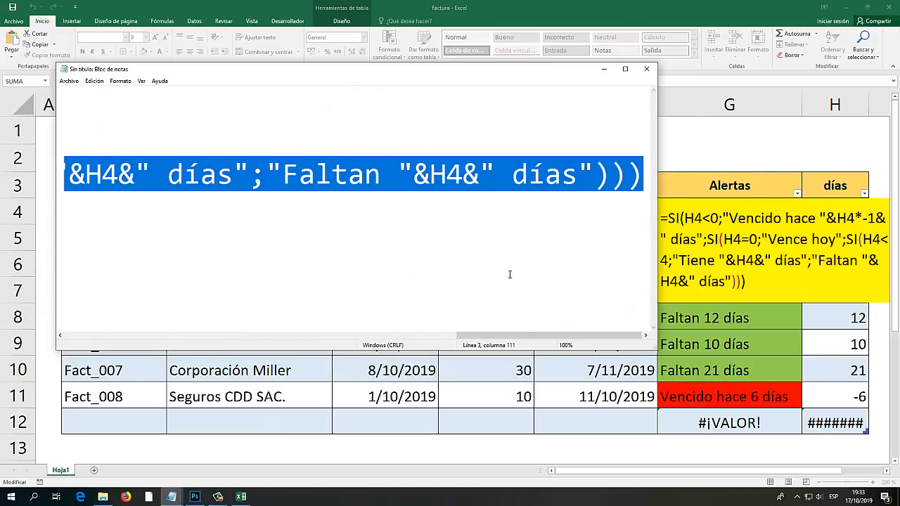
{"action": "key", "text": "BackSpace"}
{"action": "mouse_move", "coordinate": [390, 102]}
{"action": "left_mouse_down"}
{"action": "mouse_move", "coordinate": [363, 105]}
{"action": "mouse_move", "coordinate": [379, 109]}
{"action": "left_mouse_up"}
{"action": "key", "text": "shift+Left"}
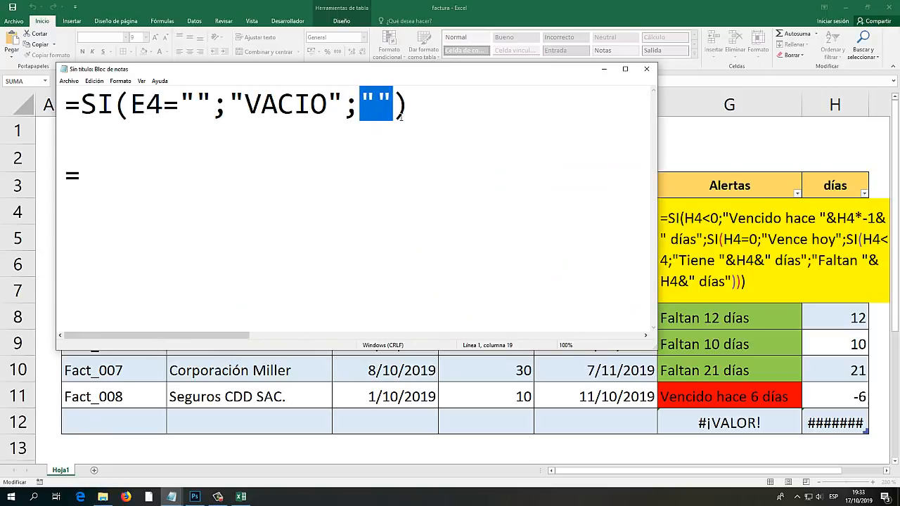
{"action": "key", "text": "ctrl+v"}
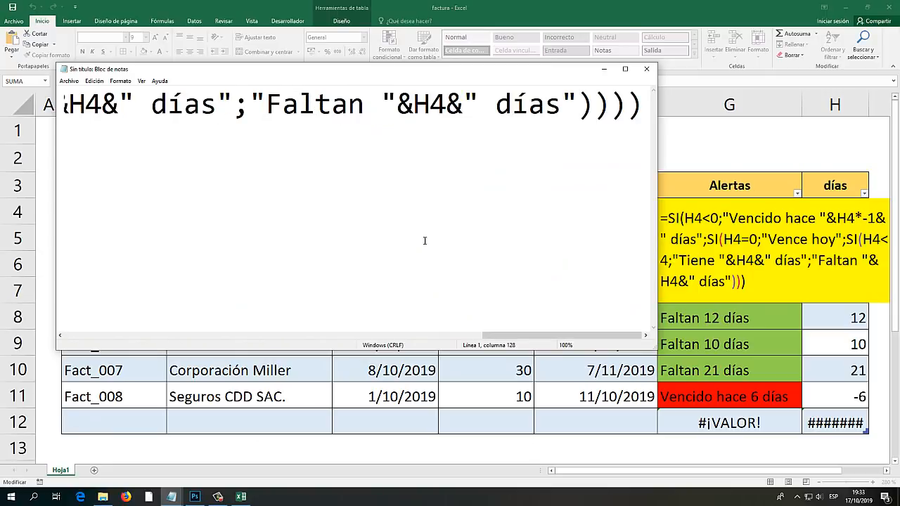
Copy the entire combined formula starting with =SI(E4="";"VACIO" and return to the open cell G4 in the factura workbook.
{"action": "left_click_drag", "start_coordinate": [495, 336], "coordinate": [54, 323]}
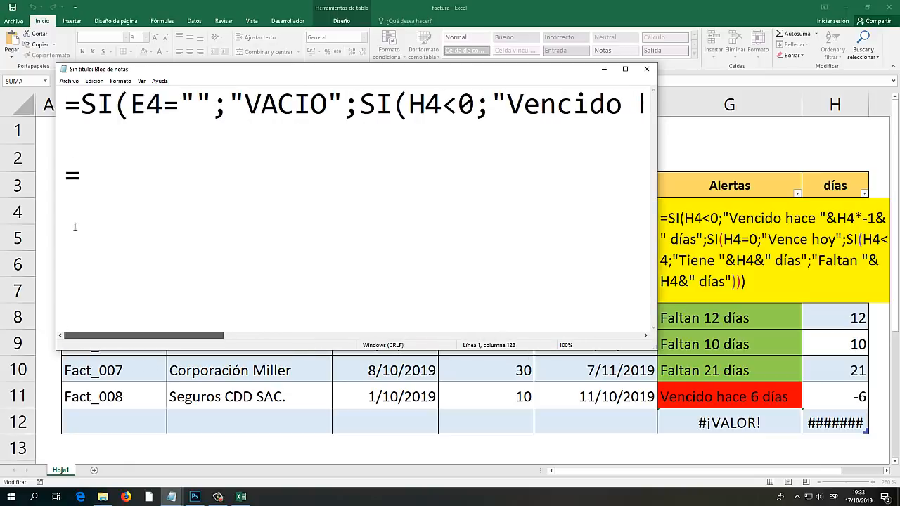
{"action": "left_click", "coordinate": [66, 103]}
{"action": "key", "text": "shift+End"}
{"action": "key", "text": "ctrl+c"}
{"action": "key", "text": "End"}
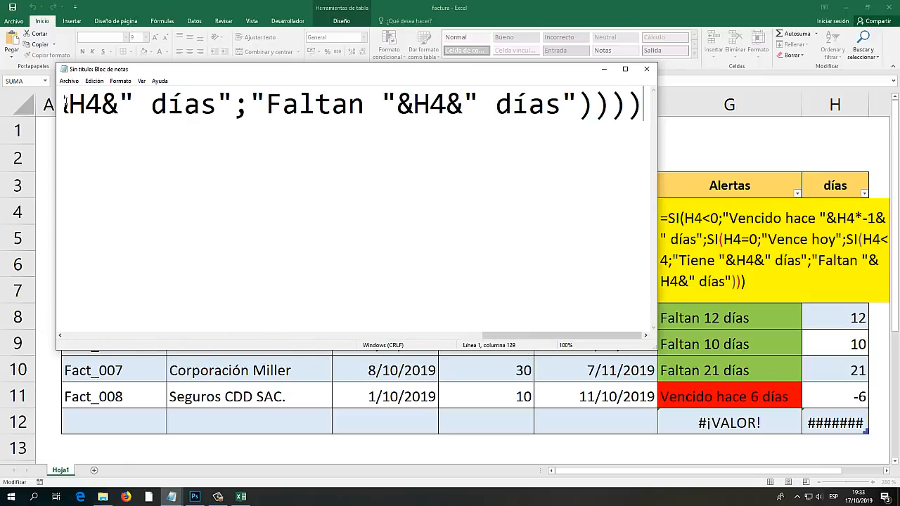
{"action": "key", "text": "ctrl+a"}
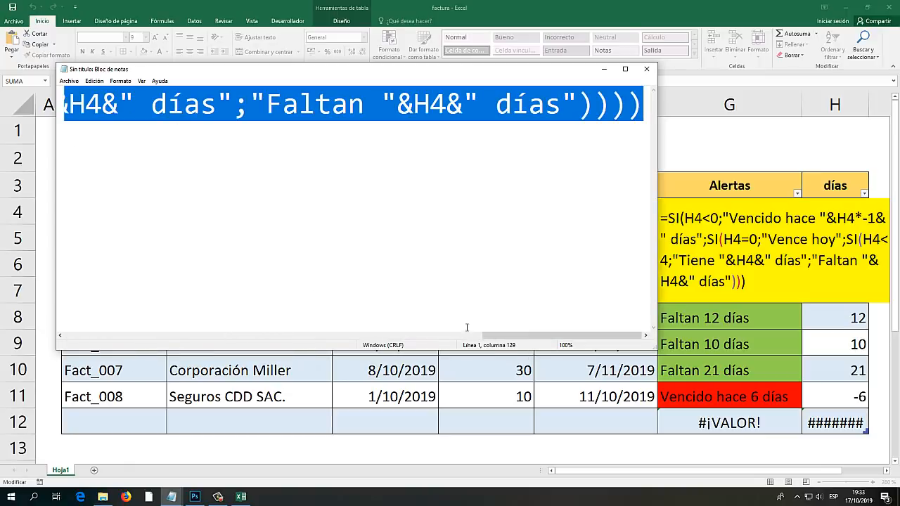
{"action": "left_click_drag", "start_coordinate": [509, 337], "coordinate": [47, 323]}
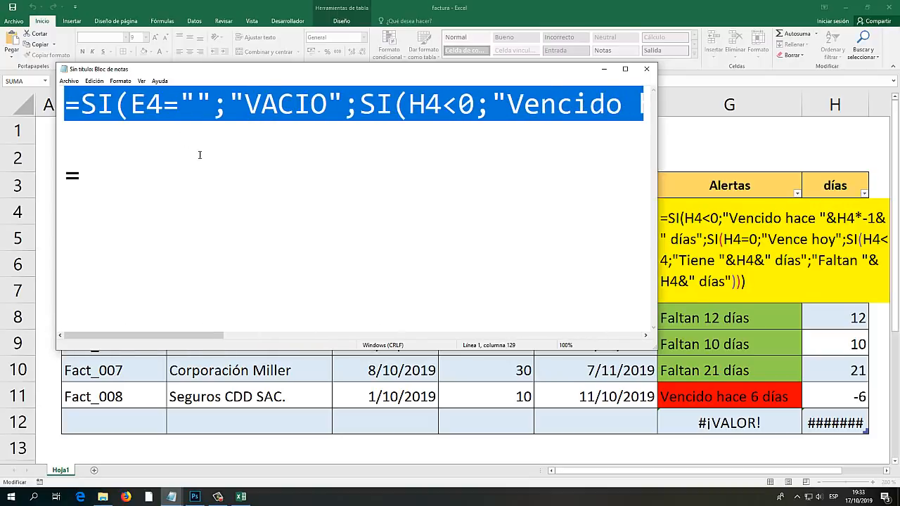
{"action": "left_click", "coordinate": [707, 263]}
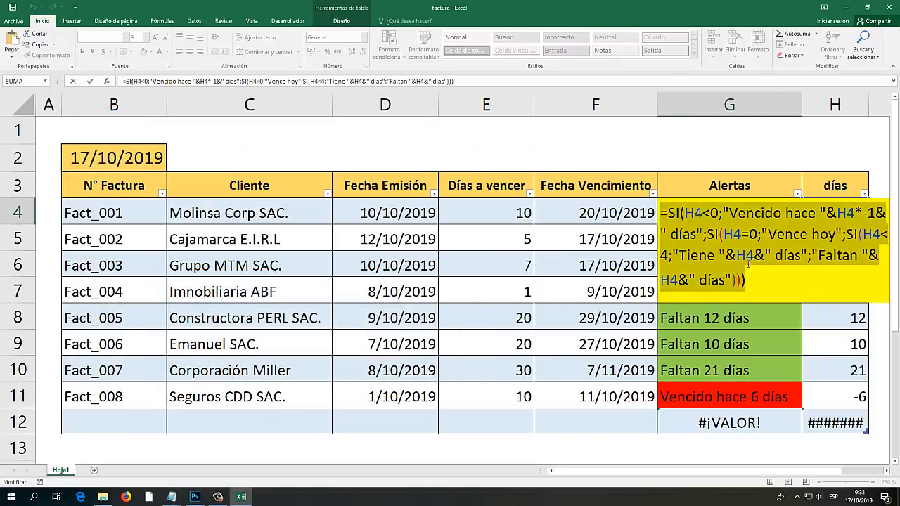
Replace the Alertas formula in G4 with the copied combined SI formula and check cell G12 in the empty row.
{"action": "key", "text": "ctrl+v"}
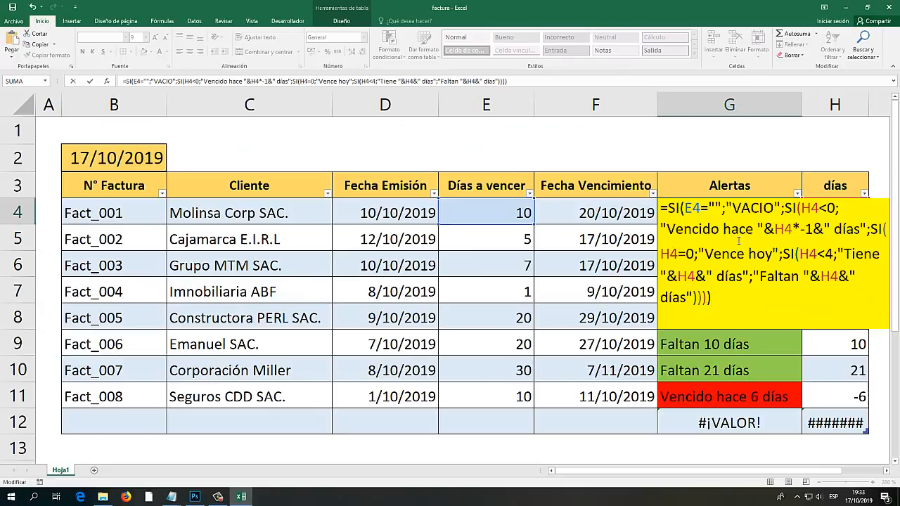
{"action": "key", "text": "Return"}
{"action": "scroll", "coordinate": [707, 373], "scroll_direction": "down", "scroll_amount": 1}
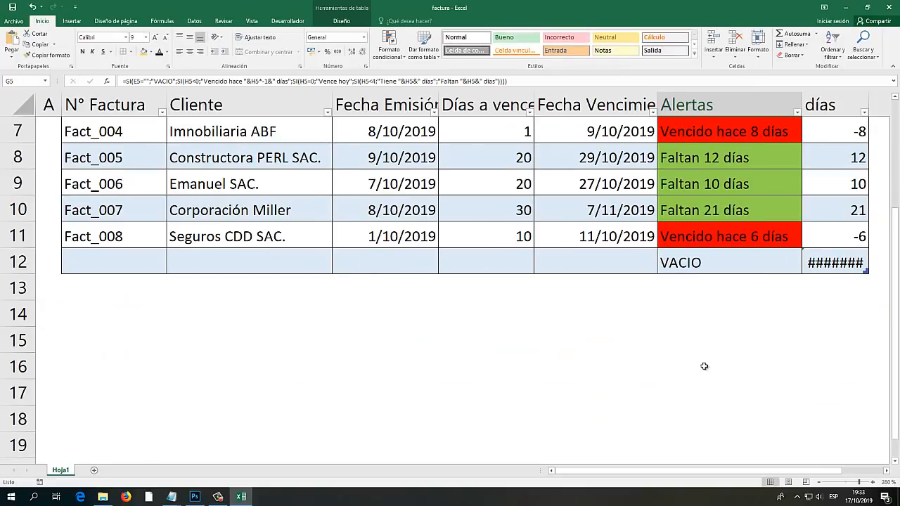
{"action": "left_click", "coordinate": [699, 271]}
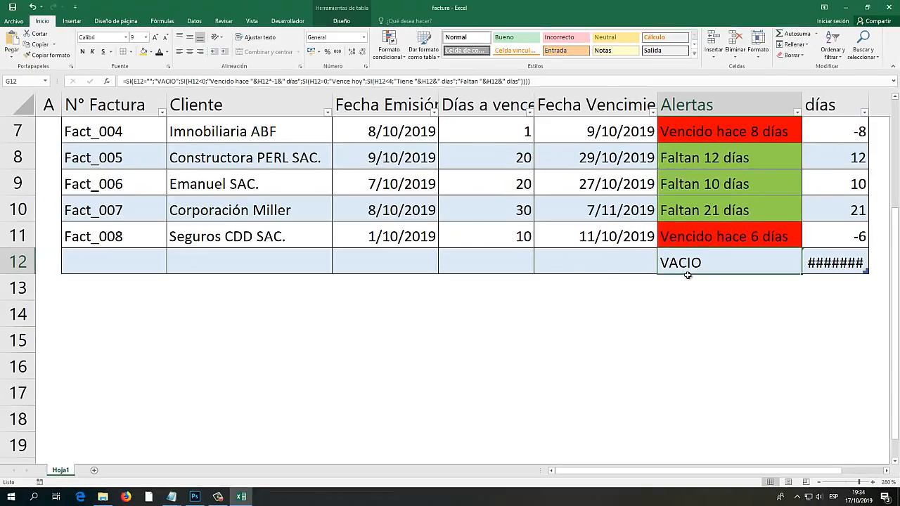
Extend the invoice table with empty rows down to row 16 to test the new Alertas formula.
{"action": "key", "text": "Tab"}
{"action": "key", "text": "Tab"}
{"action": "key", "text": "Tab"}
{"action": "key", "text": "Tab"}
{"action": "key", "text": "Tab"}
{"action": "key", "text": "Tab"}
{"action": "key", "text": "Tab"}
{"action": "key", "text": "Tab"}
{"action": "key", "text": "Tab"}
{"action": "key", "text": "Tab"}
{"action": "key", "text": "Tab"}
{"action": "key", "text": "Tab"}
{"action": "key", "text": "Tab"}
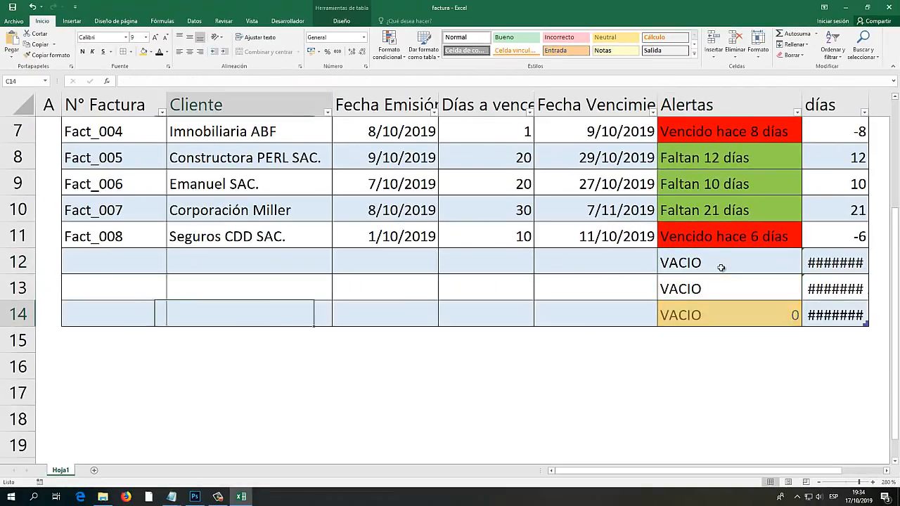
{"action": "key", "text": "Tab"}
{"action": "key", "text": "Tab"}
{"action": "key", "text": "Tab"}
{"action": "key", "text": "Tab"}
{"action": "key", "text": "Tab"}
{"action": "key", "text": "Tab"}
{"action": "key", "text": "Tab"}
{"action": "key", "text": "Tab"}
{"action": "key", "text": "Tab"}
{"action": "key", "text": "Tab"}
{"action": "key", "text": "Tab"}
{"action": "key", "text": "Tab"}
{"action": "key", "text": "Tab"}
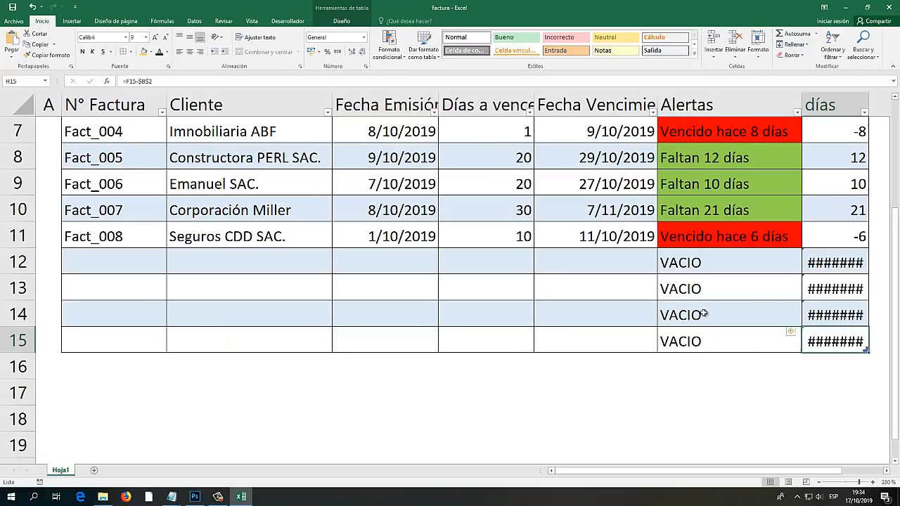
Delete the empty rows 12 to 16 below Fact_008 from the invoice table.
{"action": "left_click_drag", "start_coordinate": [14, 262], "coordinate": [4, 368]}
{"action": "right_click", "coordinate": [7, 313]}
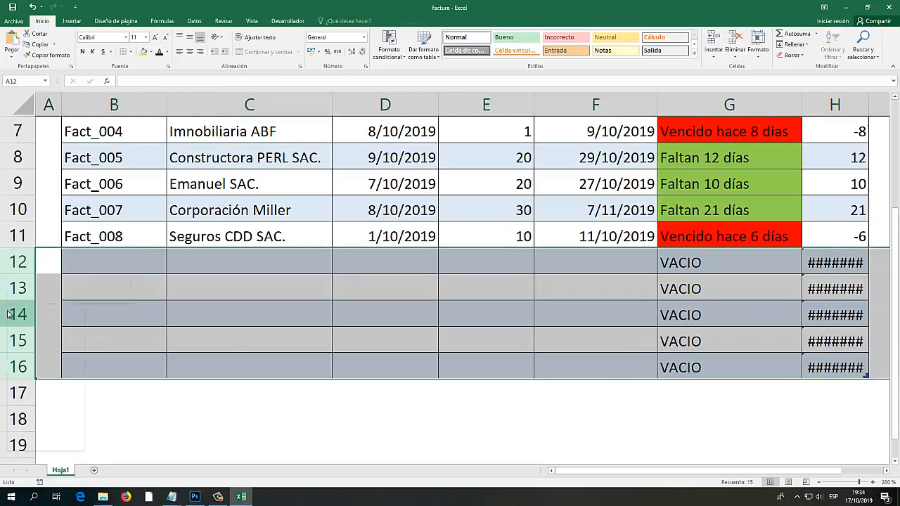
{"action": "left_click", "coordinate": [33, 387]}
{"action": "scroll", "coordinate": [554, 316], "scroll_direction": "up", "scroll_amount": 2}
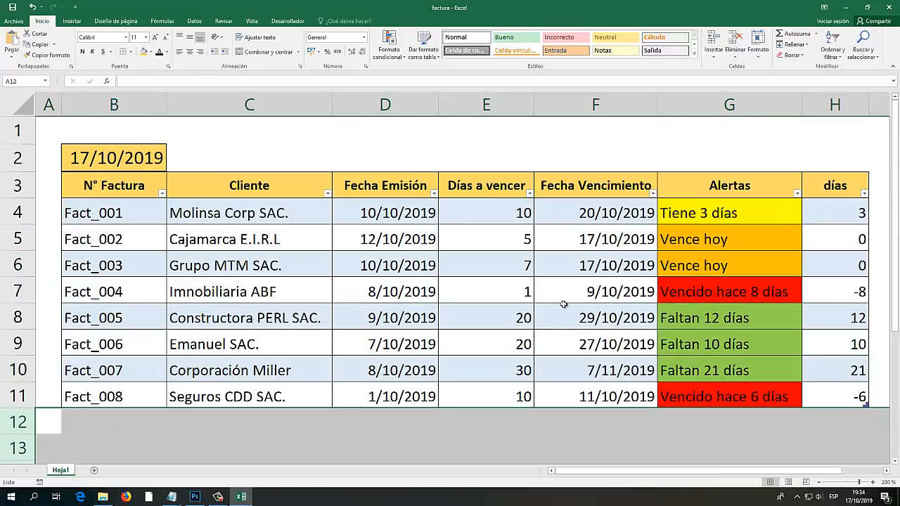
Examine the días values in column H against the alerts of the individual invoices.
{"action": "left_click", "coordinate": [842, 230]}
{"action": "left_click", "coordinate": [844, 212]}
{"action": "left_click", "coordinate": [855, 318]}
{"action": "left_click", "coordinate": [856, 368]}
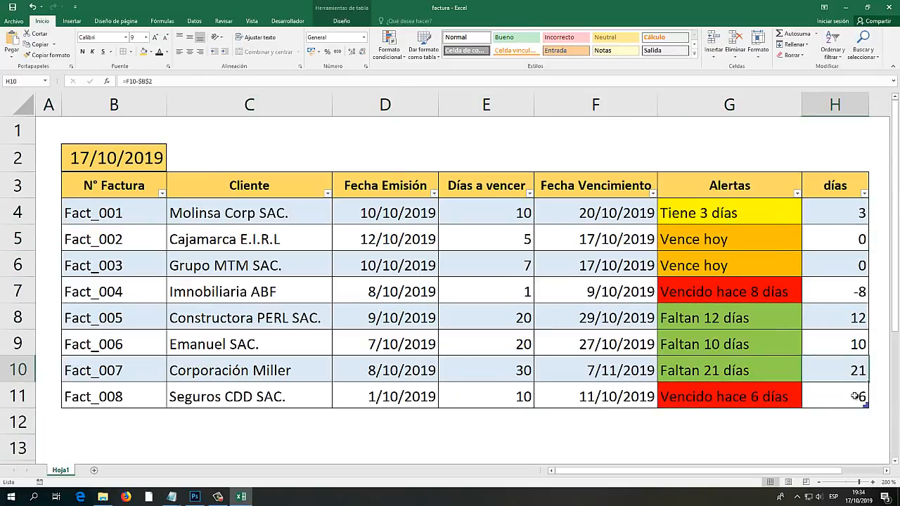
{"action": "left_click", "coordinate": [860, 395]}
{"action": "left_click", "coordinate": [857, 318]}
{"action": "left_click", "coordinate": [855, 239]}
{"action": "left_click", "coordinate": [857, 213]}
{"action": "left_click", "coordinate": [857, 318]}
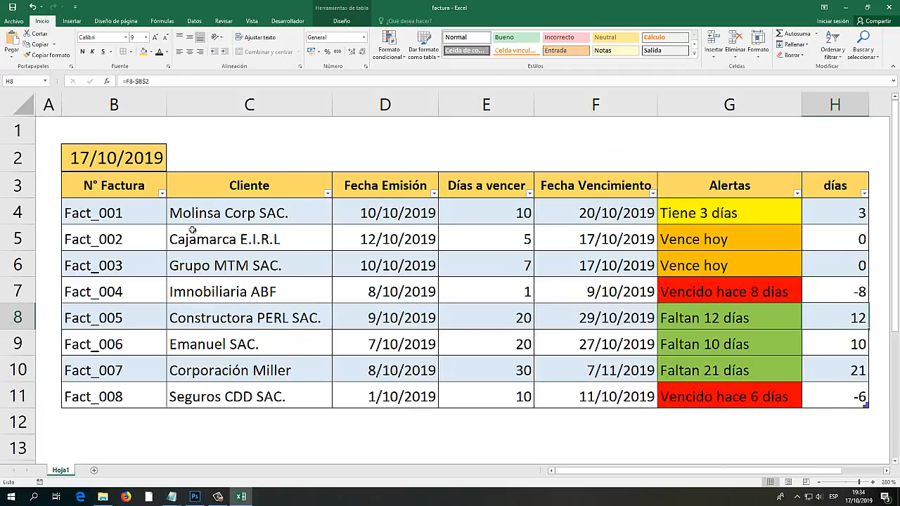
Clear the table selection and save the factura workbook.
{"action": "left_click_drag", "start_coordinate": [106, 165], "coordinate": [848, 401]}
{"action": "left_click", "coordinate": [544, 425]}
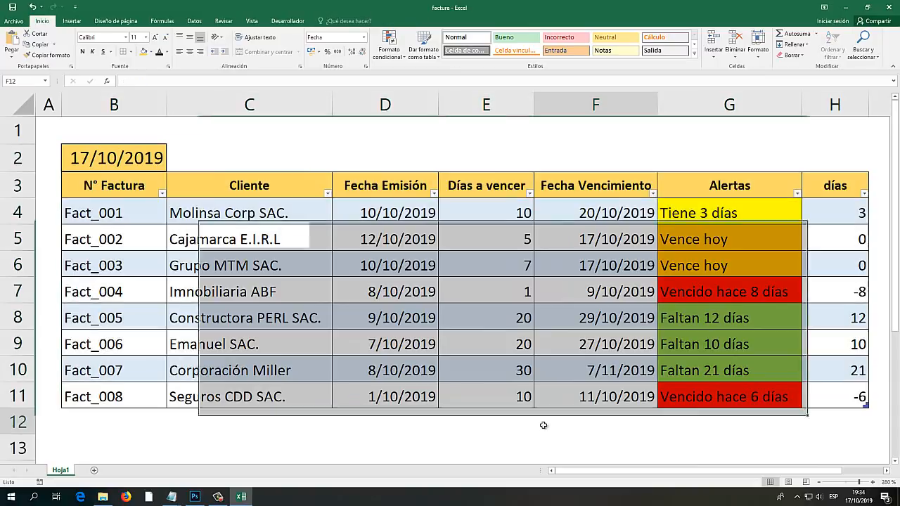
{"action": "left_click", "coordinate": [12, 7]}
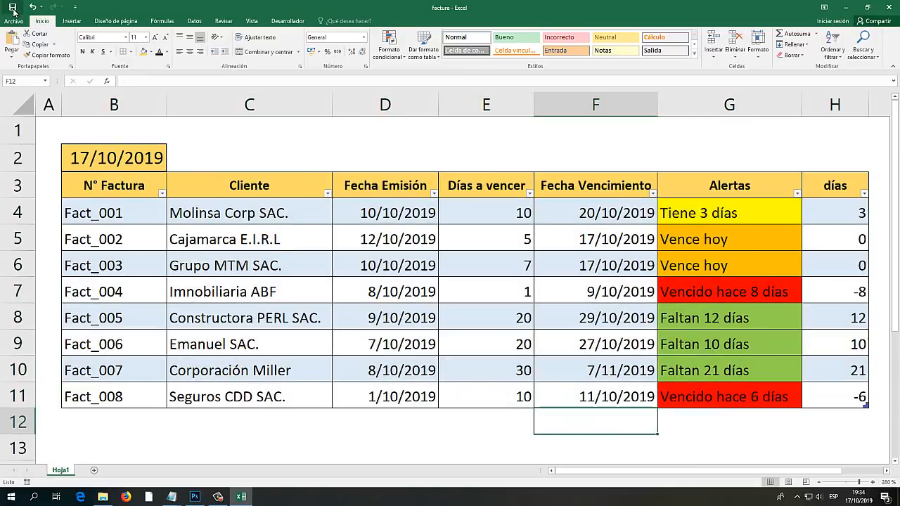
Open the example workbook Vencimiento from the desktop folder, read its opening message with the invoice summary and dismiss it.
{"action": "left_click", "coordinate": [241, 496]}
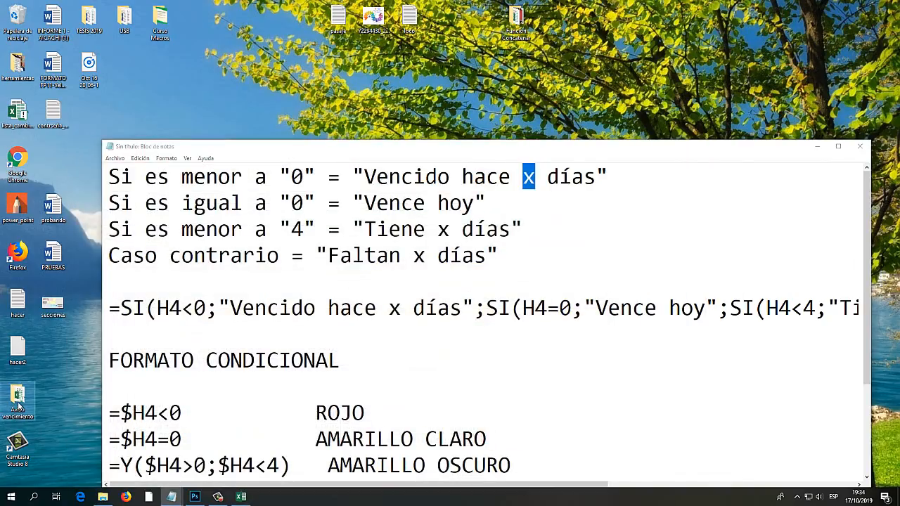
{"action": "double_click", "coordinate": [18, 404]}
{"action": "double_click", "coordinate": [419, 214]}
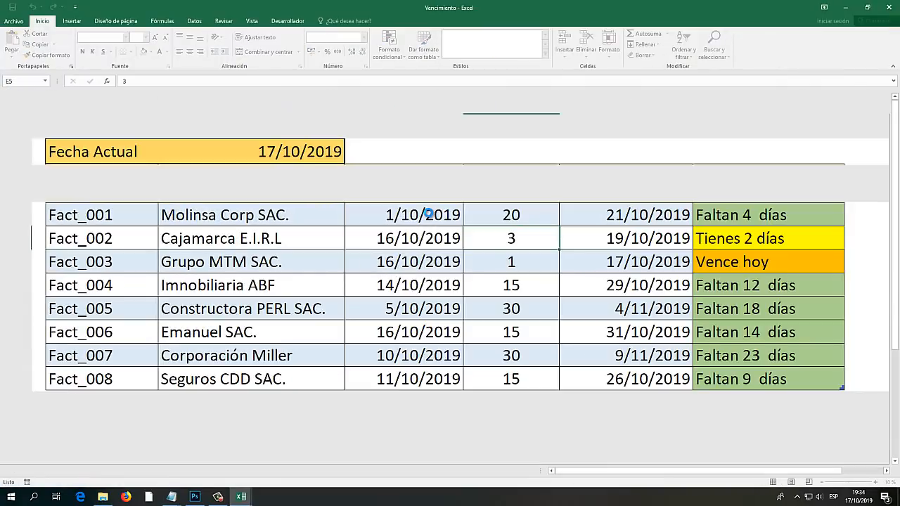
{"action": "left_click_drag", "start_coordinate": [448, 241], "coordinate": [418, 178]}
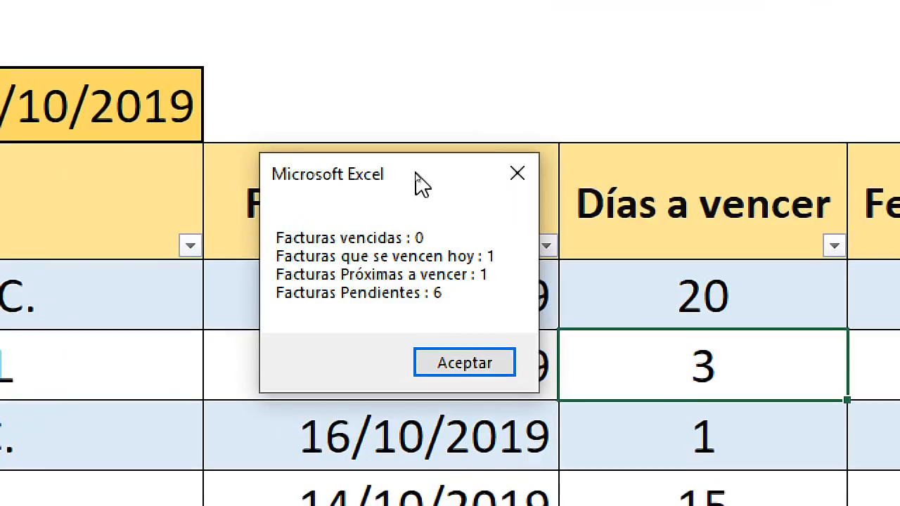
{"action": "left_click_drag", "start_coordinate": [415, 176], "coordinate": [392, 33]}
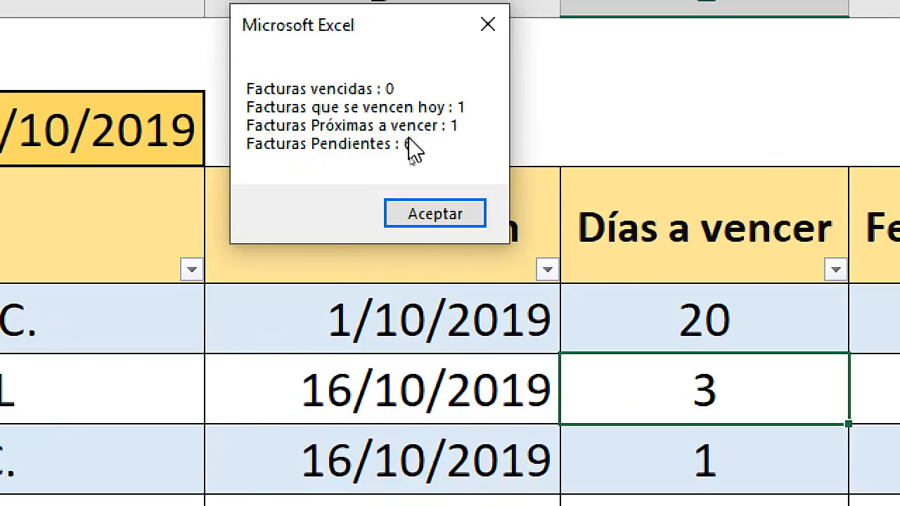
{"action": "left_click", "coordinate": [447, 214]}
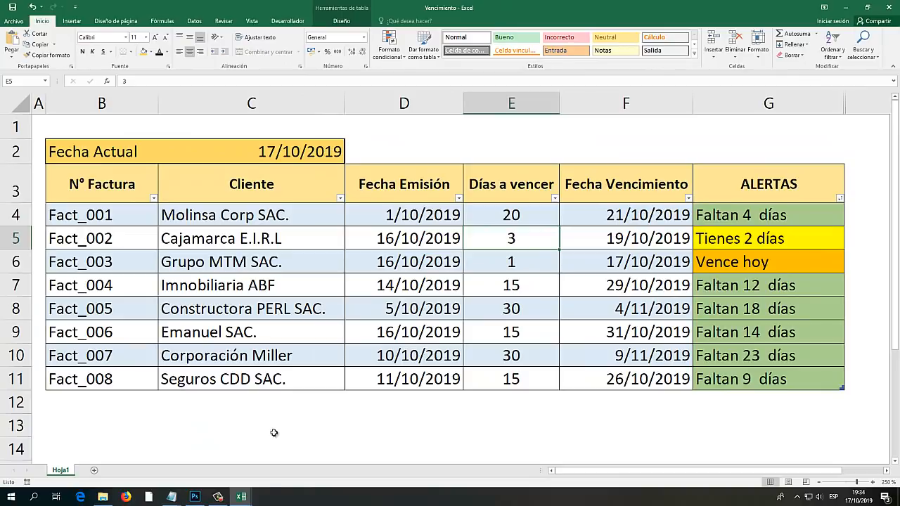
{"action": "mouse_move", "coordinate": [249, 501]}
{"action": "left_click", "coordinate": [209, 468]}
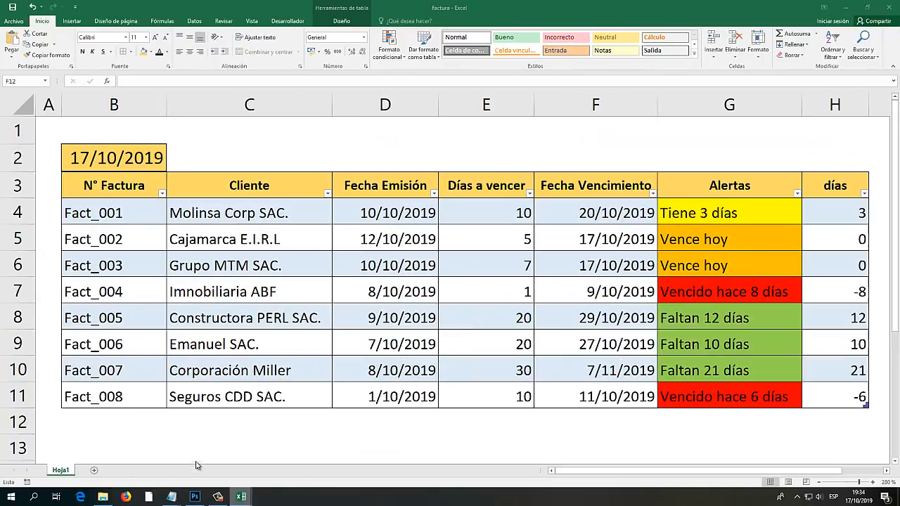
{"action": "left_click", "coordinate": [890, 6]}
{"action": "left_click", "coordinate": [498, 258]}
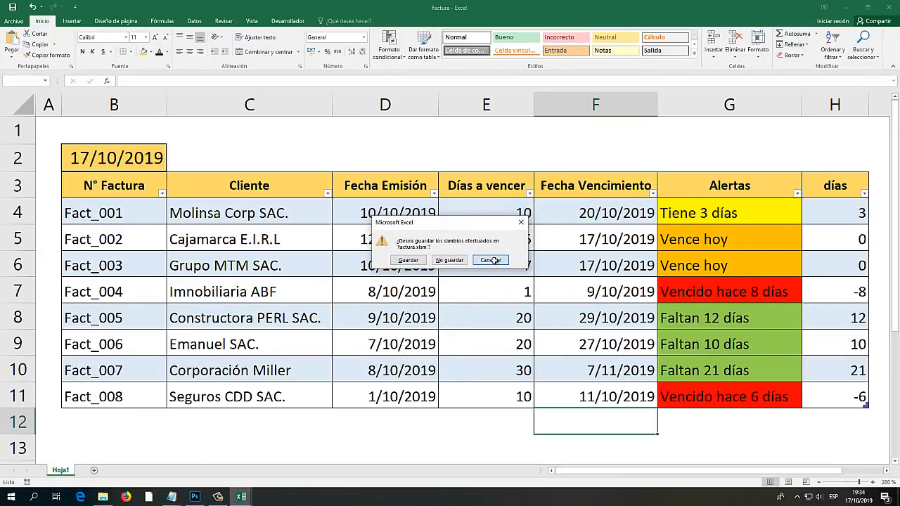
Close the Vencimiento workbook without saving its changes and return to the factura workbook.
{"action": "mouse_move", "coordinate": [242, 498]}
{"action": "left_click", "coordinate": [274, 469]}
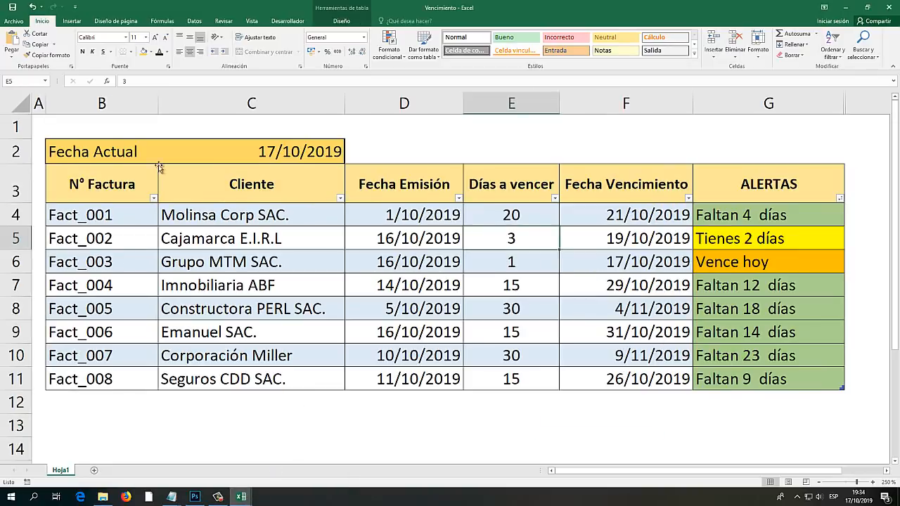
{"action": "left_click", "coordinate": [890, 6]}
{"action": "left_click", "coordinate": [451, 260]}
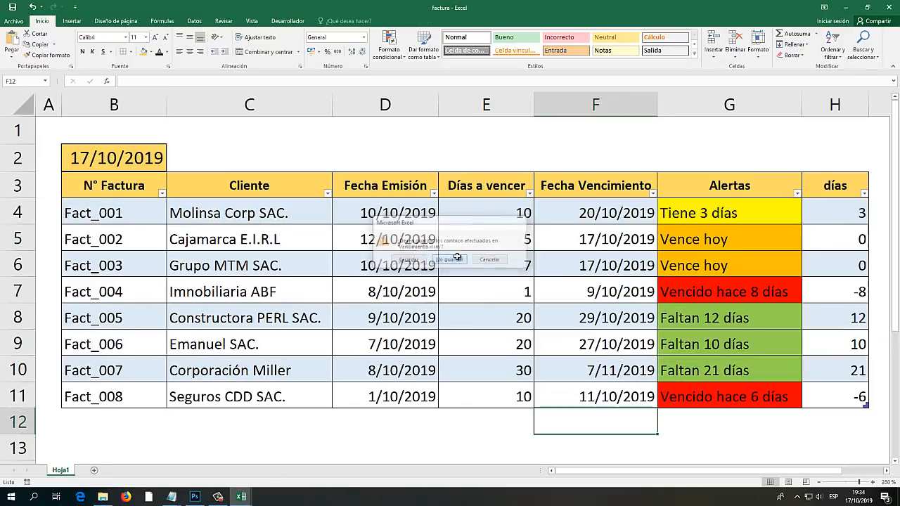
Show the VBA code of sheet Hoja1 and open the ThisWorkbook code module of factura.xlsm.
{"action": "right_click", "coordinate": [67, 472]}
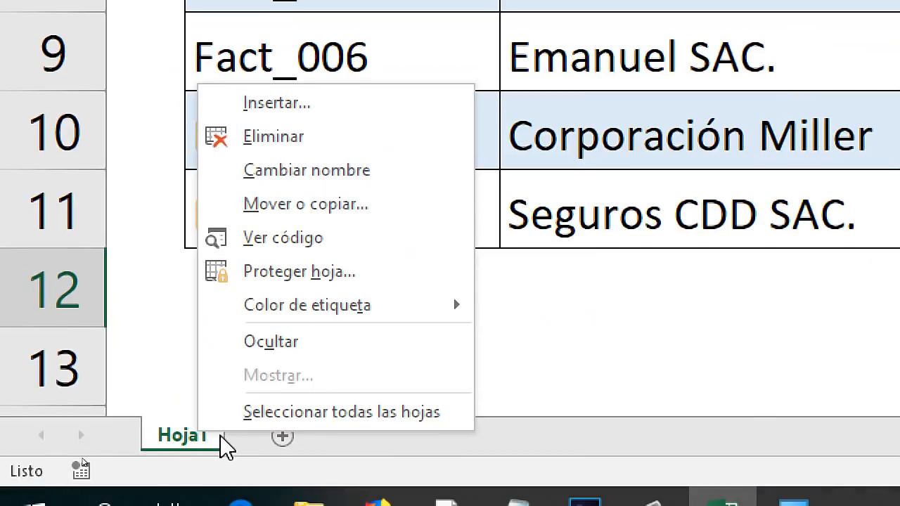
{"action": "left_click", "coordinate": [304, 239]}
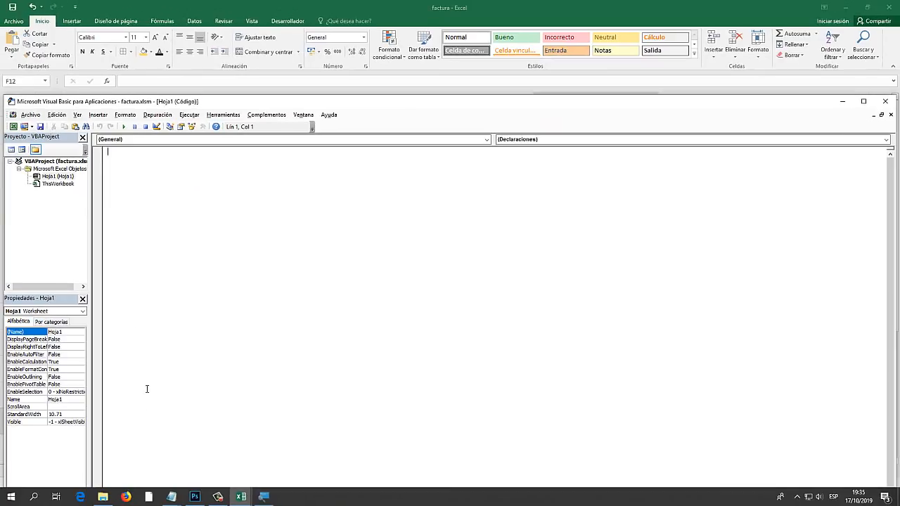
{"action": "left_click_drag", "start_coordinate": [170, 106], "coordinate": [244, 54]}
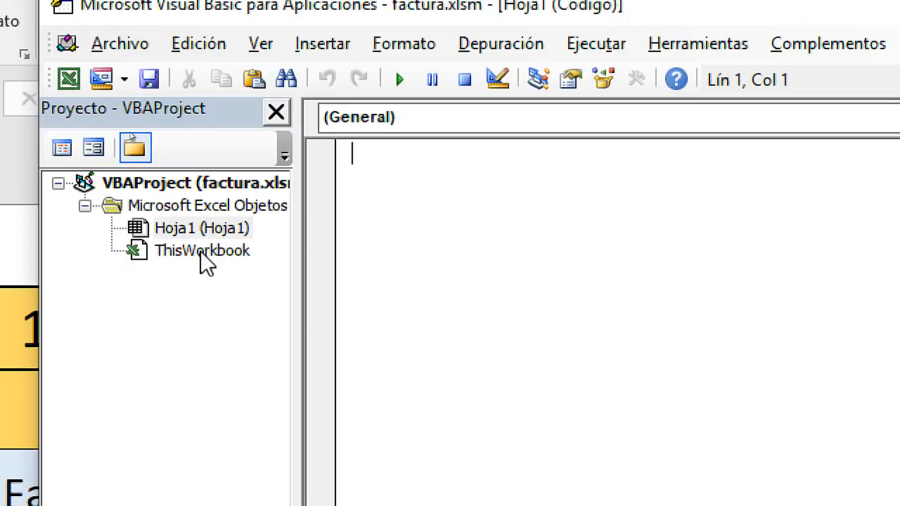
{"action": "double_click", "coordinate": [206, 251]}
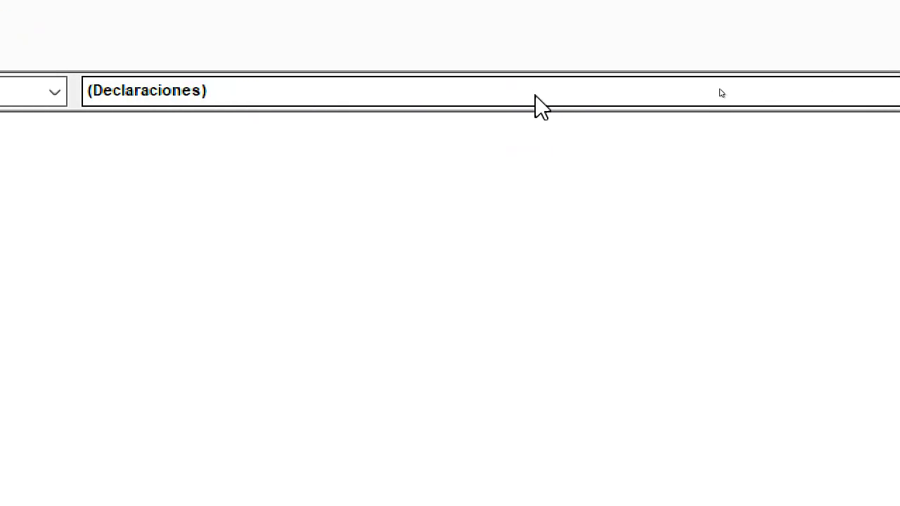
Create the Workbook_Open event procedure in ThisWorkbook by choosing the Workbook object and its Open event.
{"action": "left_click", "coordinate": [535, 95]}
{"action": "left_click", "coordinate": [536, 96]}
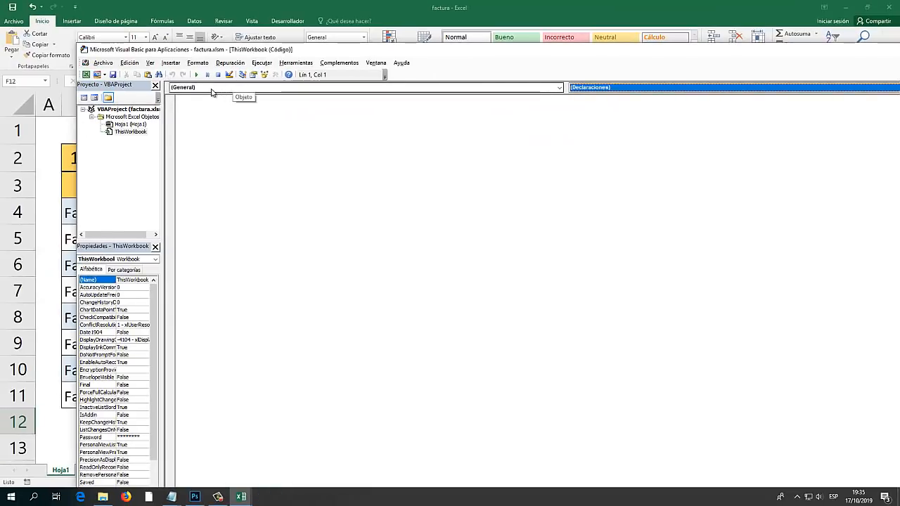
{"action": "left_click", "coordinate": [212, 89]}
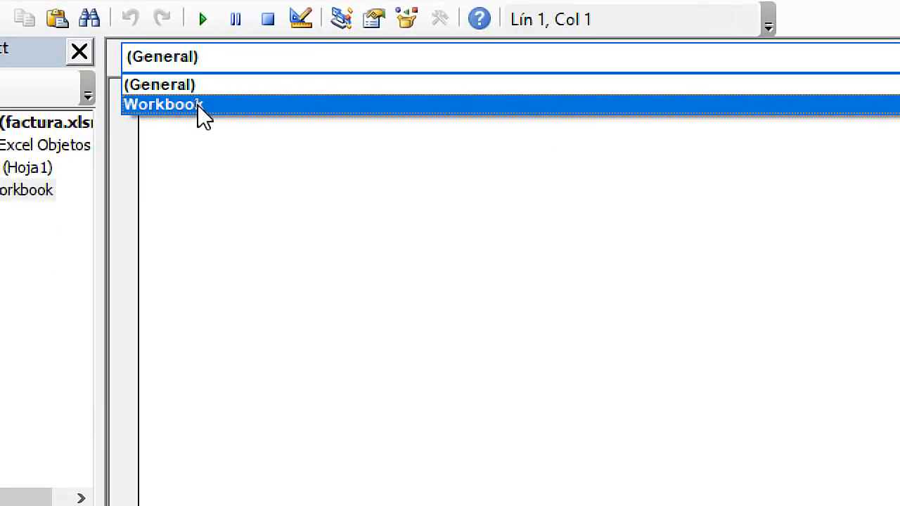
{"action": "left_click", "coordinate": [202, 105]}
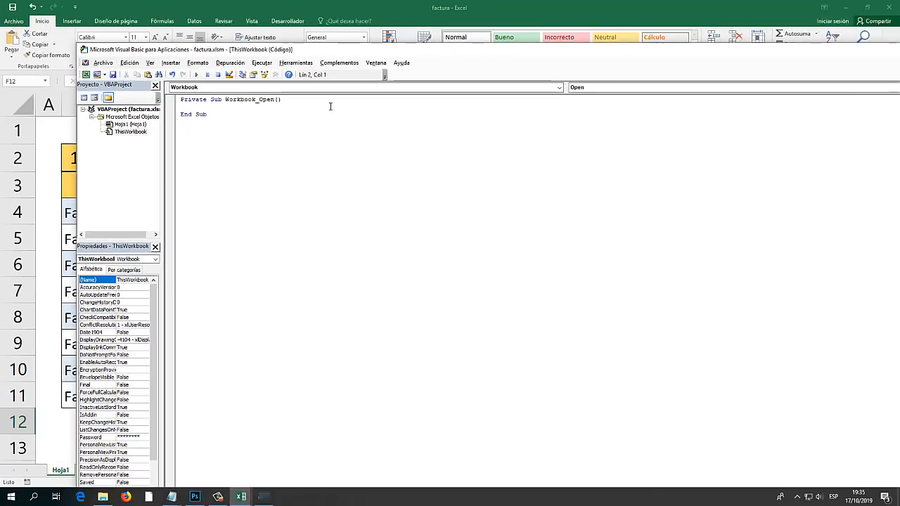
{"action": "left_click", "coordinate": [589, 88]}
{"action": "left_click", "coordinate": [590, 89]}
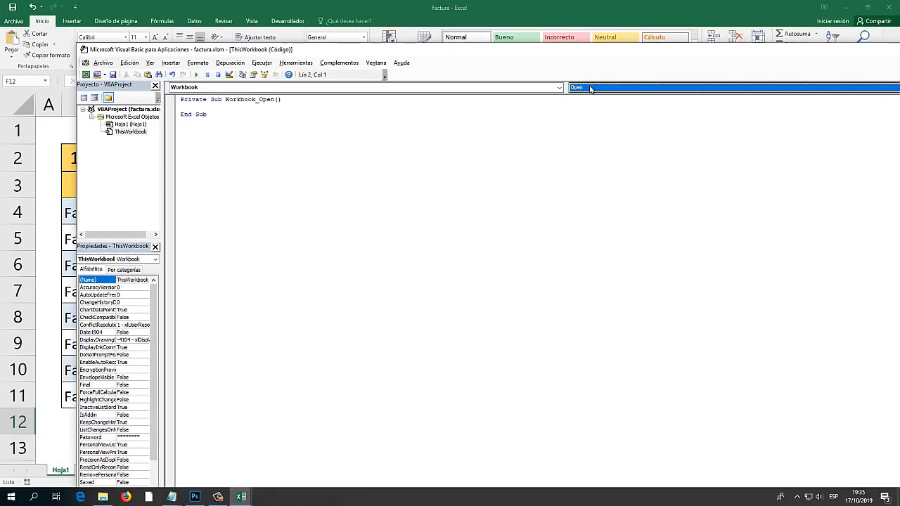
{"action": "left_click", "coordinate": [584, 87]}
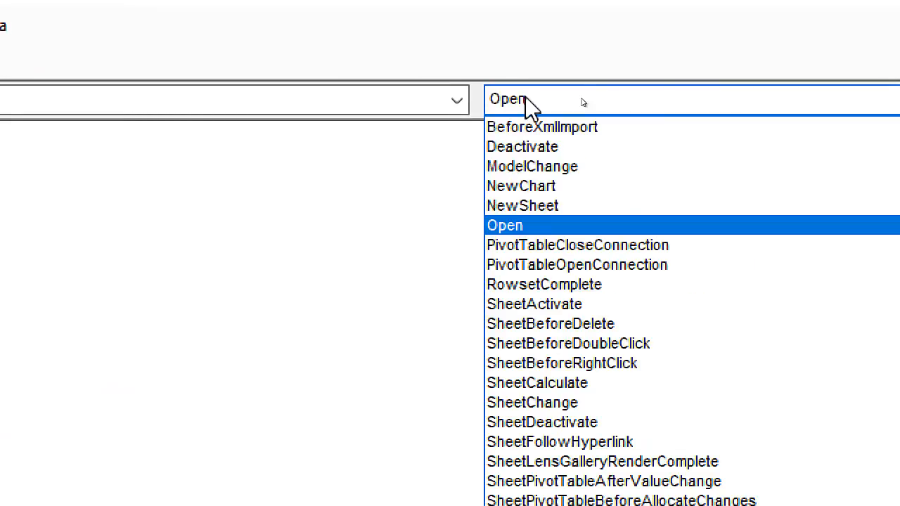
{"action": "left_click", "coordinate": [527, 224]}
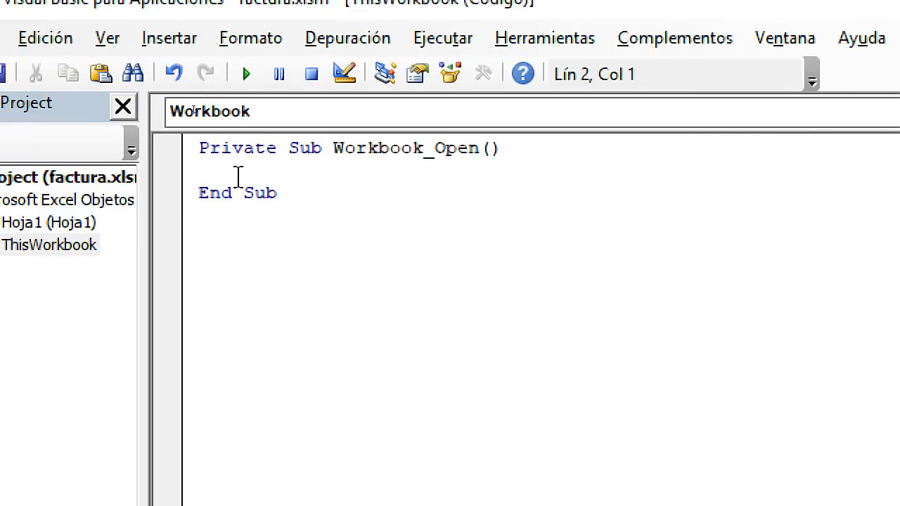
Add three blank lines inside the Workbook_Open procedure and place the cursor on its first inner line.
{"action": "left_click_drag", "start_coordinate": [313, 197], "coordinate": [151, 144]}
{"action": "left_click", "coordinate": [247, 167]}
{"action": "key", "text": "Return"}
{"action": "key", "text": "Return"}
{"action": "key", "text": "Return"}
{"action": "key", "text": "Up"}
{"action": "key", "text": "Up"}
{"action": "key", "text": "Up"}
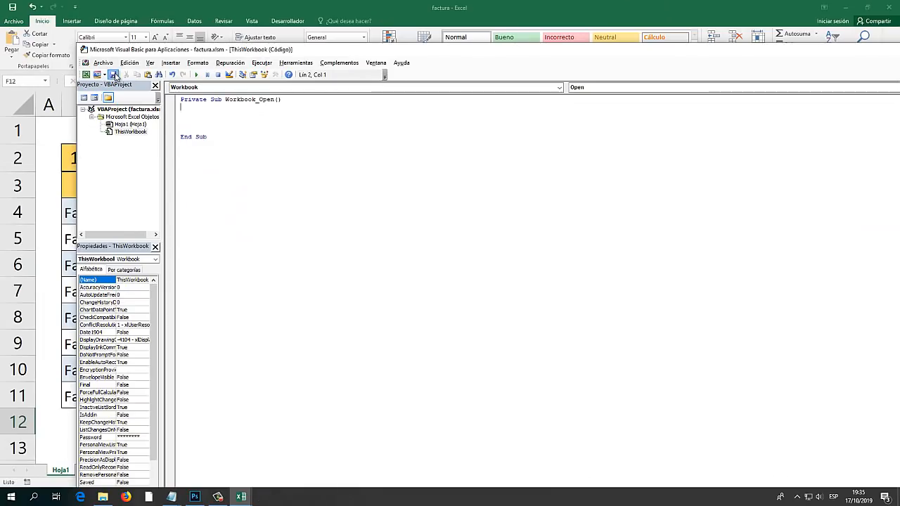
Save the factura.xlsm project and close the VBA editor to return to the invoice table.
{"action": "left_click", "coordinate": [114, 74]}
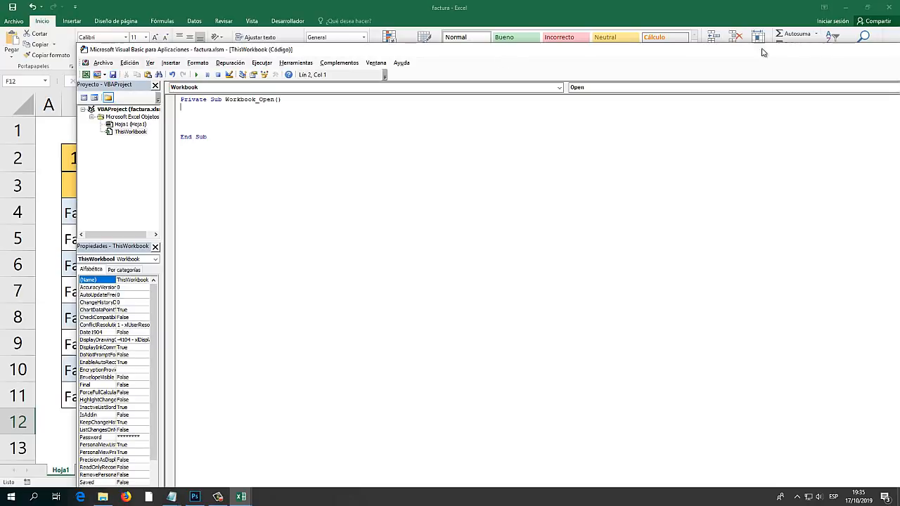
{"action": "left_click_drag", "start_coordinate": [764, 52], "coordinate": [462, 98]}
{"action": "left_click", "coordinate": [655, 94]}
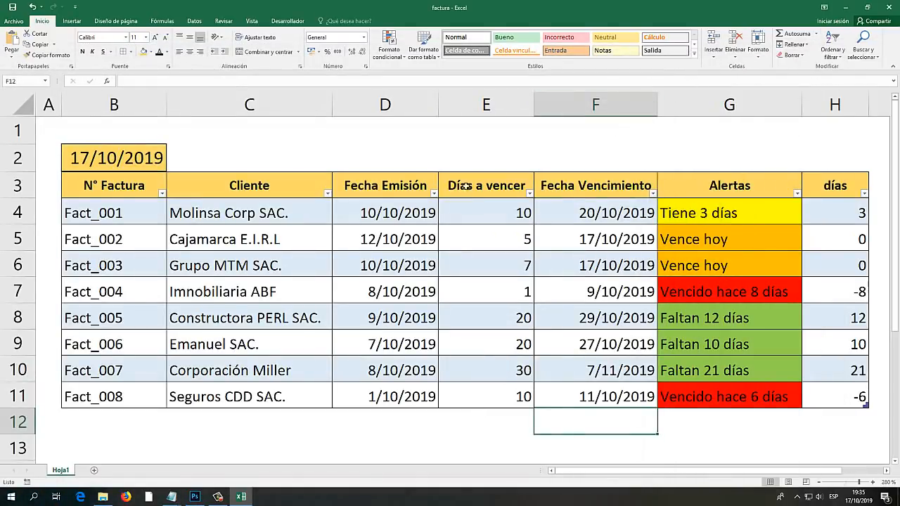
{"action": "left_click", "coordinate": [383, 160]}
{"action": "left_click", "coordinate": [283, 161]}
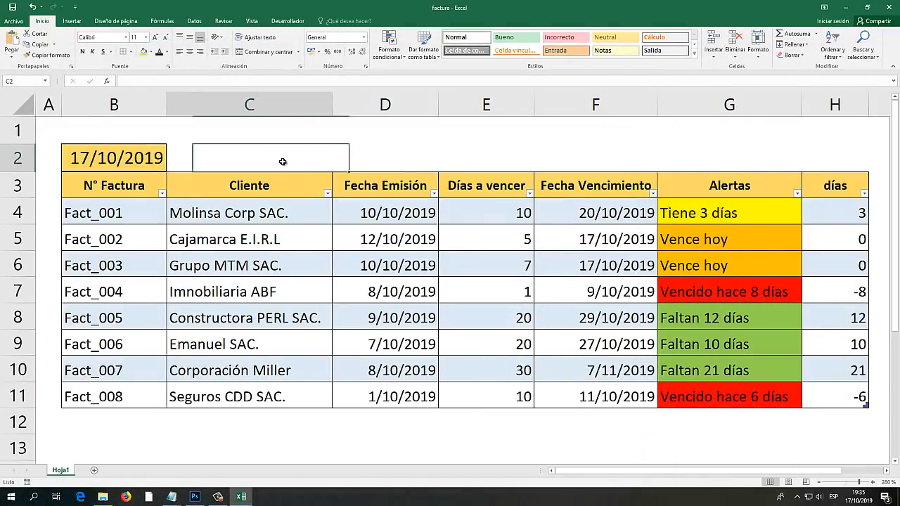
{"action": "left_click", "coordinate": [410, 157]}
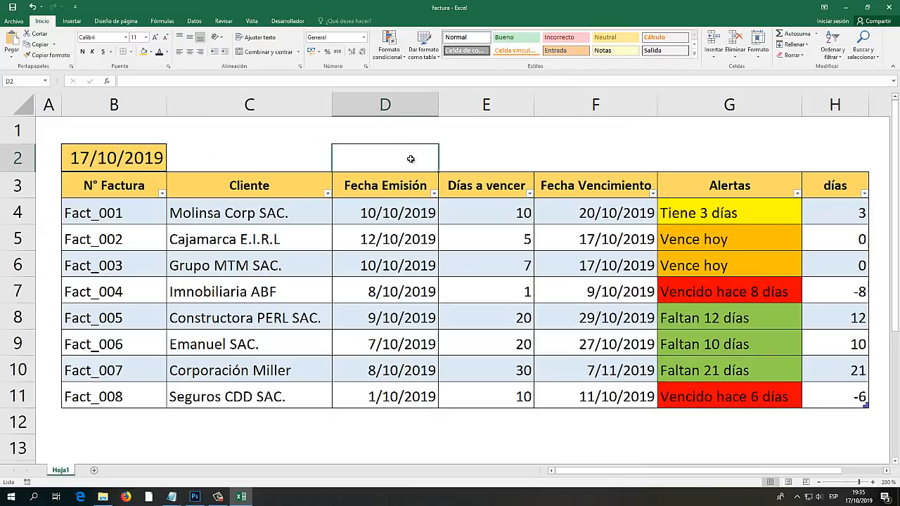
Enter the heading Vencidos in cell D1 and the heading Vencen hoy in cell E1, above the invoice table.
{"action": "left_click", "coordinate": [379, 133]}
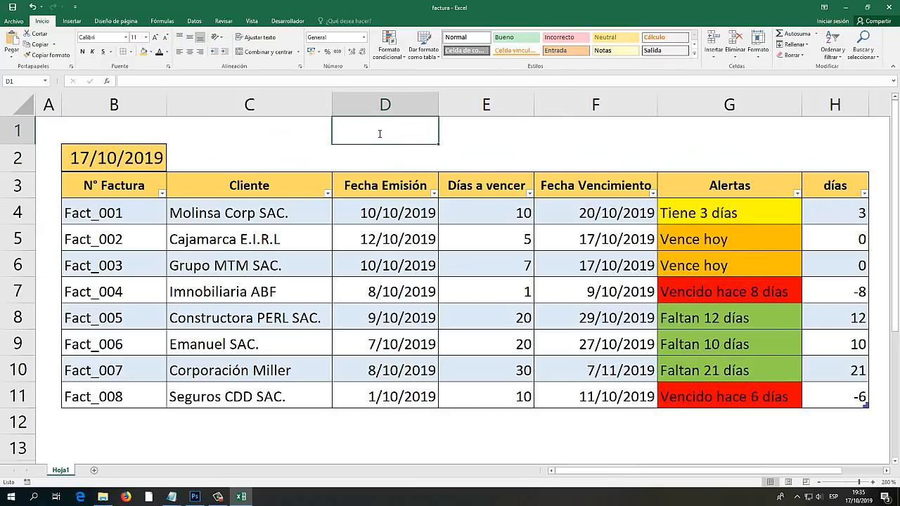
{"action": "type", "text": "Contar"}
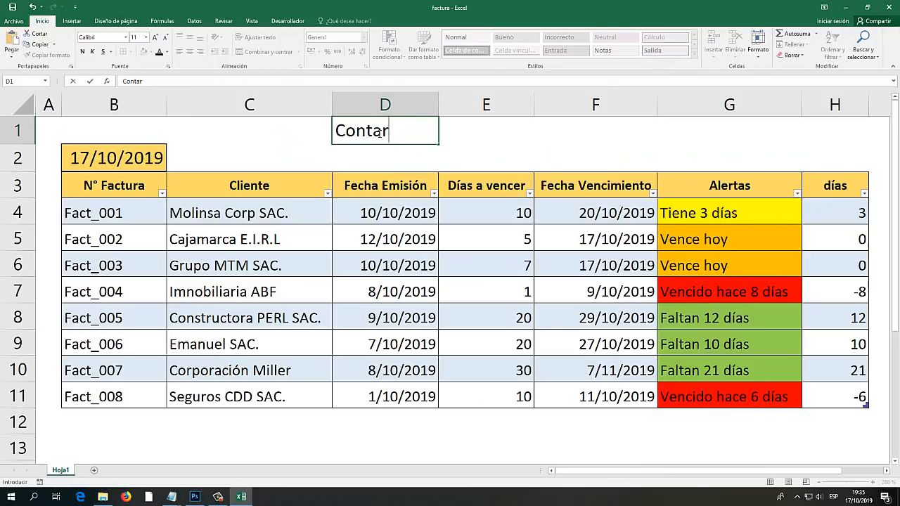
{"action": "key", "text": "BackSpace"}
{"action": "key", "text": "BackSpace"}
{"action": "key", "text": "BackSpace"}
{"action": "key", "text": "BackSpace"}
{"action": "key", "text": "BackSpace"}
{"action": "key", "text": "BackSpace"}
{"action": "type", "text": "Vencidos"}
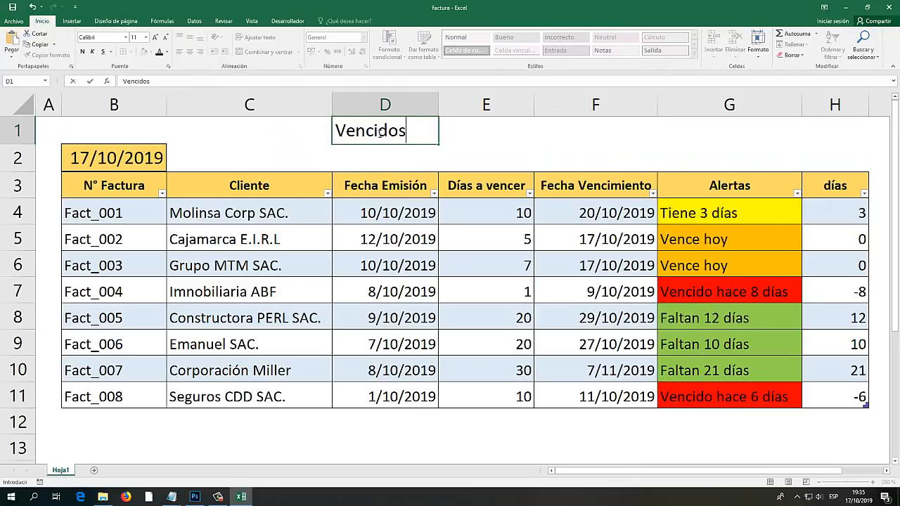
{"action": "key", "text": "Tab"}
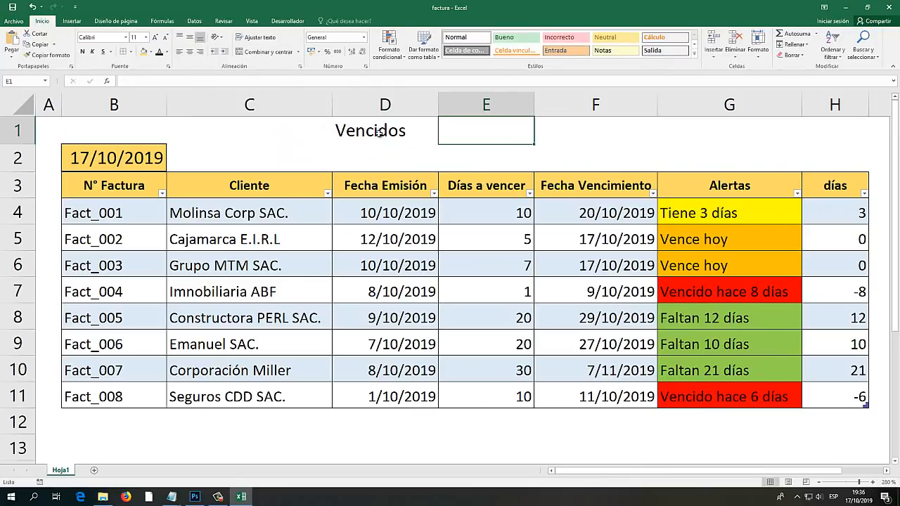
{"action": "type", "text": "Vencen hoy"}
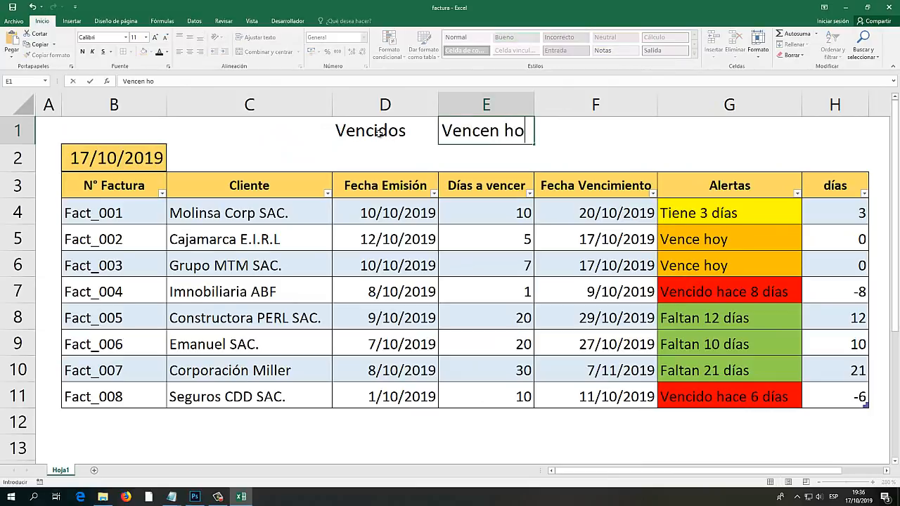
{"action": "key", "text": "Tab"}
Enter the headings "de 1 a 3 días" in cell F1 and "faltan mas de 3 dias" in cell G1.
{"action": "left_click", "coordinate": [783, 288]}
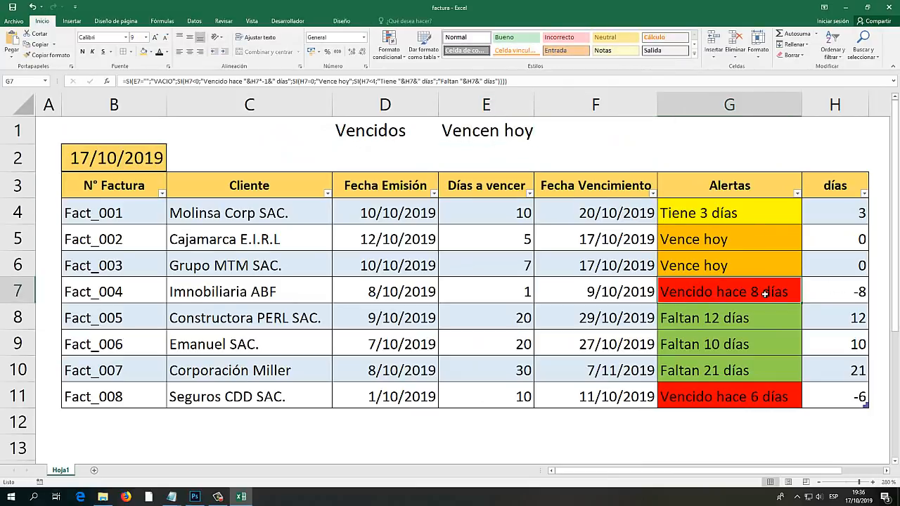
{"action": "left_click", "coordinate": [391, 136]}
{"action": "left_click", "coordinate": [457, 131]}
{"action": "left_click", "coordinate": [613, 129]}
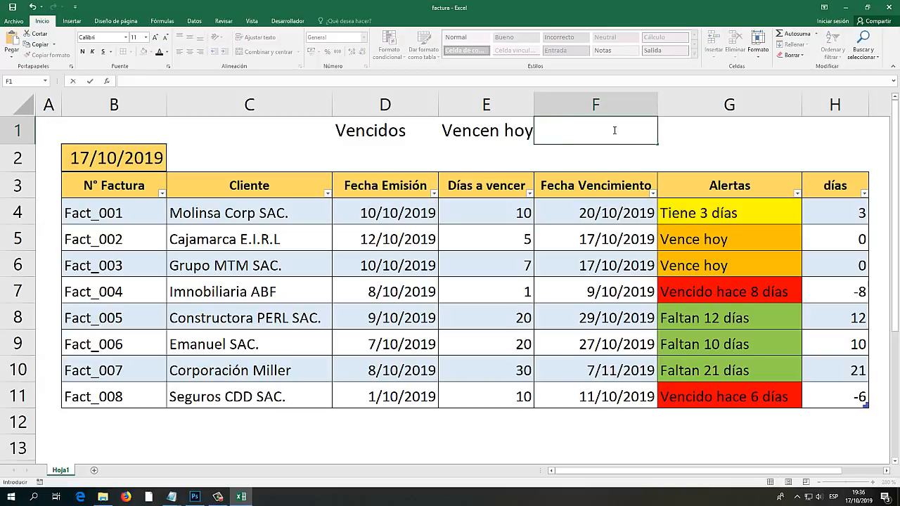
{"action": "type", "text": "de 1 a 3 días"}
{"action": "key", "text": "Return"}
{"action": "left_click", "coordinate": [688, 129]}
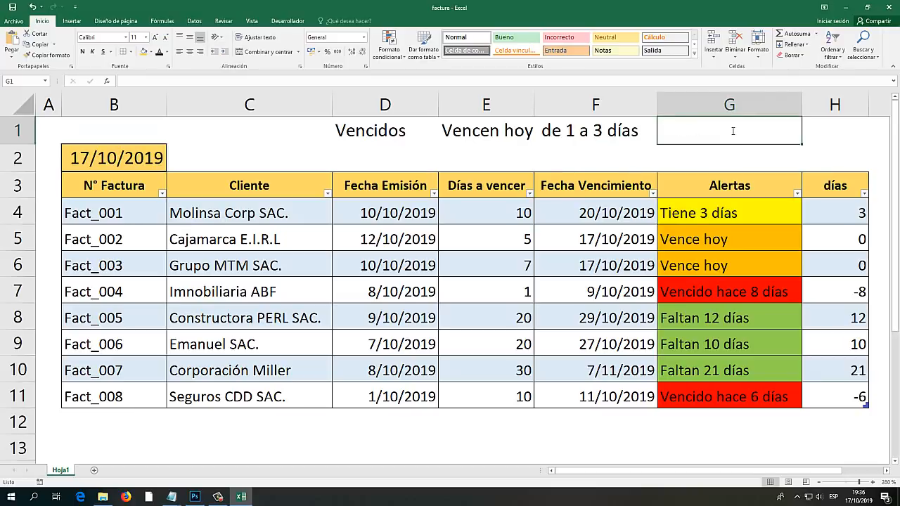
{"action": "type", "text": "faltan"}
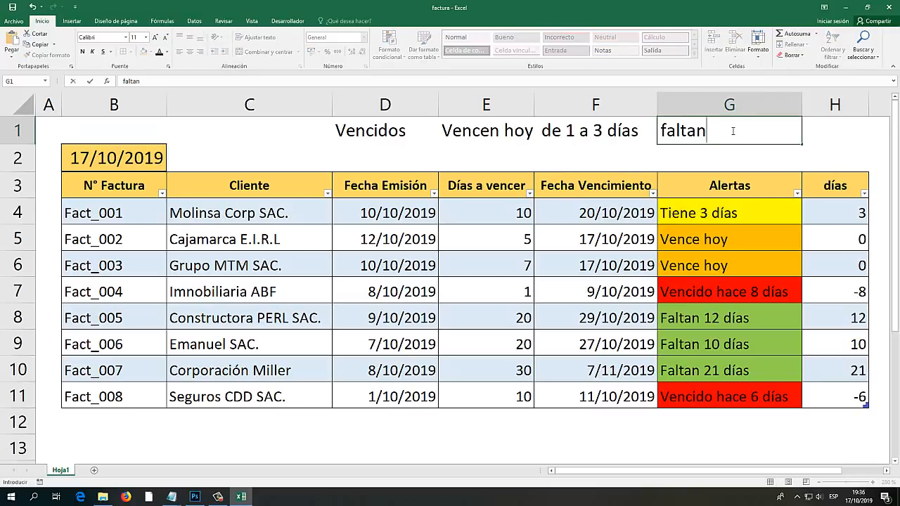
{"action": "type", "text": " mas de 3 dias"}
{"action": "key", "text": "Return"}
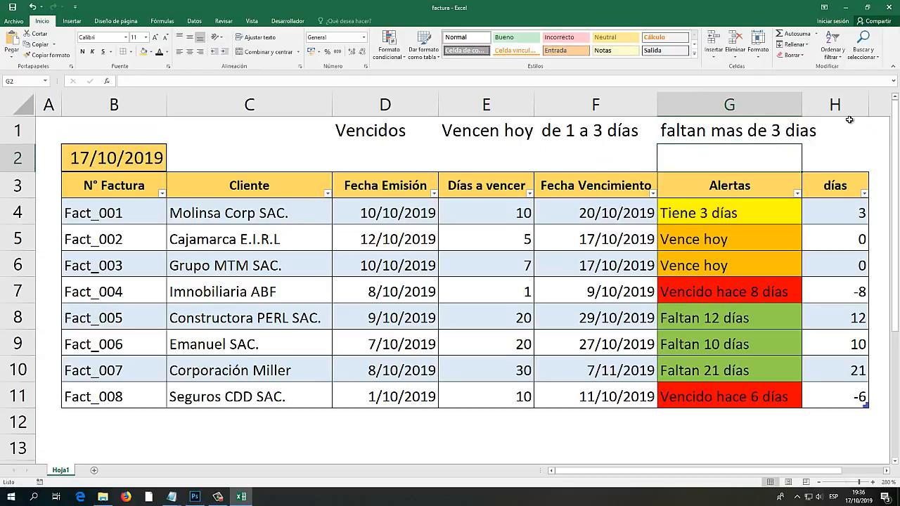
Start a CONTAR.SI formula in cell D2 under Vencidos, using the table column Tabla1[días] as its range.
{"action": "left_click_drag", "start_coordinate": [373, 125], "coordinate": [382, 156]}
{"action": "left_click", "coordinate": [828, 211]}
{"action": "left_click_drag", "start_coordinate": [830, 265], "coordinate": [831, 397]}
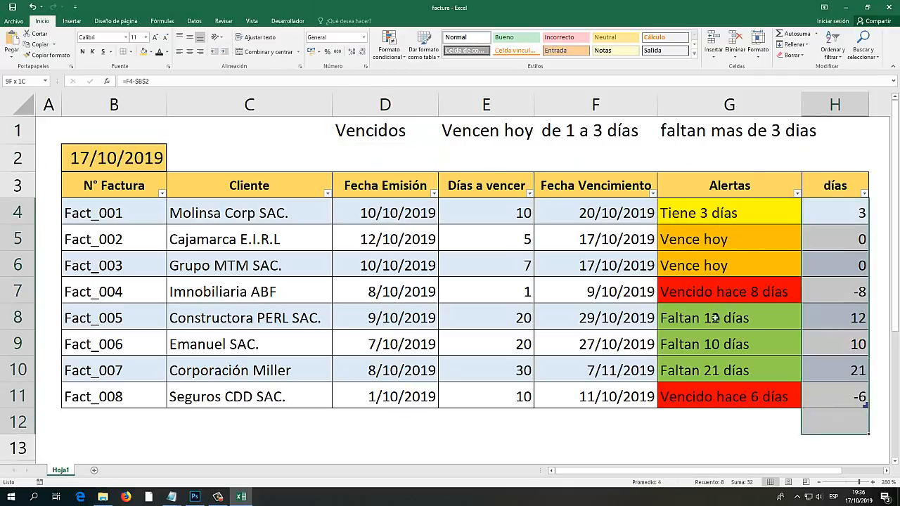
{"action": "left_click", "coordinate": [360, 151]}
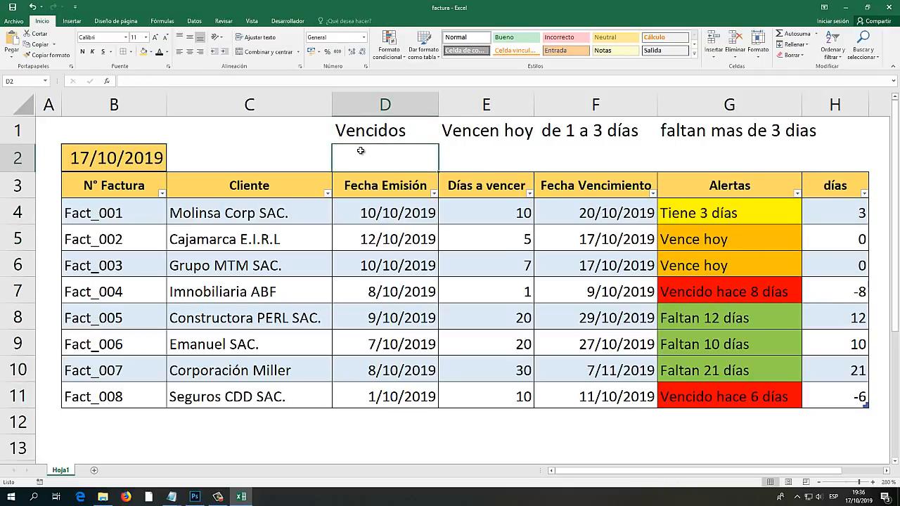
{"action": "type", "text": "="}
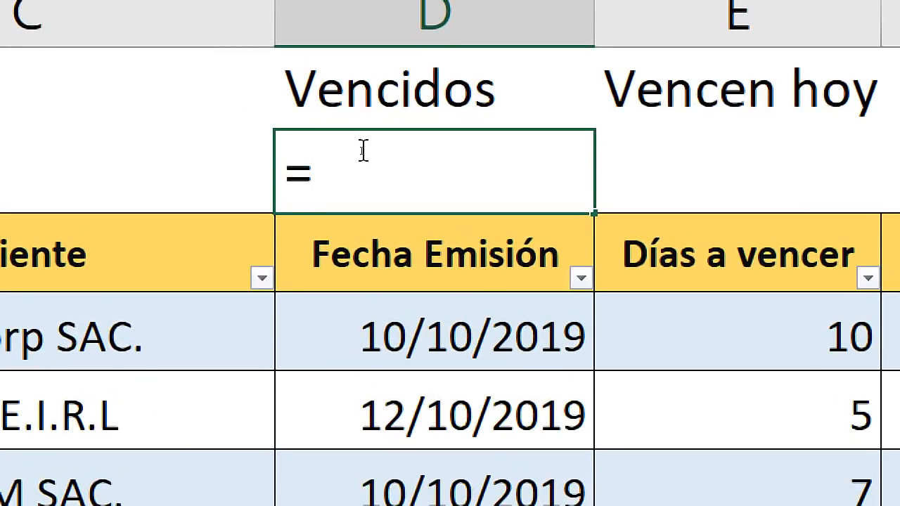
{"action": "type", "text": "cCONTAR"}
{"action": "key", "text": "Down"}
{"action": "key", "text": "Down"}
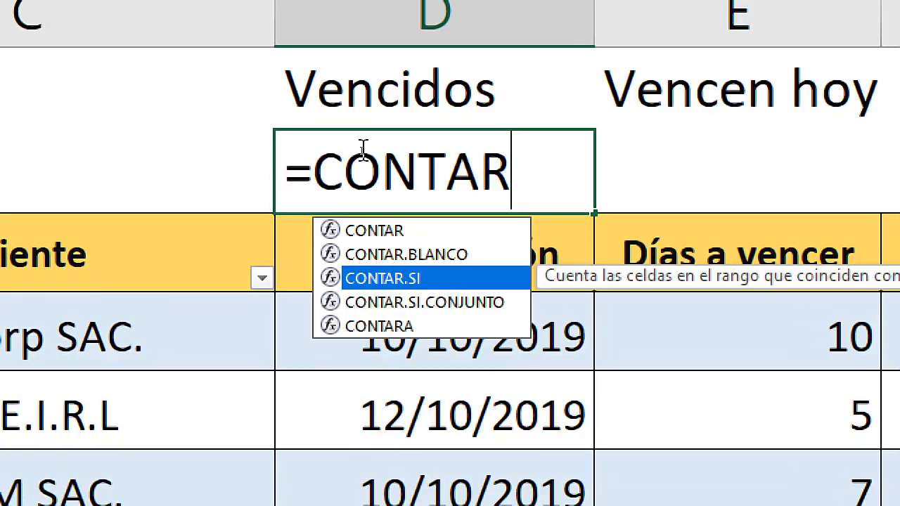
{"action": "key", "text": "Tab"}
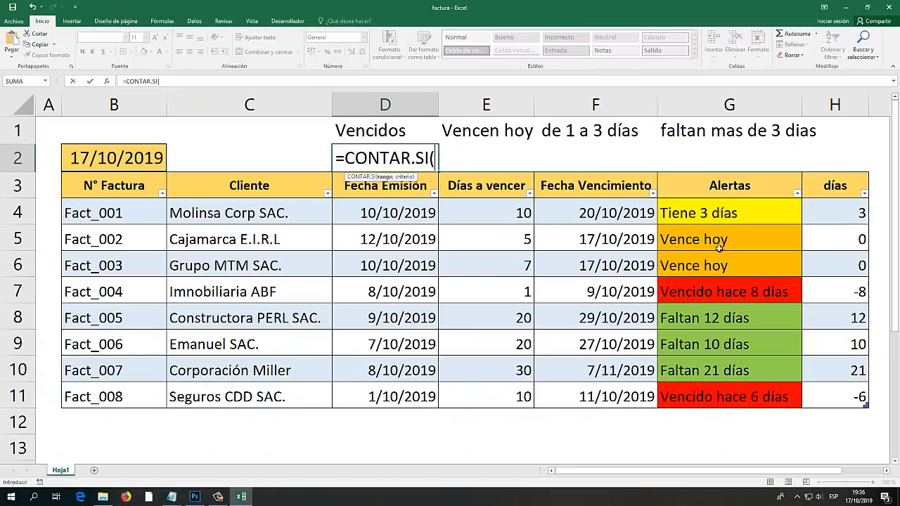
{"action": "left_click_drag", "start_coordinate": [835, 211], "coordinate": [837, 398]}
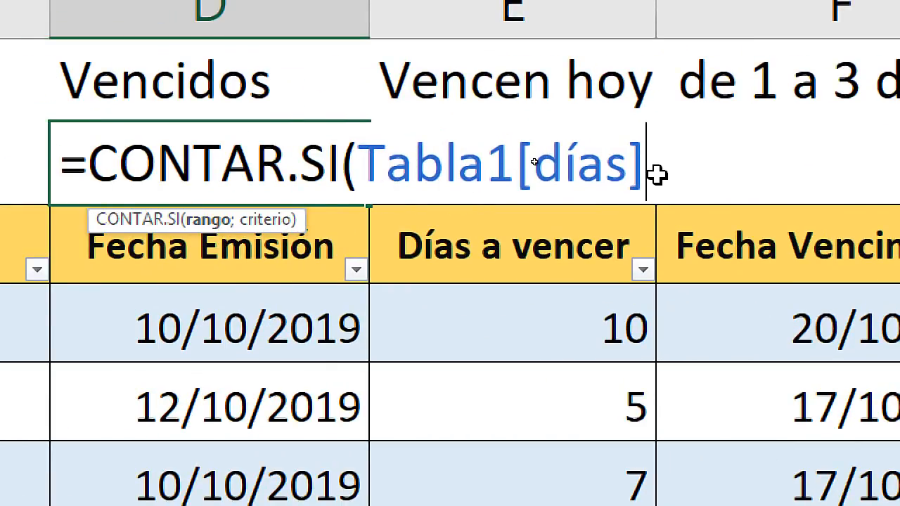
Complete the Vencidos formula in D2 with the criterion "<0" so it reads =CONTAR.SI(Tabla1[días];"<0").
{"action": "type", "text": ";"}
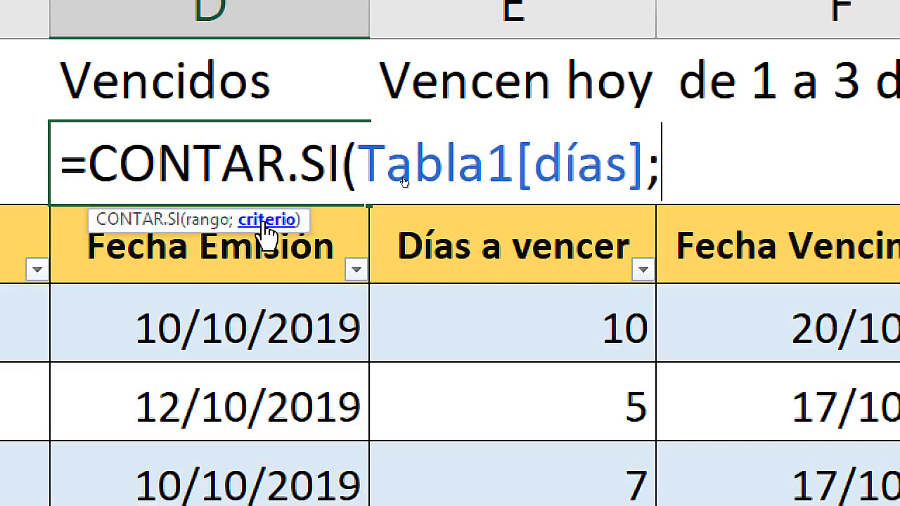
{"action": "type", "text": "\""}
{"action": "type", "text": "<0"}
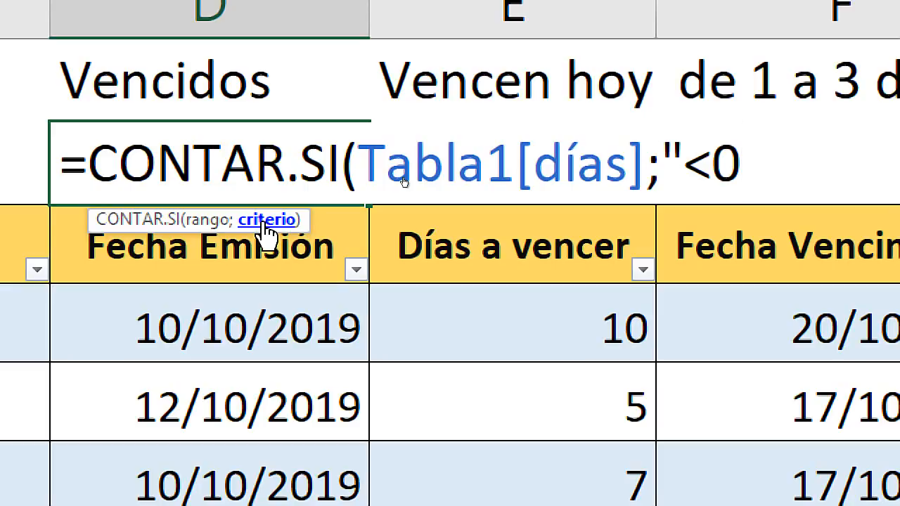
{"action": "type", "text": "\")"}
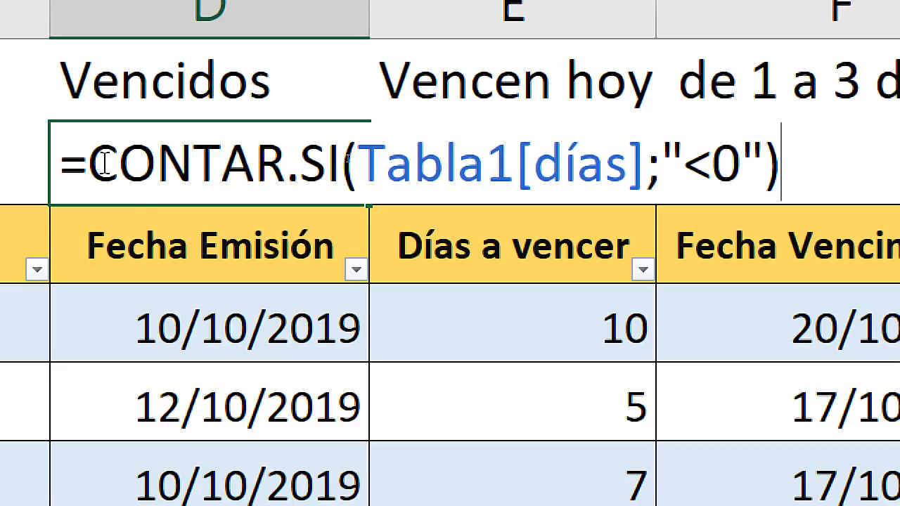
{"action": "left_click_drag", "start_coordinate": [89, 166], "coordinate": [338, 168]}
{"action": "key", "text": "super"}
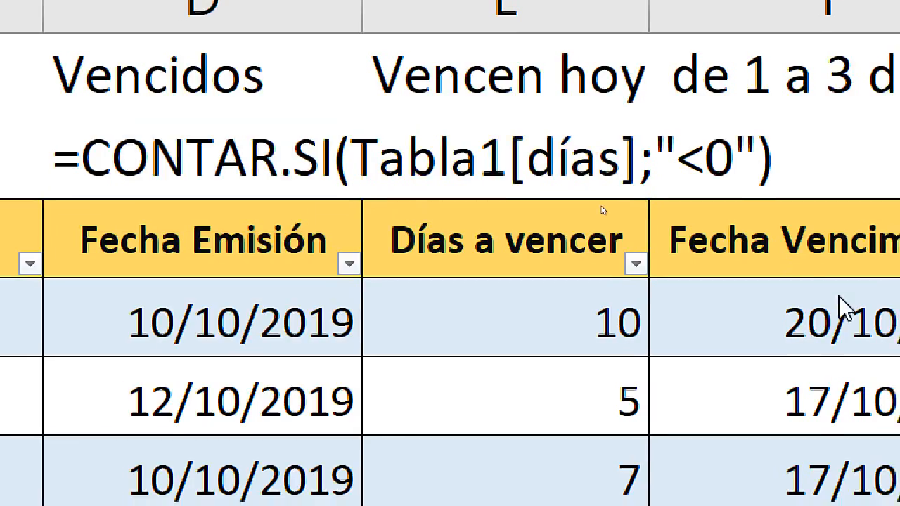
{"action": "key", "text": "super+Escape"}
{"action": "left_click", "coordinate": [800, 218]}
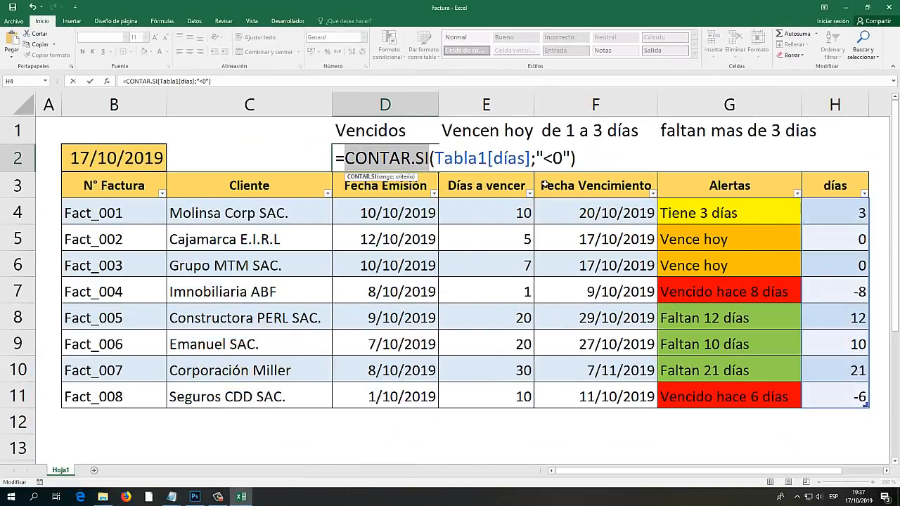
{"action": "double_click", "coordinate": [554, 158]}
{"action": "left_click", "coordinate": [588, 159]}
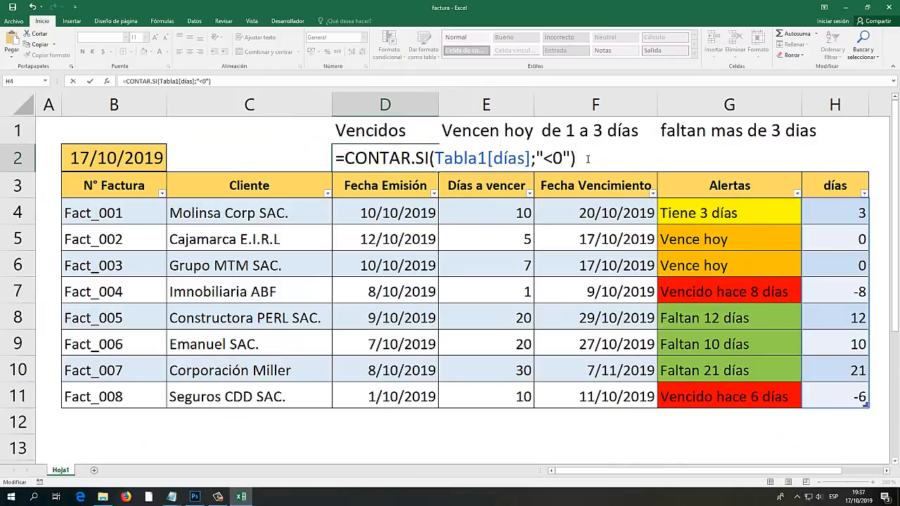
{"action": "key", "text": "Return"}
Compare the Vencidos count with the overdue rows and test it by setting Días a vencer of Fact_001 to 1.
{"action": "left_click", "coordinate": [415, 158]}
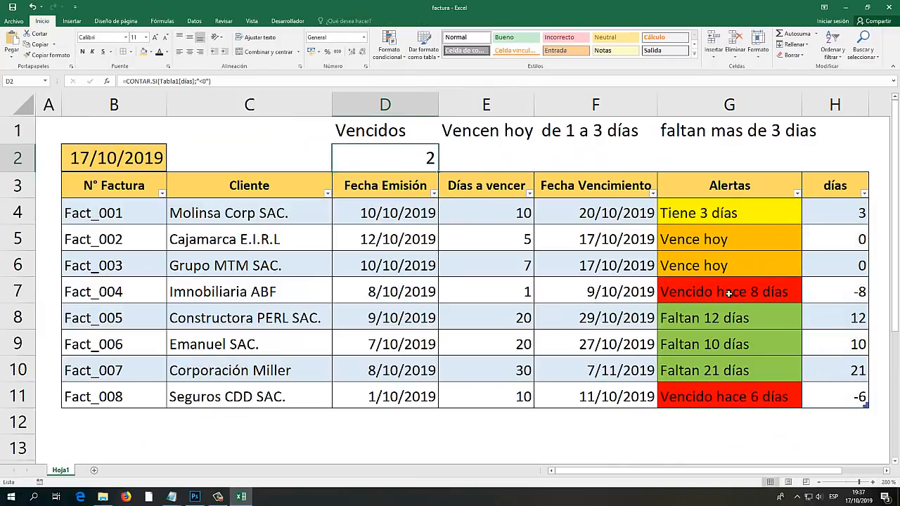
{"action": "left_click_drag", "start_coordinate": [730, 294], "coordinate": [840, 292]}
{"action": "left_click_drag", "start_coordinate": [741, 397], "coordinate": [839, 396]}
{"action": "left_click", "coordinate": [611, 352]}
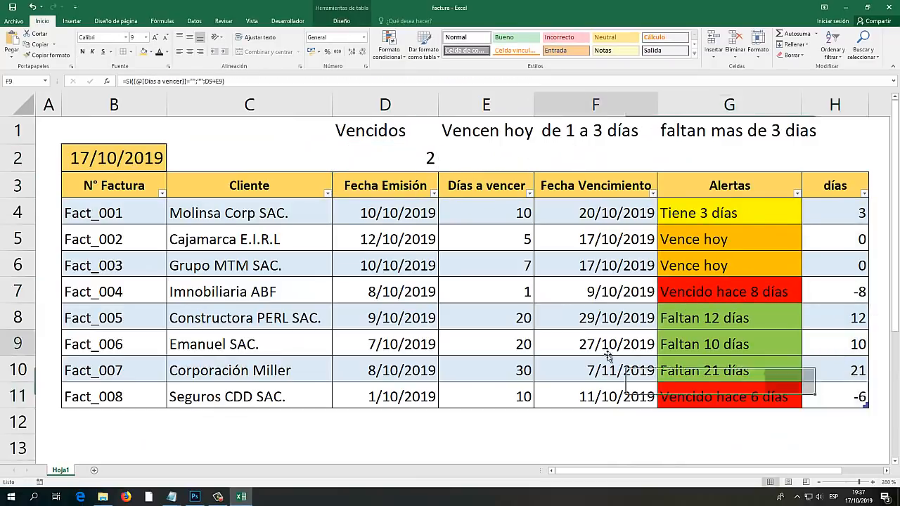
{"action": "left_click", "coordinate": [514, 210]}
{"action": "type", "text": "1"}
{"action": "key", "text": "Return"}
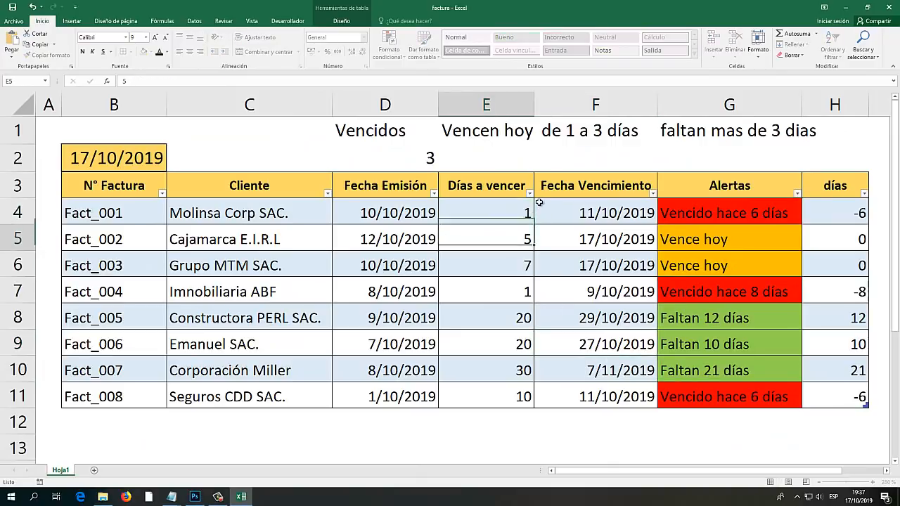
{"action": "left_click", "coordinate": [419, 166]}
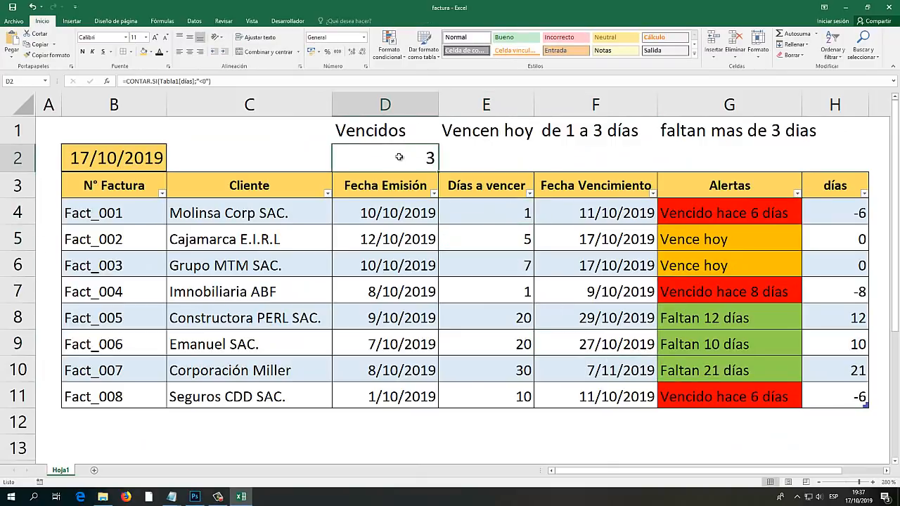
Enter the formula =CONTAR.SI(Tabla1[días];"=0") in cell E2 under Vencen hoy.
{"action": "left_click", "coordinate": [460, 159]}
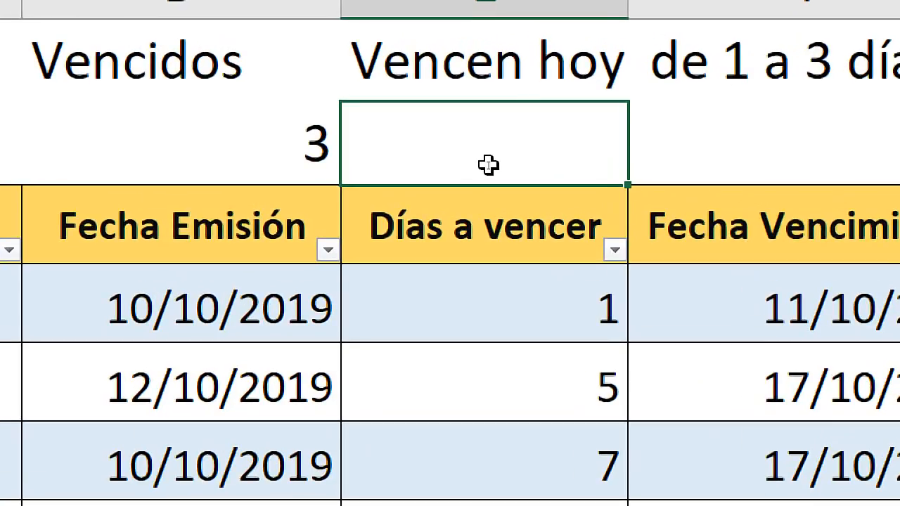
{"action": "type", "text": "=CONTAR.SI("}
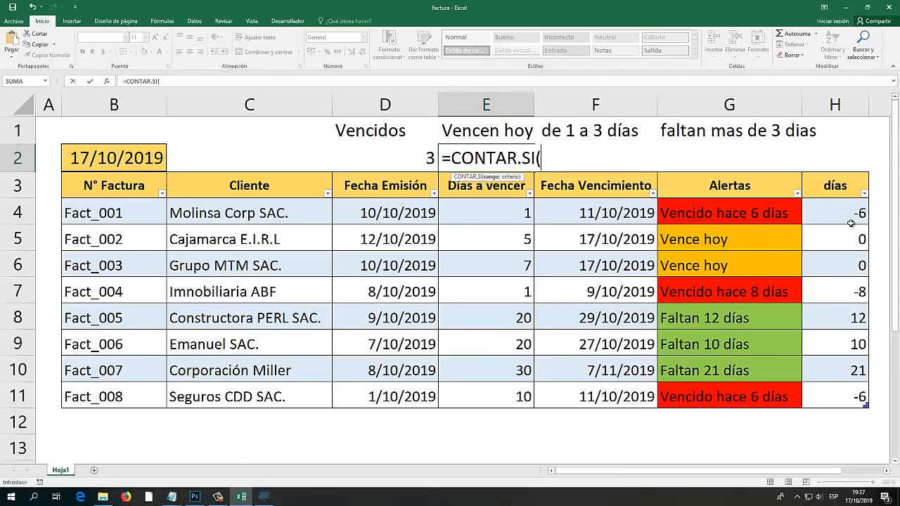
{"action": "left_click_drag", "start_coordinate": [851, 223], "coordinate": [830, 396]}
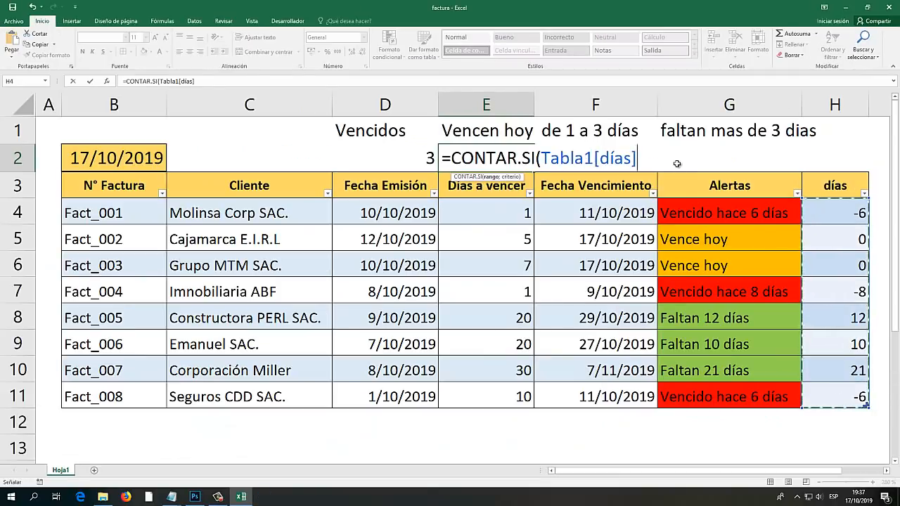
{"action": "type", "text": ";"}
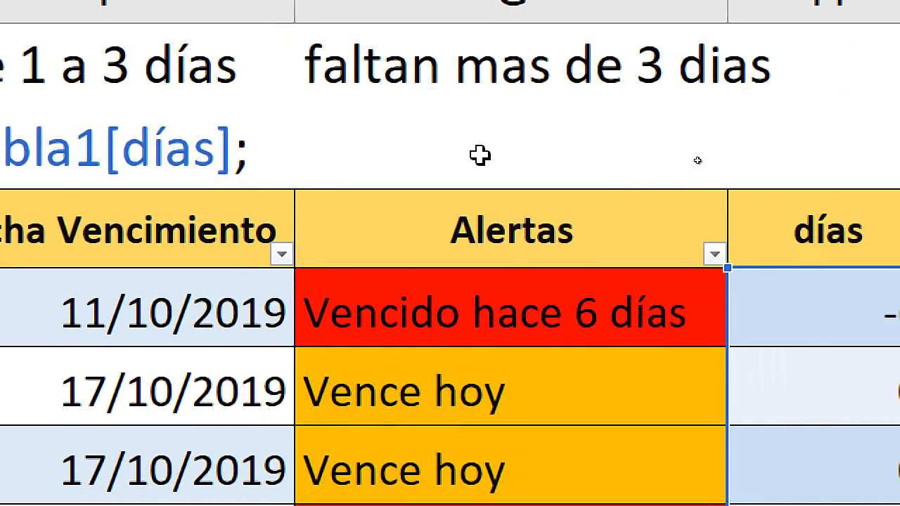
{"action": "type", "text": "\""}
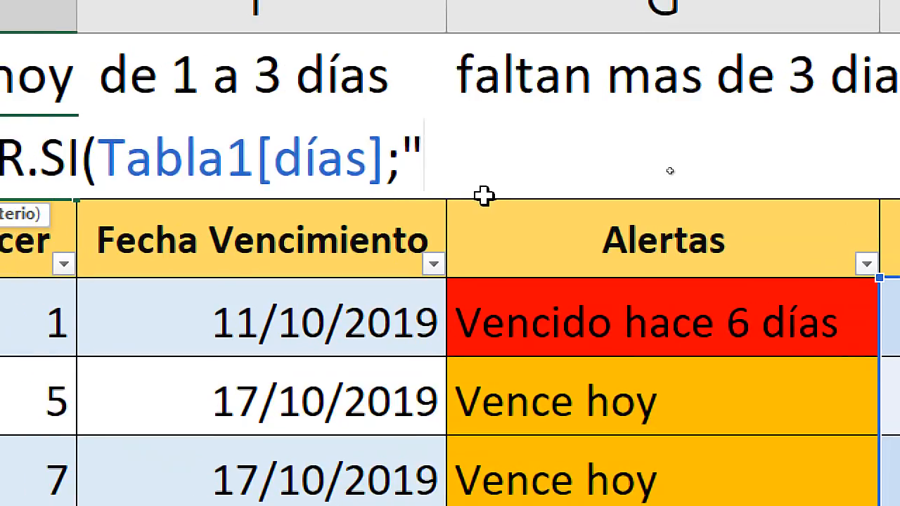
{"action": "type", "text": "=0"}
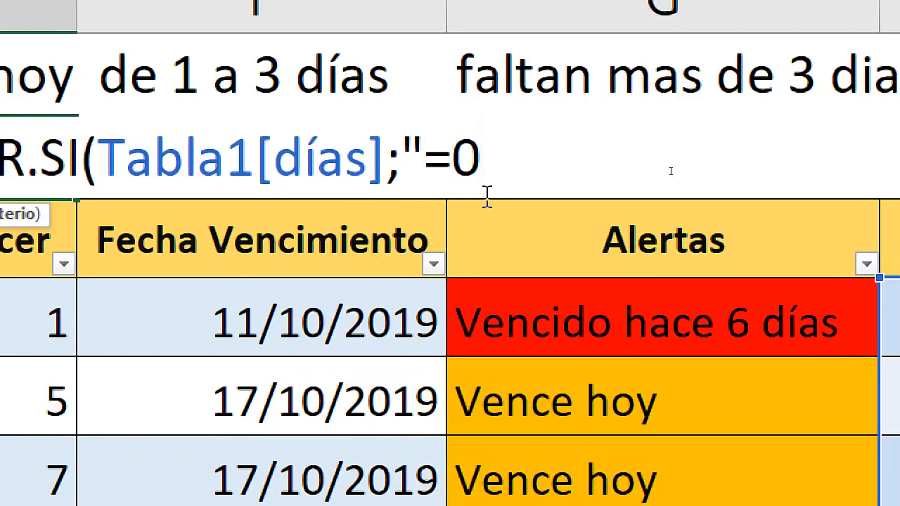
{"action": "type", "text": "\""}
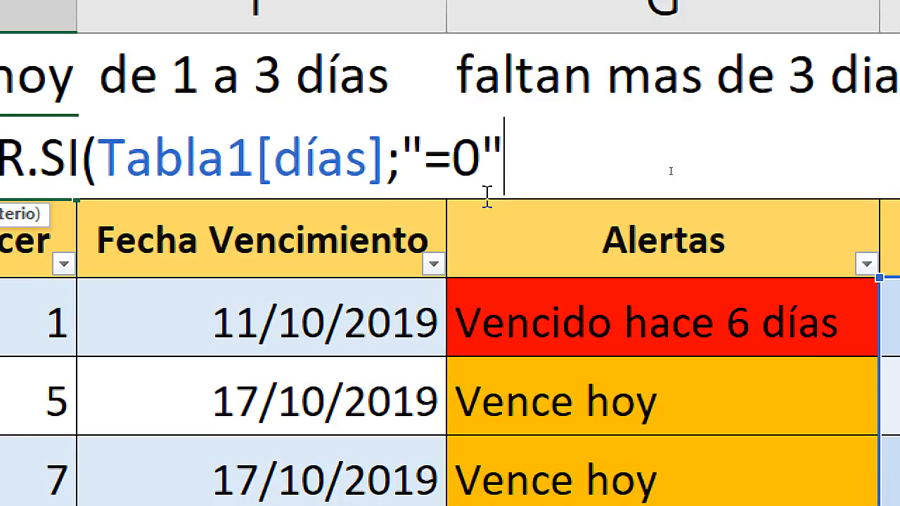
{"action": "type", "text": ")"}
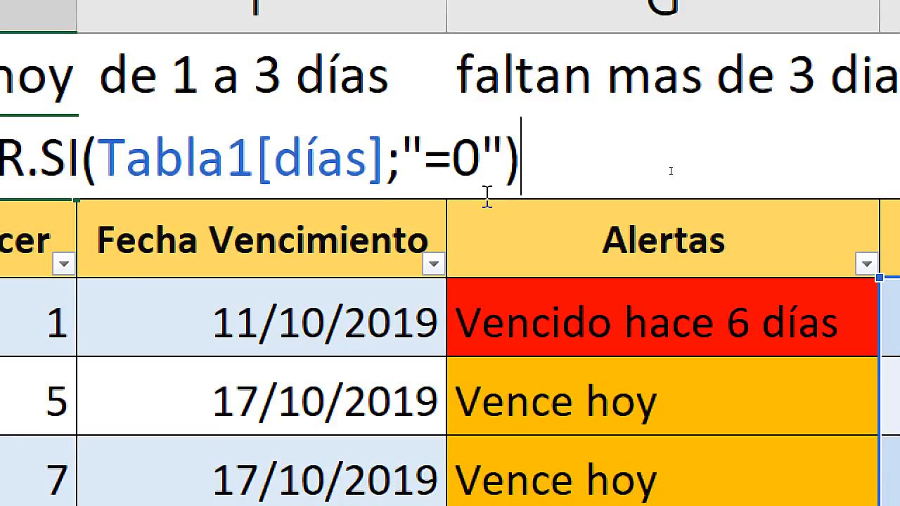
{"action": "key", "text": "Return"}
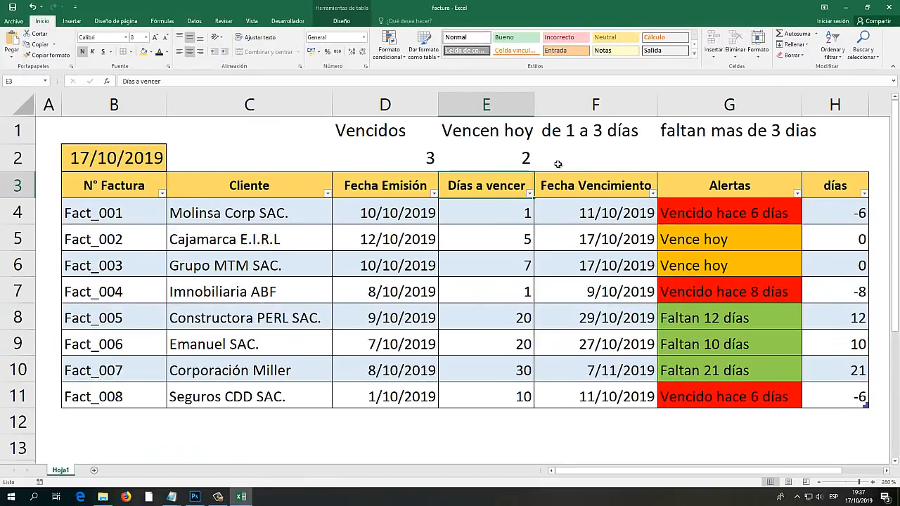
Switch to Notepad to review the conditional-format rule =Y($H4>0;$H4<4) for the de 1 a 3 días count, and return to Excel.
{"action": "left_click", "coordinate": [536, 160]}
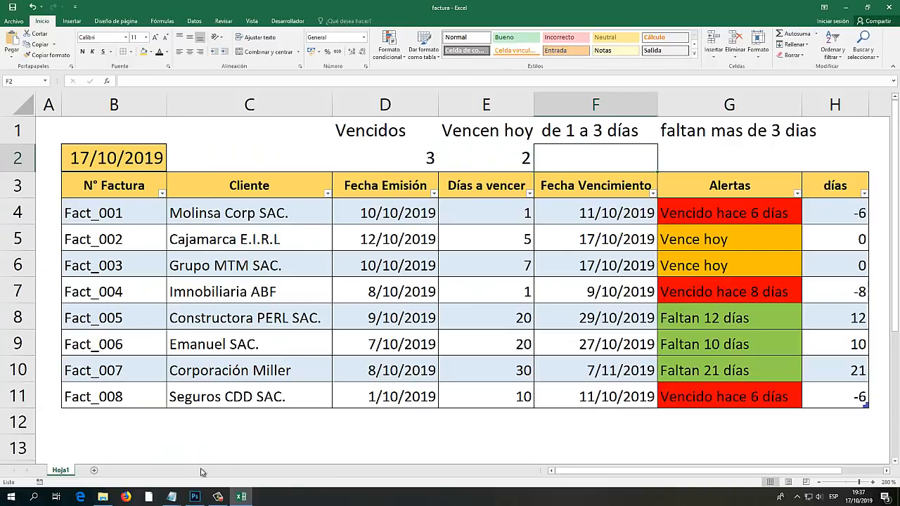
{"action": "mouse_move", "coordinate": [172, 495]}
{"action": "left_click", "coordinate": [221, 454]}
{"action": "scroll", "coordinate": [177, 368], "scroll_direction": "down", "scroll_amount": 2}
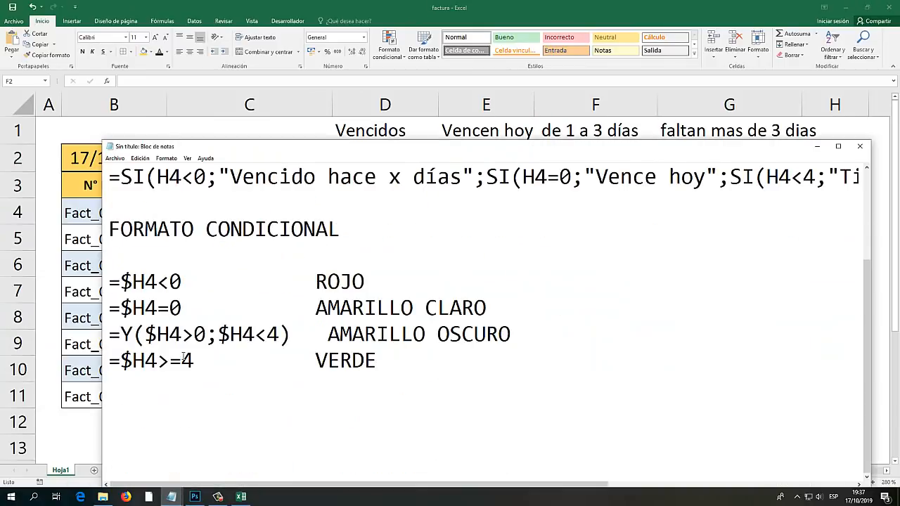
{"action": "scroll", "coordinate": [198, 365], "scroll_direction": "up", "scroll_amount": 2}
{"action": "scroll", "coordinate": [214, 375], "scroll_direction": "down", "scroll_amount": 2}
{"action": "mouse_move", "coordinate": [140, 333]}
{"action": "left_mouse_down"}
{"action": "mouse_move", "coordinate": [261, 334]}
{"action": "mouse_move", "coordinate": [127, 333]}
{"action": "left_mouse_up"}
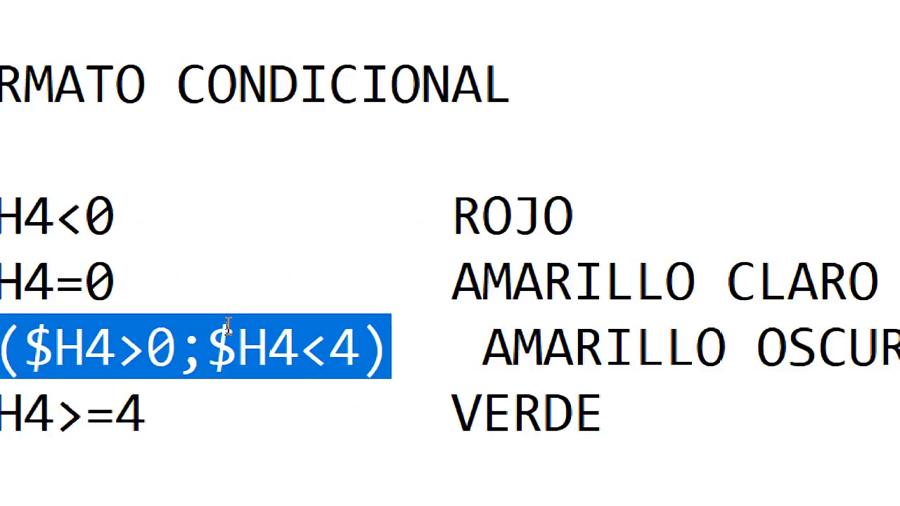
{"action": "key", "text": "alt+Tab"}
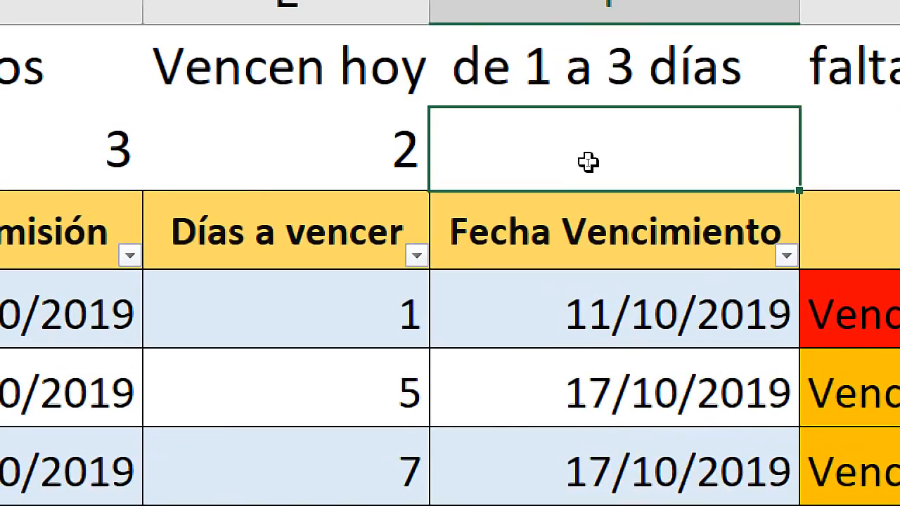
Start a CONTAR.SI.CONJUNTO formula in cell F2 under de 1 a 3 días, with range Tabla1[días] and first criterion ">0".
{"action": "type", "text": "=CONTAR"}
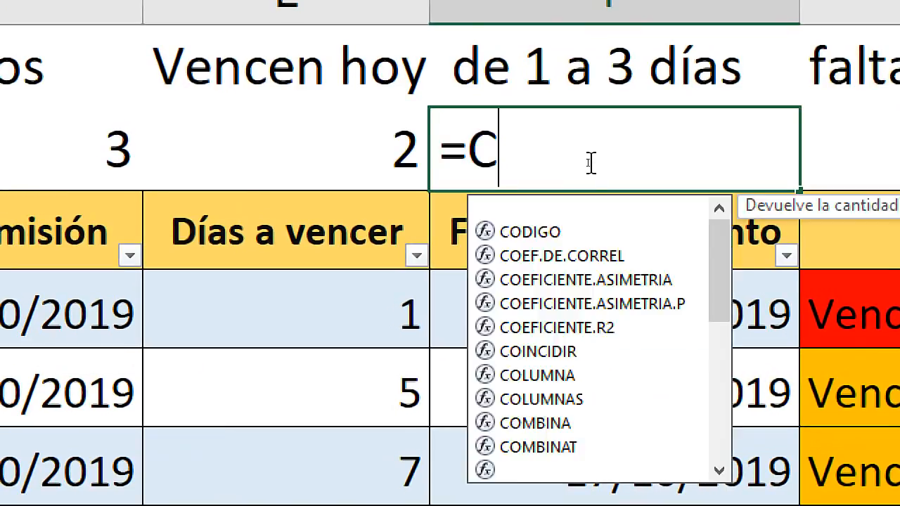
{"action": "key", "text": "Down"}
{"action": "key", "text": "Down"}
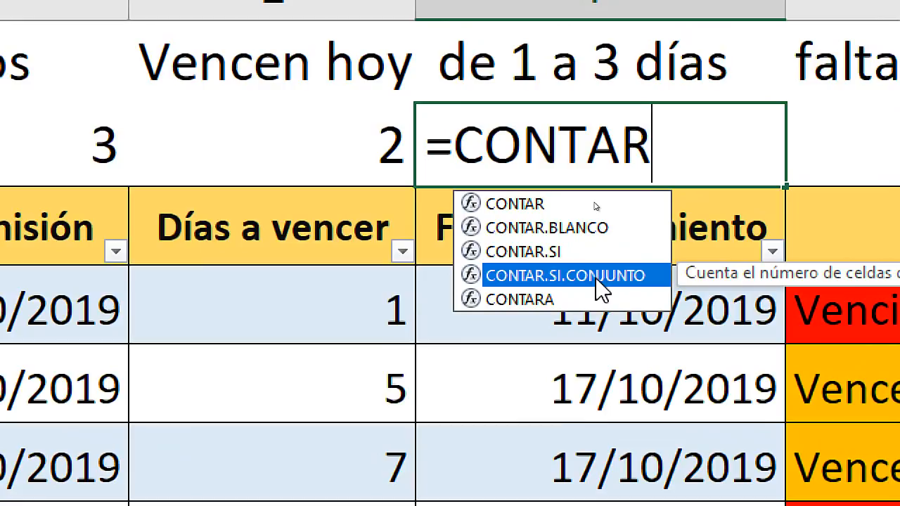
{"action": "double_click", "coordinate": [600, 276]}
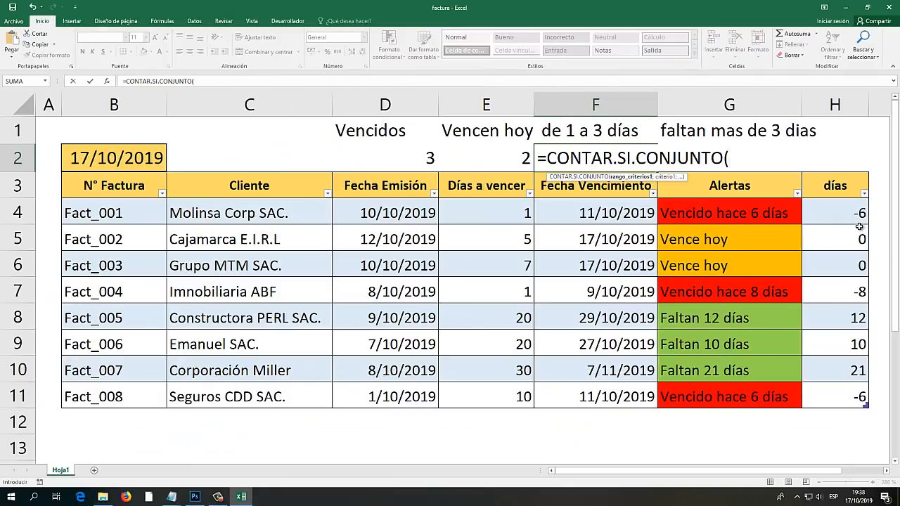
{"action": "left_click_drag", "start_coordinate": [847, 212], "coordinate": [847, 398]}
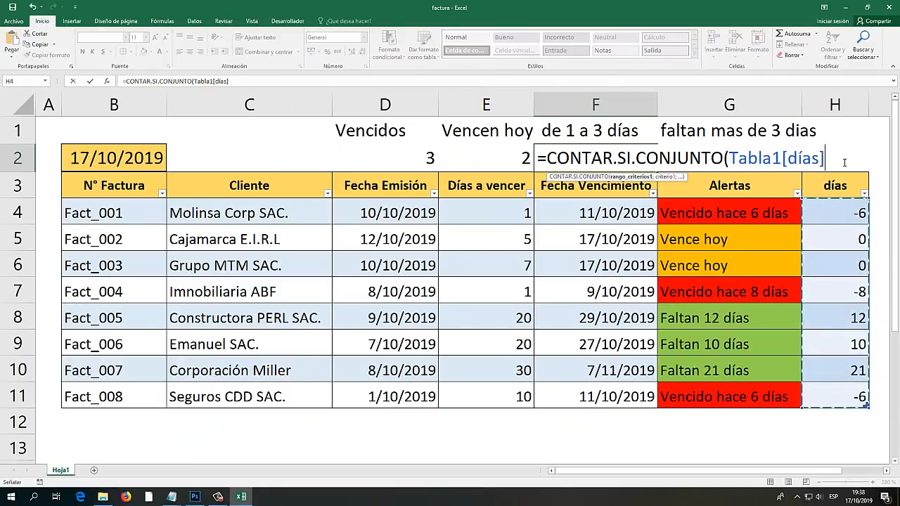
{"action": "type", "text": ";\">0"}
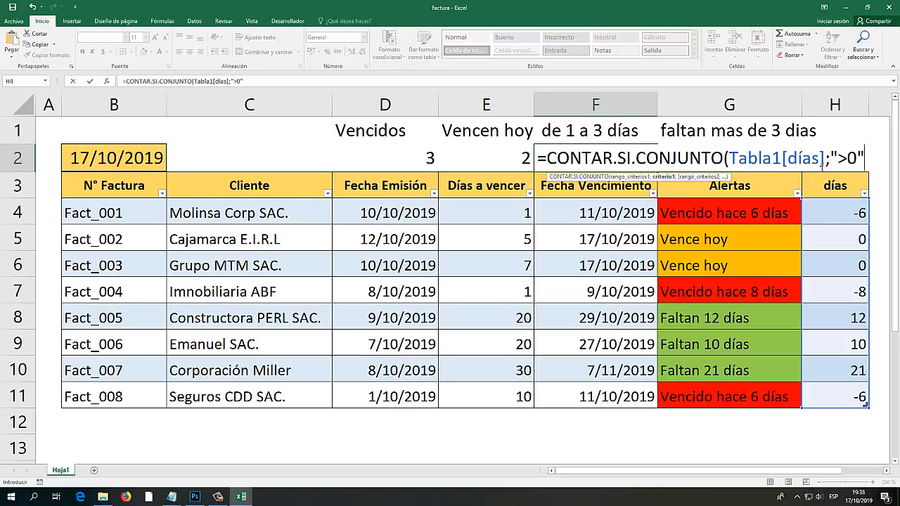
Complete the F2 formula with second range Tabla1[días] and criterion "<4" so it reads =CONTAR.SI.CONJUNTO(Tabla1[días];">0";Tabla1[días];"<4").
{"action": "type", "text": ";"}
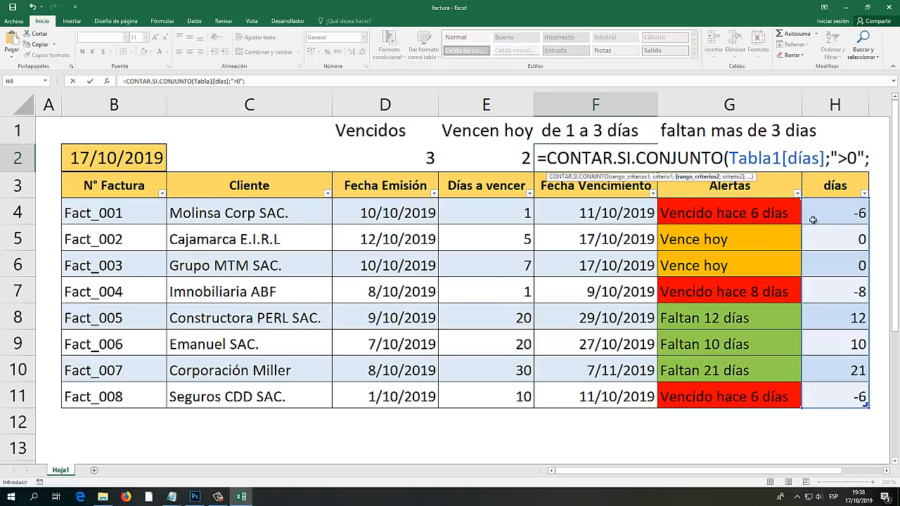
{"action": "left_click_drag", "start_coordinate": [834, 210], "coordinate": [834, 399]}
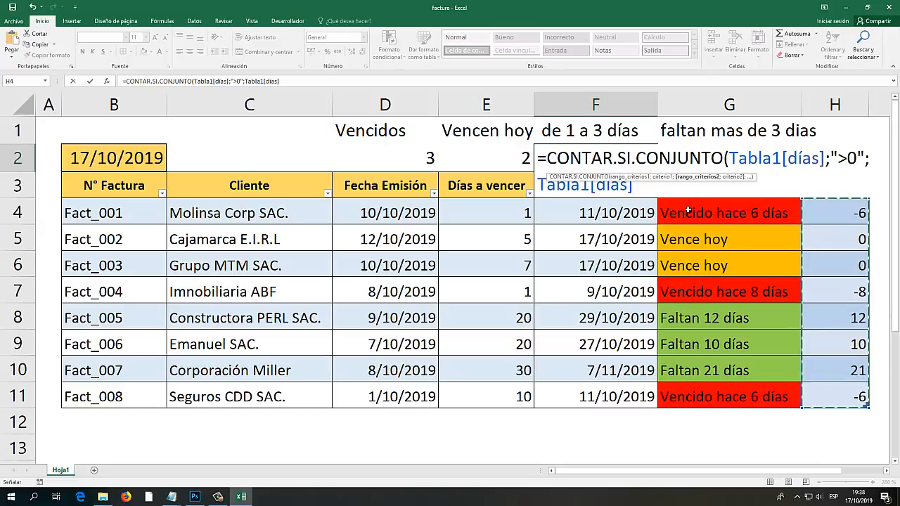
{"action": "type", "text": ";"}
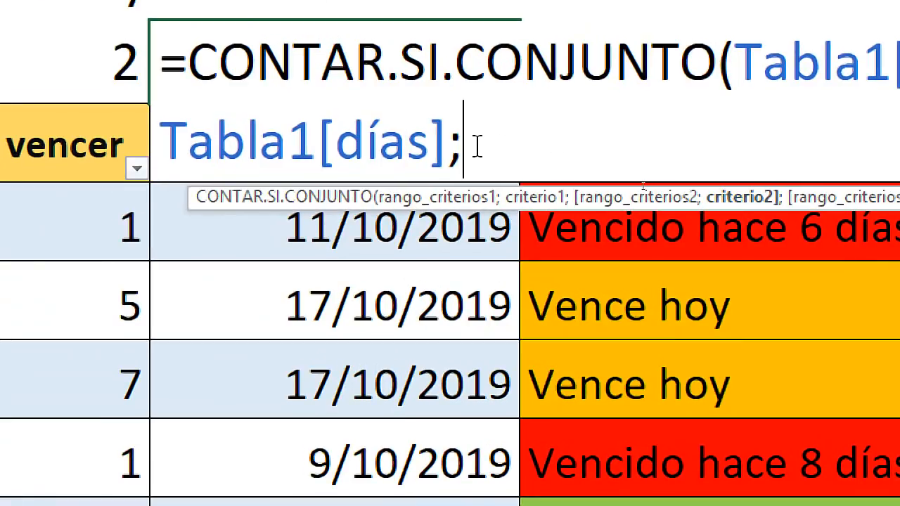
{"action": "type", "text": "\"<4"}
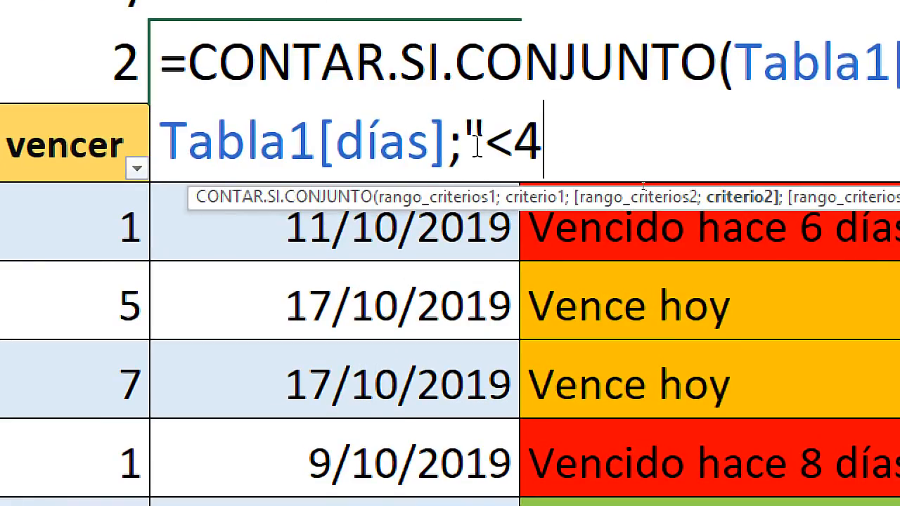
{"action": "type", "text": "\")"}
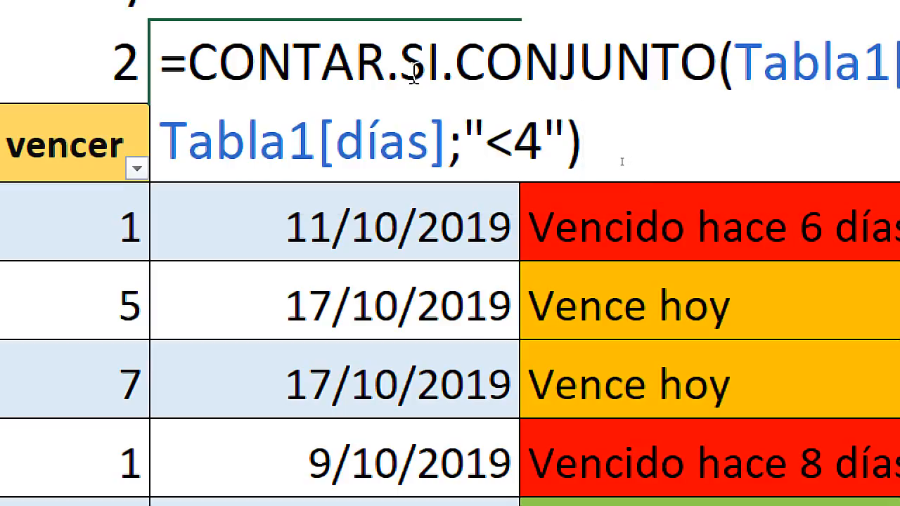
{"action": "left_click_drag", "start_coordinate": [636, 137], "coordinate": [174, 67]}
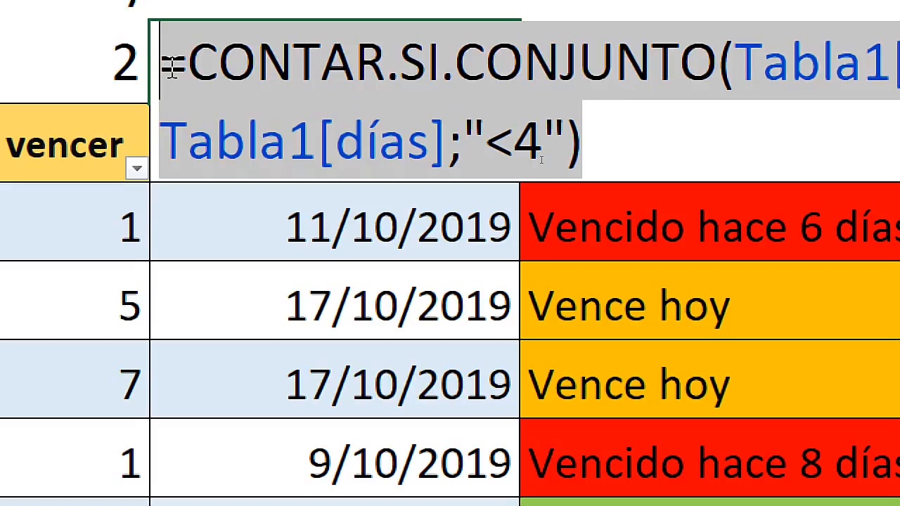
{"action": "key", "text": "Return"}
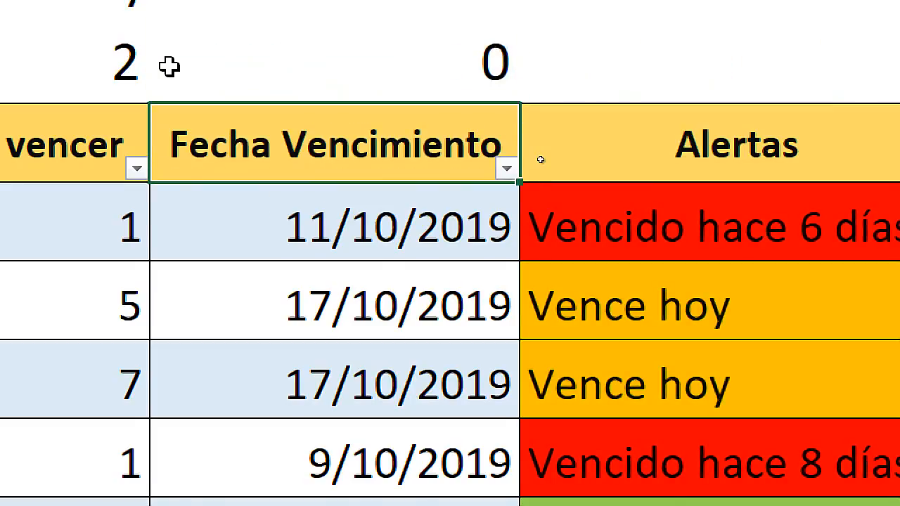
Widen column E slightly and check the días column for invoices due in 1 to 3 days.
{"action": "left_click", "coordinate": [630, 158]}
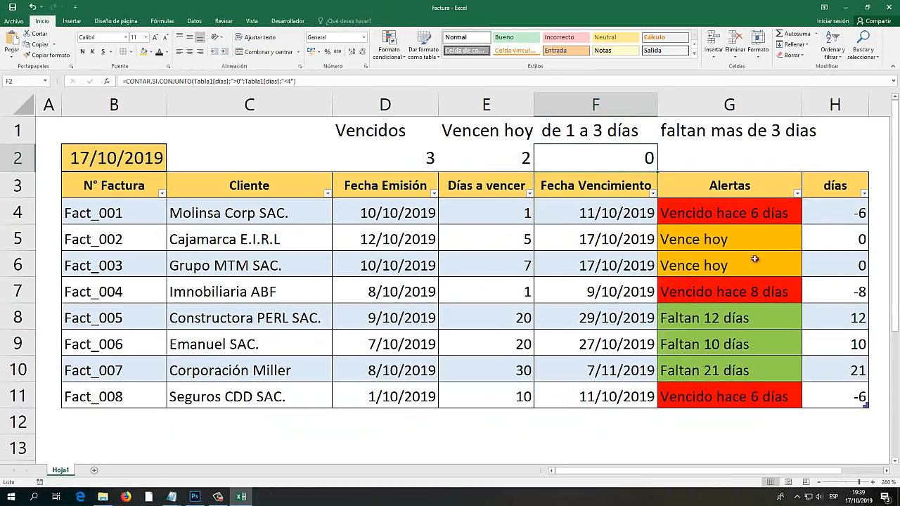
{"action": "left_click_drag", "start_coordinate": [534, 105], "coordinate": [545, 105]}
{"action": "left_click_drag", "start_coordinate": [862, 213], "coordinate": [855, 387]}
{"action": "left_click", "coordinate": [855, 345]}
{"action": "left_click", "coordinate": [854, 287]}
{"action": "left_click", "coordinate": [851, 243]}
Test the de 1 a 3 días count by setting Días a vencer of Fact_001 first to 7 and finally to 8.
{"action": "left_click", "coordinate": [517, 209]}
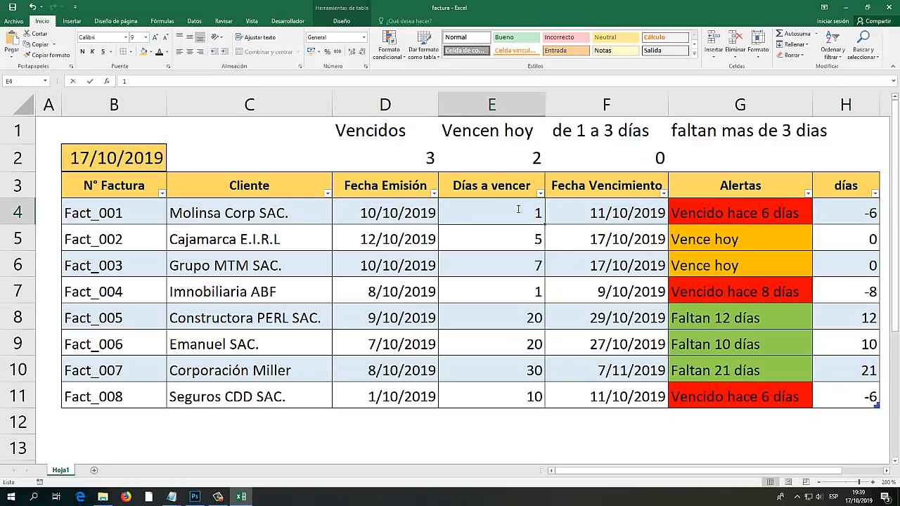
{"action": "type", "text": "7"}
{"action": "key", "text": "Return"}
{"action": "left_click", "coordinate": [511, 204]}
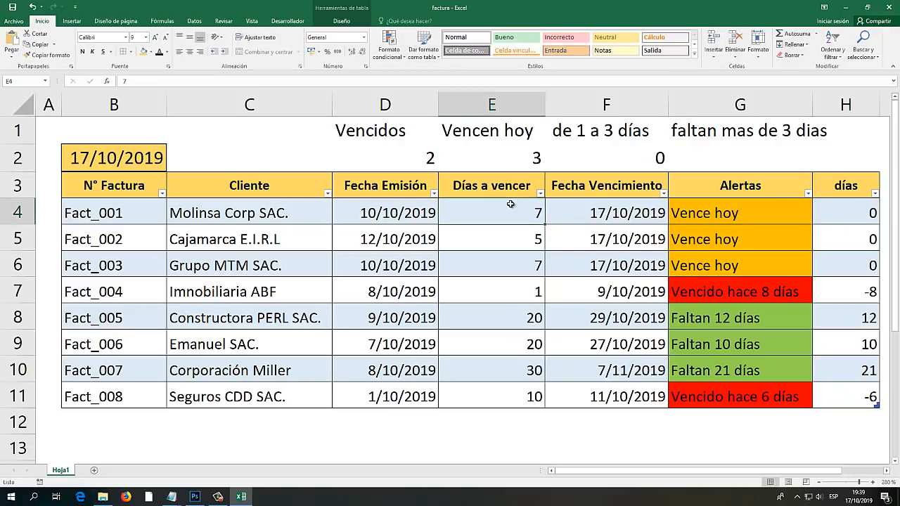
{"action": "type", "text": "8"}
{"action": "key", "text": "Return"}
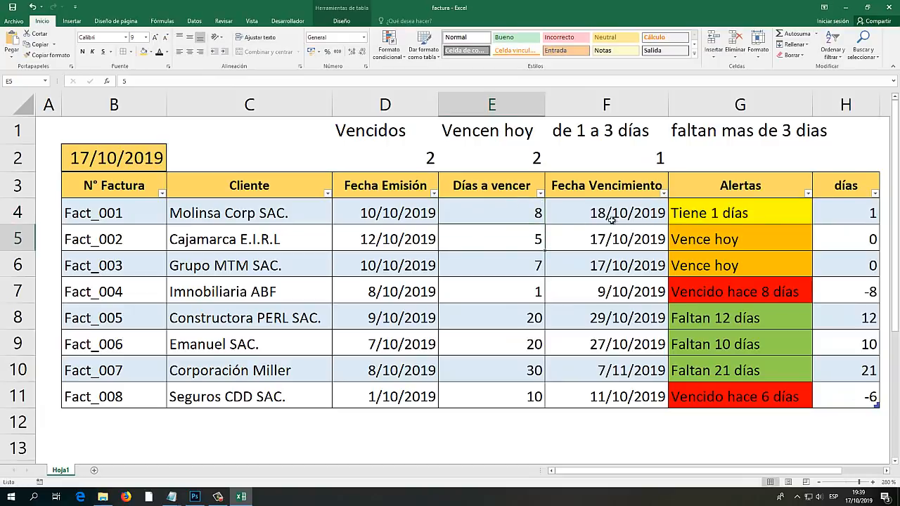
{"action": "left_click", "coordinate": [859, 220]}
{"action": "left_click", "coordinate": [635, 156]}
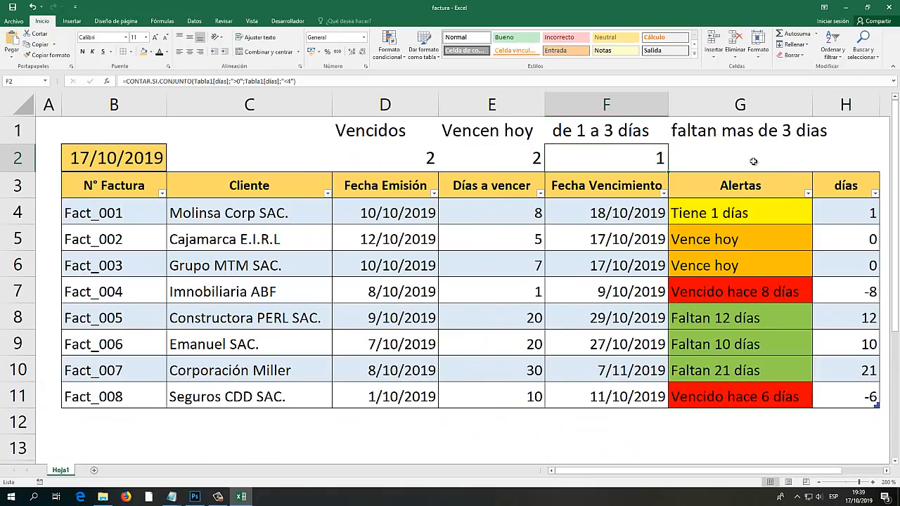
Enter the formula =CONTAR.SI(Tabla1[días];">3") in cell G2 under faltan mas de 3 dias.
{"action": "left_click", "coordinate": [733, 160]}
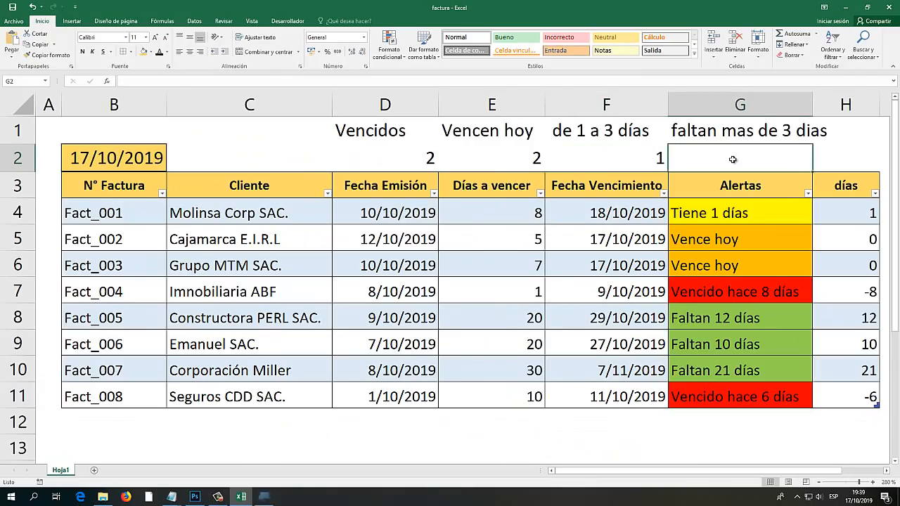
{"action": "type", "text": "=CONTAR.SI("}
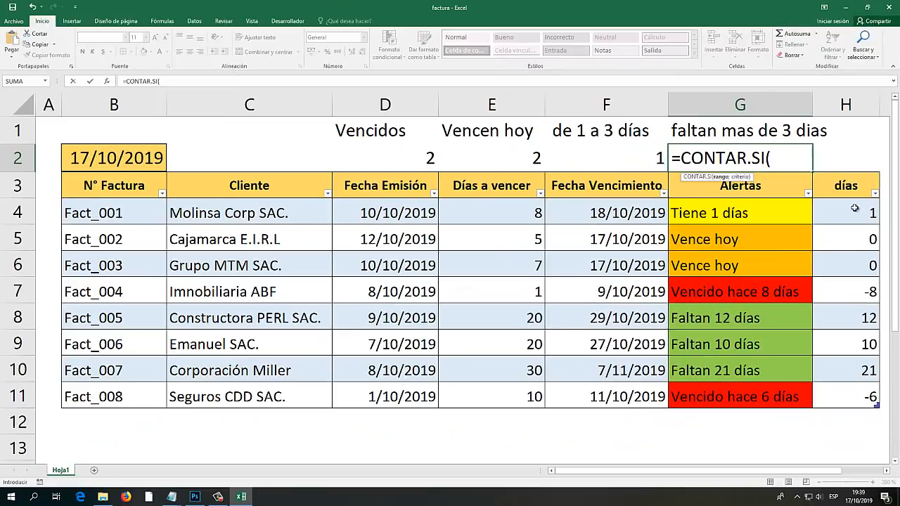
{"action": "left_click_drag", "start_coordinate": [855, 209], "coordinate": [848, 398]}
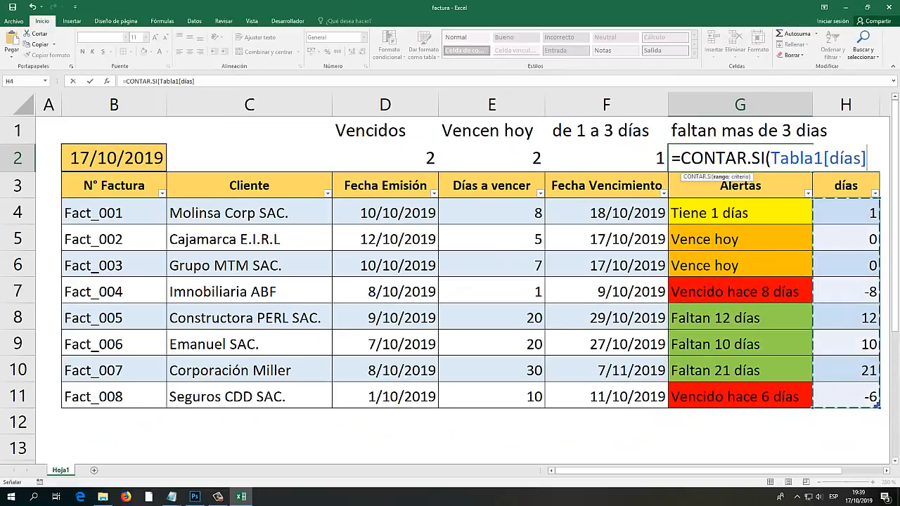
{"action": "type", "text": ";"}
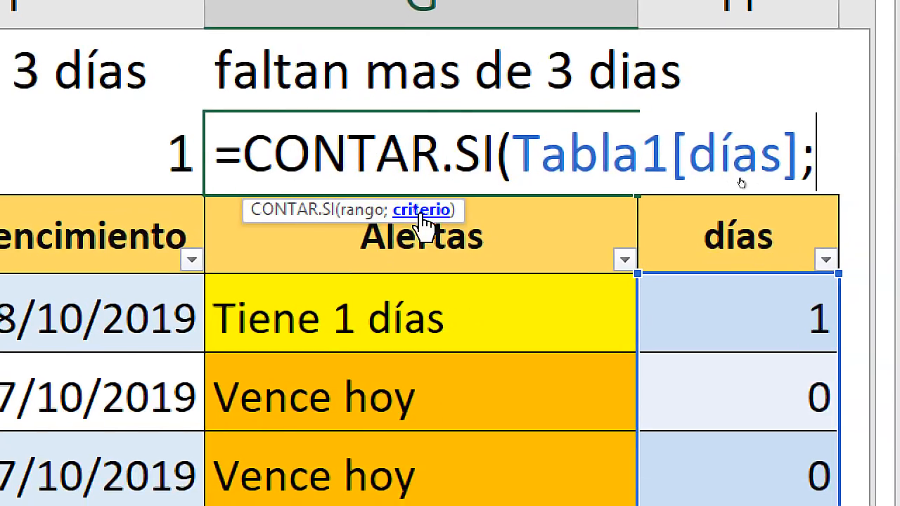
{"action": "type", "text": "\""}
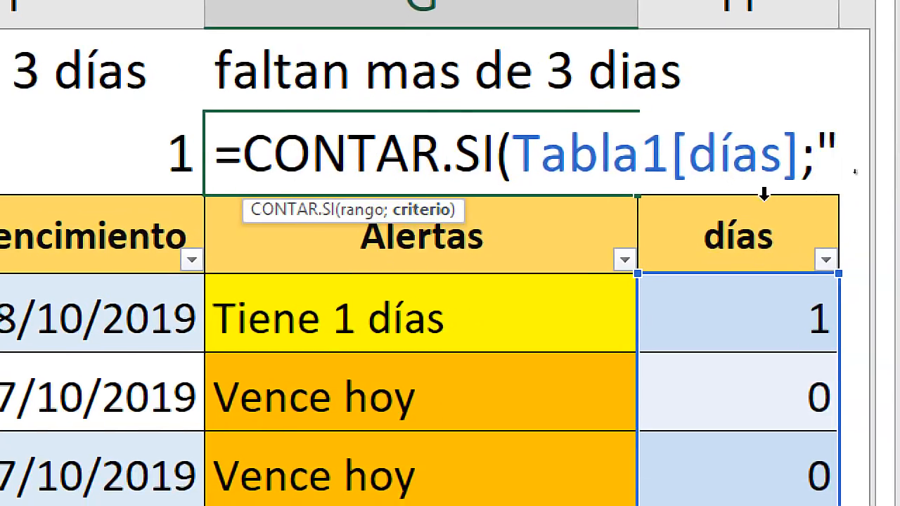
{"action": "type", "text": ">3\""}
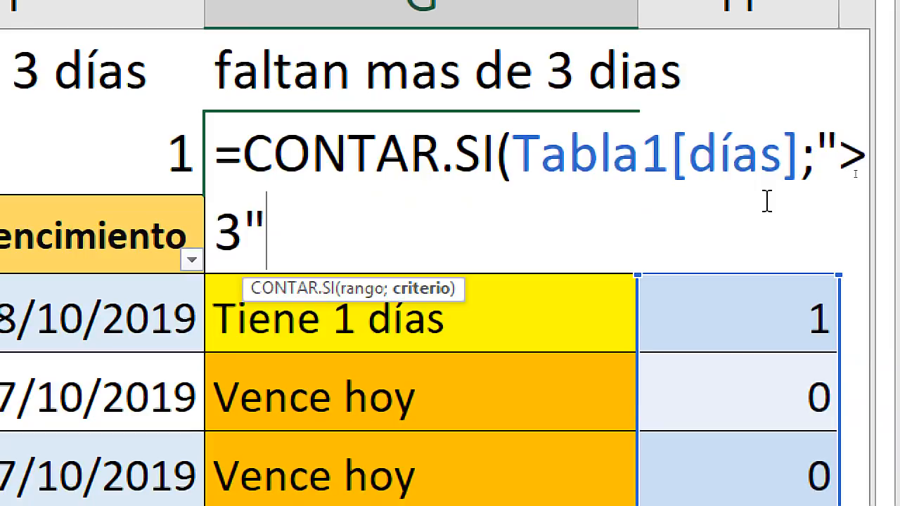
{"action": "type", "text": ")"}
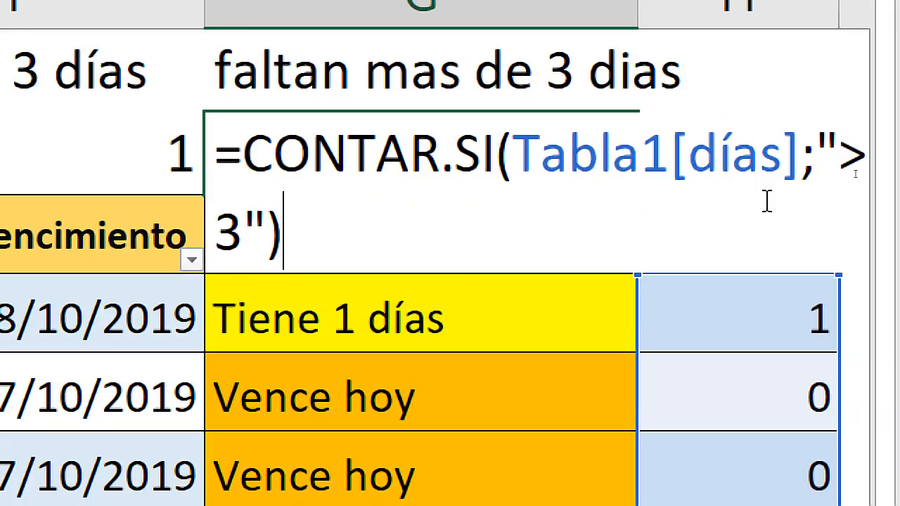
{"action": "key", "text": "Return"}
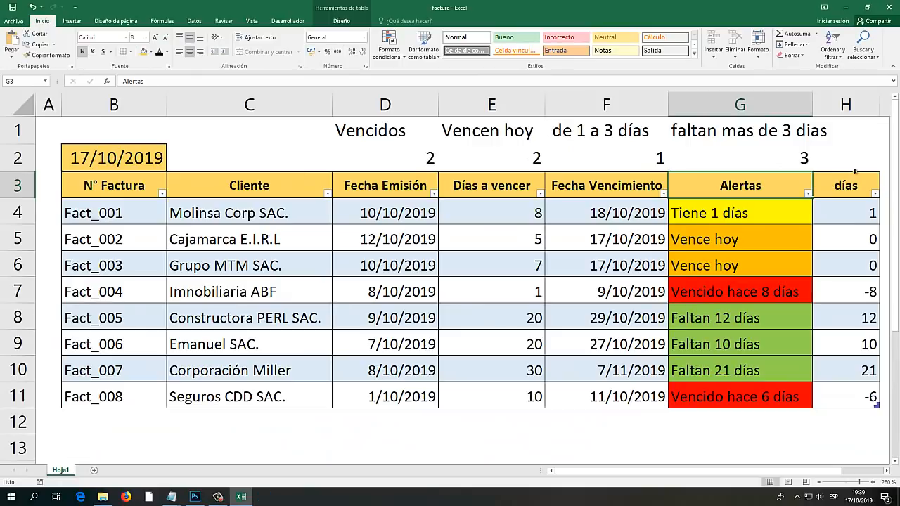
Review the four counts in D2:G2 and open the ThisWorkbook module's Workbook_Open procedure in the Visual Basic editor.
{"action": "left_click_drag", "start_coordinate": [390, 159], "coordinate": [746, 158]}
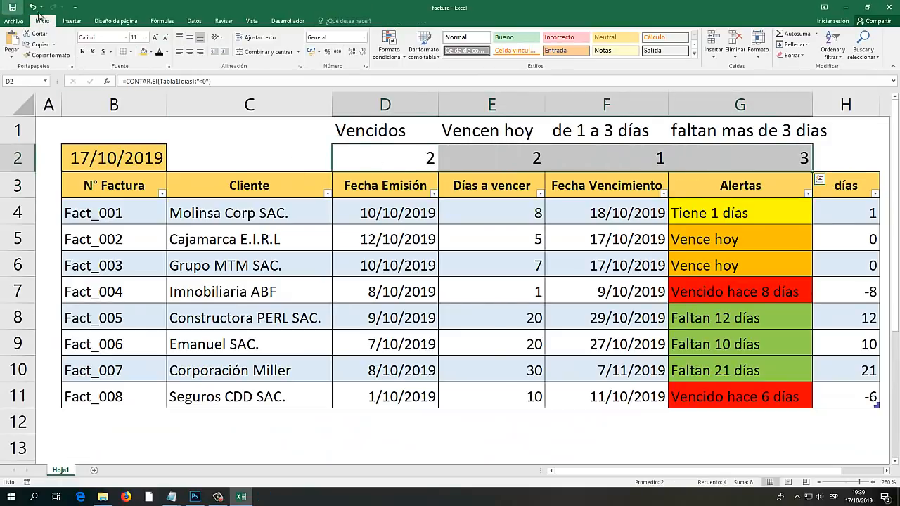
{"action": "right_click", "coordinate": [61, 470]}
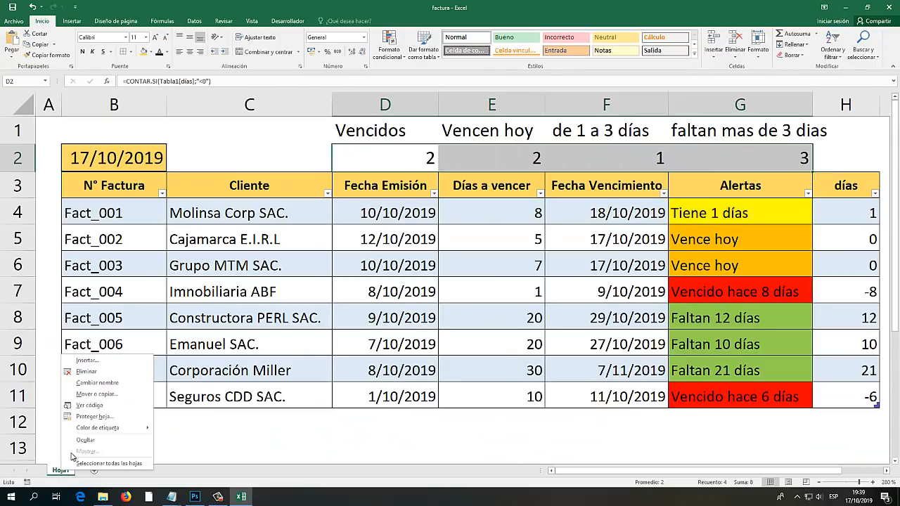
{"action": "left_click", "coordinate": [89, 405]}
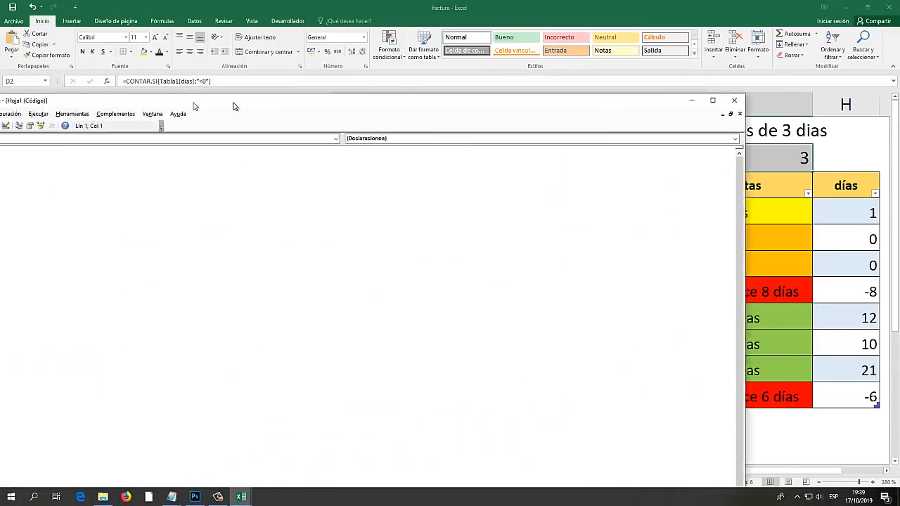
{"action": "left_click_drag", "start_coordinate": [234, 107], "coordinate": [452, 78]}
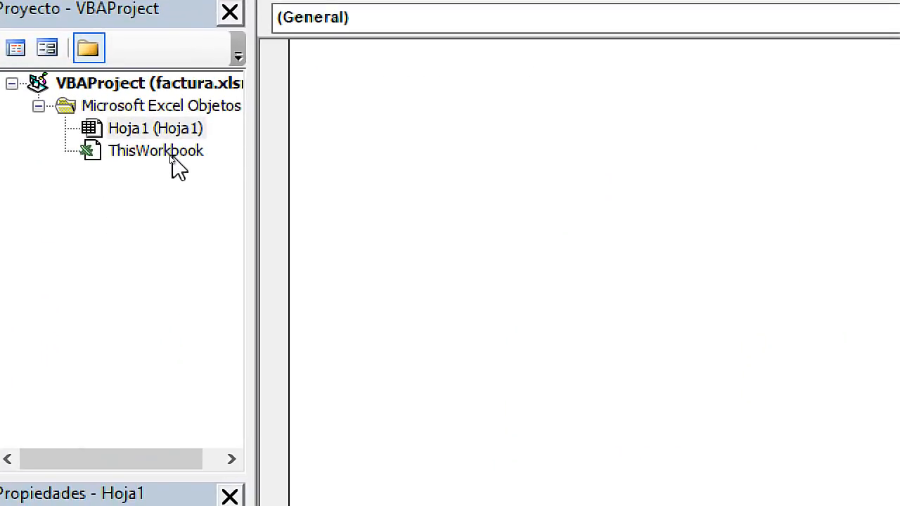
{"action": "double_click", "coordinate": [171, 156]}
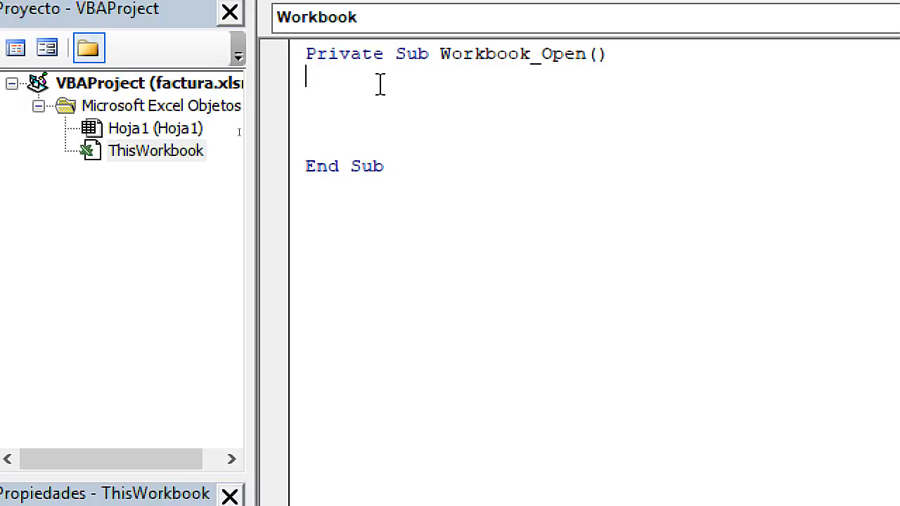
Write the statement MsgBox ("Hola mundo") inside the Workbook_Open procedure.
{"action": "type", "text": "Msgbox()"}
{"action": "left_click", "coordinate": [385, 76]}
{"action": "type", "text": "\""}
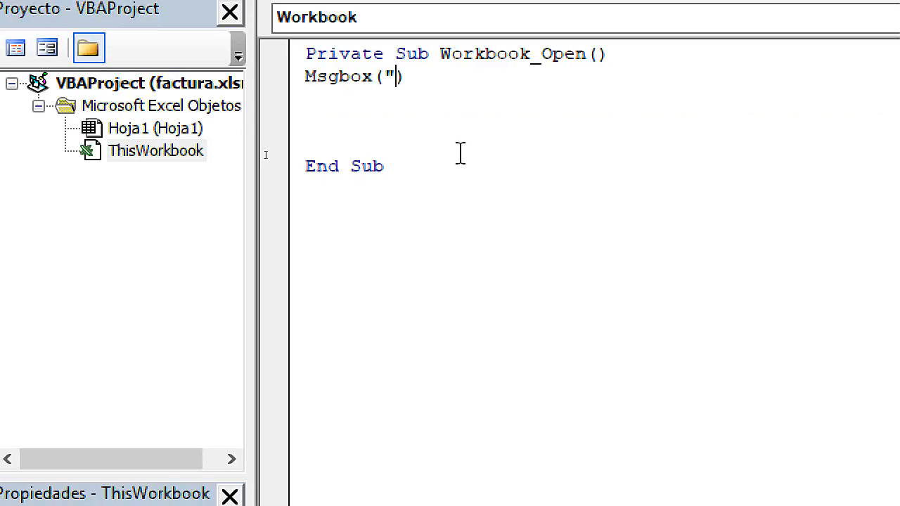
{"action": "type", "text": "HOla"}
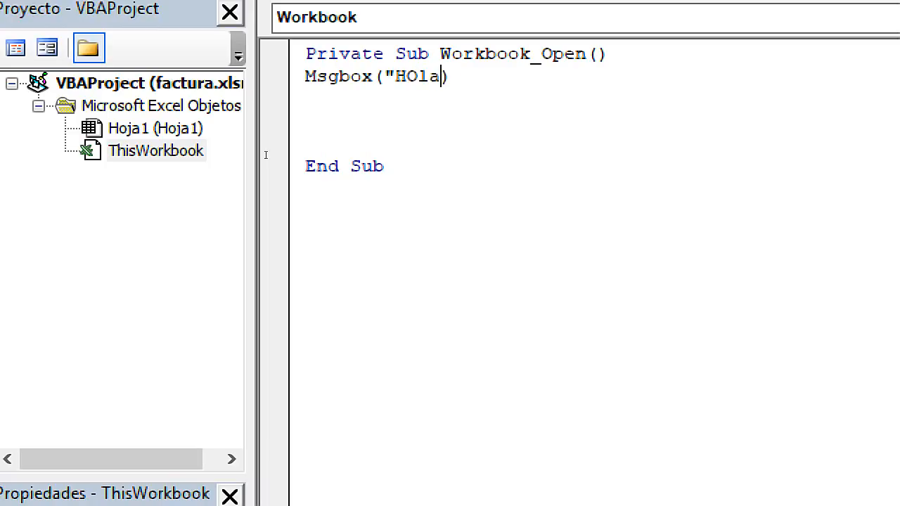
{"action": "key", "text": "BackSpace"}
{"action": "key", "text": "BackSpace"}
{"action": "key", "text": "BackSpace"}
{"action": "key", "text": "BackSpace"}
{"action": "type", "text": "ola mundo\""}
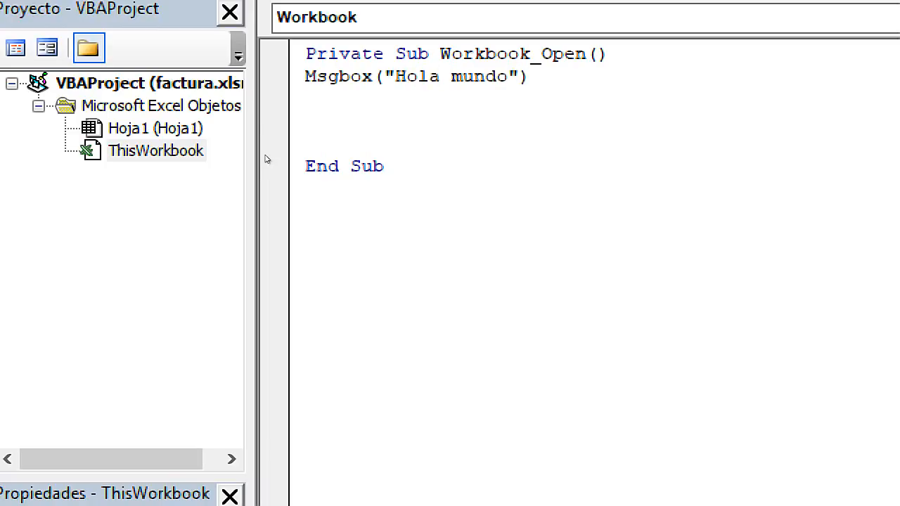
{"action": "left_click", "coordinate": [374, 200]}
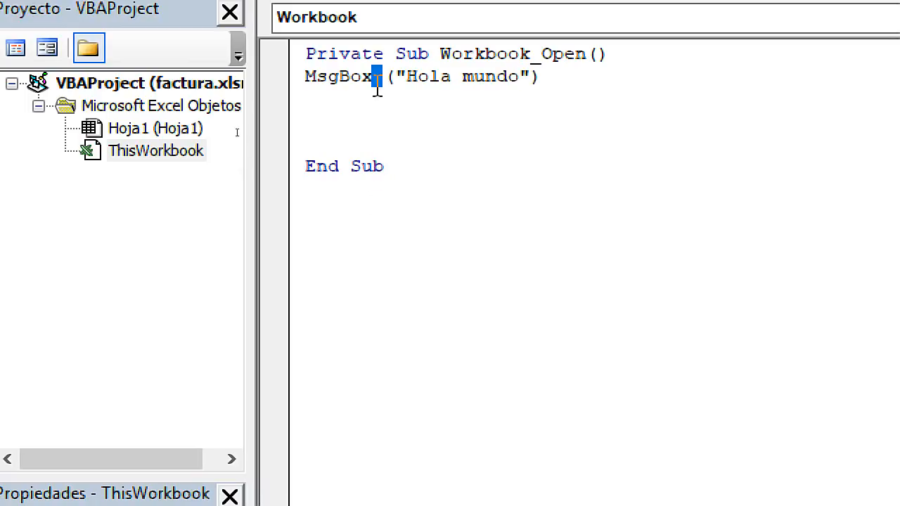
Check the MsgBox keyword and its quoted argument, and insert a blank line above the statement.
{"action": "left_click_drag", "start_coordinate": [381, 77], "coordinate": [310, 84]}
{"action": "left_click", "coordinate": [342, 94]}
{"action": "double_click", "coordinate": [312, 74]}
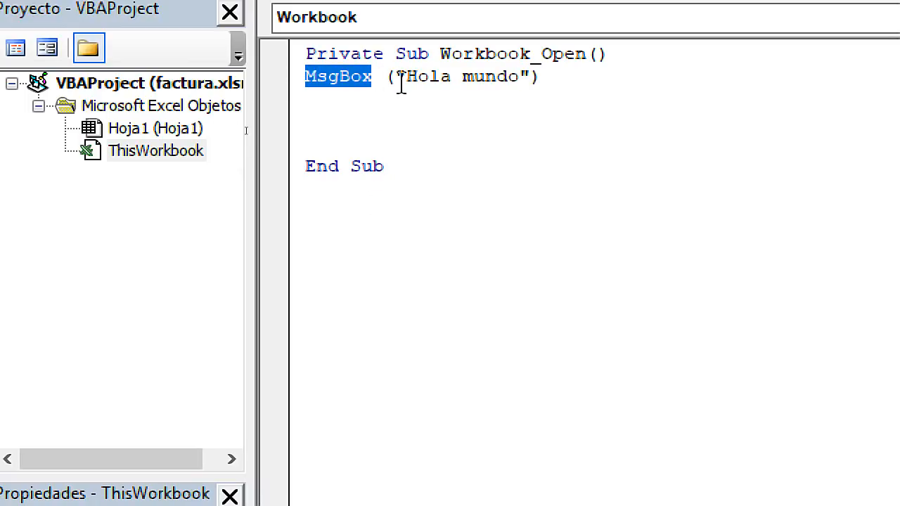
{"action": "mouse_move", "coordinate": [401, 76]}
{"action": "left_mouse_down"}
{"action": "mouse_move", "coordinate": [386, 74]}
{"action": "mouse_move", "coordinate": [400, 75]}
{"action": "mouse_move", "coordinate": [403, 90]}
{"action": "left_mouse_up"}
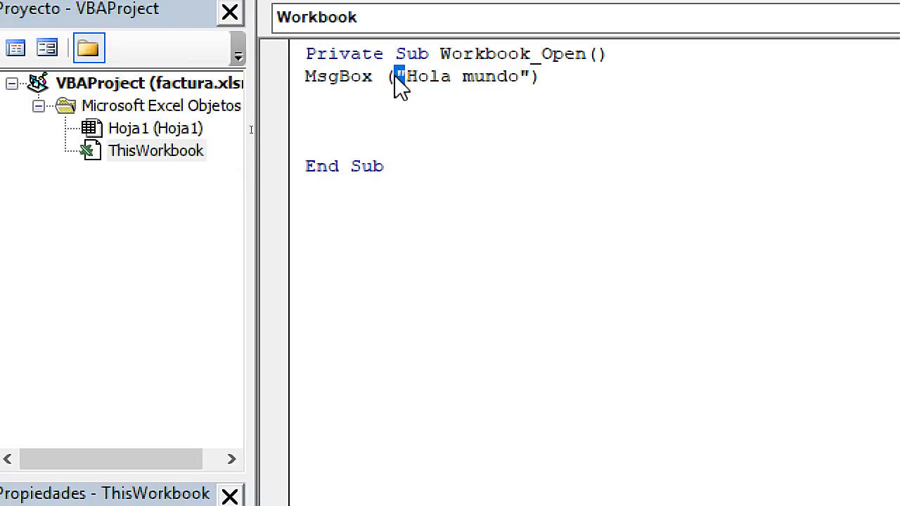
{"action": "mouse_move", "coordinate": [533, 74]}
{"action": "left_mouse_down"}
{"action": "mouse_move", "coordinate": [524, 74]}
{"action": "mouse_move", "coordinate": [536, 81]}
{"action": "left_mouse_up"}
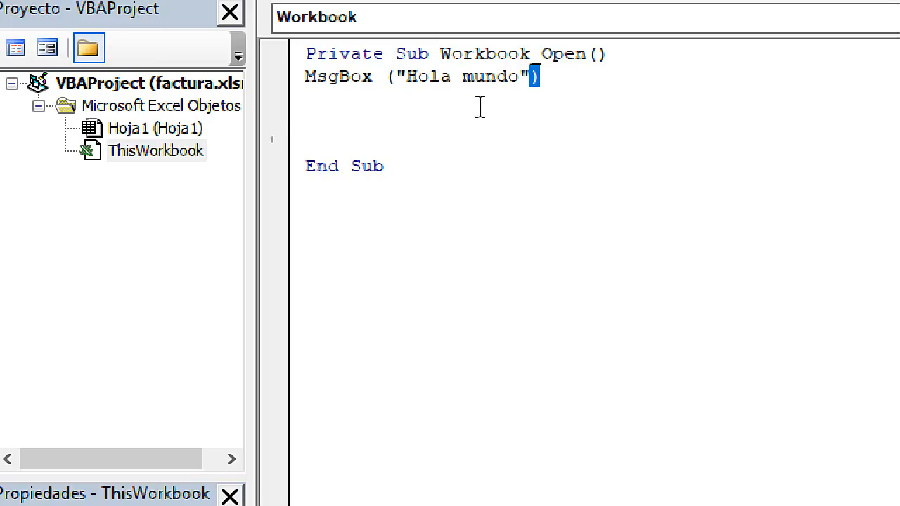
{"action": "left_click", "coordinate": [476, 105]}
{"action": "left_click", "coordinate": [308, 76]}
{"action": "key", "text": "Return"}
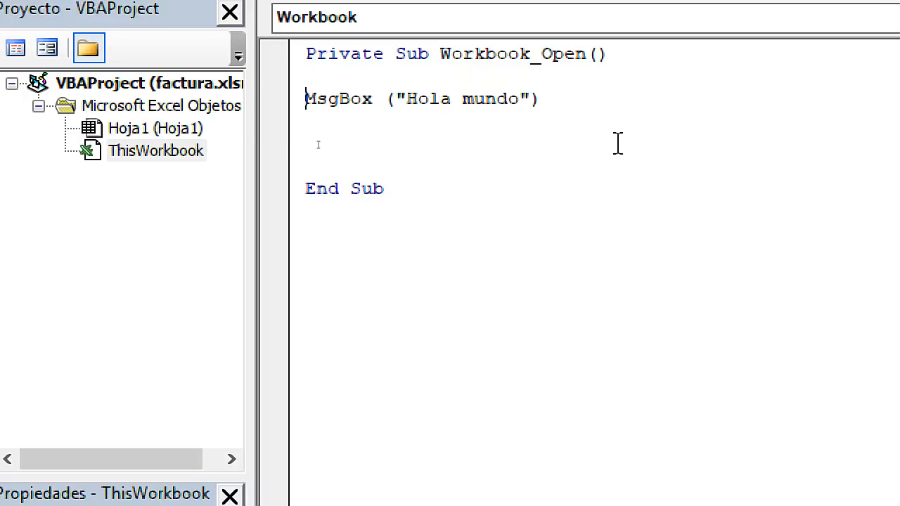
Examine the Hola mundo message text and the Workbook and Open parts of the procedure name.
{"action": "left_click_drag", "start_coordinate": [553, 99], "coordinate": [404, 108]}
{"action": "left_click", "coordinate": [451, 106]}
{"action": "mouse_move", "coordinate": [524, 94]}
{"action": "left_mouse_down"}
{"action": "mouse_move", "coordinate": [412, 98]}
{"action": "mouse_move", "coordinate": [519, 99]}
{"action": "left_mouse_up"}
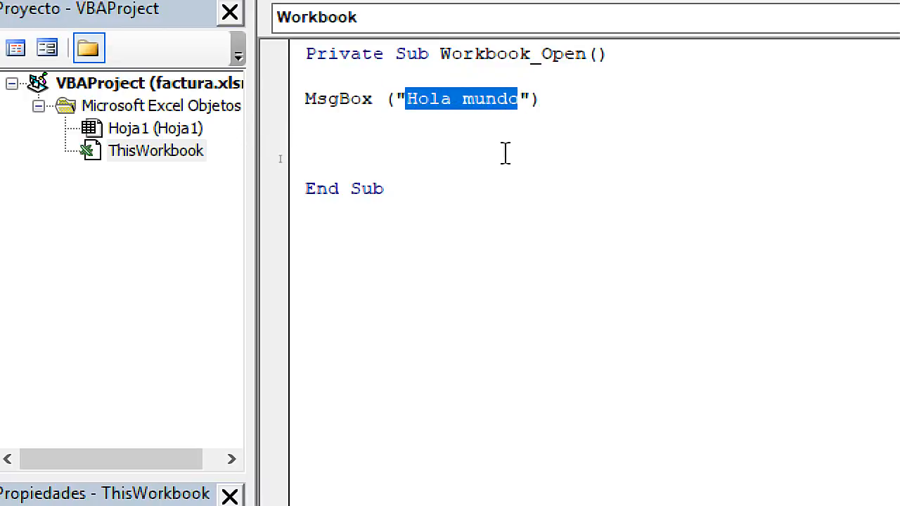
{"action": "left_click", "coordinate": [506, 156]}
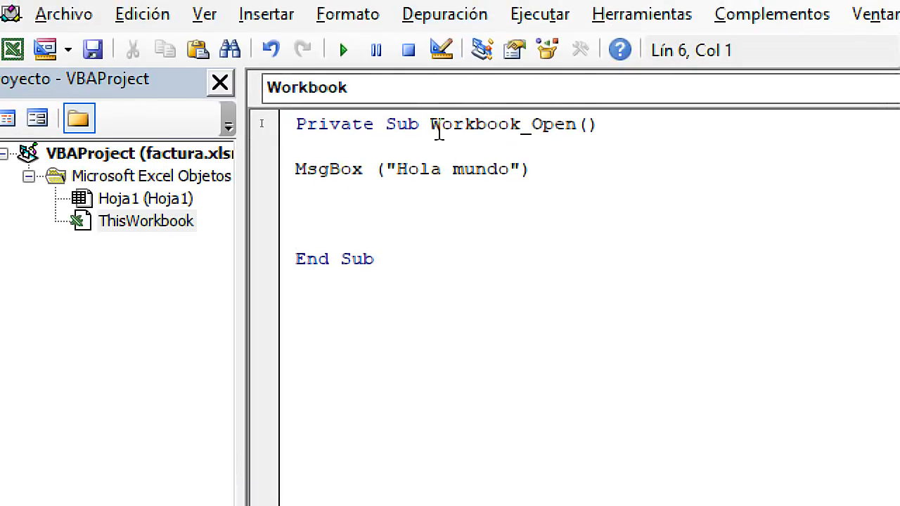
{"action": "left_click_drag", "start_coordinate": [431, 124], "coordinate": [479, 125]}
{"action": "left_click", "coordinate": [564, 136]}
{"action": "left_click_drag", "start_coordinate": [576, 126], "coordinate": [528, 130]}
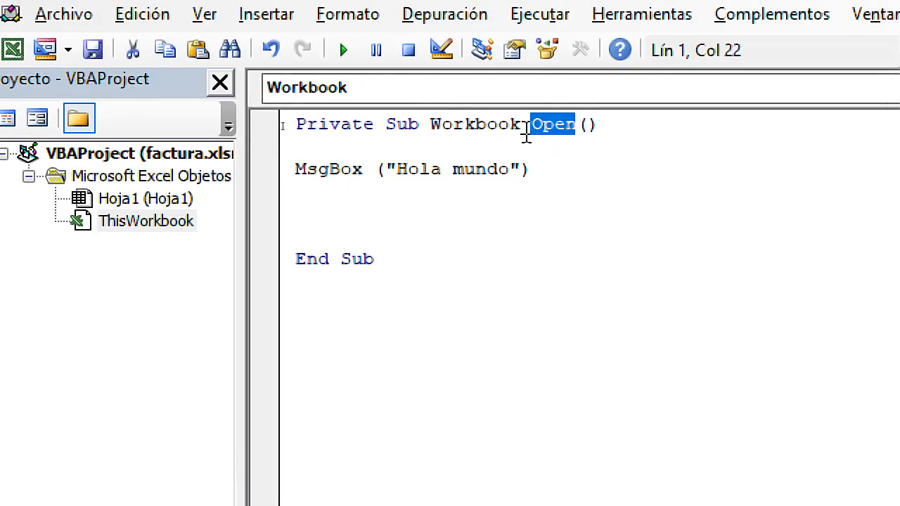
{"action": "left_click_drag", "start_coordinate": [429, 121], "coordinate": [525, 124]}
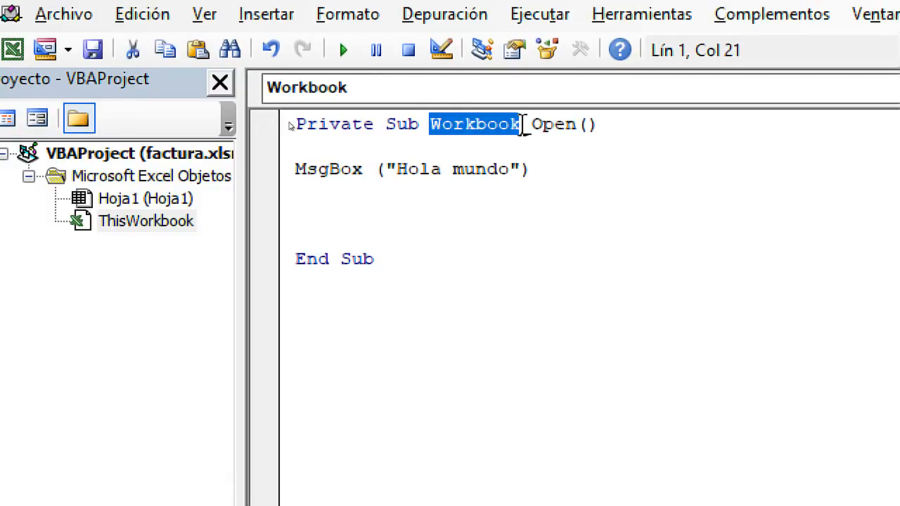
{"action": "left_click_drag", "start_coordinate": [650, 119], "coordinate": [538, 146]}
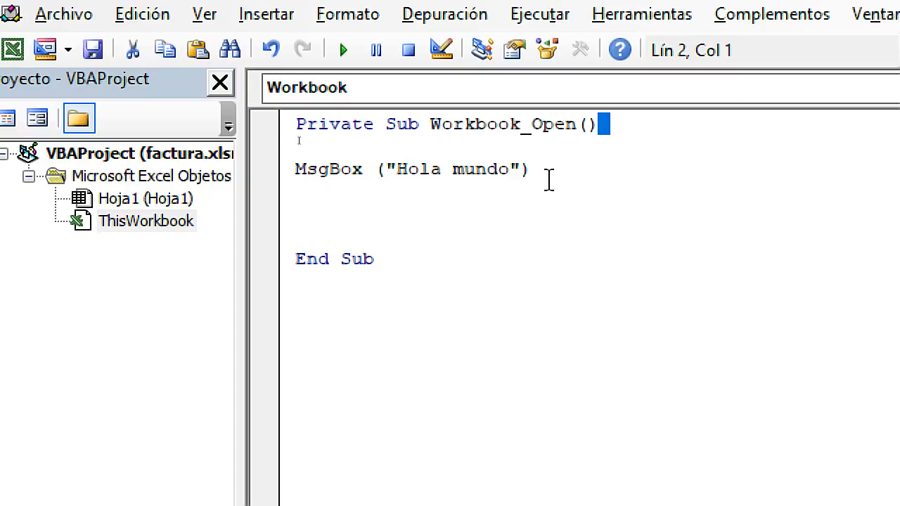
{"action": "left_click_drag", "start_coordinate": [547, 179], "coordinate": [298, 181]}
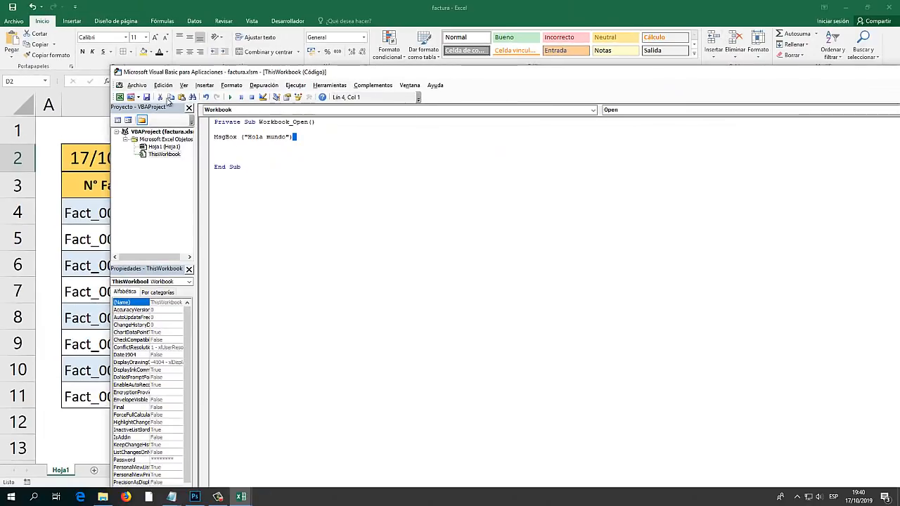
Save the macro code, leave the Visual Basic editor, and save and close the factura workbook.
{"action": "left_click", "coordinate": [148, 99]}
{"action": "left_click_drag", "start_coordinate": [781, 72], "coordinate": [550, 75]}
{"action": "left_click", "coordinate": [760, 75]}
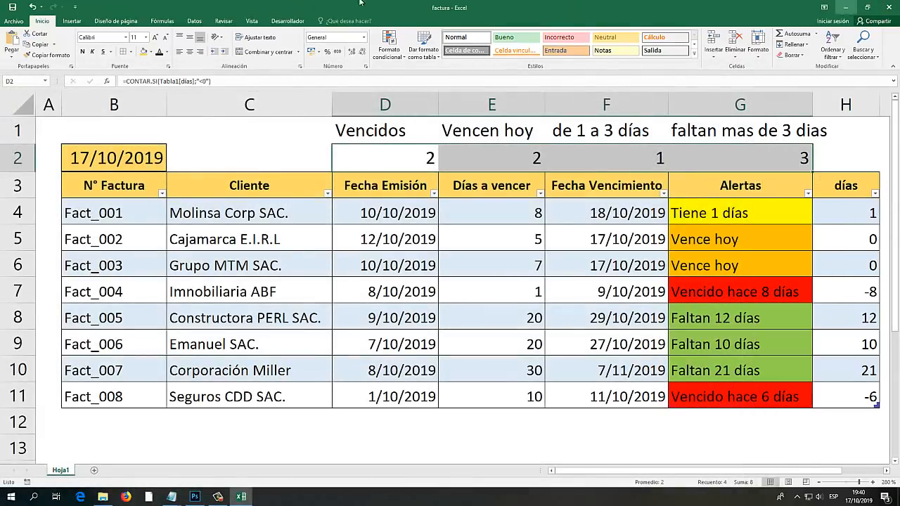
{"action": "left_click", "coordinate": [14, 9]}
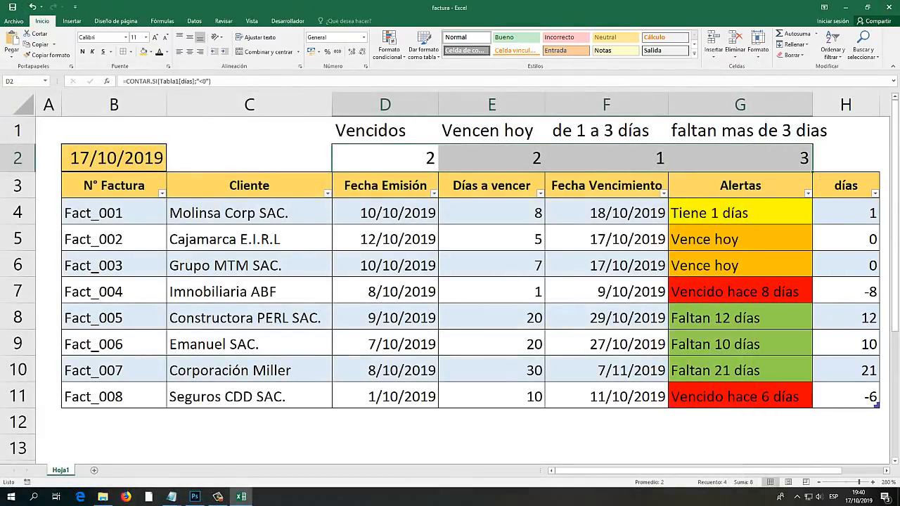
{"action": "left_click", "coordinate": [891, 6]}
{"action": "left_click", "coordinate": [816, 149]}
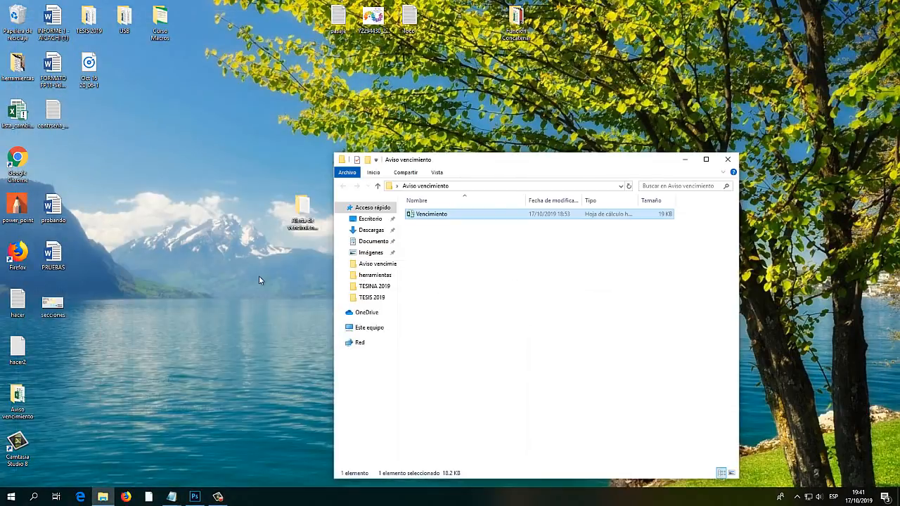
Find the Fecha Vencimiento folder on the desktop and open the factura workbook from it.
{"action": "left_click", "coordinate": [728, 159]}
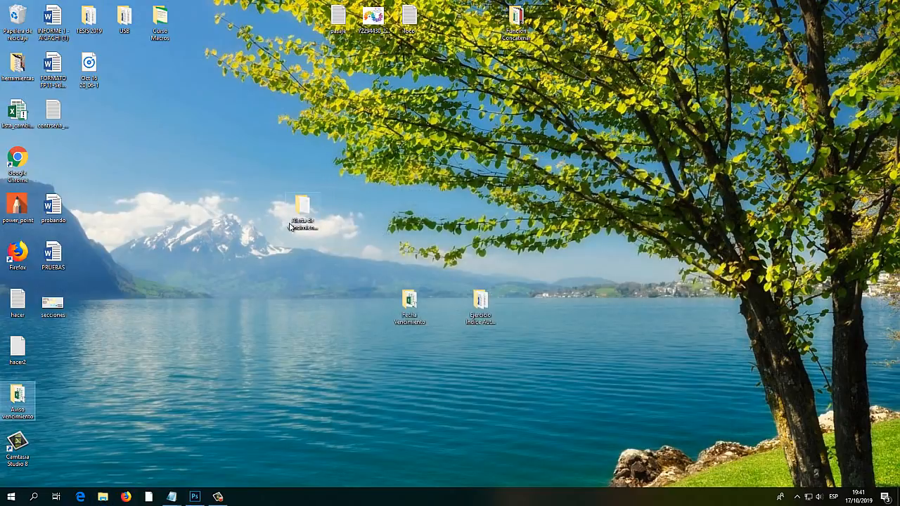
{"action": "double_click", "coordinate": [304, 206]}
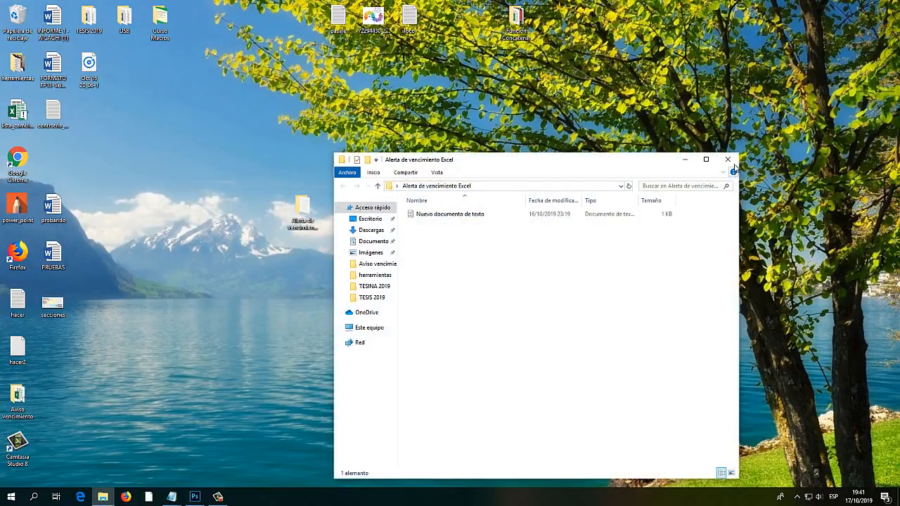
{"action": "left_click", "coordinate": [728, 159]}
{"action": "double_click", "coordinate": [417, 302]}
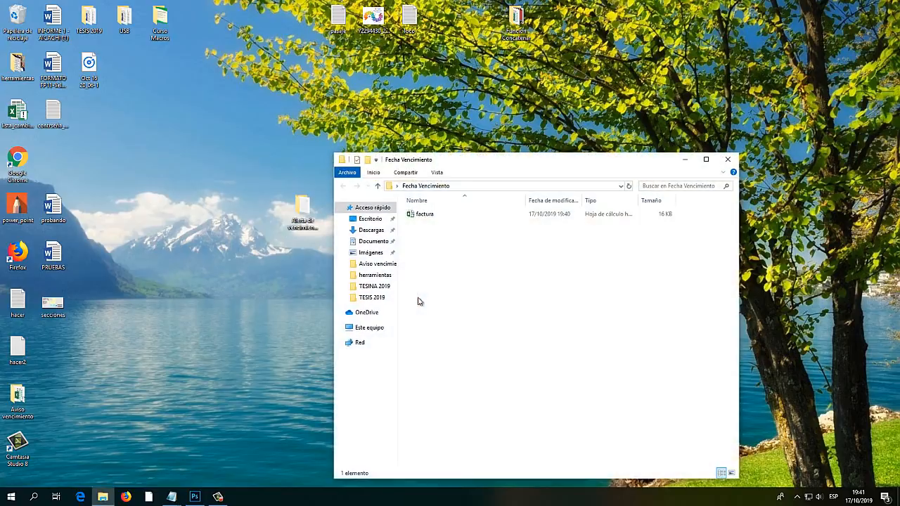
{"action": "left_click", "coordinate": [431, 218]}
{"action": "double_click", "coordinate": [427, 218]}
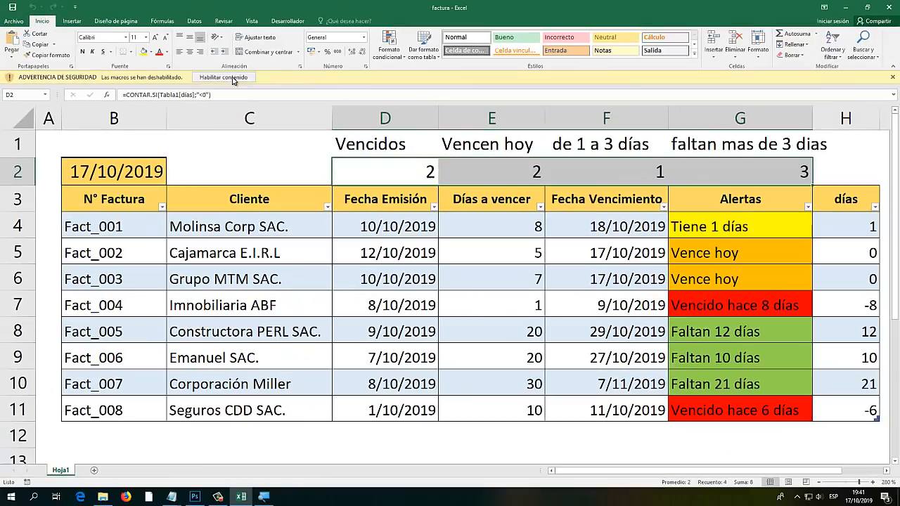
Enable the workbook's macro content and dismiss the Hola mundo message box.
{"action": "left_click", "coordinate": [235, 78]}
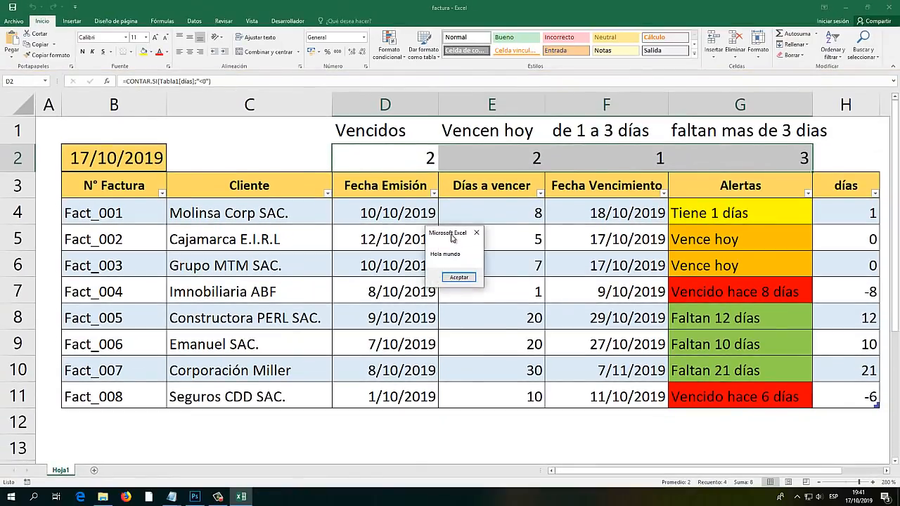
{"action": "left_click_drag", "start_coordinate": [454, 237], "coordinate": [406, 173]}
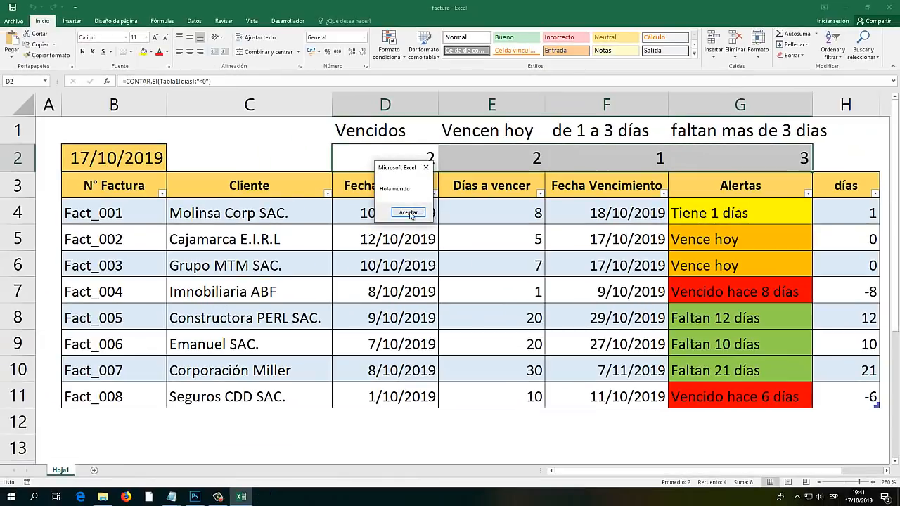
{"action": "left_click", "coordinate": [407, 277]}
Close and reopen the factura workbook to test the opening message, and dismiss its message box.
{"action": "left_click", "coordinate": [892, 7]}
{"action": "left_click", "coordinate": [422, 261]}
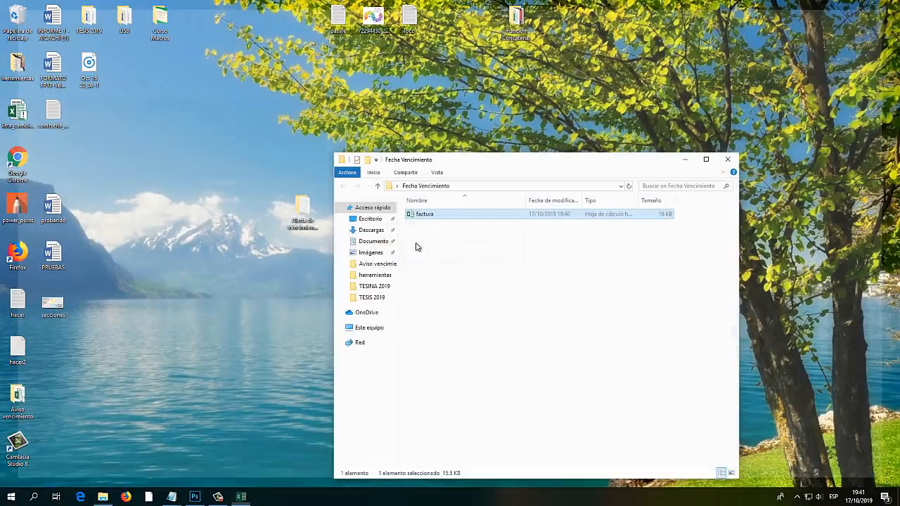
{"action": "double_click", "coordinate": [426, 215]}
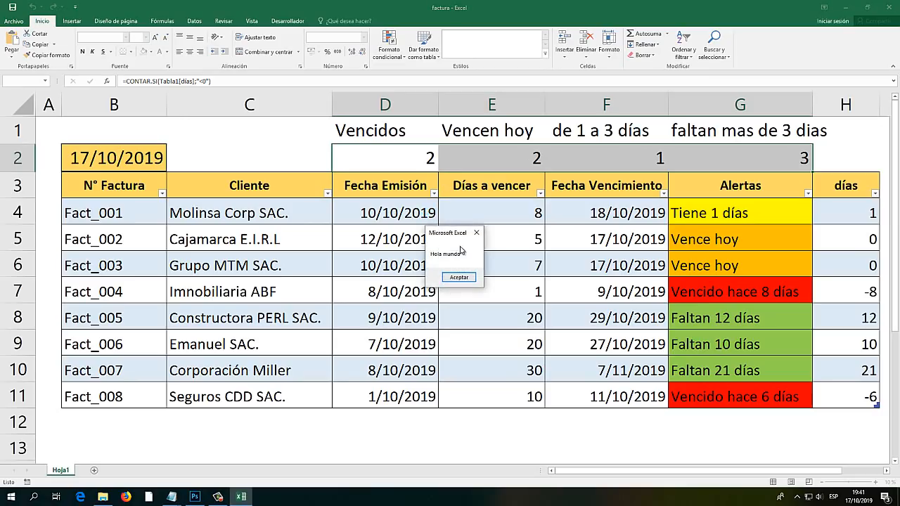
{"action": "left_click_drag", "start_coordinate": [460, 230], "coordinate": [511, 176]}
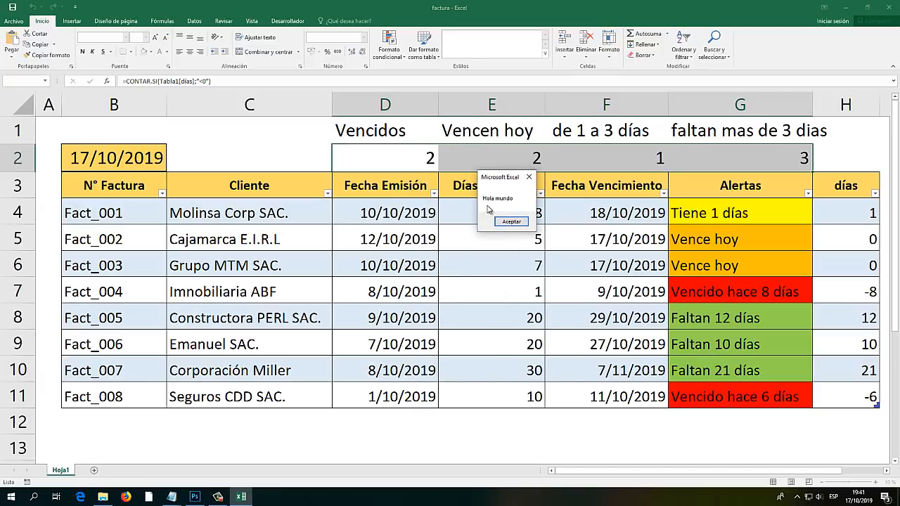
{"action": "left_click", "coordinate": [511, 222]}
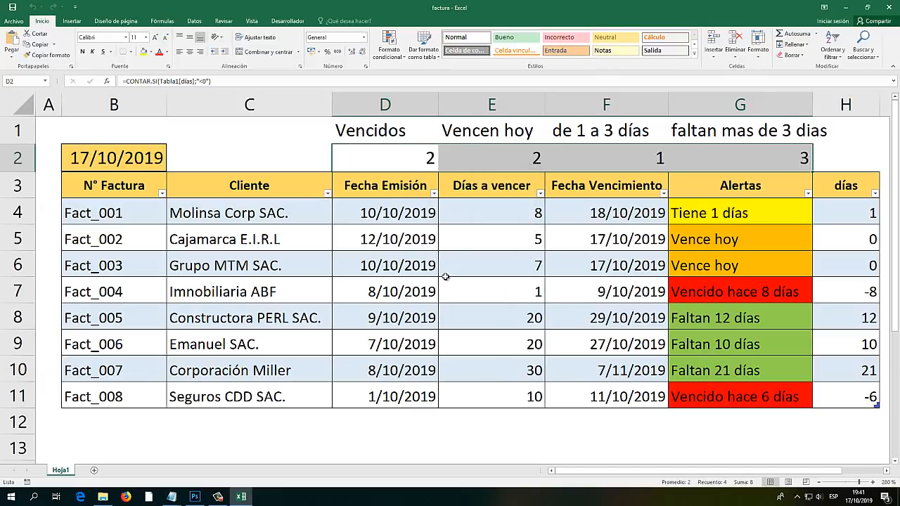
Review the count formulas in D2:G2 and the días values in H4:H11 that they use.
{"action": "left_click", "coordinate": [399, 166]}
{"action": "left_click", "coordinate": [399, 204]}
{"action": "left_click", "coordinate": [403, 158]}
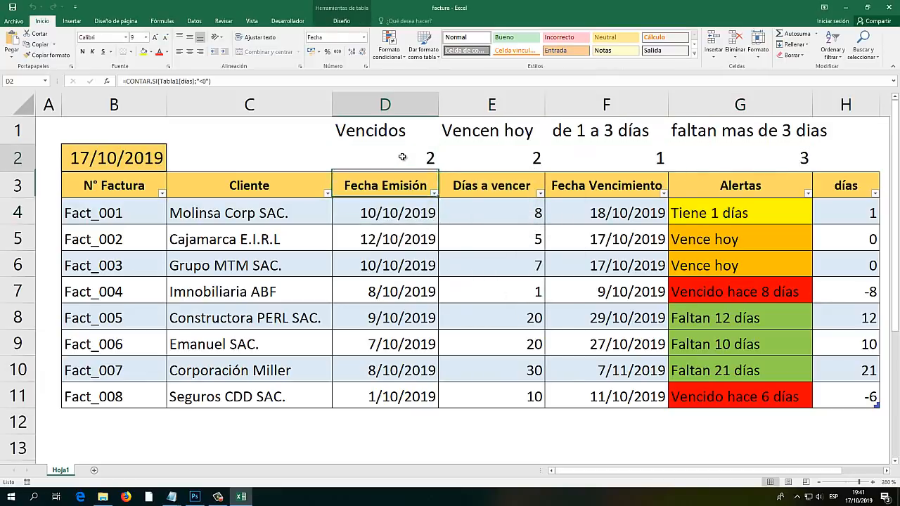
{"action": "left_click", "coordinate": [497, 164]}
{"action": "left_click", "coordinate": [610, 152]}
{"action": "left_click", "coordinate": [748, 155]}
{"action": "left_click", "coordinate": [498, 161]}
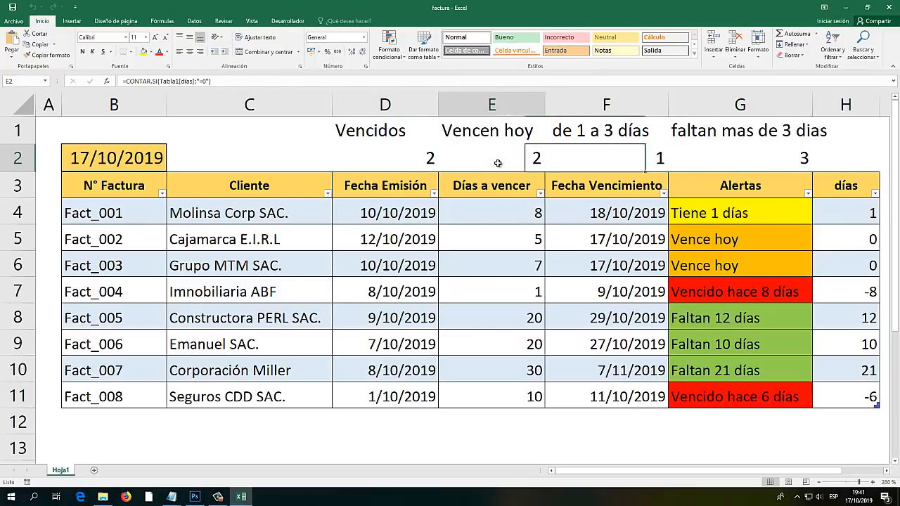
{"action": "left_click", "coordinate": [607, 159]}
{"action": "left_click", "coordinate": [535, 159]}
{"action": "left_click", "coordinate": [408, 151]}
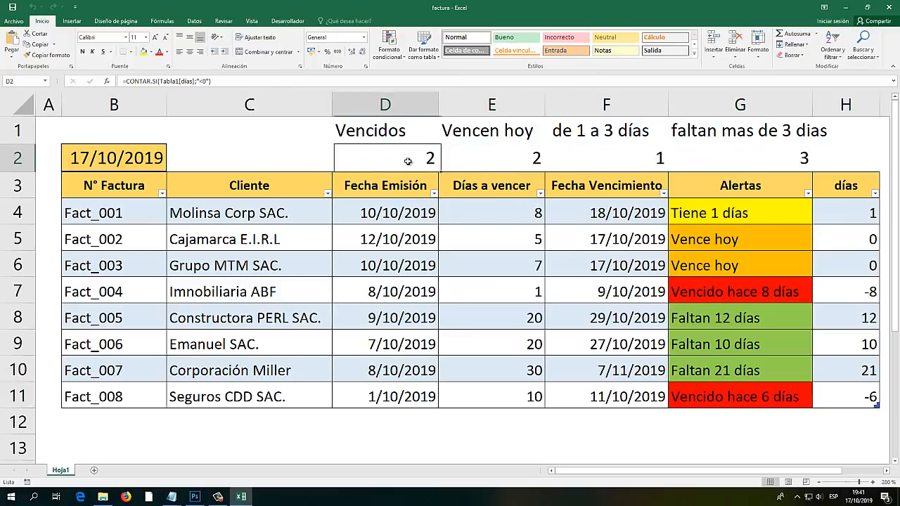
{"action": "left_click_drag", "start_coordinate": [846, 214], "coordinate": [851, 400]}
{"action": "left_click", "coordinate": [394, 165]}
Open the ThisWorkbook code, add two blank lines below the Workbook_Open declaration, and return to the worksheet.
{"action": "right_click", "coordinate": [63, 471]}
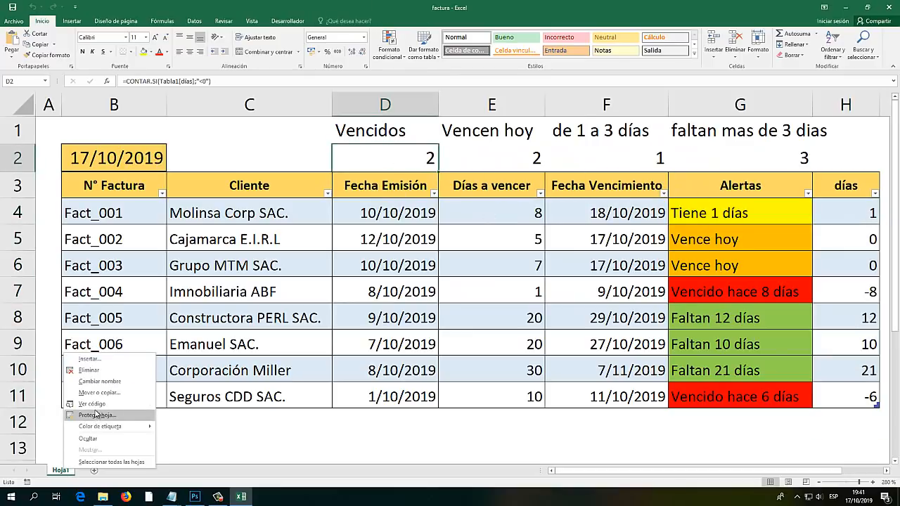
{"action": "left_click", "coordinate": [97, 408]}
{"action": "double_click", "coordinate": [58, 157]}
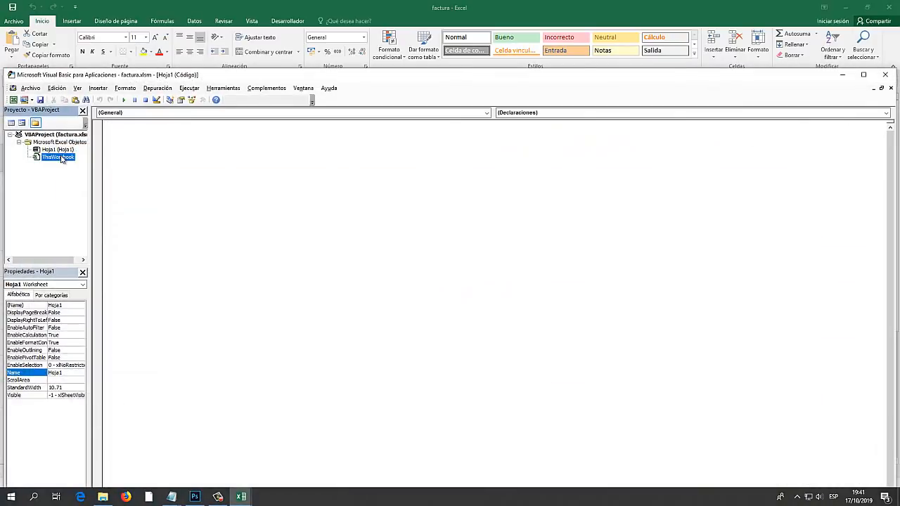
{"action": "double_click", "coordinate": [162, 76]}
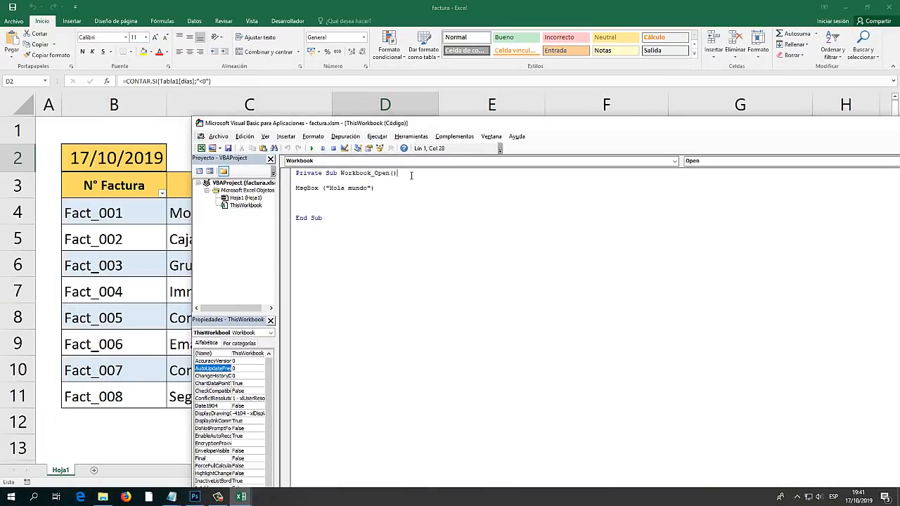
{"action": "key", "text": "Return"}
{"action": "key", "text": "Return"}
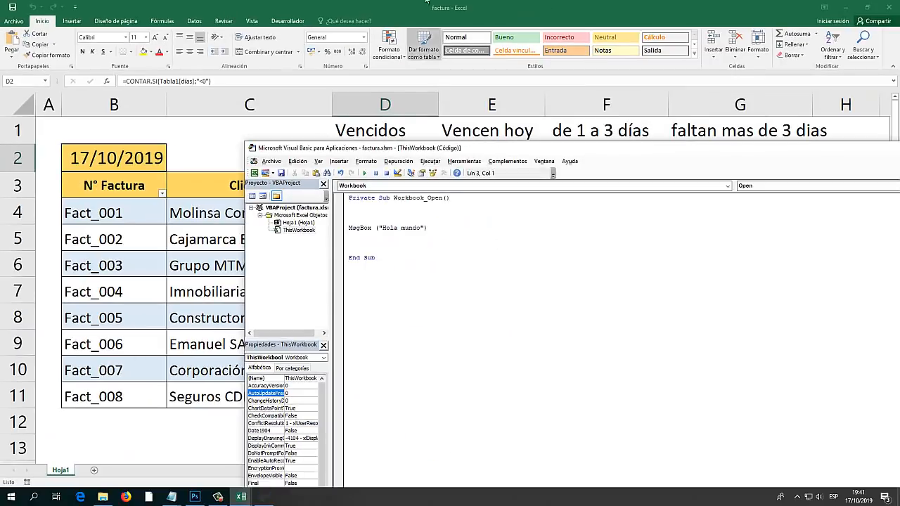
{"action": "left_click", "coordinate": [435, 6]}
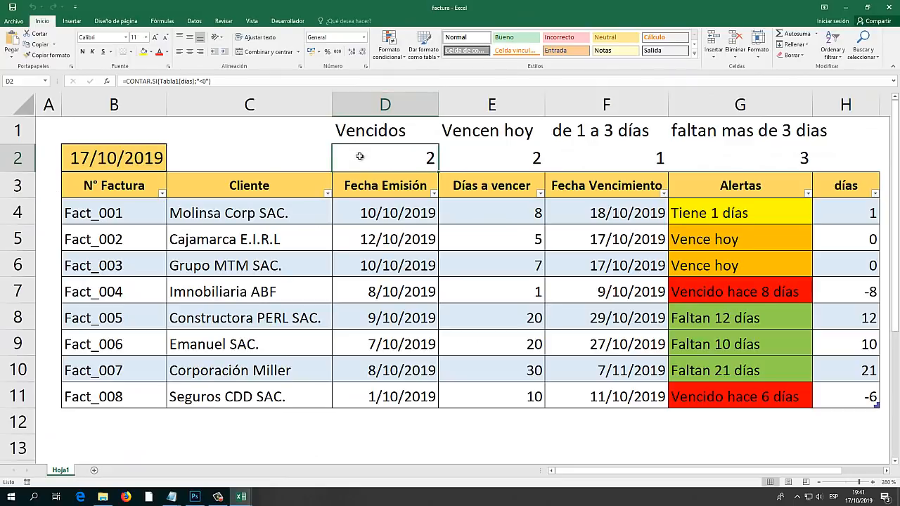
Return to the ThisWorkbook code and enter the expression Range("D2").Value on the blank line above the MsgBox statement.
{"action": "left_click", "coordinate": [385, 105]}
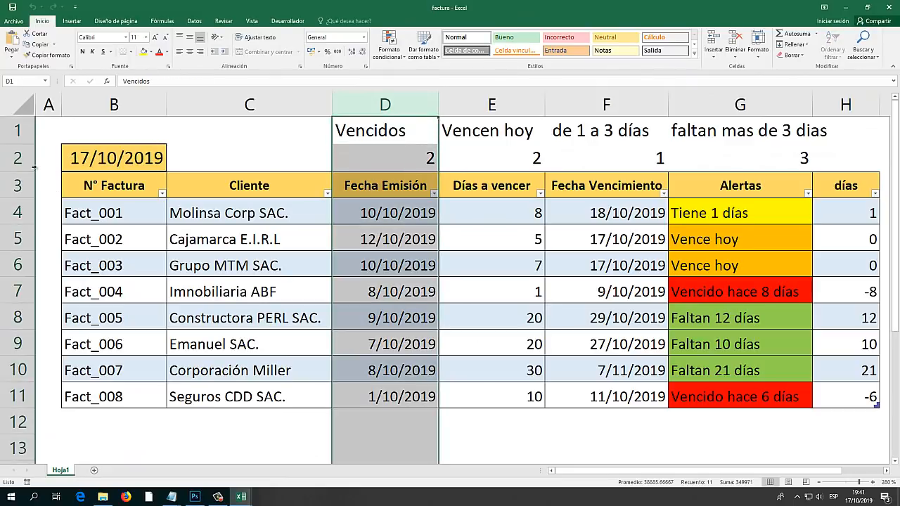
{"action": "left_click", "coordinate": [17, 158]}
{"action": "mouse_move", "coordinate": [241, 497]}
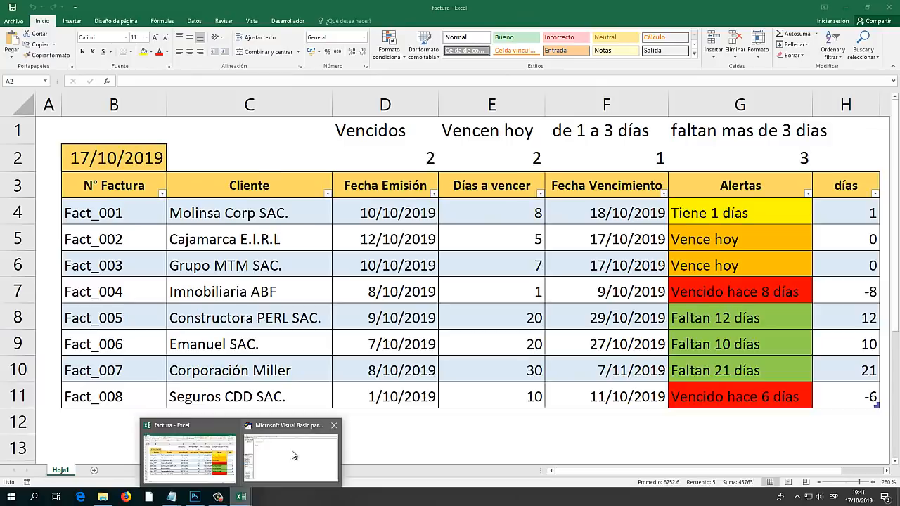
{"action": "left_click", "coordinate": [289, 456]}
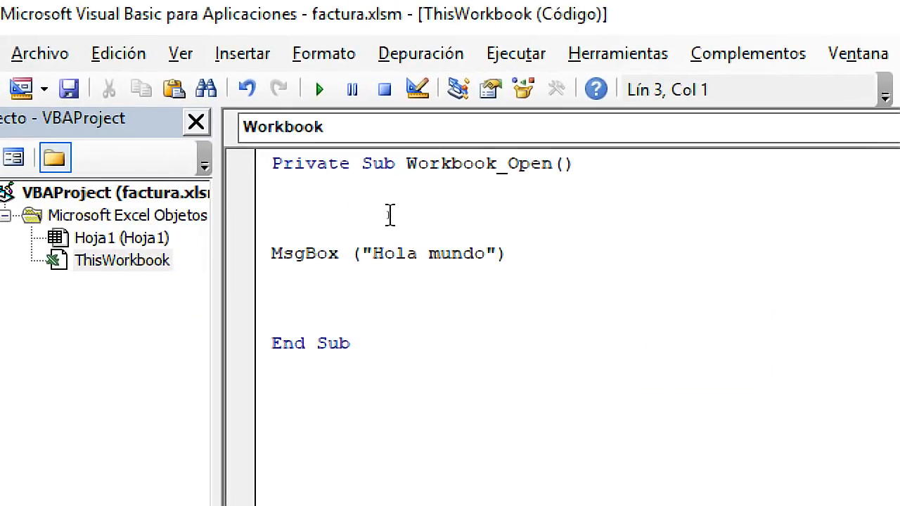
{"action": "type", "text": "Range"}
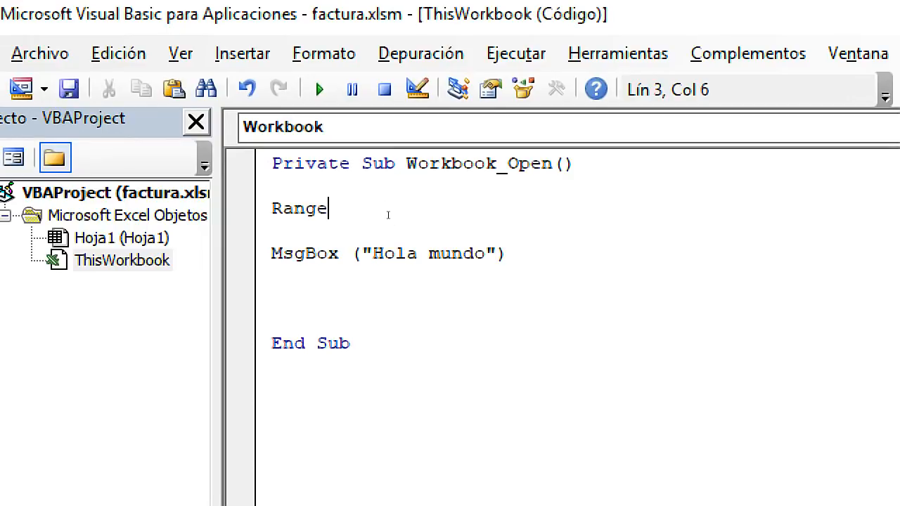
{"action": "type", "text": "("}
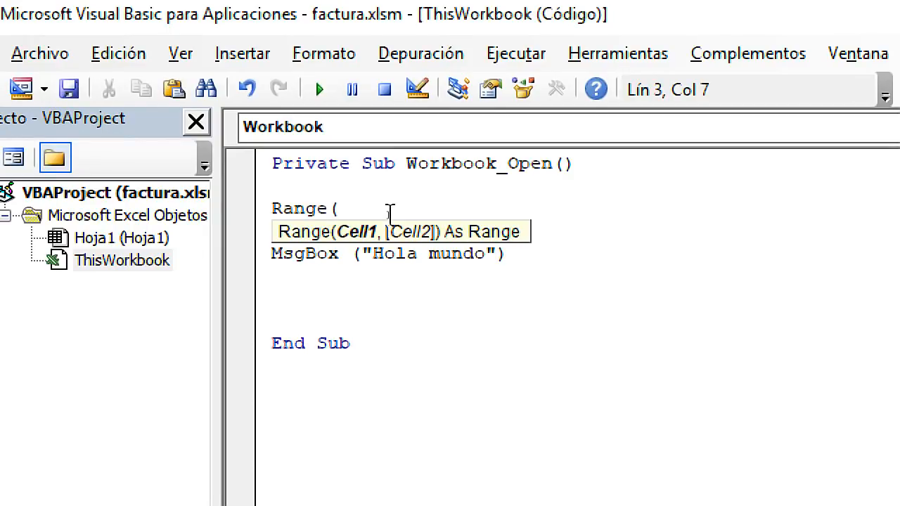
{"action": "type", "text": "\"D2"}
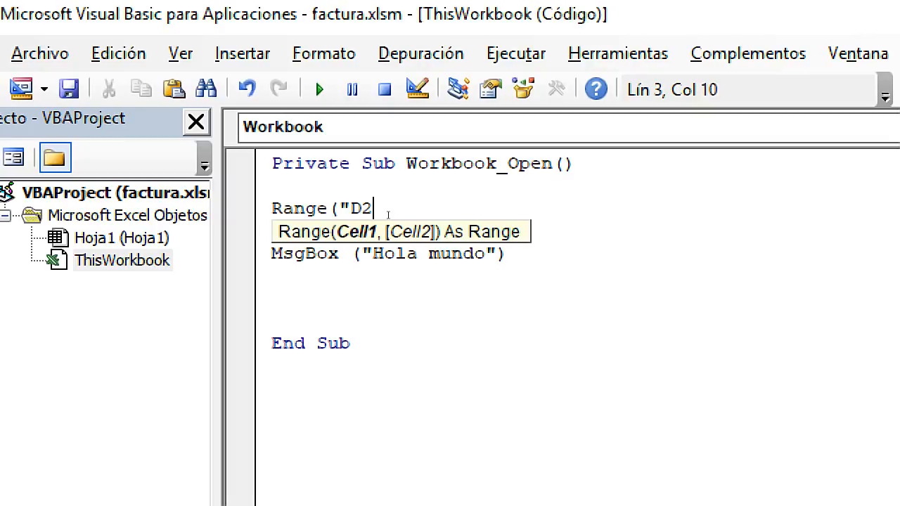
{"action": "type", "text": "\""}
{"action": "type", "text": ").Value"}
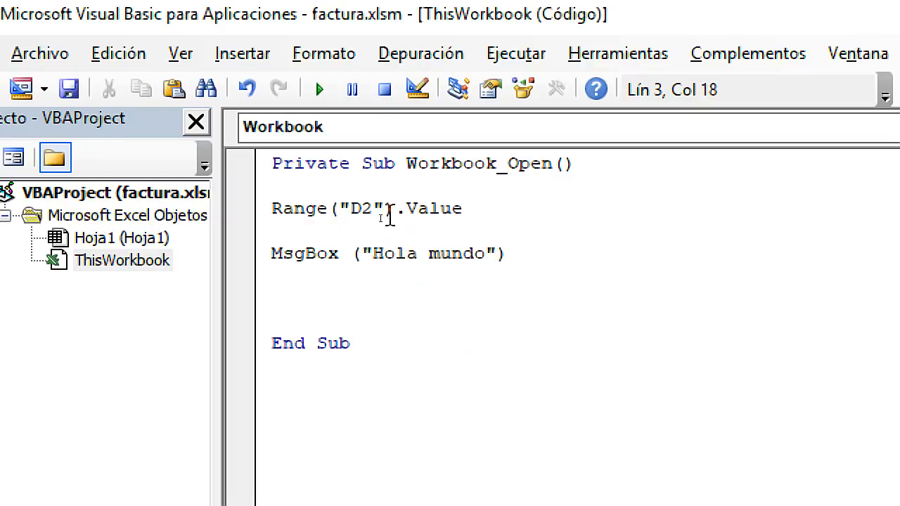
{"action": "left_click", "coordinate": [350, 253]}
{"action": "left_click_drag", "start_coordinate": [494, 210], "coordinate": [211, 211]}
{"action": "left_click", "coordinate": [335, 211]}
{"action": "left_click", "coordinate": [388, 208]}
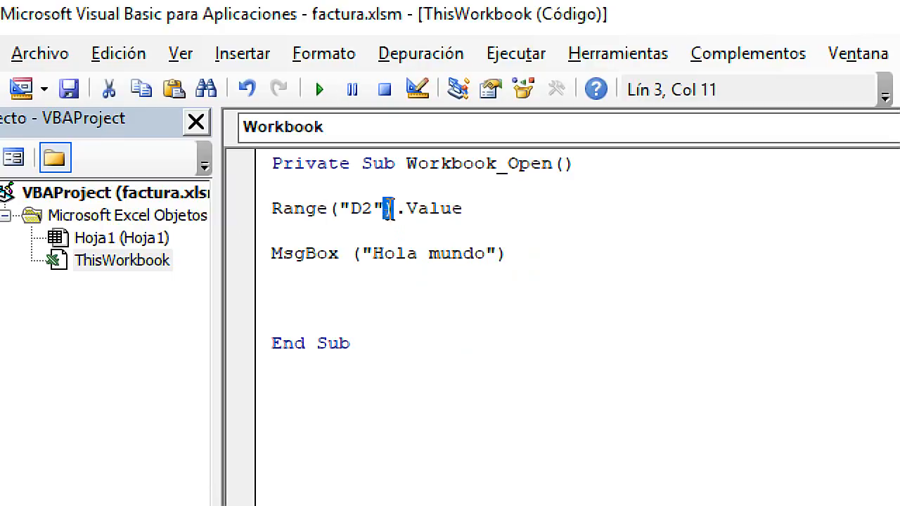
{"action": "left_click", "coordinate": [405, 209]}
{"action": "left_click_drag", "start_coordinate": [509, 208], "coordinate": [258, 208]}
{"action": "left_click", "coordinate": [339, 229]}
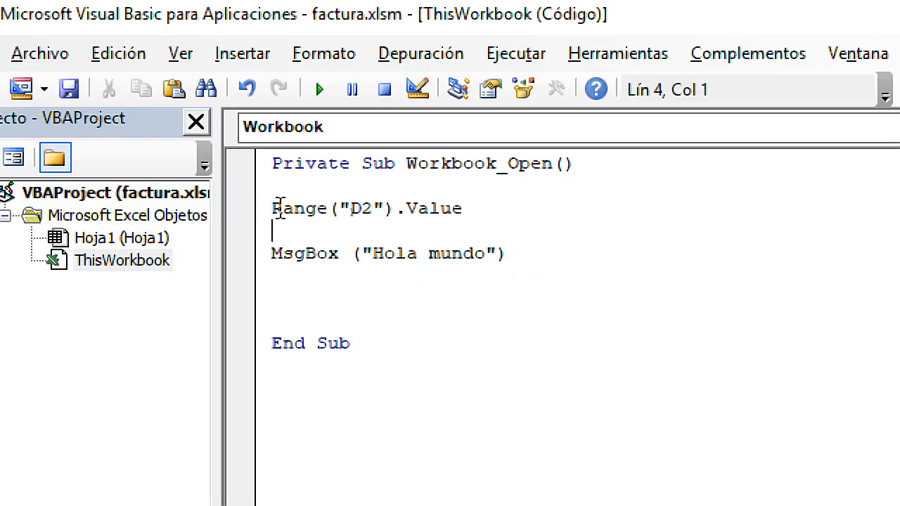
Assign the D2 value expression to a variable named menorcero and add three blank lines below that statement.
{"action": "left_click", "coordinate": [278, 208]}
{"action": "left_click", "coordinate": [273, 208]}
{"action": "type", "text": "menorcero"}
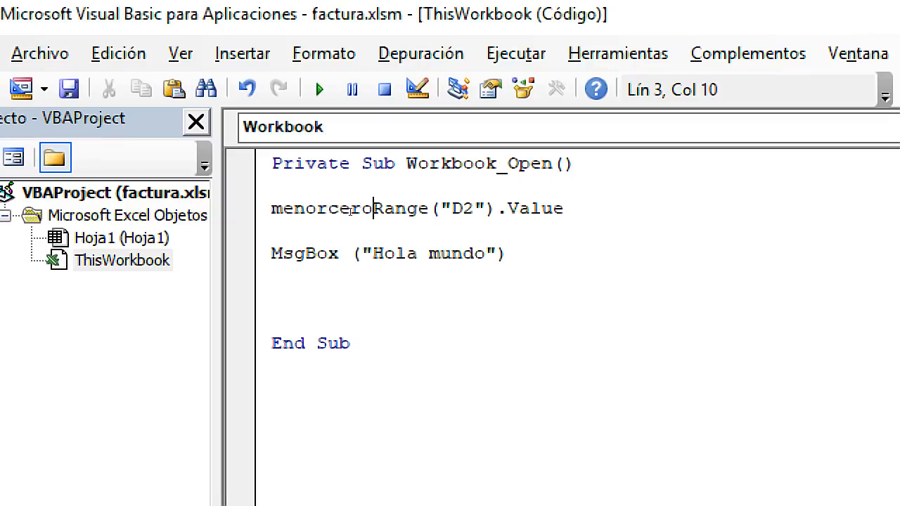
{"action": "type", "text": "="}
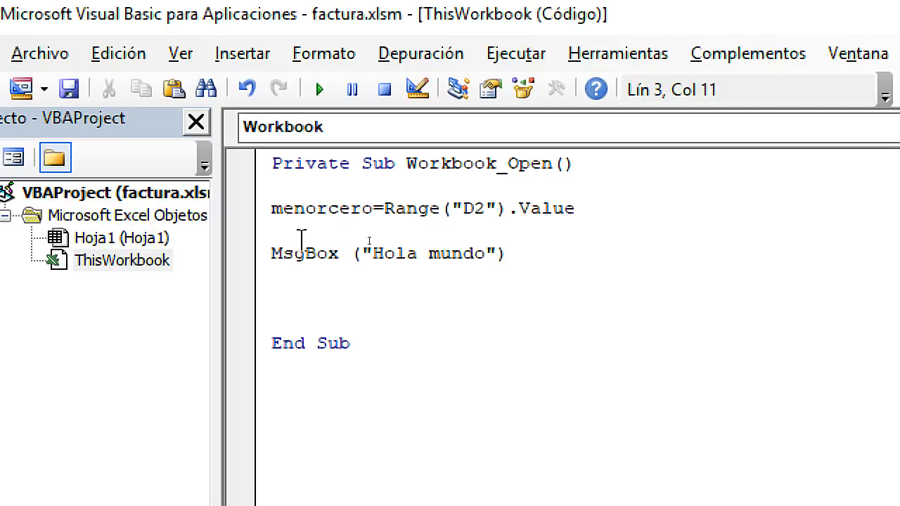
{"action": "left_click", "coordinate": [314, 305]}
{"action": "left_click", "coordinate": [316, 213]}
{"action": "key", "text": "End"}
{"action": "key", "text": "Return"}
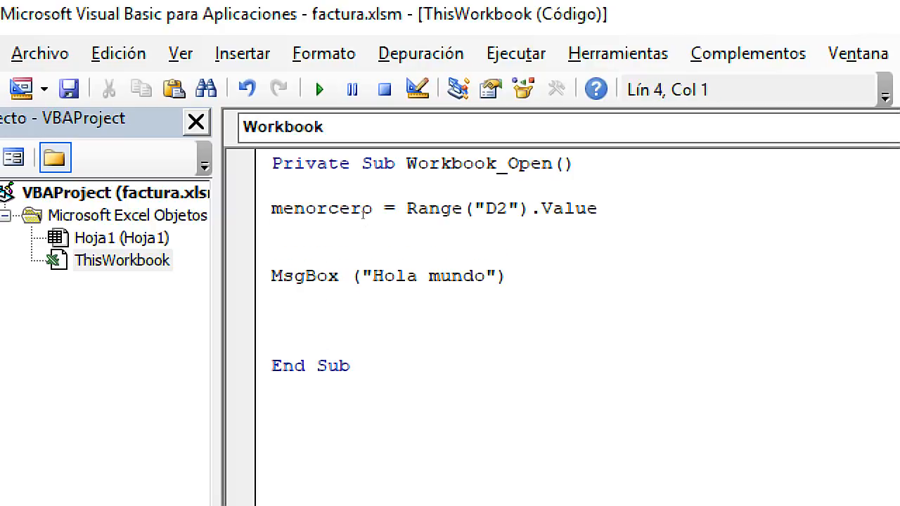
{"action": "key", "text": "Return"}
{"action": "key", "text": "Return"}
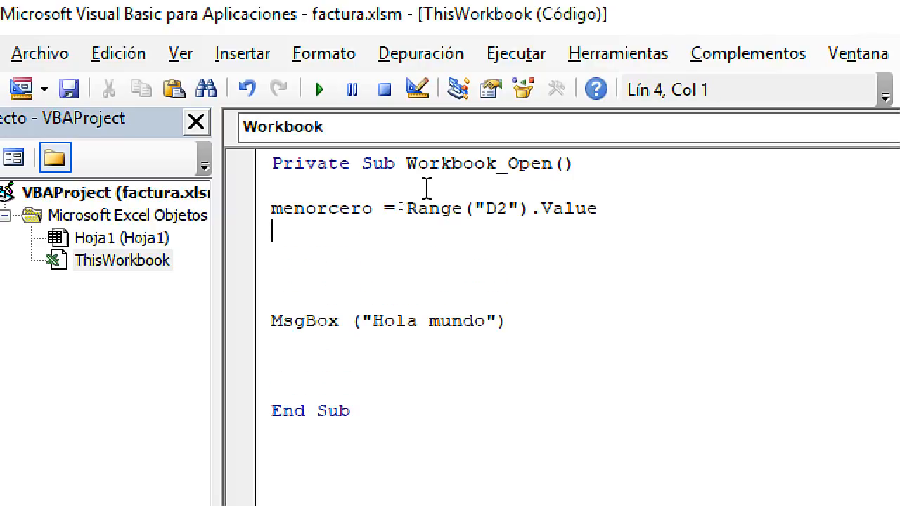
{"action": "left_click_drag", "start_coordinate": [406, 208], "coordinate": [636, 221]}
{"action": "left_click", "coordinate": [316, 211]}
{"action": "left_click_drag", "start_coordinate": [372, 208], "coordinate": [248, 221]}
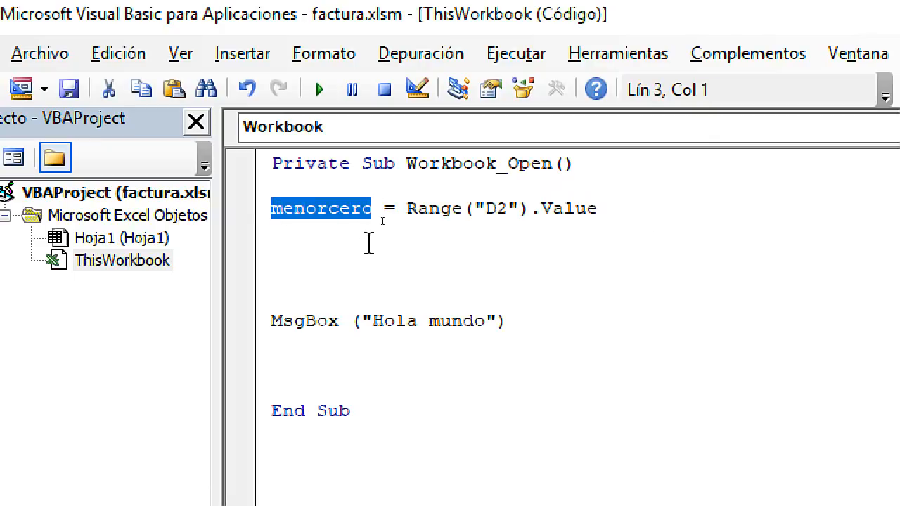
{"action": "type", "text": "sertgsdf"}
{"action": "key", "text": "ctrl+z"}
{"action": "left_click", "coordinate": [362, 231]}
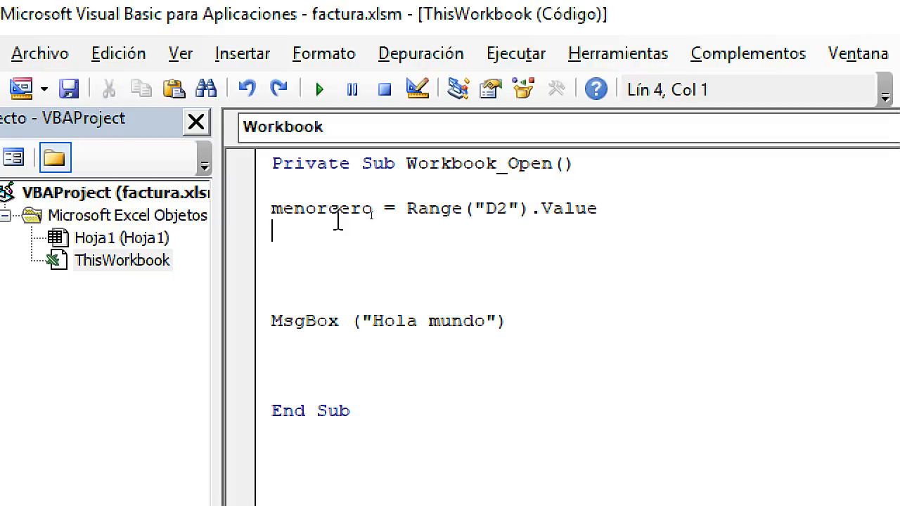
{"action": "left_click_drag", "start_coordinate": [369, 211], "coordinate": [264, 225]}
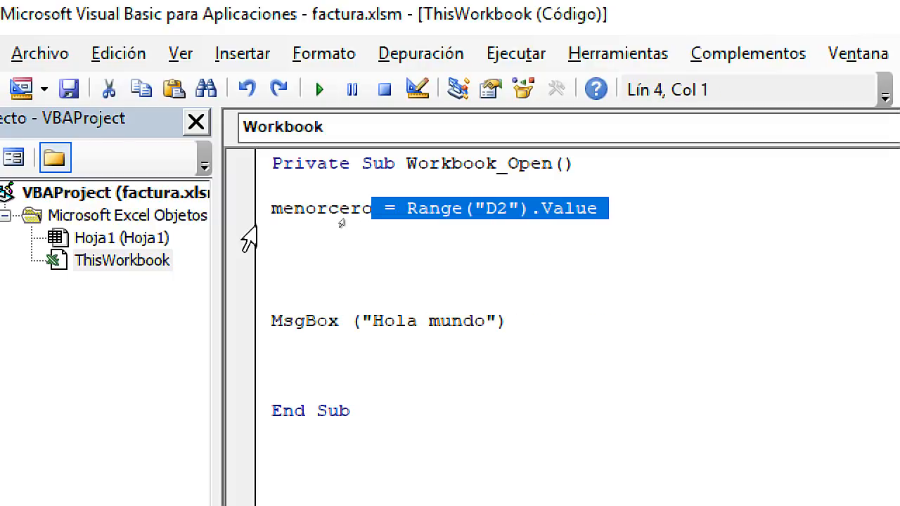
{"action": "left_click", "coordinate": [344, 232]}
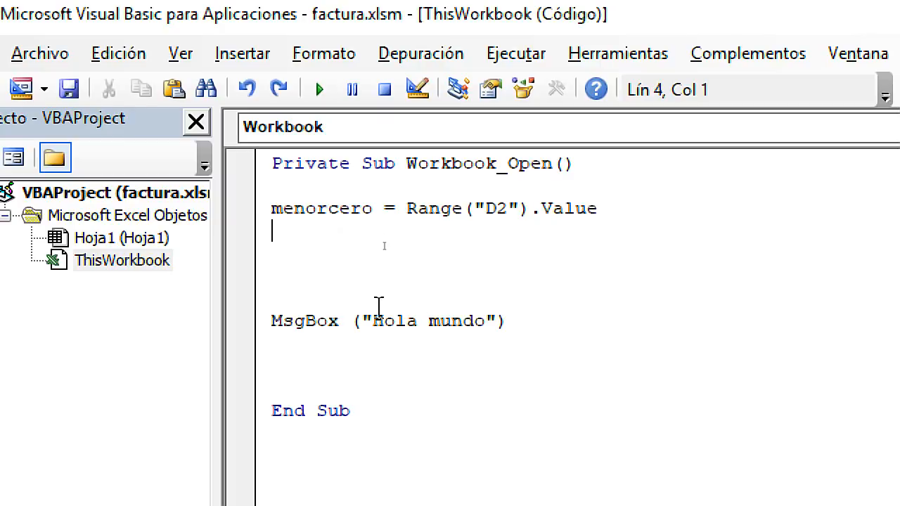
Below the menorcero line, start the statement mensajel="Facturas vencidas :" & for the message text.
{"action": "type", "text": "mensaje"}
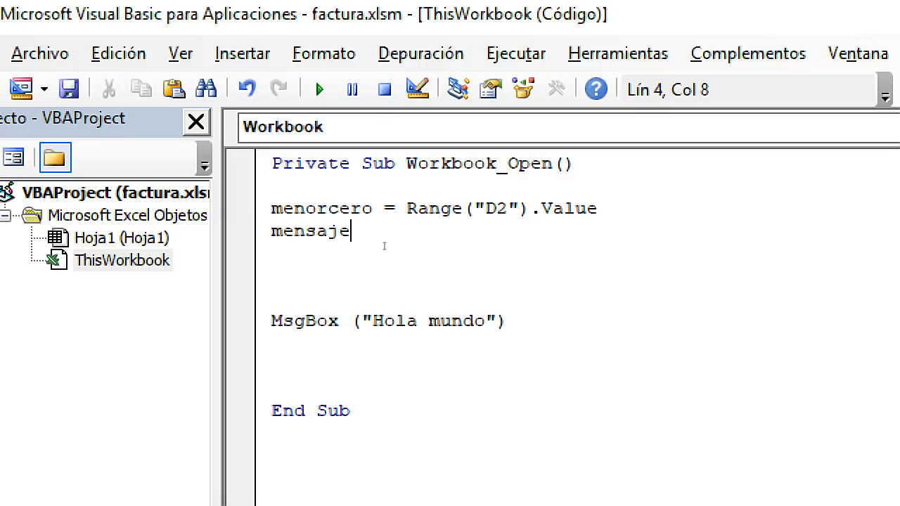
{"action": "type", "text": "l"}
{"action": "key", "text": "shift+Left"}
{"action": "key", "text": "shift+Left"}
{"action": "key", "text": "shift+Left"}
{"action": "key", "text": "shift+Left"}
{"action": "key", "text": "shift+Left"}
{"action": "key", "text": "shift+Left"}
{"action": "key", "text": "shift+Left"}
{"action": "key", "text": "shift+Left"}
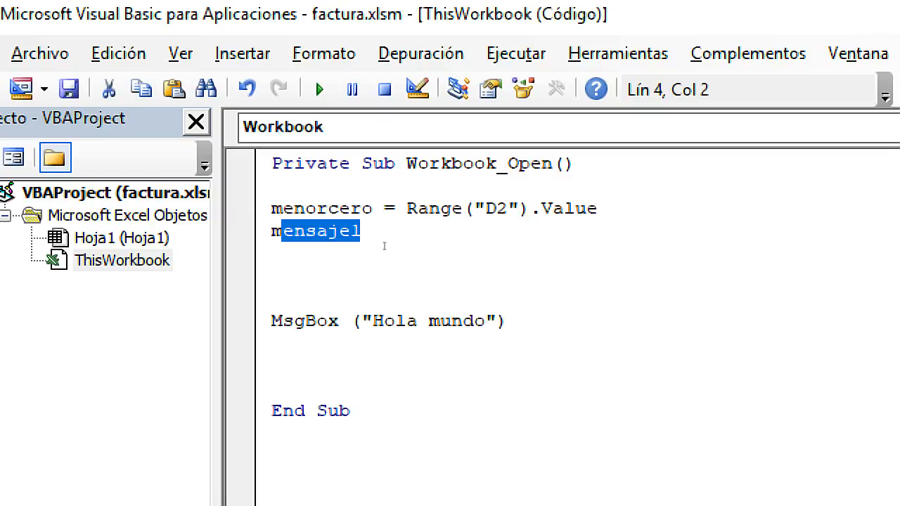
{"action": "key", "text": "Down"}
{"action": "key", "text": "Left"}
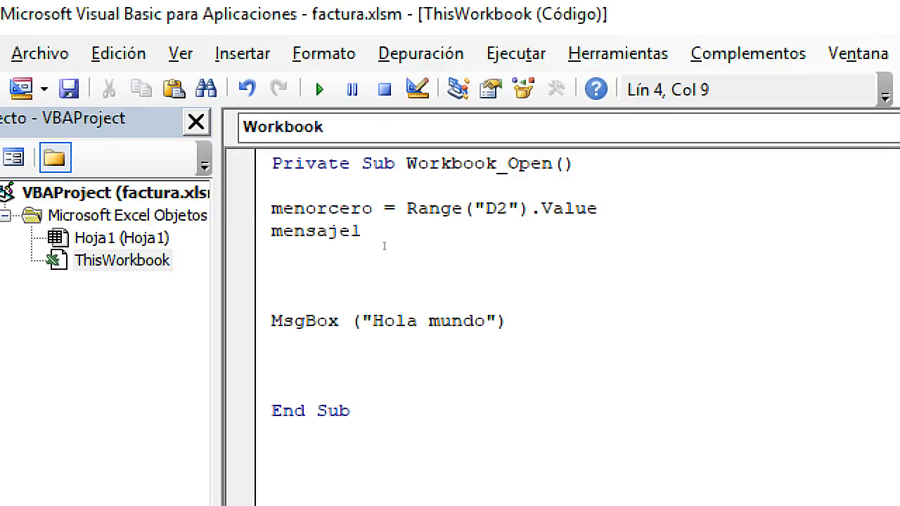
{"action": "type", "text": "=\"Factura"}
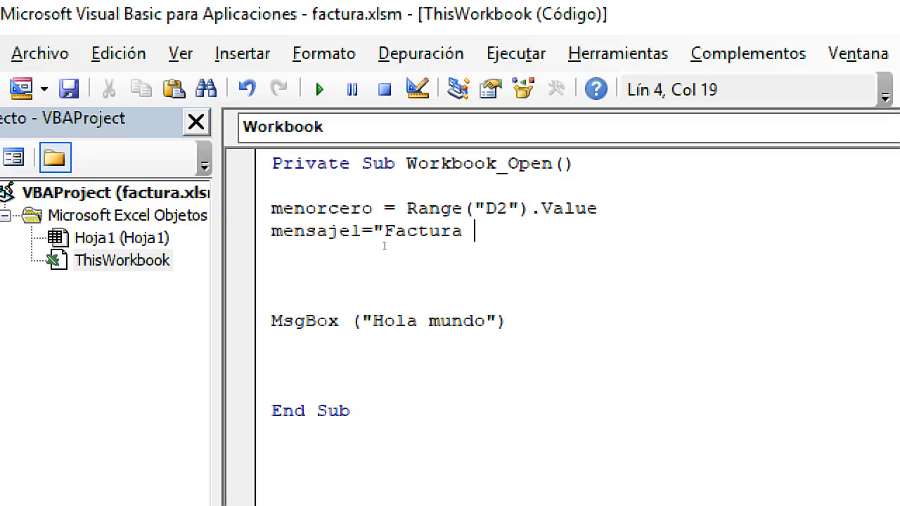
{"action": "key", "text": "BackSpace"}
{"action": "type", "text": "as vencidas"}
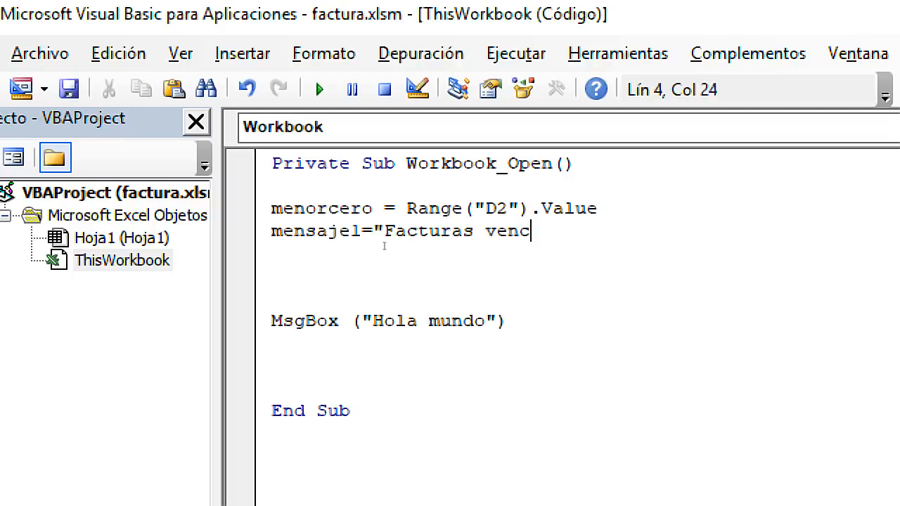
{"action": "type", "text": " :\" &"}
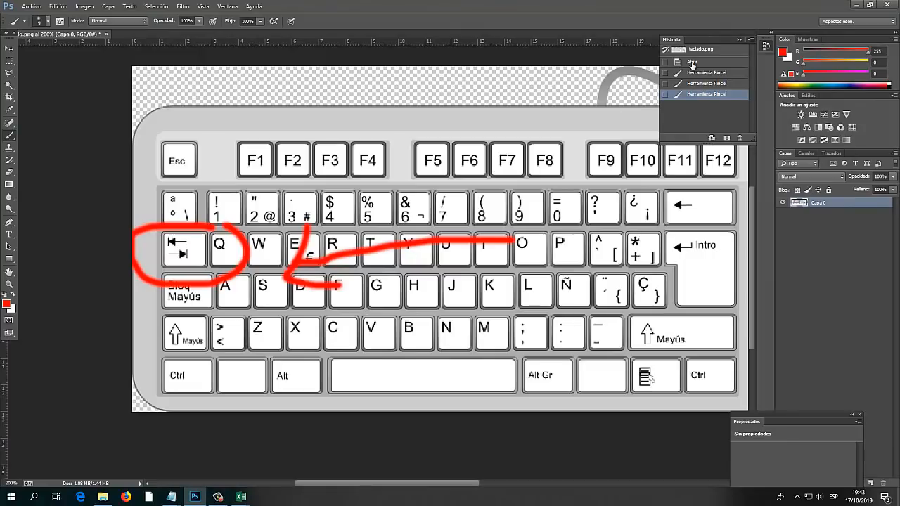
In Photoshop, revert the keyboard image to its opened state, circle the Mayús and &/6 keys in red, and return to the code editor.
{"action": "left_click", "coordinate": [692, 64]}
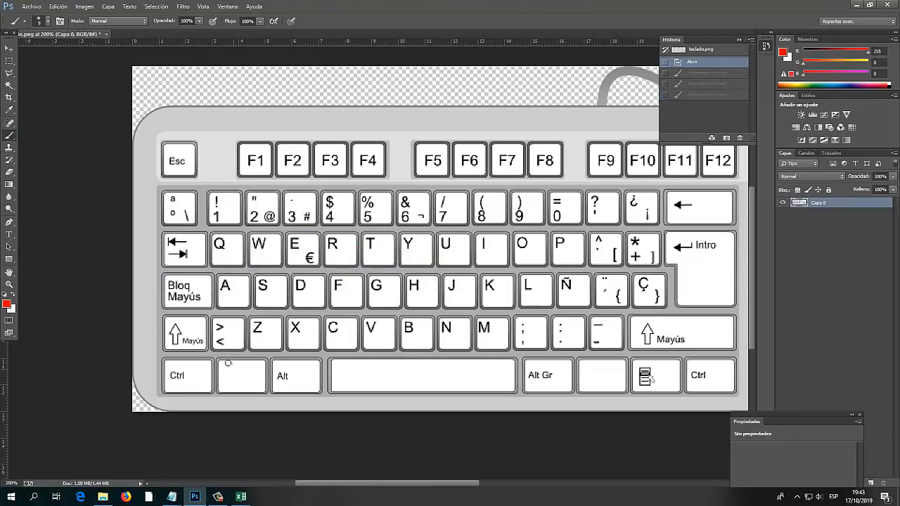
{"action": "mouse_move", "coordinate": [211, 314]}
{"action": "left_mouse_down"}
{"action": "mouse_move", "coordinate": [159, 317]}
{"action": "mouse_move", "coordinate": [217, 323]}
{"action": "mouse_move", "coordinate": [210, 311]}
{"action": "left_mouse_up"}
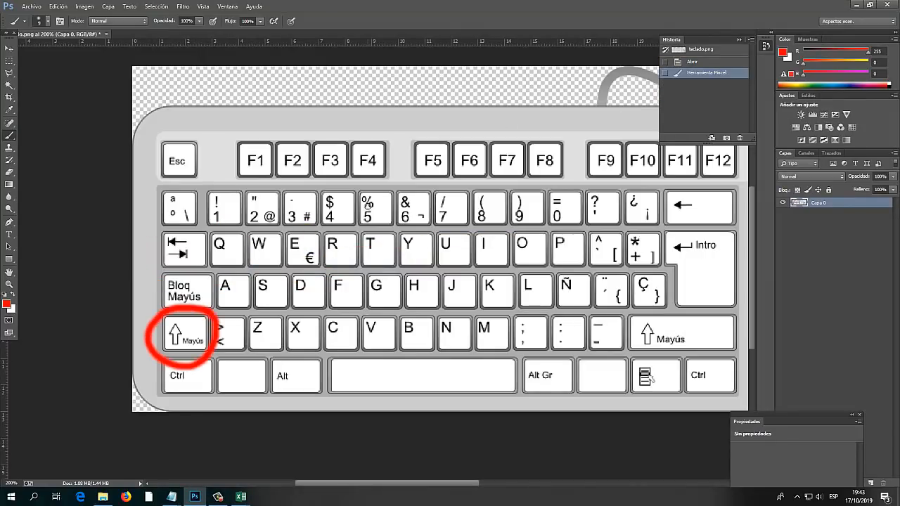
{"action": "mouse_move", "coordinate": [420, 183]}
{"action": "left_mouse_down"}
{"action": "mouse_move", "coordinate": [422, 240]}
{"action": "mouse_move", "coordinate": [424, 184]}
{"action": "left_mouse_up"}
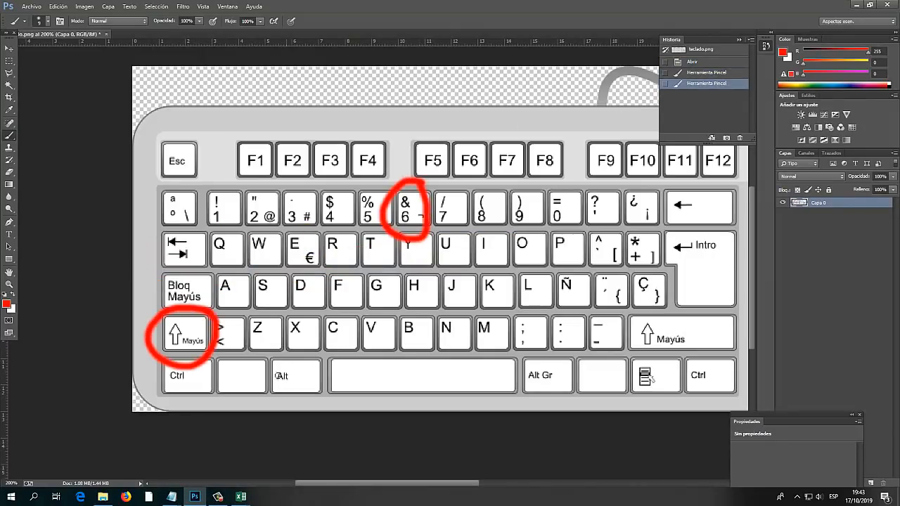
{"action": "left_click", "coordinate": [202, 499]}
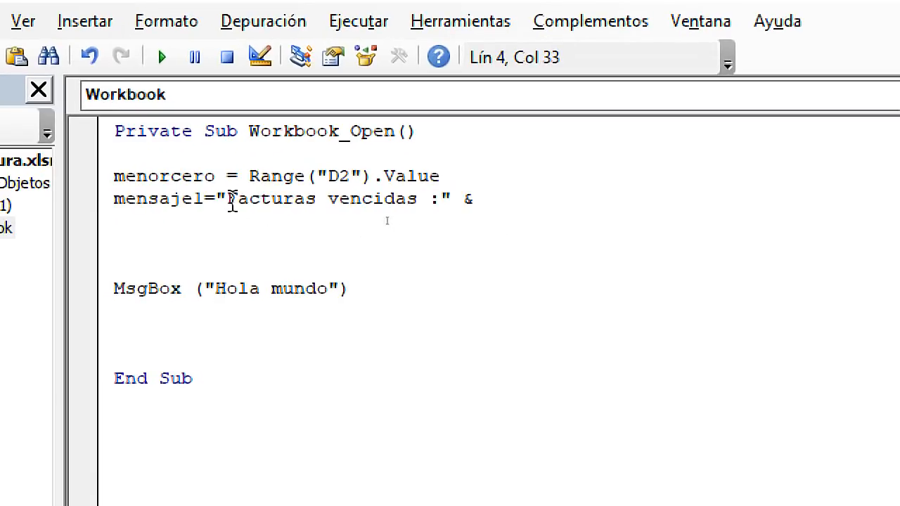
Complete the mensajel statement by appending the copied variable name menorcero after the & operator.
{"action": "left_click_drag", "start_coordinate": [387, 221], "coordinate": [445, 202]}
{"action": "left_click", "coordinate": [512, 204]}
{"action": "left_click", "coordinate": [209, 176]}
{"action": "left_click", "coordinate": [420, 389]}
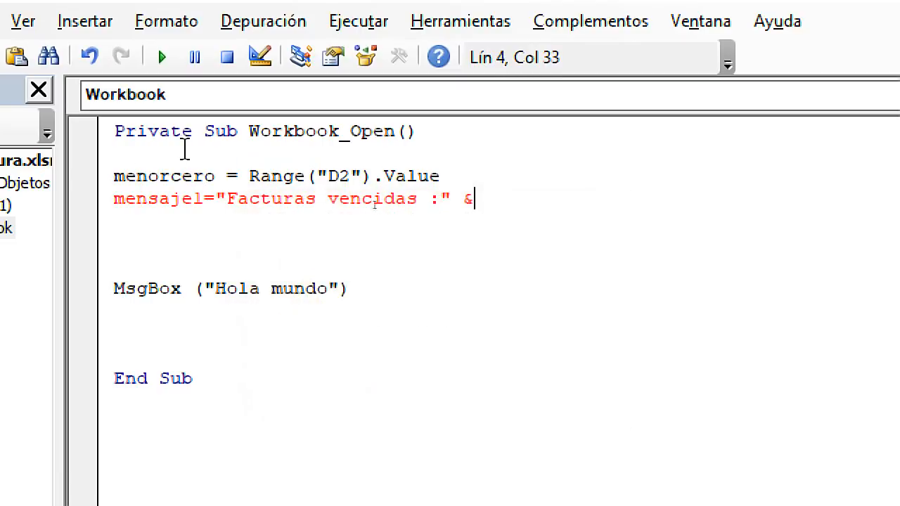
{"action": "left_click_drag", "start_coordinate": [215, 176], "coordinate": [119, 179]}
{"action": "key", "text": "ctrl+c"}
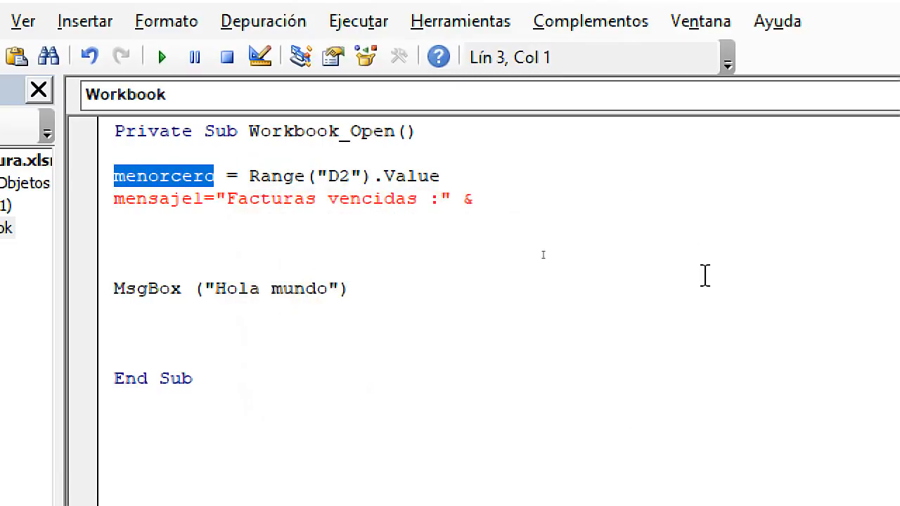
{"action": "left_click", "coordinate": [513, 199]}
{"action": "key", "text": "ctrl+v"}
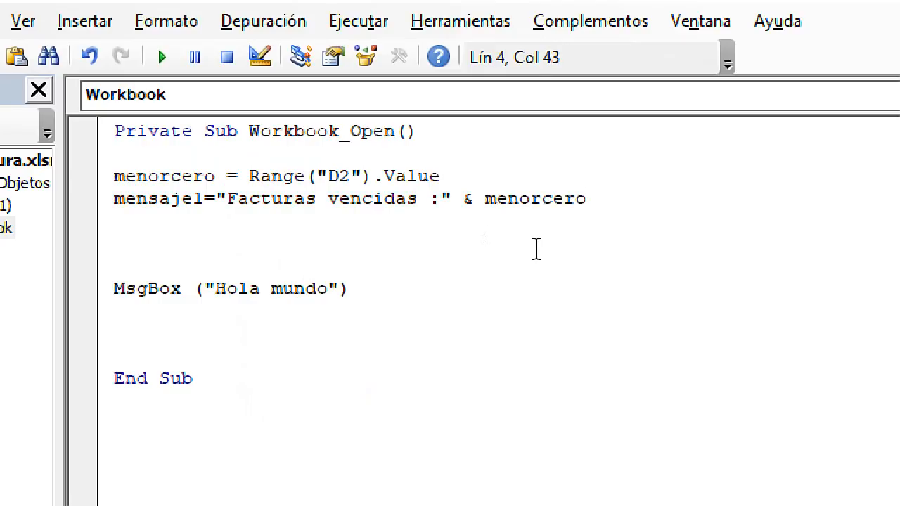
{"action": "left_click", "coordinate": [517, 250]}
Replace the "Hola mundo" text in the MsgBox statement with the copied variable name mensajel.
{"action": "left_click", "coordinate": [204, 199]}
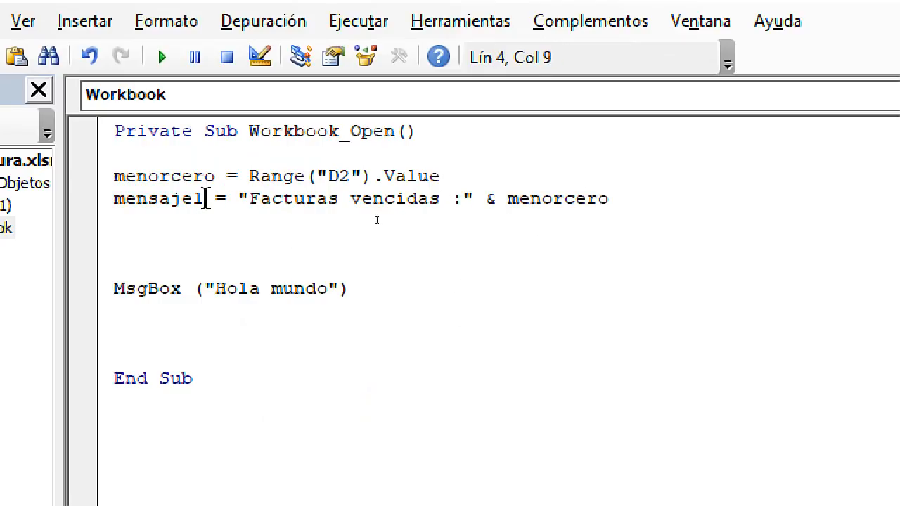
{"action": "key", "text": "shift+Home"}
{"action": "key", "text": "ctrl+c"}
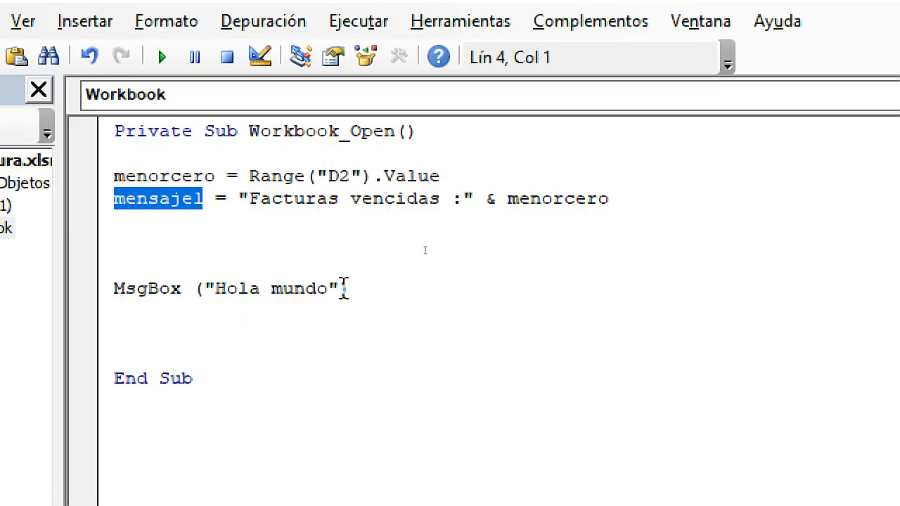
{"action": "left_click_drag", "start_coordinate": [340, 288], "coordinate": [210, 278]}
{"action": "key", "text": "ctrl+v"}
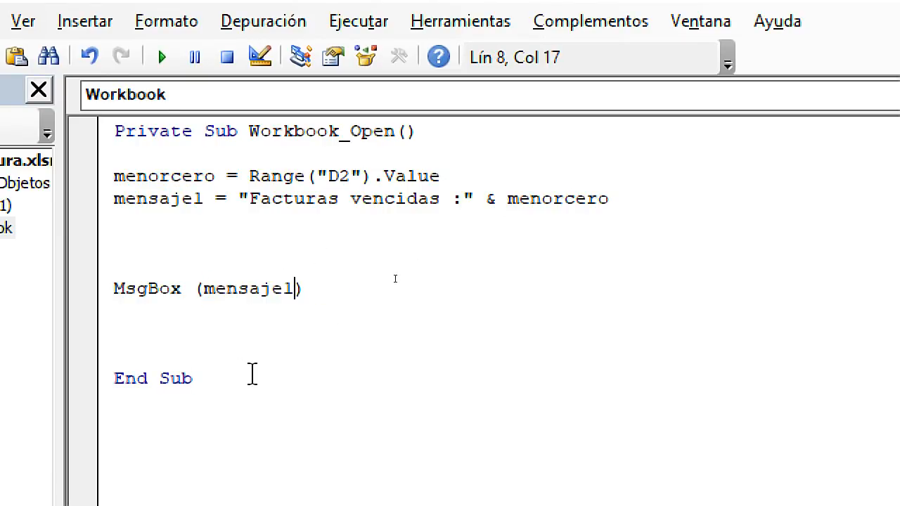
{"action": "left_click", "coordinate": [253, 373]}
{"action": "left_click_drag", "start_coordinate": [112, 202], "coordinate": [466, 219]}
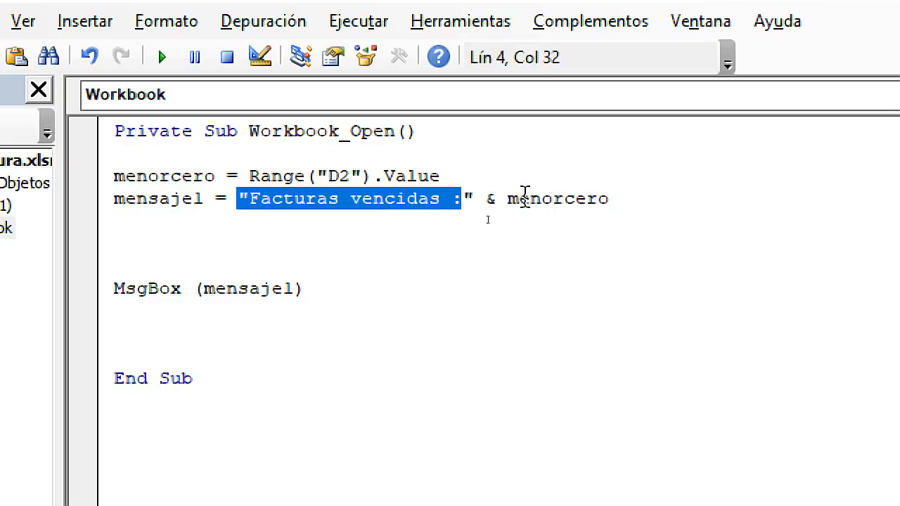
{"action": "left_click_drag", "start_coordinate": [508, 199], "coordinate": [610, 202]}
{"action": "left_click", "coordinate": [142, 180]}
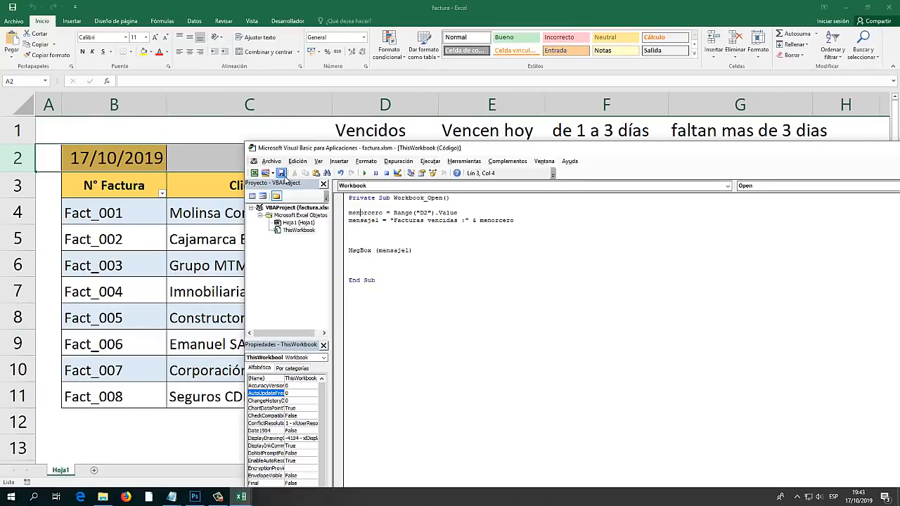
Close the code editor and workbook, and reopen the factura file to test its opening message box, dismissing it when read.
{"action": "left_click_drag", "start_coordinate": [399, 150], "coordinate": [81, 152]}
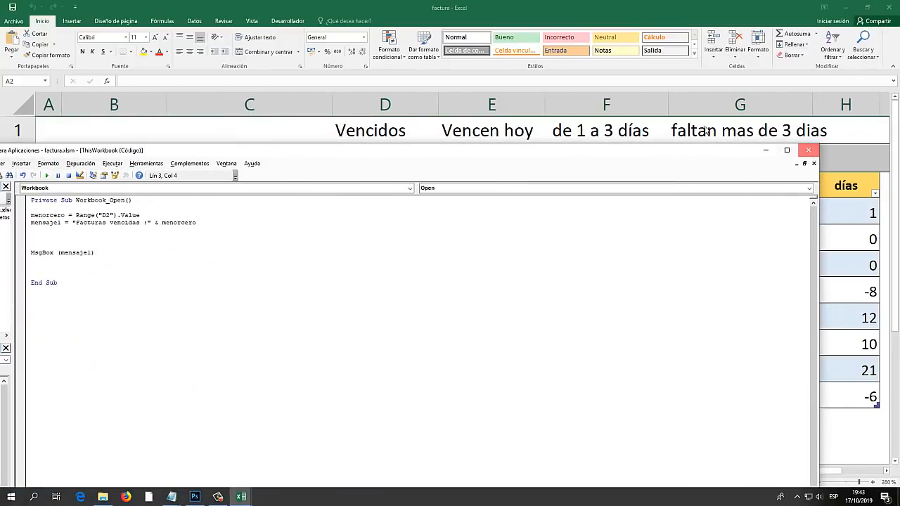
{"action": "left_click", "coordinate": [809, 150]}
{"action": "left_click", "coordinate": [891, 7]}
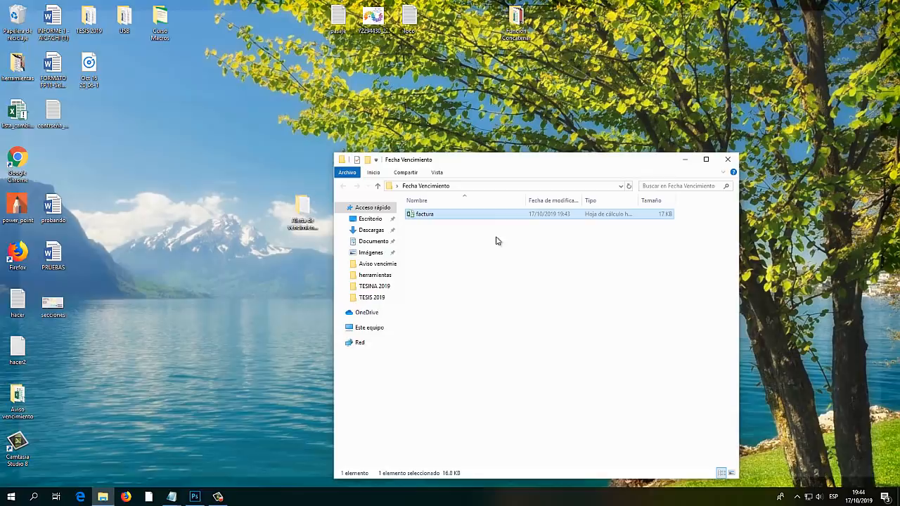
{"action": "double_click", "coordinate": [431, 216]}
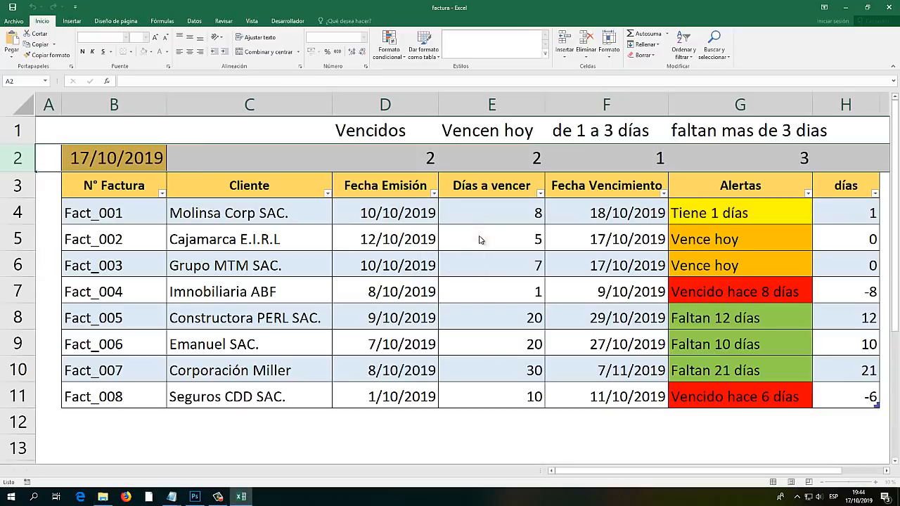
{"action": "left_click_drag", "start_coordinate": [453, 234], "coordinate": [474, 195]}
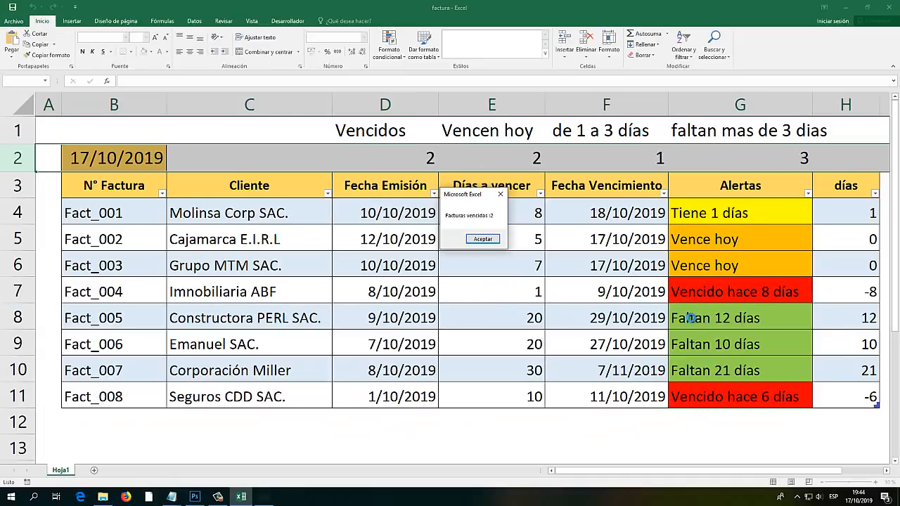
{"action": "left_click", "coordinate": [484, 240]}
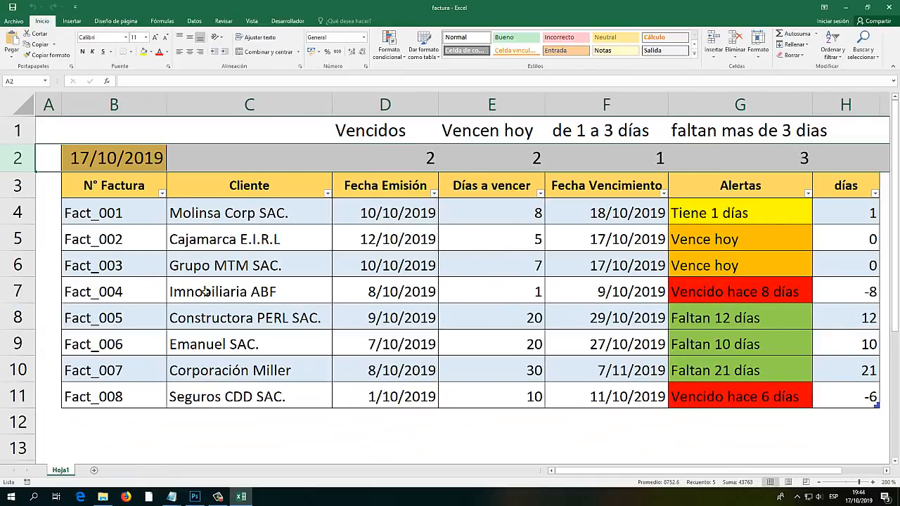
Check the Vencen hoy count formula in cell E2 and open the ThisWorkbook code module for editing.
{"action": "left_click", "coordinate": [499, 105]}
{"action": "left_click", "coordinate": [494, 151]}
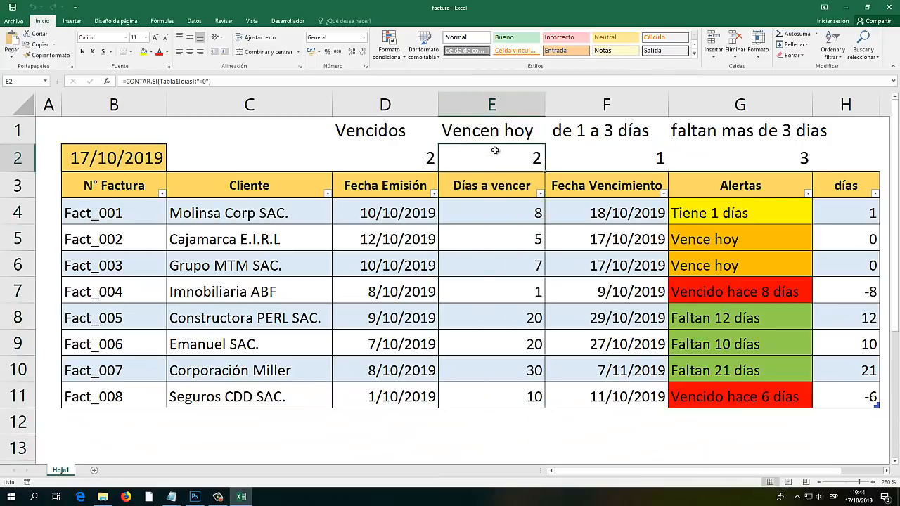
{"action": "right_click", "coordinate": [67, 470]}
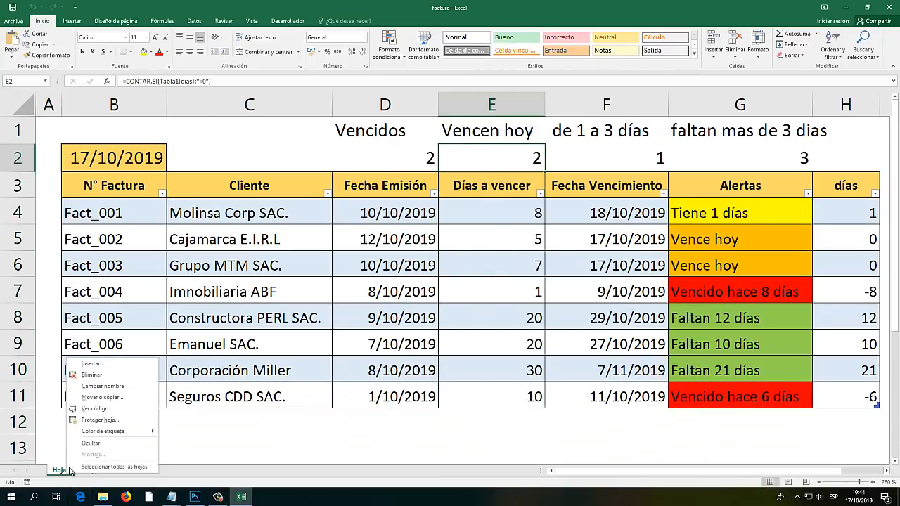
{"action": "left_click", "coordinate": [98, 409]}
{"action": "double_click", "coordinate": [46, 233]}
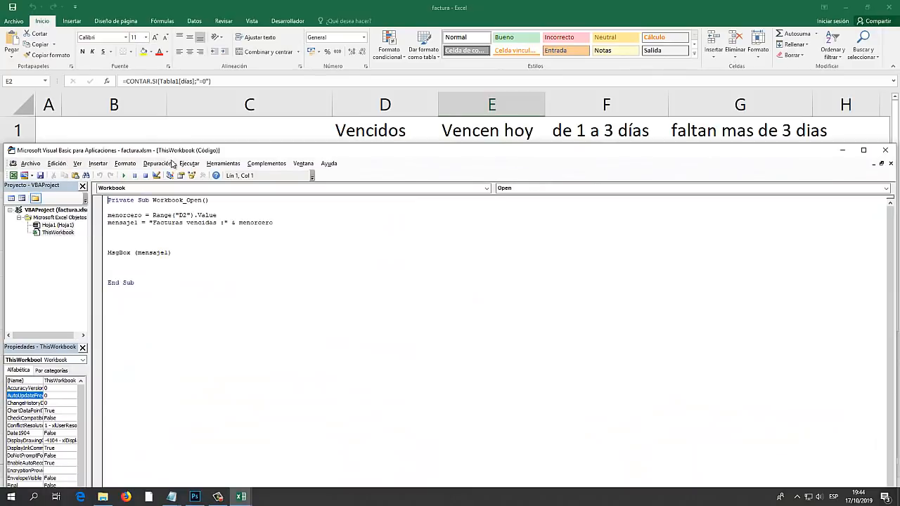
{"action": "left_click_drag", "start_coordinate": [167, 150], "coordinate": [263, 111]}
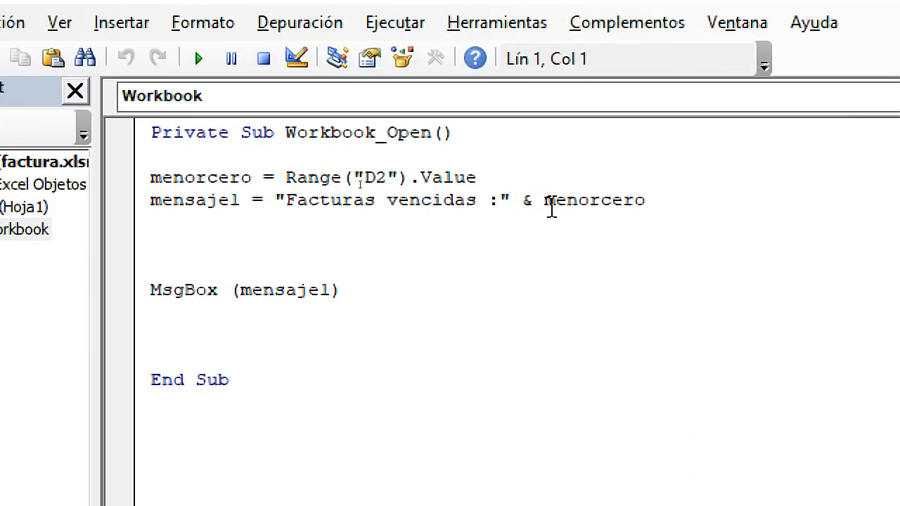
Duplicate the menorcero and mensaje1 statements a few lines below the originals, above the MsgBox statement.
{"action": "left_click_drag", "start_coordinate": [674, 201], "coordinate": [121, 190]}
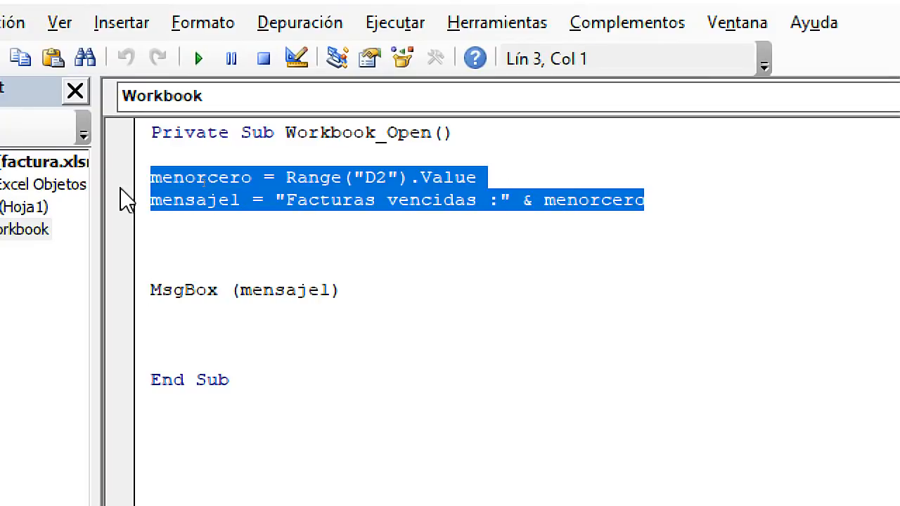
{"action": "left_click", "coordinate": [211, 230]}
{"action": "key", "text": "Return"}
{"action": "key", "text": "Return"}
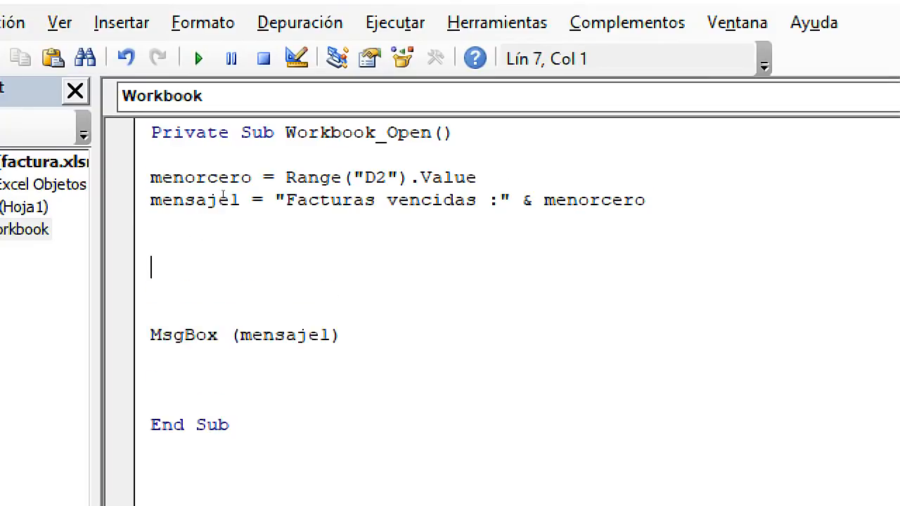
{"action": "type", "text": "menorcero = Range(\"D2\").Value mensajel = \"Facturas vencidas :\" & menorcero"}
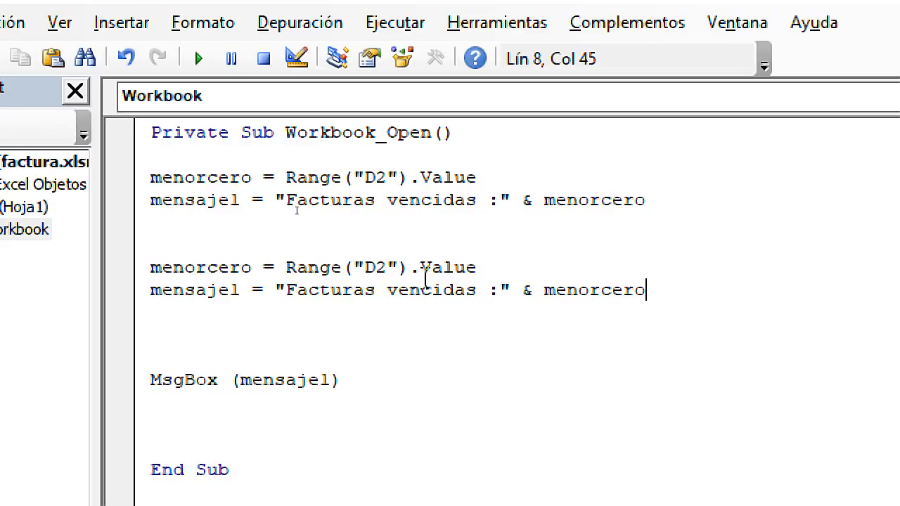
In the duplicated Range statement, change the cell reference to E2 and rename the variable to igualcero.
{"action": "left_click_drag", "start_coordinate": [377, 268], "coordinate": [364, 268]}
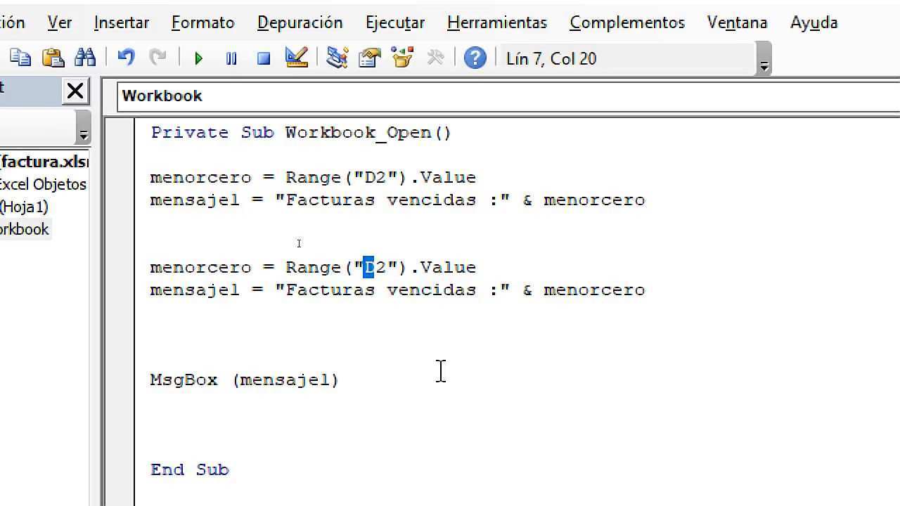
{"action": "type", "text": "E"}
{"action": "left_click_drag", "start_coordinate": [255, 268], "coordinate": [157, 267]}
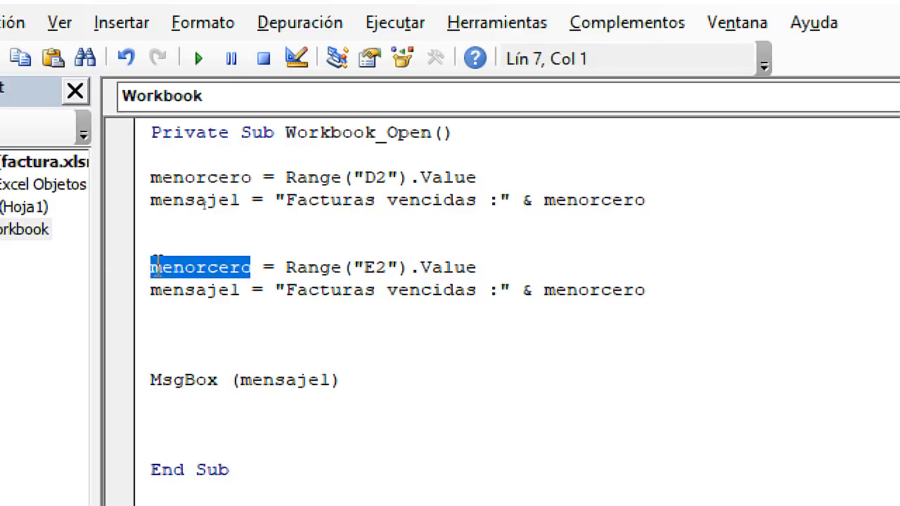
{"action": "type", "text": "igualcero"}
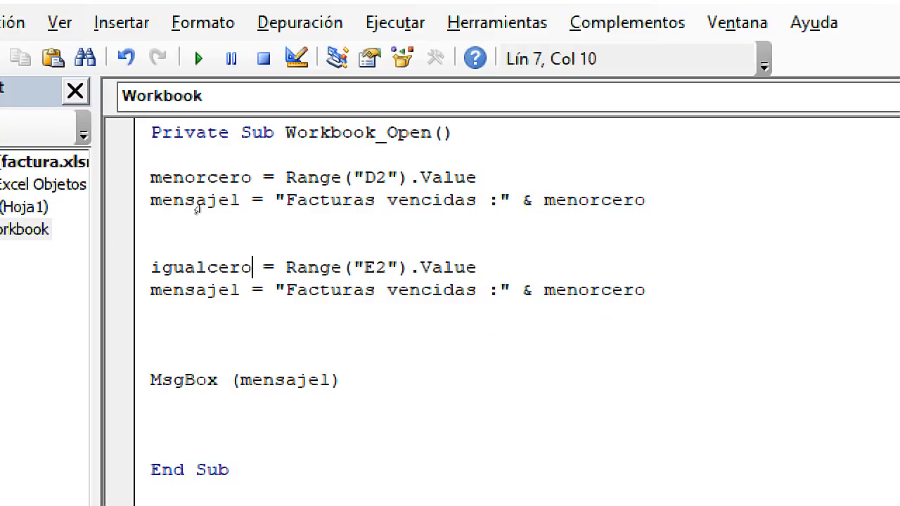
In the duplicated message statement, rename the variable to mensaje2 and change its text to "Facturas vencidas hoy :".
{"action": "left_click_drag", "start_coordinate": [241, 290], "coordinate": [230, 290]}
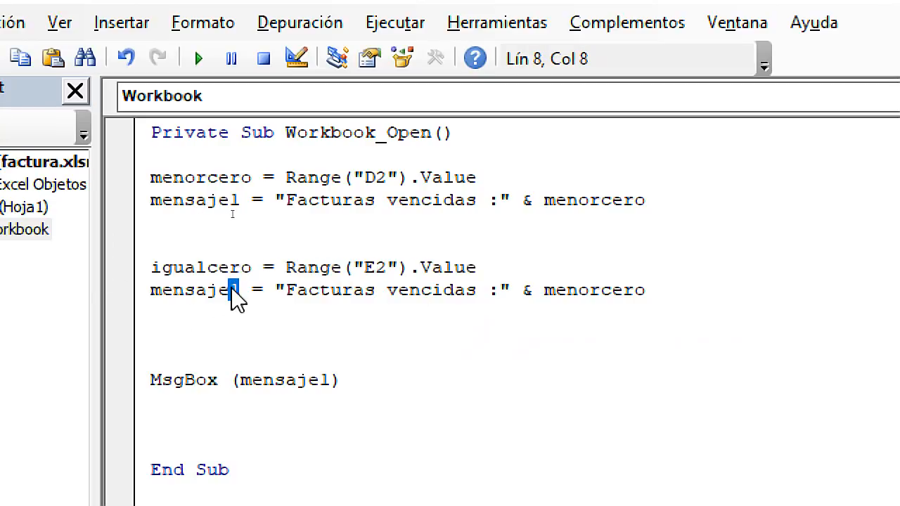
{"action": "type", "text": "2"}
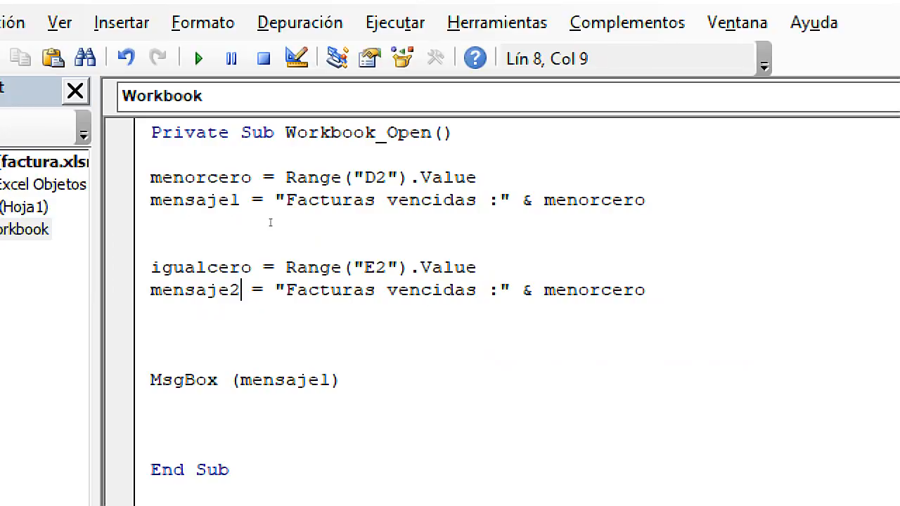
{"action": "left_click_drag", "start_coordinate": [476, 292], "coordinate": [286, 290]}
{"action": "left_click", "coordinate": [445, 292]}
{"action": "left_click_drag", "start_coordinate": [476, 292], "coordinate": [398, 297]}
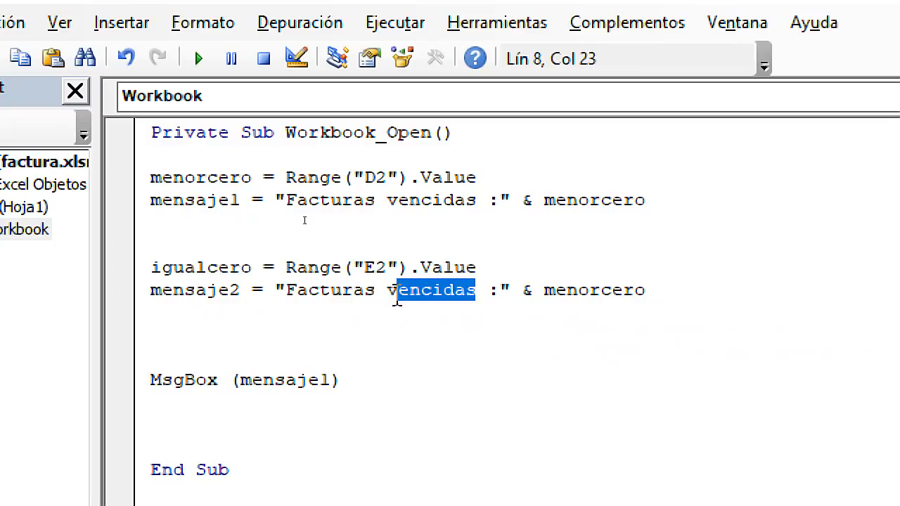
{"action": "left_click", "coordinate": [478, 292]}
{"action": "type", "text": "hoy"}
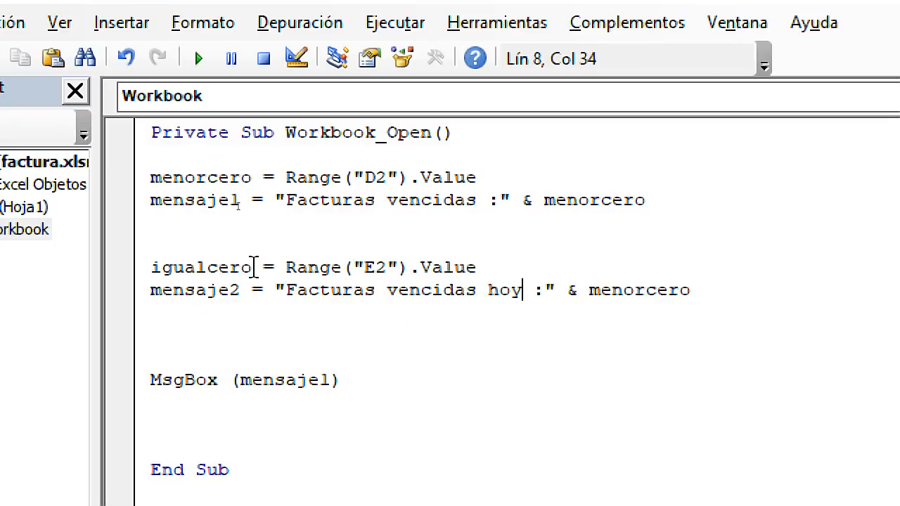
Replace menorcero at the end of the mensaje2 statement with the copied variable name igualcero.
{"action": "left_click_drag", "start_coordinate": [254, 267], "coordinate": [141, 267]}
{"action": "key", "text": "ctrl+c"}
{"action": "left_click", "coordinate": [702, 291]}
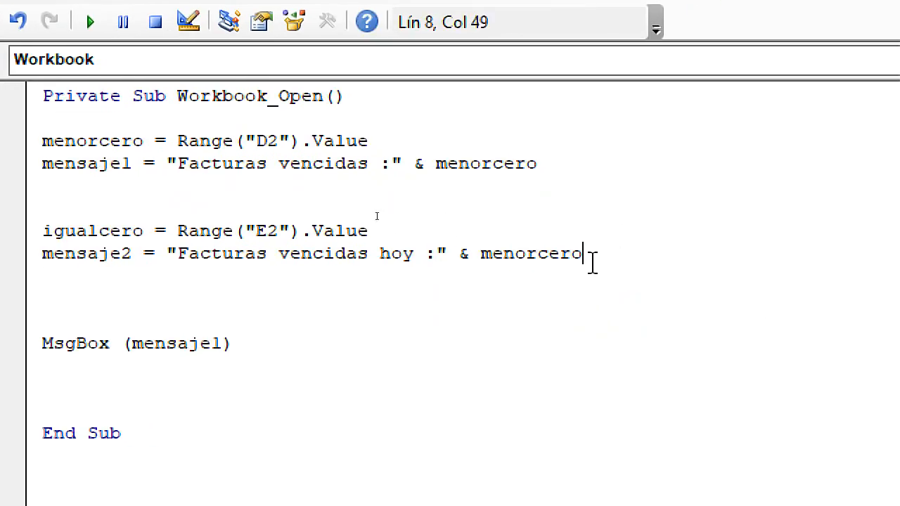
{"action": "left_click_drag", "start_coordinate": [701, 292], "coordinate": [587, 292]}
{"action": "key", "text": "ctrl+v"}
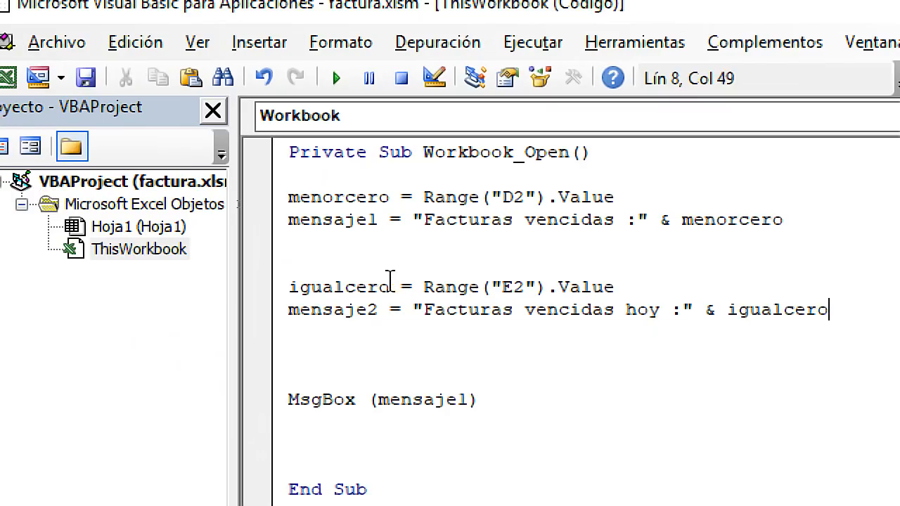
{"action": "left_click_drag", "start_coordinate": [143, 230], "coordinate": [15, 231]}
{"action": "left_click_drag", "start_coordinate": [774, 310], "coordinate": [661, 312]}
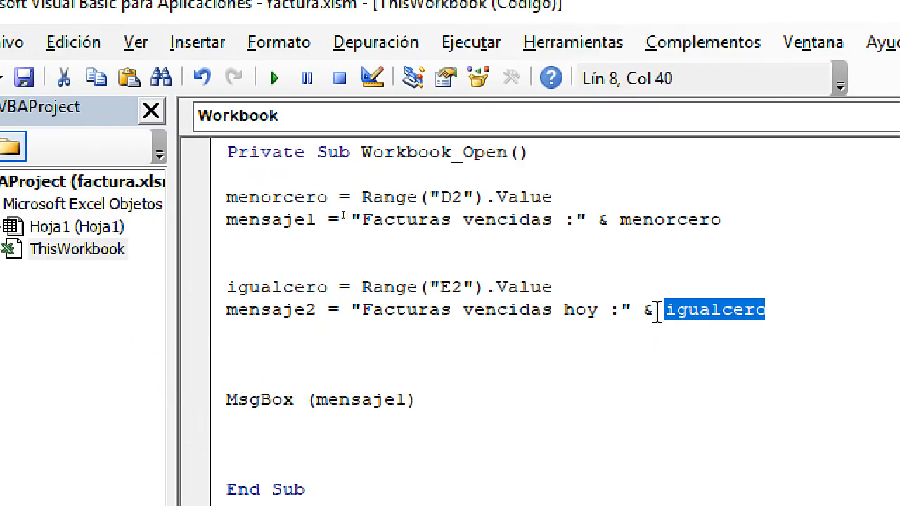
{"action": "left_click_drag", "start_coordinate": [467, 288], "coordinate": [441, 289]}
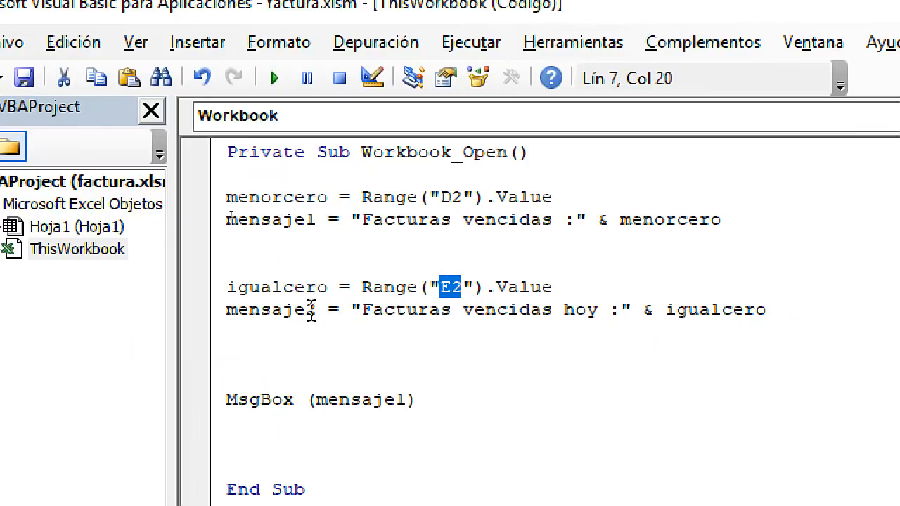
Extend the MsgBox argument to mensaje1 & mensaje2, copying the second variable name from its statement.
{"action": "left_click_drag", "start_coordinate": [318, 309], "coordinate": [176, 327]}
{"action": "left_click", "coordinate": [265, 313]}
{"action": "left_click_drag", "start_coordinate": [317, 311], "coordinate": [197, 327]}
{"action": "left_click", "coordinate": [411, 399]}
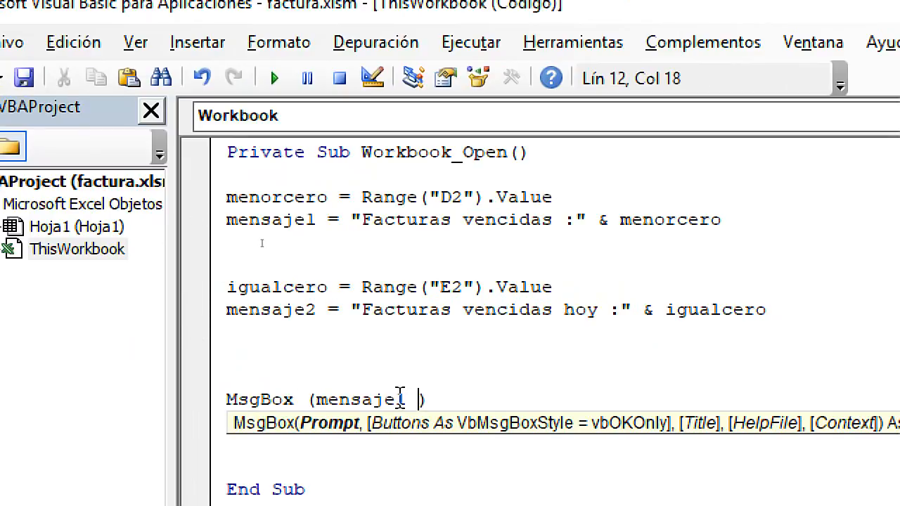
{"action": "type", "text": "&"}
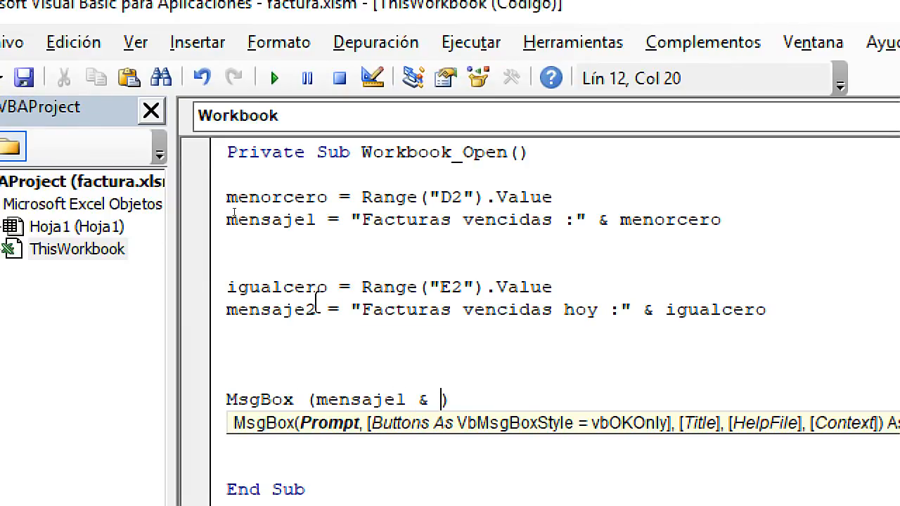
{"action": "left_click", "coordinate": [311, 301]}
{"action": "key", "text": "Return"}
{"action": "left_click_drag", "start_coordinate": [316, 309], "coordinate": [211, 324]}
{"action": "left_click", "coordinate": [441, 400]}
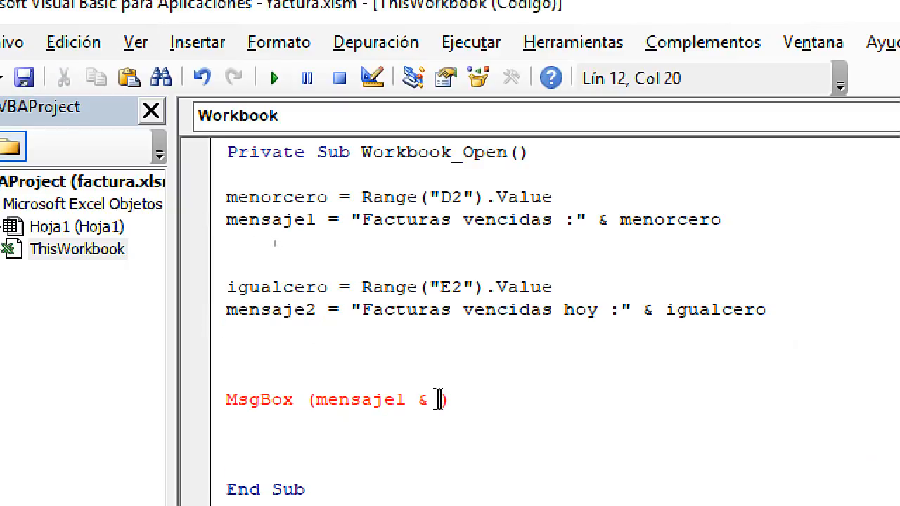
{"action": "key", "text": "ctrl+v"}
{"action": "left_click", "coordinate": [500, 447]}
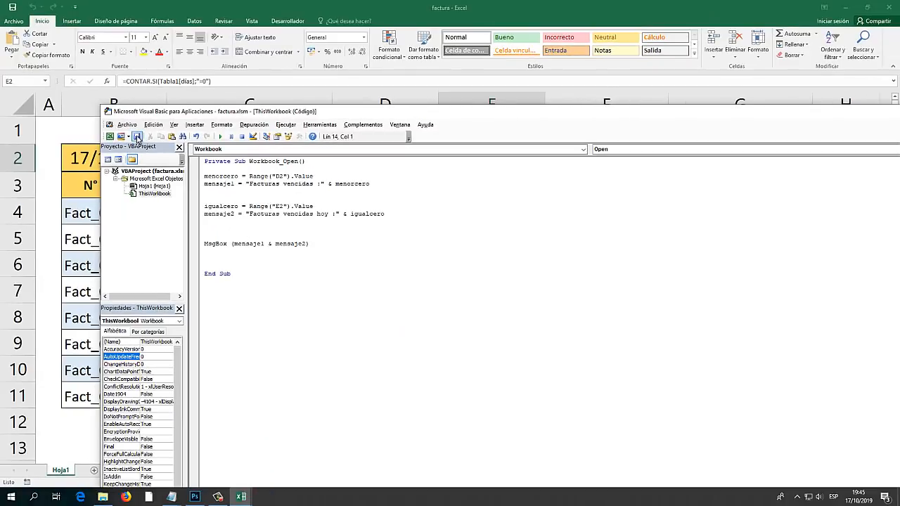
Save the edited macro and close both the code editor and the factura workbook.
{"action": "left_click", "coordinate": [138, 137]}
{"action": "left_click_drag", "start_coordinate": [614, 116], "coordinate": [379, 115]}
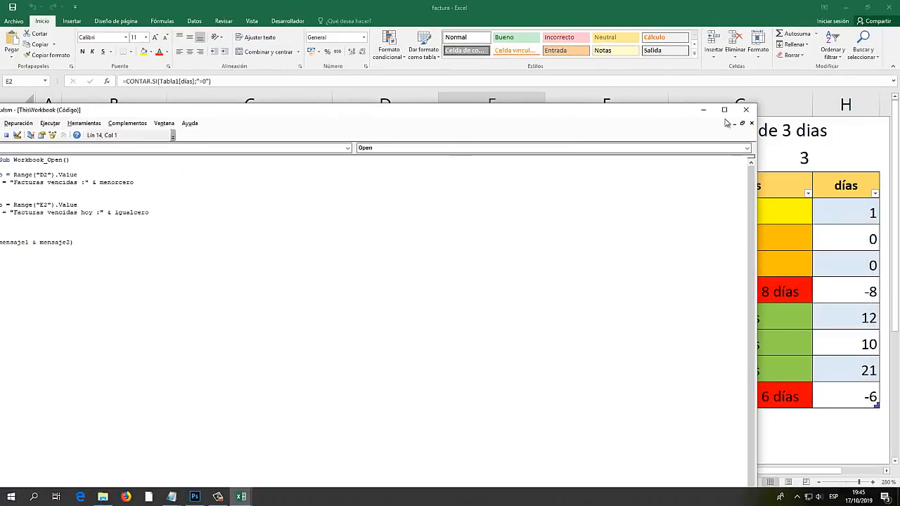
{"action": "left_click", "coordinate": [747, 110]}
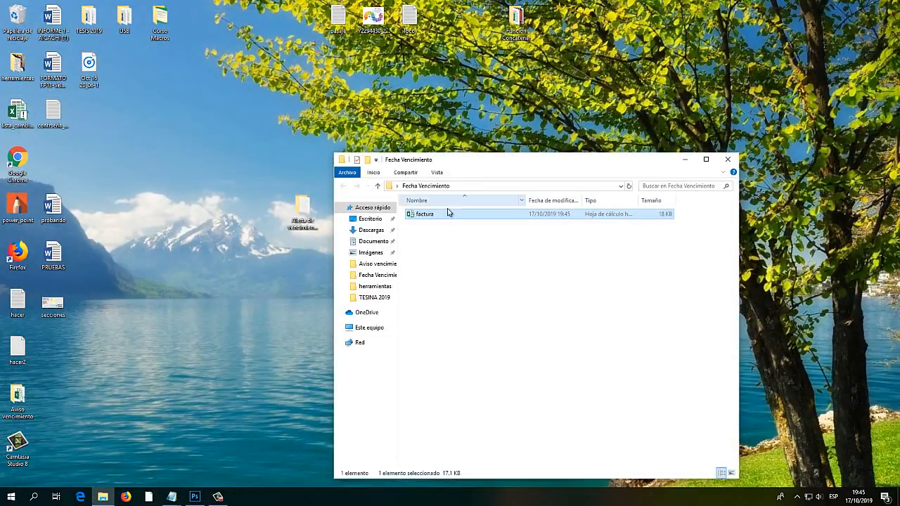
{"action": "left_click", "coordinate": [890, 7]}
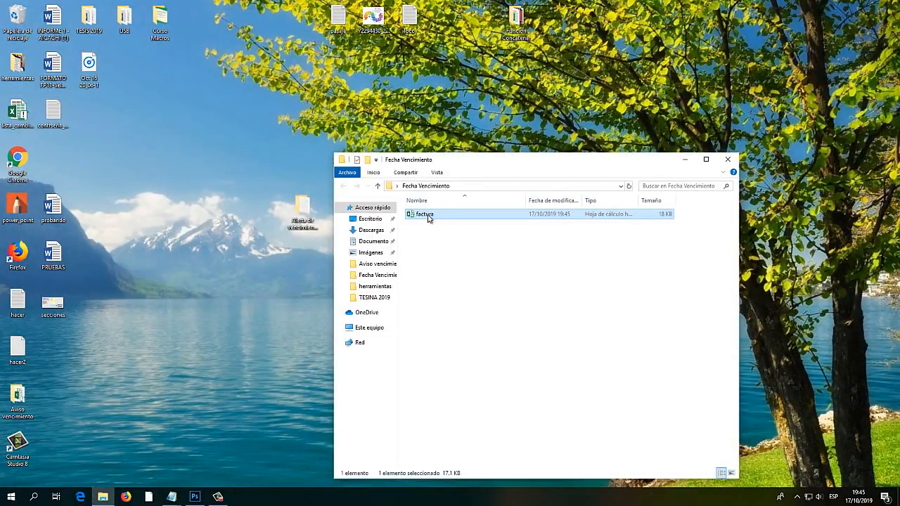
Reopen the factura workbook from the Fecha Vencimiento folder to test the combined message, and dismiss the message box.
{"action": "double_click", "coordinate": [428, 218]}
{"action": "left_click_drag", "start_coordinate": [454, 235], "coordinate": [484, 204]}
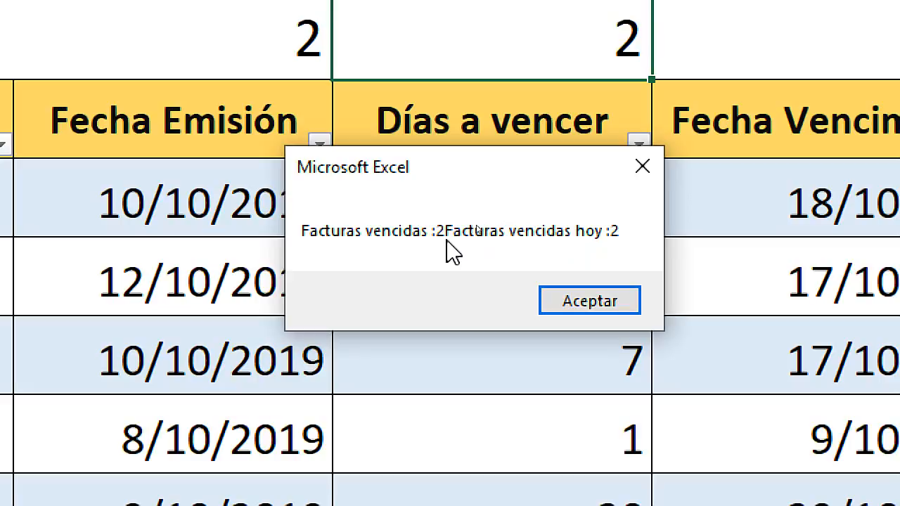
{"action": "left_click", "coordinate": [588, 303]}
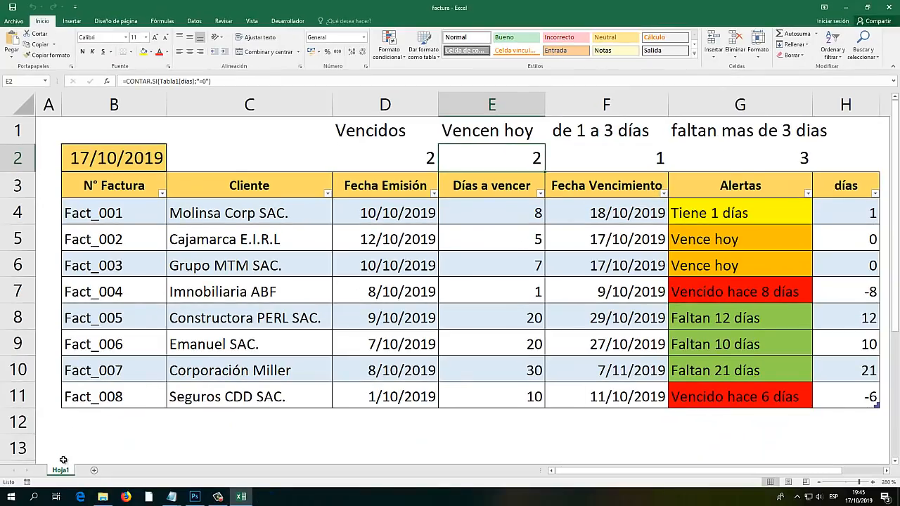
Return to the VBA editor from the Hoja1 sheet and reopen the ThisWorkbook code module.
{"action": "right_click", "coordinate": [60, 474]}
{"action": "left_click", "coordinate": [95, 407]}
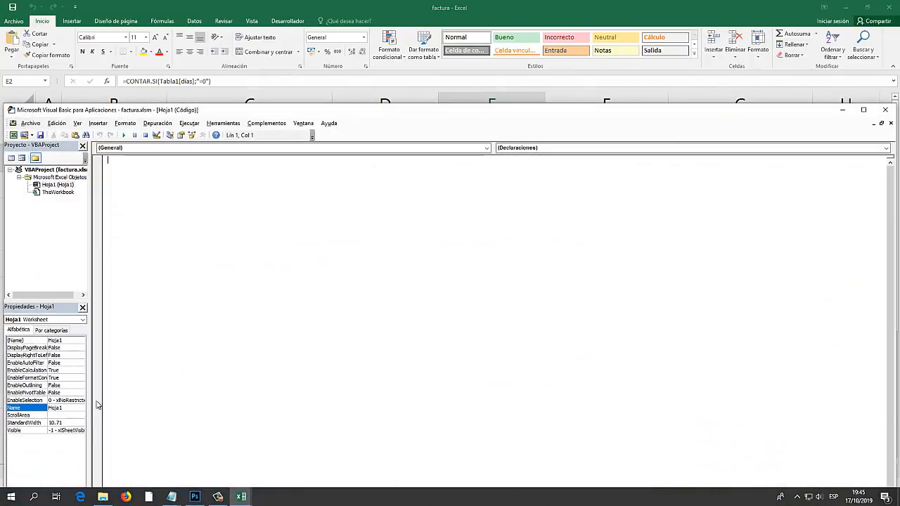
{"action": "left_click_drag", "start_coordinate": [208, 110], "coordinate": [406, 84]}
{"action": "double_click", "coordinate": [258, 168]}
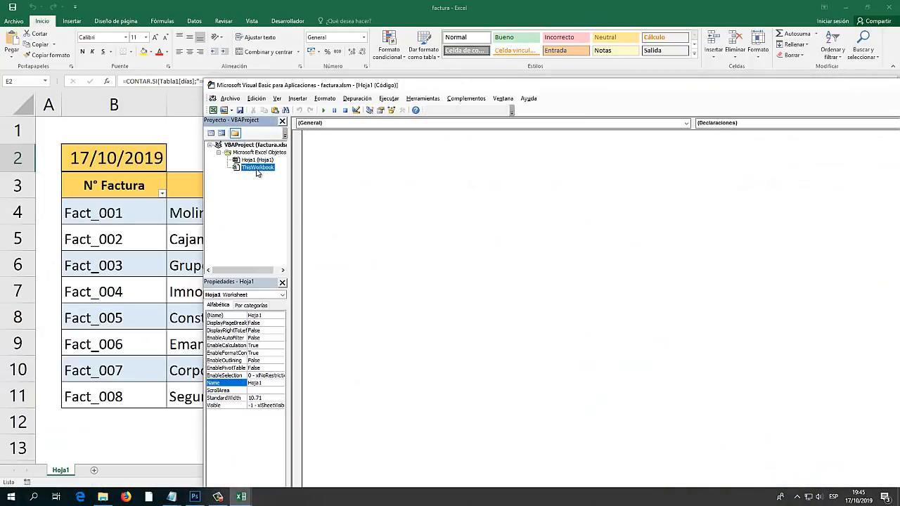
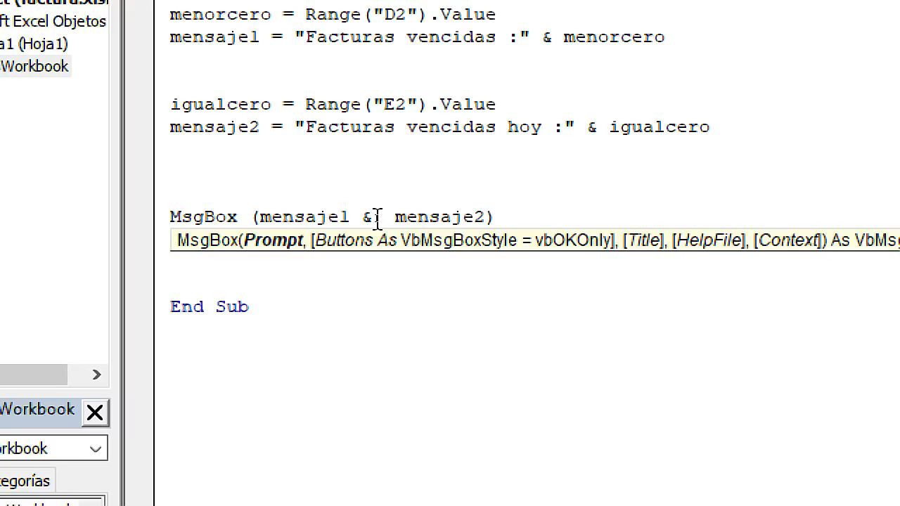
Insert vbNewLine & between mensaje1 & and mensaje2 in the MsgBox argument to separate the two messages with a line break.
{"action": "type", "text": "vb"}
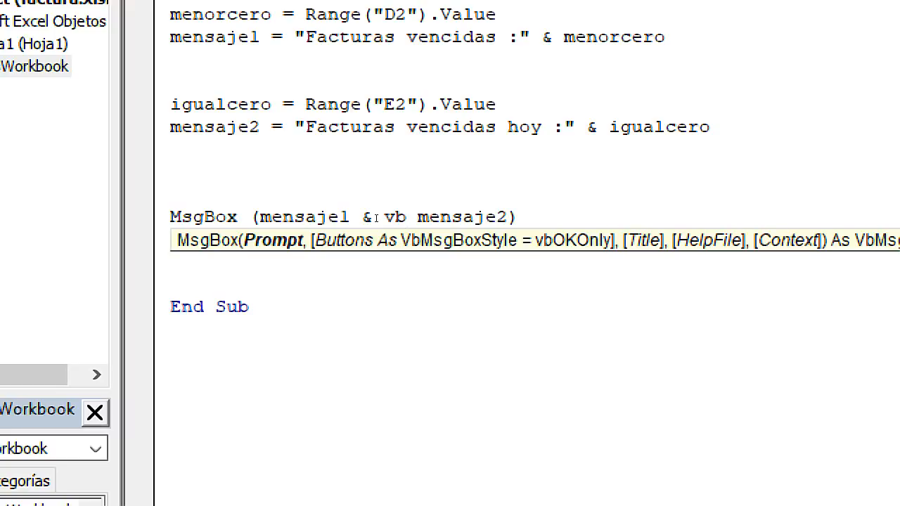
{"action": "type", "text": "N"}
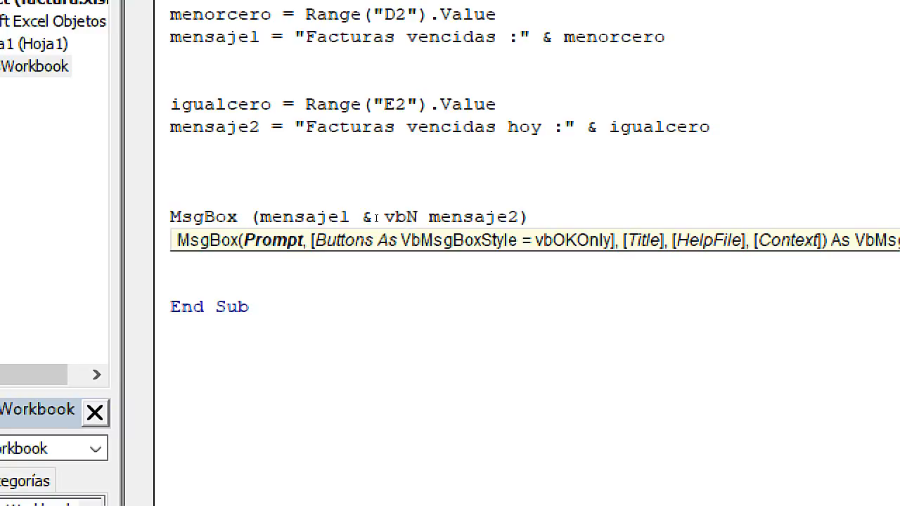
{"action": "type", "text": "we"}
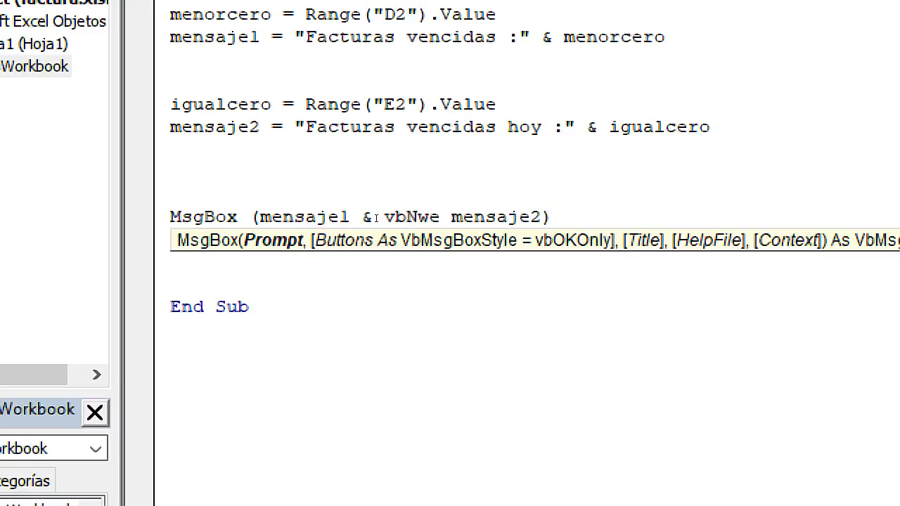
{"action": "key", "text": "BackSpace"}
{"action": "key", "text": "BackSpace"}
{"action": "type", "text": "ewLi"}
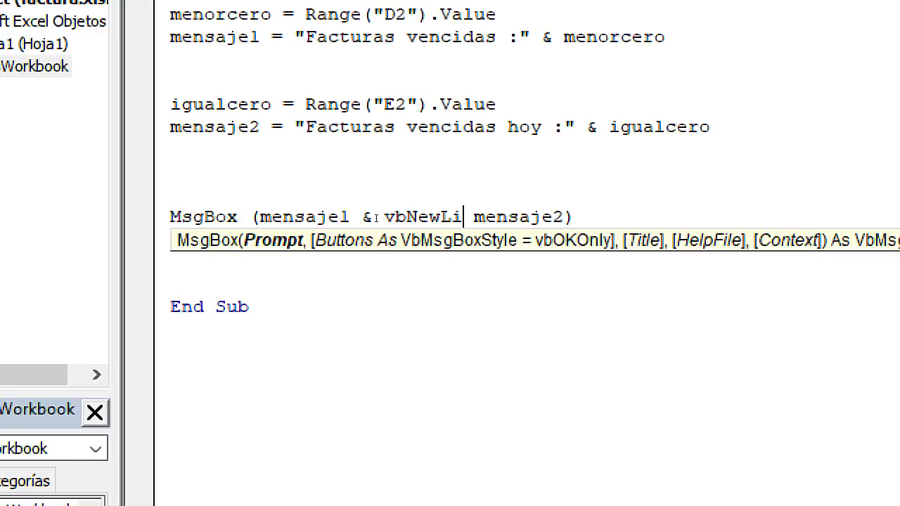
{"action": "type", "text": "ne"}
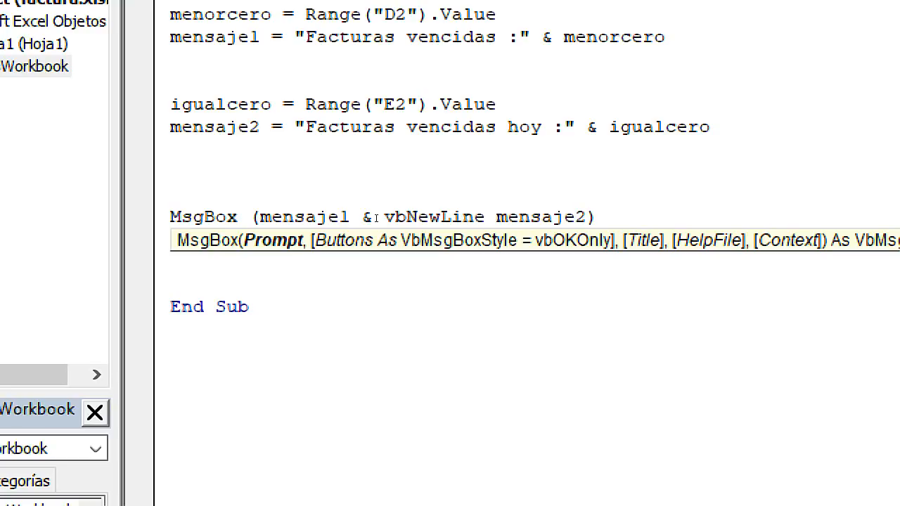
{"action": "type", "text": " &"}
{"action": "left_click", "coordinate": [410, 308]}
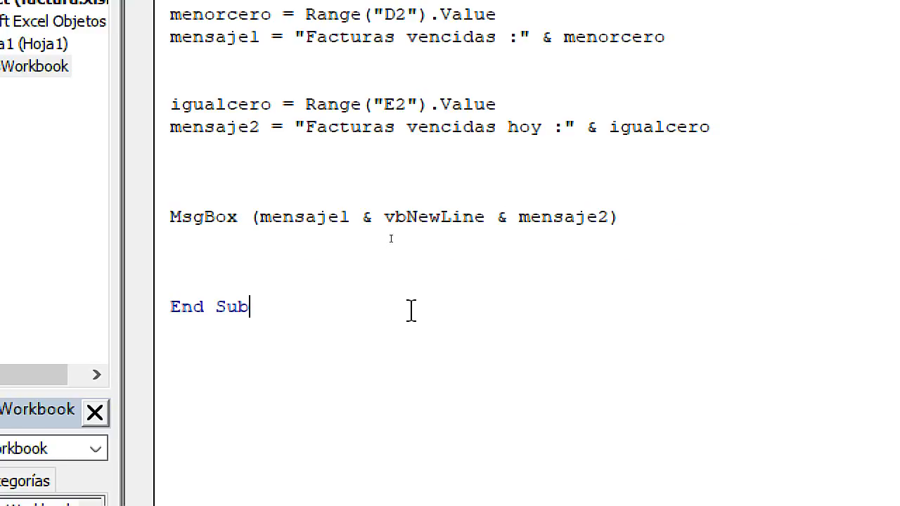
{"action": "left_click_drag", "start_coordinate": [486, 216], "coordinate": [376, 209]}
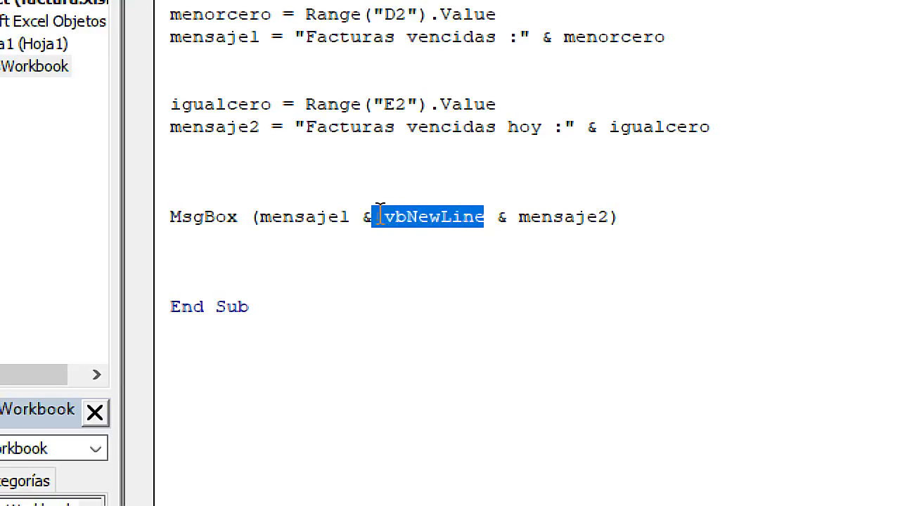
{"action": "left_click", "coordinate": [403, 225]}
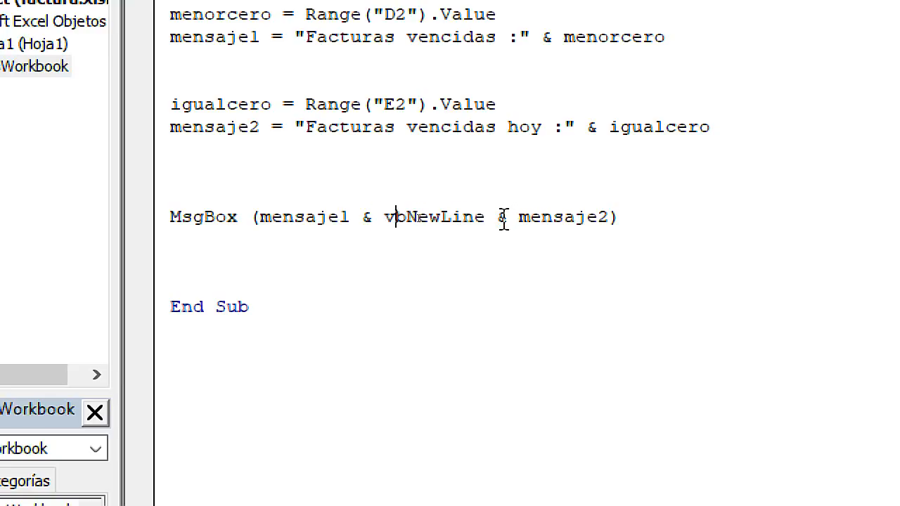
{"action": "left_click_drag", "start_coordinate": [497, 217], "coordinate": [370, 217]}
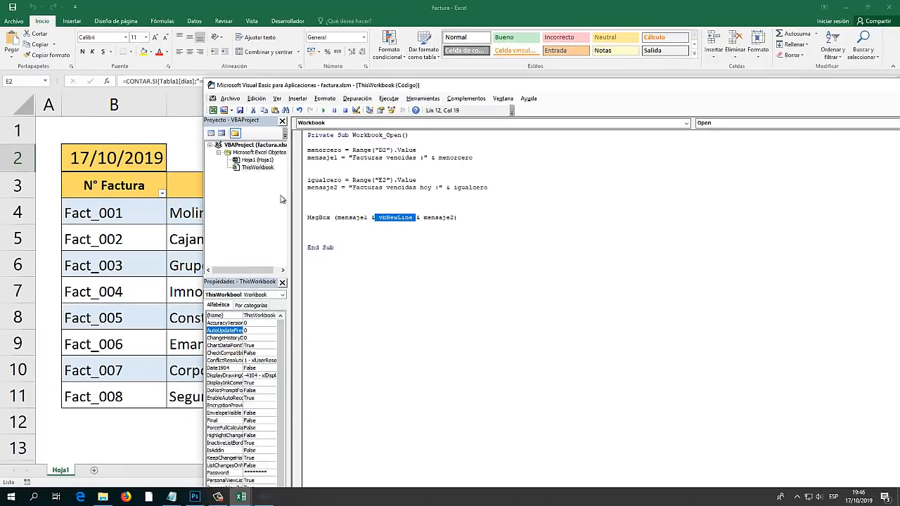
Close the code editor and reopen the factura workbook to test the line break, dismissing the message box.
{"action": "left_click_drag", "start_coordinate": [285, 90], "coordinate": [159, 93]}
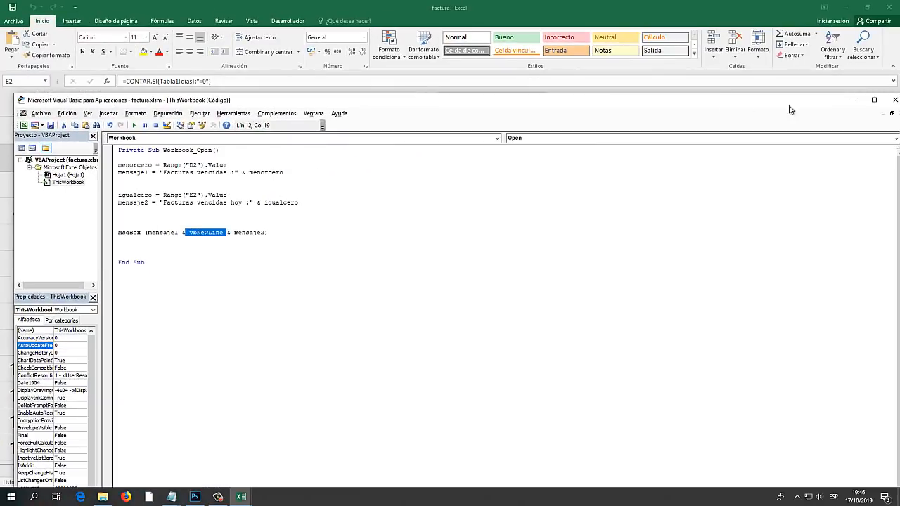
{"action": "left_click", "coordinate": [892, 99]}
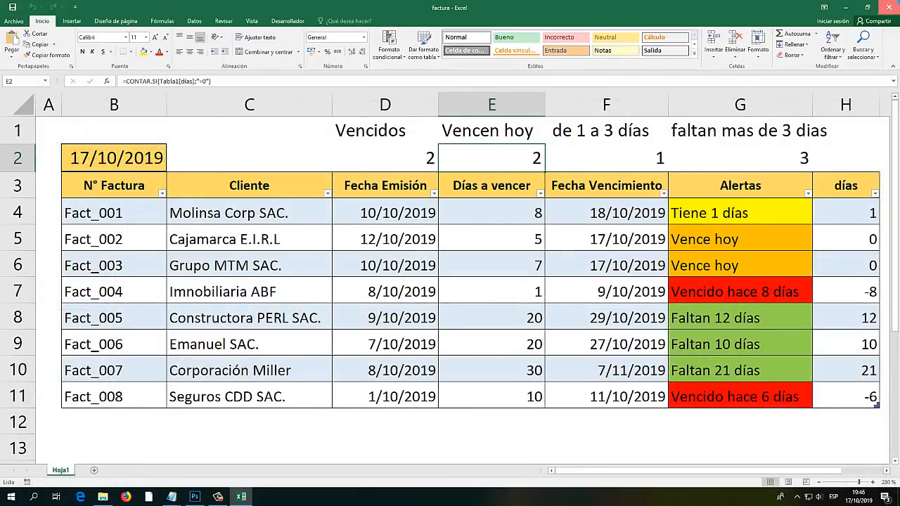
{"action": "left_click", "coordinate": [890, 8]}
{"action": "double_click", "coordinate": [422, 214]}
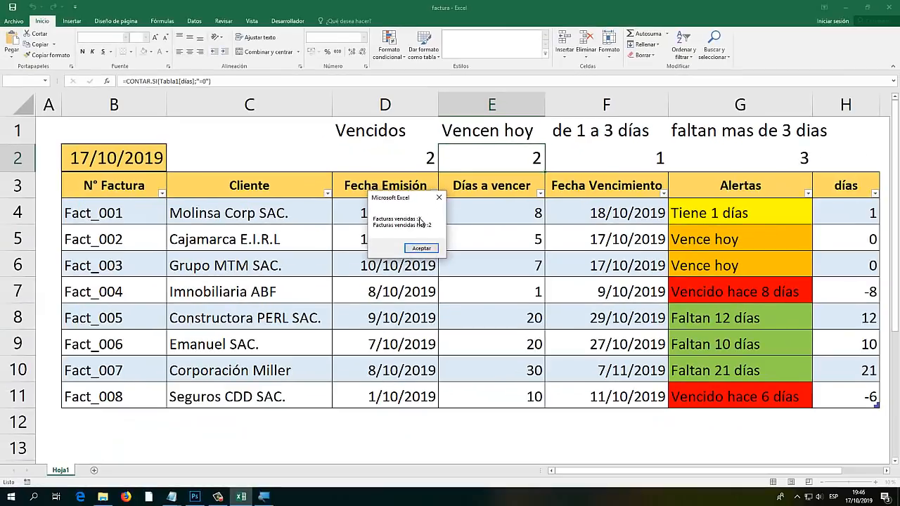
{"action": "left_click", "coordinate": [421, 248]}
Check cell F2 under "de 1 a 3 días" and reopen the ThisWorkbook code module from Hoja1.
{"action": "left_click", "coordinate": [606, 104]}
{"action": "left_click", "coordinate": [606, 156]}
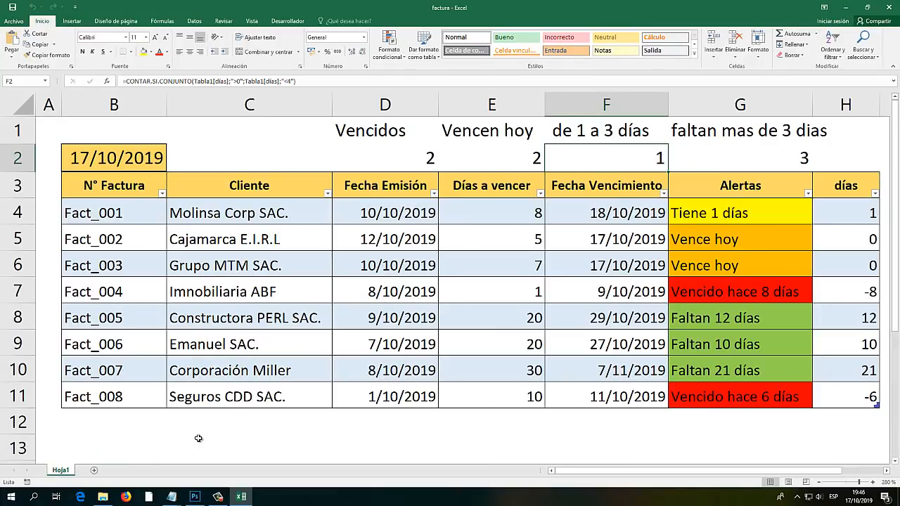
{"action": "right_click", "coordinate": [59, 473]}
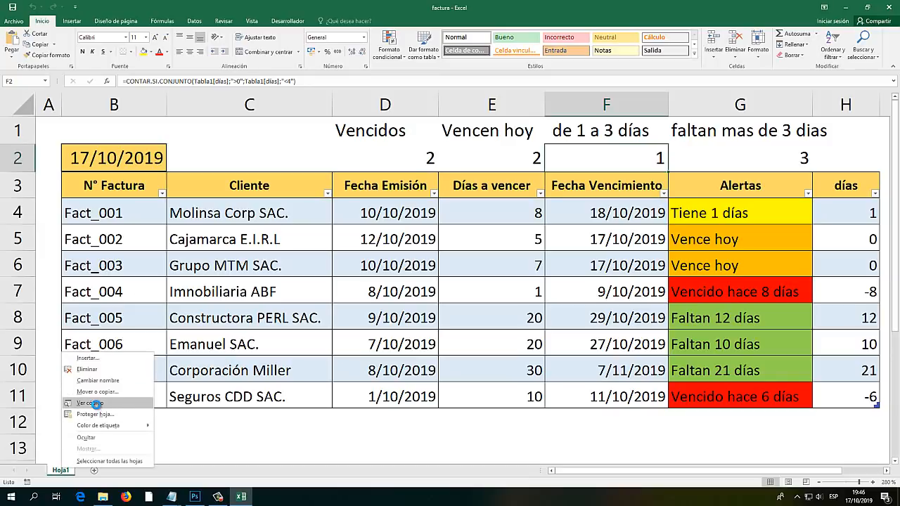
{"action": "left_click", "coordinate": [88, 400]}
{"action": "double_click", "coordinate": [69, 183]}
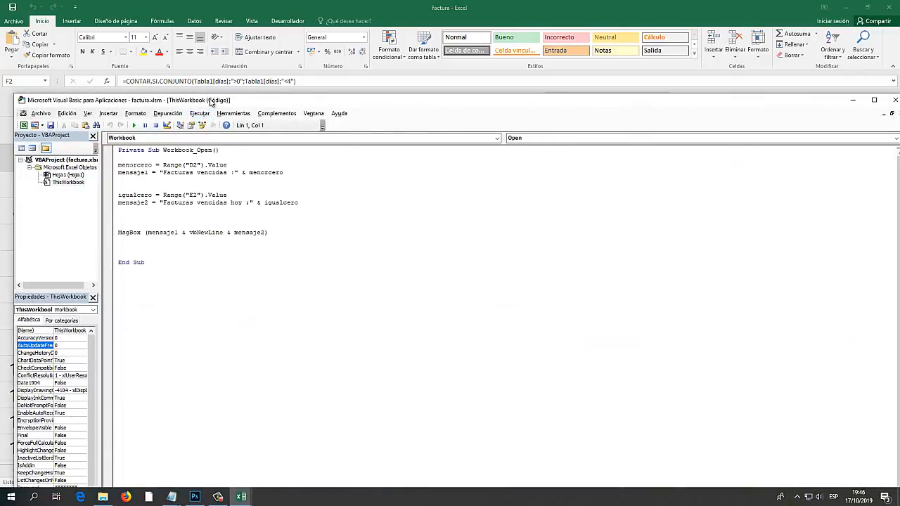
{"action": "left_click_drag", "start_coordinate": [211, 102], "coordinate": [346, 102]}
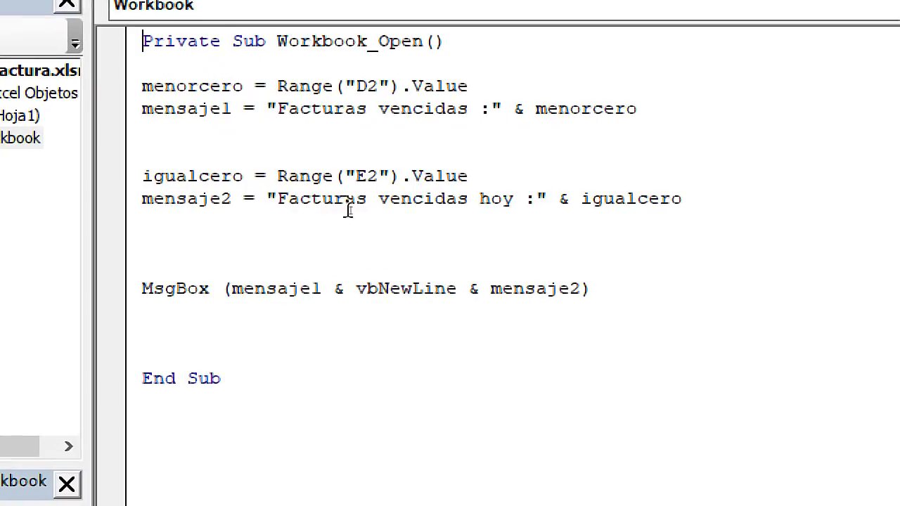
Duplicate the two igualcero and mensaje2 statements below the originals, adding blank lines above the MsgBox statement.
{"action": "left_click_drag", "start_coordinate": [700, 215], "coordinate": [123, 183]}
{"action": "key", "text": "ctrl+c"}
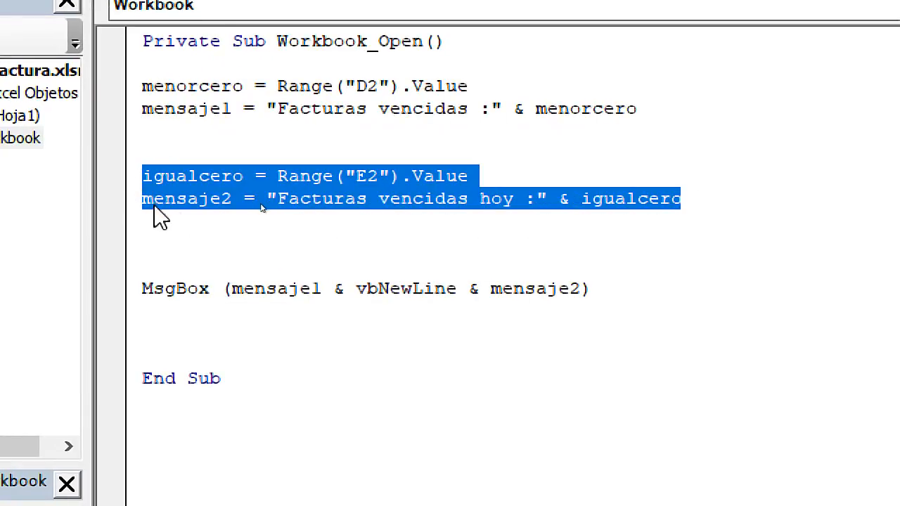
{"action": "left_click", "coordinate": [175, 238]}
{"action": "key", "text": "Return"}
{"action": "key", "text": "Return"}
{"action": "key", "text": "Return"}
{"action": "key", "text": "Return"}
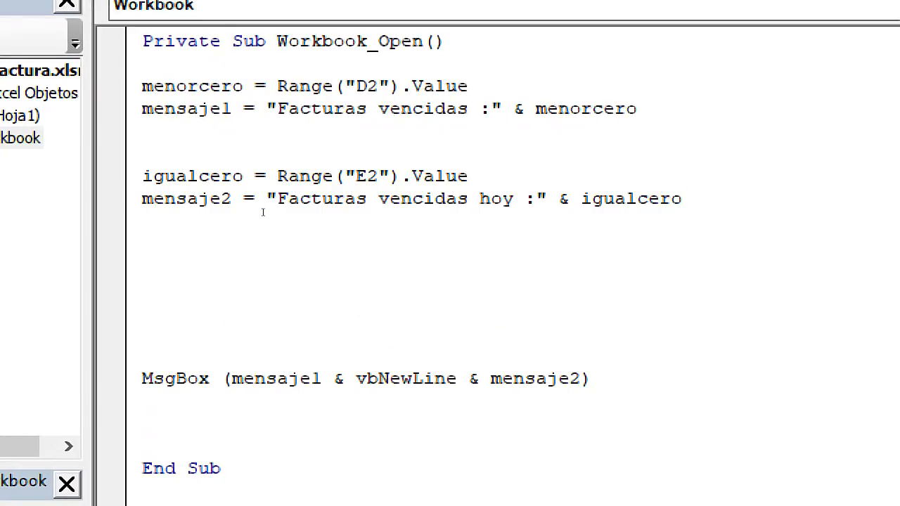
{"action": "key", "text": "ctrl+v"}
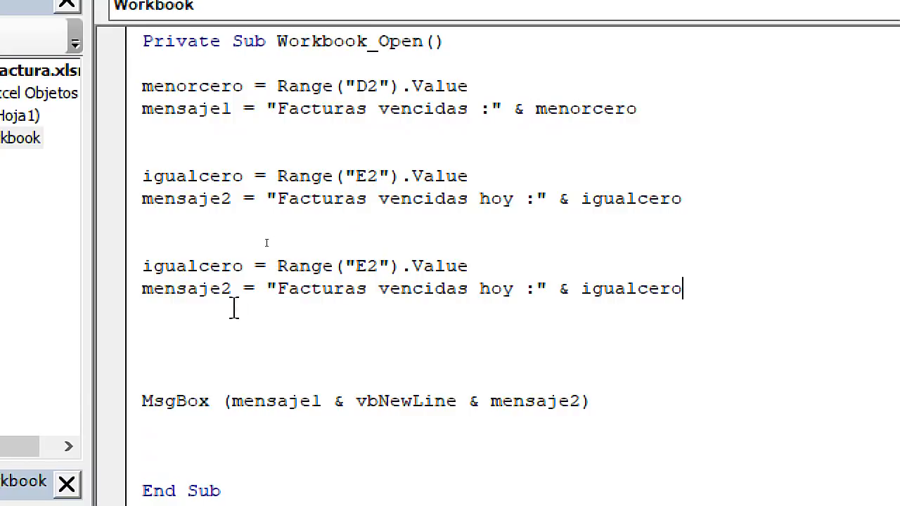
Rename the duplicated block's variable to proximos and point its Range to F2, checking the cell on the sheet.
{"action": "left_click_drag", "start_coordinate": [243, 266], "coordinate": [117, 276]}
{"action": "type", "text": "proximos"}
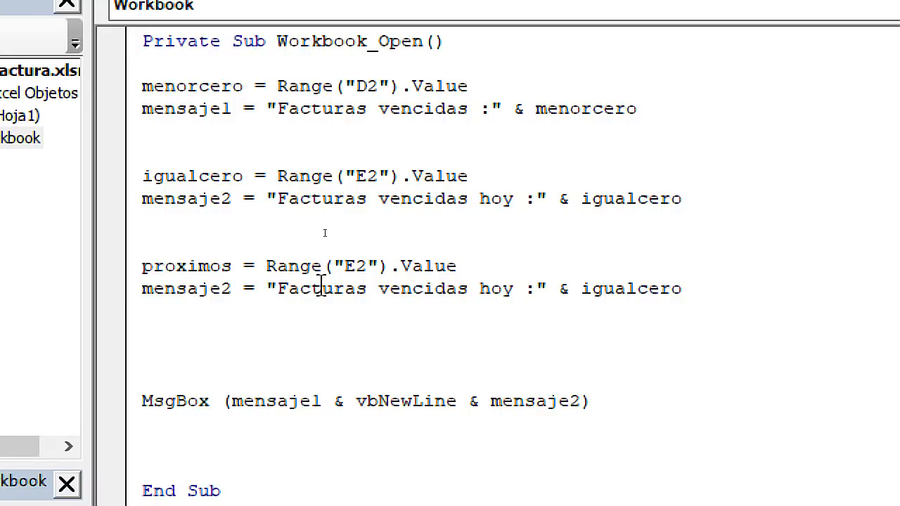
{"action": "left_click_drag", "start_coordinate": [356, 268], "coordinate": [344, 267]}
{"action": "type", "text": "F"}
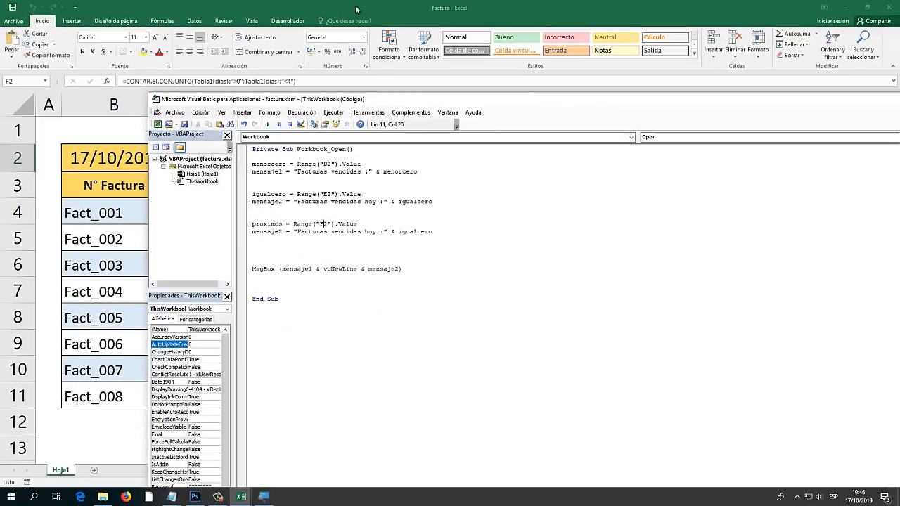
{"action": "left_click", "coordinate": [358, 7]}
{"action": "left_click", "coordinate": [581, 106]}
{"action": "left_click", "coordinate": [602, 158]}
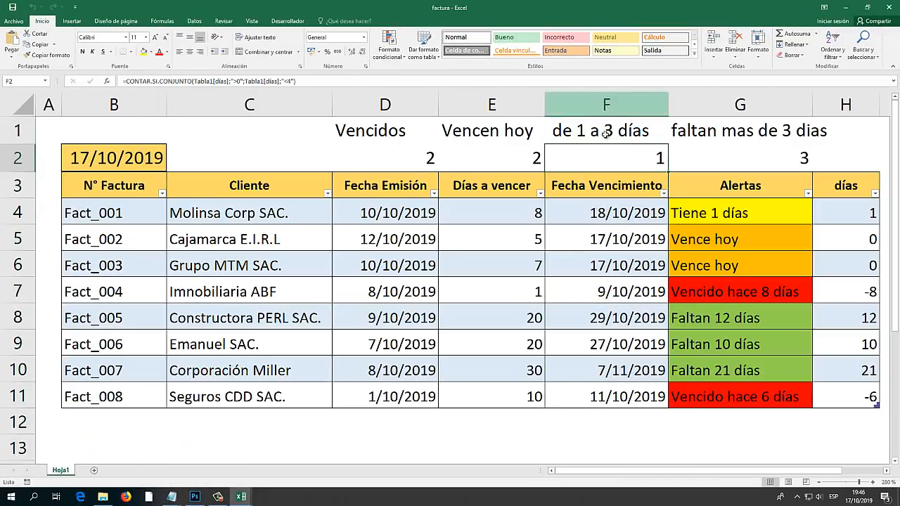
{"action": "mouse_move", "coordinate": [242, 496]}
{"action": "left_click", "coordinate": [273, 479]}
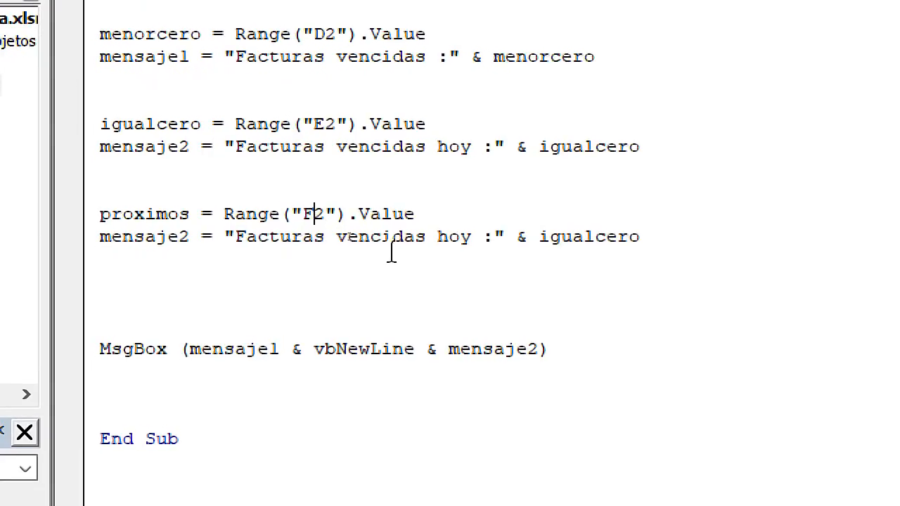
Change the duplicated message text to "Facturas Próximas a vencer :".
{"action": "left_click_drag", "start_coordinate": [470, 236], "coordinate": [247, 241]}
{"action": "left_click", "coordinate": [259, 246]}
{"action": "left_click_drag", "start_coordinate": [471, 238], "coordinate": [336, 244]}
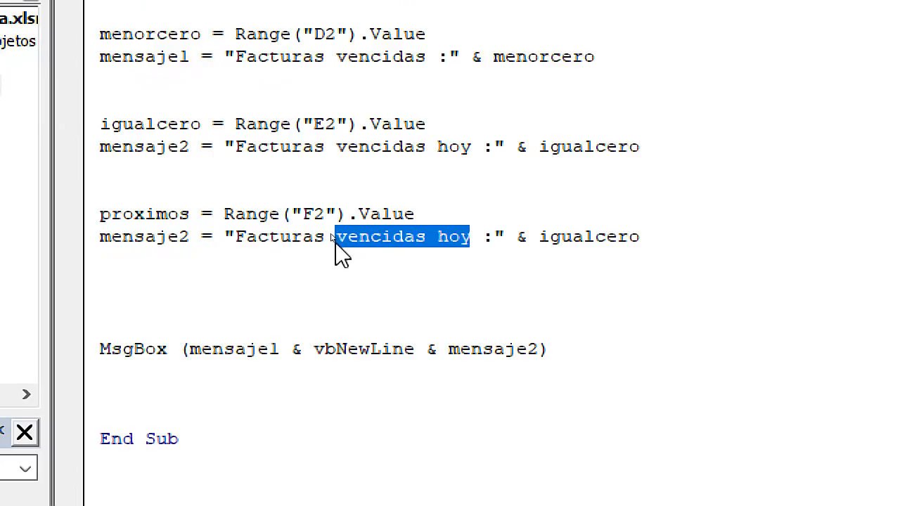
{"action": "type", "text": "Pro"}
{"action": "key", "text": "BackSpace"}
{"action": "type", "text": "óximas a "}
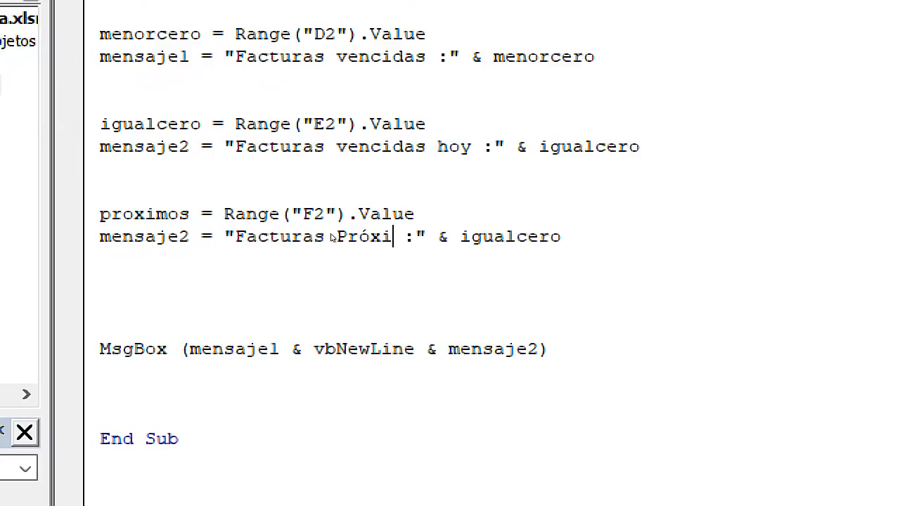
{"action": "type", "text": "vencer"}
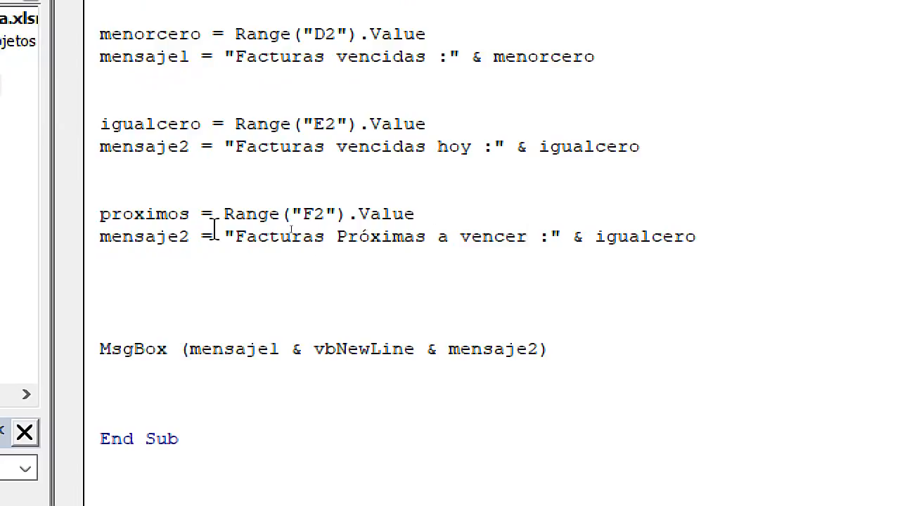
Replace igualcero with proximos at the end of the duplicated message statement.
{"action": "left_click_drag", "start_coordinate": [190, 214], "coordinate": [100, 215]}
{"action": "key", "text": "ctrl+c"}
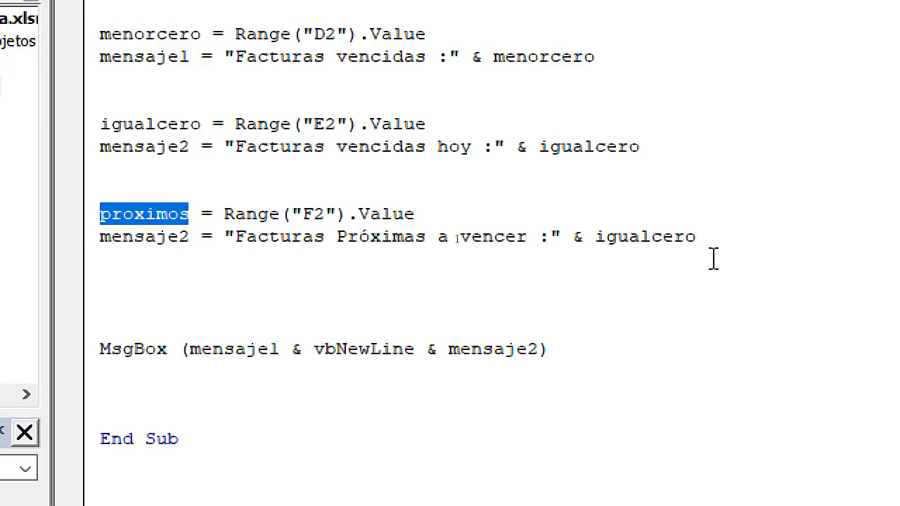
{"action": "left_click_drag", "start_coordinate": [694, 237], "coordinate": [599, 251]}
{"action": "key", "text": "ctrl+v"}
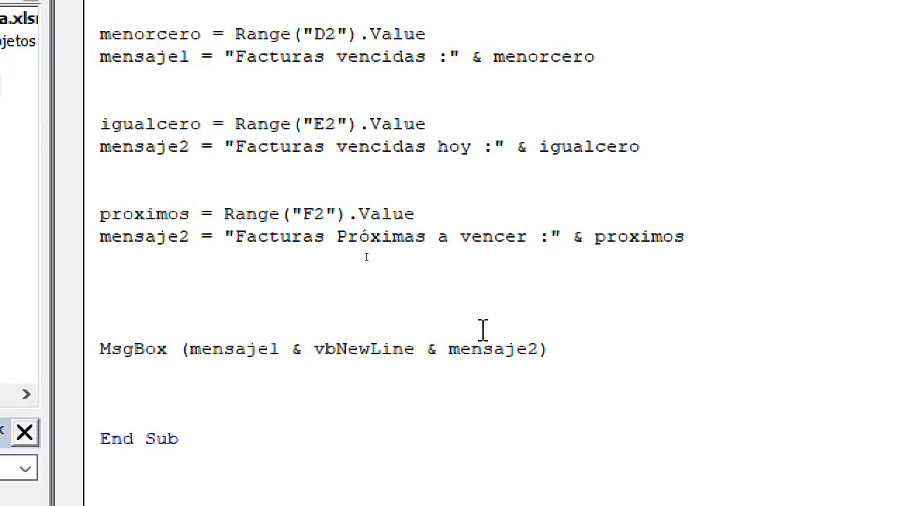
Append a copy of & vbNewLine & after mensaje2 inside the MsgBox argument.
{"action": "left_click", "coordinate": [339, 350]}
{"action": "left_click_drag", "start_coordinate": [102, 352], "coordinate": [275, 368]}
{"action": "left_click", "coordinate": [280, 401]}
{"action": "left_click_drag", "start_coordinate": [442, 352], "coordinate": [291, 350]}
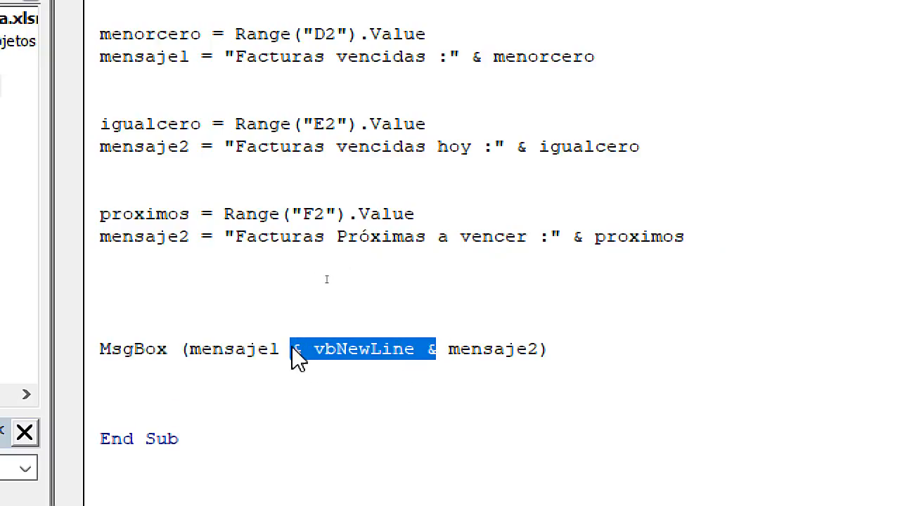
{"action": "key", "text": "ctrl+c"}
{"action": "key", "text": "End"}
{"action": "key", "text": "Left"}
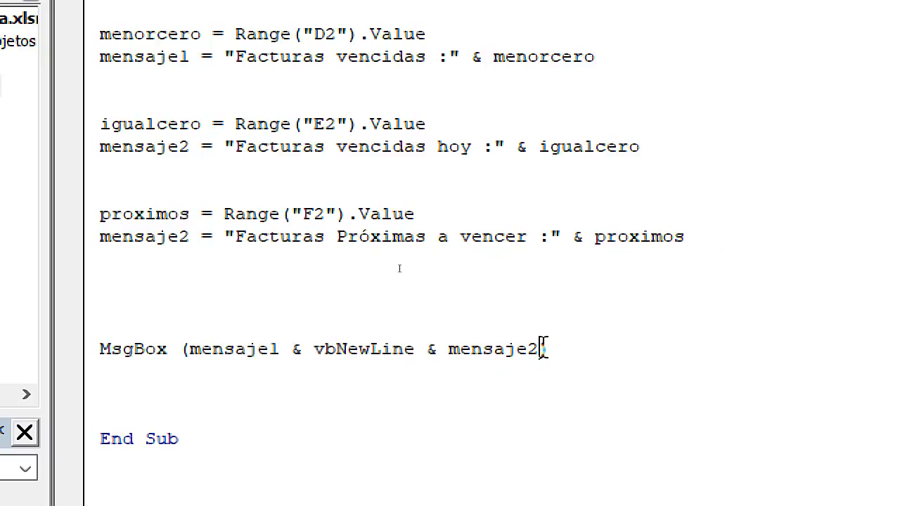
{"action": "key", "text": "ctrl+v"}
{"action": "left_click_drag", "start_coordinate": [572, 349], "coordinate": [679, 348]}
{"action": "left_click", "coordinate": [696, 348]}
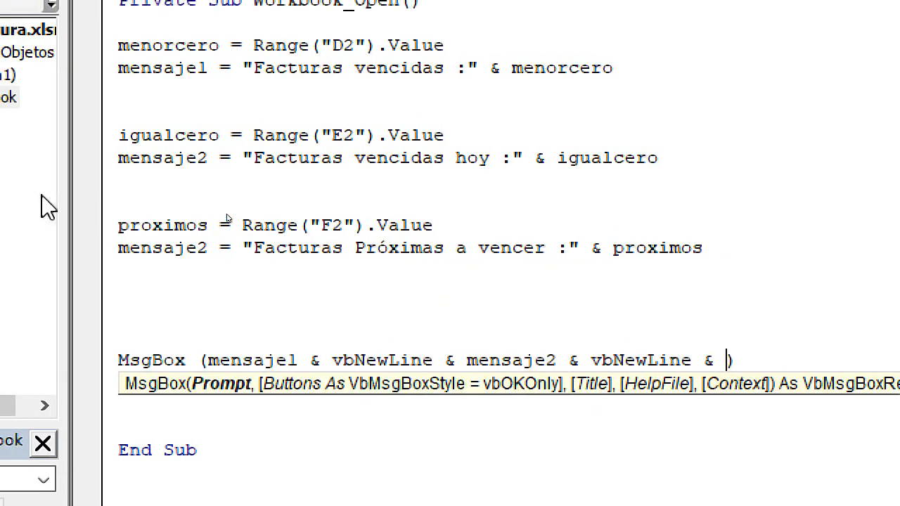
Rename the third message variable to mensaje3 and add it at the end of the MsgBox argument.
{"action": "left_click", "coordinate": [183, 237]}
{"action": "key", "text": "Return"}
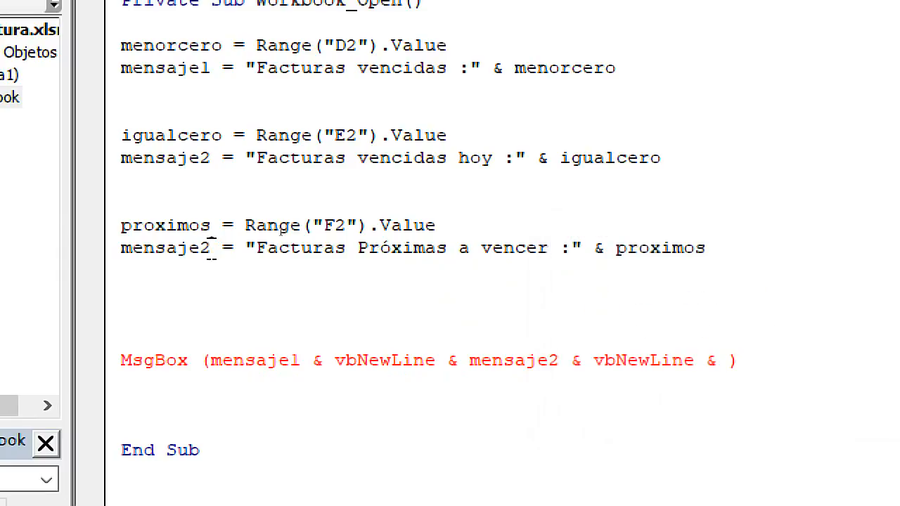
{"action": "left_click_drag", "start_coordinate": [213, 247], "coordinate": [105, 256]}
{"action": "type", "text": "3"}
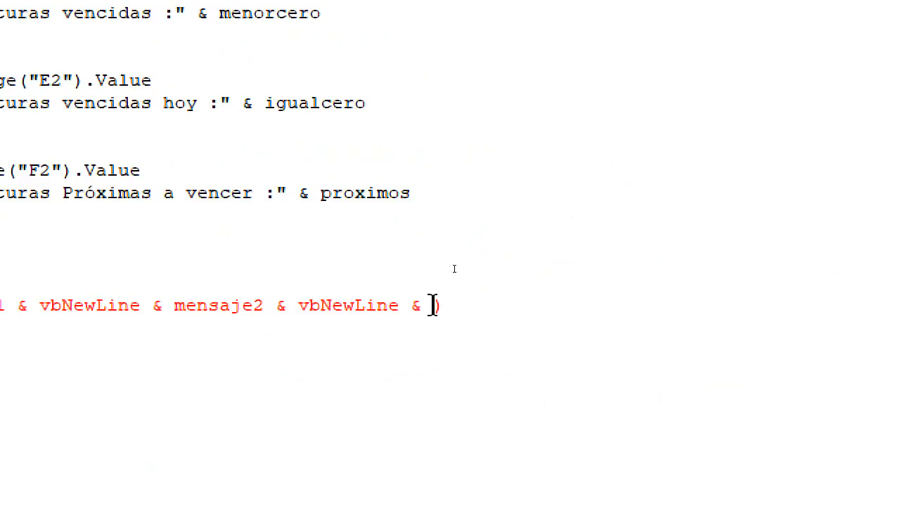
{"action": "key", "text": "ctrl+v"}
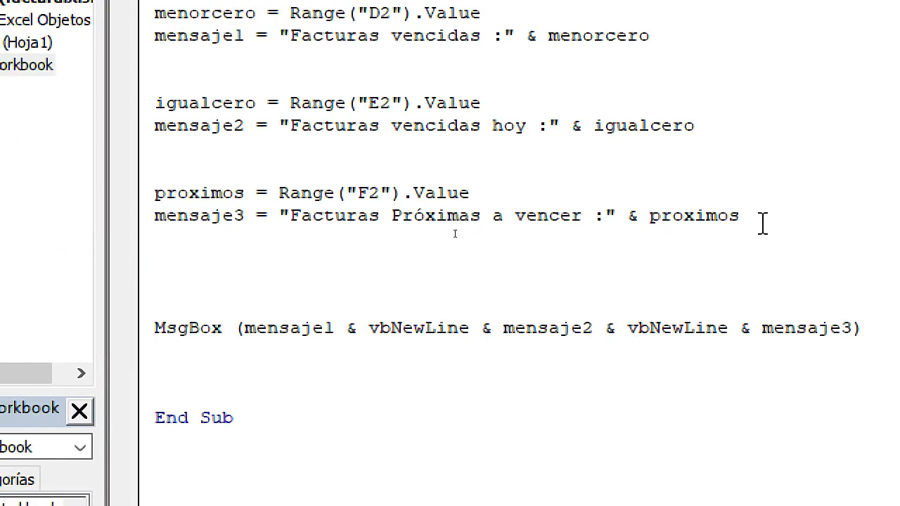
Duplicate the proximos and mensaje3 lines below their block and change the copied message text to "Facturas Pendientes :".
{"action": "left_click_drag", "start_coordinate": [763, 223], "coordinate": [116, 193]}
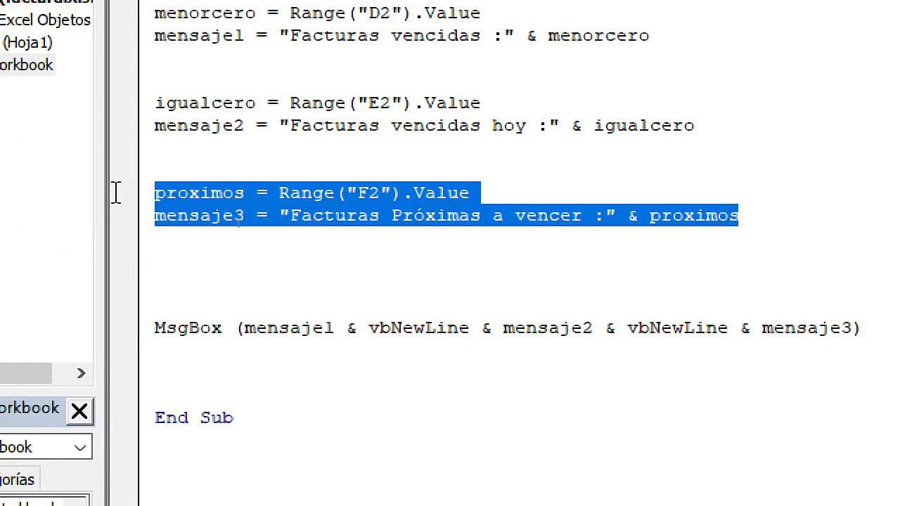
{"action": "left_click", "coordinate": [219, 261]}
{"action": "key", "text": "ctrl+v"}
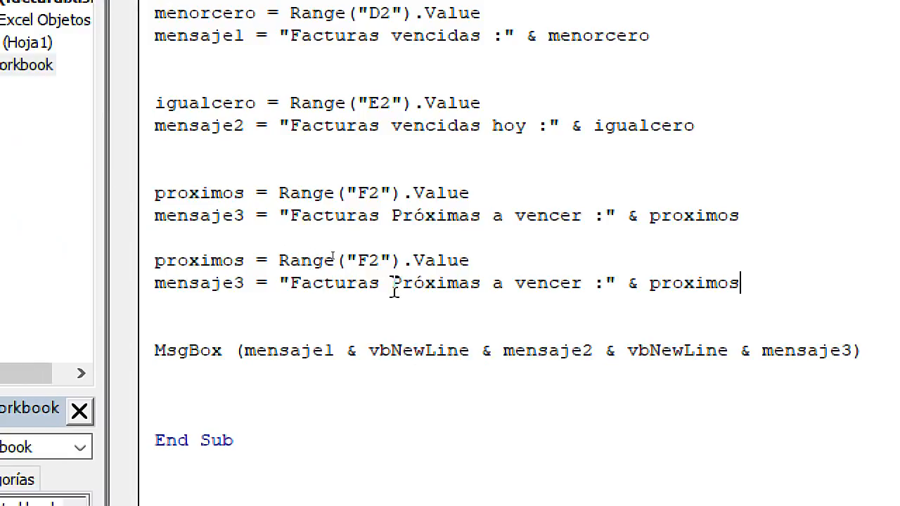
{"action": "left_click_drag", "start_coordinate": [391, 283], "coordinate": [585, 284]}
{"action": "type", "text": "Pendientes"}
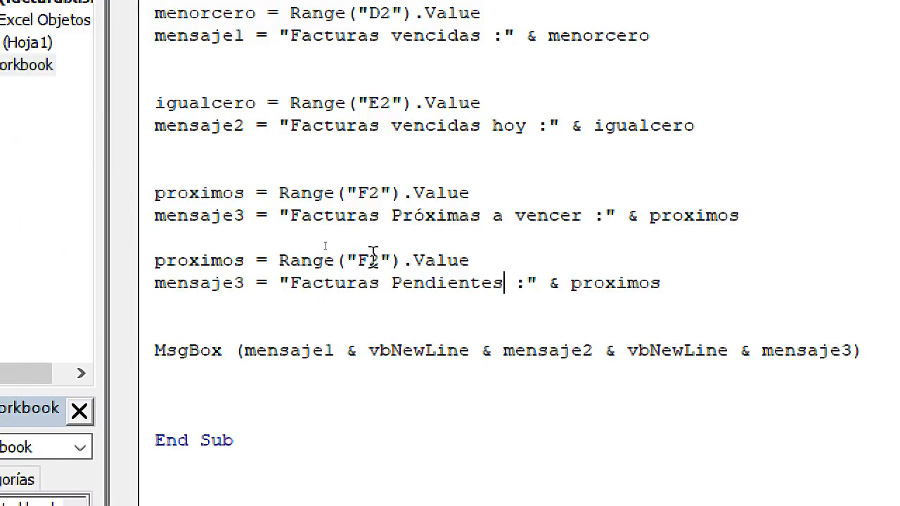
Change the duplicated range reference to G2 and check that cell's label and count formula in the worksheet.
{"action": "left_click_drag", "start_coordinate": [369, 260], "coordinate": [358, 260]}
{"action": "type", "text": "G"}
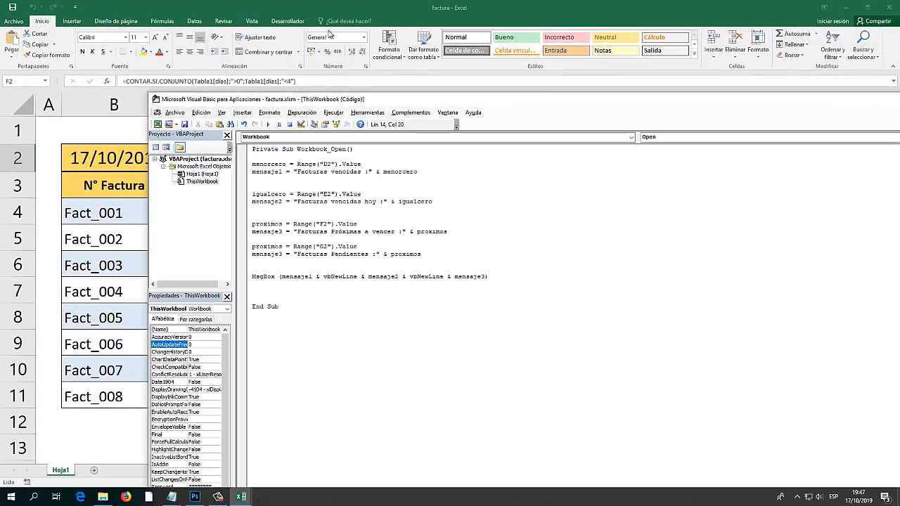
{"action": "key", "text": "alt+F11"}
{"action": "left_click", "coordinate": [728, 156]}
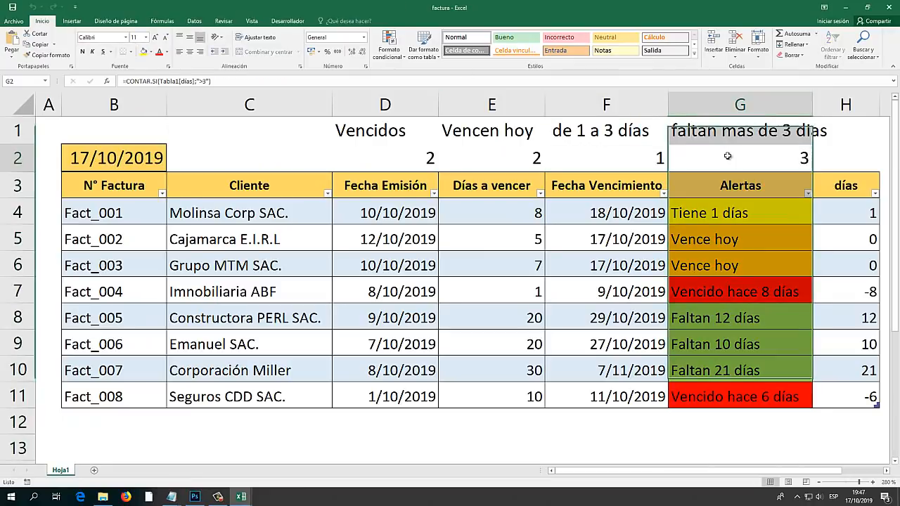
{"action": "left_click", "coordinate": [19, 159]}
{"action": "left_click", "coordinate": [717, 119]}
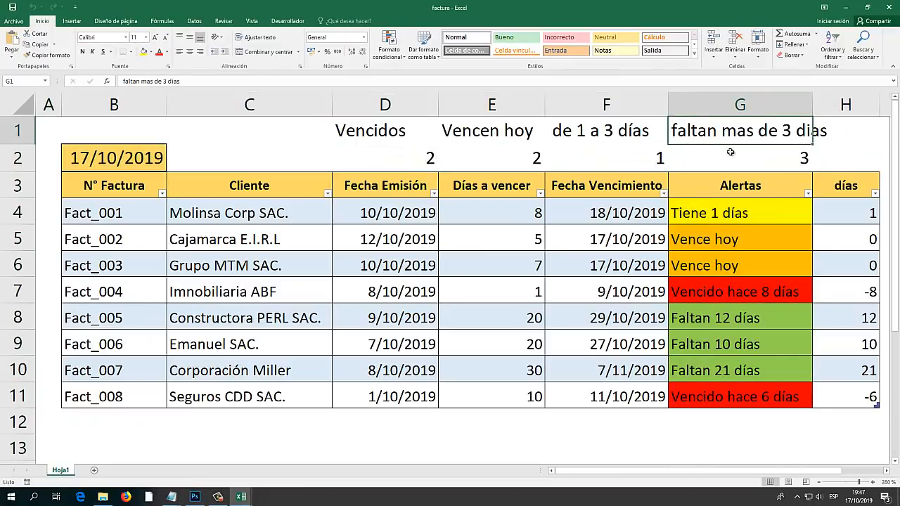
{"action": "left_click", "coordinate": [726, 161]}
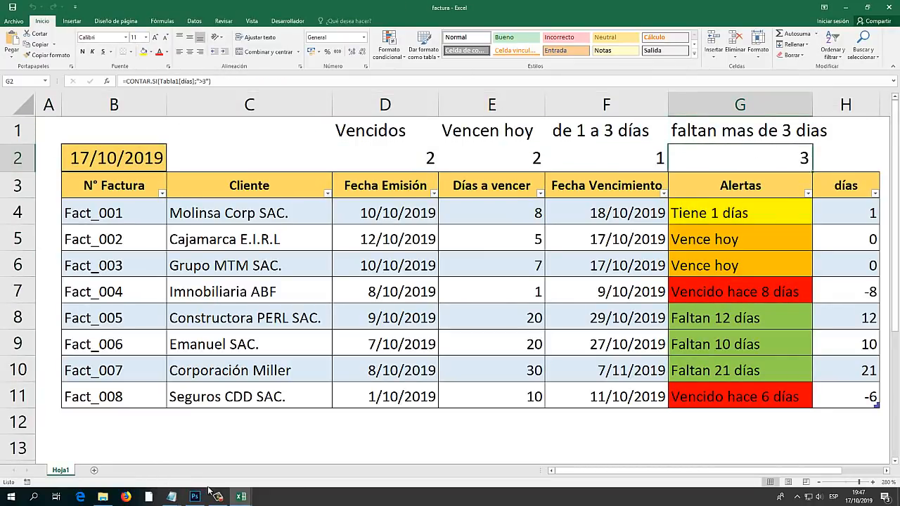
{"action": "left_click", "coordinate": [242, 496]}
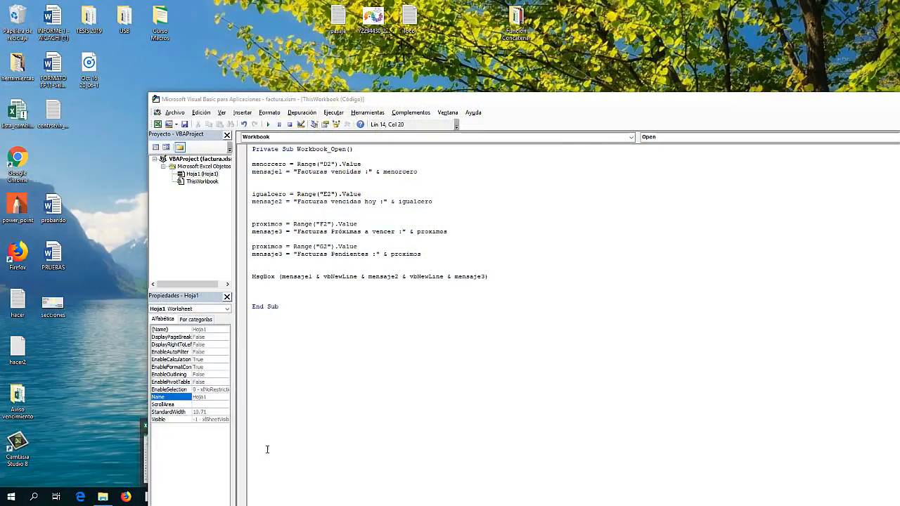
{"action": "left_click", "coordinate": [255, 463]}
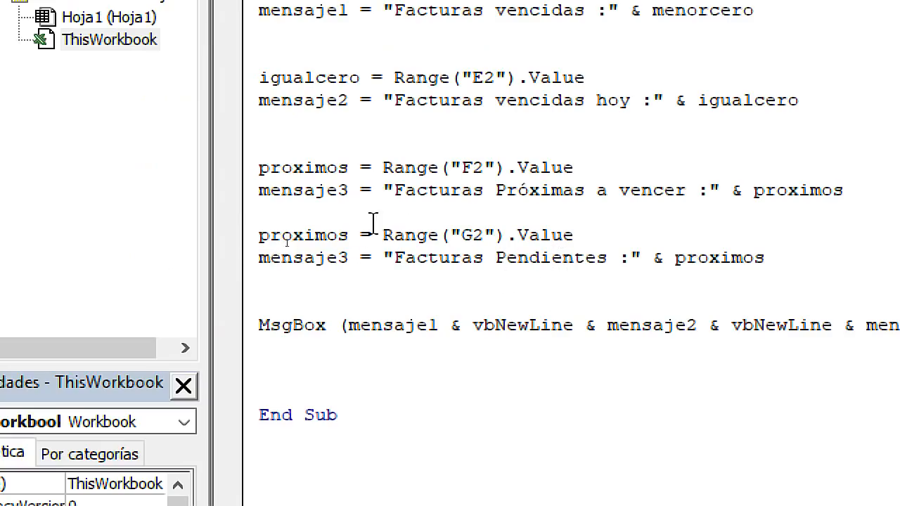
Replace proximos with pendientes in both the duplicated assignment and the end of its message statement.
{"action": "left_click_drag", "start_coordinate": [348, 235], "coordinate": [243, 237]}
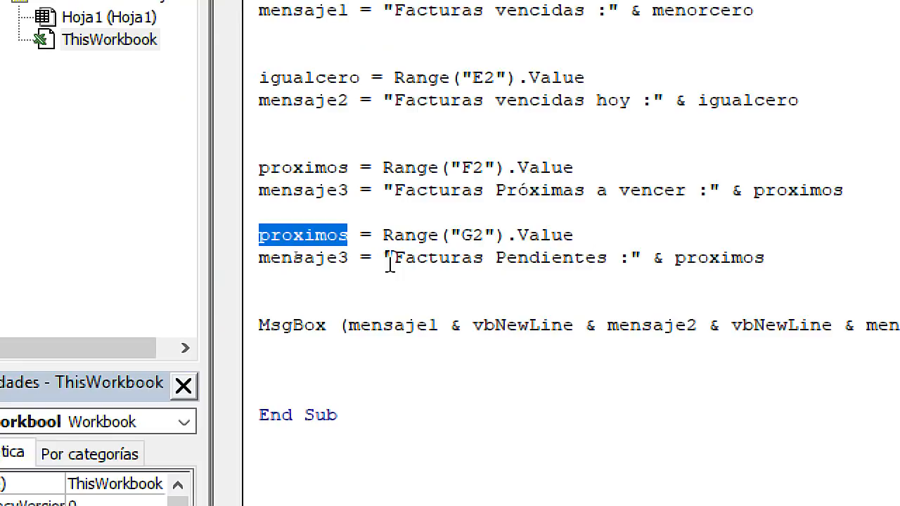
{"action": "type", "text": "pendite"}
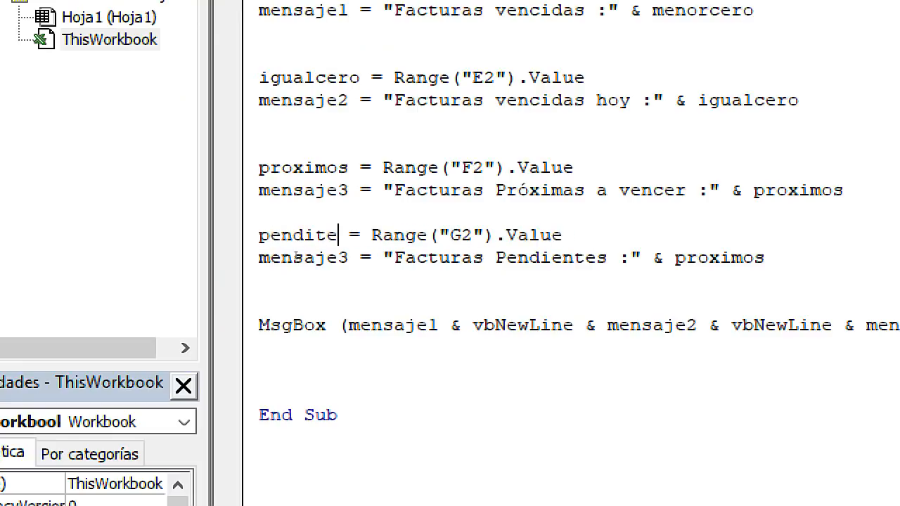
{"action": "key", "text": "BackSpace"}
{"action": "key", "text": "BackSpace"}
{"action": "type", "text": "entes"}
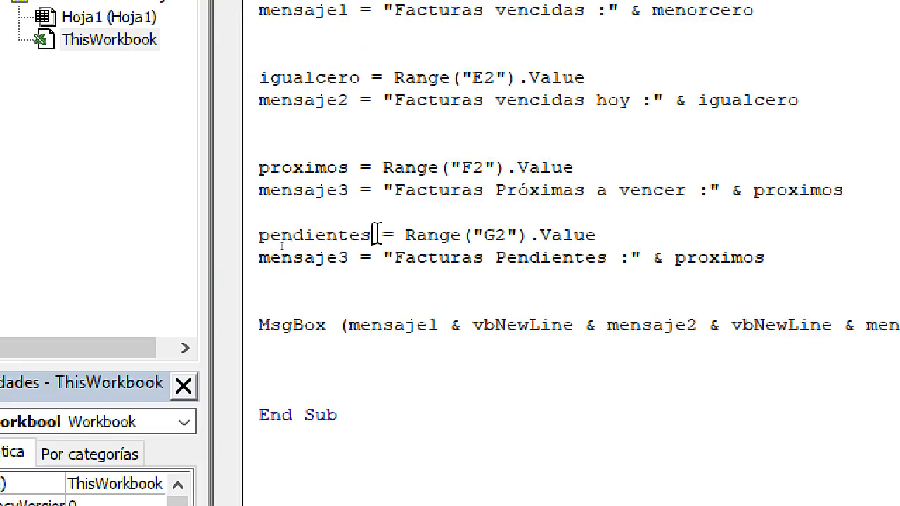
{"action": "left_click_drag", "start_coordinate": [372, 235], "coordinate": [235, 251]}
{"action": "key", "text": "ctrl+c"}
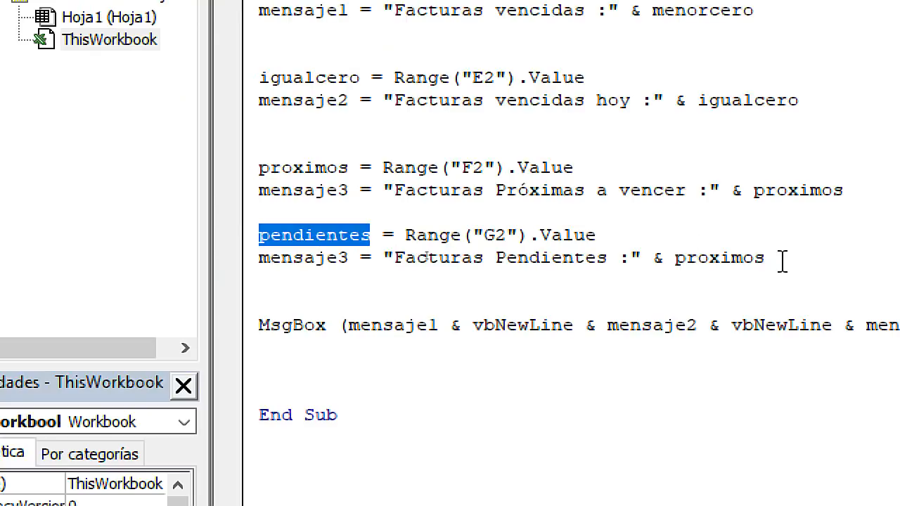
{"action": "left_click_drag", "start_coordinate": [777, 258], "coordinate": [640, 256]}
{"action": "key", "text": "ctrl+v"}
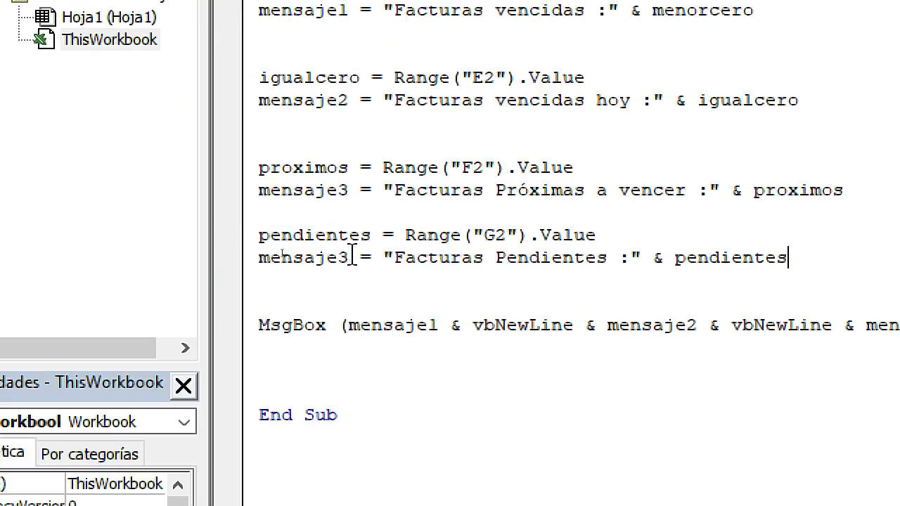
Rename the duplicated message variable to mensaje4 and insert a blank line above the pendientes block.
{"action": "left_click_drag", "start_coordinate": [349, 257], "coordinate": [337, 257]}
{"action": "type", "text": "4"}
{"action": "left_click", "coordinate": [332, 211]}
{"action": "key", "text": "Return"}
Append & vbNewLine & mensaje4 after mensaje3 inside the MsgBox argument.
{"action": "left_click_drag", "start_coordinate": [350, 280], "coordinate": [256, 276]}
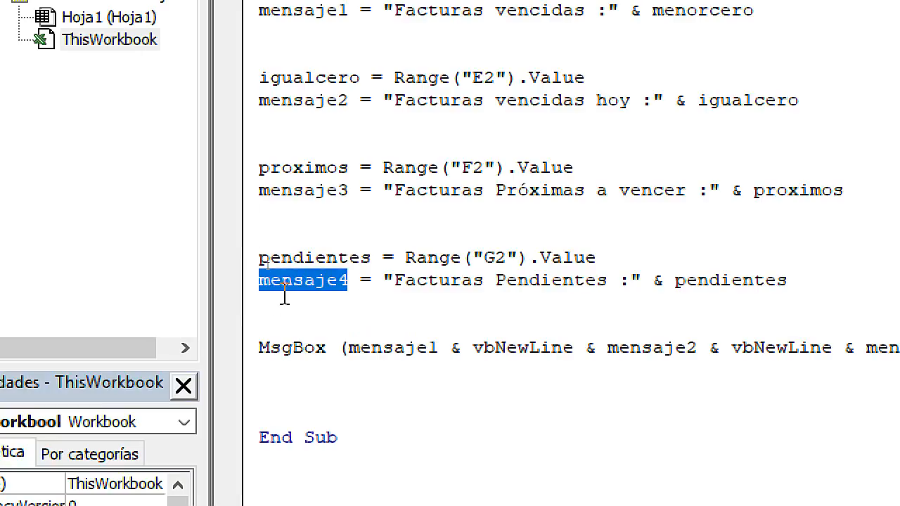
{"action": "left_click", "coordinate": [746, 327]}
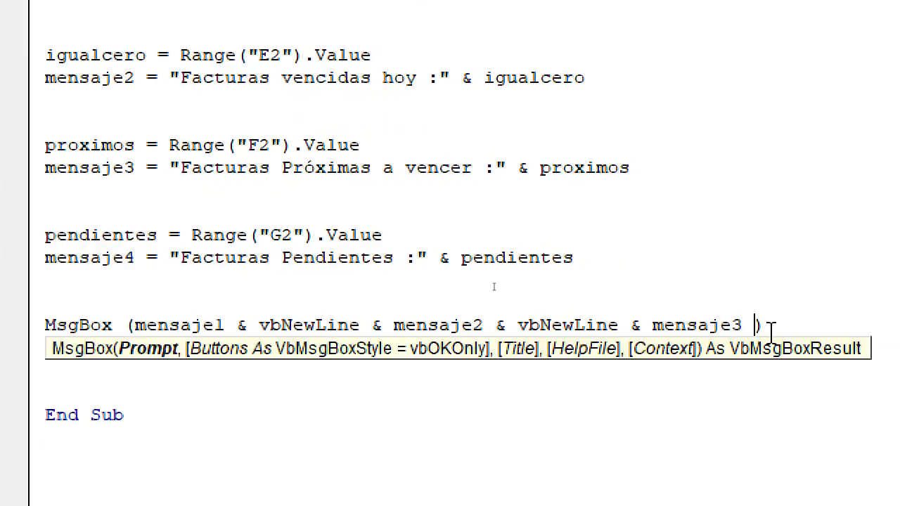
{"action": "type", "text": "& vbNew"}
{"action": "key", "text": "BackSpace"}
{"action": "key", "text": "BackSpace"}
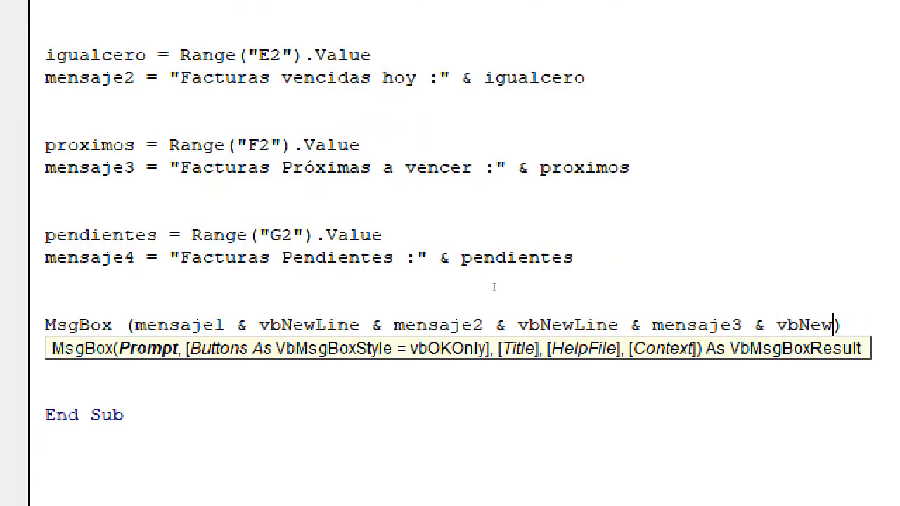
{"action": "type", "text": "Line "}
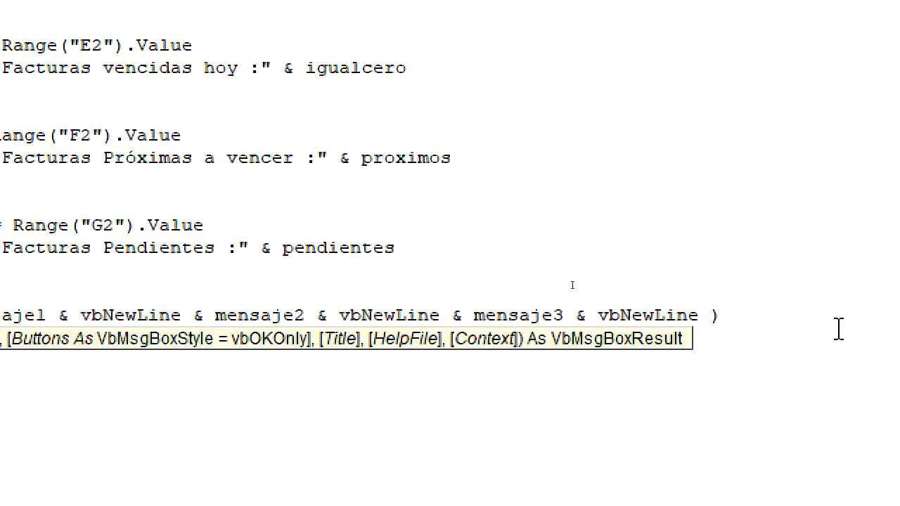
{"action": "type", "text": "& mensaje4"}
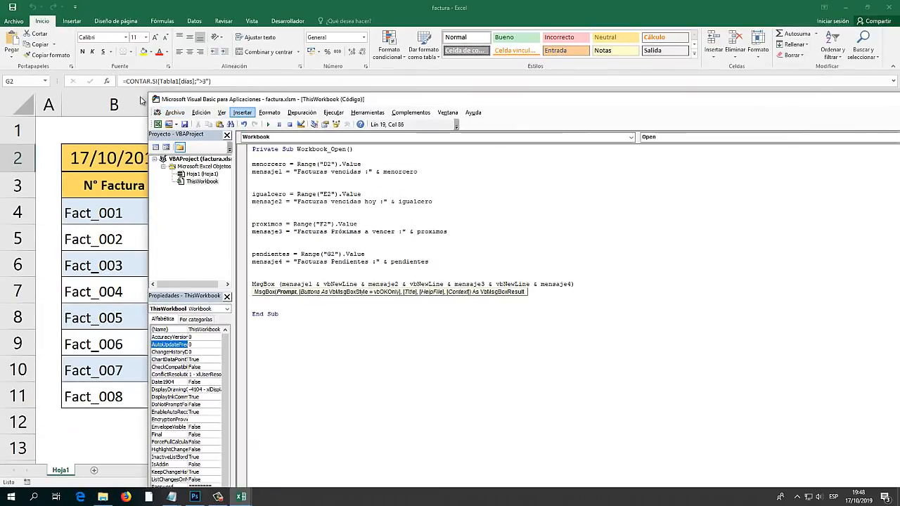
Save the macro and workbook, closing both the code editor and the factura workbook.
{"action": "left_click", "coordinate": [185, 124]}
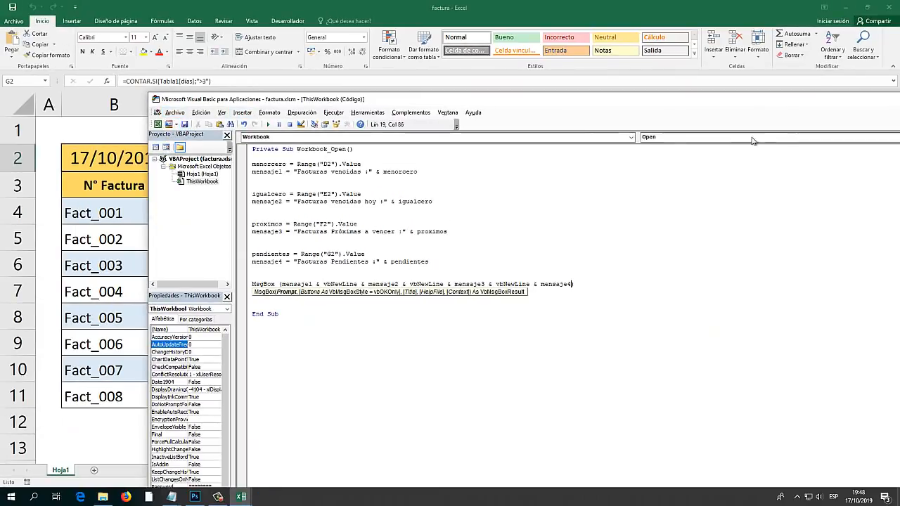
{"action": "left_click_drag", "start_coordinate": [656, 101], "coordinate": [415, 116]}
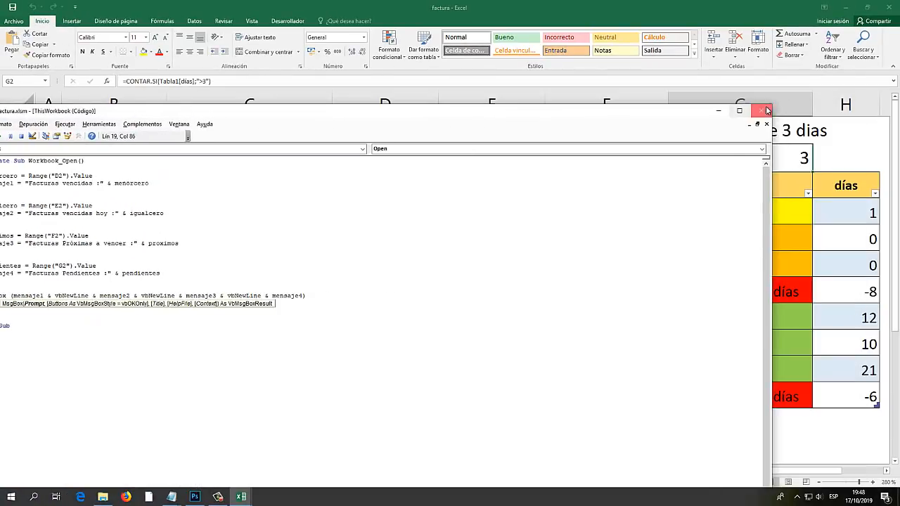
{"action": "left_click", "coordinate": [764, 113]}
{"action": "left_click", "coordinate": [12, 7]}
{"action": "left_click", "coordinate": [890, 7]}
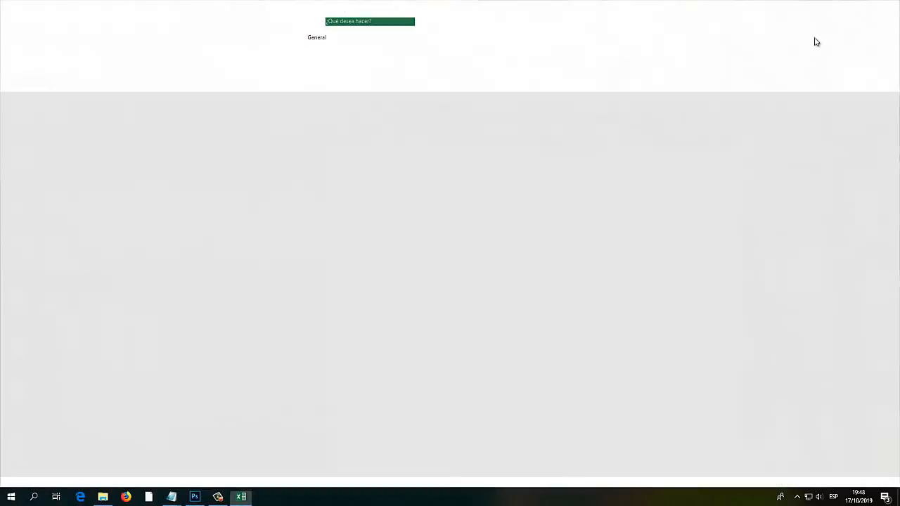
Reopen the factura workbook, review the four status counts in the opening message box and dismiss it.
{"action": "double_click", "coordinate": [427, 216]}
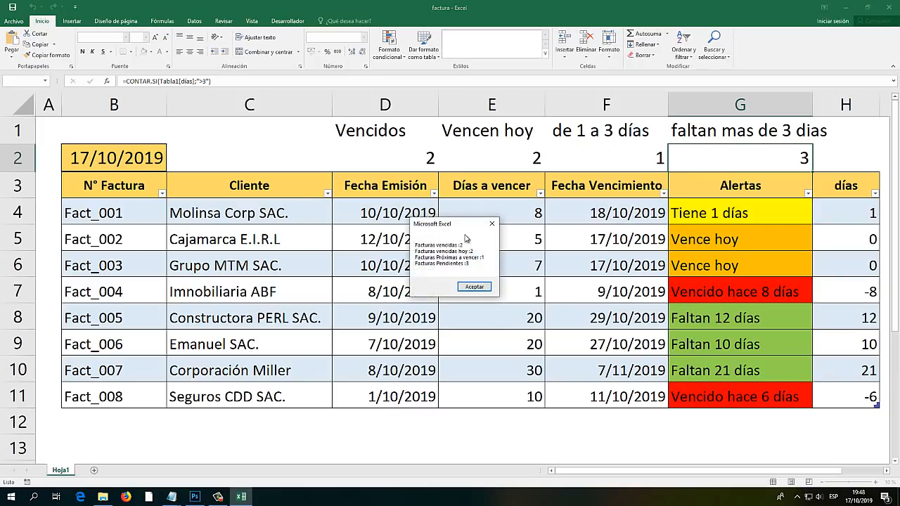
{"action": "left_click_drag", "start_coordinate": [437, 224], "coordinate": [455, 203]}
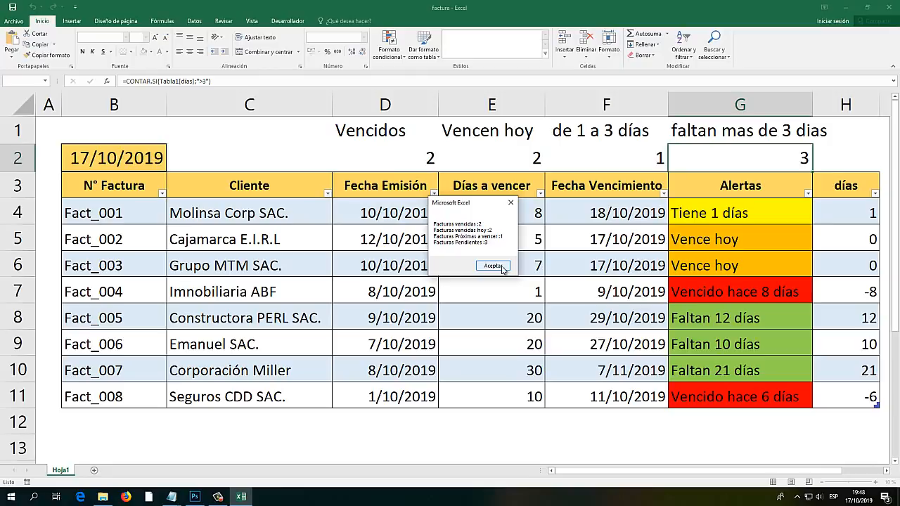
{"action": "left_click", "coordinate": [494, 265]}
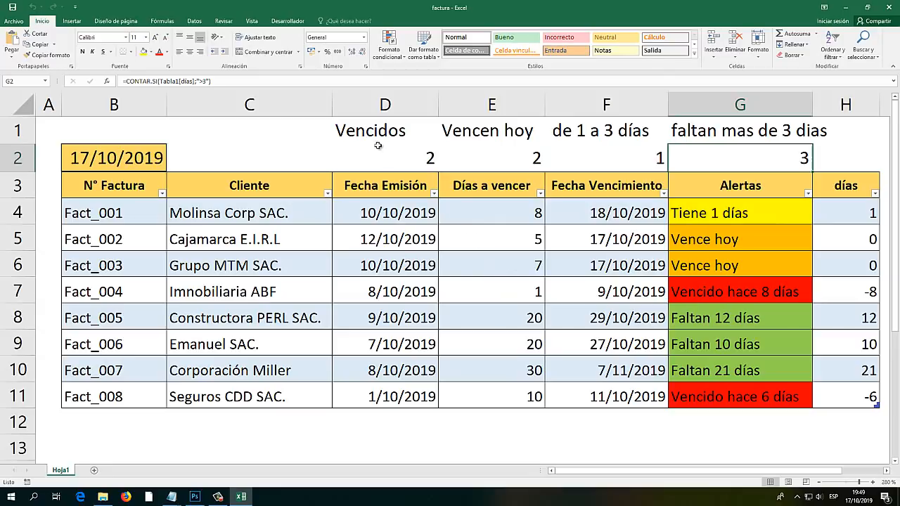
Delete the status labels in D1:G1 and set the font color of the row 2 counts to white.
{"action": "left_click_drag", "start_coordinate": [377, 138], "coordinate": [763, 120]}
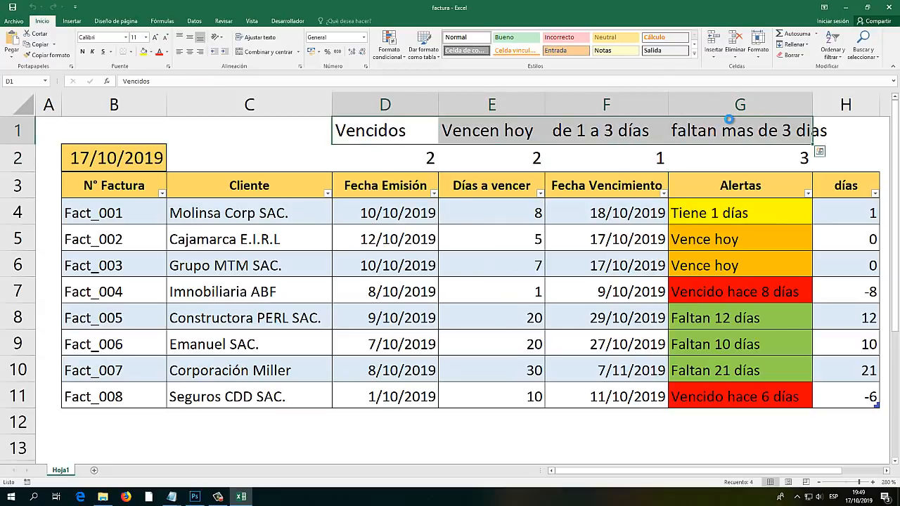
{"action": "key", "text": "Delete"}
{"action": "left_click_drag", "start_coordinate": [398, 155], "coordinate": [809, 159]}
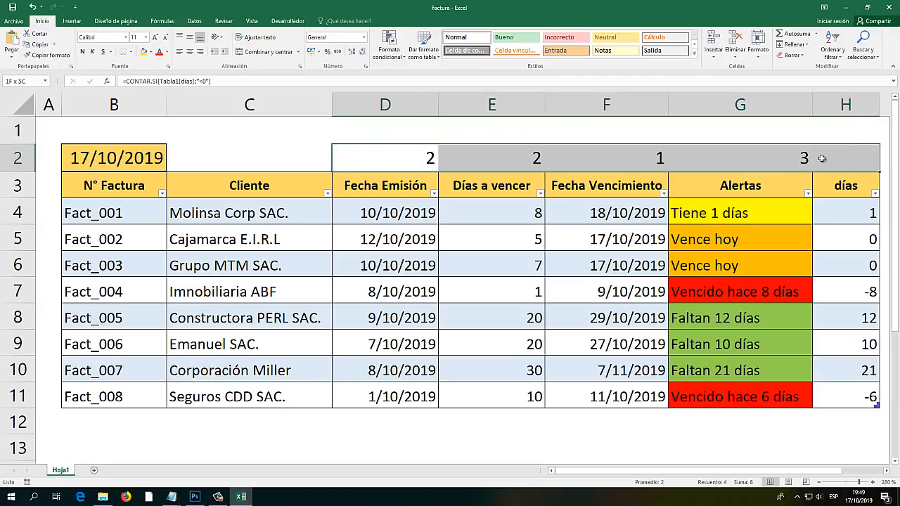
{"action": "left_click", "coordinate": [169, 53]}
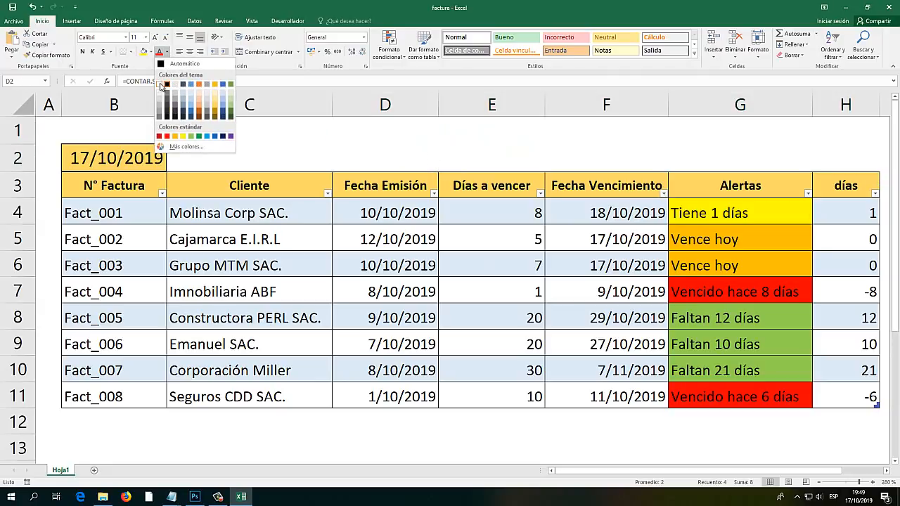
{"action": "left_click", "coordinate": [163, 85]}
{"action": "left_click", "coordinate": [844, 148]}
Hide the días helper column H.
{"action": "left_click", "coordinate": [846, 106]}
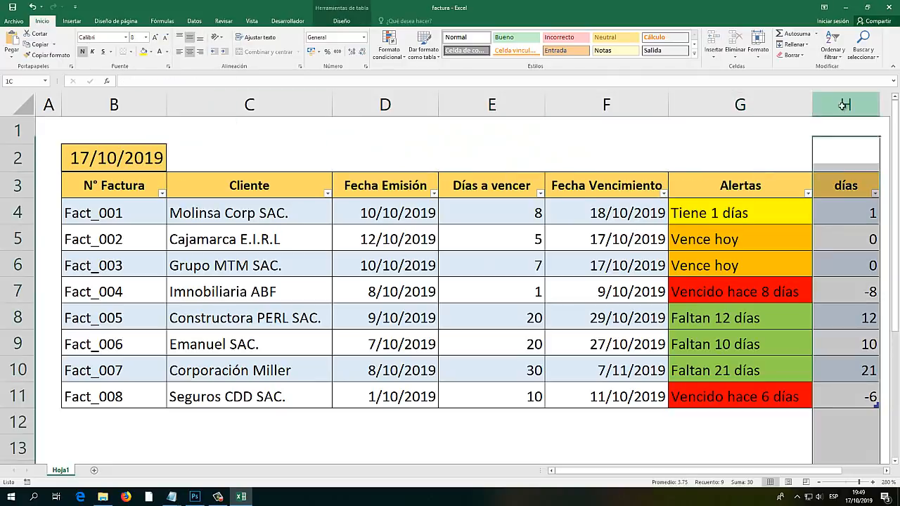
{"action": "right_click", "coordinate": [843, 107]}
{"action": "left_click", "coordinate": [788, 228]}
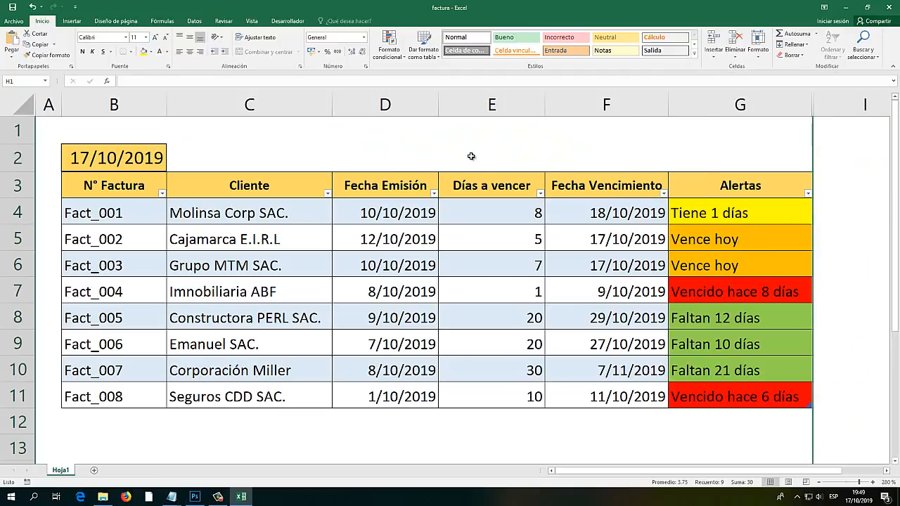
{"action": "left_click", "coordinate": [478, 157]}
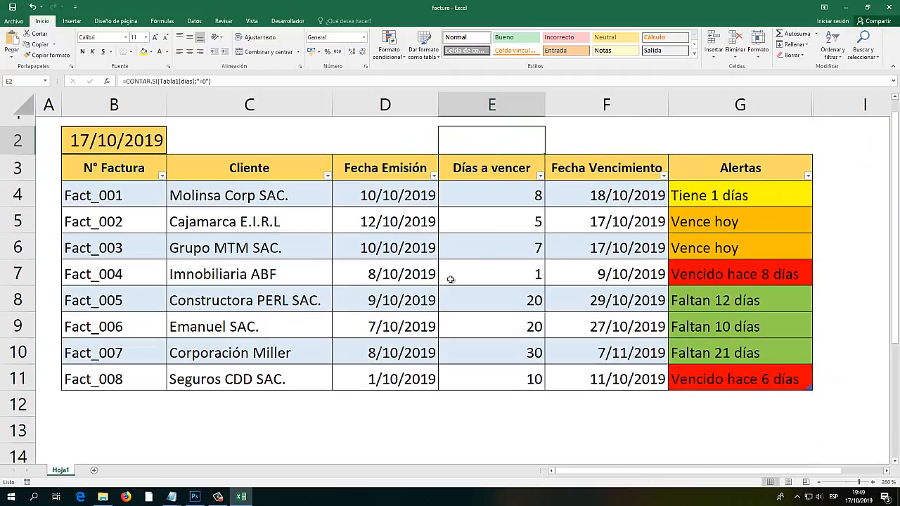
Extend the invoice table with new blank rows 12 through 16 below Fact_008.
{"action": "scroll", "coordinate": [451, 279], "scroll_direction": "down", "scroll_amount": 12}
{"action": "scroll", "coordinate": [458, 282], "scroll_direction": "up", "scroll_amount": 12}
{"action": "left_click", "coordinate": [131, 396]}
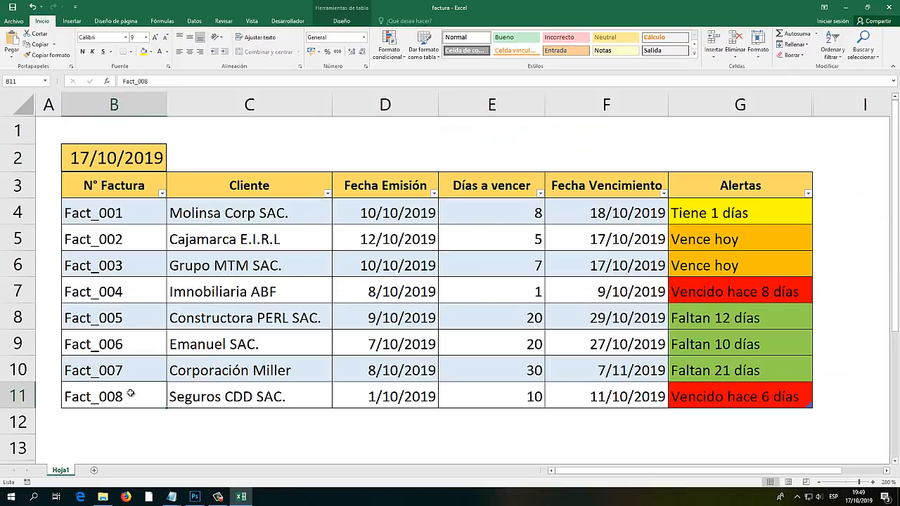
{"action": "key", "text": "Right"}
{"action": "key", "text": "Right"}
{"action": "key", "text": "Right"}
{"action": "key", "text": "Right"}
{"action": "key", "text": "Right"}
{"action": "key", "text": "Tab"}
{"action": "key", "text": "Tab"}
{"action": "key", "text": "Tab"}
{"action": "key", "text": "Tab"}
{"action": "key", "text": "Tab"}
{"action": "key", "text": "Tab"}
{"action": "key", "text": "Tab"}
{"action": "key", "text": "Tab"}
{"action": "key", "text": "Tab"}
{"action": "key", "text": "Tab"}
{"action": "key", "text": "Tab"}
{"action": "key", "text": "Tab"}
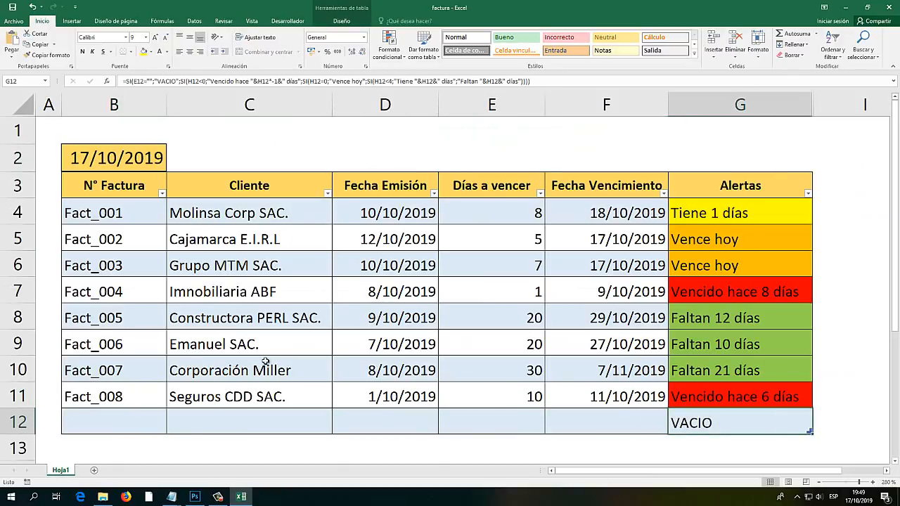
{"action": "scroll", "coordinate": [303, 341], "scroll_direction": "down", "scroll_amount": 3}
{"action": "key", "text": "Tab"}
{"action": "key", "text": "Tab"}
{"action": "key", "text": "Tab"}
{"action": "key", "text": "Tab"}
{"action": "key", "text": "Tab"}
{"action": "key", "text": "Tab"}
{"action": "key", "text": "Tab"}
{"action": "key", "text": "Tab"}
{"action": "key", "text": "Tab"}
{"action": "key", "text": "Tab"}
{"action": "key", "text": "Tab"}
{"action": "key", "text": "Tab"}
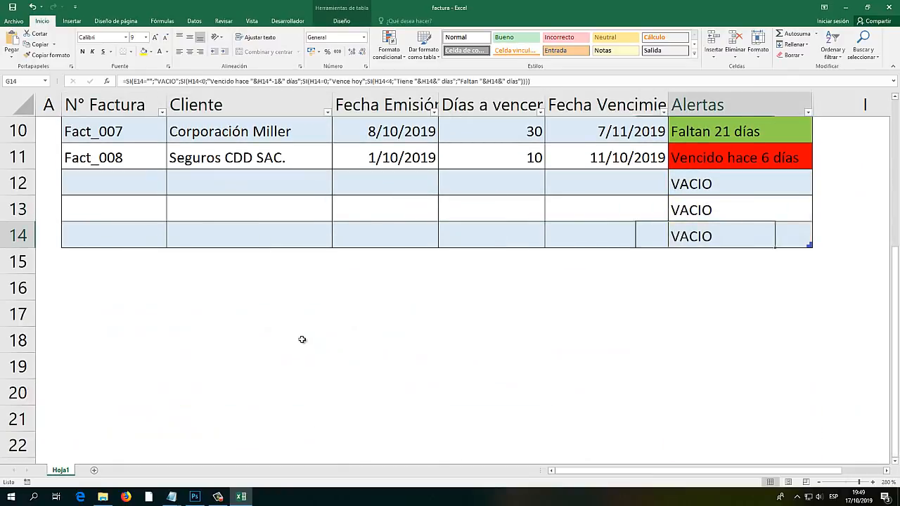
{"action": "key", "text": "Tab"}
{"action": "key", "text": "Tab"}
{"action": "key", "text": "Tab"}
{"action": "key", "text": "Tab"}
{"action": "key", "text": "Tab"}
{"action": "key", "text": "Tab"}
{"action": "key", "text": "Tab"}
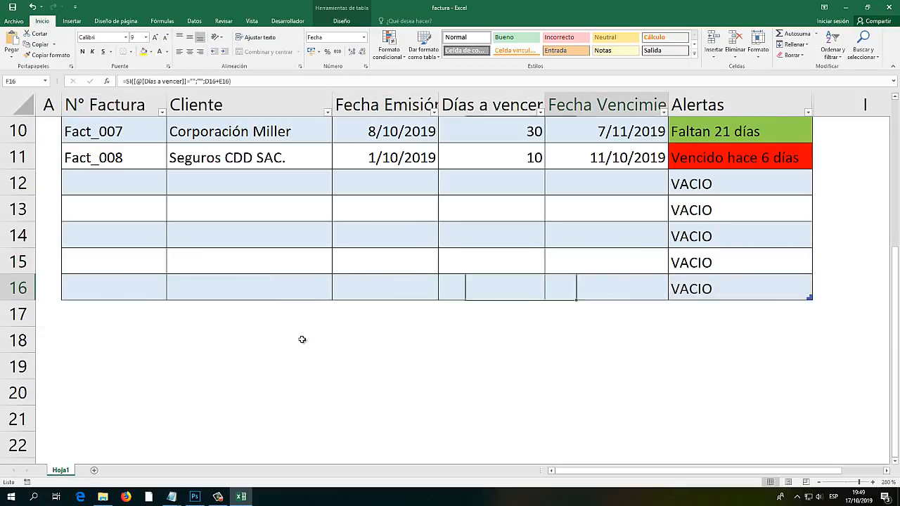
Delete the blank rows 12 through 17 below Fact_008 so the invoice table ends at row 11.
{"action": "scroll", "coordinate": [302, 340], "scroll_direction": "up", "scroll_amount": 2}
{"action": "scroll", "coordinate": [303, 340], "scroll_direction": "up", "scroll_amount": 1}
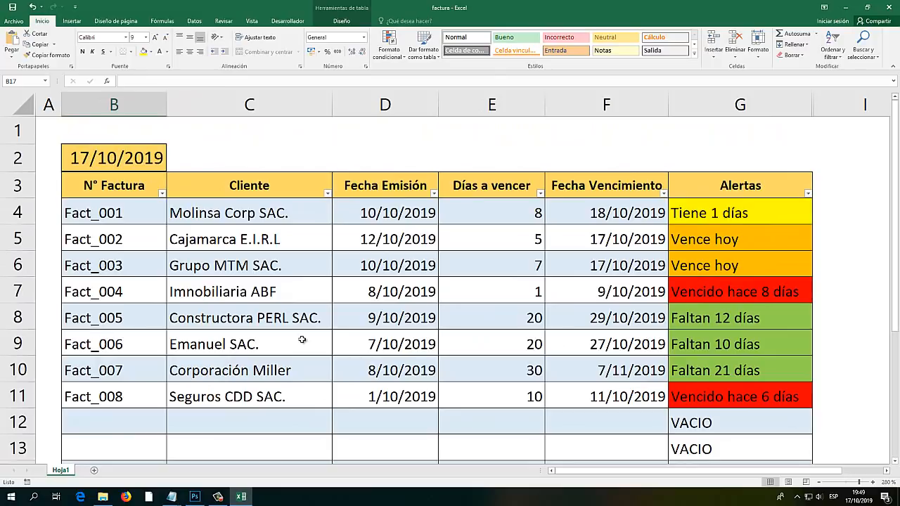
{"action": "scroll", "coordinate": [179, 426], "scroll_direction": "down", "scroll_amount": 1}
{"action": "left_click_drag", "start_coordinate": [17, 341], "coordinate": [19, 430]}
{"action": "right_click", "coordinate": [14, 383]}
{"action": "left_click", "coordinate": [44, 323]}
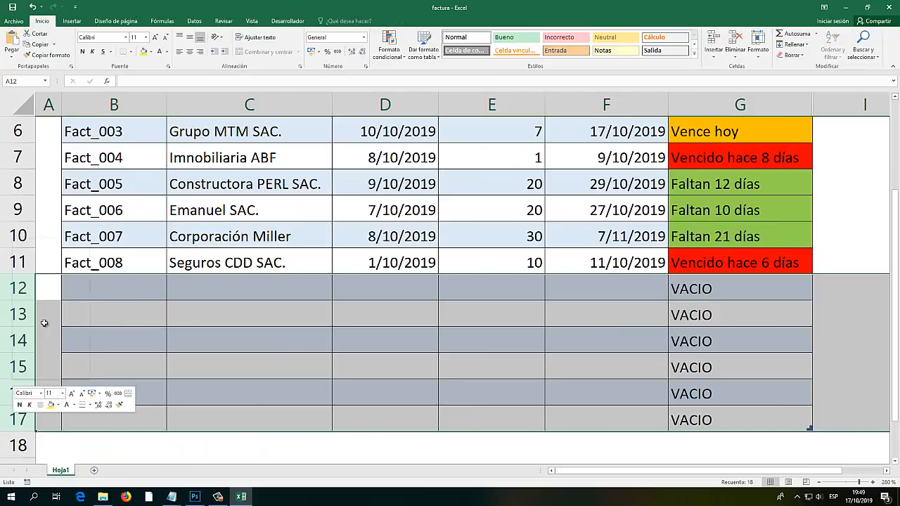
{"action": "scroll", "coordinate": [151, 380], "scroll_direction": "up", "scroll_amount": 2}
{"action": "left_click", "coordinate": [415, 320]}
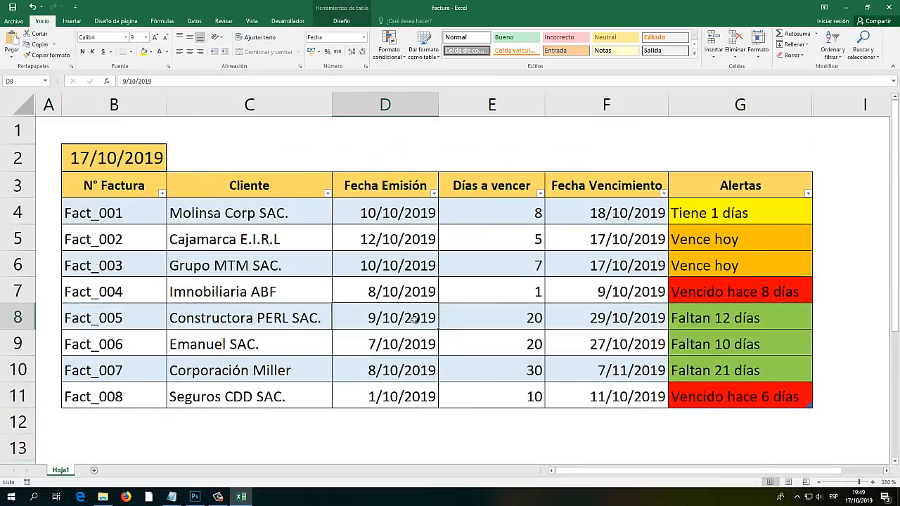
Examine the Fecha Emisión and Fecha Vencimiento entries of the invoices, including the due-date formulas in column F.
{"action": "left_click", "coordinate": [415, 284]}
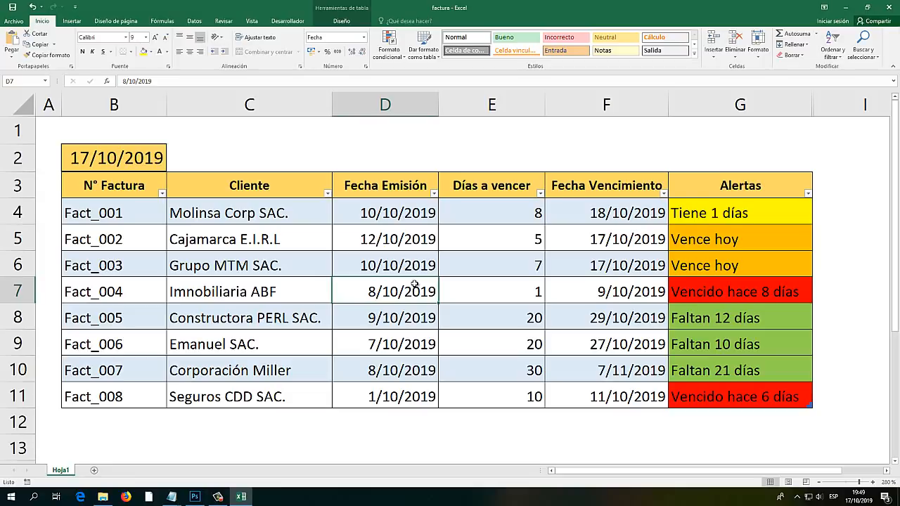
{"action": "left_click", "coordinate": [591, 348]}
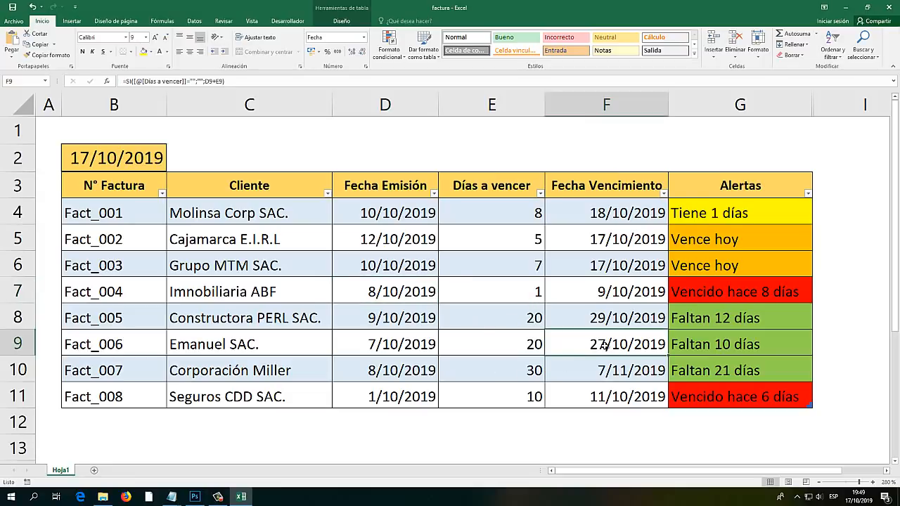
{"action": "left_click", "coordinate": [608, 319]}
{"action": "key", "text": "Up"}
{"action": "key", "text": "Up"}
{"action": "key", "text": "Up"}
{"action": "key", "text": "Up"}
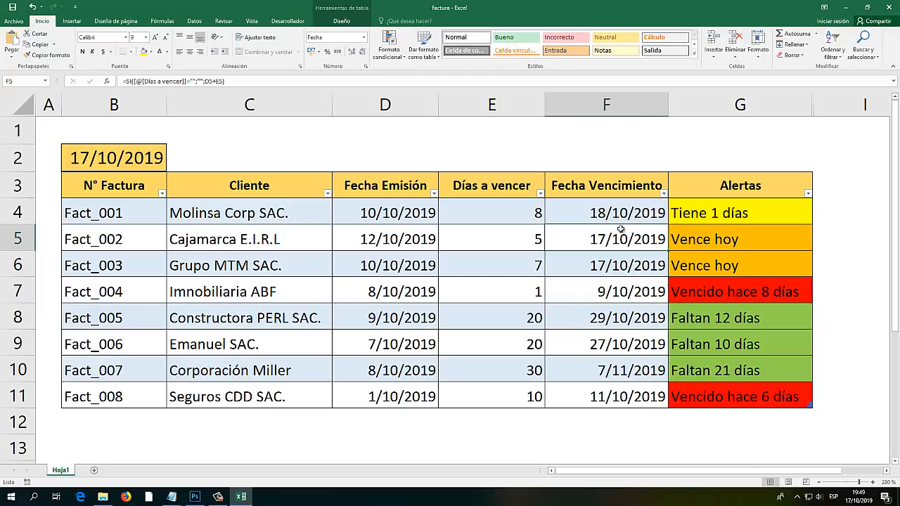
{"action": "left_click", "coordinate": [614, 264]}
{"action": "left_click", "coordinate": [604, 313]}
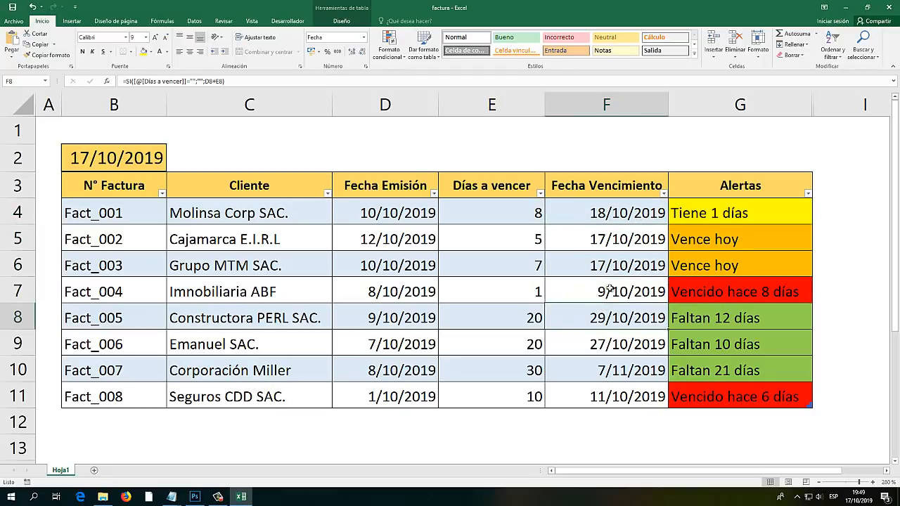
{"action": "left_click", "coordinate": [609, 288]}
{"action": "left_click", "coordinate": [603, 318]}
{"action": "key", "text": "Right"}
Examine the status texts, colors and formulas in the Alertas column for the listed invoices.
{"action": "left_click", "coordinate": [688, 273]}
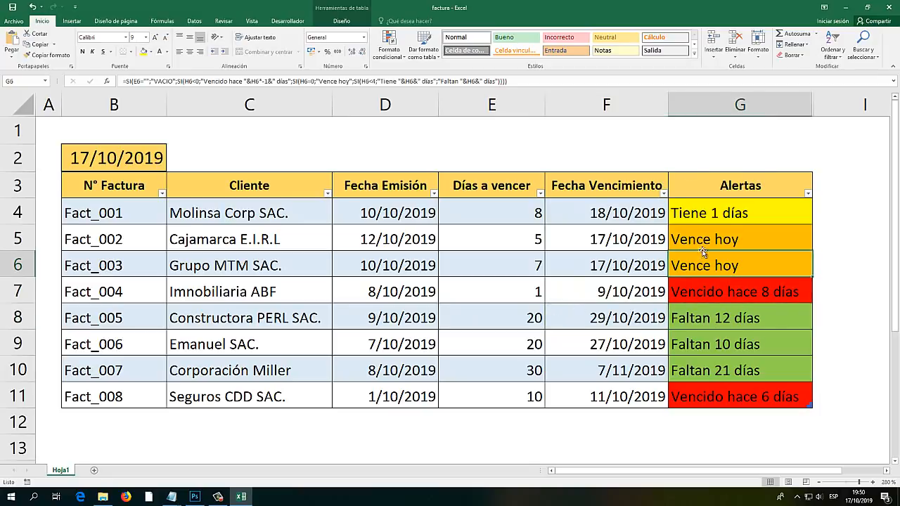
{"action": "left_click", "coordinate": [704, 240]}
{"action": "left_click", "coordinate": [717, 208]}
{"action": "left_click", "coordinate": [728, 322]}
{"action": "left_click", "coordinate": [733, 346]}
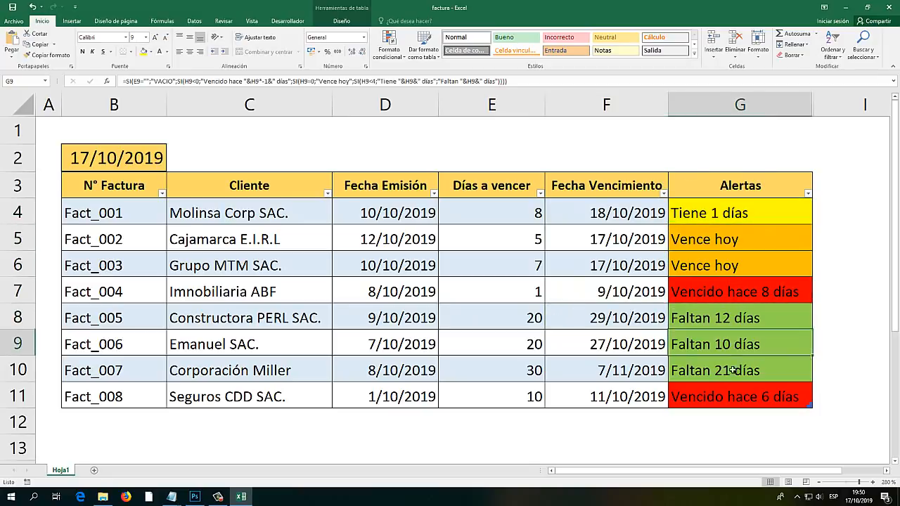
{"action": "left_click", "coordinate": [735, 370]}
{"action": "left_click", "coordinate": [728, 394]}
{"action": "left_click", "coordinate": [723, 370]}
{"action": "left_click", "coordinate": [722, 345]}
{"action": "left_click", "coordinate": [717, 318]}
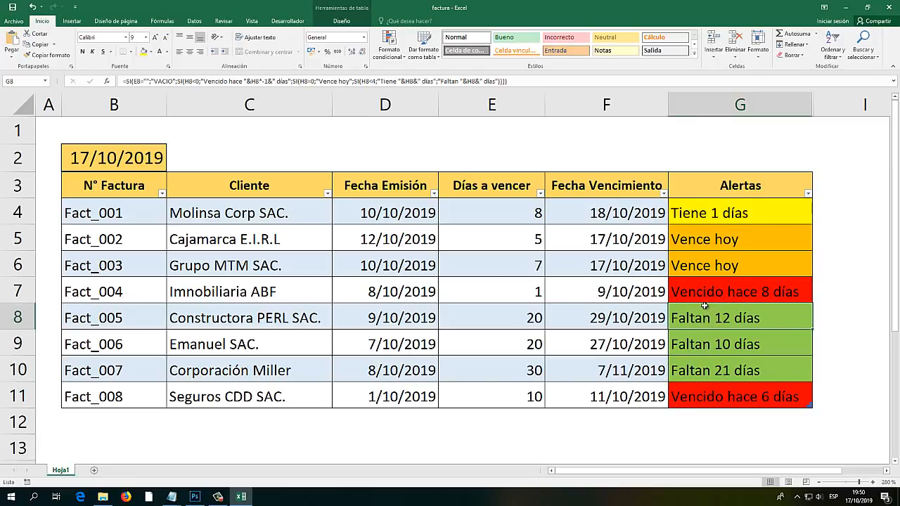
{"action": "left_click", "coordinate": [832, 220]}
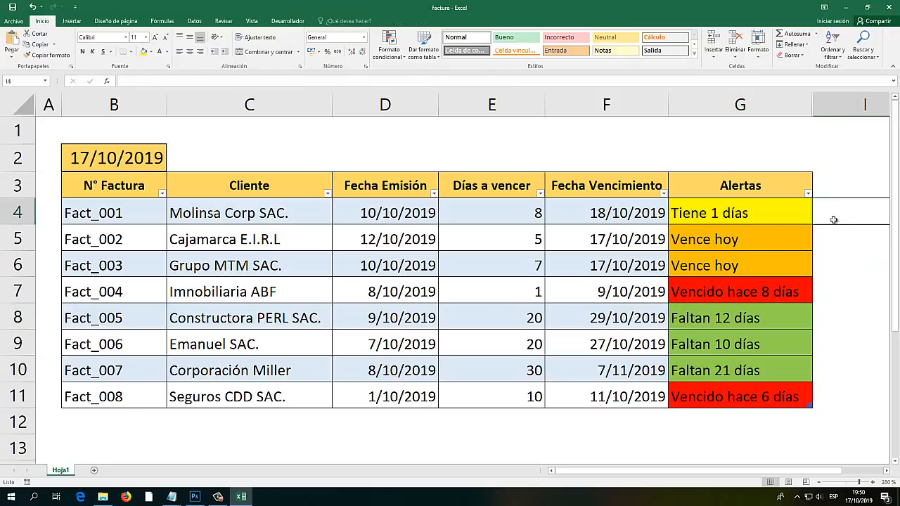
{"action": "left_click", "coordinate": [834, 237]}
{"action": "left_click", "coordinate": [833, 264]}
{"action": "left_click", "coordinate": [832, 290]}
{"action": "left_click", "coordinate": [831, 322]}
{"action": "left_click", "coordinate": [831, 344]}
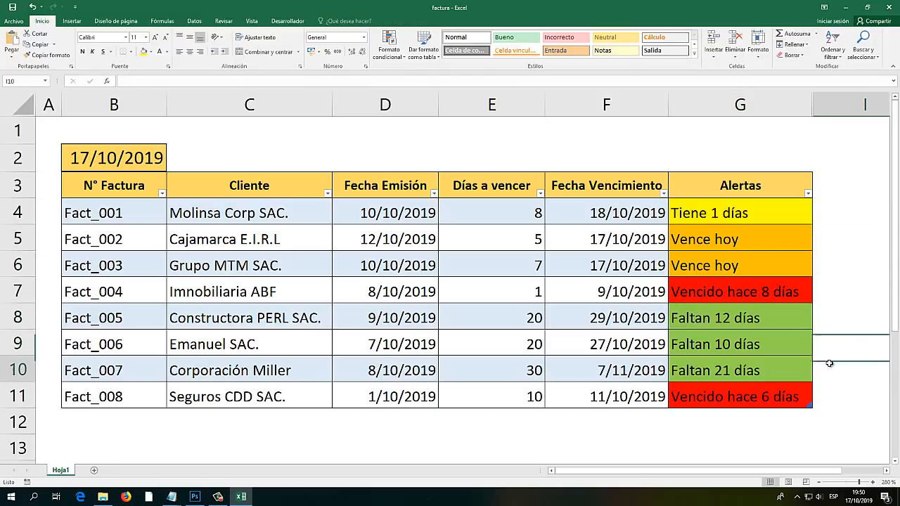
{"action": "left_click", "coordinate": [831, 395]}
{"action": "left_click", "coordinate": [831, 344]}
{"action": "left_click", "coordinate": [830, 318]}
{"action": "left_click", "coordinate": [830, 291]}
{"action": "left_click", "coordinate": [829, 266]}
{"action": "left_click", "coordinate": [829, 239]}
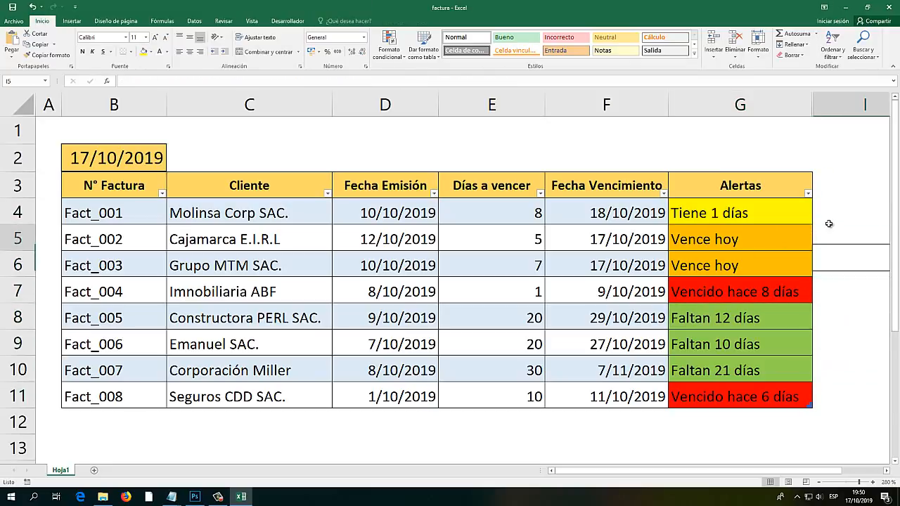
{"action": "left_click", "coordinate": [828, 211]}
{"action": "left_click", "coordinate": [828, 187]}
{"action": "left_click", "coordinate": [828, 213]}
{"action": "left_click", "coordinate": [833, 318]}
{"action": "left_click", "coordinate": [836, 392]}
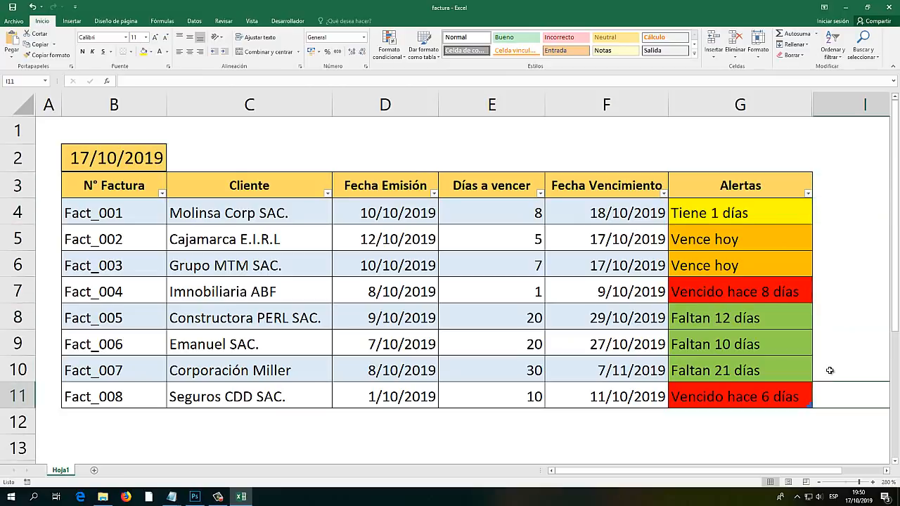
{"action": "left_click", "coordinate": [834, 369]}
{"action": "left_click", "coordinate": [832, 343]}
{"action": "left_click", "coordinate": [831, 318]}
{"action": "left_click", "coordinate": [831, 290]}
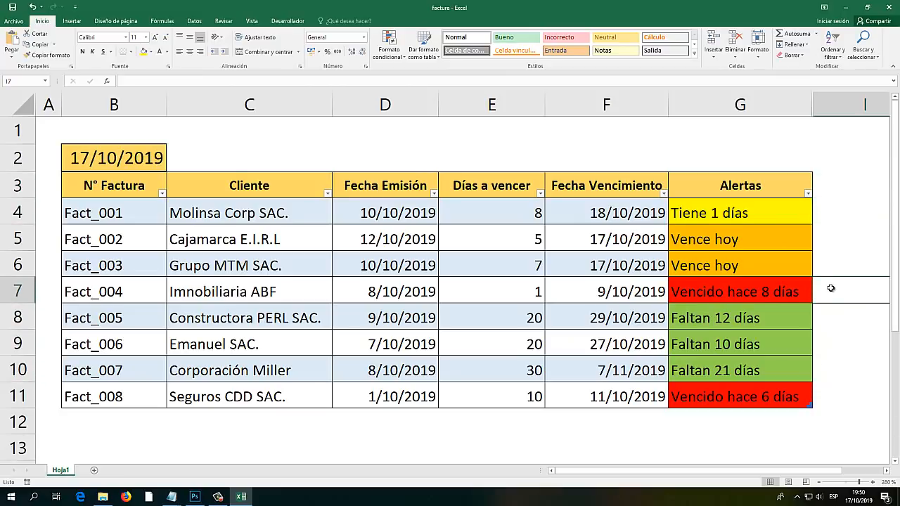